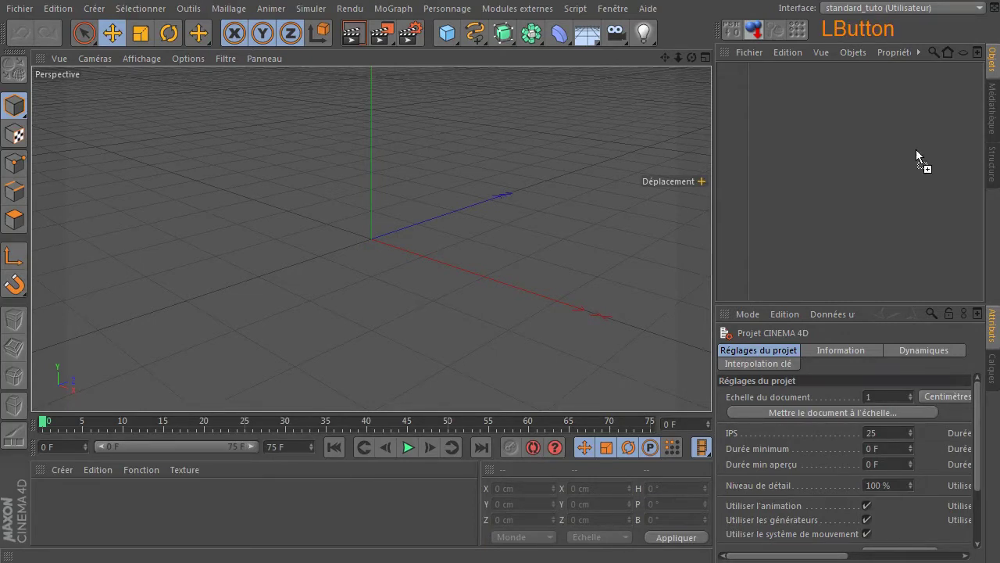
- Load the turret scene and compare the premier modele and second modèle groups by toggling their visibility
{"action": "left_click_drag", "start_coordinate": [916, 150], "coordinate": [915, 151]}
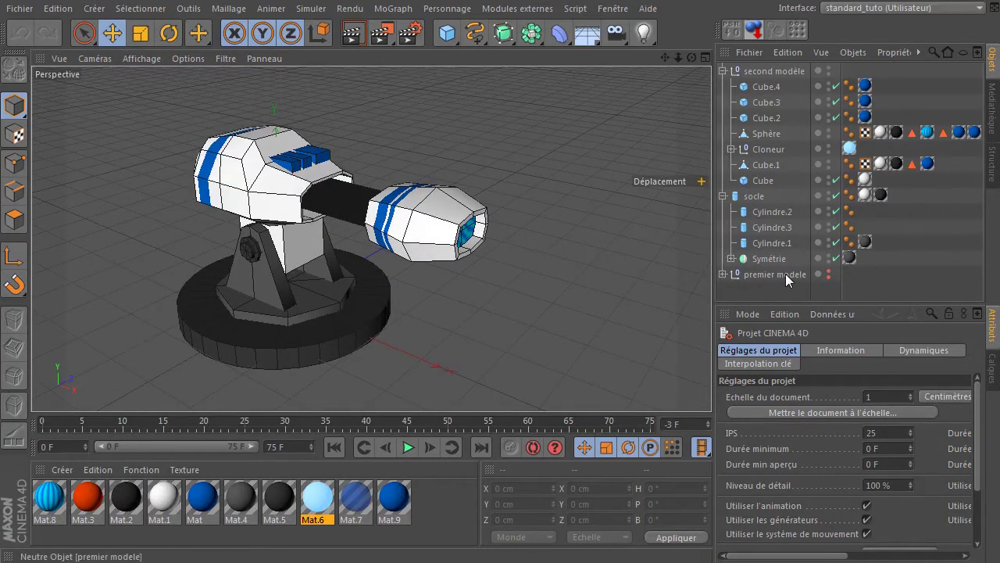
{"action": "left_click", "coordinate": [828, 271]}
{"action": "left_click", "coordinate": [829, 277]}
{"action": "left_click", "coordinate": [829, 69]}
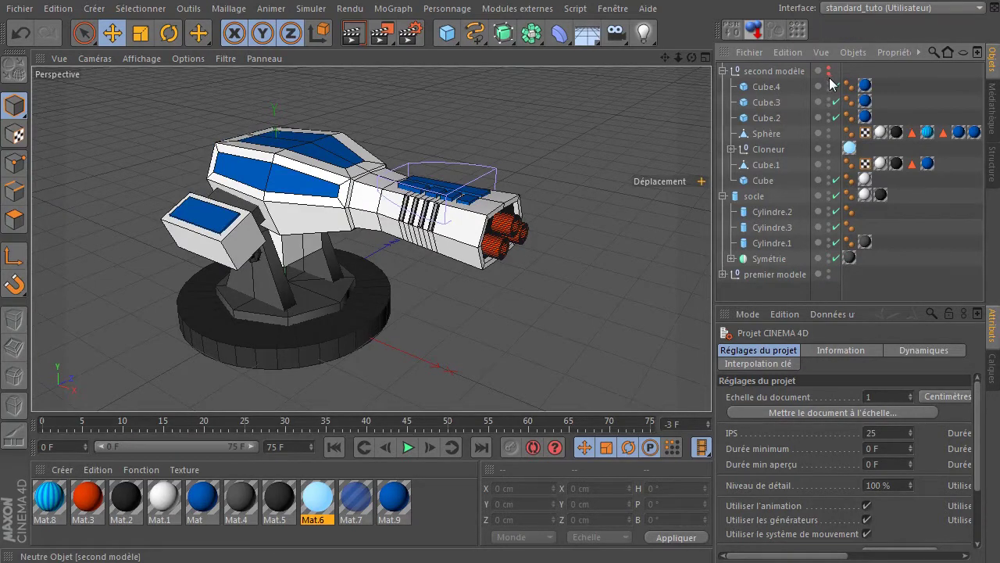
{"action": "left_click", "coordinate": [829, 71]}
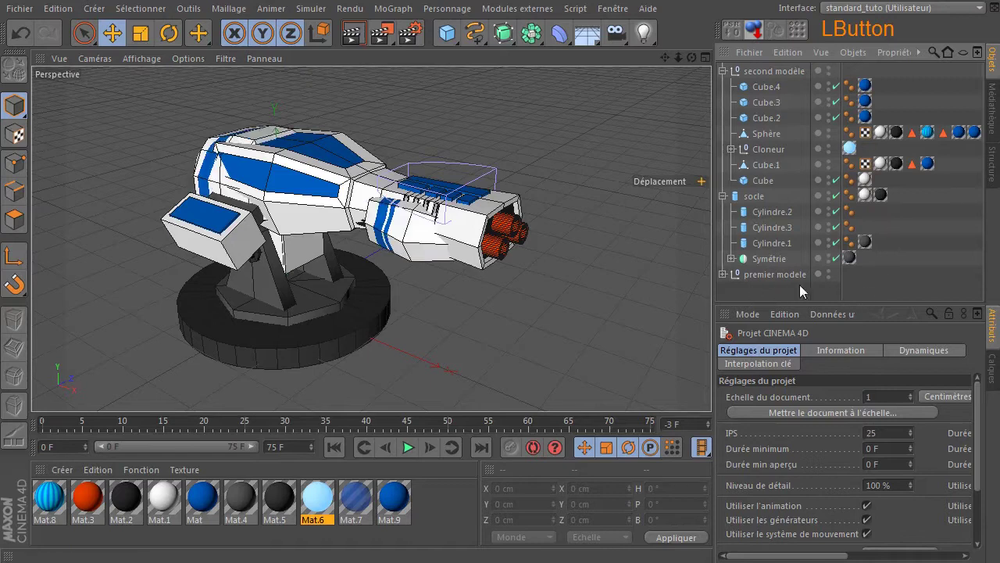
{"action": "left_click", "coordinate": [829, 272]}
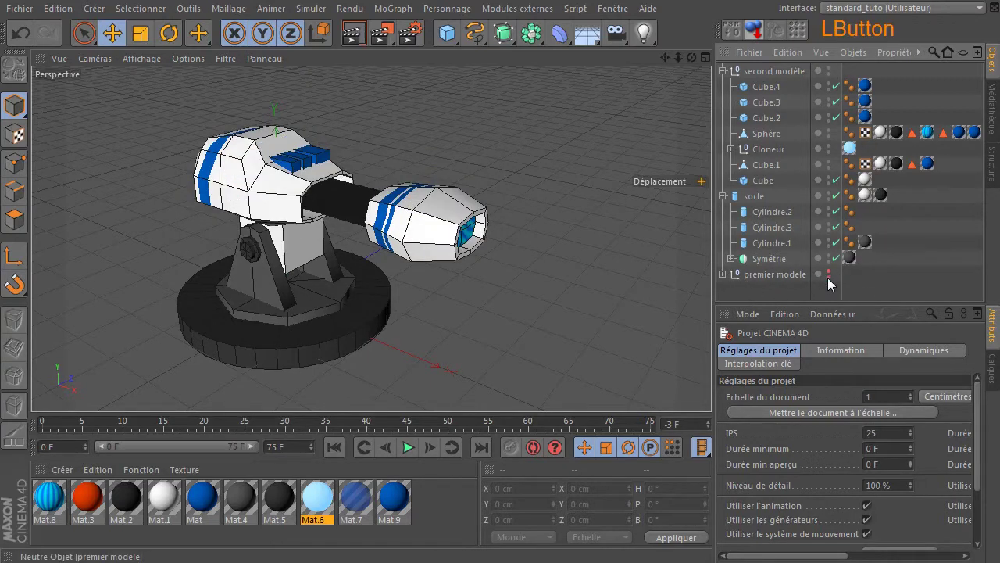
{"action": "left_click", "coordinate": [829, 277]}
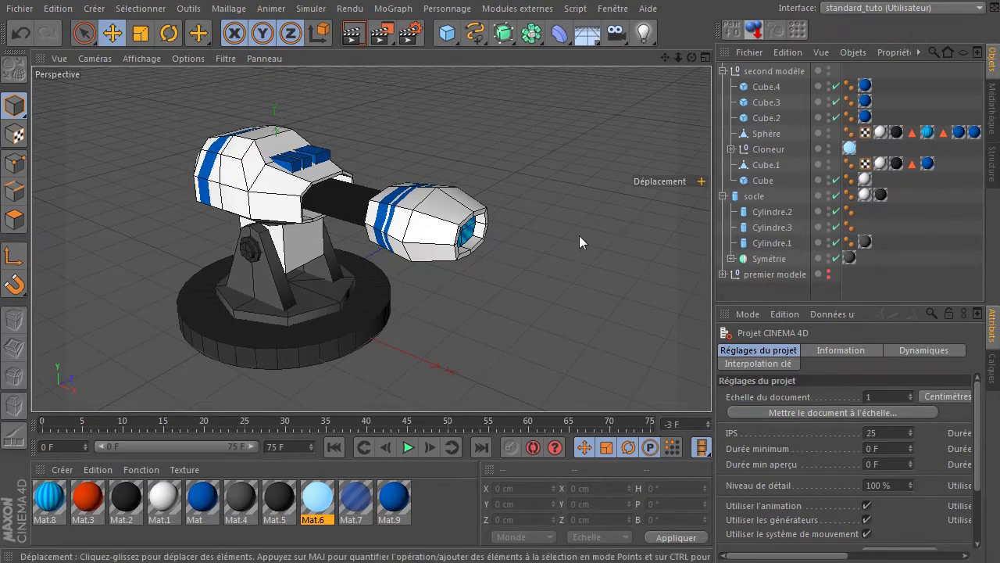
- Place the second modèle group after premier modele in the object hierarchy, hide it, and collapse the socle group
{"action": "left_click", "coordinate": [753, 196]}
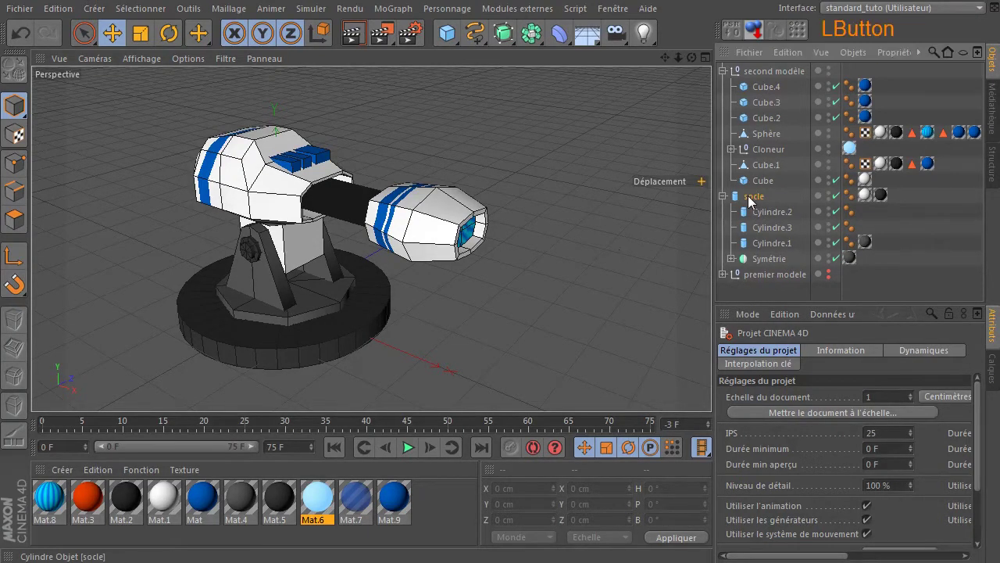
{"action": "left_click", "coordinate": [722, 71]}
{"action": "left_click_drag", "start_coordinate": [756, 74], "coordinate": [783, 207]}
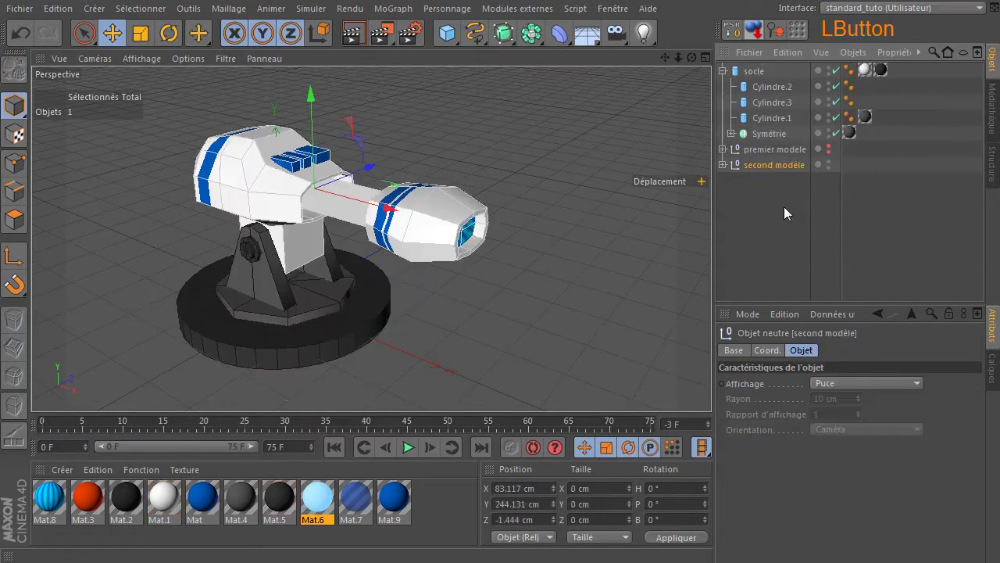
{"action": "left_click", "coordinate": [829, 163]}
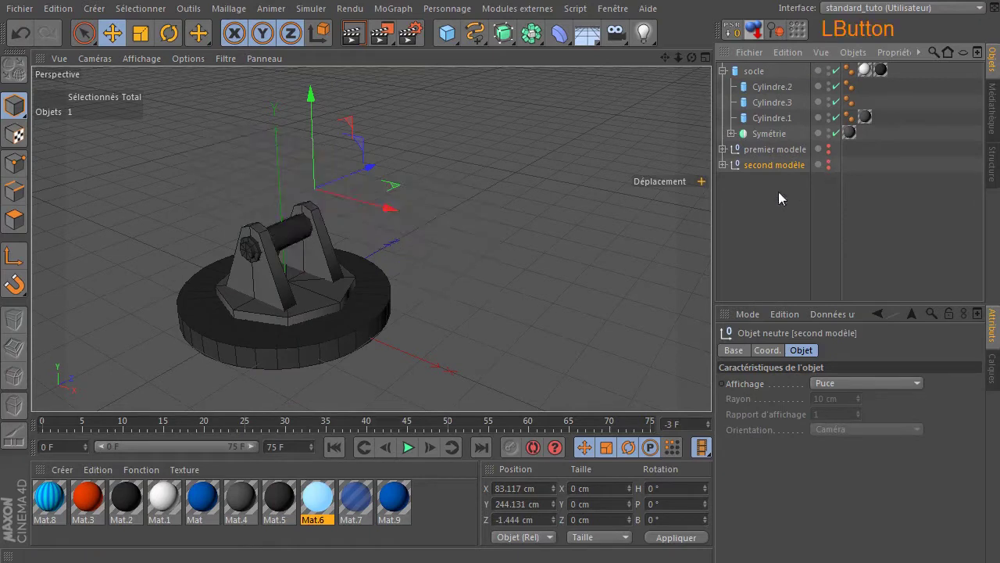
{"action": "left_click", "coordinate": [357, 232]}
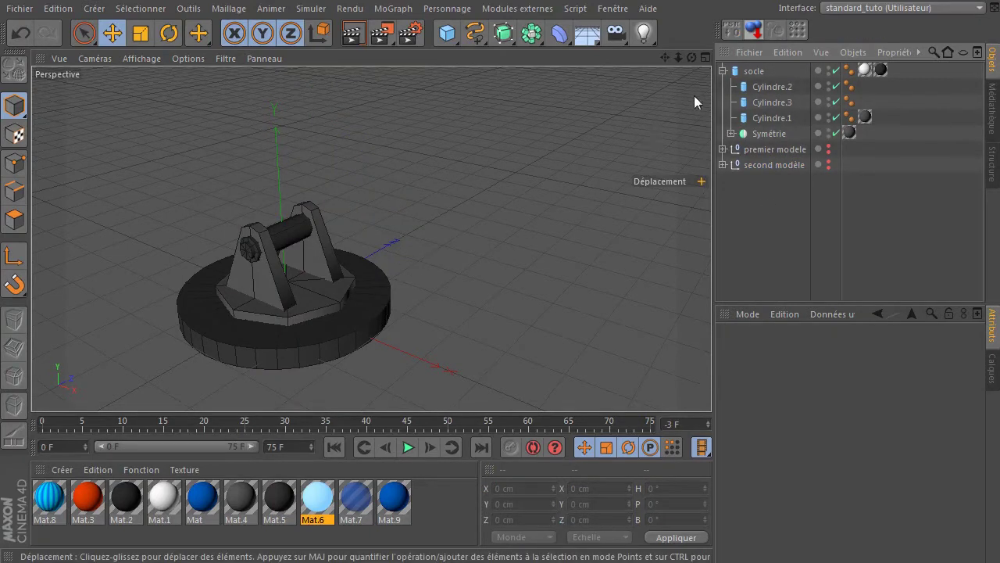
{"action": "left_click", "coordinate": [723, 71]}
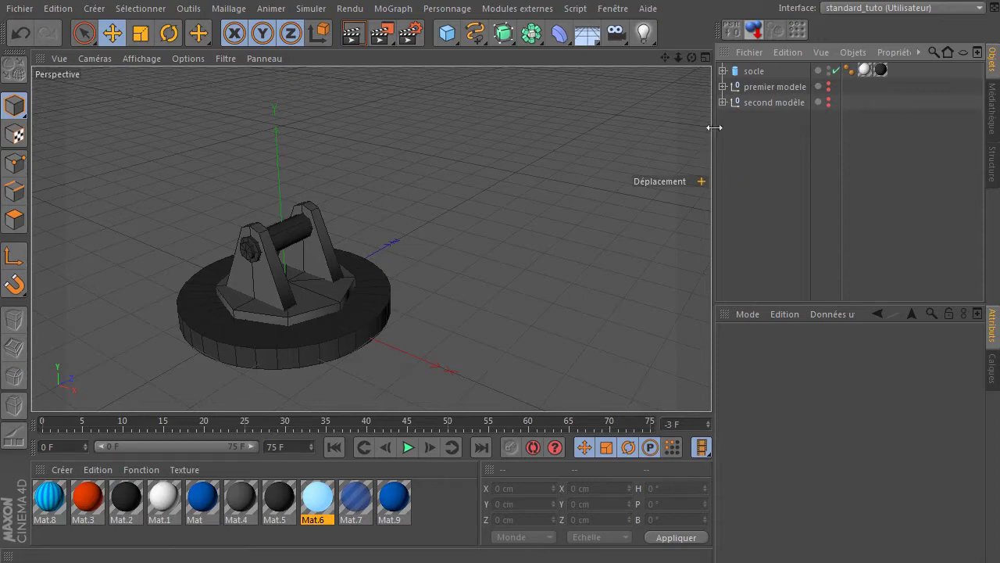
- Duplicate the Cube from the second modèle group to the root level of the hierarchy
{"action": "left_click", "coordinate": [723, 102]}
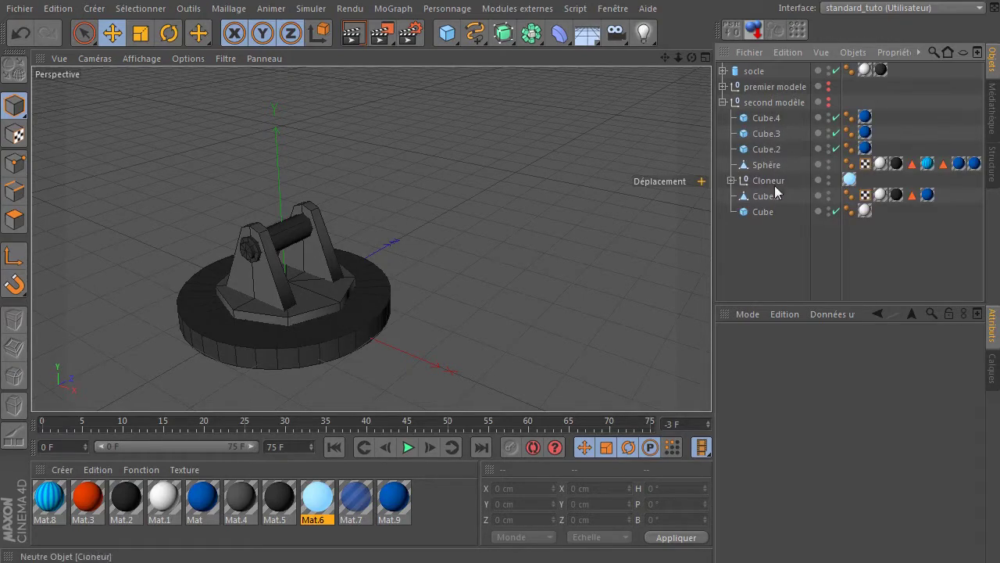
{"action": "left_click", "coordinate": [760, 212]}
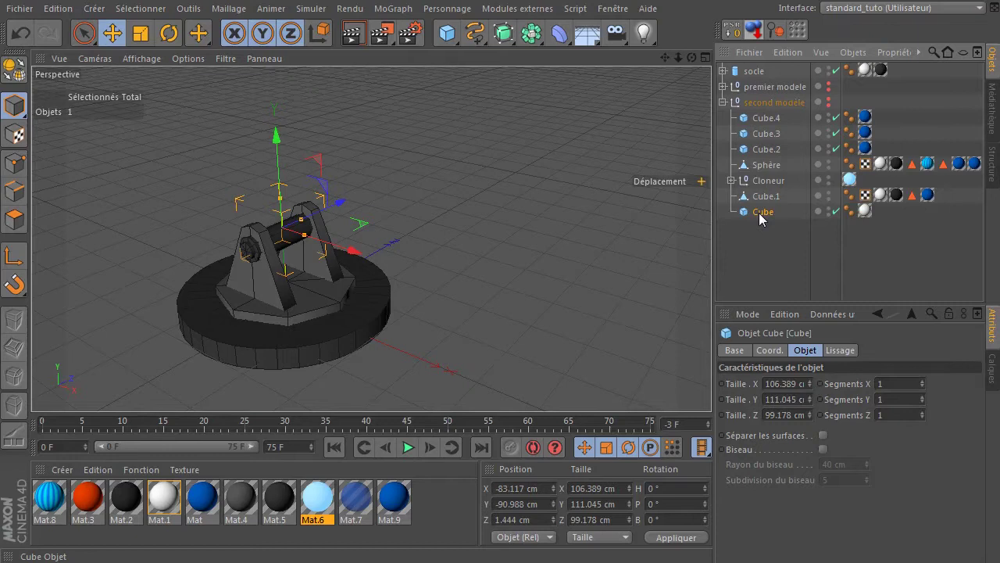
{"action": "left_click_drag", "start_coordinate": [759, 214], "coordinate": [764, 236], "text": "ctrl"}
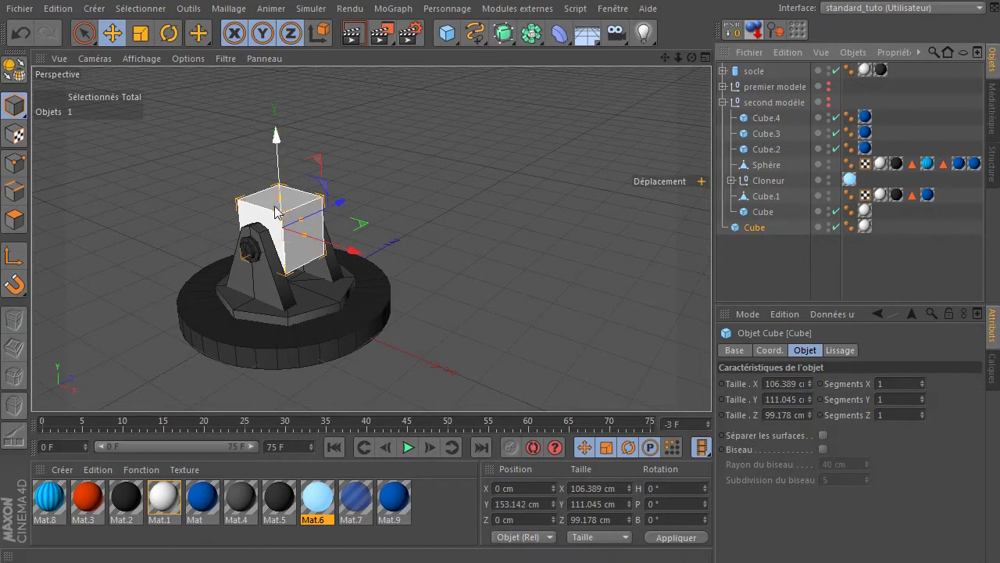
{"action": "left_click", "coordinate": [724, 103]}
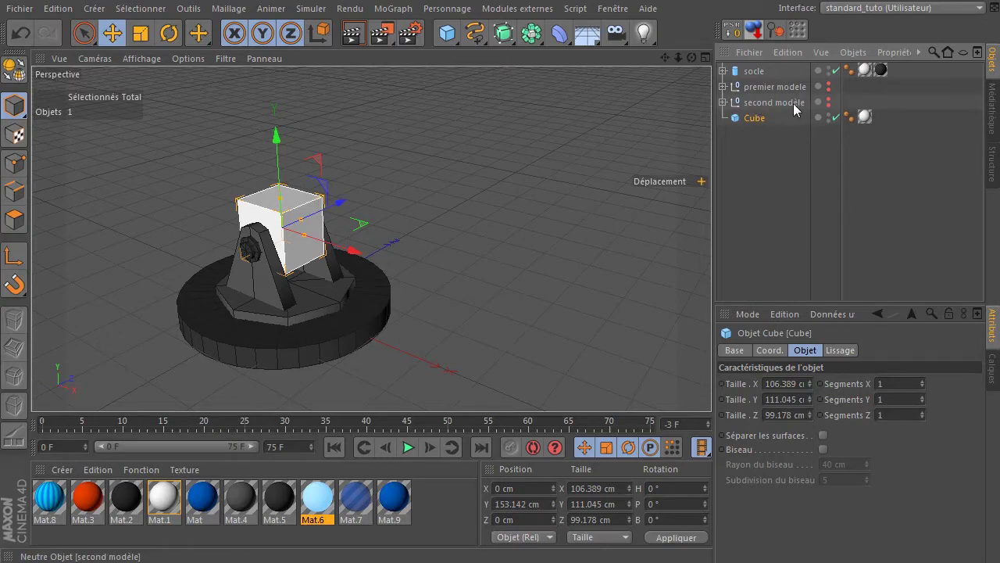
- Make the copied cube editable and delete its material and smoothing (Lissage) tags
{"action": "left_click_drag", "start_coordinate": [668, 59], "coordinate": [730, 88]}
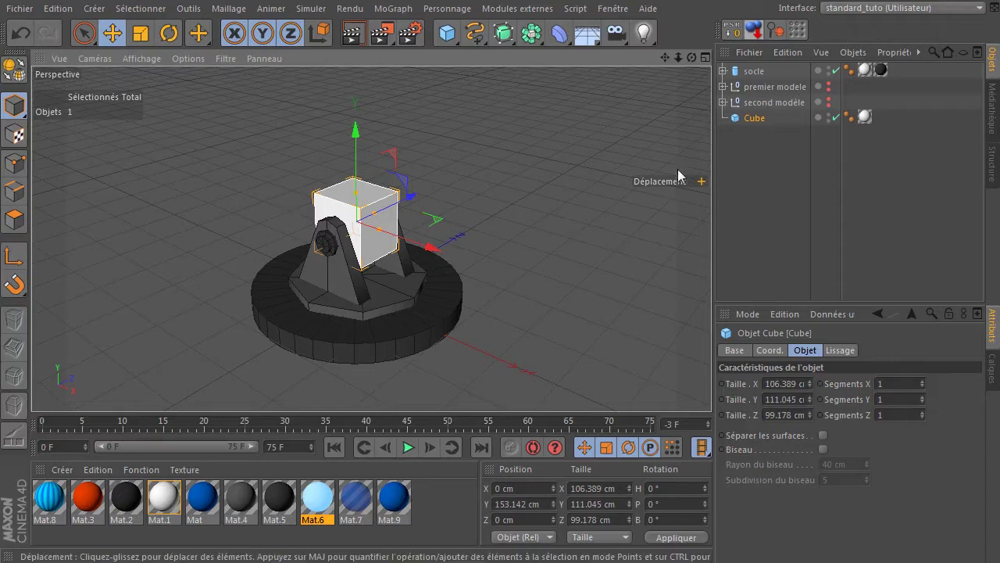
{"action": "left_click_drag", "start_coordinate": [691, 57], "coordinate": [668, 64]}
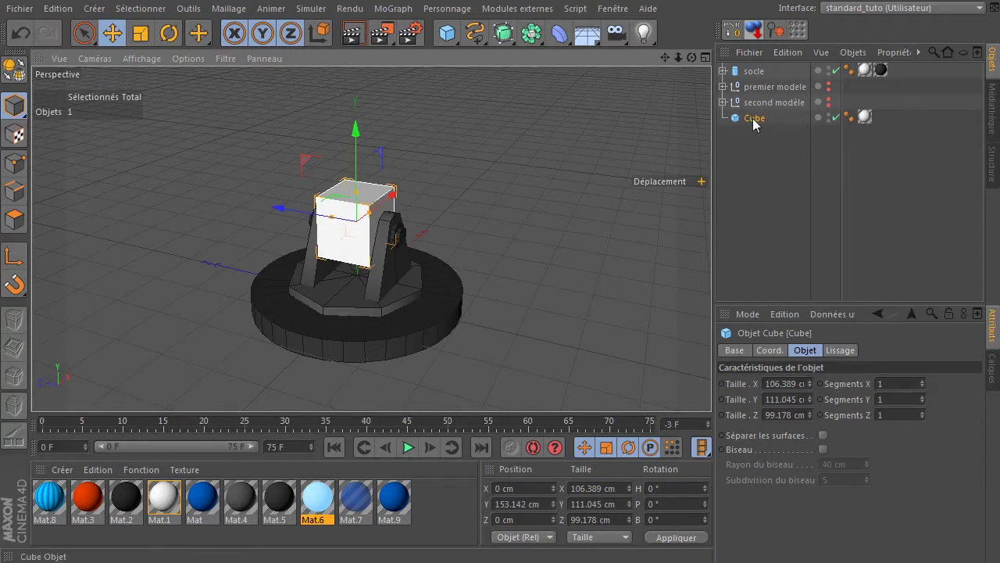
{"action": "left_click", "coordinate": [13, 76]}
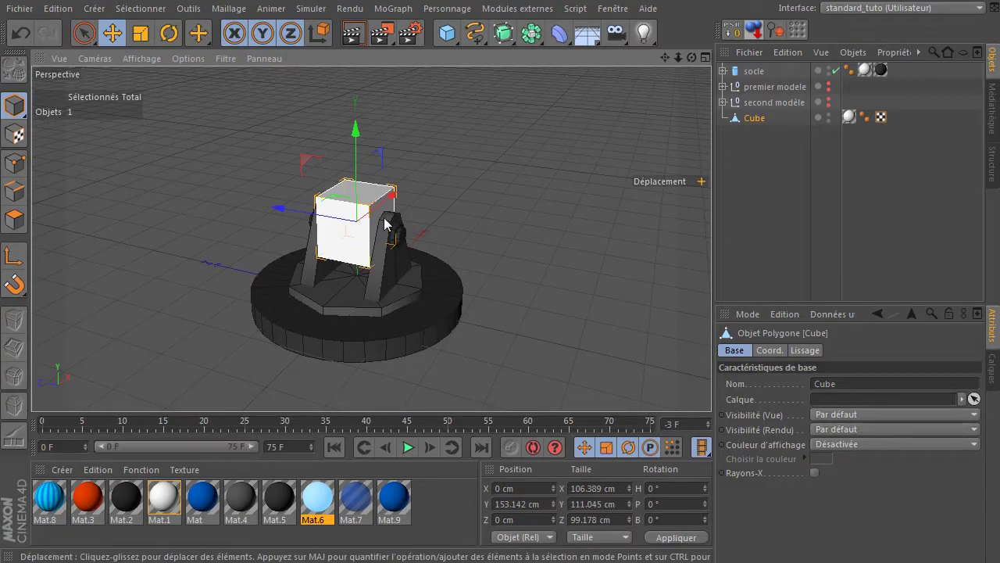
{"action": "left_click", "coordinate": [849, 117]}
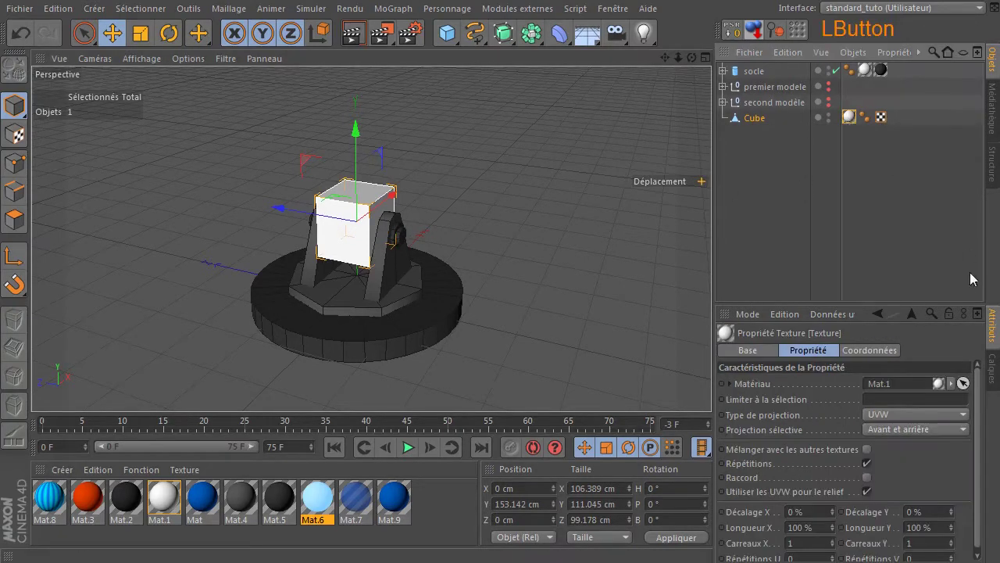
{"action": "key", "text": "Delete"}
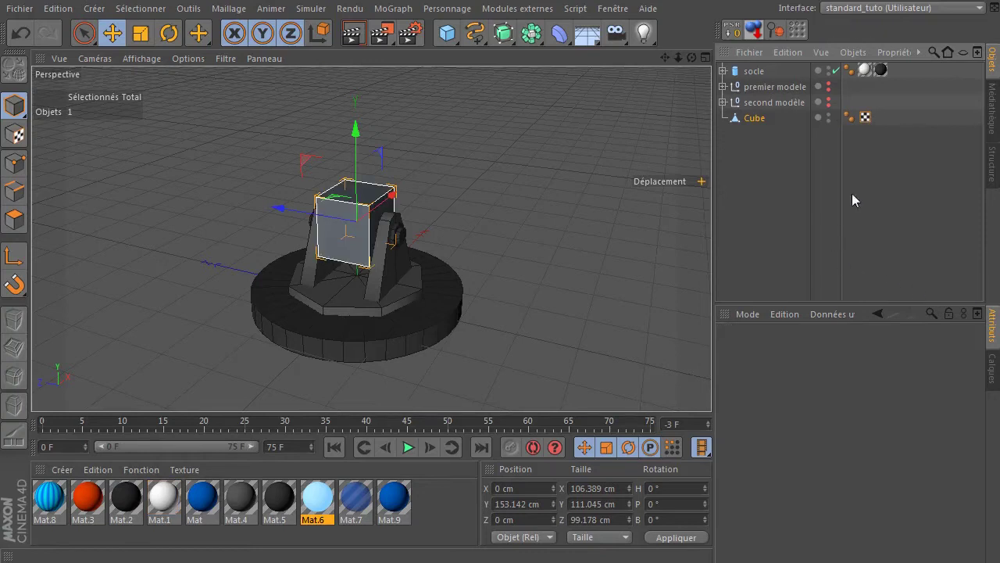
{"action": "left_click", "coordinate": [850, 117]}
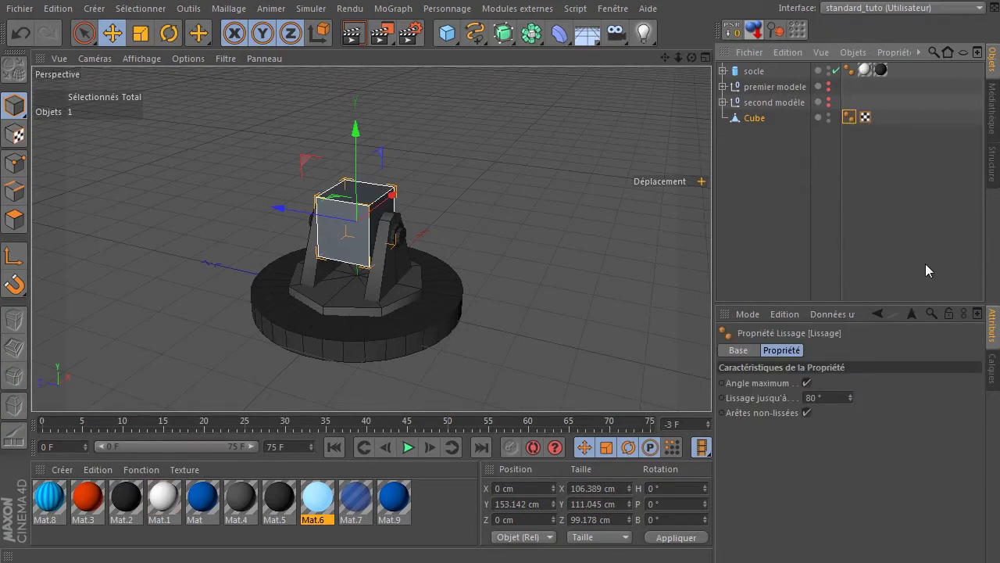
{"action": "key", "text": "Delete"}
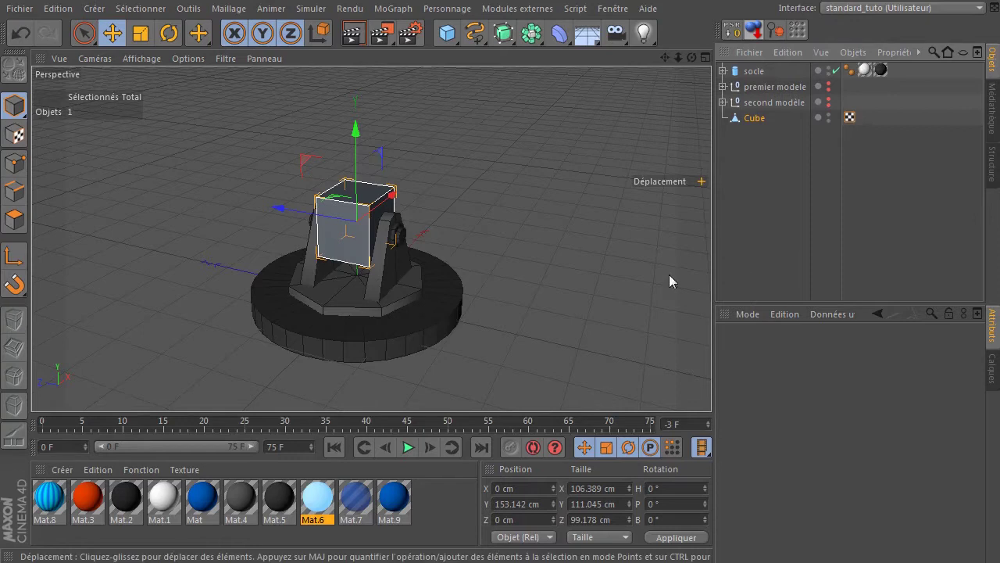
- Extrude the cube's top polygon upward and raise it to a Y position of about 135 cm
{"action": "scroll", "coordinate": [348, 231], "scroll_direction": "up", "scroll_amount": 3}
{"action": "left_click_drag", "start_coordinate": [692, 57], "coordinate": [668, 105]}
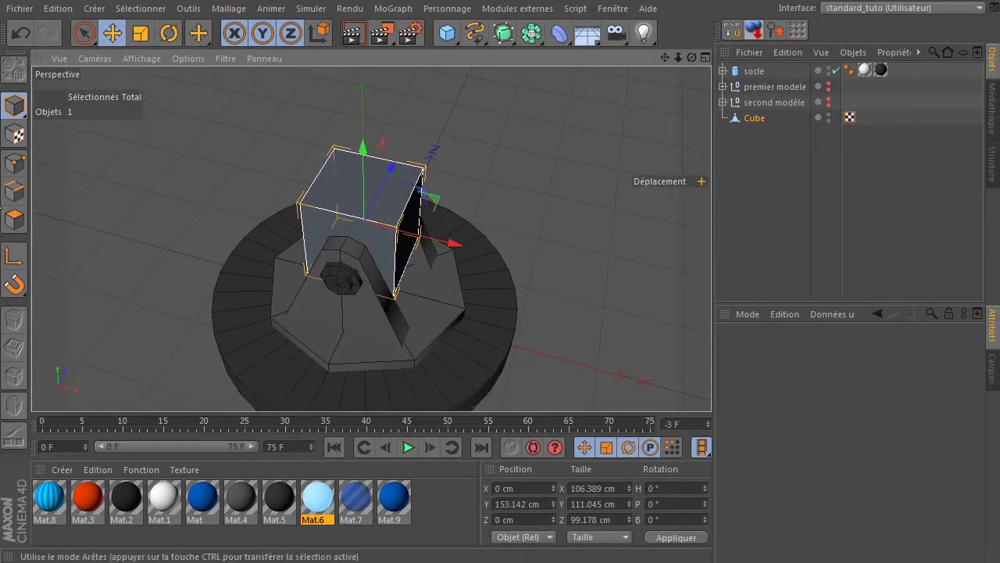
{"action": "left_click", "coordinate": [14, 220]}
{"action": "left_click", "coordinate": [85, 33]}
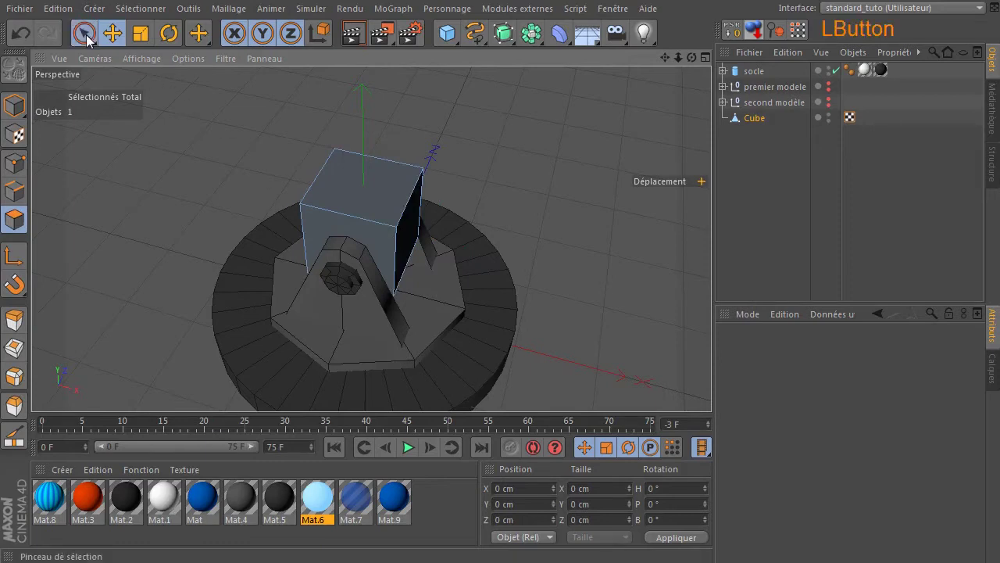
{"action": "left_click", "coordinate": [346, 179]}
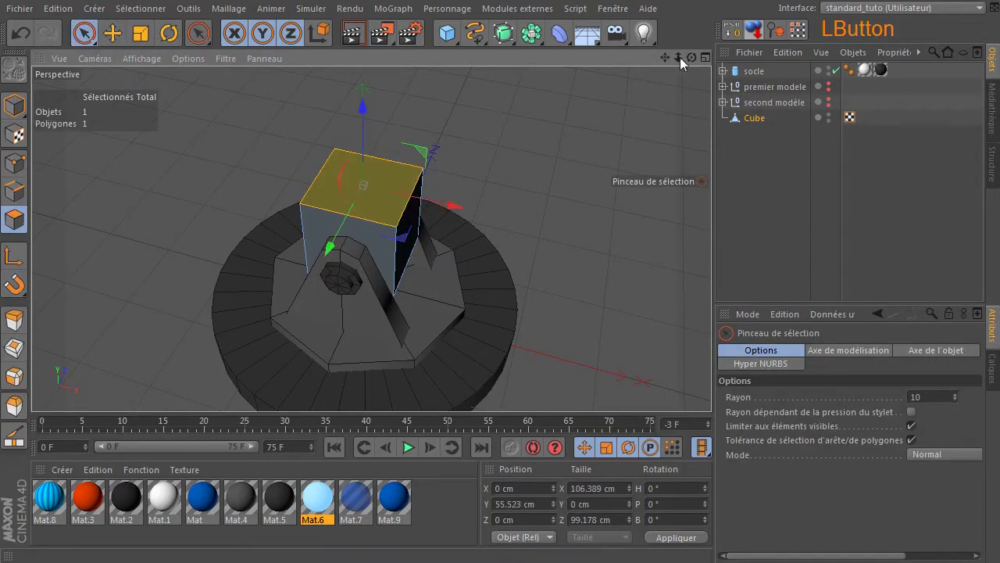
{"action": "left_click_drag", "start_coordinate": [685, 57], "coordinate": [658, 58]}
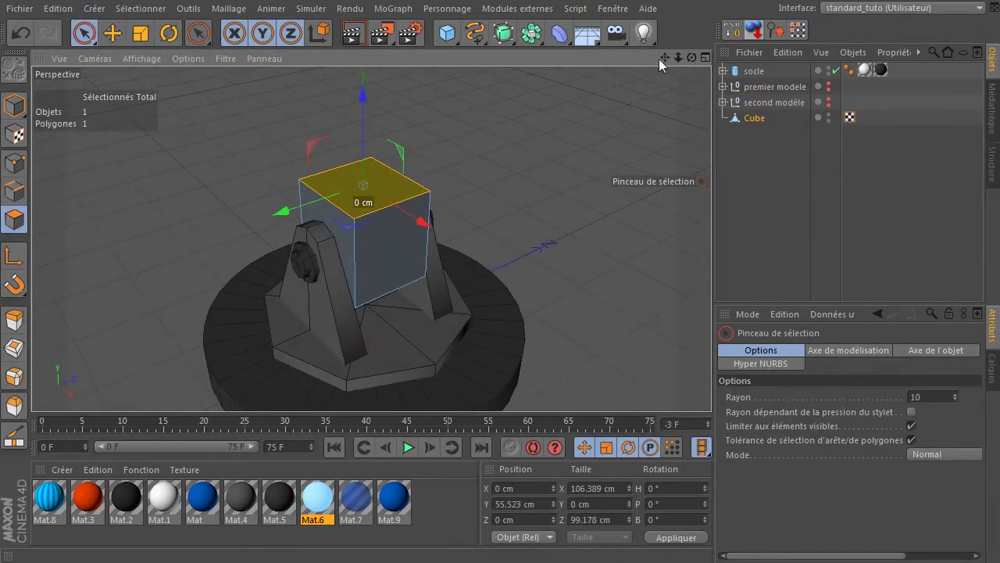
{"action": "key", "text": "ctrl"}
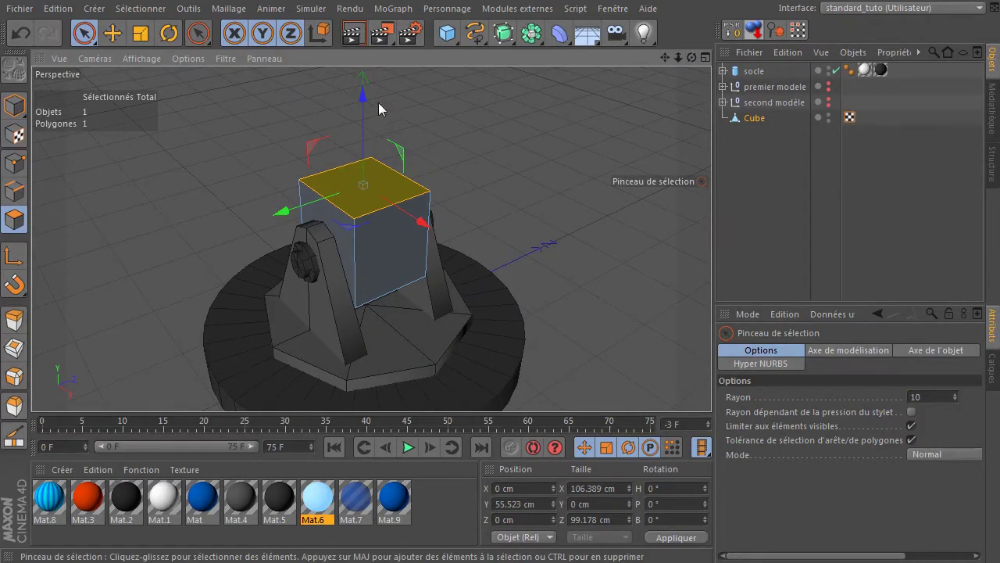
{"action": "left_click_drag", "start_coordinate": [363, 105], "coordinate": [362, 86], "text": "ctrl"}
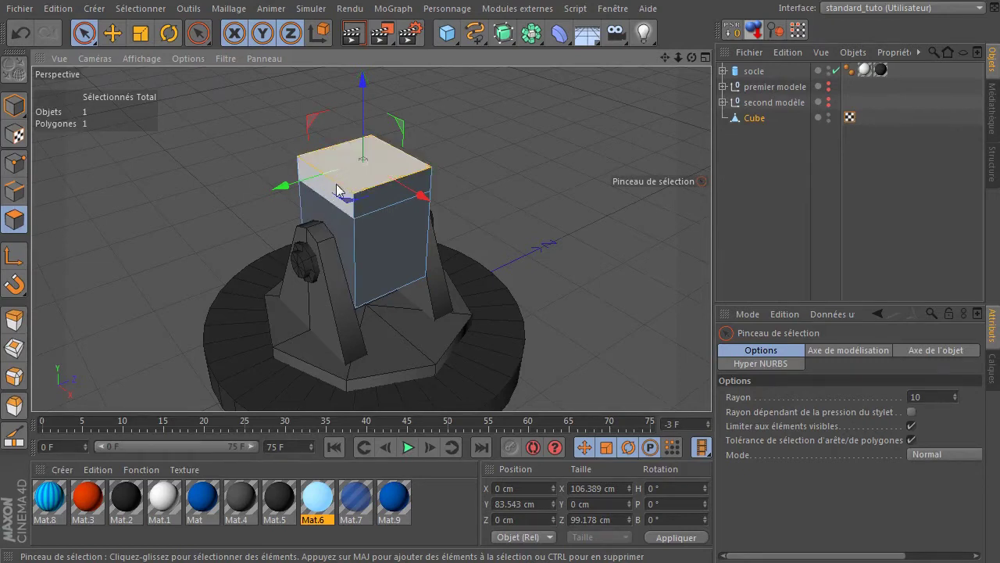
{"action": "mouse_move", "coordinate": [665, 55]}
{"action": "left_mouse_down"}
{"action": "mouse_move", "coordinate": [703, 71]}
{"action": "mouse_move", "coordinate": [672, 69]}
{"action": "left_mouse_up"}
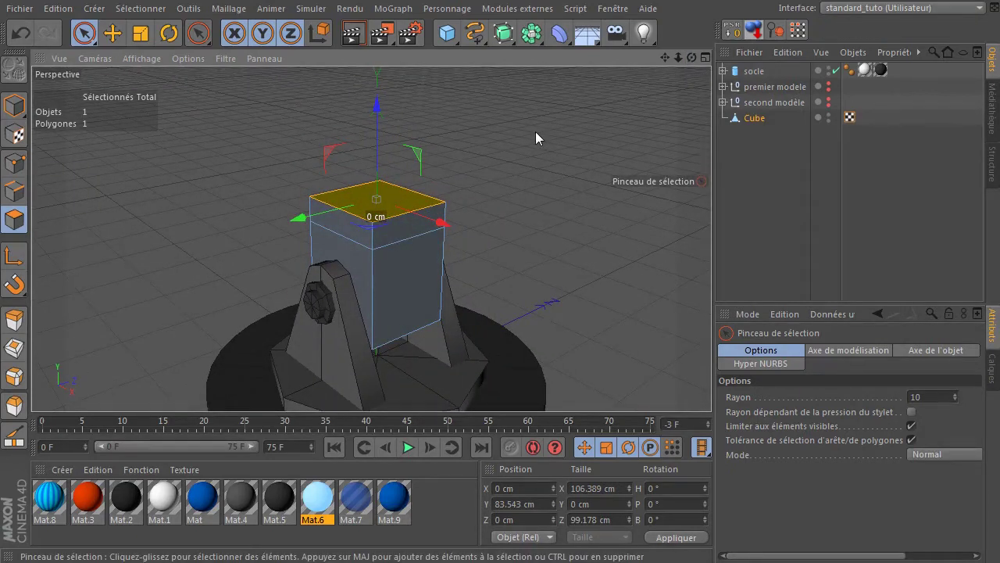
{"action": "left_click_drag", "start_coordinate": [370, 115], "coordinate": [370, 69]}
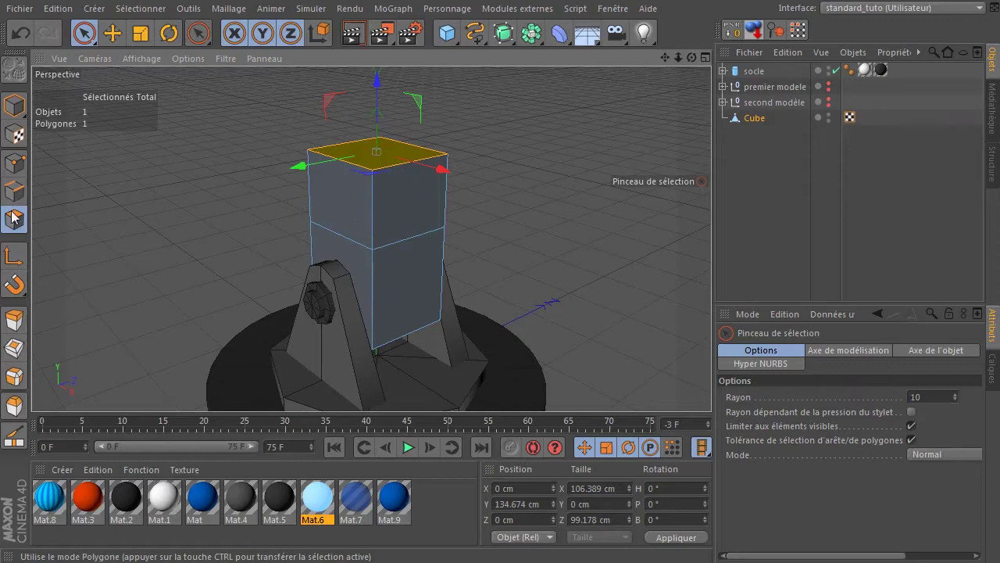
- Extrude the two opposite Z-facing polygons of the cube's upper section outward by about 82.4 cm
{"action": "left_click", "coordinate": [84, 33]}
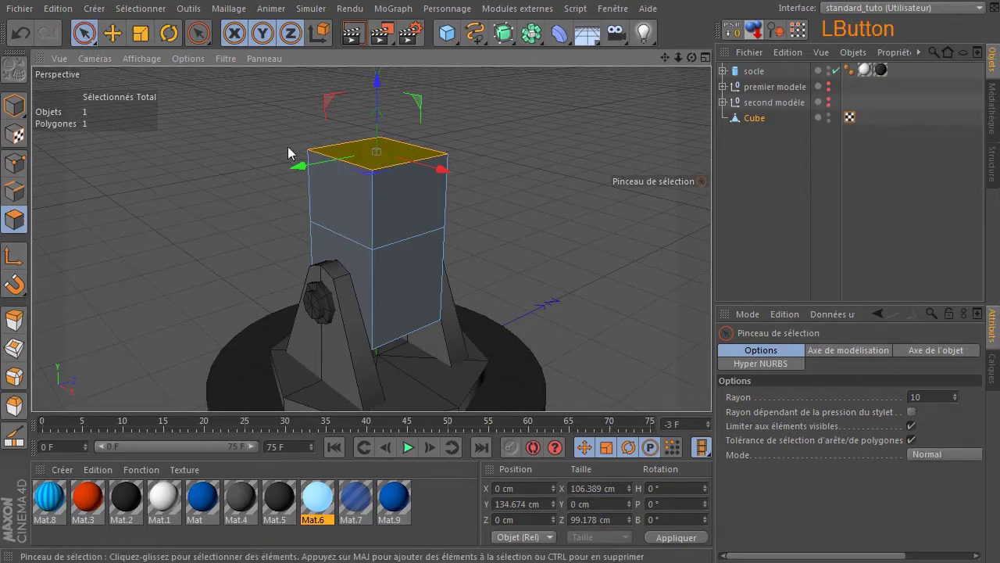
{"action": "left_click", "coordinate": [322, 199]}
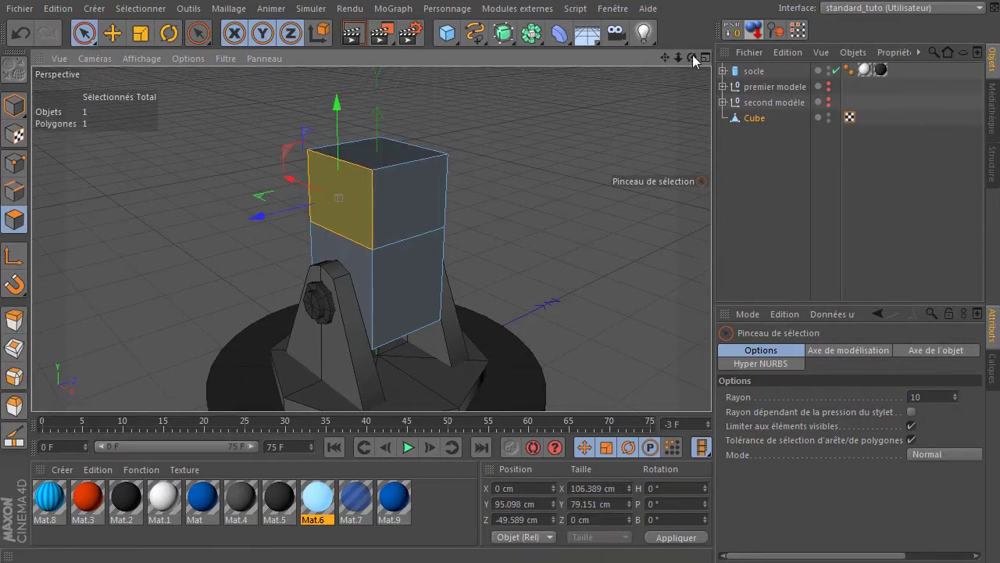
{"action": "left_click_drag", "start_coordinate": [693, 57], "coordinate": [693, 35]}
{"action": "left_click_drag", "start_coordinate": [338, 197], "coordinate": [616, 93], "text": "alt"}
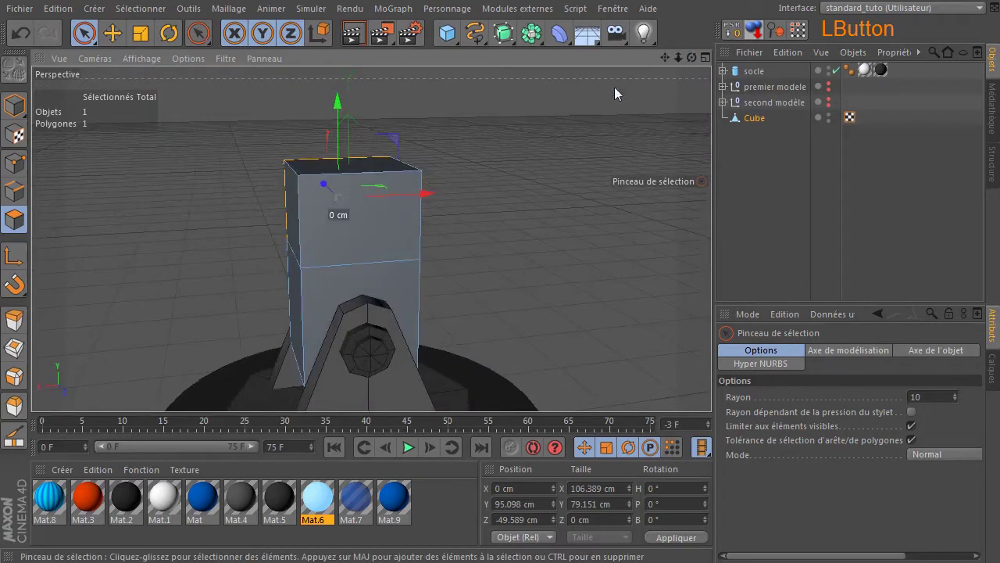
{"action": "left_click", "coordinate": [394, 218], "text": "shift"}
{"action": "left_click_drag", "start_coordinate": [690, 61], "coordinate": [542, 192]}
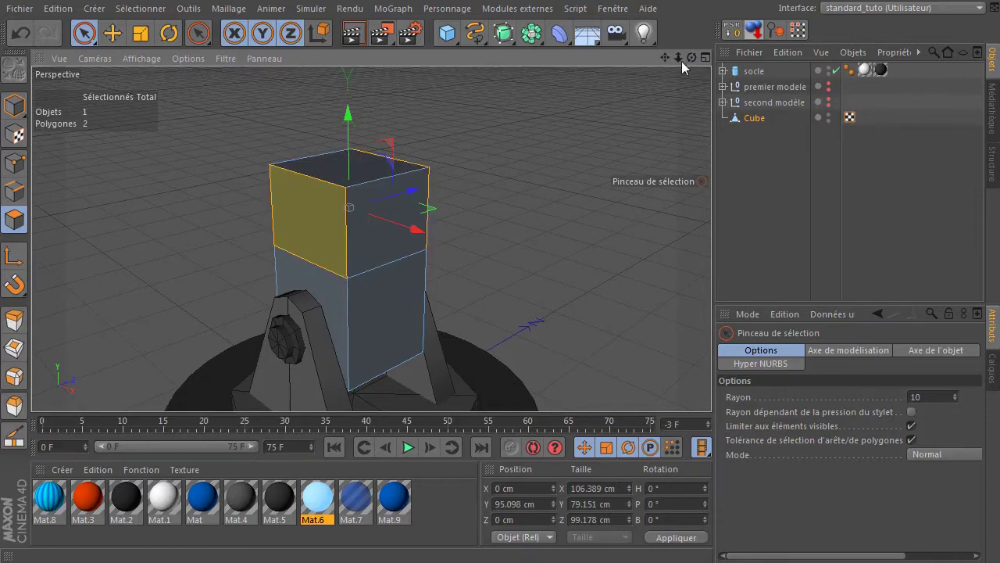
{"action": "left_click_drag", "start_coordinate": [692, 57], "coordinate": [664, 103]}
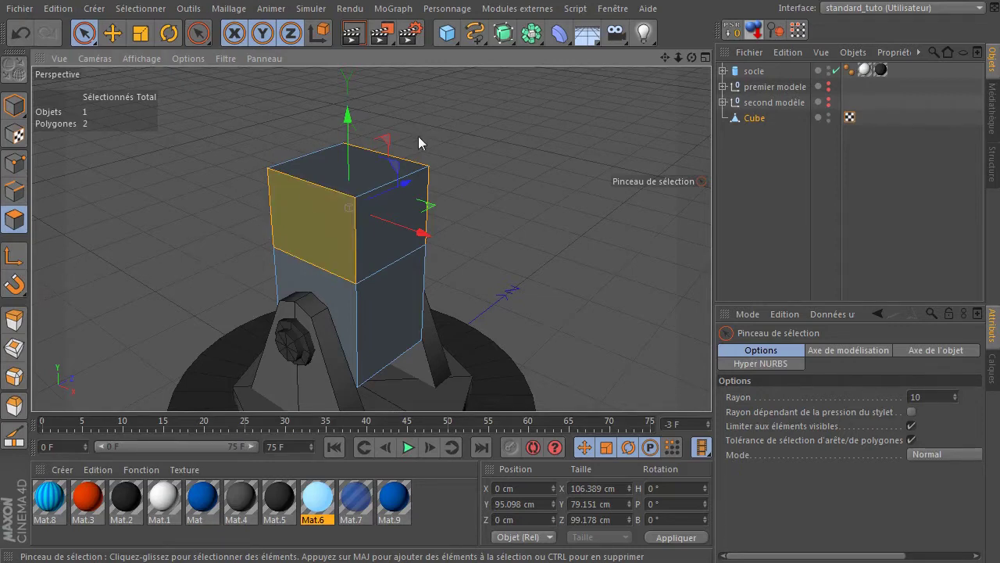
{"action": "left_click_drag", "start_coordinate": [692, 58], "coordinate": [504, 136]}
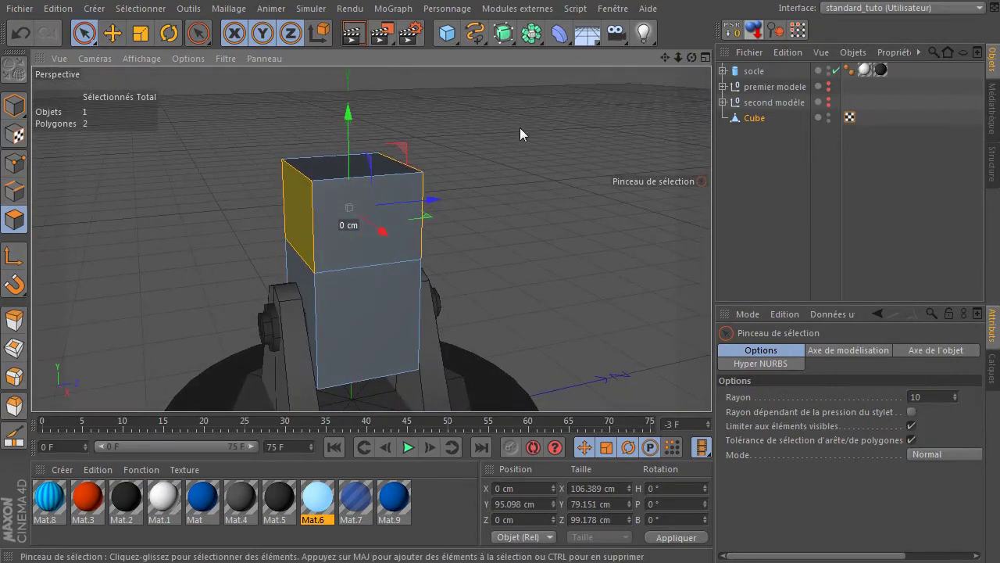
{"action": "key", "text": "d"}
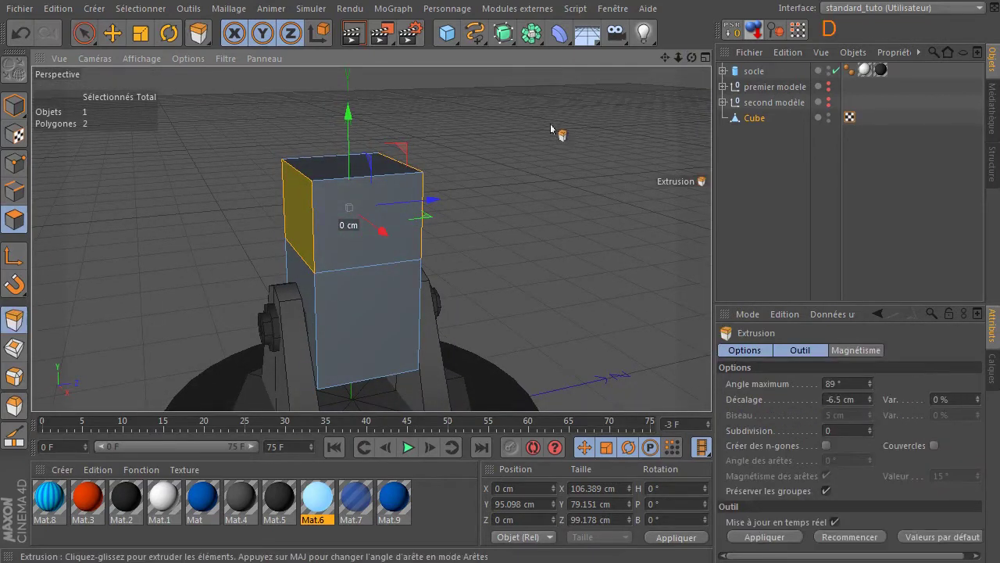
{"action": "left_click_drag", "start_coordinate": [795, 306], "coordinate": [795, 184]}
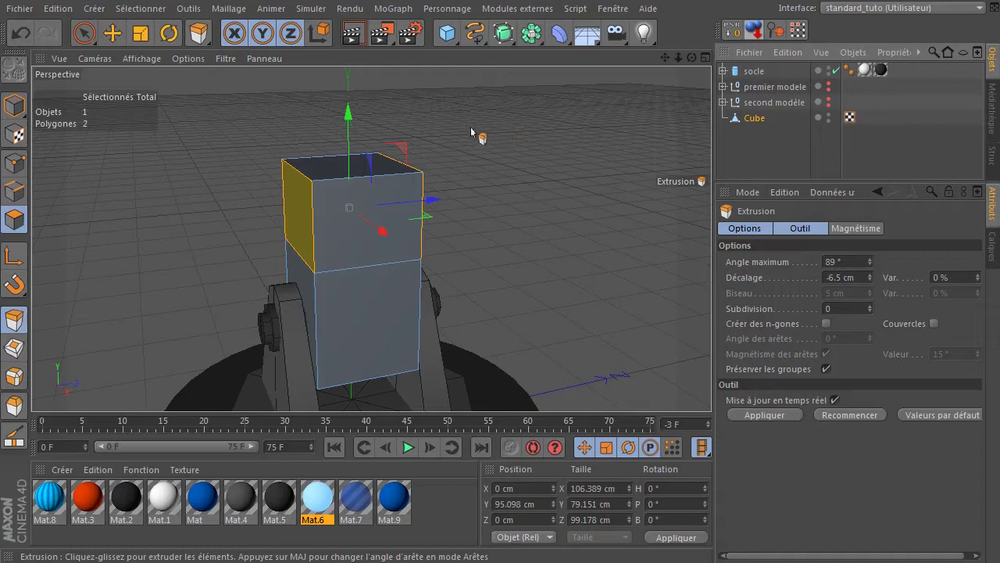
{"action": "left_click", "coordinate": [443, 112]}
{"action": "left_click_drag", "start_coordinate": [444, 112], "coordinate": [513, 112]}
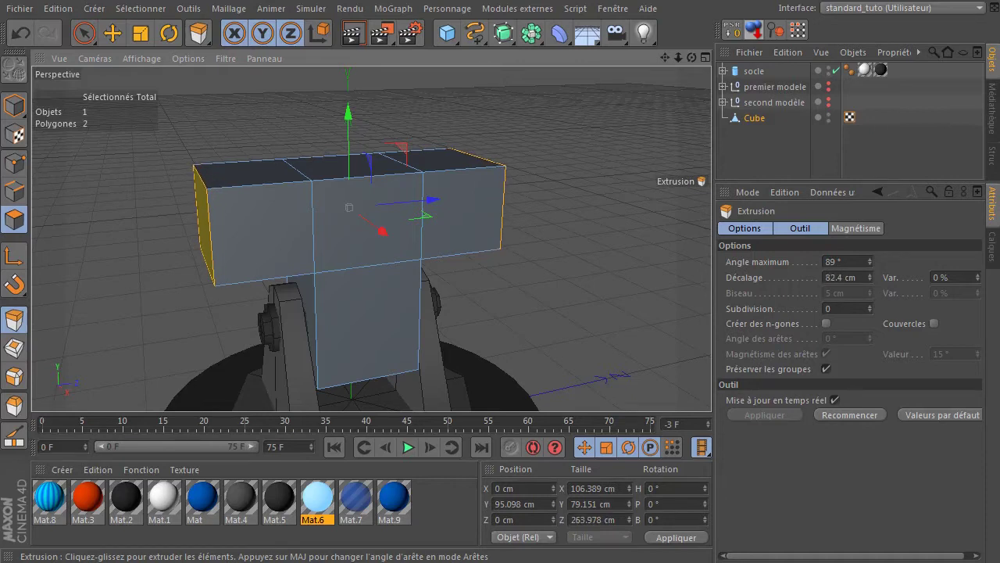
- Extrude the +X-facing polygons of the two side arms, excluding the central one, outward to an X position of about 103 cm
{"action": "left_click", "coordinate": [83, 34]}
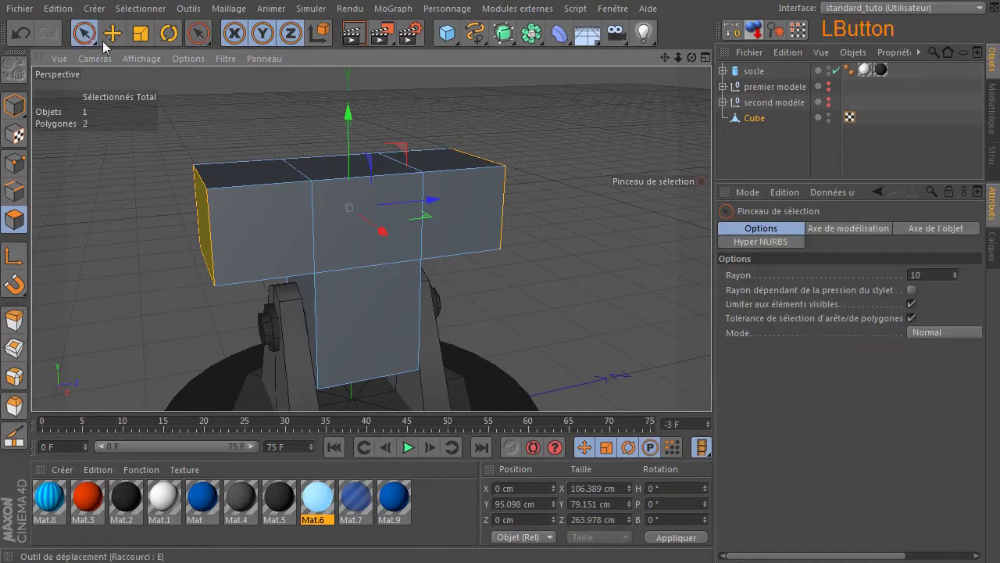
{"action": "left_click", "coordinate": [252, 233]}
{"action": "left_click", "coordinate": [473, 215], "text": "shift"}
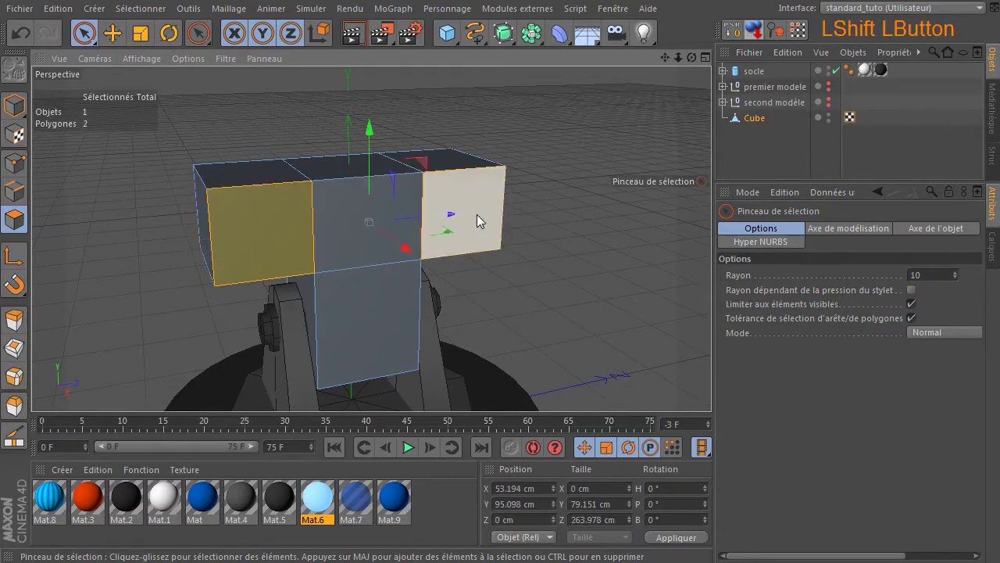
{"action": "left_click_drag", "start_coordinate": [691, 57], "coordinate": [682, 74]}
{"action": "key", "text": "ctrl"}
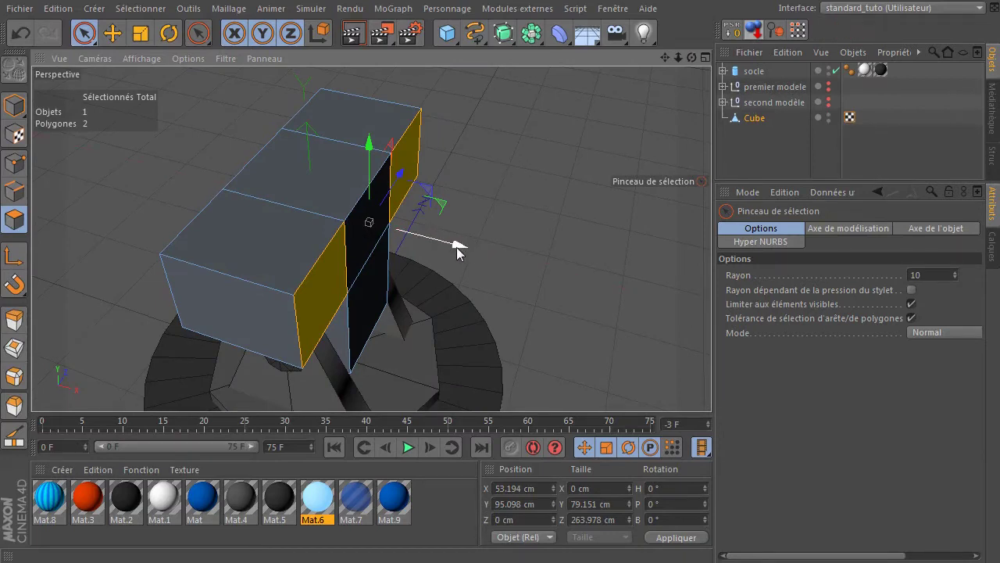
{"action": "left_click_drag", "start_coordinate": [457, 246], "coordinate": [524, 255], "text": "ctrl"}
- Extrude the -X-facing polygons of both side arms outward to an X position of about -99 cm and clear the selection
{"action": "left_click_drag", "start_coordinate": [691, 58], "coordinate": [809, 41]}
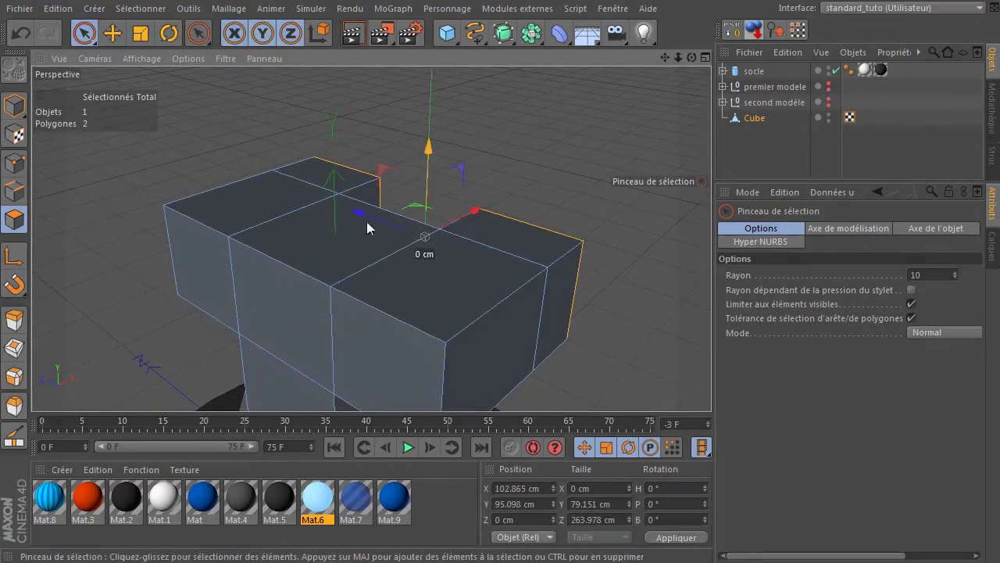
{"action": "left_click", "coordinate": [204, 259]}
{"action": "left_click", "coordinate": [394, 341], "text": "shift"}
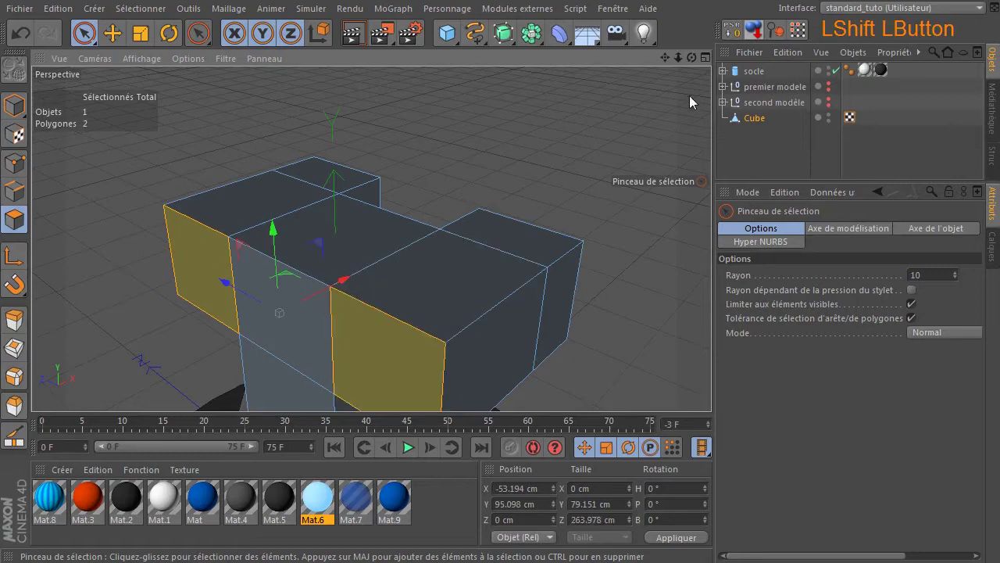
{"action": "left_click_drag", "start_coordinate": [681, 57], "coordinate": [540, 157]}
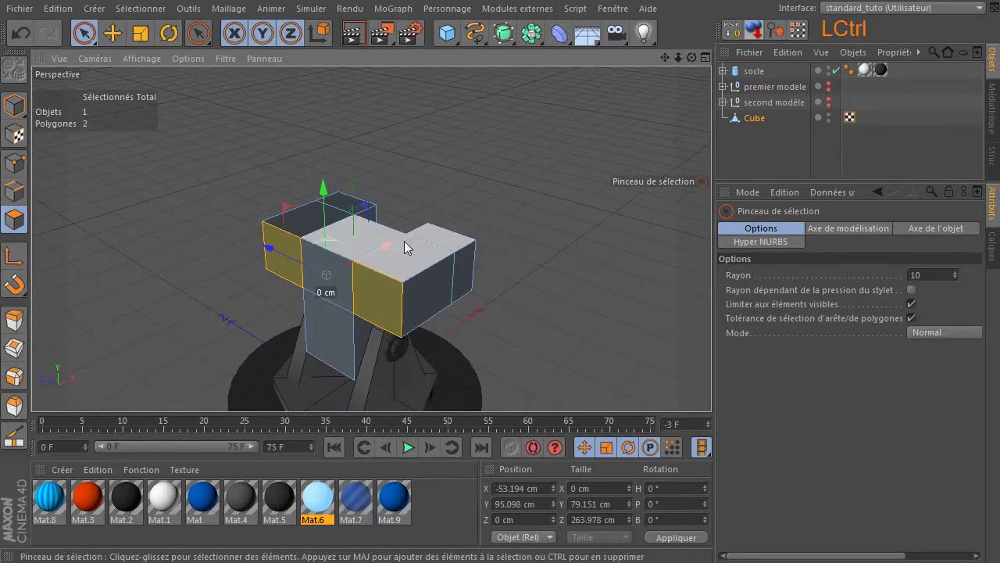
{"action": "left_click_drag", "start_coordinate": [384, 246], "coordinate": [360, 257], "text": "ctrl"}
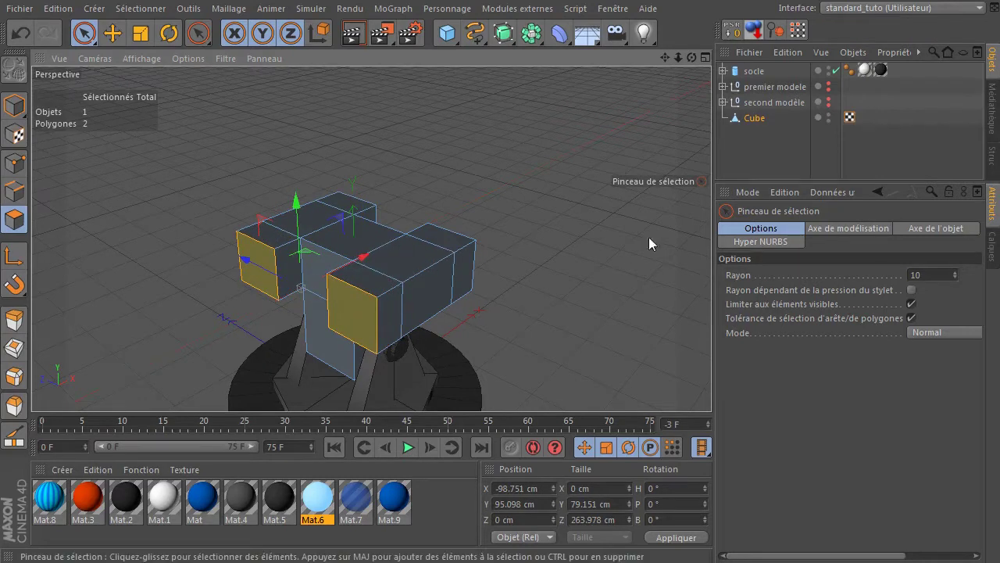
{"action": "mouse_move", "coordinate": [692, 57]}
{"action": "left_mouse_down"}
{"action": "mouse_move", "coordinate": [687, 90]}
{"action": "mouse_move", "coordinate": [655, 62]}
{"action": "mouse_move", "coordinate": [691, 72]}
{"action": "left_mouse_up"}
{"action": "left_click", "coordinate": [568, 222]}
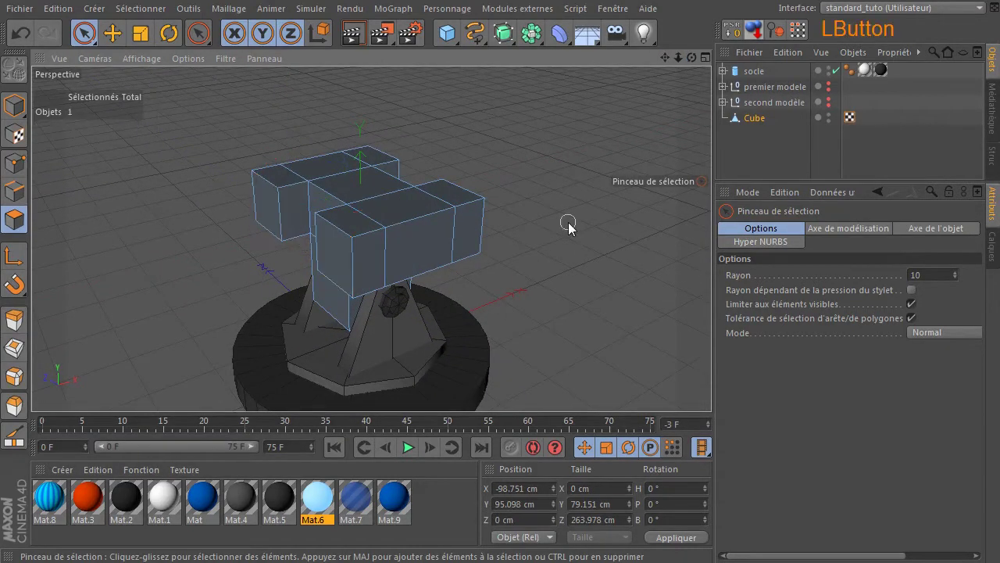
- Select the top, outer side and both end polygons of the two side arms, leaving out the central block
{"action": "left_click_drag", "start_coordinate": [691, 58], "coordinate": [689, 49]}
{"action": "left_click_drag", "start_coordinate": [362, 270], "coordinate": [362, 270]}
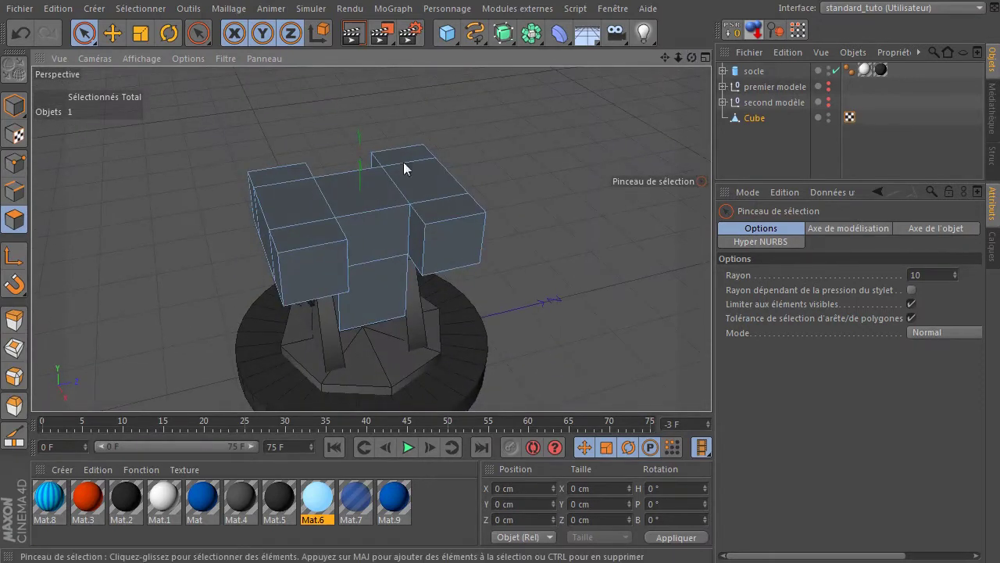
{"action": "mouse_move", "coordinate": [275, 177]}
{"action": "left_mouse_down"}
{"action": "mouse_move", "coordinate": [293, 211]}
{"action": "mouse_move", "coordinate": [342, 214]}
{"action": "left_mouse_up"}
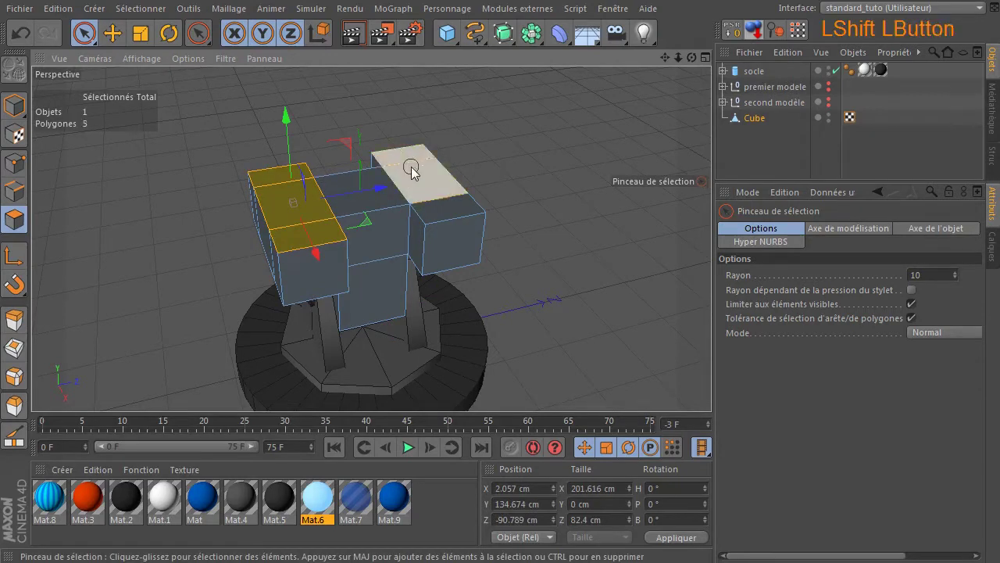
{"action": "left_click", "coordinate": [434, 205], "text": "shift"}
{"action": "left_click_drag", "start_coordinate": [433, 207], "coordinate": [422, 154], "text": "shift"}
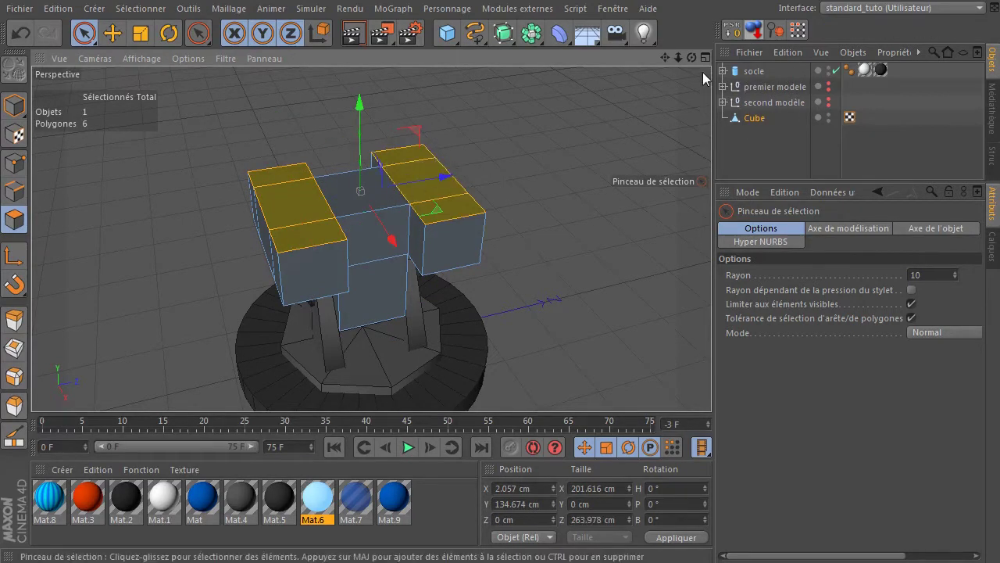
{"action": "left_click_drag", "start_coordinate": [691, 57], "coordinate": [447, 203]}
{"action": "mouse_move", "coordinate": [271, 258]}
{"action": "left_mouse_down", "text": "shift"}
{"action": "mouse_move", "coordinate": [348, 258]}
{"action": "mouse_move", "coordinate": [543, 187]}
{"action": "mouse_move", "coordinate": [609, 141]}
{"action": "left_mouse_up", "text": "shift"}
{"action": "mouse_move", "coordinate": [692, 57]}
{"action": "left_mouse_down"}
{"action": "mouse_move", "coordinate": [594, 125]}
{"action": "mouse_move", "coordinate": [476, 241]}
{"action": "mouse_move", "coordinate": [397, 252]}
{"action": "mouse_move", "coordinate": [424, 250]}
{"action": "mouse_move", "coordinate": [316, 233]}
{"action": "left_mouse_up"}
{"action": "left_click", "coordinate": [247, 216], "text": "shift"}
{"action": "left_click", "coordinate": [349, 272], "text": "shift"}
{"action": "left_click_drag", "start_coordinate": [683, 60], "coordinate": [474, 259]}
{"action": "left_click", "coordinate": [460, 253], "text": "shift"}
{"action": "left_click", "coordinate": [295, 266], "text": "shift"}
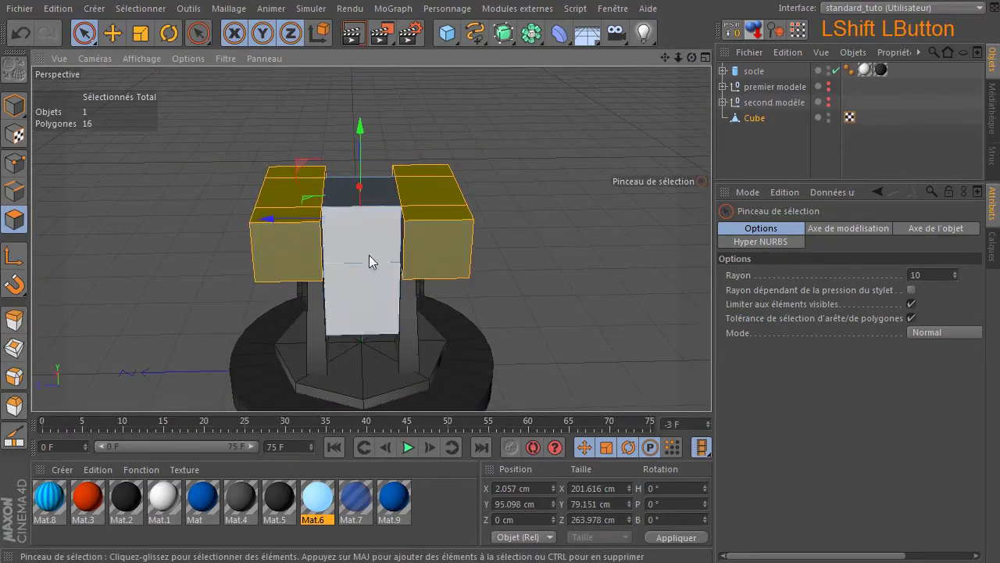
{"action": "left_click_drag", "start_coordinate": [691, 57], "coordinate": [322, 209]}
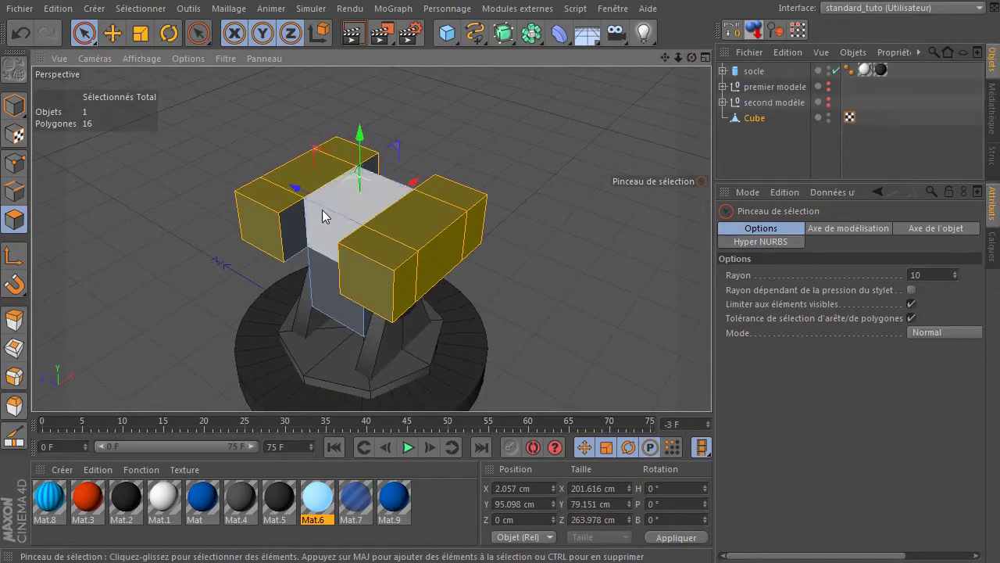
{"action": "mouse_move", "coordinate": [693, 57]}
{"action": "left_mouse_down"}
{"action": "mouse_move", "coordinate": [360, 218]}
{"action": "mouse_move", "coordinate": [685, 58]}
{"action": "left_mouse_up"}
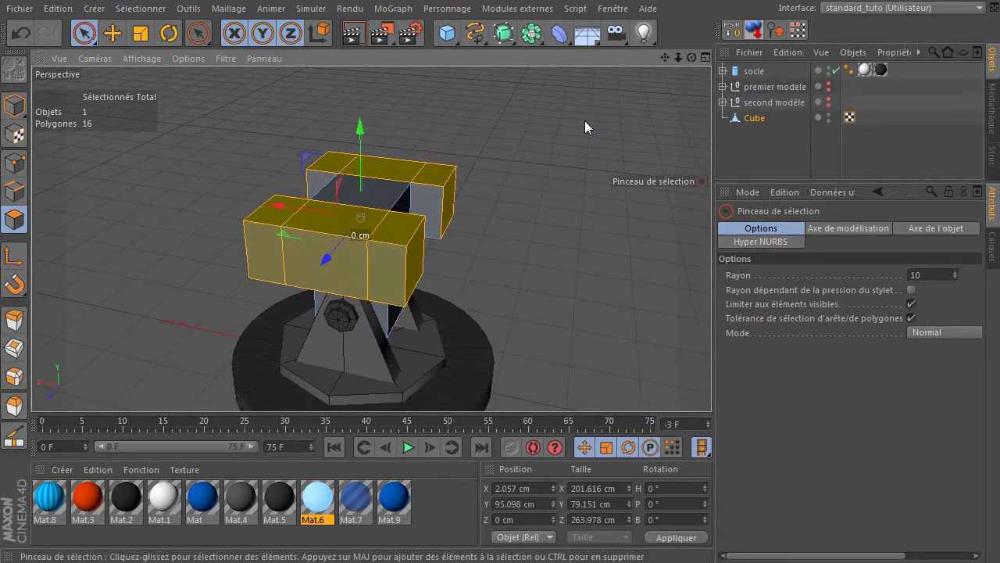
- Bevel the selected arm polygons with an inner offset of about 11.2 cm and a subdivision of 0
{"action": "left_click", "coordinate": [228, 8]}
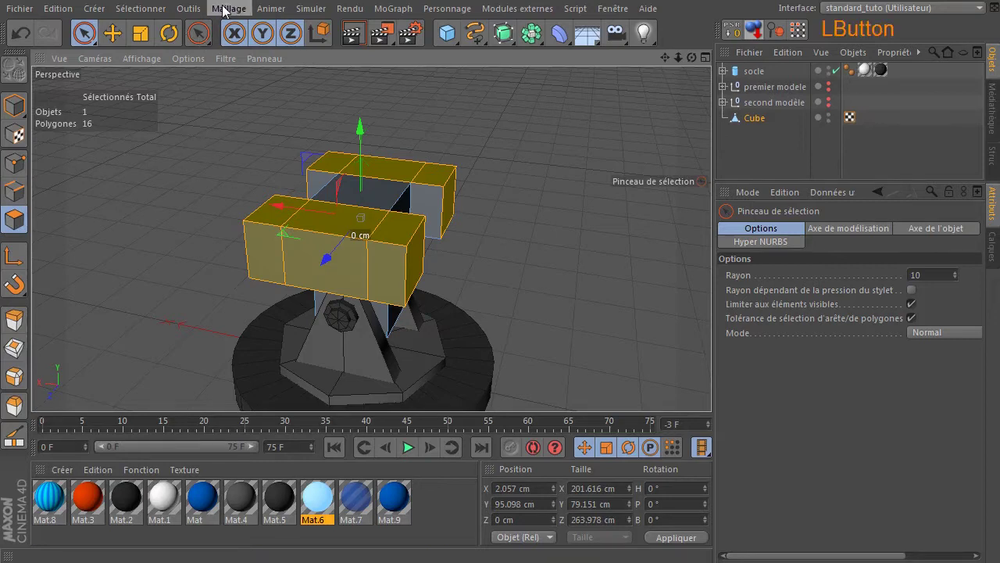
{"action": "mouse_move", "coordinate": [234, 69]}
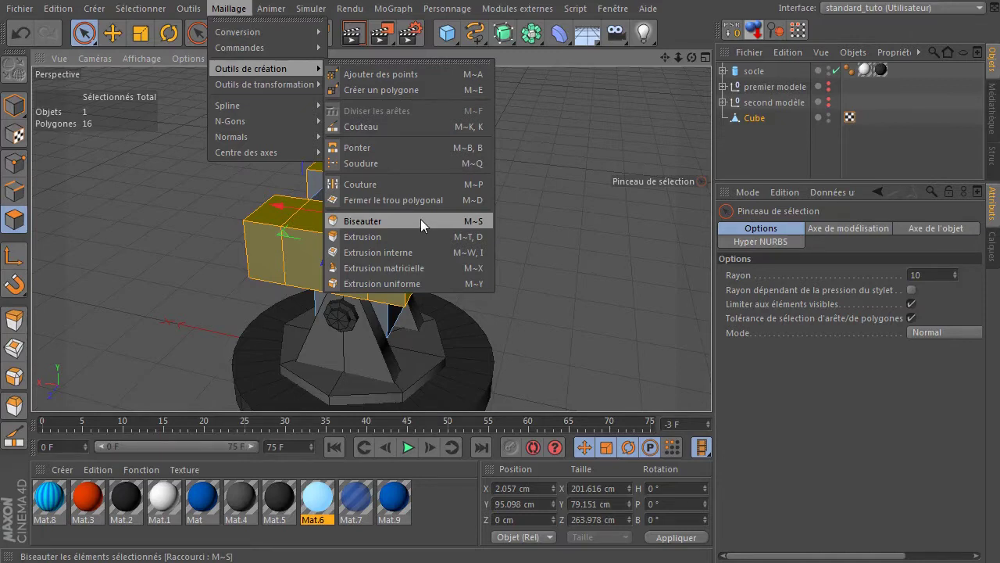
{"action": "left_click", "coordinate": [695, 37]}
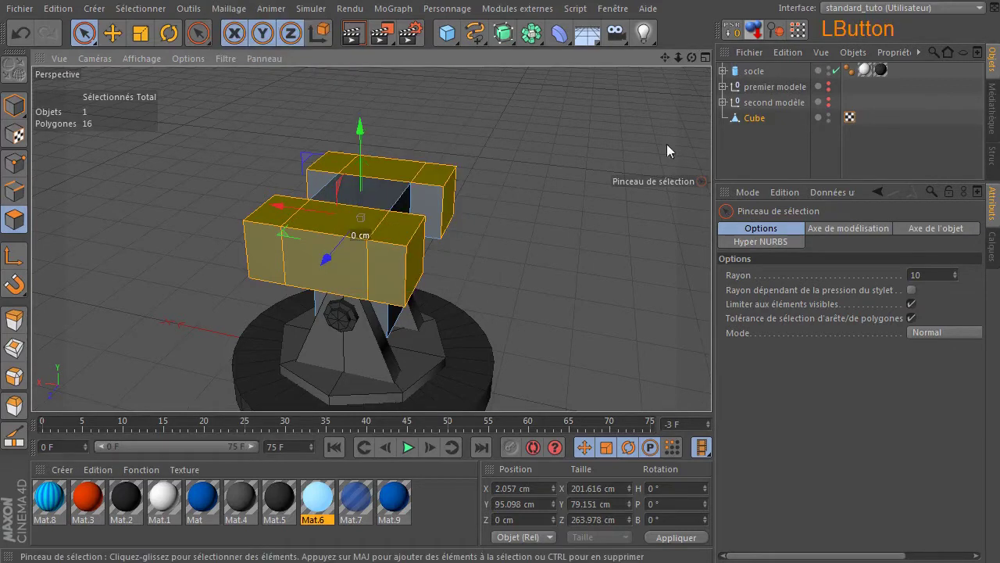
{"action": "key", "text": "m"}
{"action": "key", "text": "s"}
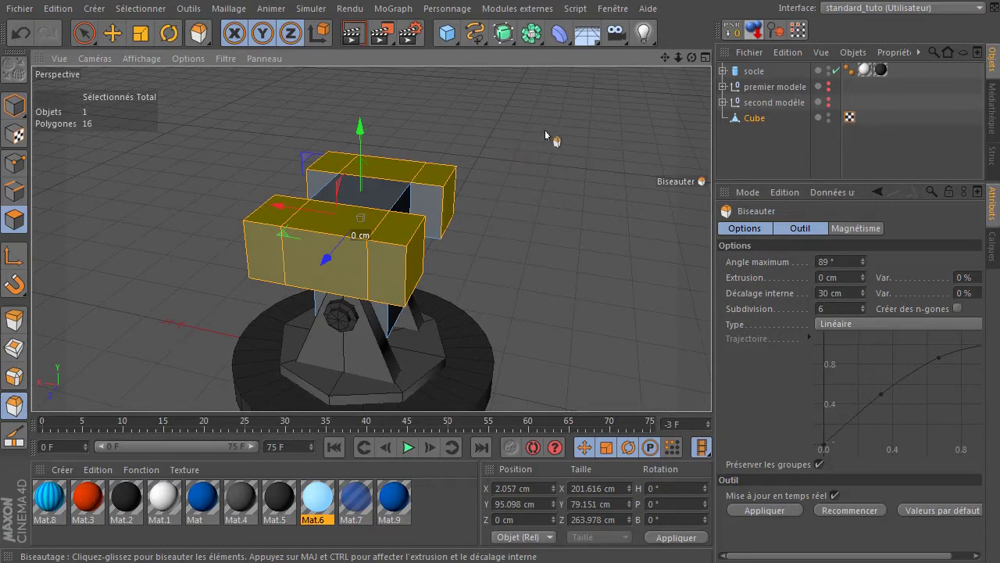
{"action": "left_click_drag", "start_coordinate": [547, 132], "coordinate": [598, 132]}
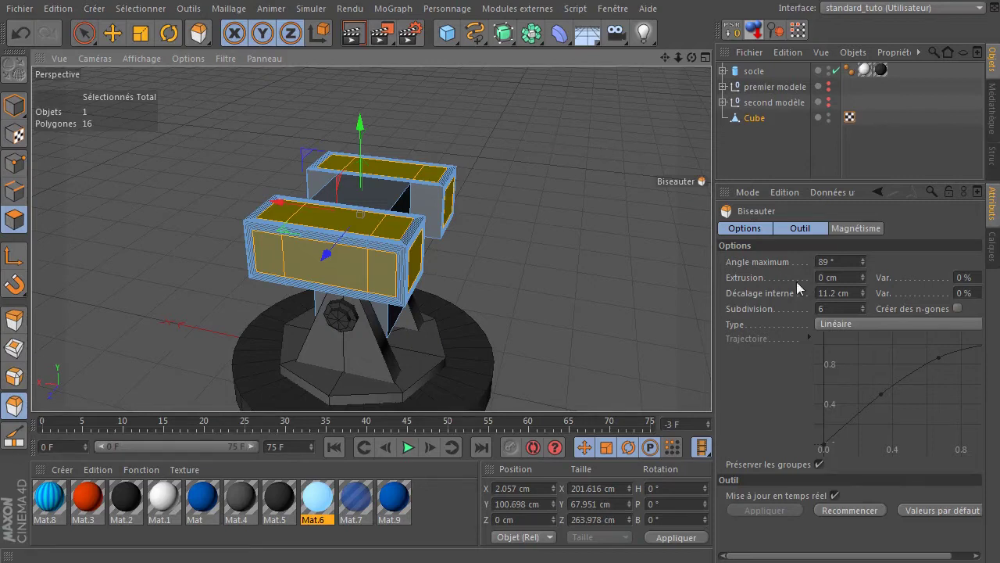
{"action": "left_click", "coordinate": [861, 312]}
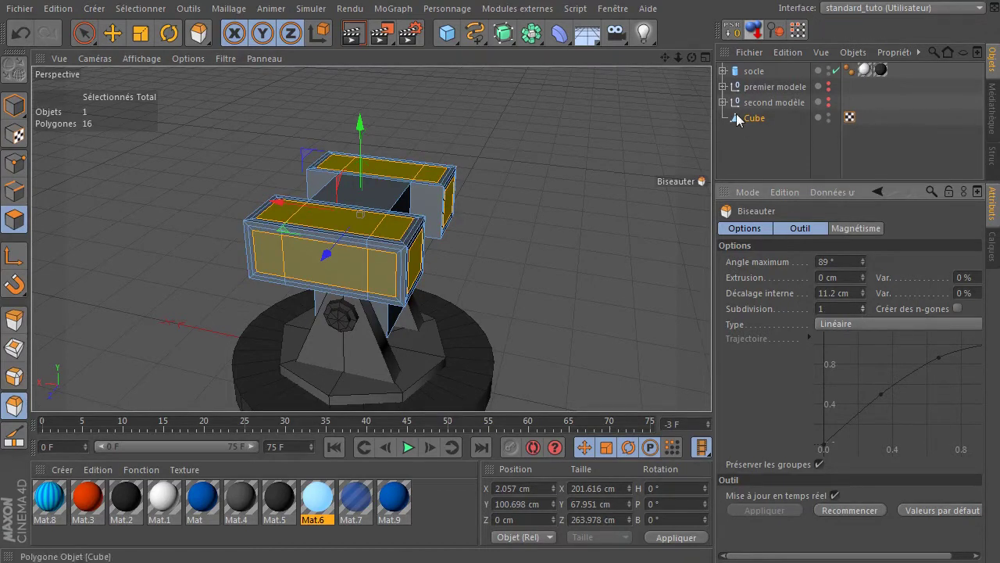
{"action": "left_click", "coordinate": [863, 311]}
{"action": "left_click_drag", "start_coordinate": [361, 214], "coordinate": [360, 213], "text": "alt"}
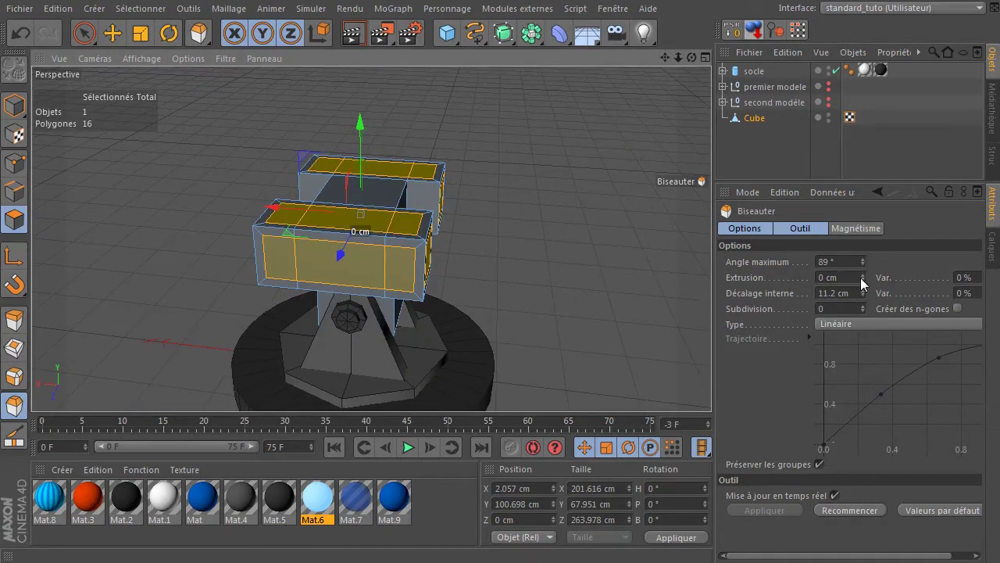
- Set both the extrusion and the inner offset of the arms' bevel to 10 cm
{"action": "left_click_drag", "start_coordinate": [863, 277], "coordinate": [899, 267]}
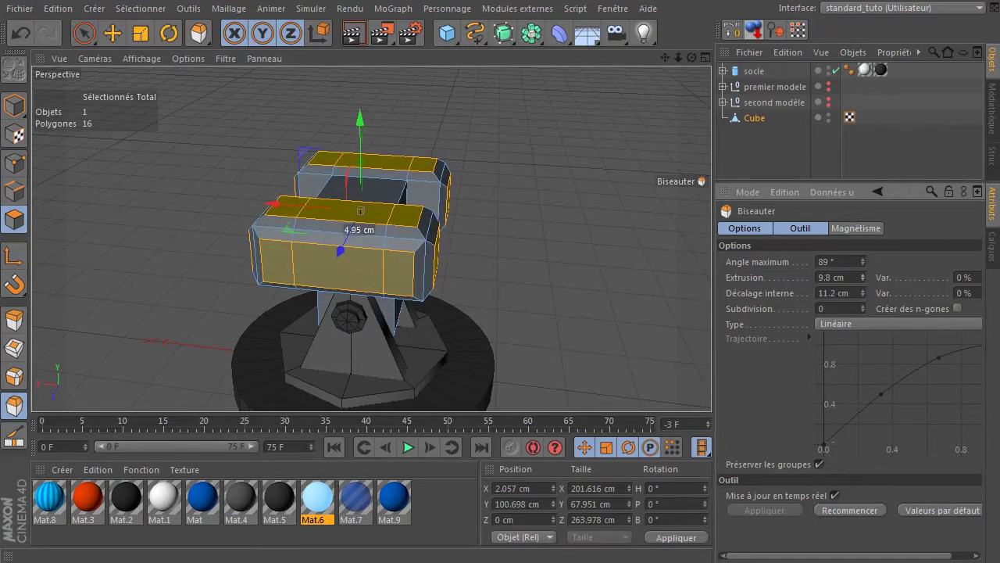
{"action": "left_click", "coordinate": [859, 277]}
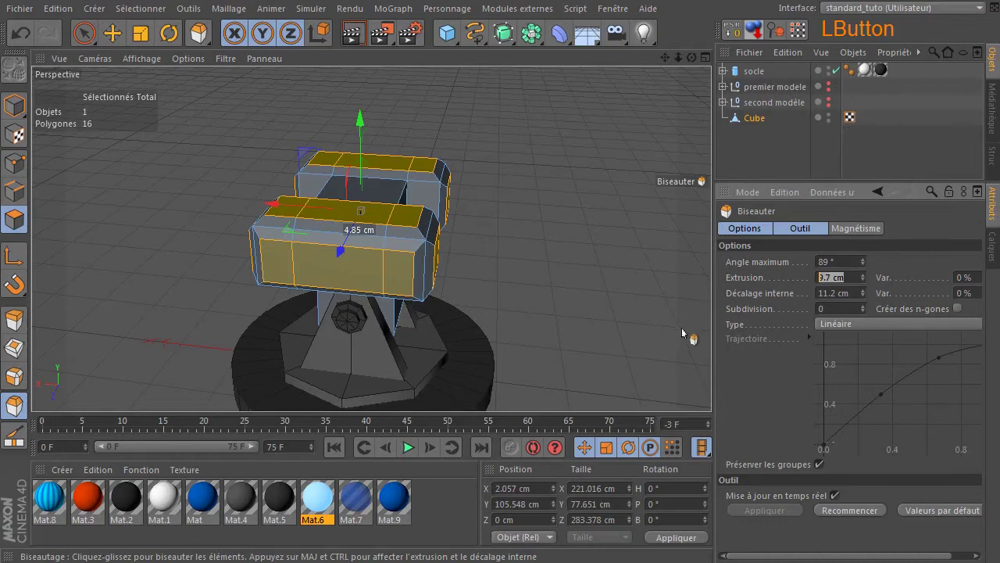
{"action": "type", "text": "10"}
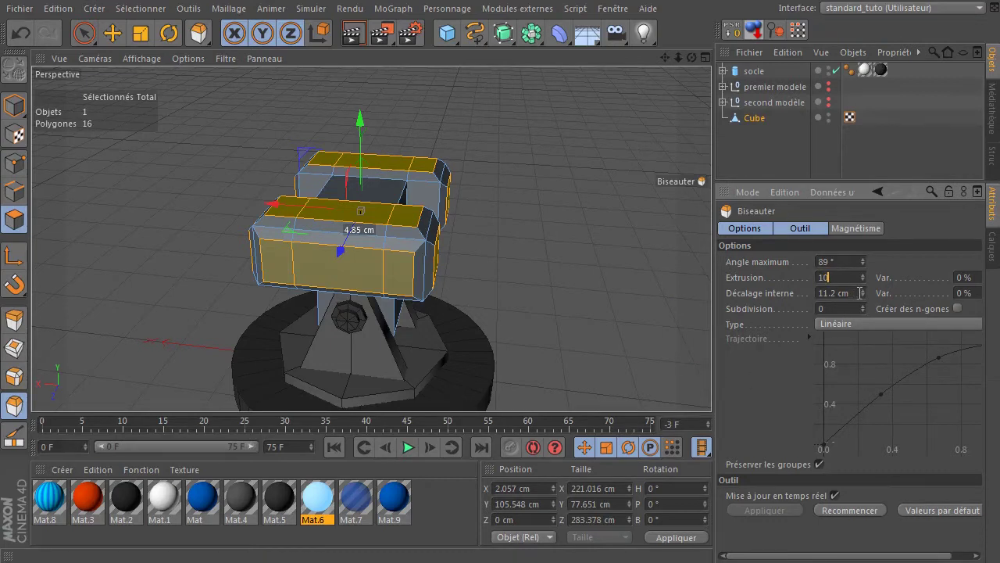
{"action": "left_click", "coordinate": [852, 293]}
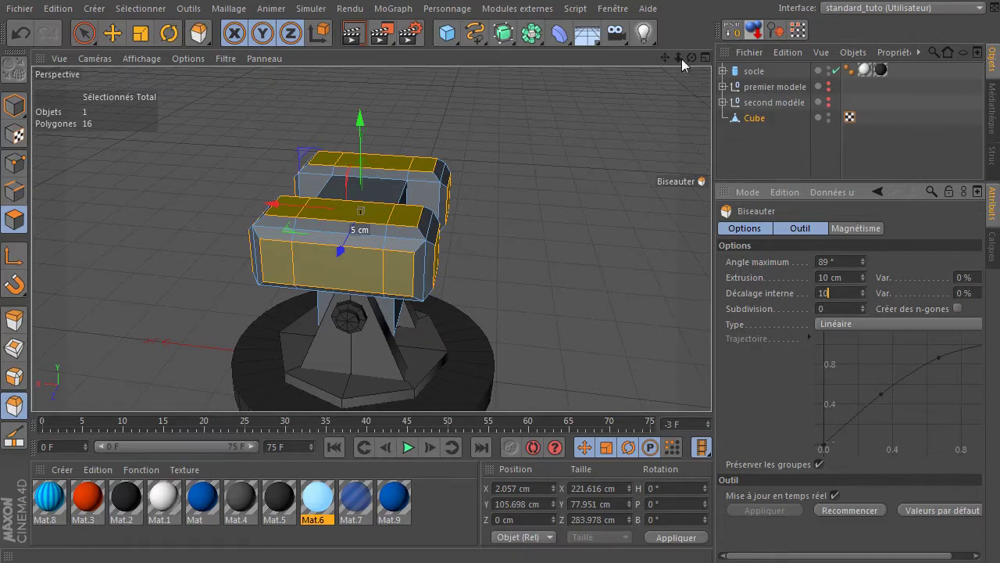
{"action": "left_click_drag", "start_coordinate": [692, 58], "coordinate": [451, 206]}
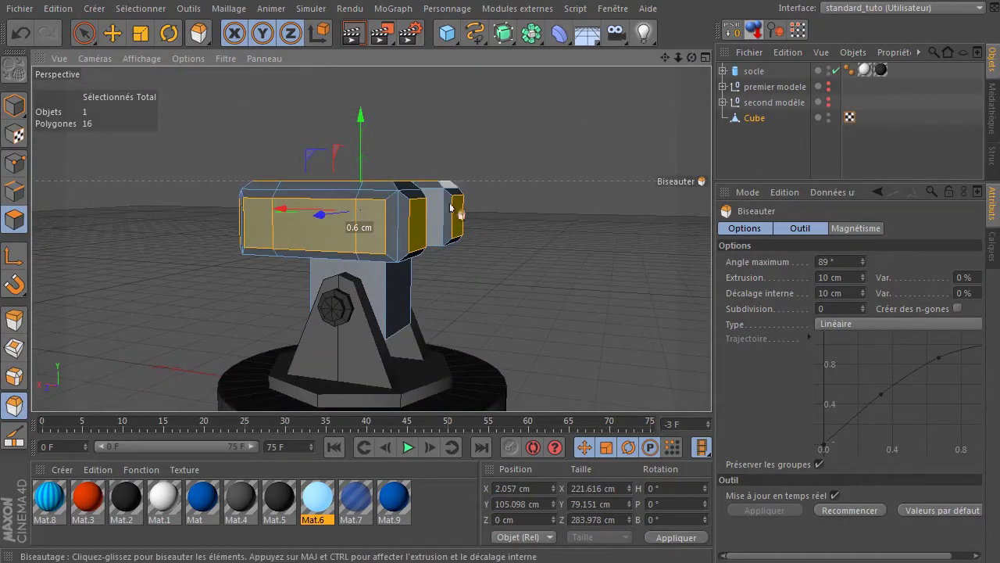
- Increase the extrusion of the side arms' bevel to 15 cm
{"action": "scroll", "coordinate": [475, 192], "scroll_direction": "up", "scroll_amount": 5}
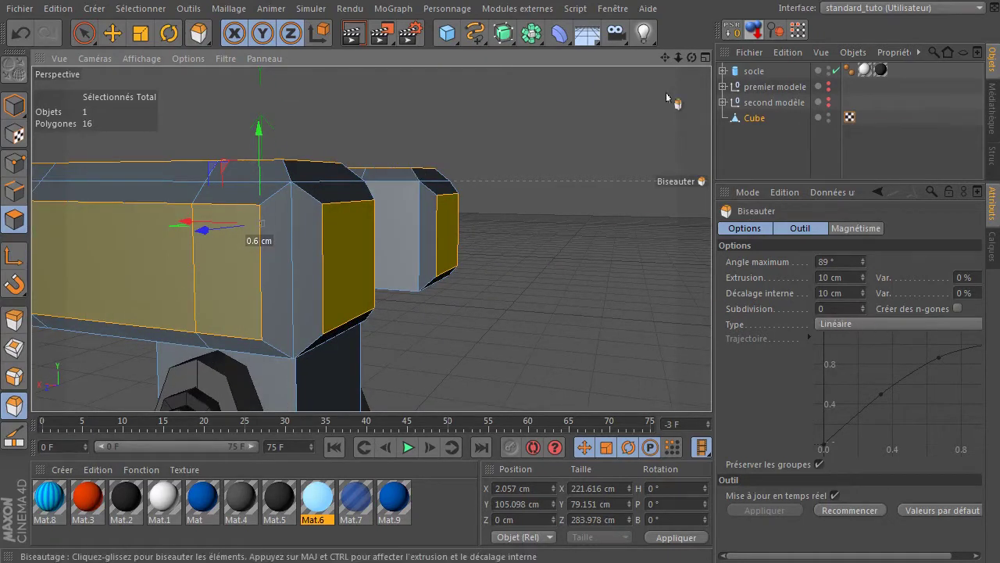
{"action": "left_click_drag", "start_coordinate": [692, 58], "coordinate": [575, 93]}
{"action": "left_click_drag", "start_coordinate": [864, 279], "coordinate": [809, 283]}
{"action": "type", "text": "15"}
{"action": "key", "text": "Return"}
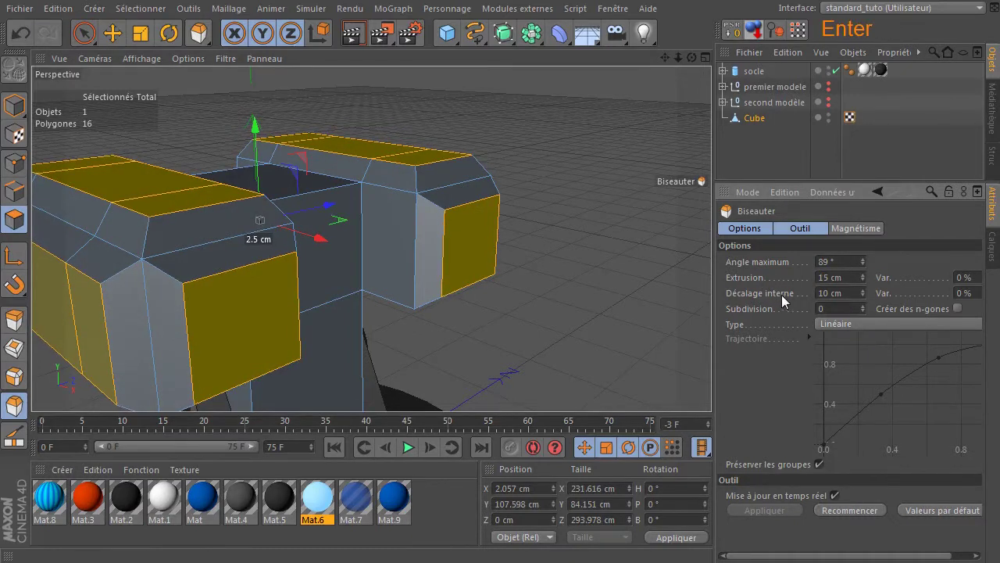
- Switch from the Bevel tool to brush selection and clear the selection of arm polygons
{"action": "left_click_drag", "start_coordinate": [667, 54], "coordinate": [702, 129]}
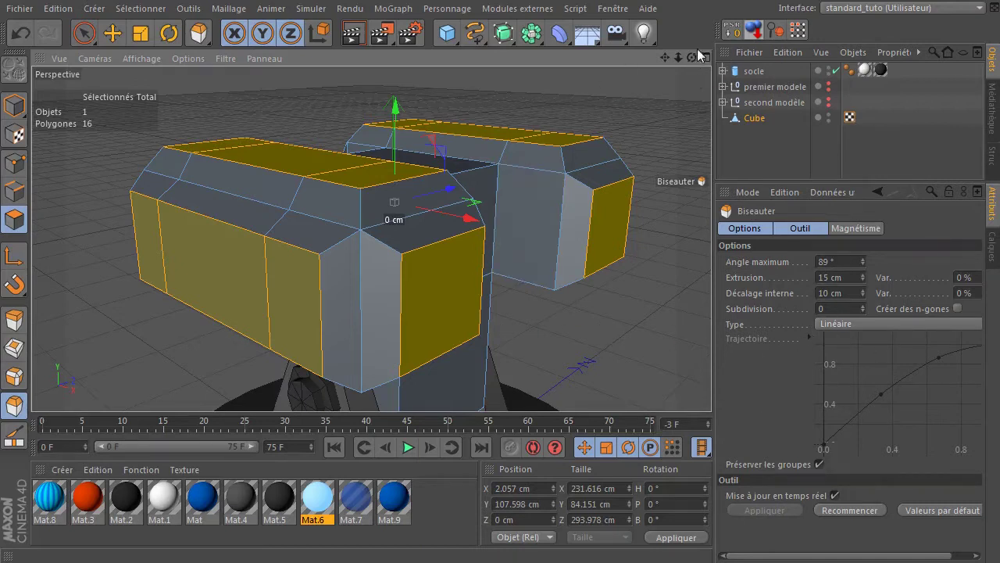
{"action": "left_click_drag", "start_coordinate": [692, 57], "coordinate": [656, 62]}
{"action": "left_click_drag", "start_coordinate": [395, 203], "coordinate": [395, 203]}
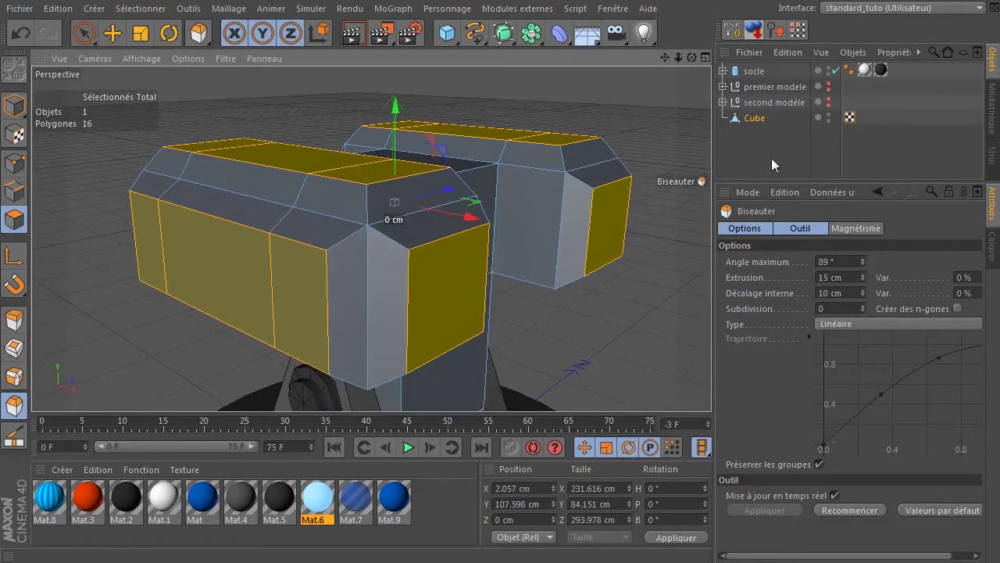
{"action": "left_click", "coordinate": [83, 33]}
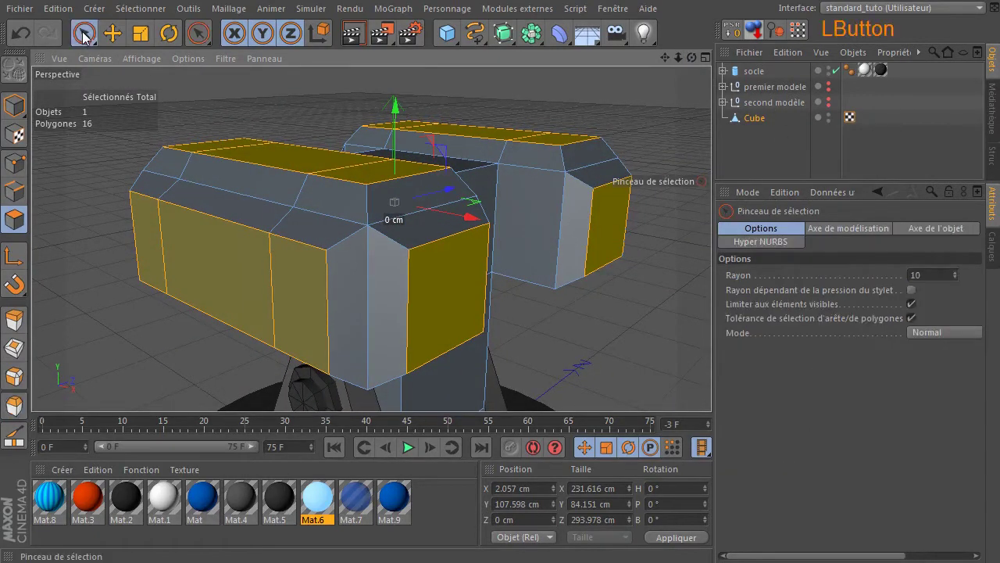
{"action": "left_click", "coordinate": [634, 340]}
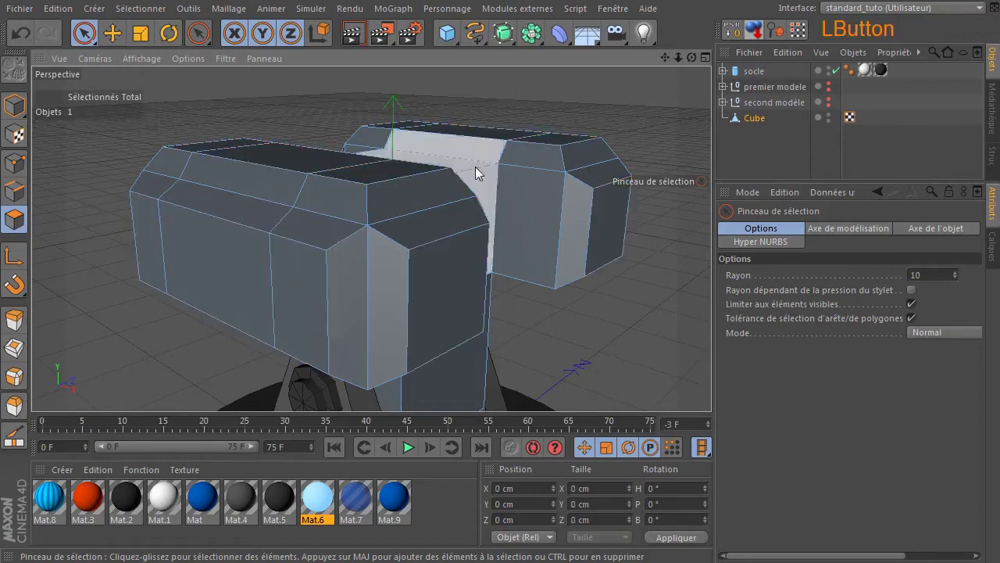
- Add a cube primitive and raise it to the side arms' height, at about Y 251 cm
{"action": "left_click_drag", "start_coordinate": [686, 55], "coordinate": [702, 62]}
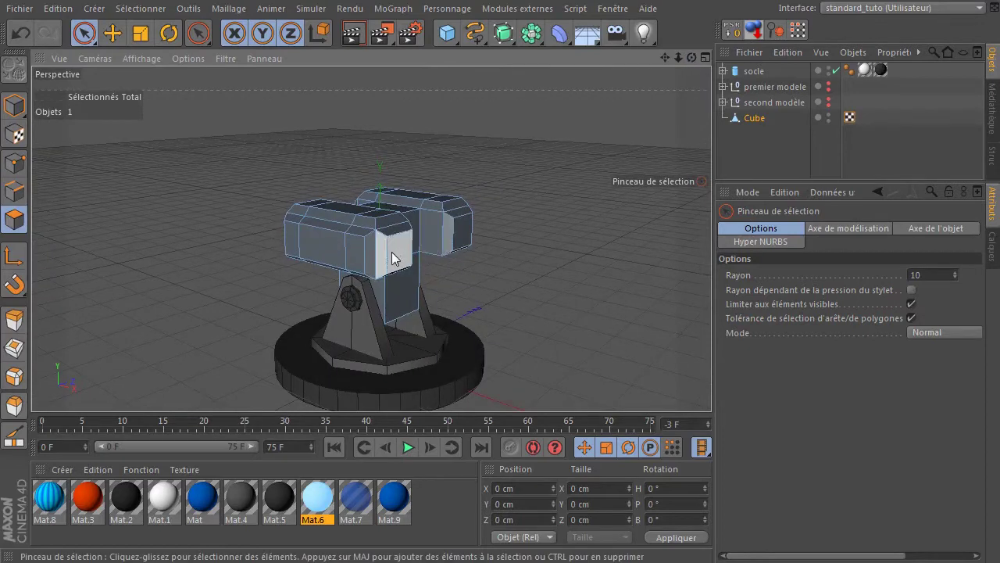
{"action": "left_click_drag", "start_coordinate": [691, 58], "coordinate": [704, 58]}
{"action": "left_click_drag", "start_coordinate": [379, 281], "coordinate": [379, 281], "text": "alt"}
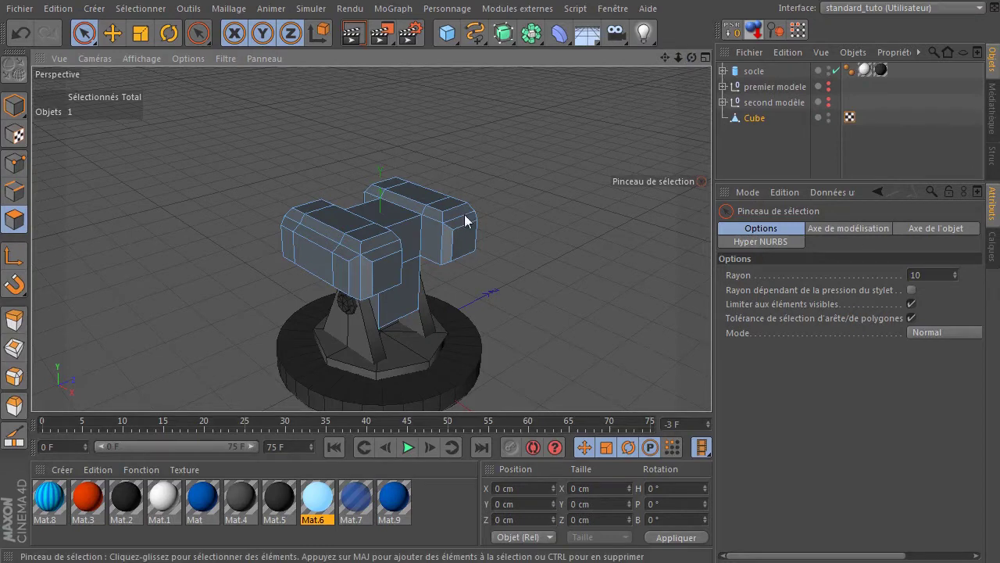
{"action": "scroll", "coordinate": [442, 285], "scroll_direction": "up", "scroll_amount": 3}
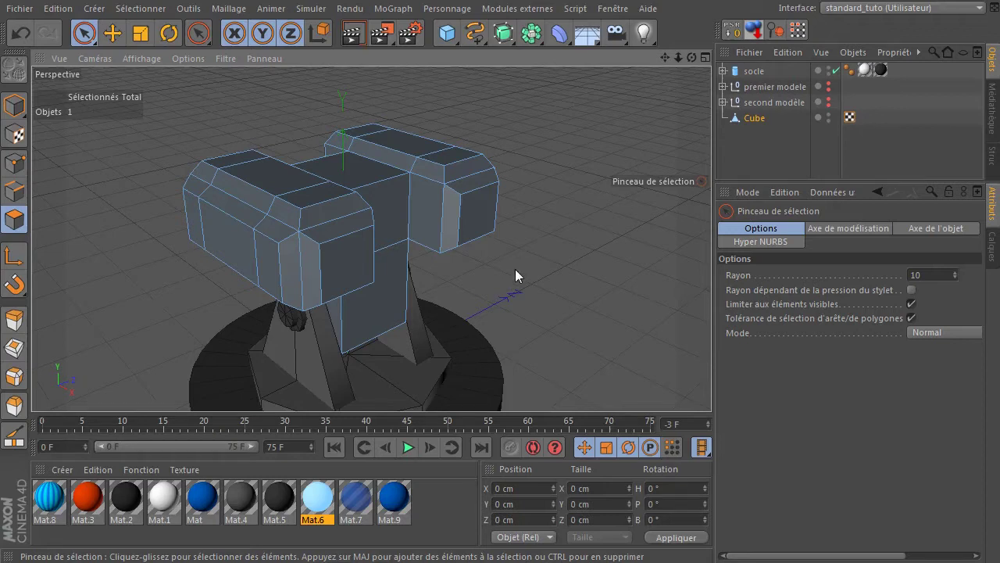
{"action": "left_click_drag", "start_coordinate": [447, 33], "coordinate": [655, 44]}
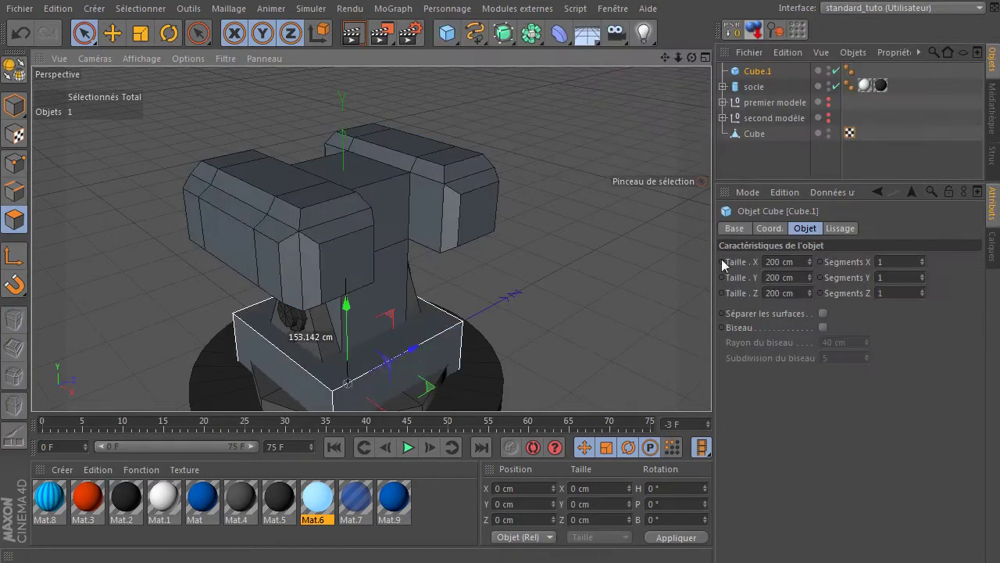
{"action": "left_click_drag", "start_coordinate": [346, 313], "coordinate": [366, 109]}
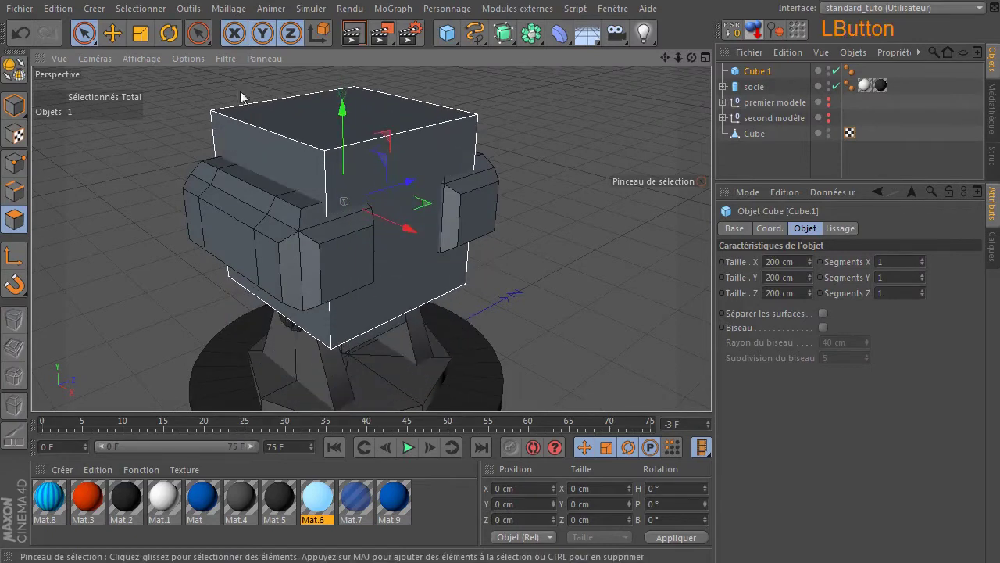
- In object mode, thin the new cube to about 41 cm along Z and shift it over to the +Z side arm
{"action": "left_click", "coordinate": [141, 60]}
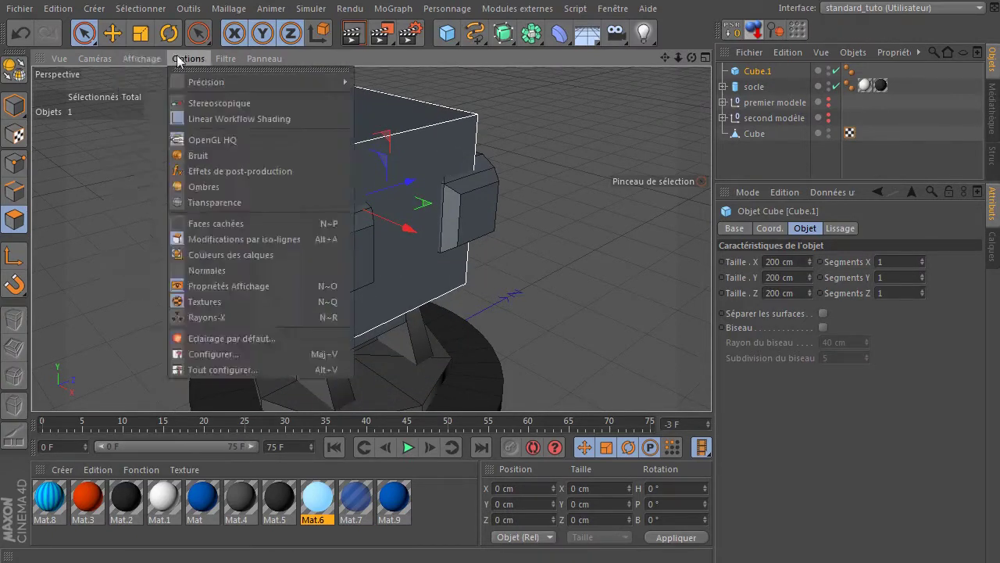
{"action": "left_click", "coordinate": [159, 58]}
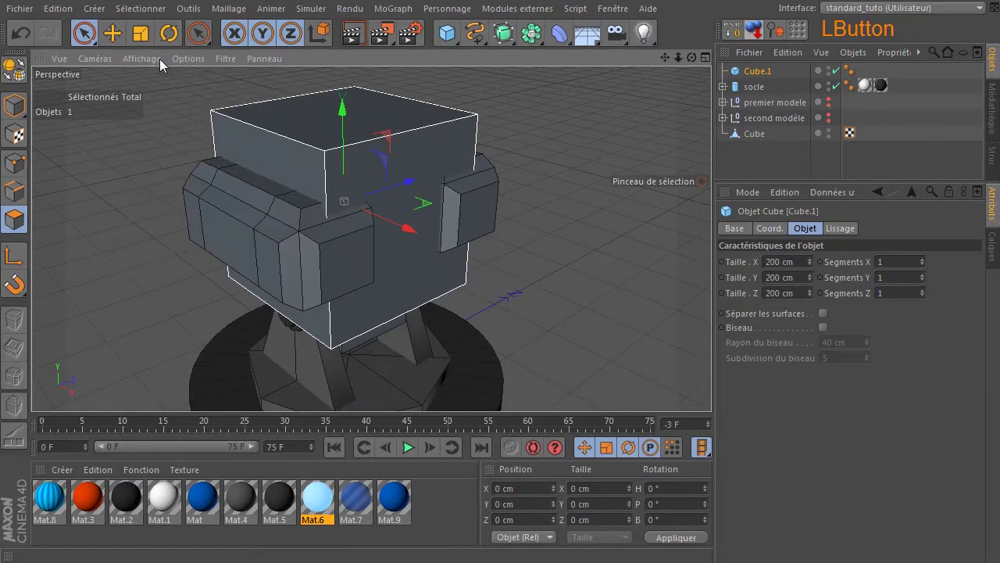
{"action": "left_click", "coordinate": [26, 106]}
{"action": "left_click_drag", "start_coordinate": [408, 182], "coordinate": [497, 205]}
{"action": "scroll", "coordinate": [492, 208], "scroll_direction": "up", "scroll_amount": 5}
{"action": "left_click_drag", "start_coordinate": [691, 61], "coordinate": [574, 161]}
{"action": "mouse_move", "coordinate": [447, 193]}
{"action": "left_mouse_down"}
{"action": "mouse_move", "coordinate": [427, 201]}
{"action": "mouse_move", "coordinate": [475, 188]}
{"action": "mouse_move", "coordinate": [457, 195]}
{"action": "left_mouse_up"}
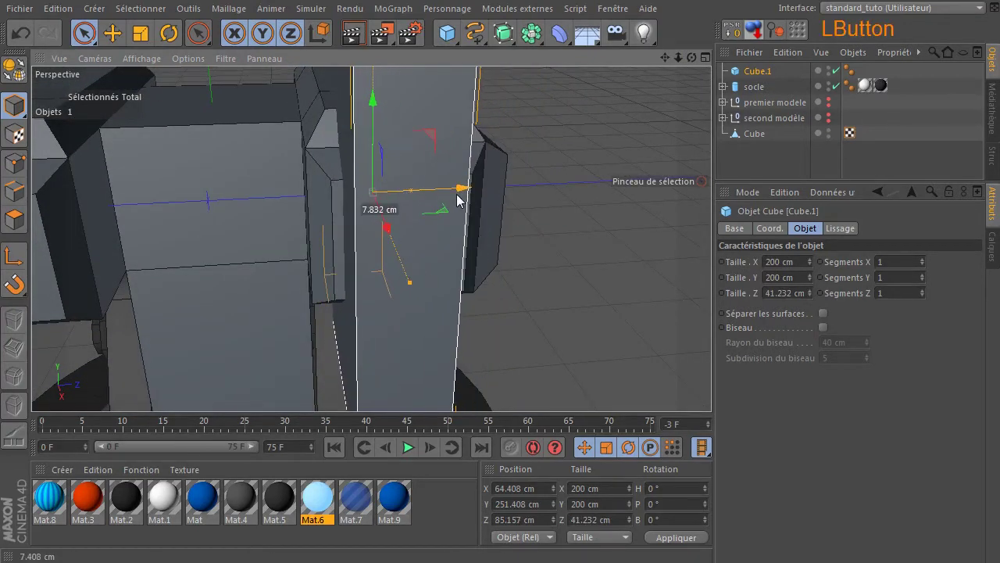
- Using the right side view, position the thin cube across the +Z arm at about Z 91.4 cm
{"action": "left_click_drag", "start_coordinate": [691, 57], "coordinate": [469, 195]}
{"action": "middle_click", "coordinate": [461, 209]}
{"action": "middle_click", "coordinate": [247, 311]}
{"action": "left_click_drag", "start_coordinate": [664, 57], "coordinate": [370, 236]}
{"action": "scroll", "coordinate": [412, 225], "scroll_direction": "up", "scroll_amount": 3}
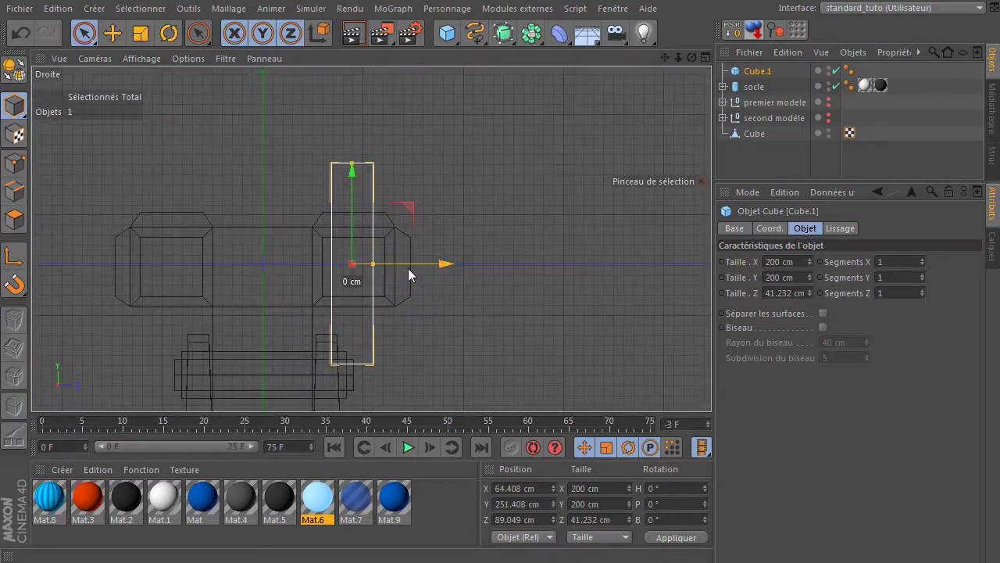
{"action": "left_click_drag", "start_coordinate": [440, 265], "coordinate": [435, 269]}
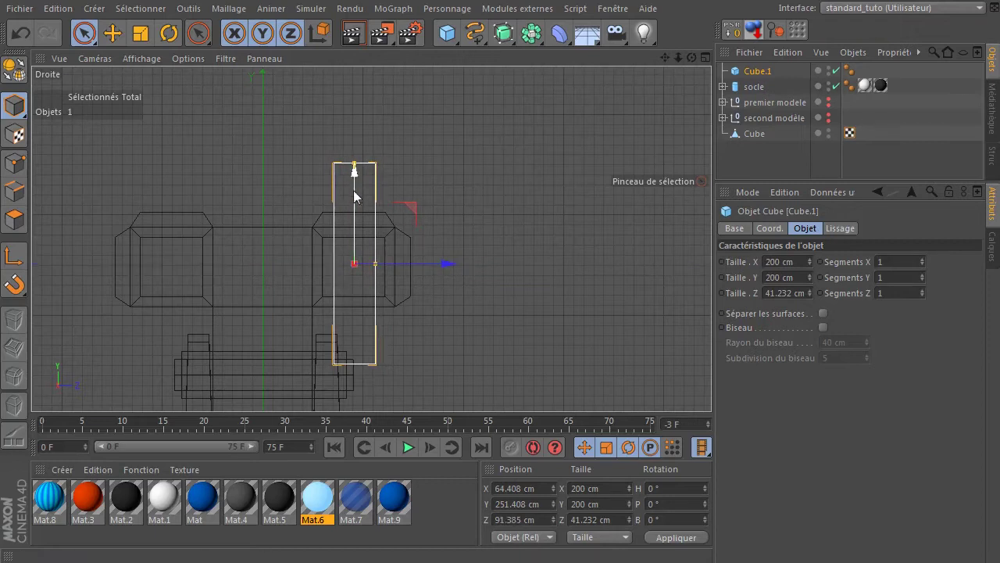
- Reduce the cube to about 97 cm high and 144 cm long in X, centred at about X 70 cm and Y 275 cm
{"action": "left_click_drag", "start_coordinate": [354, 166], "coordinate": [384, 149]}
{"action": "middle_click", "coordinate": [462, 180]}
{"action": "middle_click", "coordinate": [305, 141]}
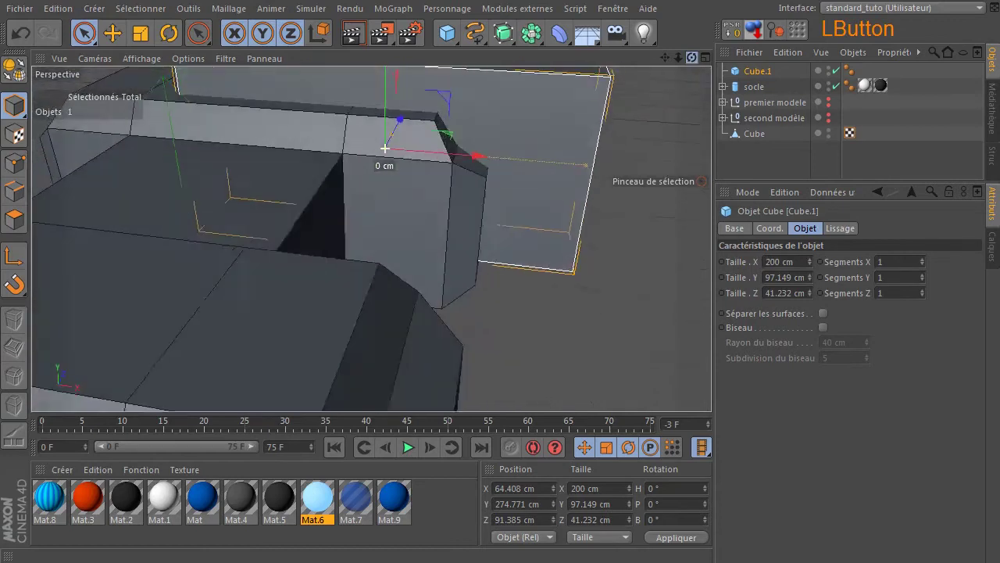
{"action": "left_click_drag", "start_coordinate": [680, 59], "coordinate": [461, 201]}
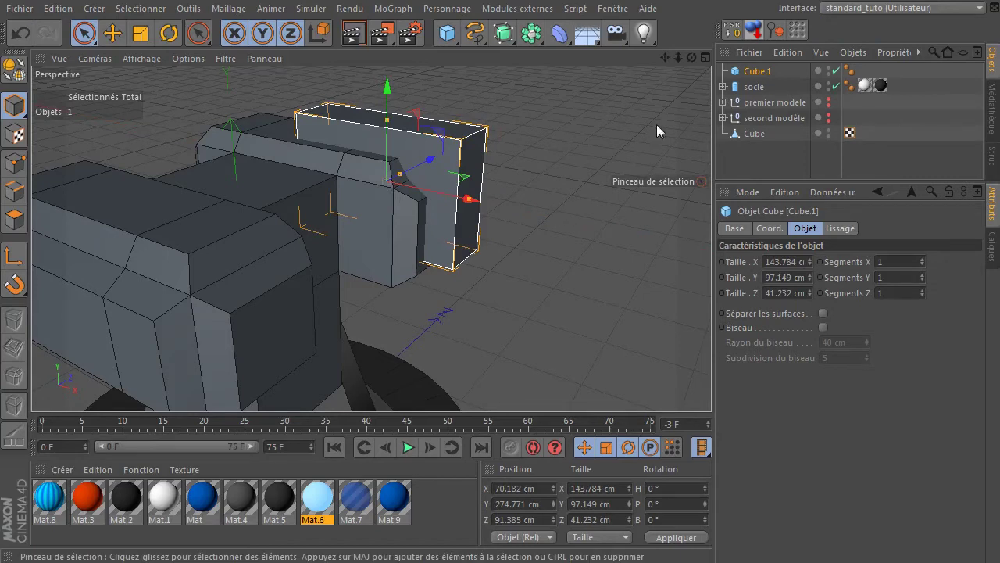
{"action": "left_click_drag", "start_coordinate": [691, 57], "coordinate": [677, 73]}
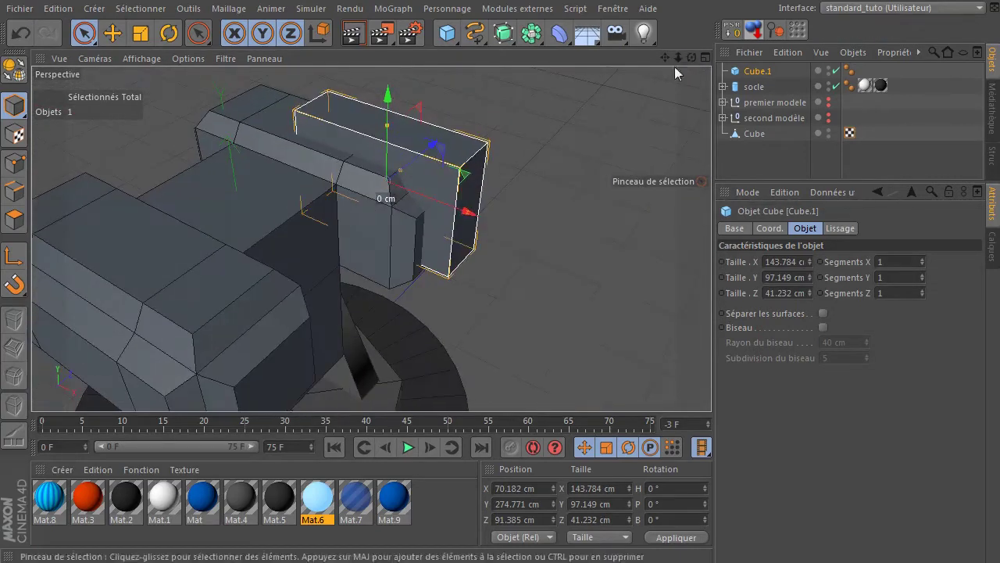
- Add an A minus B Boolean with the turret head as its first child and the thin cube as its second, then deselect everything
{"action": "left_click_drag", "start_coordinate": [531, 33], "coordinate": [859, 52]}
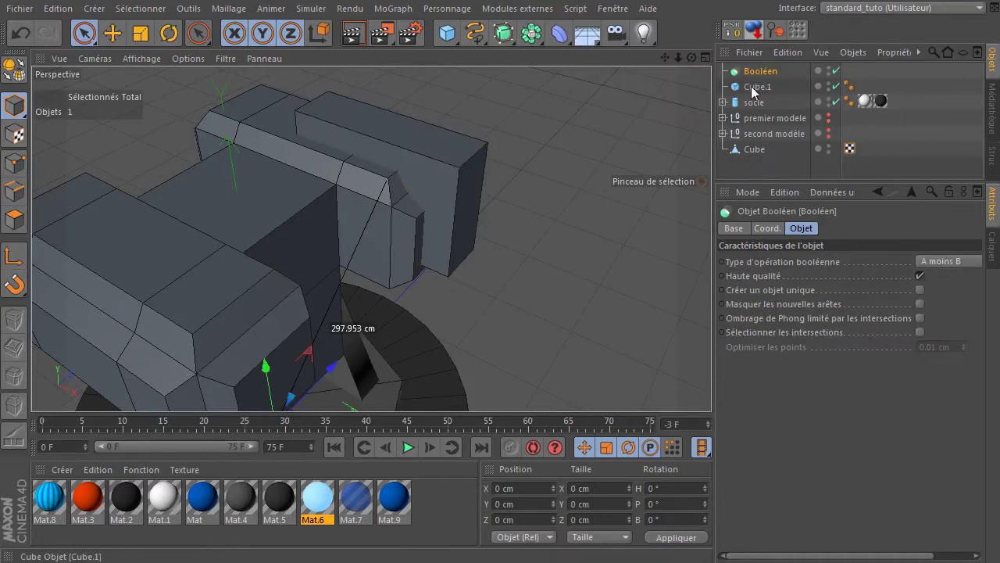
{"action": "left_click_drag", "start_coordinate": [757, 70], "coordinate": [766, 266]}
{"action": "left_click_drag", "start_coordinate": [756, 71], "coordinate": [763, 197]}
{"action": "left_click", "coordinate": [754, 118]}
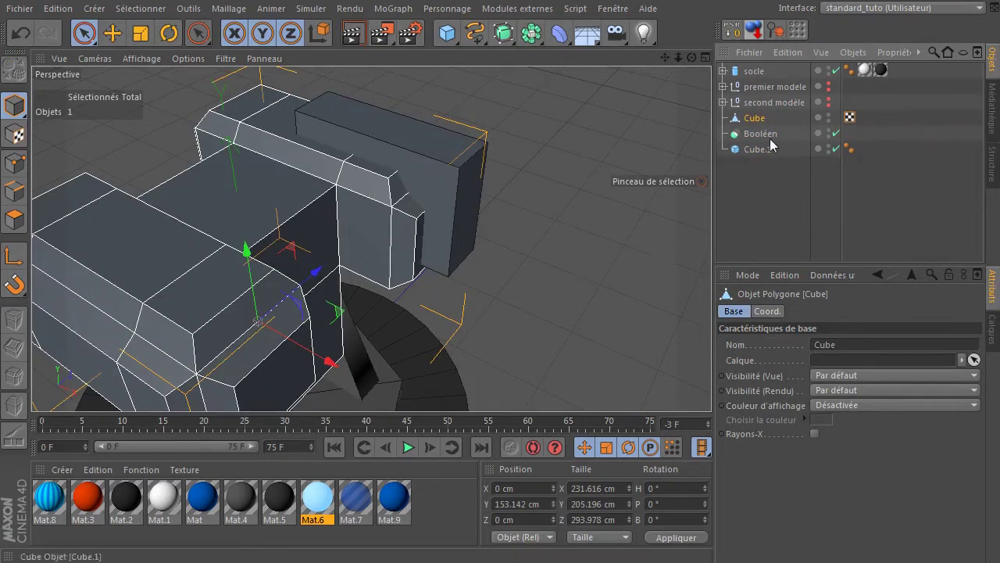
{"action": "left_click", "coordinate": [753, 150]}
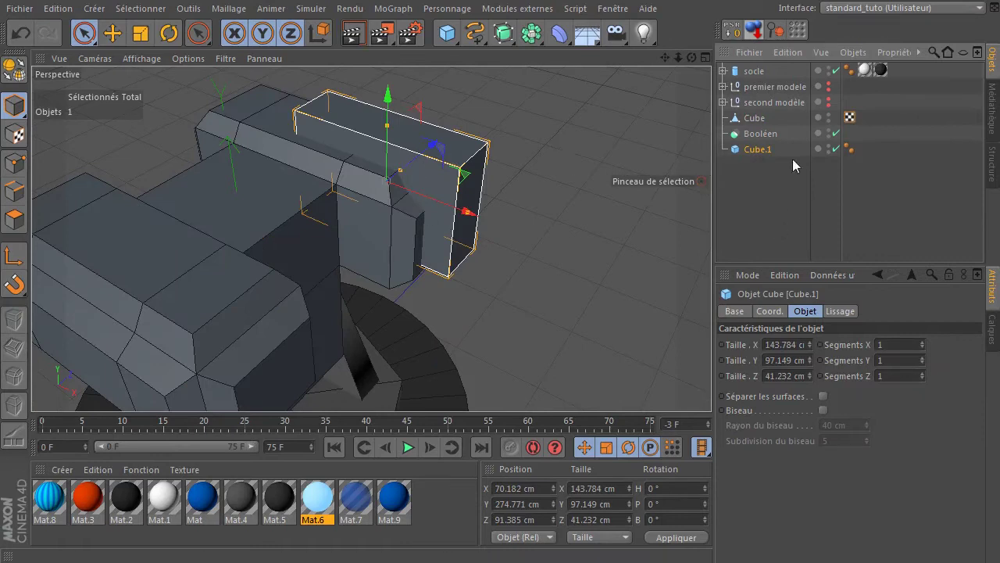
{"action": "left_click_drag", "start_coordinate": [758, 124], "coordinate": [783, 142]}
{"action": "left_click", "coordinate": [760, 118]}
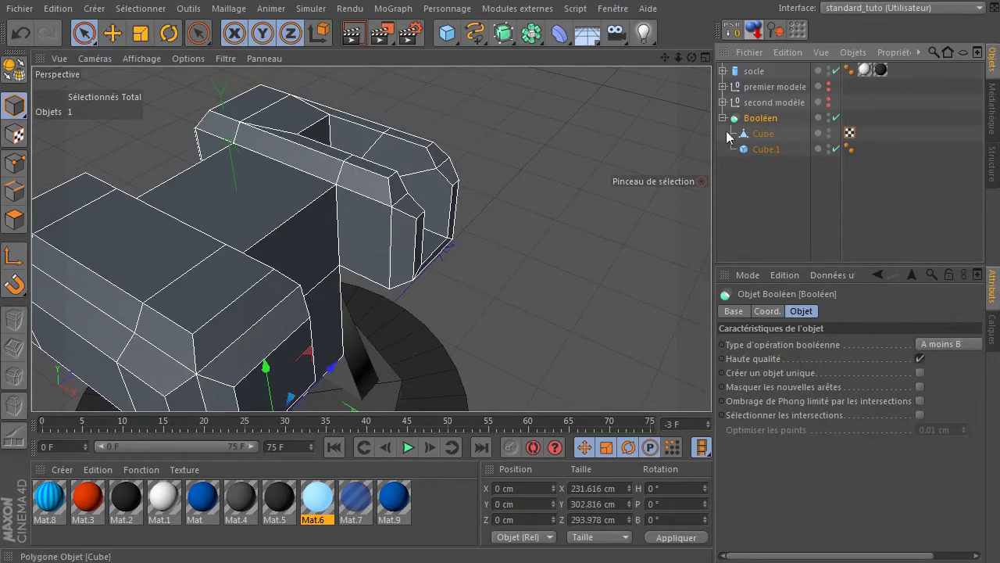
{"action": "left_click", "coordinate": [758, 211]}
- Duplicate the cutting cube outside the Boolean and set the copy's Z position to -91.385 cm to place it on the opposite arm
{"action": "left_click_drag", "start_coordinate": [691, 57], "coordinate": [578, 71]}
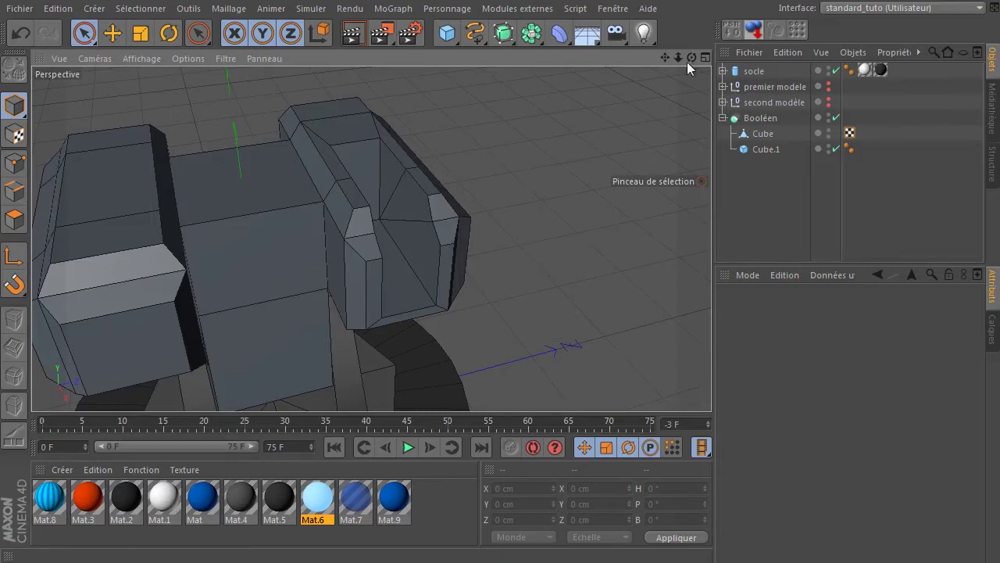
{"action": "left_click_drag", "start_coordinate": [691, 57], "coordinate": [320, 342]}
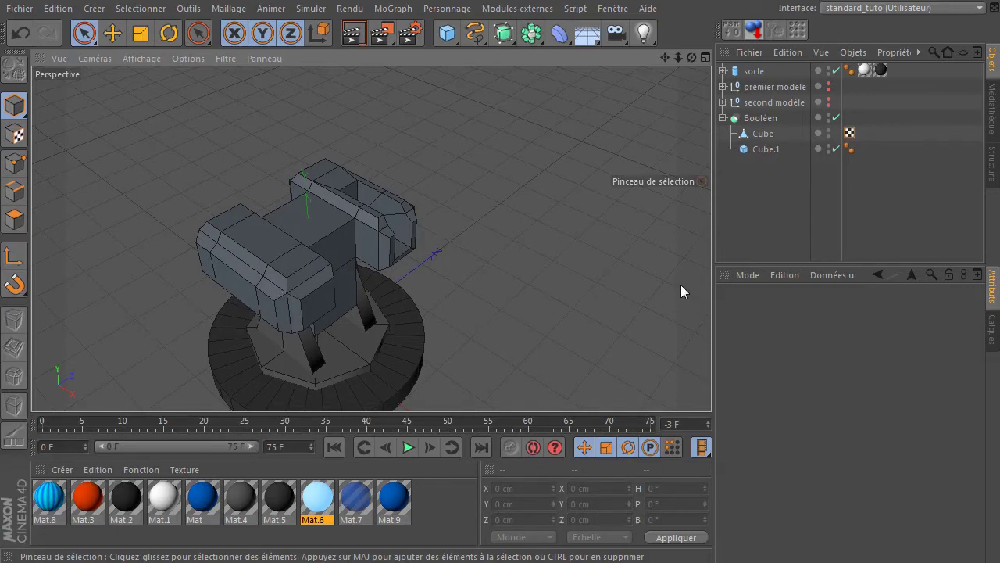
{"action": "left_click_drag", "start_coordinate": [693, 56], "coordinate": [319, 342]}
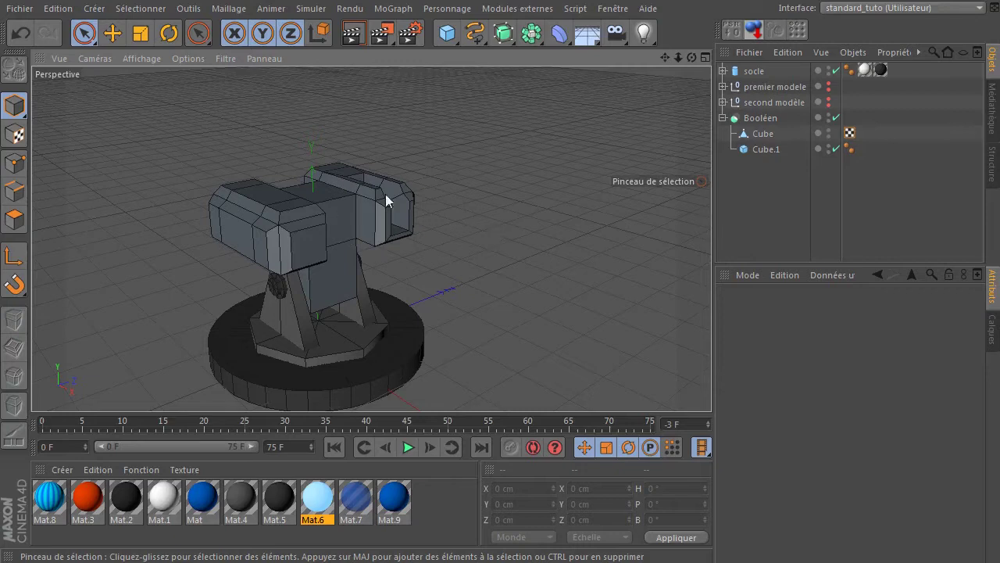
{"action": "left_click", "coordinate": [765, 149]}
{"action": "left_click_drag", "start_coordinate": [765, 151], "coordinate": [757, 181], "text": "ctrl"}
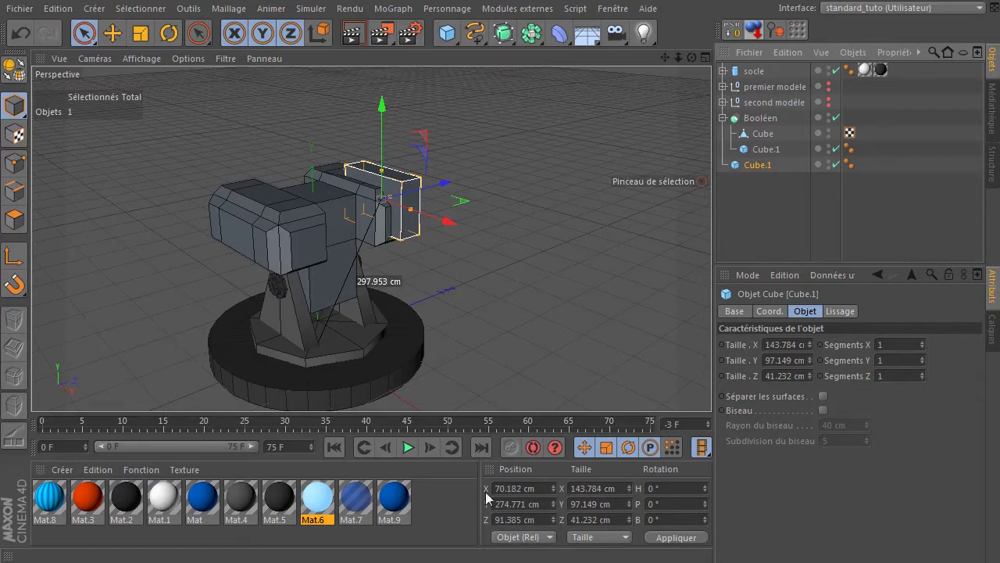
{"action": "left_click", "coordinate": [532, 520]}
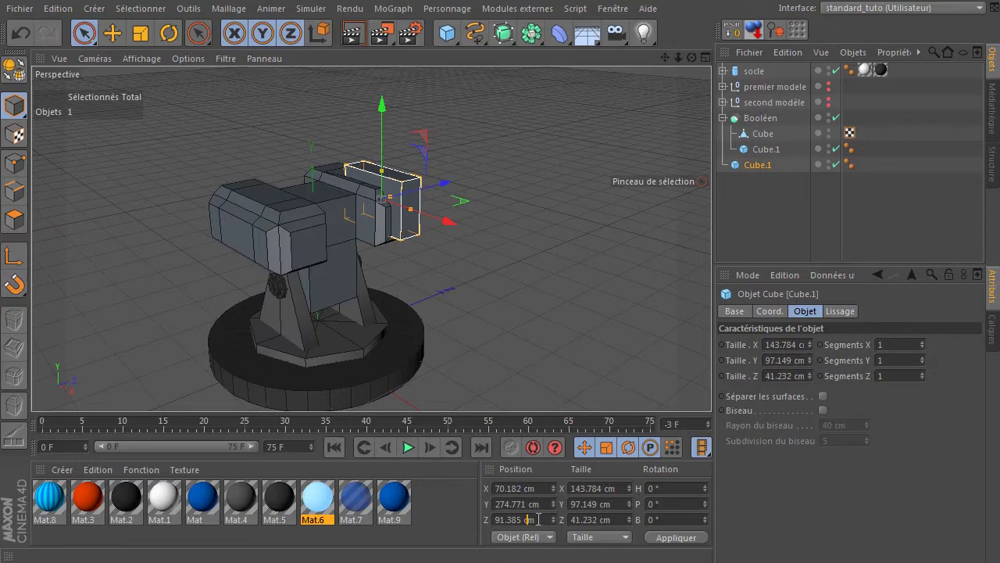
{"action": "key", "text": "Home"}
{"action": "type", "text": "-"}
{"action": "key", "text": "Return"}
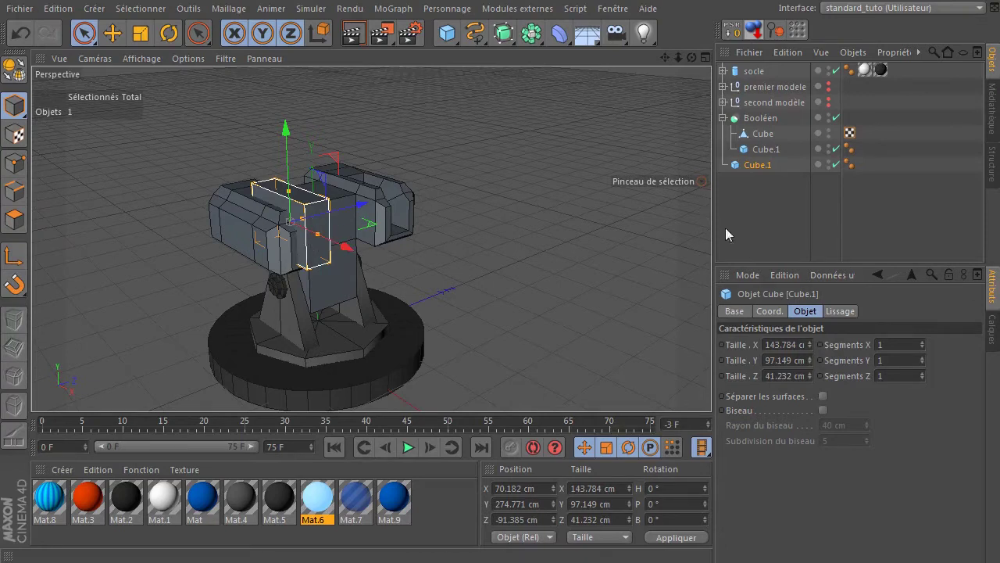
- Convert both cutting cubes to polygon objects and merge them into one inside the Boolean, deleting the originals
{"action": "left_click", "coordinate": [14, 71]}
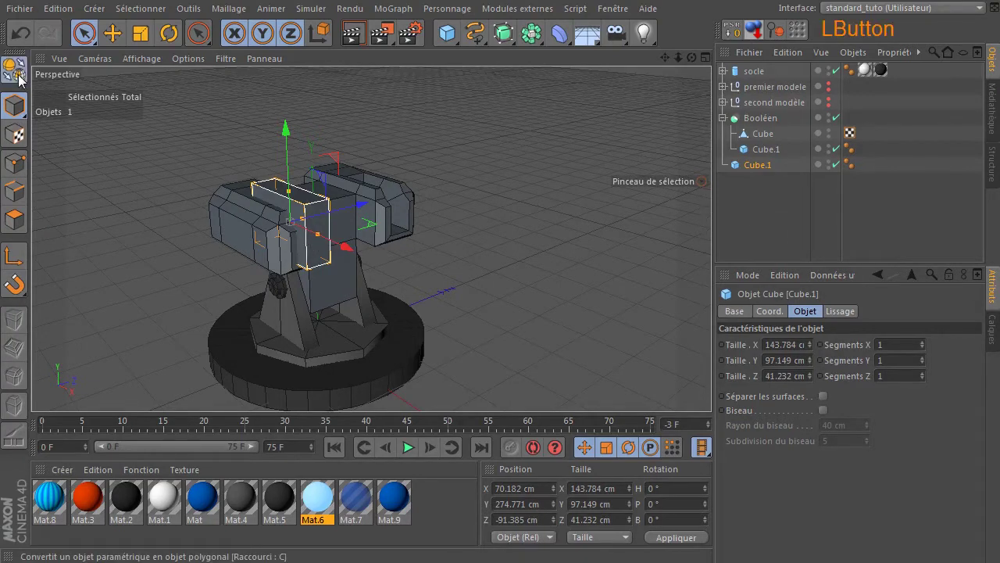
{"action": "left_click", "coordinate": [766, 149]}
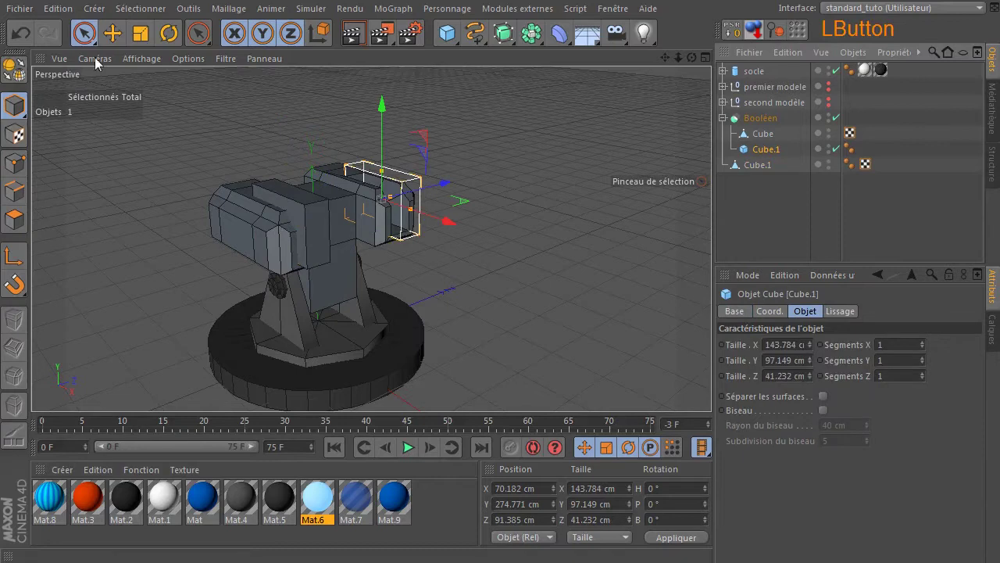
{"action": "left_click", "coordinate": [15, 69]}
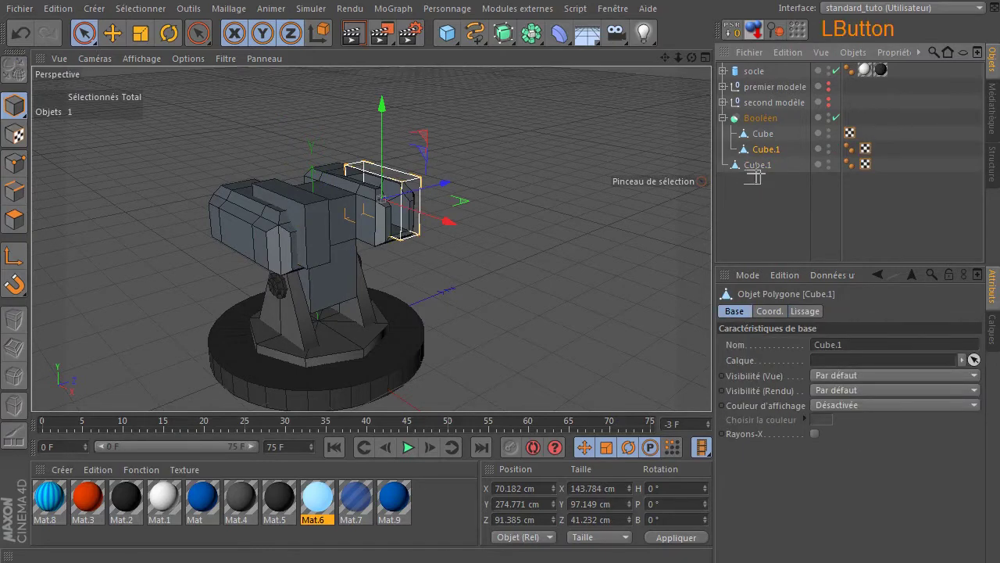
{"action": "left_click_drag", "start_coordinate": [780, 183], "coordinate": [781, 183]}
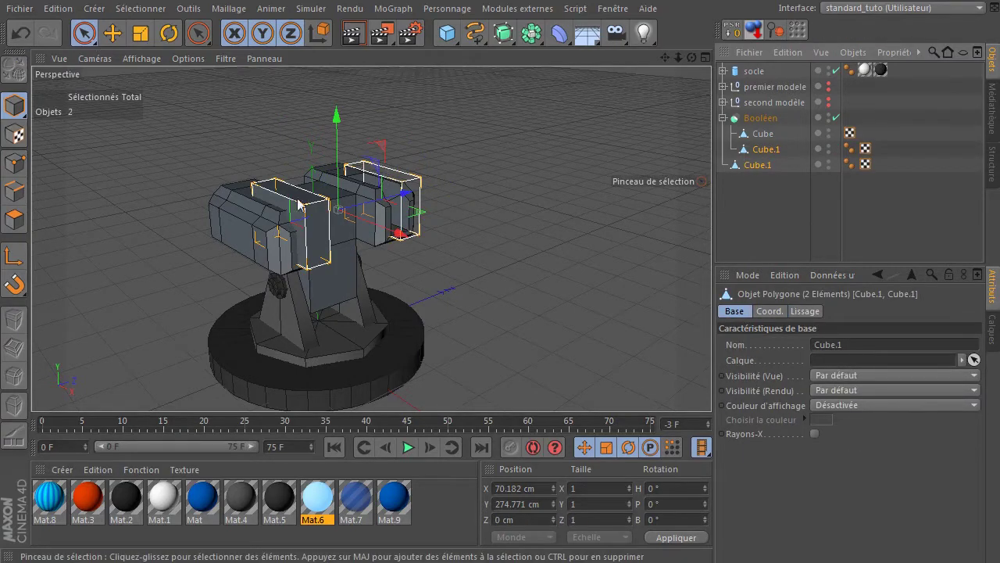
{"action": "right_click", "coordinate": [754, 157]}
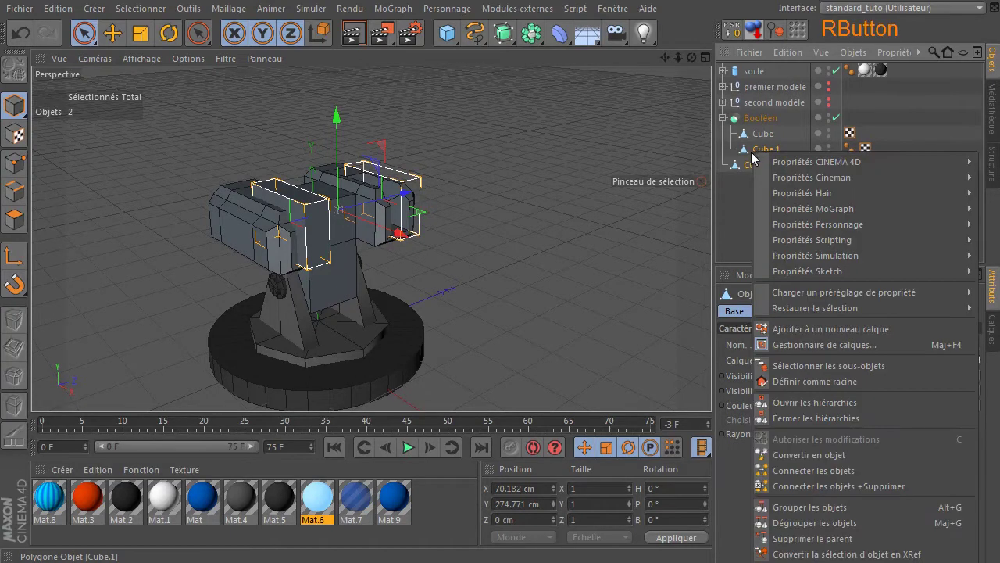
{"action": "left_click", "coordinate": [827, 486]}
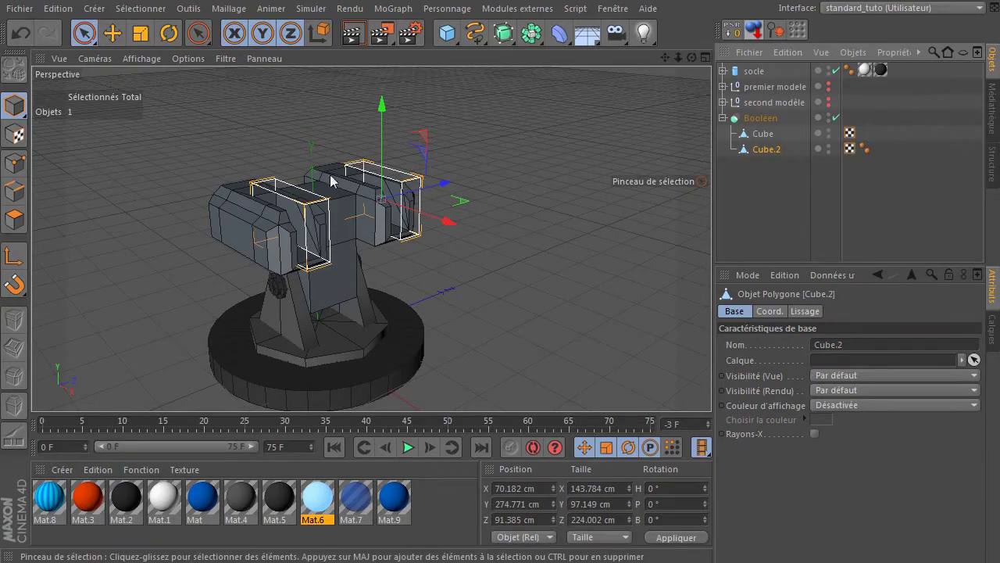
- Deselect everything and examine the slots cut into both arms from several angles
{"action": "left_click_drag", "start_coordinate": [692, 57], "coordinate": [625, 70]}
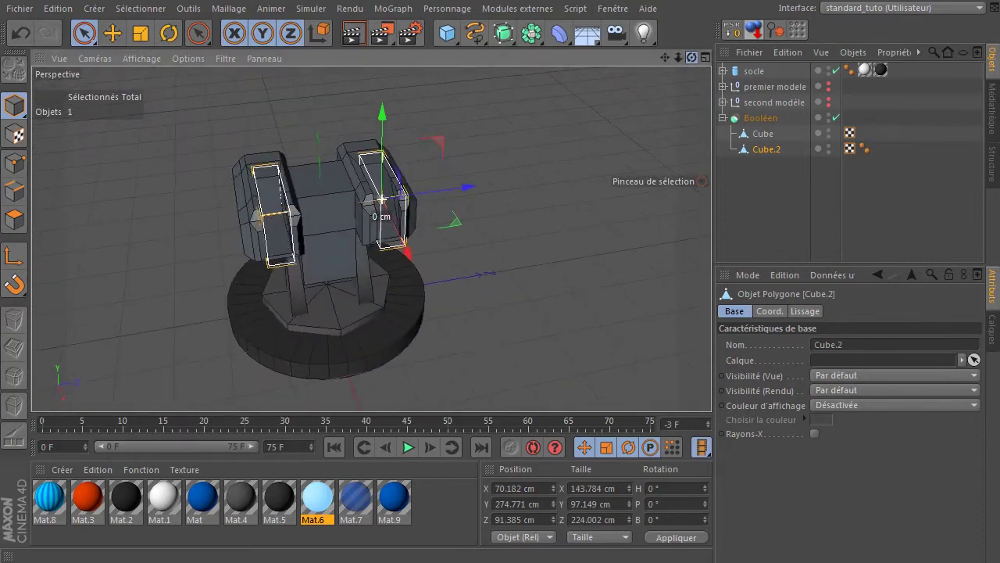
{"action": "left_click", "coordinate": [756, 197]}
{"action": "left_click_drag", "start_coordinate": [691, 57], "coordinate": [635, 63]}
{"action": "scroll", "coordinate": [347, 211], "scroll_direction": "up", "scroll_amount": 5}
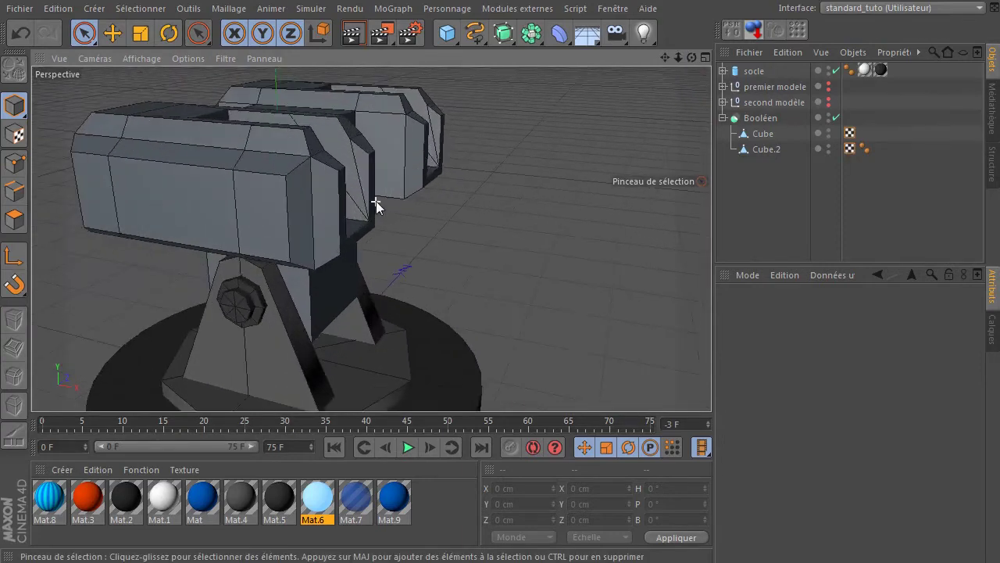
{"action": "left_click_drag", "start_coordinate": [666, 59], "coordinate": [734, 247]}
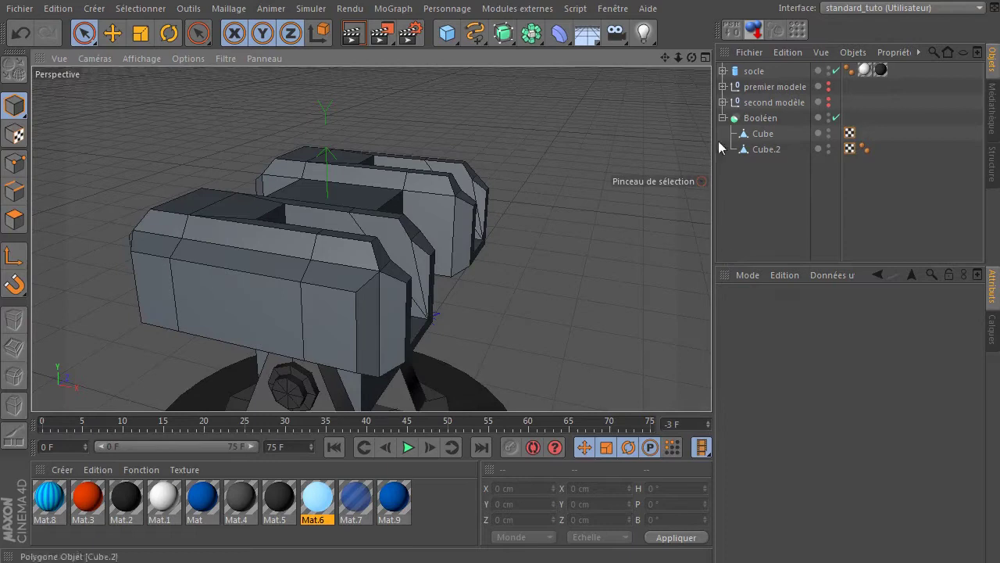
{"action": "left_click_drag", "start_coordinate": [691, 57], "coordinate": [629, 67]}
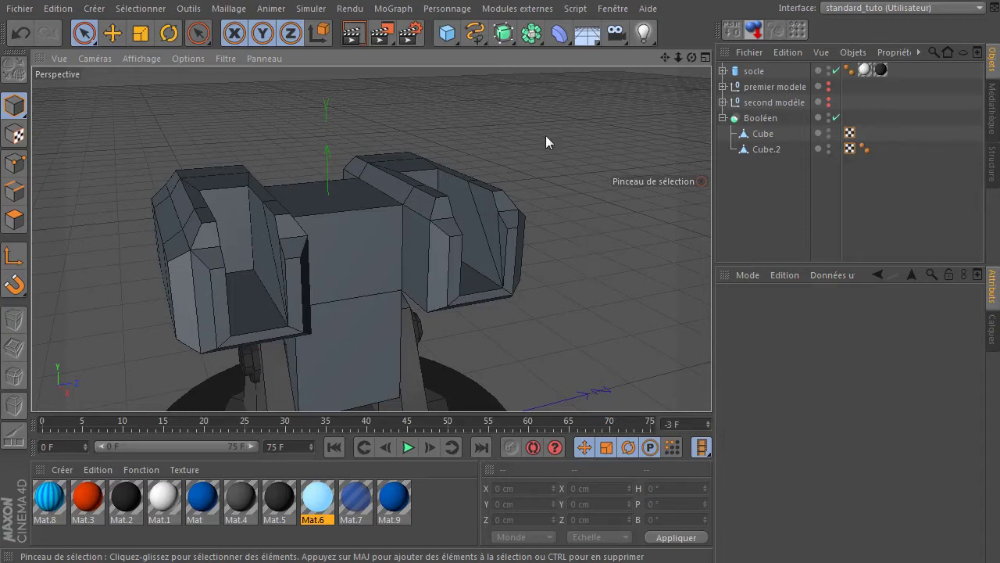
- Add a cylinder, orient it along +X and raise it to about Y 252 cm, level with the turret arms
{"action": "left_click_drag", "start_coordinate": [446, 33], "coordinate": [827, 52]}
{"action": "left_click_drag", "start_coordinate": [664, 57], "coordinate": [672, 75]}
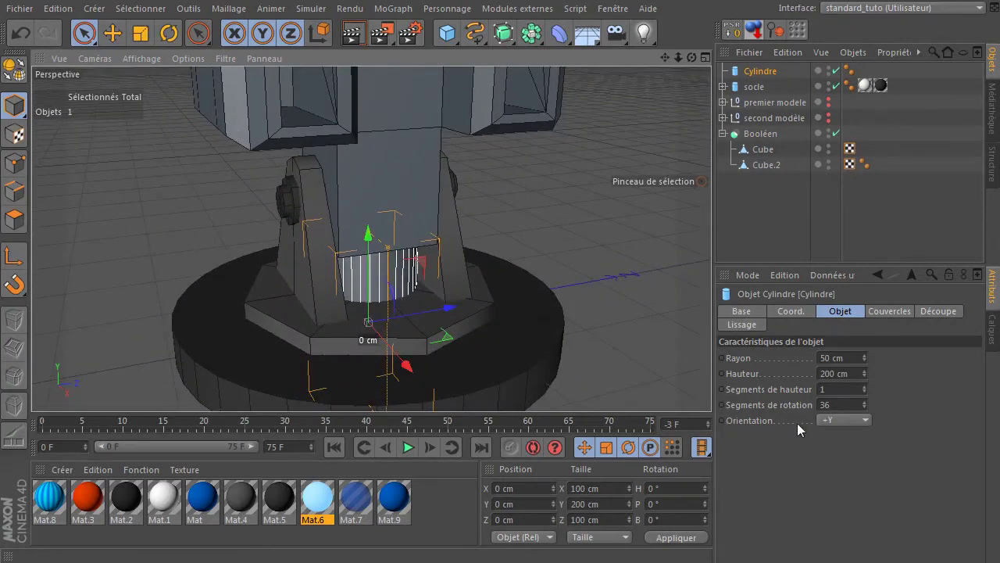
{"action": "left_click", "coordinate": [855, 423]}
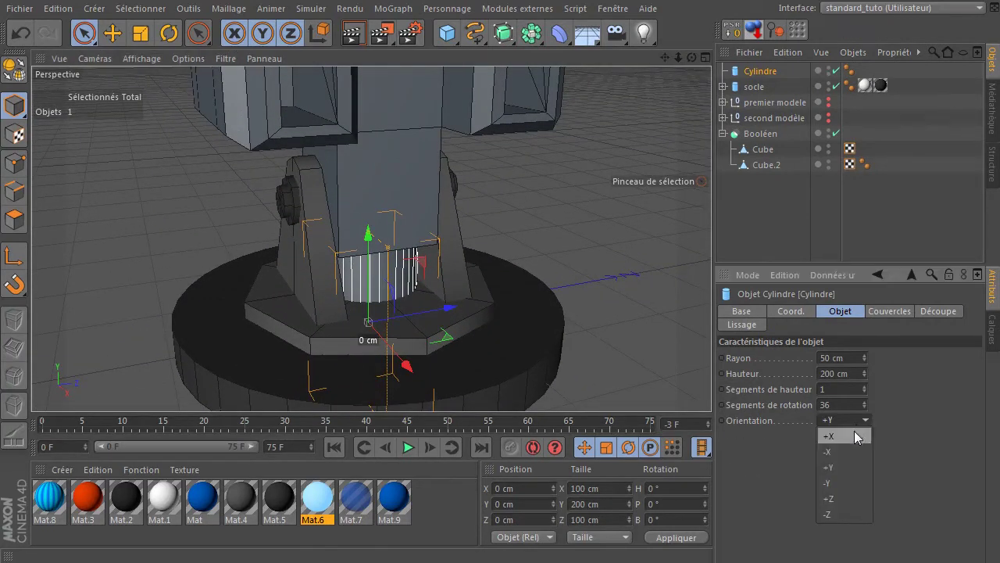
{"action": "left_click", "coordinate": [854, 431]}
{"action": "scroll", "coordinate": [461, 312], "scroll_direction": "down", "scroll_amount": 5}
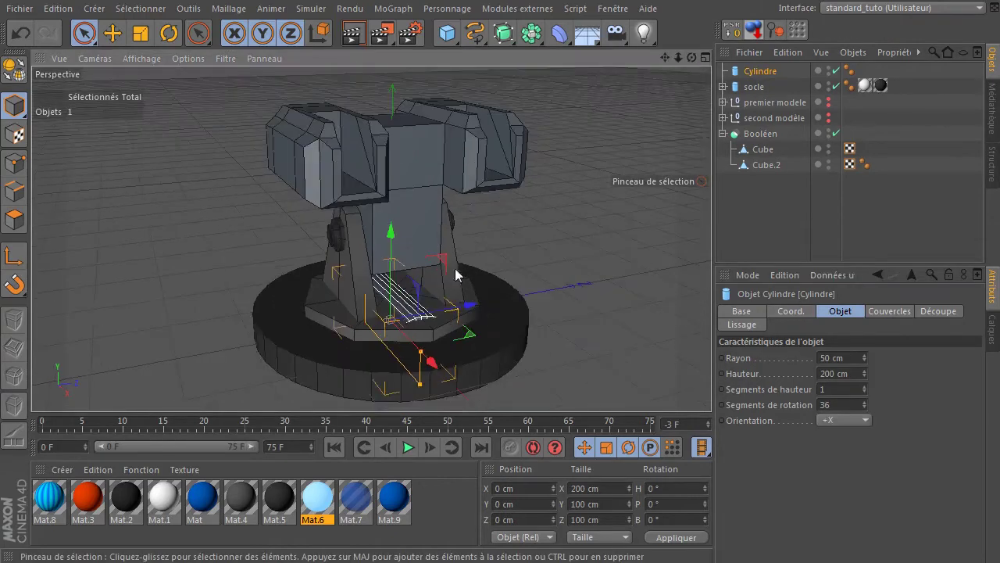
{"action": "left_click_drag", "start_coordinate": [394, 239], "coordinate": [414, 236]}
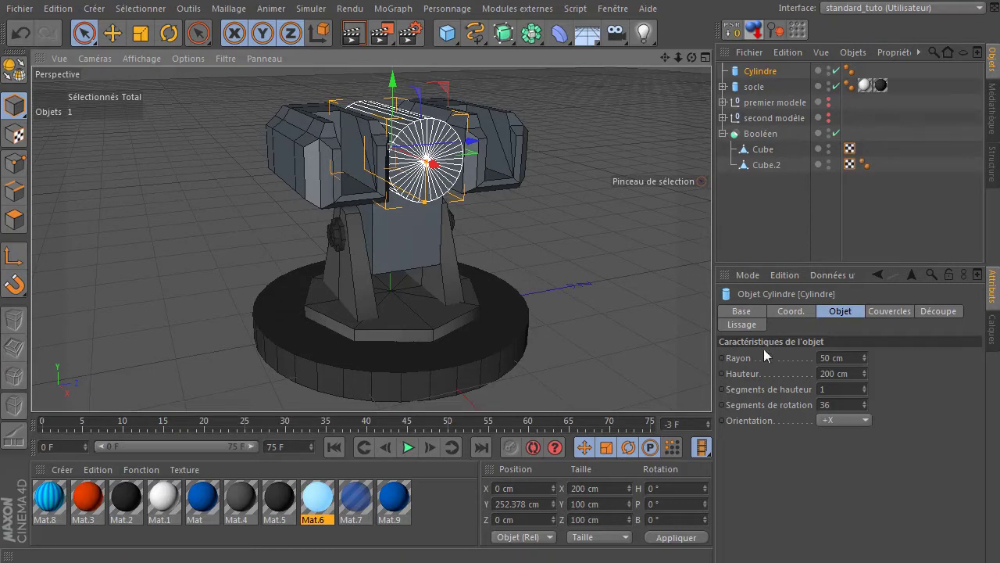
- Set the cylinder's radius to 20 cm and move it into one arm's slot at about Z -90 cm
{"action": "double_click", "coordinate": [832, 357]}
{"action": "type", "text": "20"}
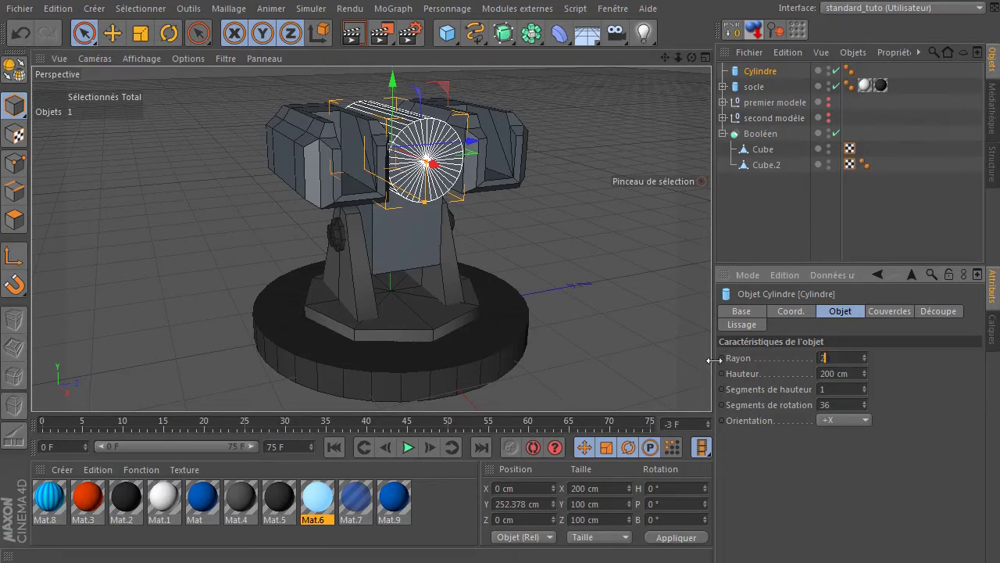
{"action": "key", "text": "Return"}
{"action": "left_click_drag", "start_coordinate": [470, 141], "coordinate": [374, 151]}
{"action": "middle_click", "coordinate": [374, 151]}
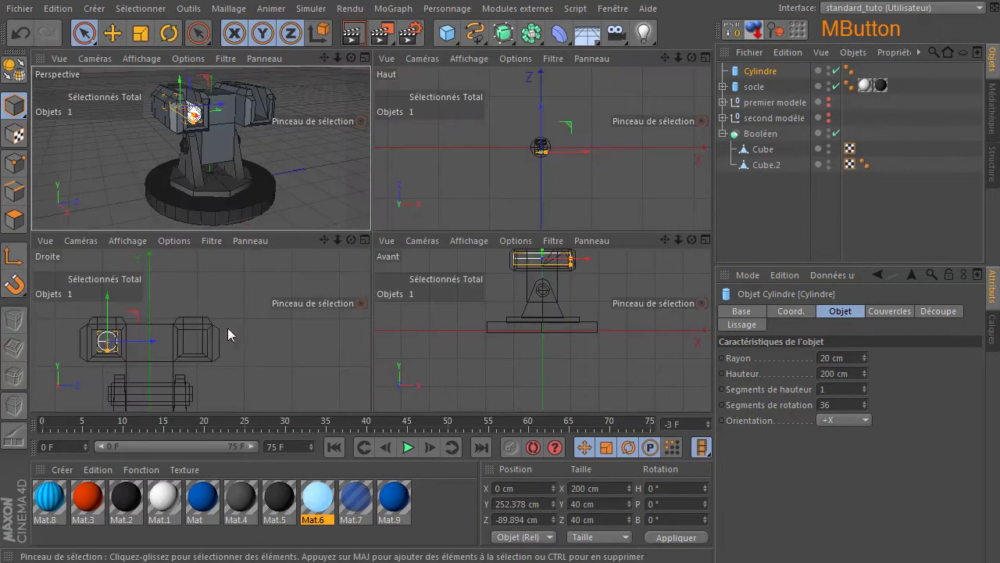
{"action": "middle_click", "coordinate": [227, 327]}
{"action": "scroll", "coordinate": [162, 261], "scroll_direction": "up", "scroll_amount": 5}
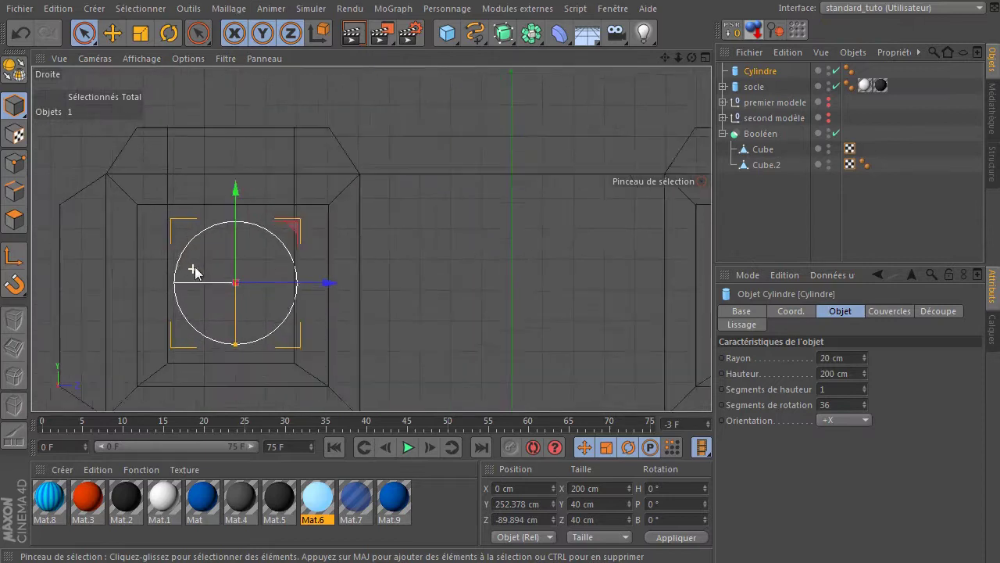
- Set the cylinder's radius to 18 cm and shift it to about Z -90.5 cm
{"action": "left_click", "coordinate": [850, 361]}
{"action": "type", "text": "18"}
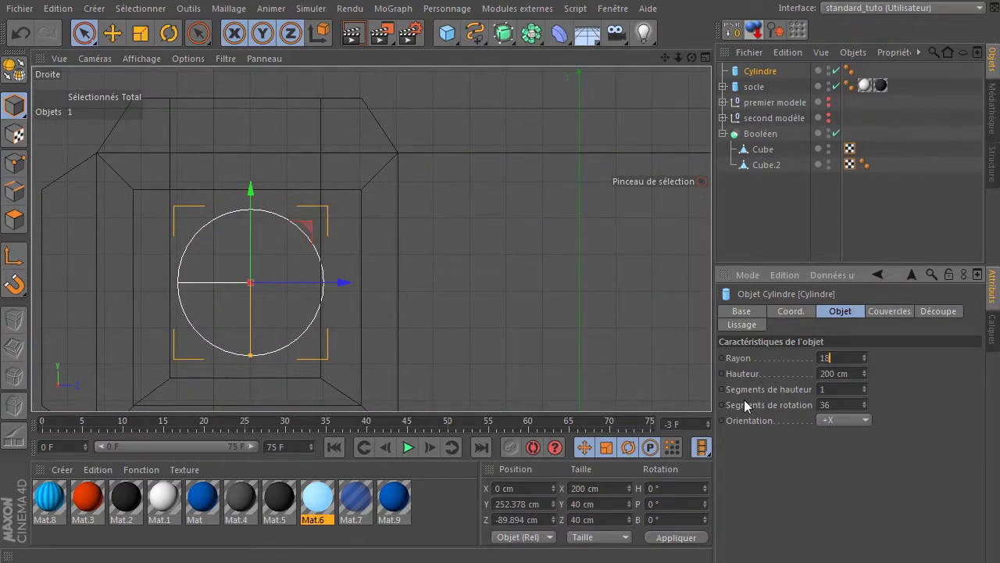
{"action": "key", "text": "Return"}
{"action": "mouse_move", "coordinate": [340, 278]}
{"action": "left_mouse_down"}
{"action": "mouse_move", "coordinate": [330, 287]}
{"action": "mouse_move", "coordinate": [345, 291]}
{"action": "left_mouse_up"}
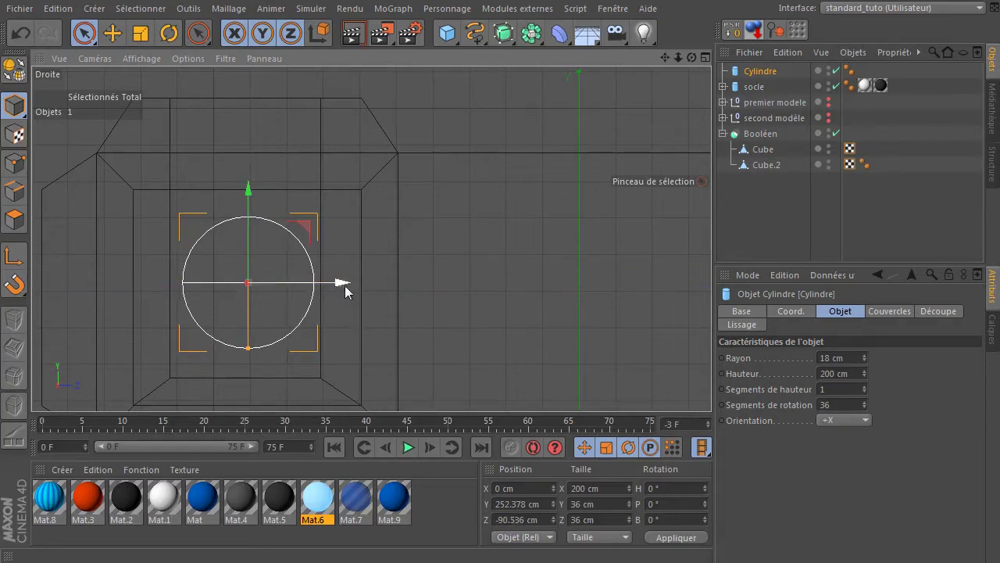
- Restore the cylinder's 20 cm radius and reposition it in the slot at about Y 248 cm and Z -91.3 cm
{"action": "left_click", "coordinate": [850, 358]}
{"action": "type", "text": "2"}
{"action": "left_click_drag", "start_coordinate": [348, 287], "coordinate": [341, 291]}
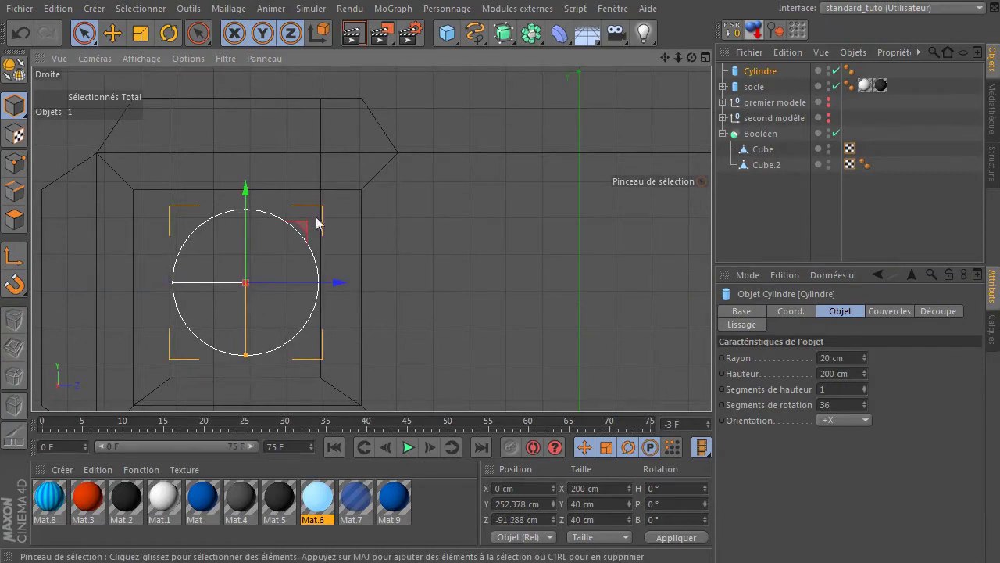
{"action": "left_click_drag", "start_coordinate": [254, 192], "coordinate": [246, 204]}
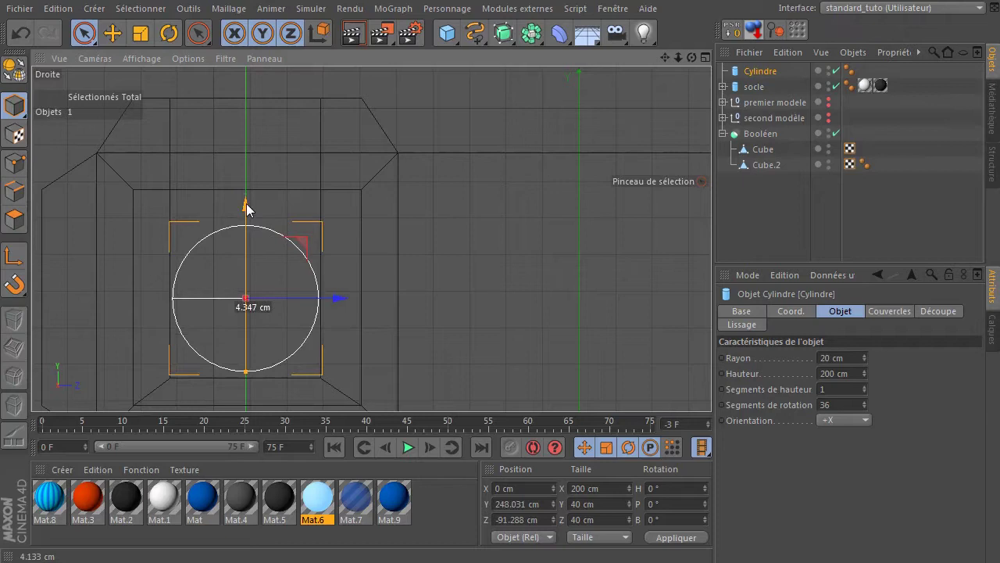
{"action": "middle_click", "coordinate": [303, 236]}
{"action": "middle_click", "coordinate": [233, 166]}
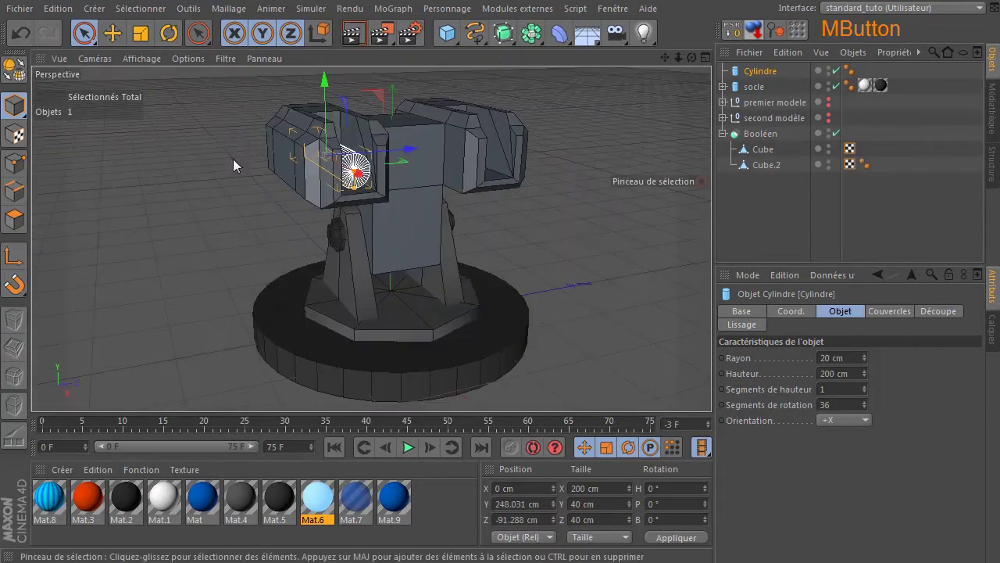
- Reduce the cylinder's radius to 16 cm
{"action": "left_click", "coordinate": [839, 358]}
{"action": "type", "text": "16"}
{"action": "key", "text": "Return"}
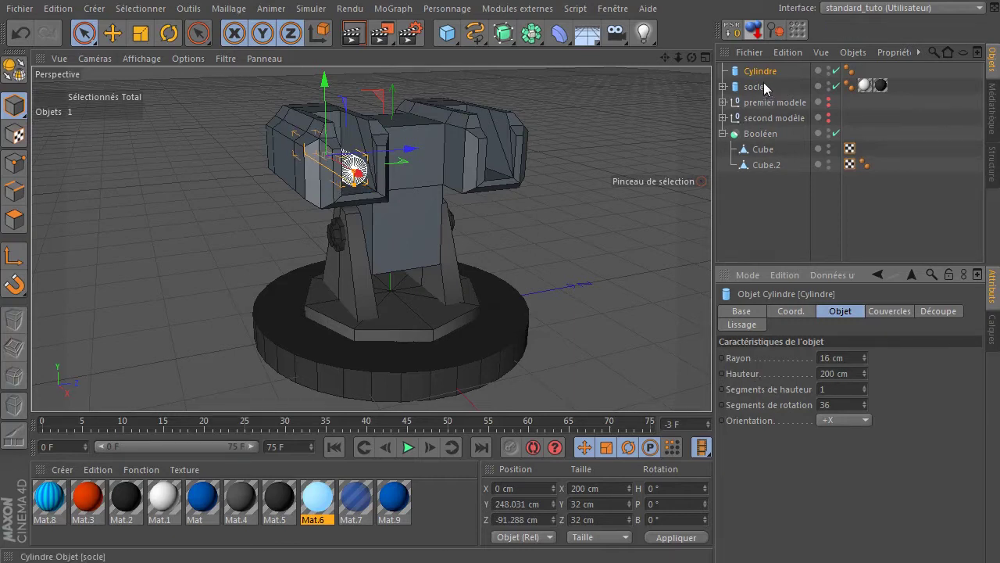
- Duplicate the cylinder and raise the copy to about Y 281 cm, directly above the original
{"action": "left_click_drag", "start_coordinate": [760, 73], "coordinate": [768, 82], "text": "ctrl"}
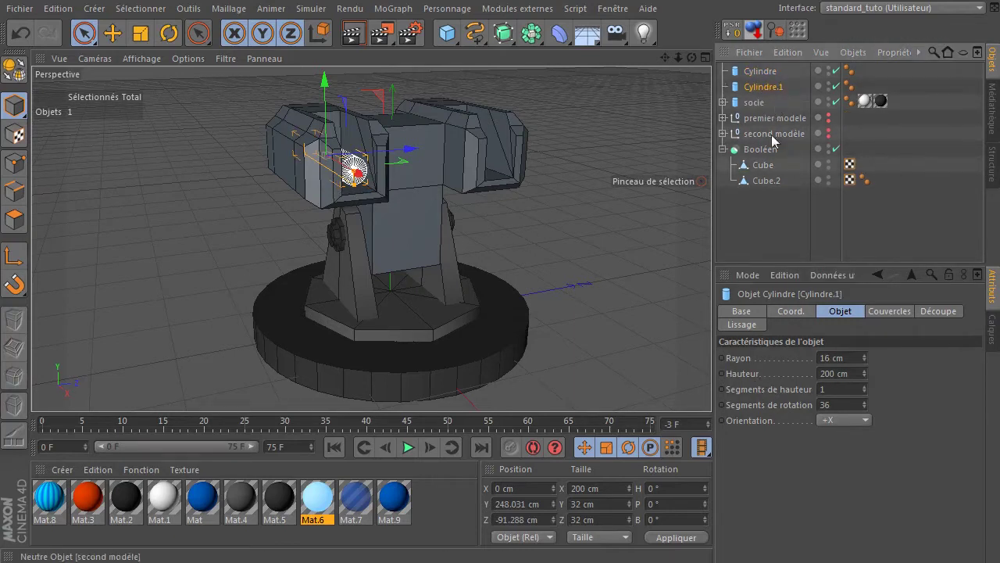
{"action": "middle_click", "coordinate": [386, 174]}
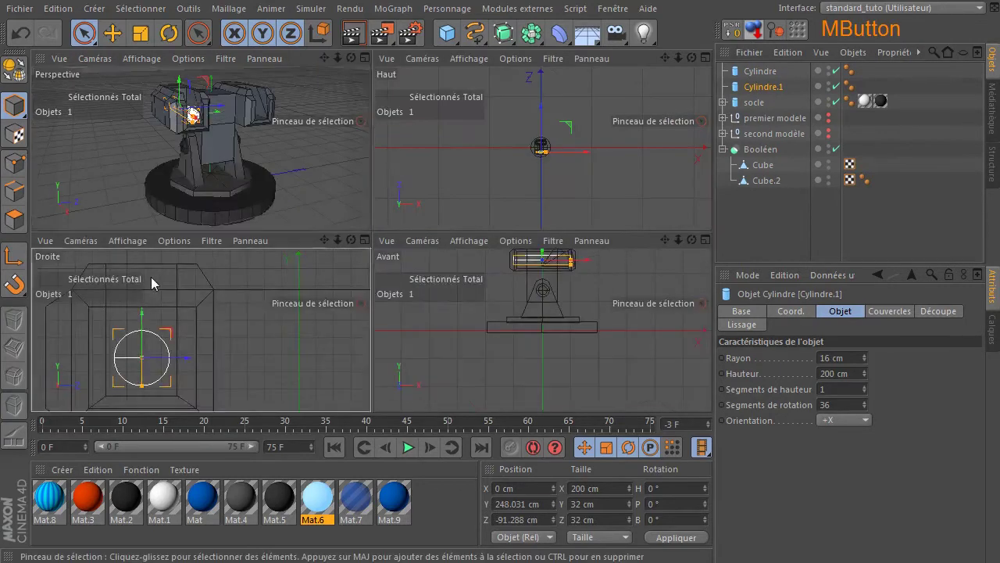
{"action": "middle_click", "coordinate": [150, 276]}
{"action": "left_click_drag", "start_coordinate": [246, 205], "coordinate": [268, 88]}
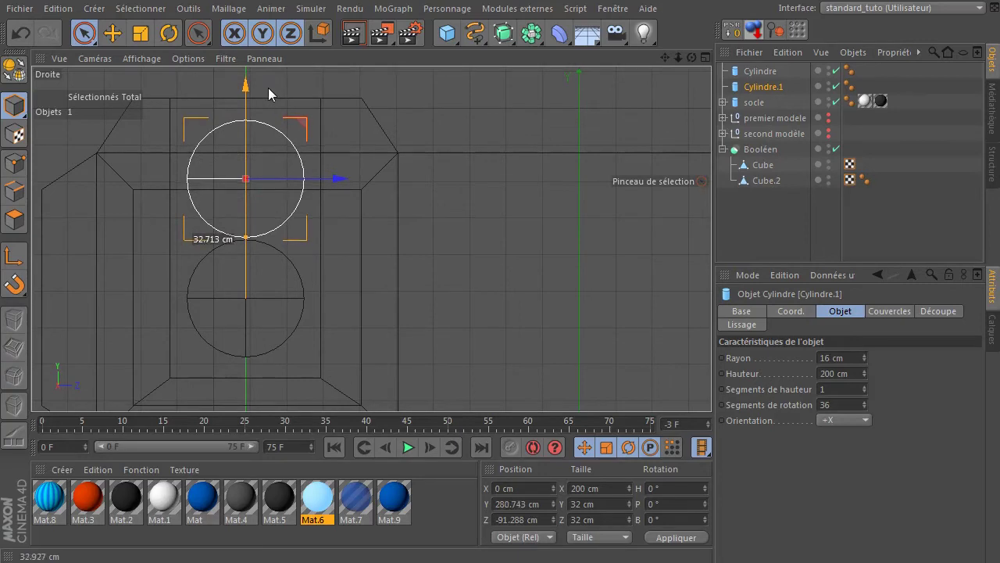
- Select both cylinders and lower them together to a common centre at about Y 261 cm
{"action": "left_click", "coordinate": [759, 72], "text": "ctrl"}
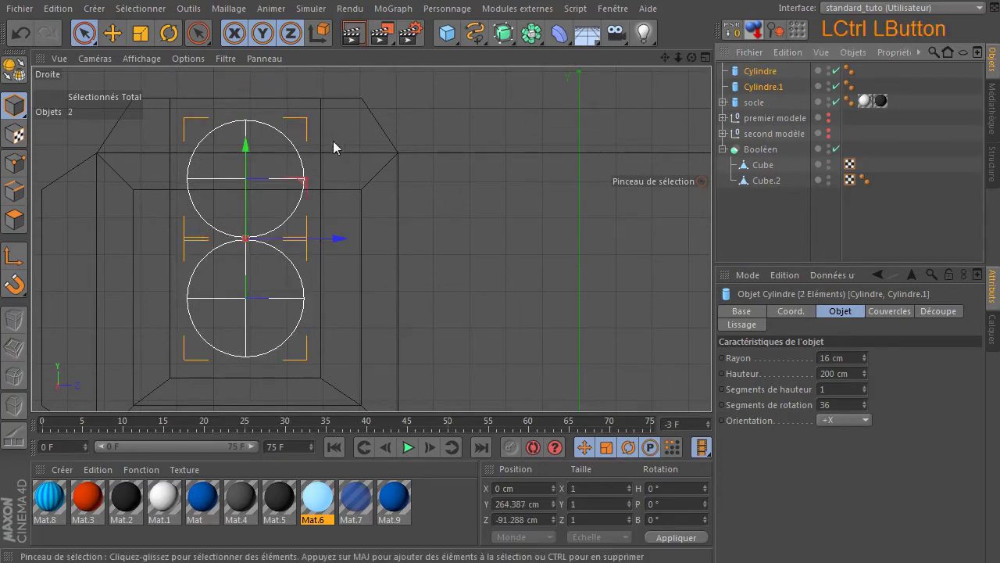
{"action": "left_click_drag", "start_coordinate": [245, 143], "coordinate": [246, 164]}
{"action": "middle_click", "coordinate": [205, 178]}
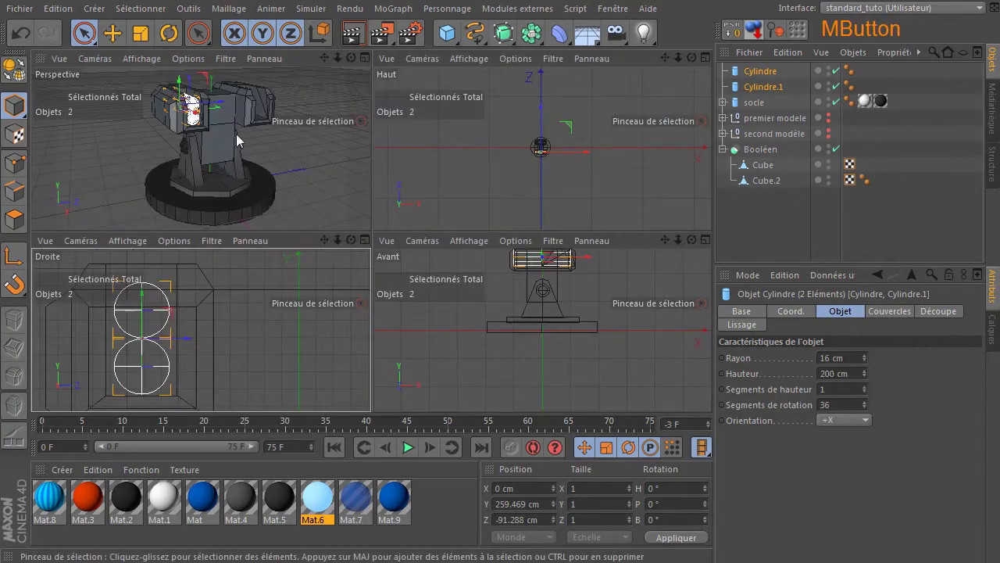
{"action": "middle_click", "coordinate": [236, 130]}
{"action": "left_click_drag", "start_coordinate": [691, 57], "coordinate": [636, 60]}
{"action": "scroll", "coordinate": [326, 146], "scroll_direction": "up", "scroll_amount": 5}
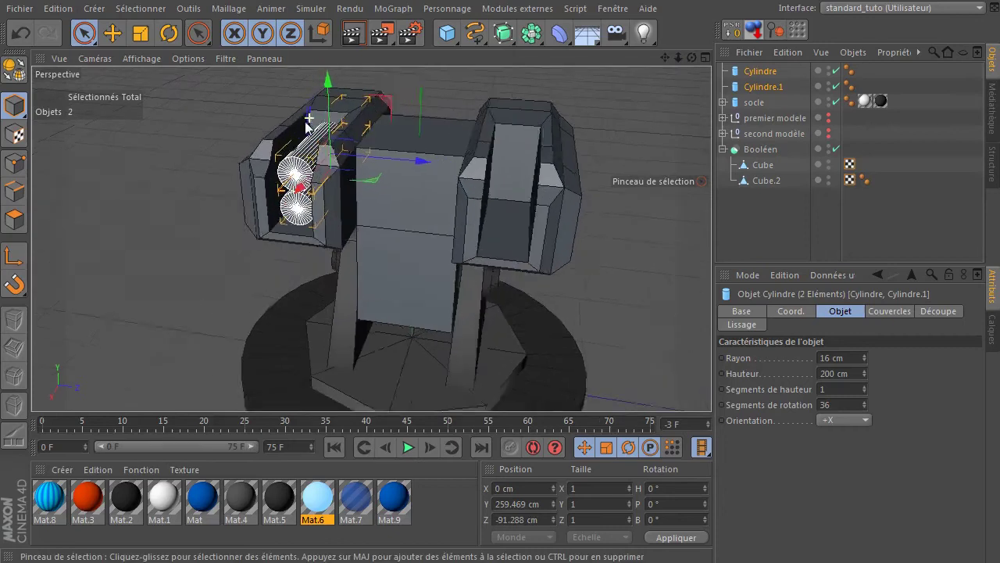
{"action": "left_click_drag", "start_coordinate": [329, 71], "coordinate": [333, 82]}
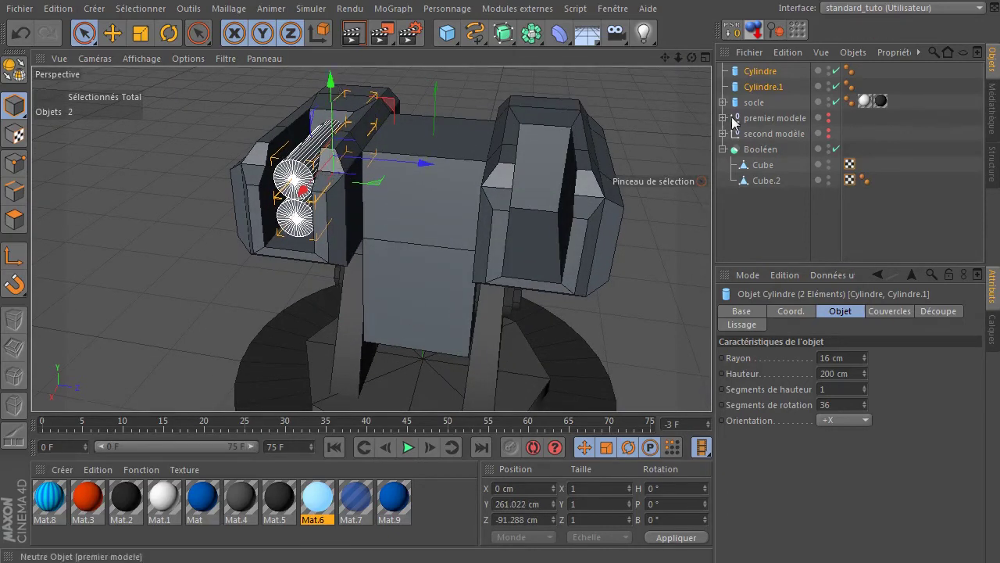
- Raise only the upper cylinder slightly, to about Y 280 cm, to separate it from the lower one
{"action": "left_click", "coordinate": [773, 87]}
{"action": "left_click_drag", "start_coordinate": [332, 80], "coordinate": [332, 77]}
{"action": "left_click_drag", "start_coordinate": [696, 59], "coordinate": [664, 65]}
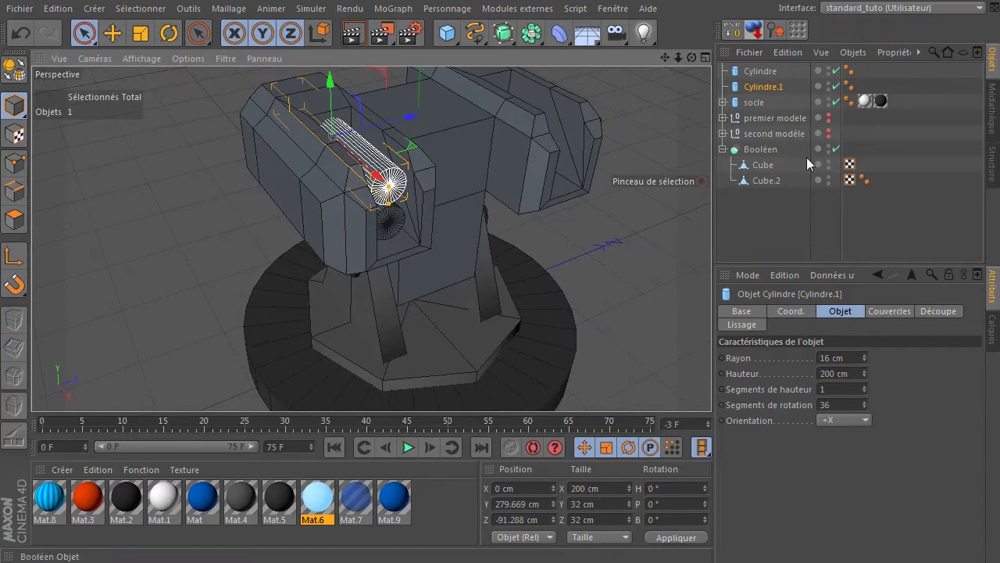
- Set the height of both cylinders to 400 cm, the lower one first
{"action": "left_click", "coordinate": [765, 72]}
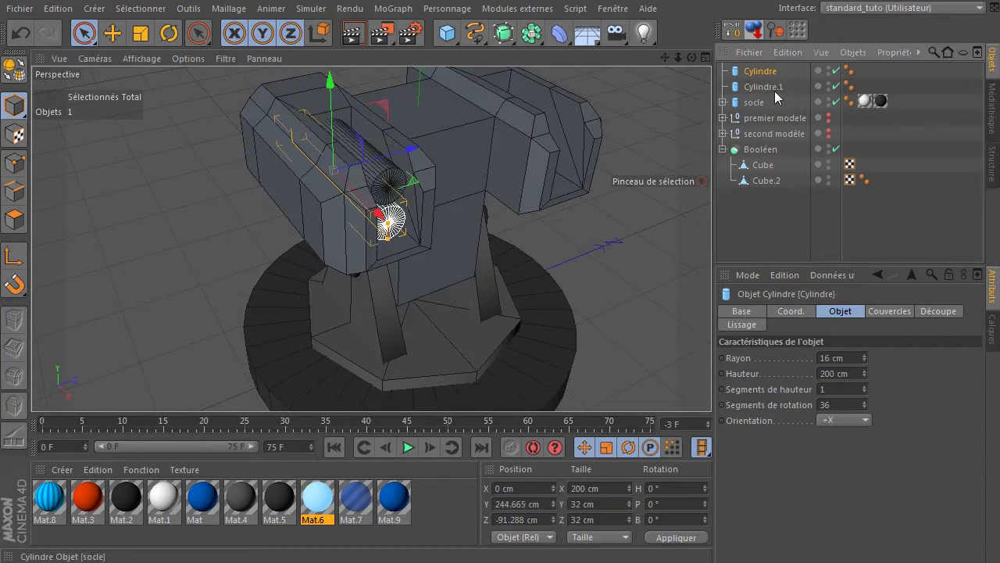
{"action": "left_click", "coordinate": [854, 376]}
{"action": "type", "text": "400"}
{"action": "key", "text": "Return"}
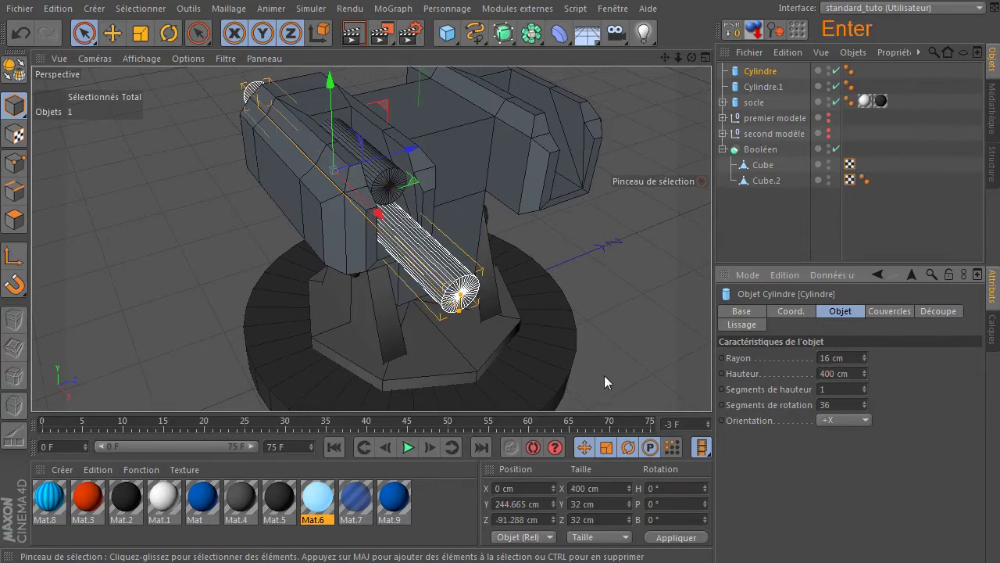
{"action": "left_click", "coordinate": [763, 86]}
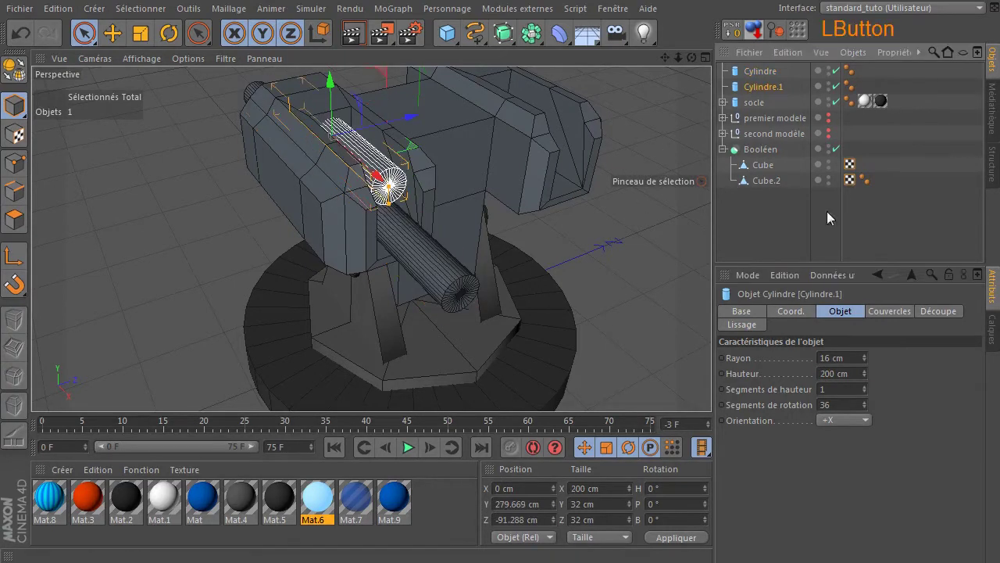
{"action": "left_click", "coordinate": [847, 372]}
{"action": "type", "text": "400"}
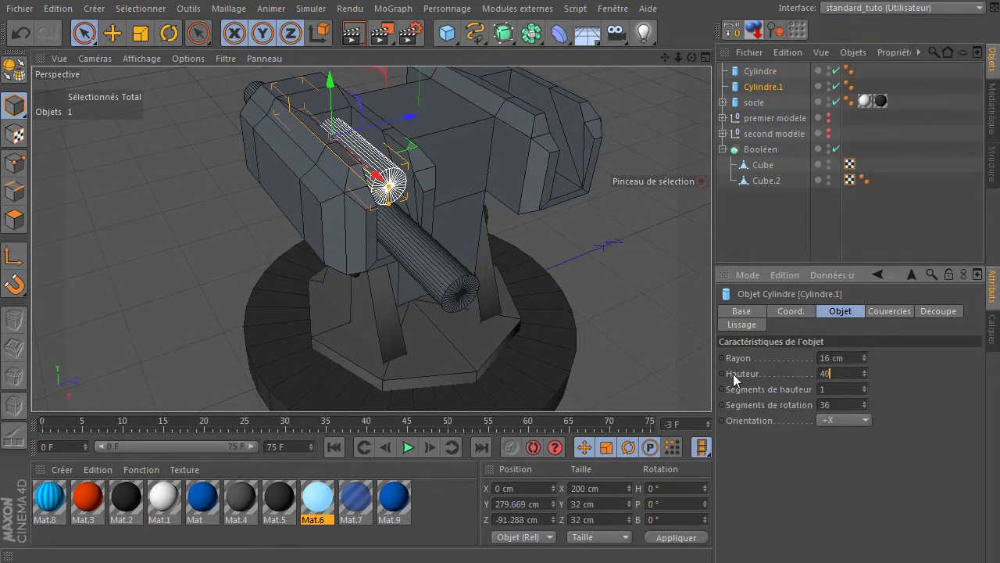
{"action": "key", "text": "Return"}
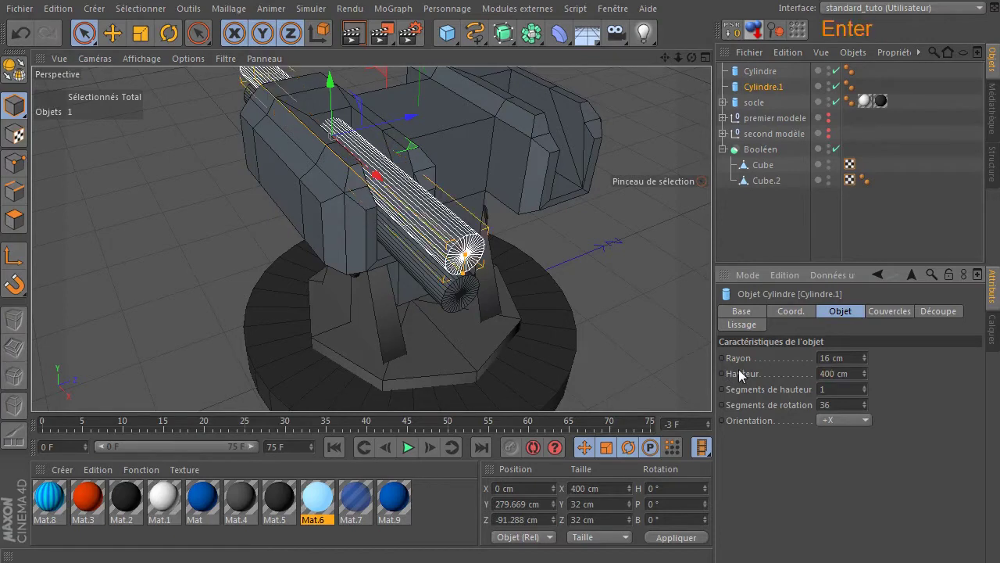
- Move both cylinders below the Boolean in the object hierarchy and collapse the Boolean's children
{"action": "left_click", "coordinate": [761, 71], "text": "ctrl"}
{"action": "left_click_drag", "start_coordinate": [773, 79], "coordinate": [752, 225]}
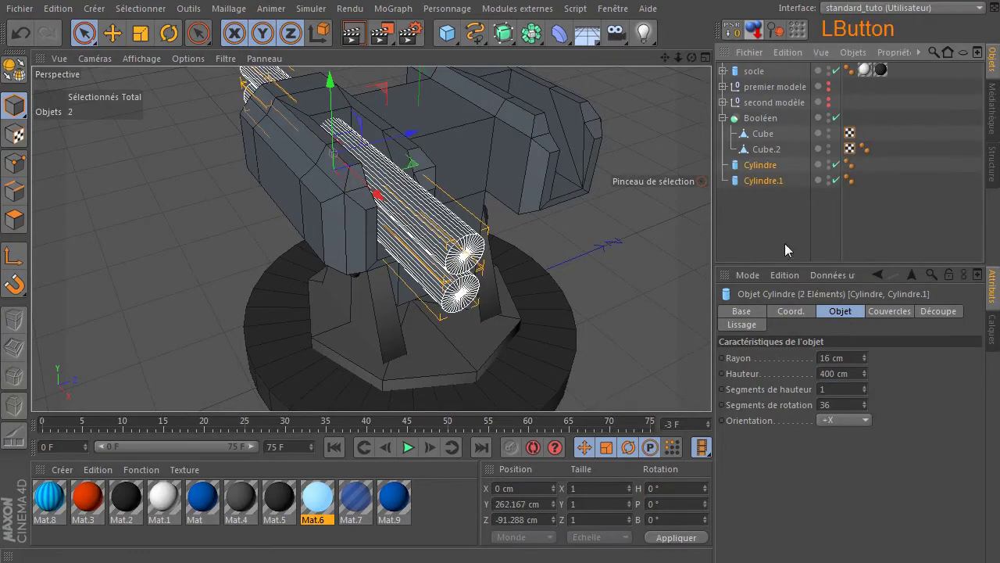
{"action": "left_click", "coordinate": [723, 118]}
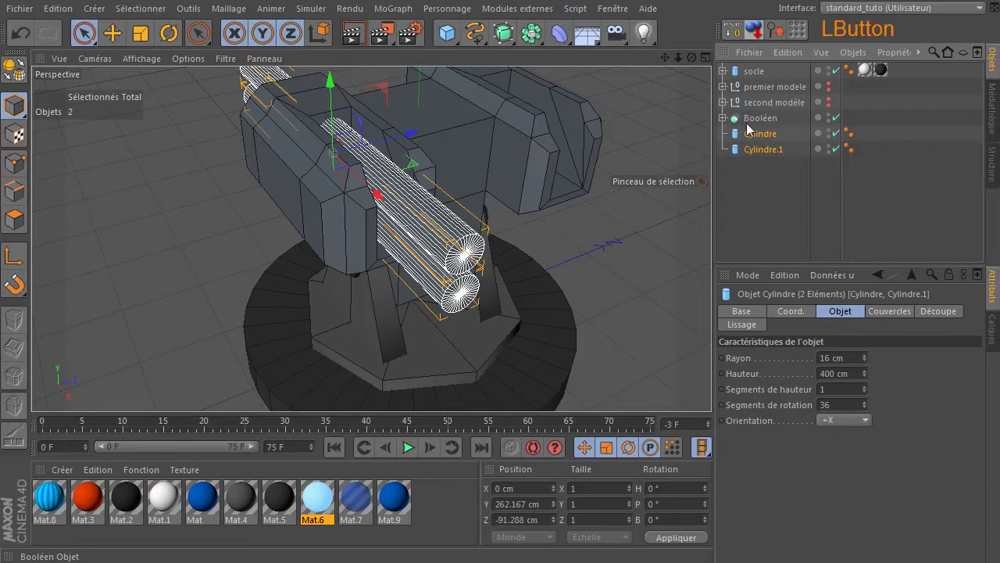
- Slide both cylinders forward along X to about 138 cm so they project from the arm as twin barrels
{"action": "left_click_drag", "start_coordinate": [691, 57], "coordinate": [676, 68]}
{"action": "left_click_drag", "start_coordinate": [422, 161], "coordinate": [579, 160]}
{"action": "scroll", "coordinate": [503, 245], "scroll_direction": "down", "scroll_amount": 3}
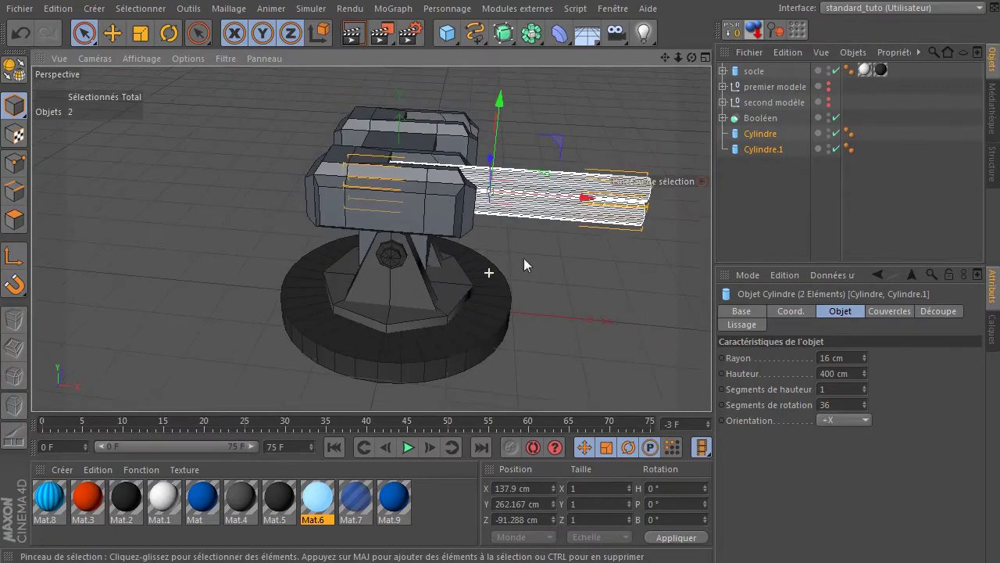
{"action": "left_click_drag", "start_coordinate": [692, 57], "coordinate": [680, 61]}
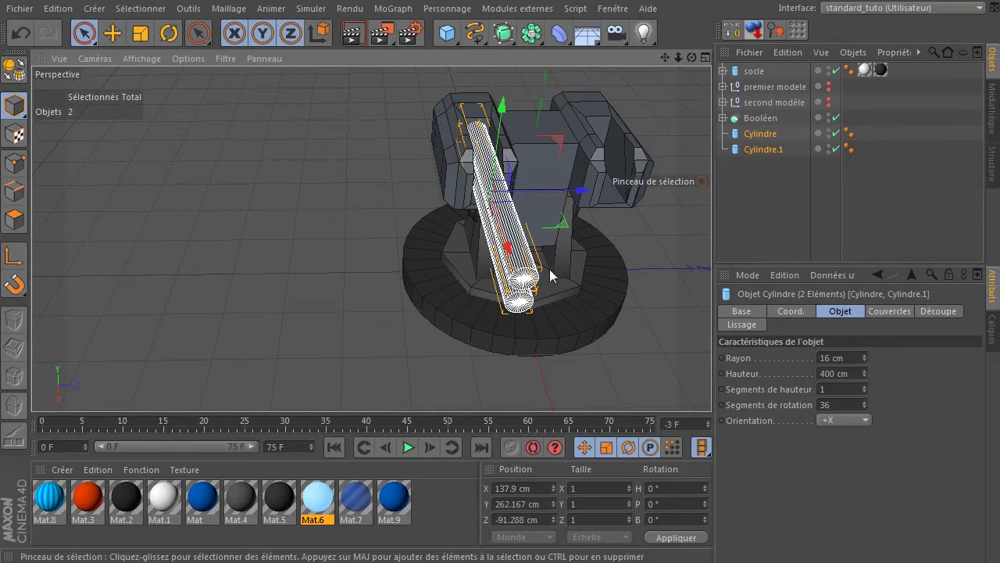
{"action": "left_click_drag", "start_coordinate": [691, 57], "coordinate": [598, 68]}
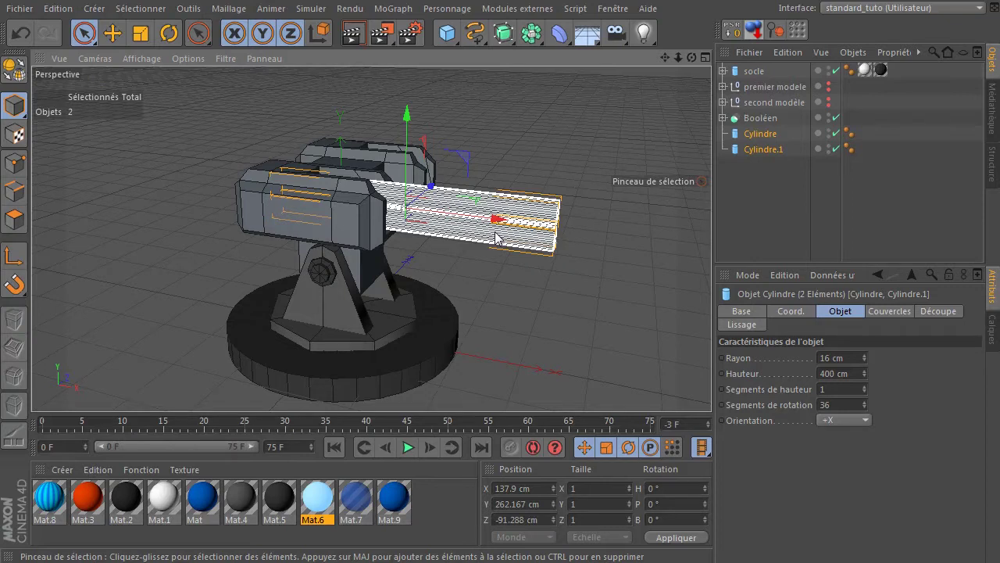
- Duplicate the two barrel cylinders and slide the copies forward along X to about 558 cm, clear of the barrels
{"action": "key", "text": "ctrl"}
{"action": "left_click_drag", "start_coordinate": [750, 156], "coordinate": [762, 227], "text": "ctrl"}
{"action": "left_click_drag", "start_coordinate": [495, 219], "coordinate": [680, 227]}
{"action": "left_click_drag", "start_coordinate": [660, 58], "coordinate": [735, 237]}
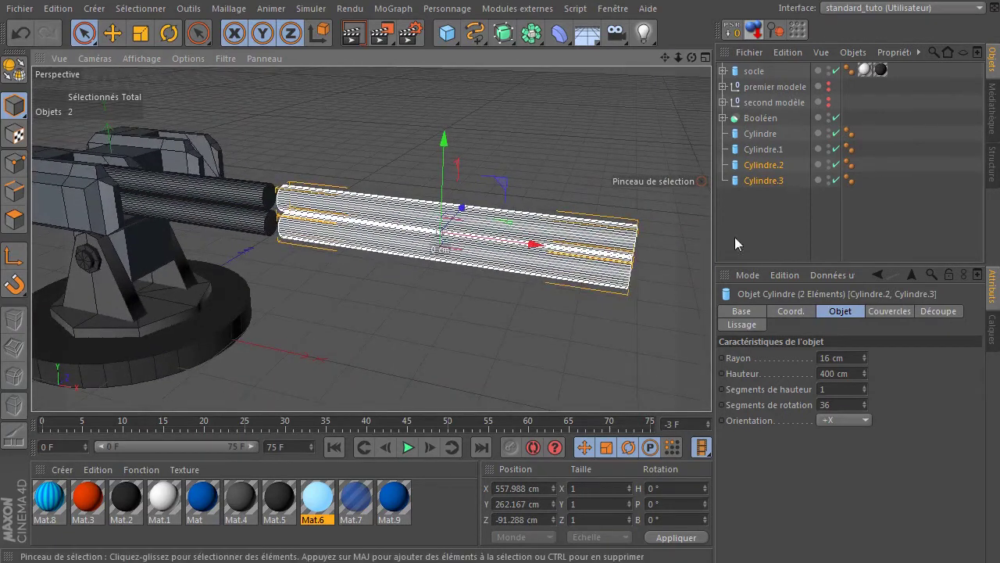
- Set the height of both copied cylinders to 30 cm, trying 40 cm first
{"action": "left_click", "coordinate": [850, 375]}
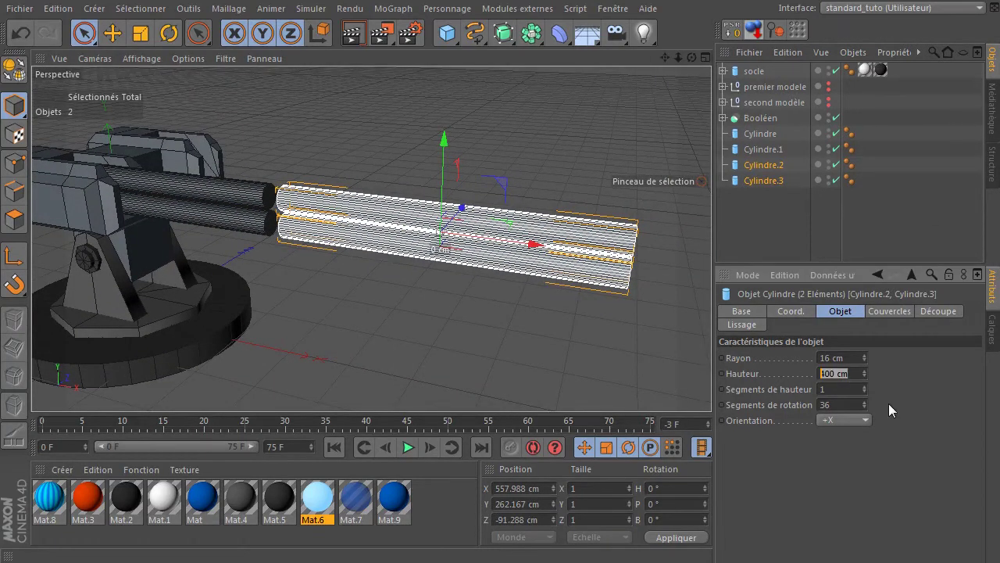
{"action": "type", "text": "40"}
{"action": "key", "text": "Return"}
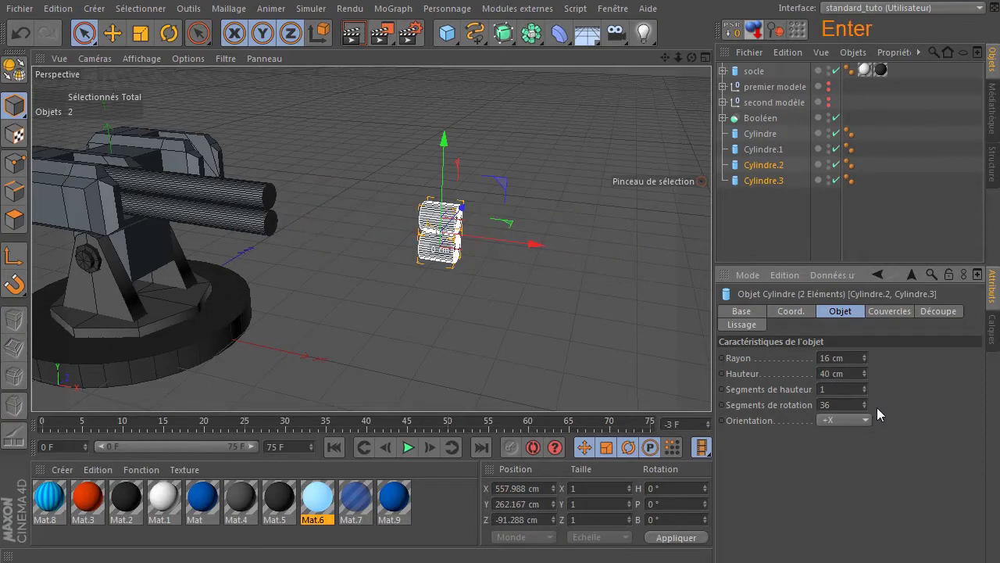
{"action": "left_click", "coordinate": [850, 374]}
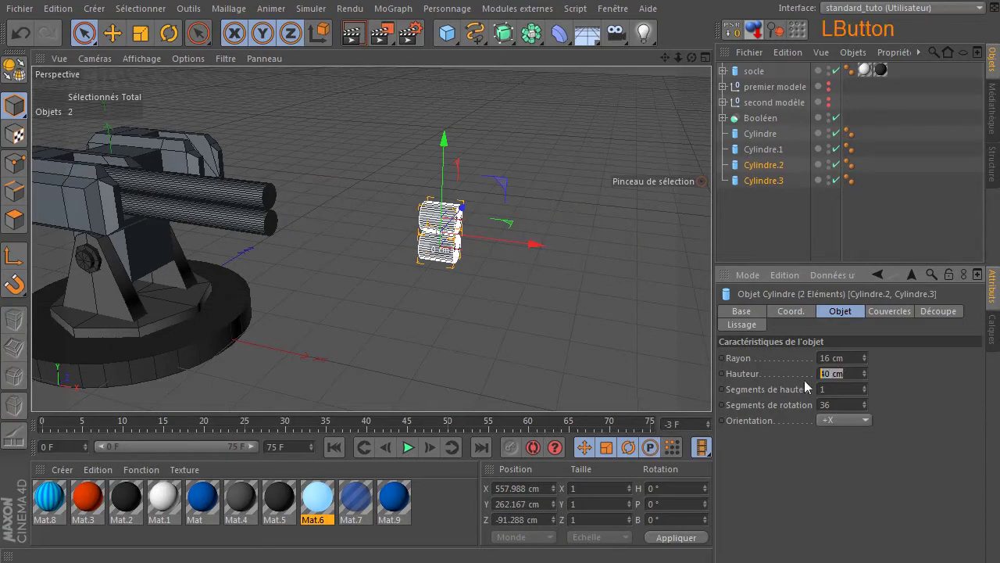
{"action": "type", "text": "30"}
{"action": "key", "text": "Return"}
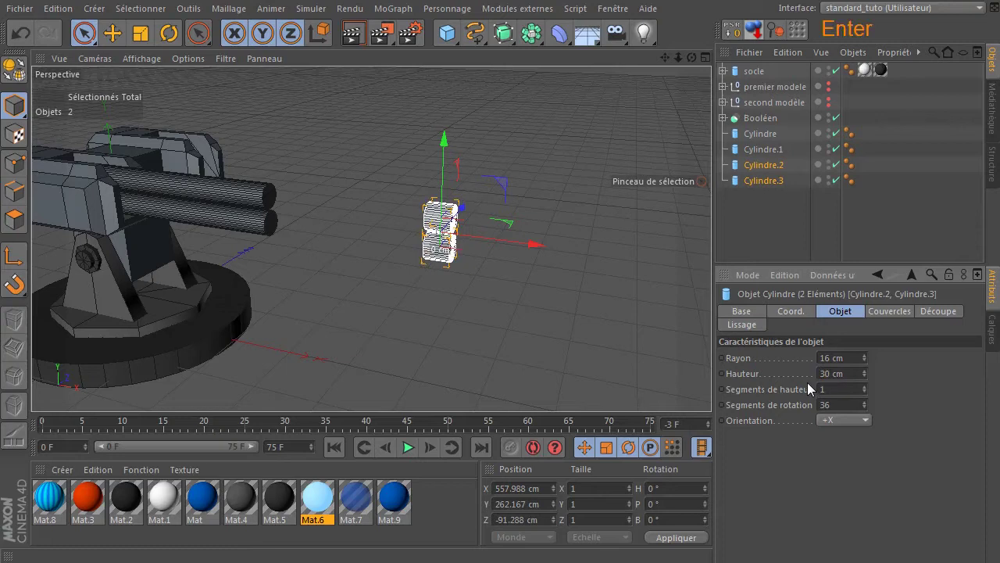
- Reduce the rotation segments of both copied cylinders to 8, trying 12 first
{"action": "scroll", "coordinate": [390, 234], "scroll_direction": "up", "scroll_amount": 5}
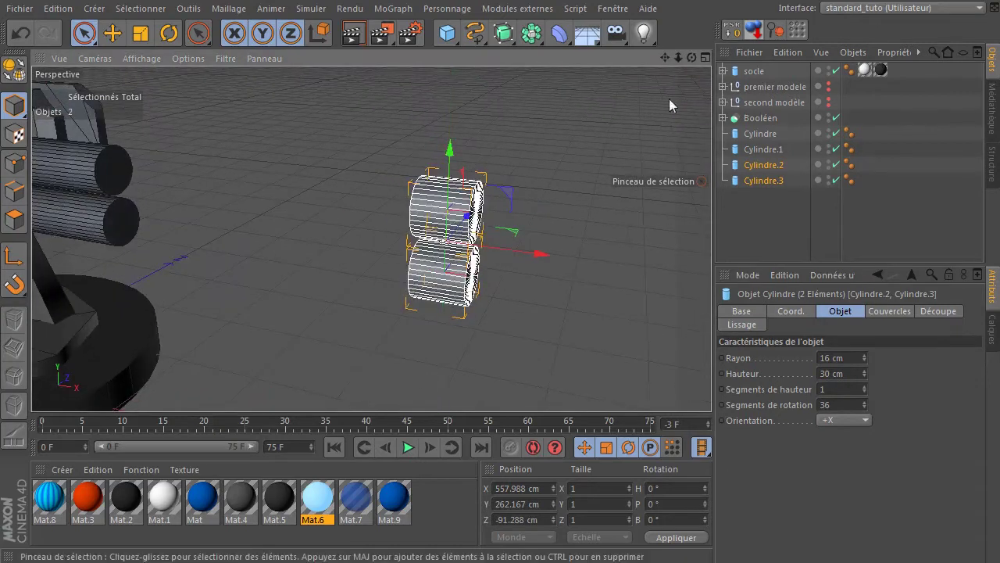
{"action": "left_click_drag", "start_coordinate": [691, 57], "coordinate": [539, 211]}
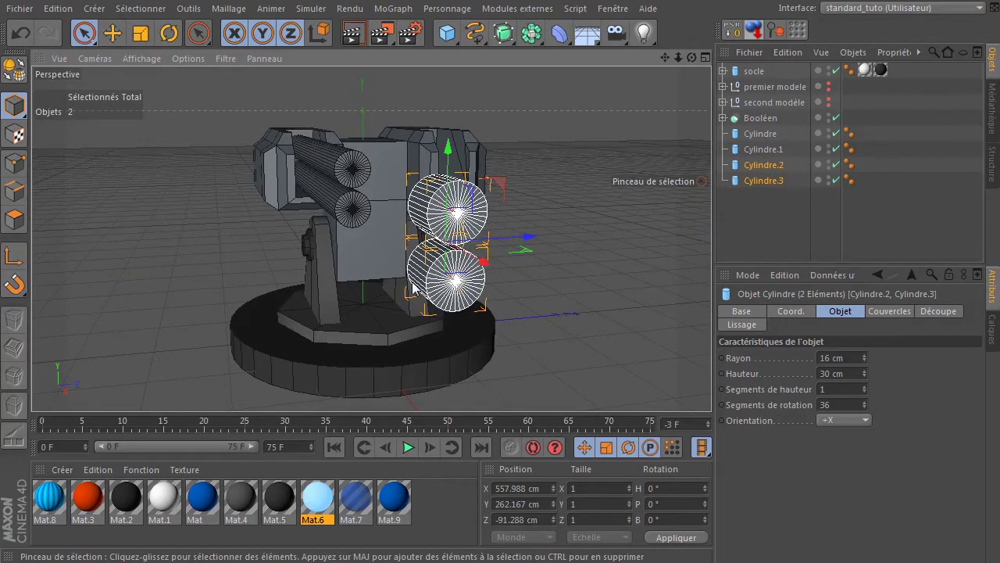
{"action": "double_click", "coordinate": [835, 404]}
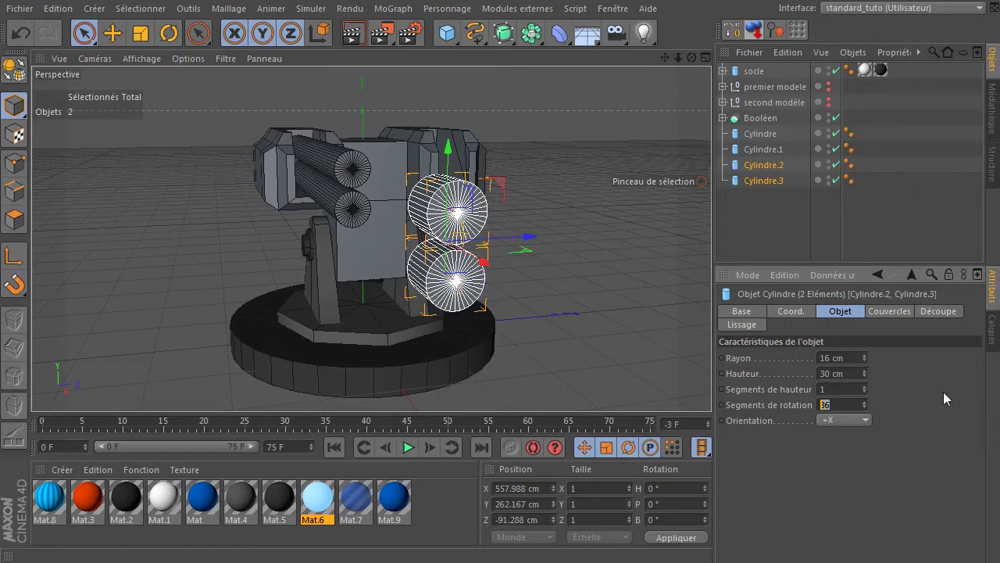
{"action": "type", "text": "12"}
{"action": "key", "text": "Return"}
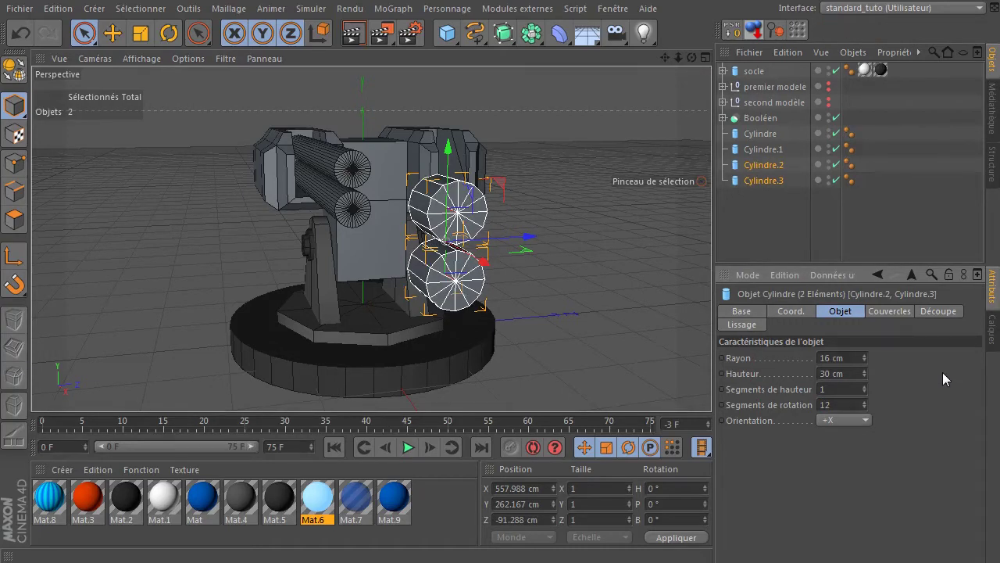
{"action": "scroll", "coordinate": [490, 207], "scroll_direction": "up", "scroll_amount": 4}
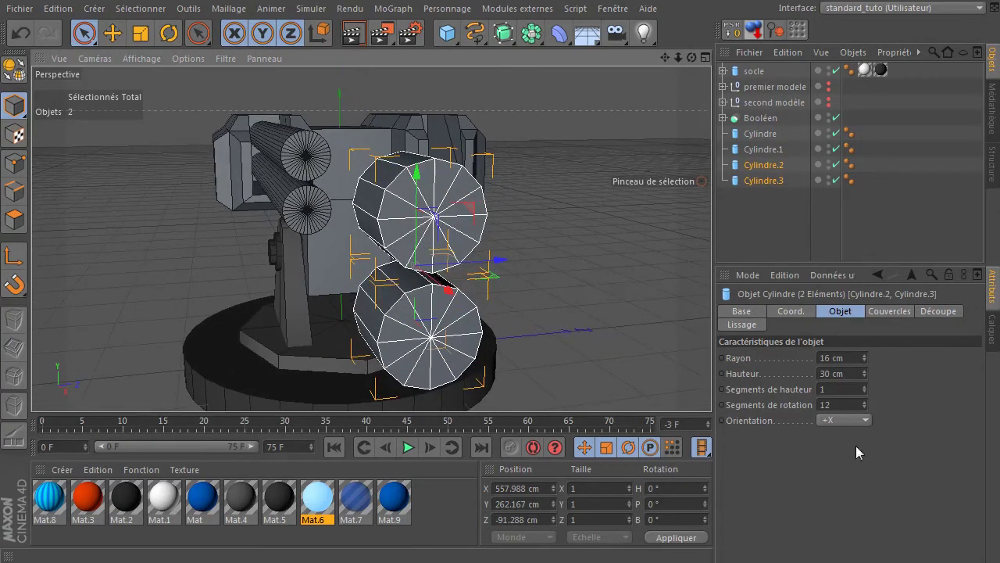
{"action": "left_click", "coordinate": [841, 404]}
{"action": "type", "text": "8"}
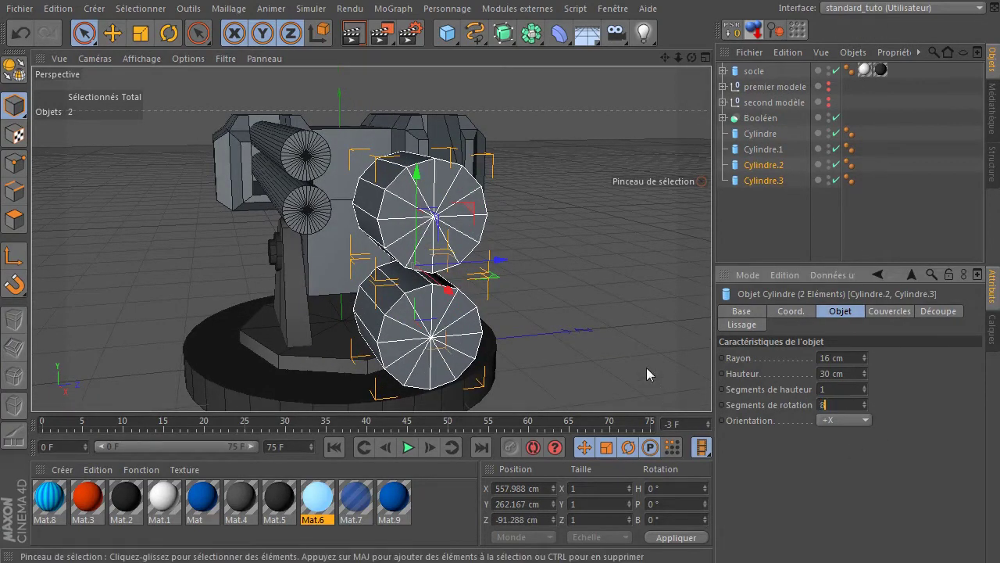
{"action": "key", "text": "Return"}
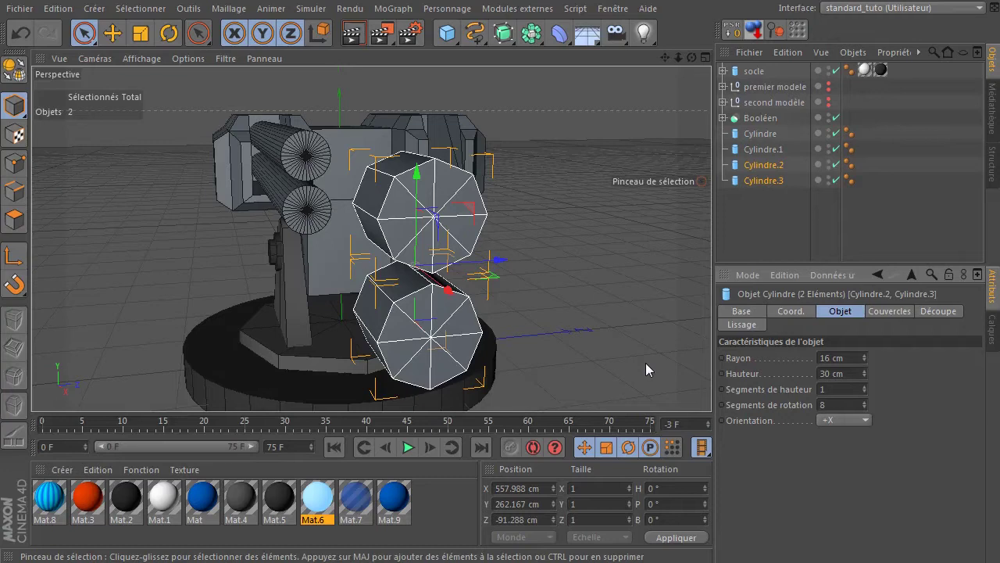
- Set the radius of both copied cylinders to 18 cm and convert them to editable polygon objects
{"action": "double_click", "coordinate": [849, 357]}
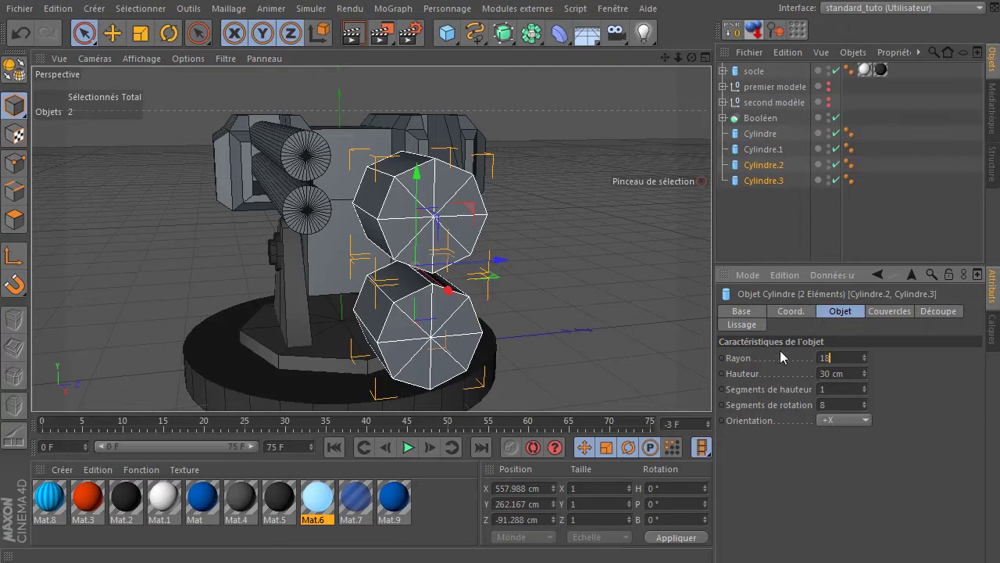
{"action": "key", "text": "Return"}
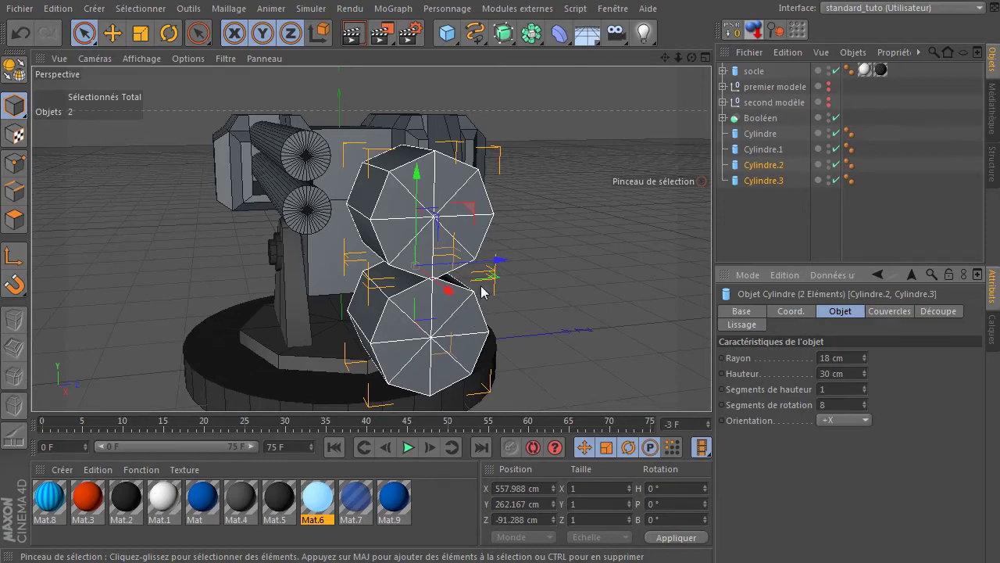
{"action": "left_click", "coordinate": [16, 72]}
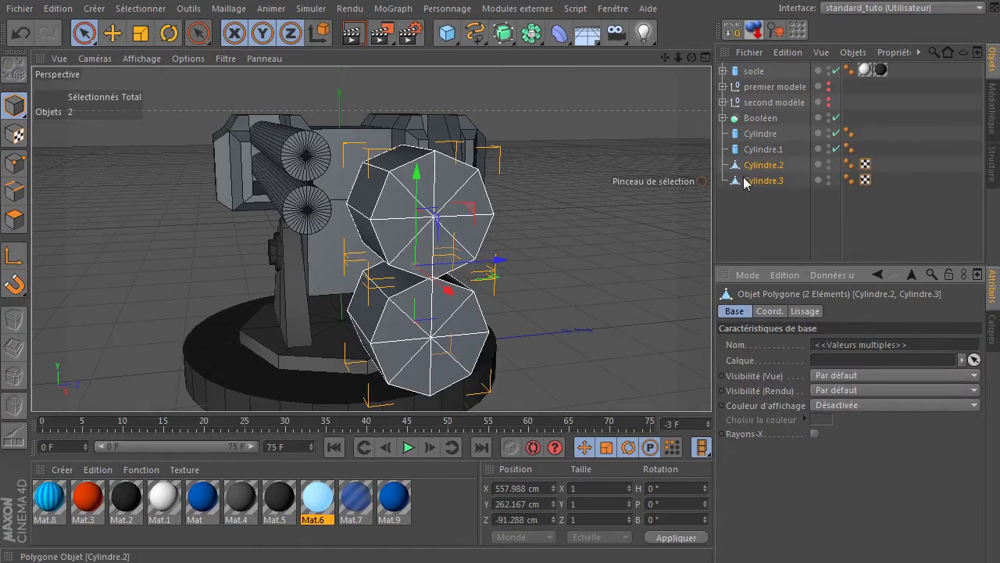
- Delete the smoothing (Lissage) properties from the two editable cylinders
{"action": "scroll", "coordinate": [437, 274], "scroll_direction": "up", "scroll_amount": 2}
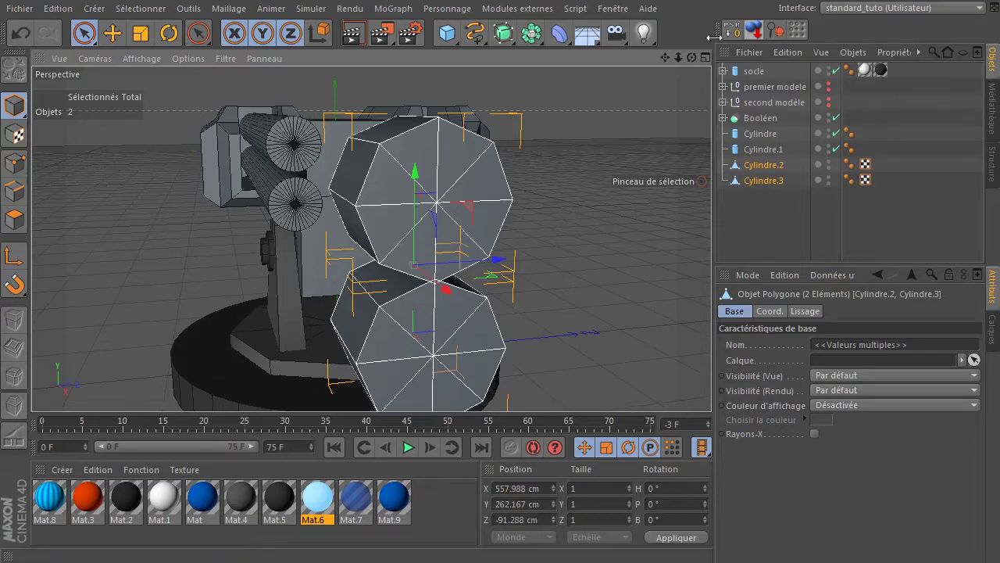
{"action": "mouse_move", "coordinate": [691, 57]}
{"action": "left_mouse_down"}
{"action": "mouse_move", "coordinate": [411, 283]}
{"action": "mouse_move", "coordinate": [413, 265]}
{"action": "left_mouse_up"}
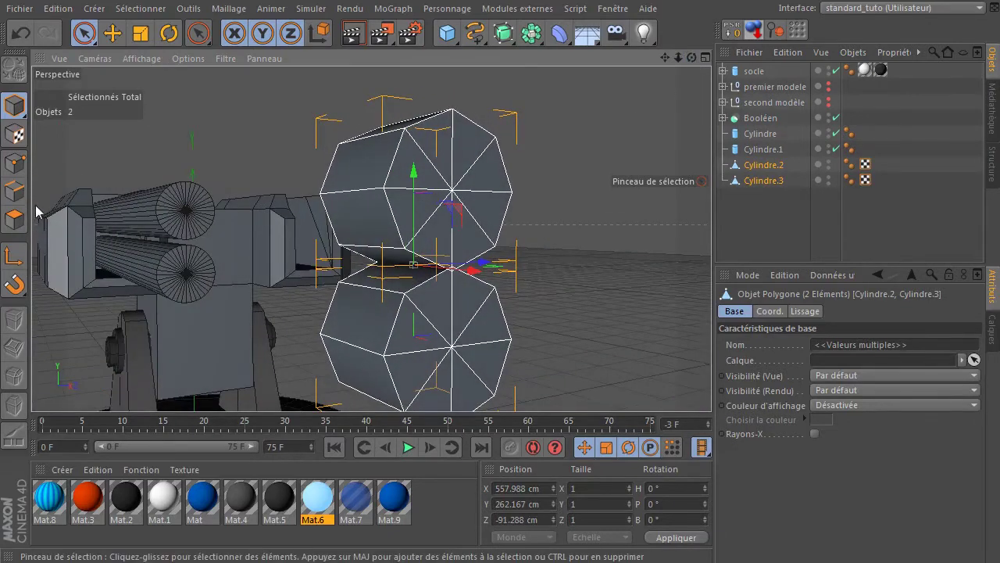
{"action": "left_click_drag", "start_coordinate": [847, 202], "coordinate": [848, 162]}
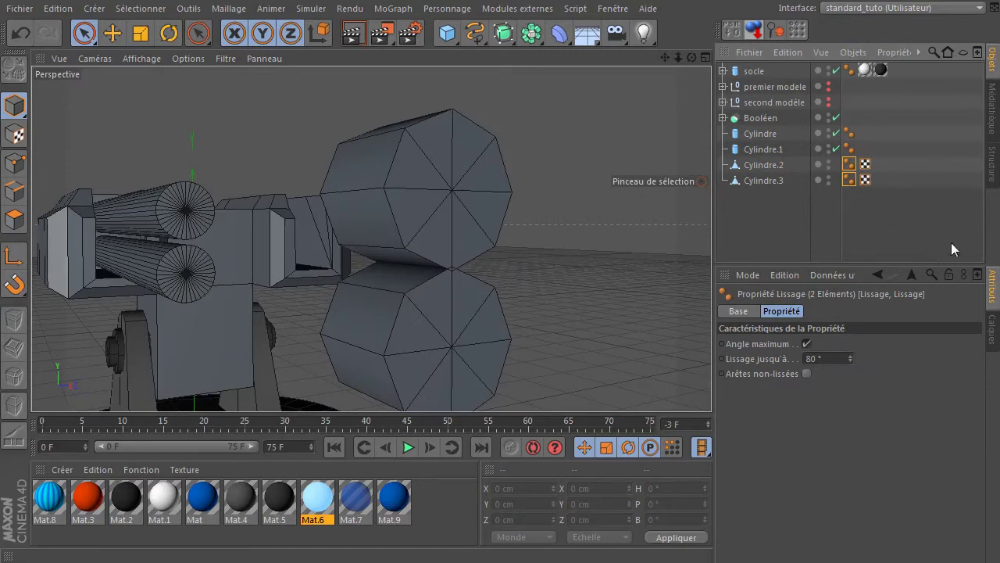
{"action": "key", "text": "Delete"}
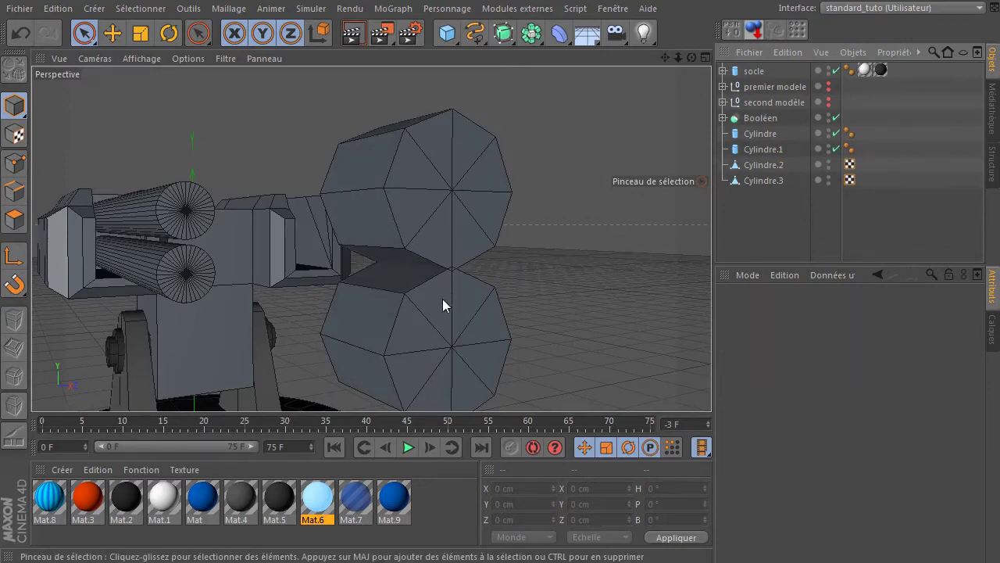
- Merge the two editable octagonal cylinders into a single object with Connecter les objets +Supprimer
{"action": "scroll", "coordinate": [414, 258], "scroll_direction": "down", "scroll_amount": 1}
{"action": "scroll", "coordinate": [351, 258], "scroll_direction": "up", "scroll_amount": 4}
{"action": "scroll", "coordinate": [336, 256], "scroll_direction": "down", "scroll_amount": 3}
{"action": "scroll", "coordinate": [327, 255], "scroll_direction": "up", "scroll_amount": 2}
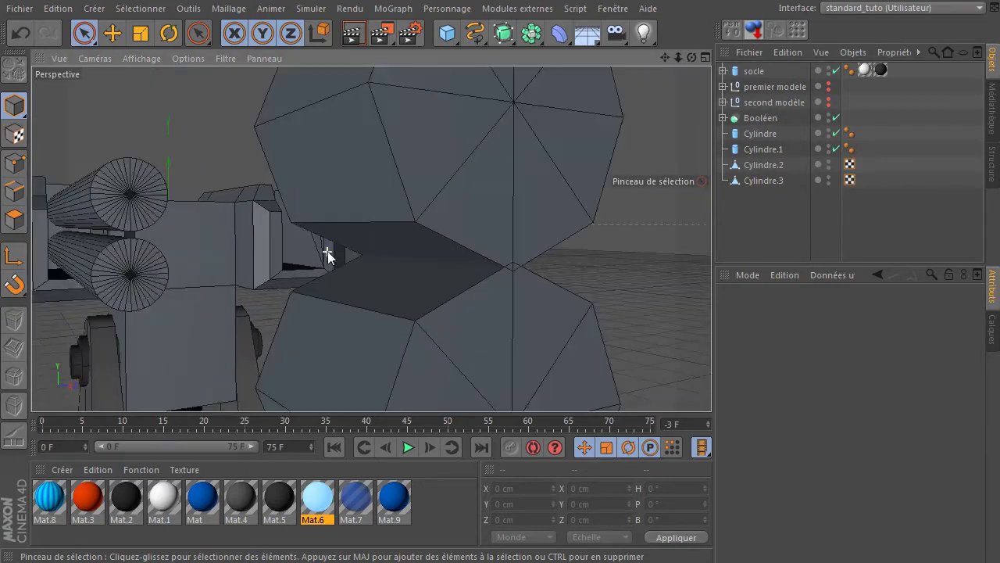
{"action": "left_click", "coordinate": [21, 224]}
{"action": "left_click_drag", "start_coordinate": [755, 206], "coordinate": [755, 178]}
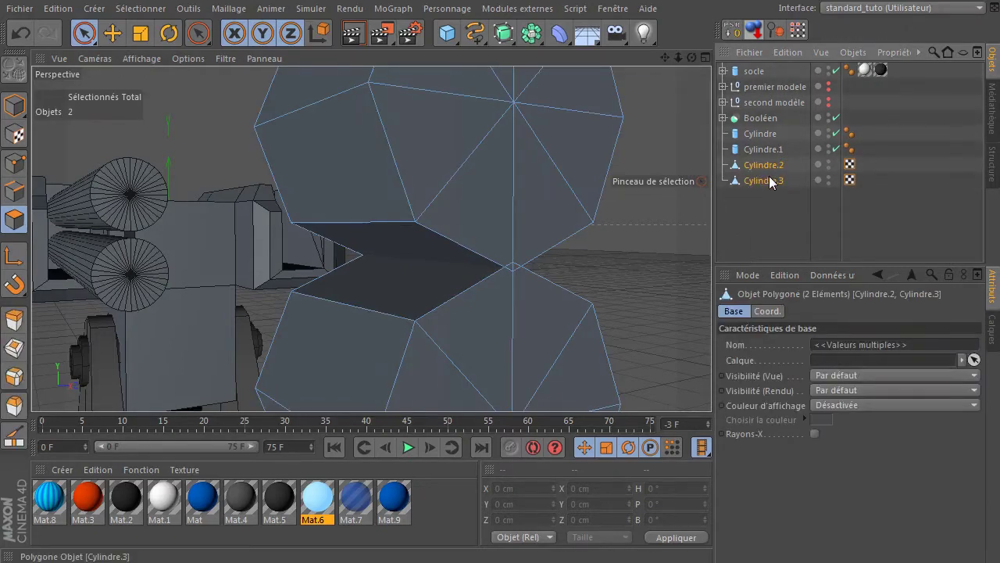
{"action": "right_click", "coordinate": [771, 183]}
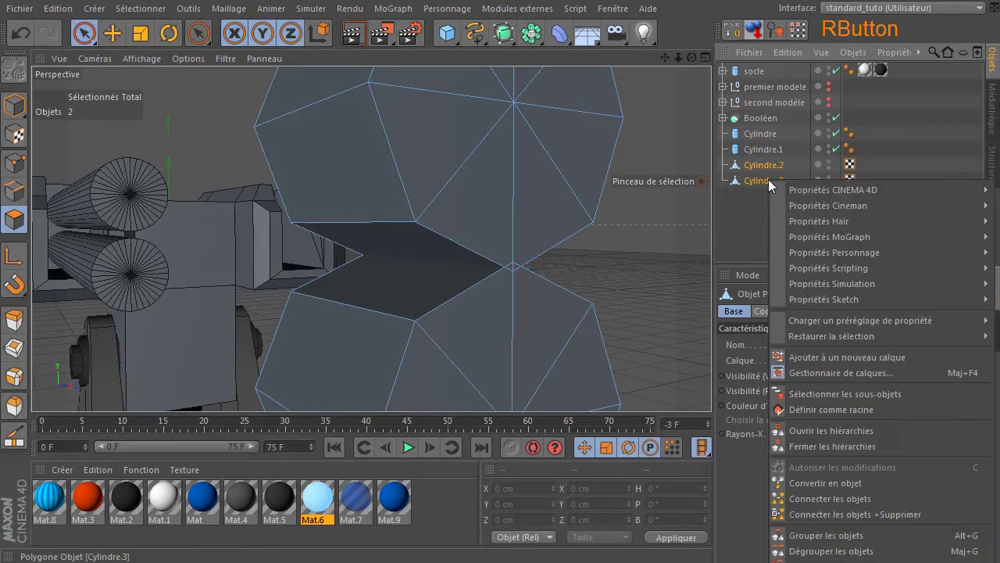
{"action": "left_click", "coordinate": [828, 515]}
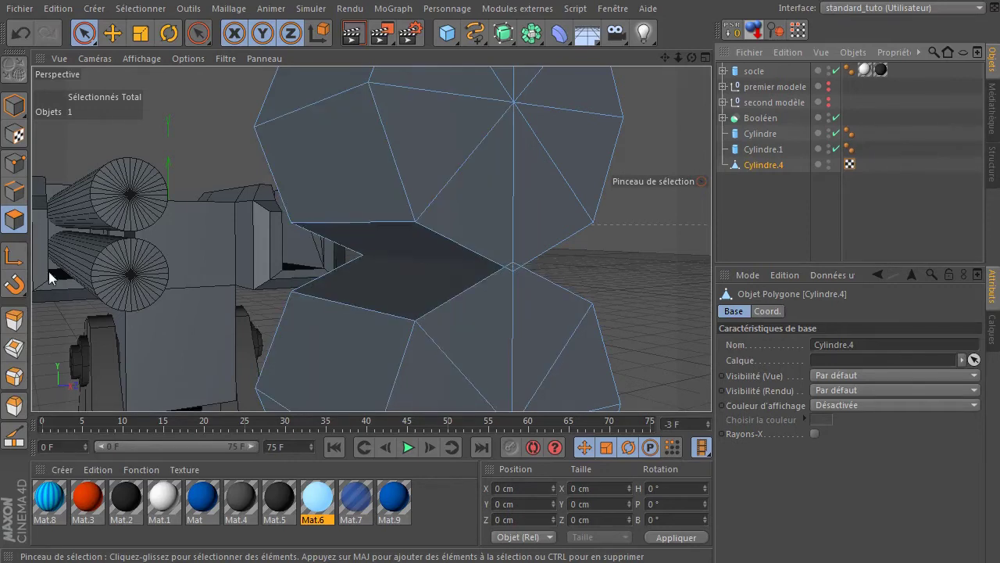
- Try to select the overlapping points where the two octagonal shapes of the merged object meet
{"action": "left_click", "coordinate": [14, 162]}
{"action": "scroll", "coordinate": [520, 297], "scroll_direction": "up", "scroll_amount": 3}
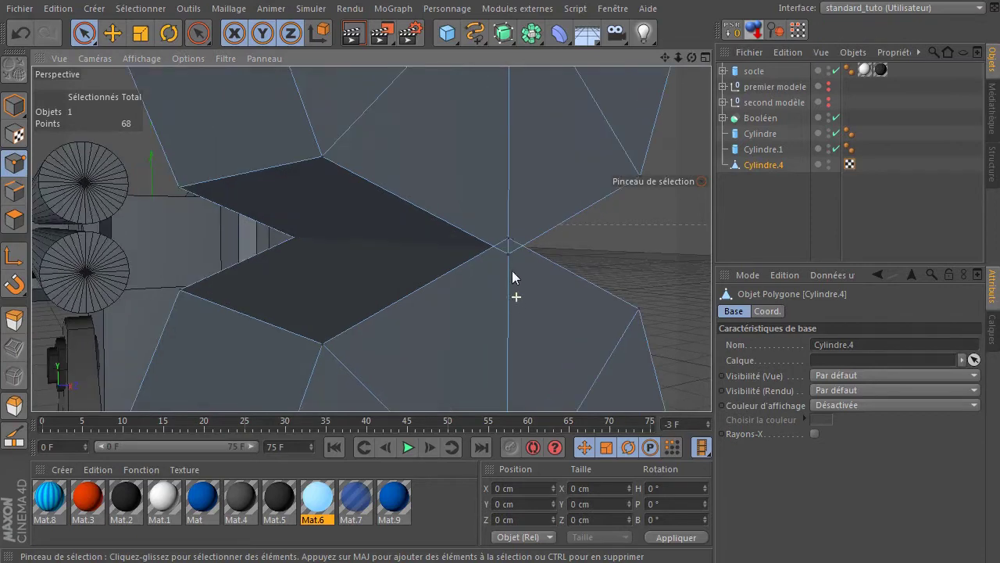
{"action": "left_click_drag", "start_coordinate": [522, 214], "coordinate": [506, 267]}
{"action": "left_click", "coordinate": [770, 165]}
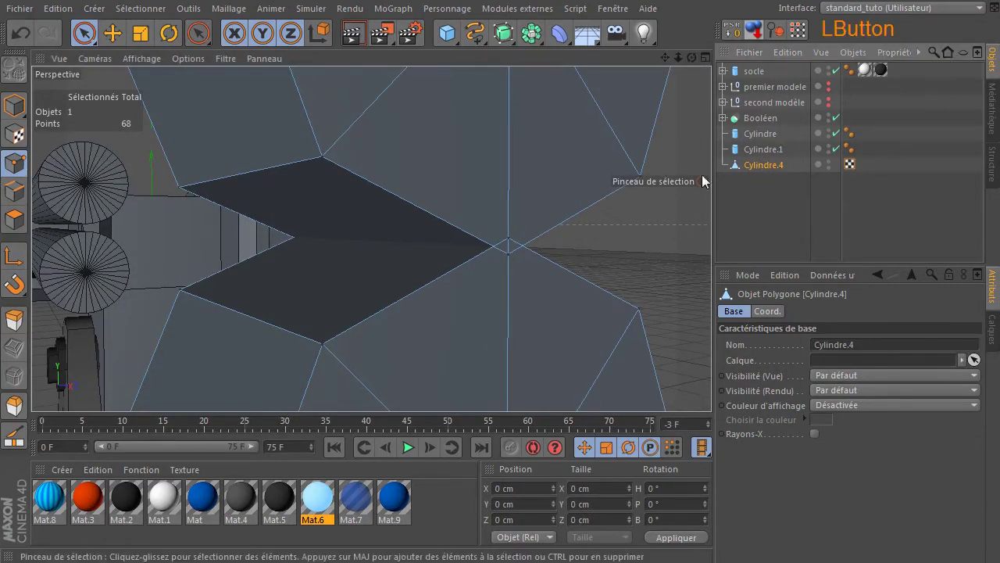
{"action": "scroll", "coordinate": [511, 244], "scroll_direction": "up", "scroll_amount": 4}
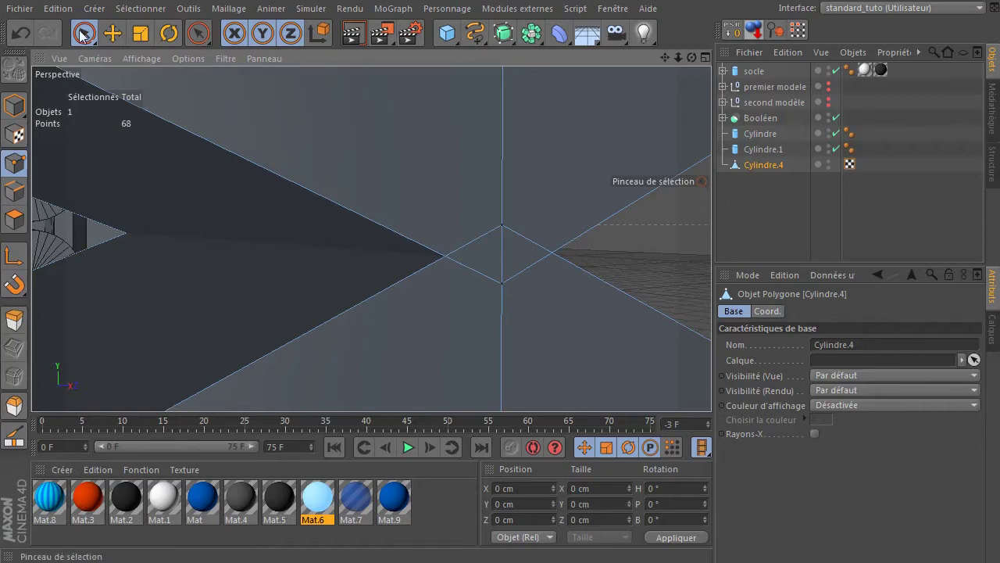
{"action": "left_click_drag", "start_coordinate": [691, 58], "coordinate": [534, 125]}
{"action": "left_click", "coordinate": [327, 162]}
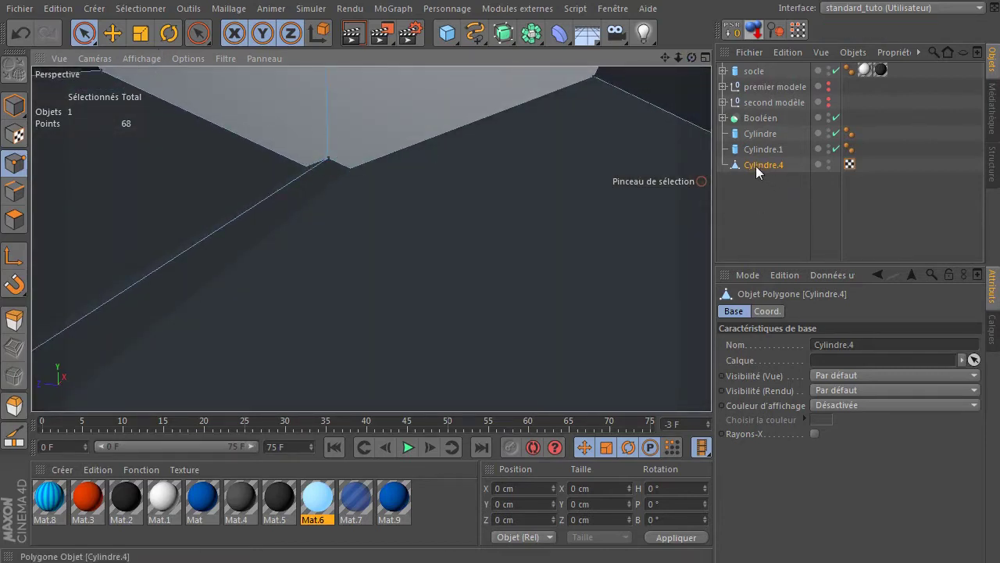
{"action": "left_click_drag", "start_coordinate": [325, 142], "coordinate": [326, 156]}
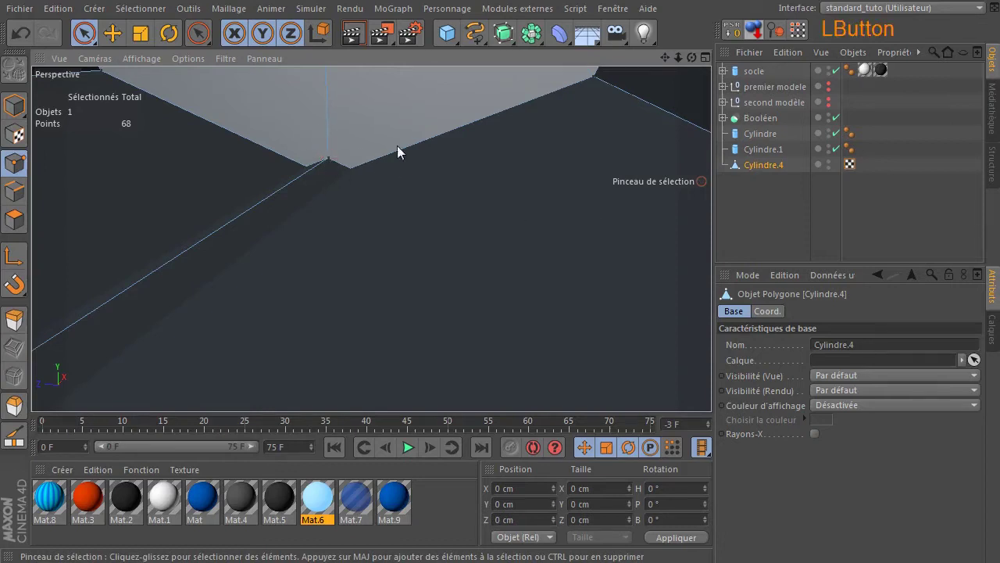
{"action": "left_click_drag", "start_coordinate": [699, 59], "coordinate": [675, 67]}
{"action": "left_click_drag", "start_coordinate": [409, 301], "coordinate": [412, 307]}
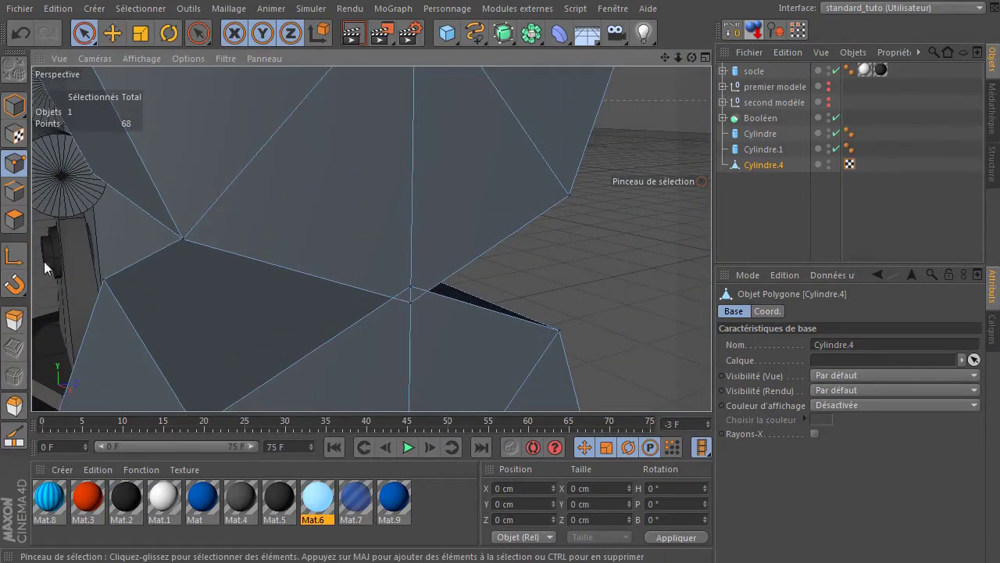
- Select the two facing polygons in the gap between the upper and lower octagonal shapes
{"action": "left_click", "coordinate": [14, 219]}
{"action": "left_click_drag", "start_coordinate": [670, 63], "coordinate": [667, 71]}
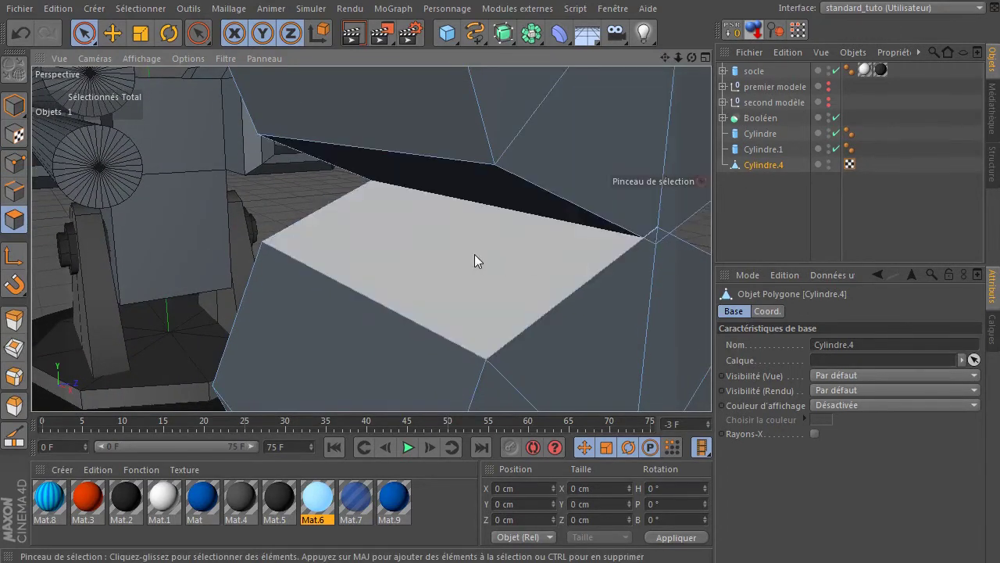
{"action": "left_click", "coordinate": [475, 254]}
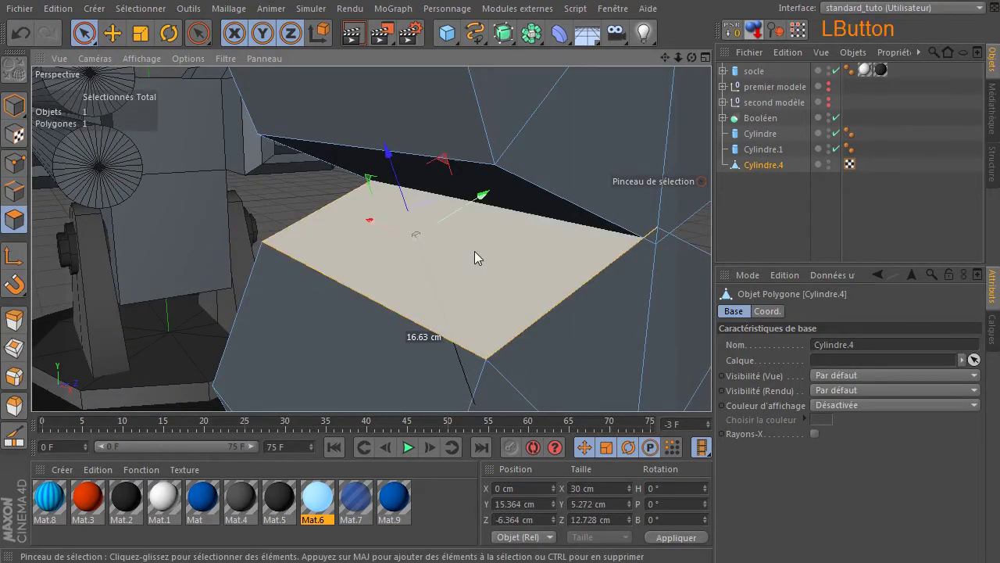
{"action": "left_click", "coordinate": [510, 183], "text": "shift"}
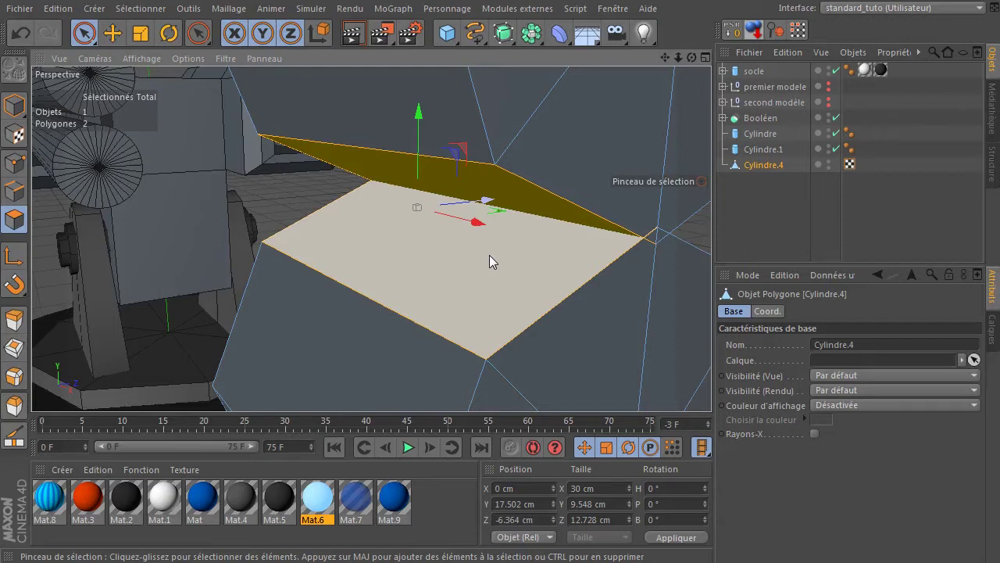
- Examine the junction between the two octagonal shapes from inside the gap and clear the polygon selection
{"action": "left_click_drag", "start_coordinate": [691, 57], "coordinate": [681, 59]}
{"action": "left_click_drag", "start_coordinate": [417, 207], "coordinate": [417, 208]}
{"action": "left_click_drag", "start_coordinate": [678, 58], "coordinate": [371, 239]}
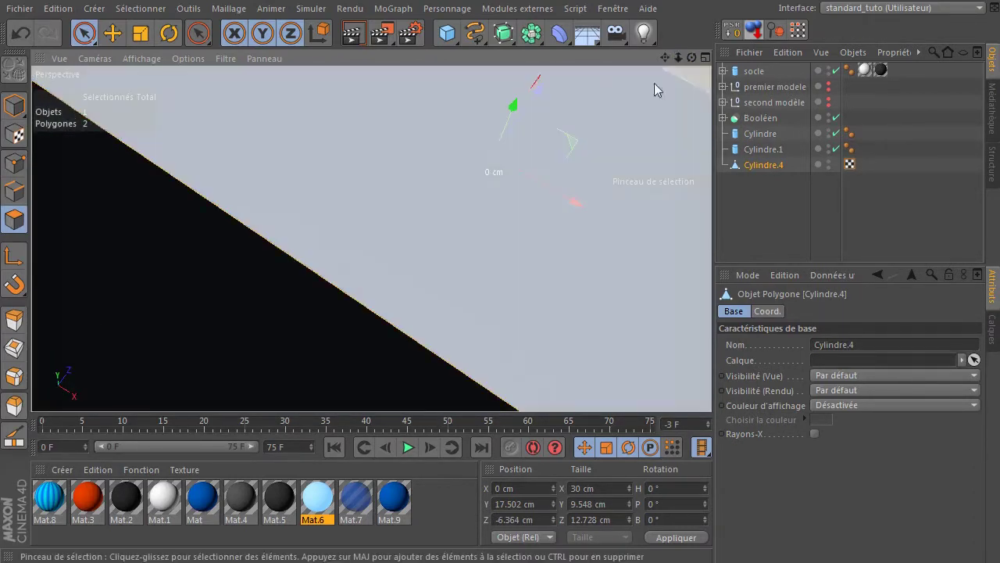
{"action": "left_click_drag", "start_coordinate": [198, 259], "coordinate": [246, 275]}
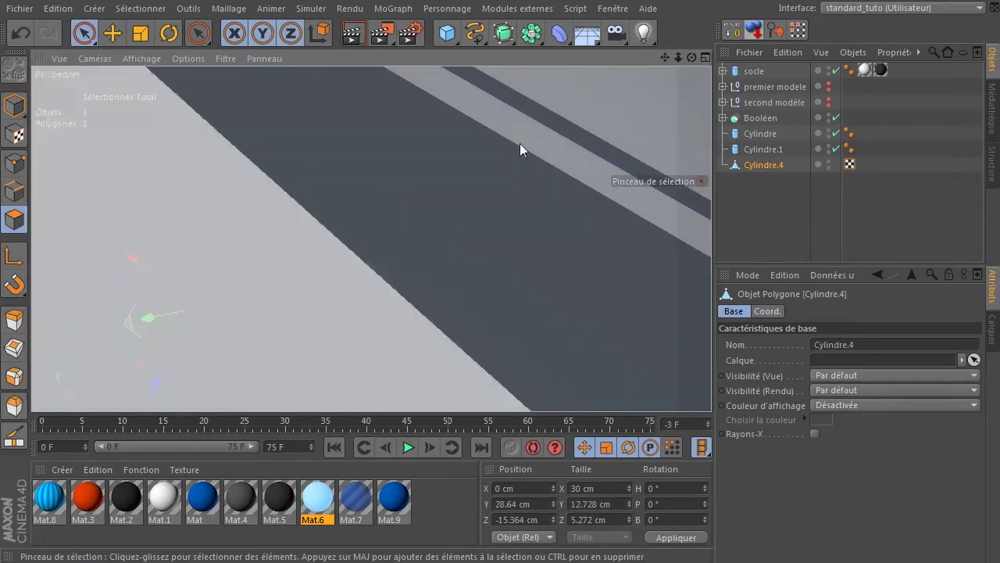
{"action": "left_click_drag", "start_coordinate": [688, 59], "coordinate": [98, 358]}
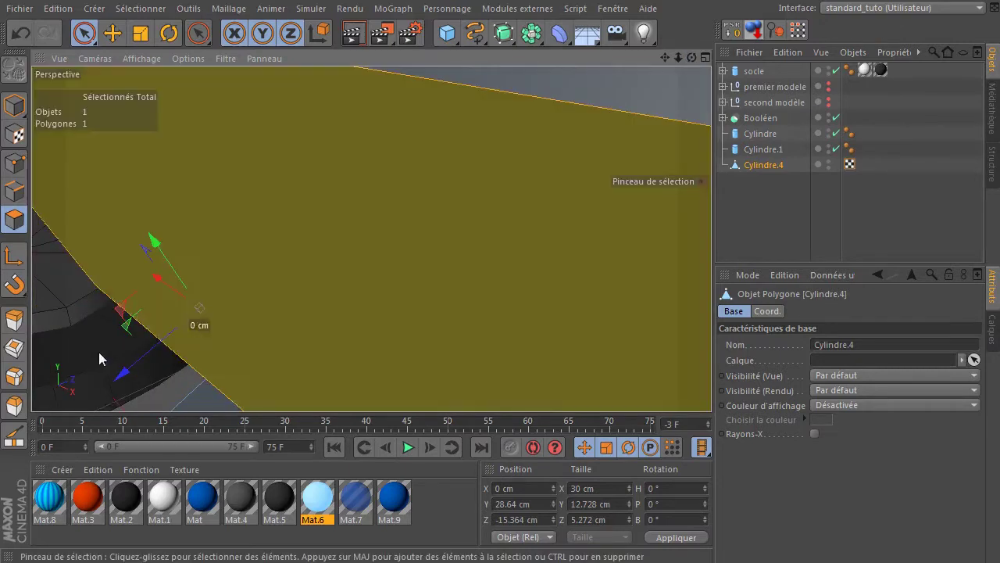
{"action": "left_click", "coordinate": [158, 403]}
{"action": "left_click_drag", "start_coordinate": [693, 57], "coordinate": [692, 57]}
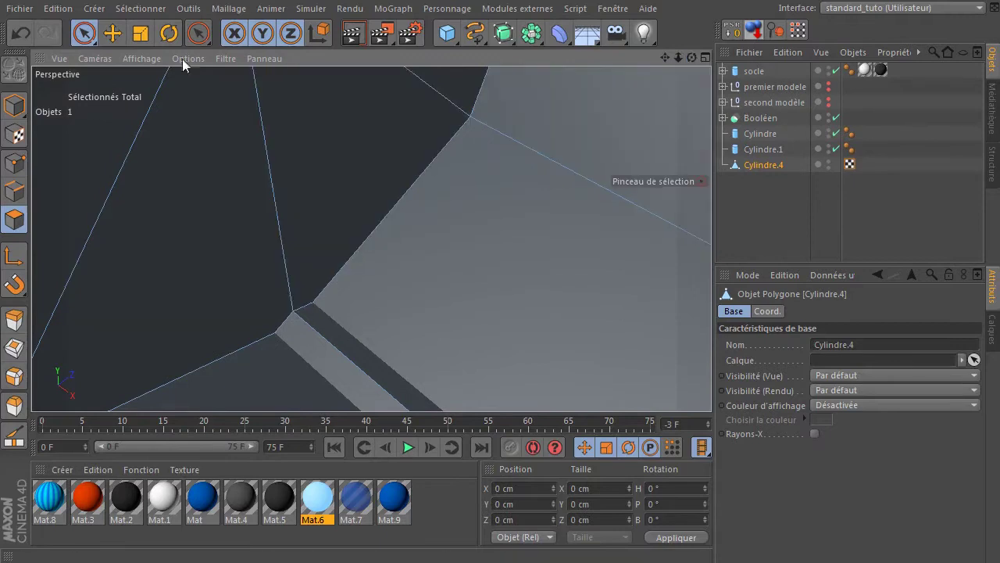
- Try lowering the top edge of the lower octagonal shape to Y 16.542 cm, and undo the move
{"action": "left_click", "coordinate": [14, 192]}
{"action": "left_click", "coordinate": [320, 339]}
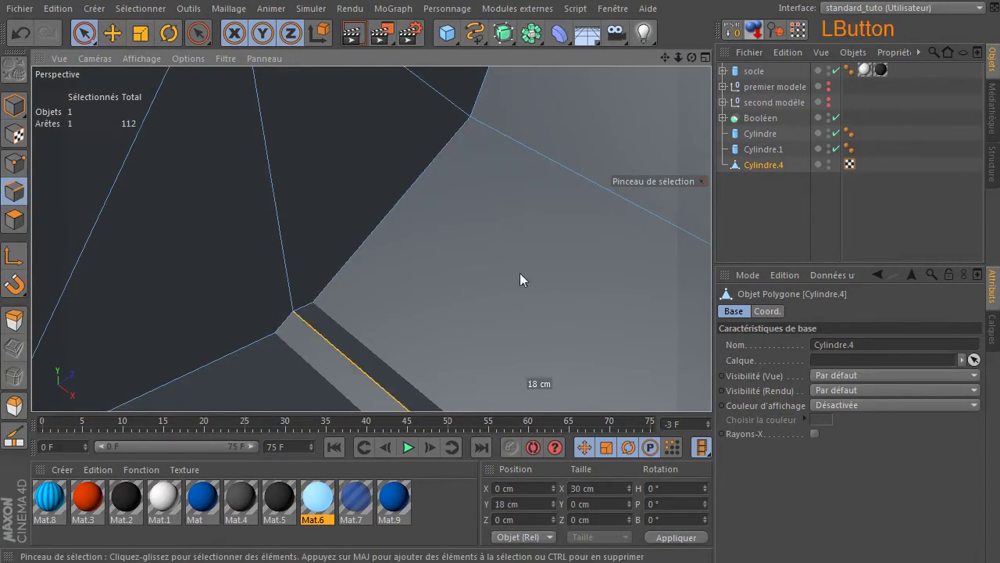
{"action": "left_click_drag", "start_coordinate": [692, 58], "coordinate": [664, 61]}
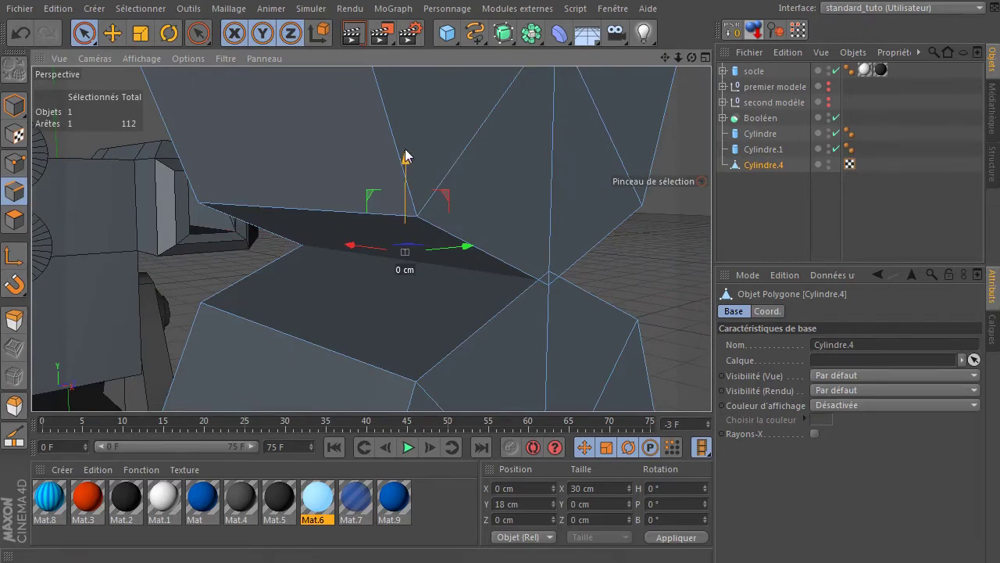
{"action": "left_click_drag", "start_coordinate": [405, 156], "coordinate": [404, 170]}
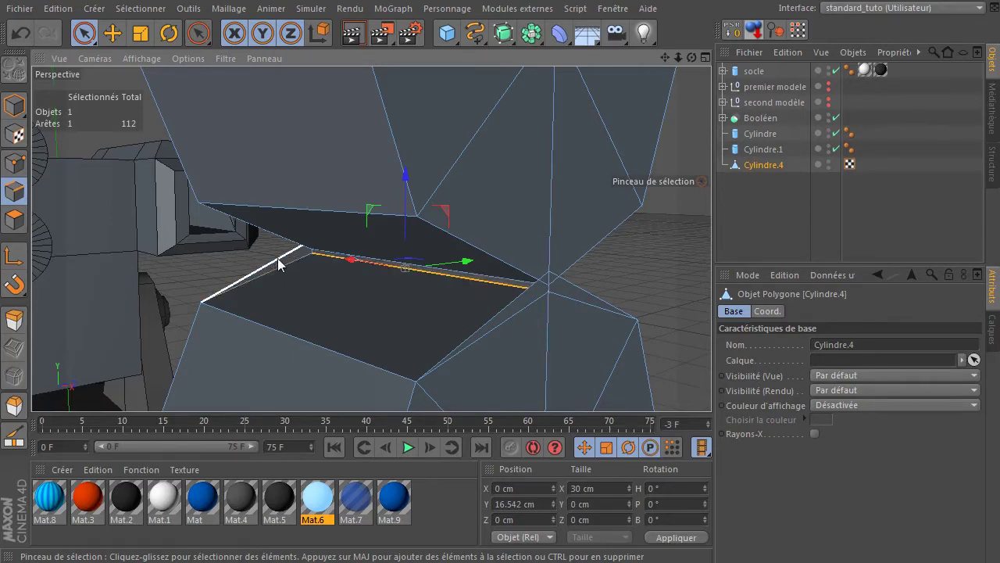
{"action": "key", "text": "ctrl+z"}
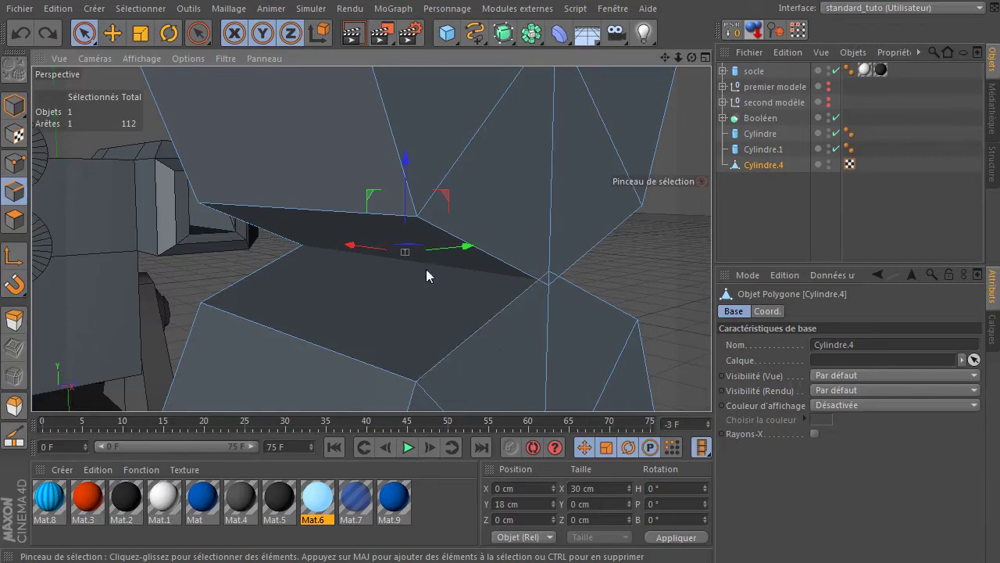
- Try moving the eight end-cap polygons of the lower octagonal shape outward to X 39.739 cm, and undo the move
{"action": "left_click", "coordinate": [14, 220]}
{"action": "left_click_drag", "start_coordinate": [93, 210], "coordinate": [595, 293], "text": "alt"}
{"action": "mouse_move", "coordinate": [665, 57]}
{"action": "left_mouse_down"}
{"action": "mouse_move", "coordinate": [373, 234]}
{"action": "mouse_move", "coordinate": [530, 230]}
{"action": "mouse_move", "coordinate": [512, 238]}
{"action": "mouse_move", "coordinate": [493, 274]}
{"action": "mouse_move", "coordinate": [484, 221]}
{"action": "mouse_move", "coordinate": [461, 234]}
{"action": "mouse_move", "coordinate": [557, 263]}
{"action": "mouse_move", "coordinate": [678, 275]}
{"action": "left_mouse_up"}
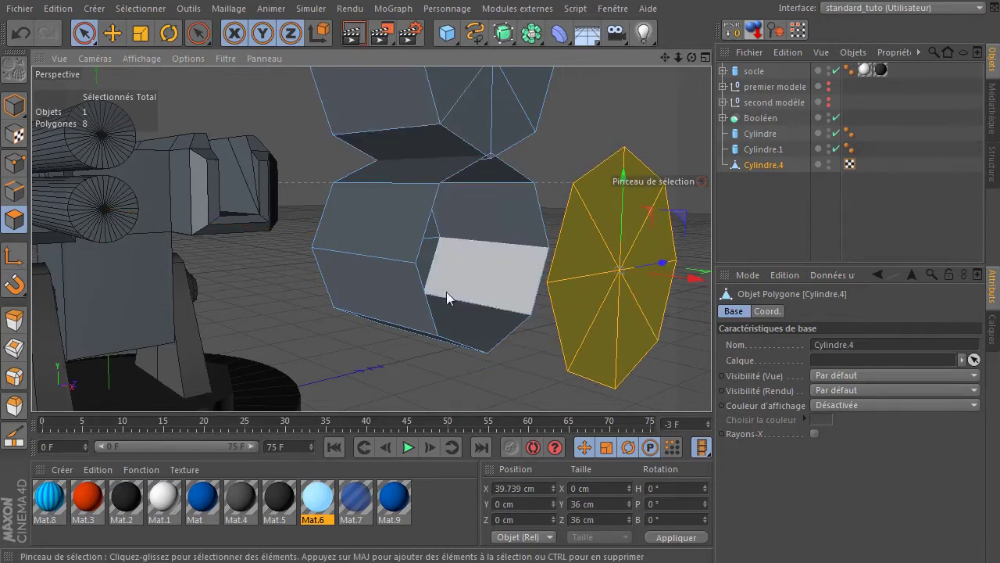
{"action": "left_click", "coordinate": [22, 33]}
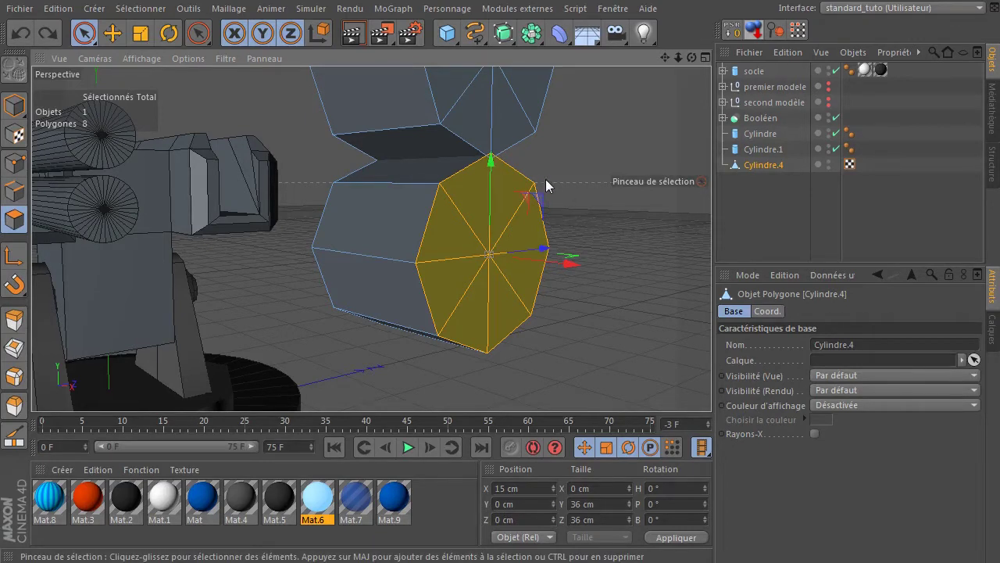
- Select all points of the merged octagonal object and weld its duplicate points with Optimiser
{"action": "scroll", "coordinate": [545, 179], "scroll_direction": "up", "scroll_amount": 4}
{"action": "left_click_drag", "start_coordinate": [692, 57], "coordinate": [231, 192]}
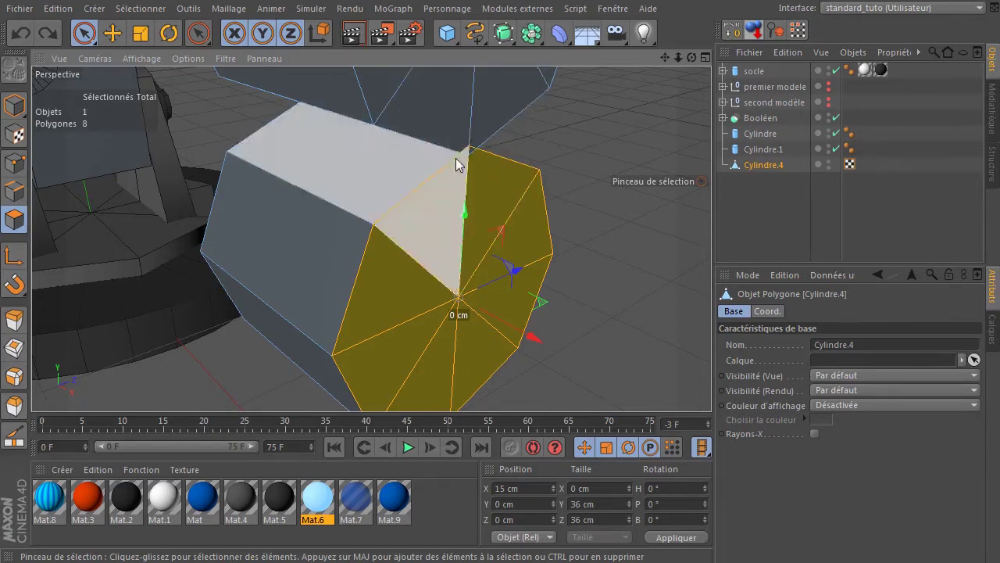
{"action": "left_click", "coordinate": [79, 38]}
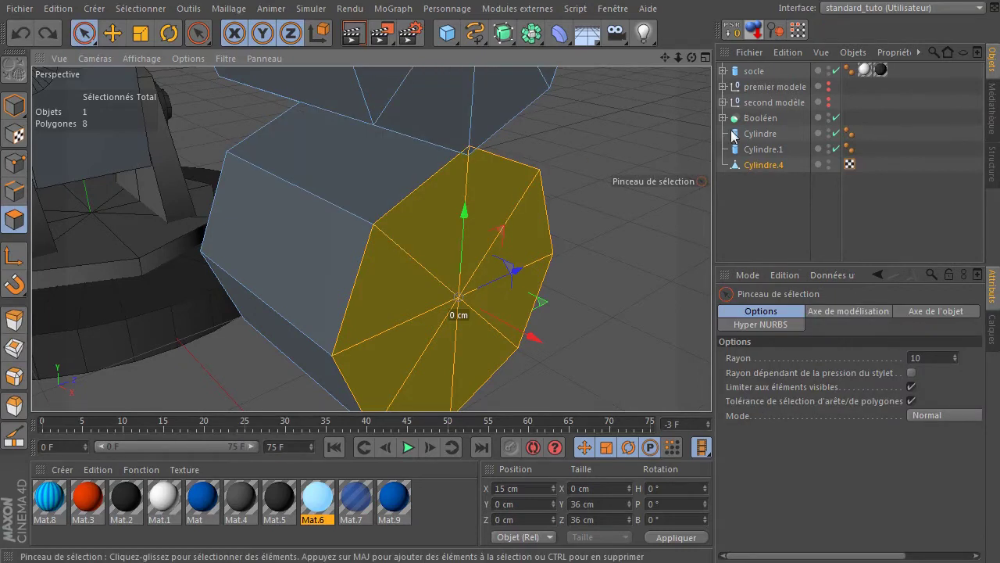
{"action": "left_click", "coordinate": [604, 145]}
{"action": "left_click", "coordinate": [656, 126]}
{"action": "key", "text": "ctrl+a"}
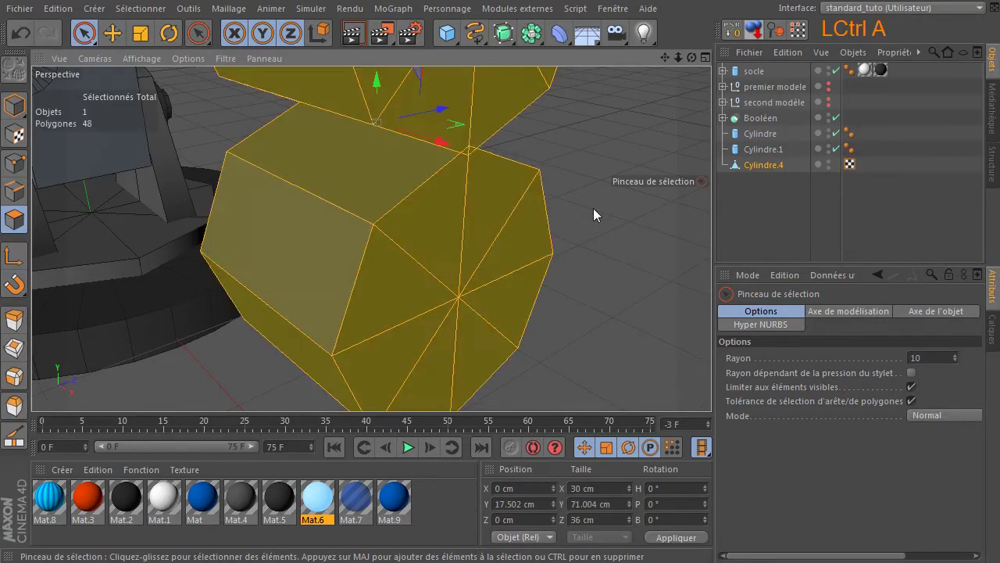
{"action": "left_click", "coordinate": [15, 163]}
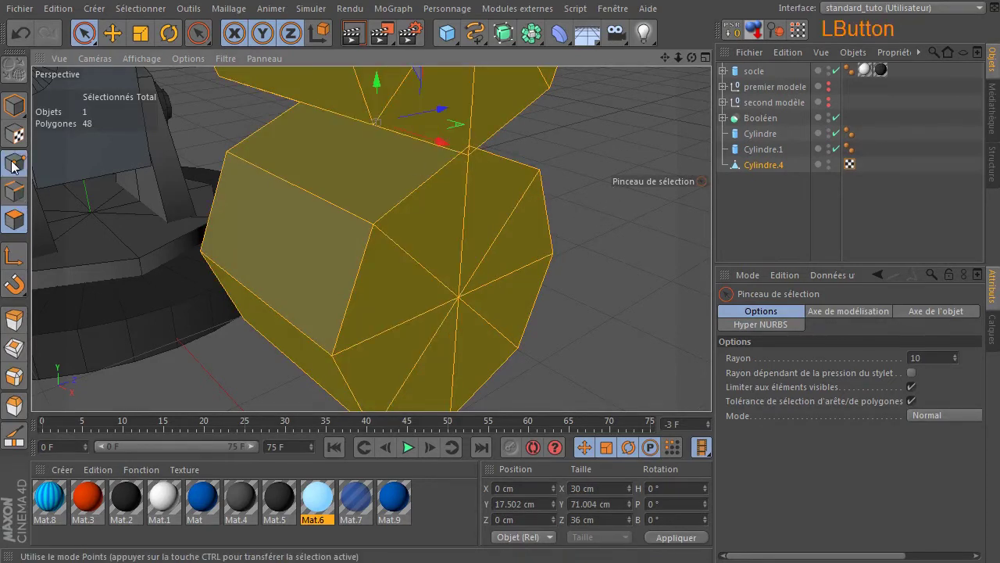
{"action": "key", "text": "ctrl+a"}
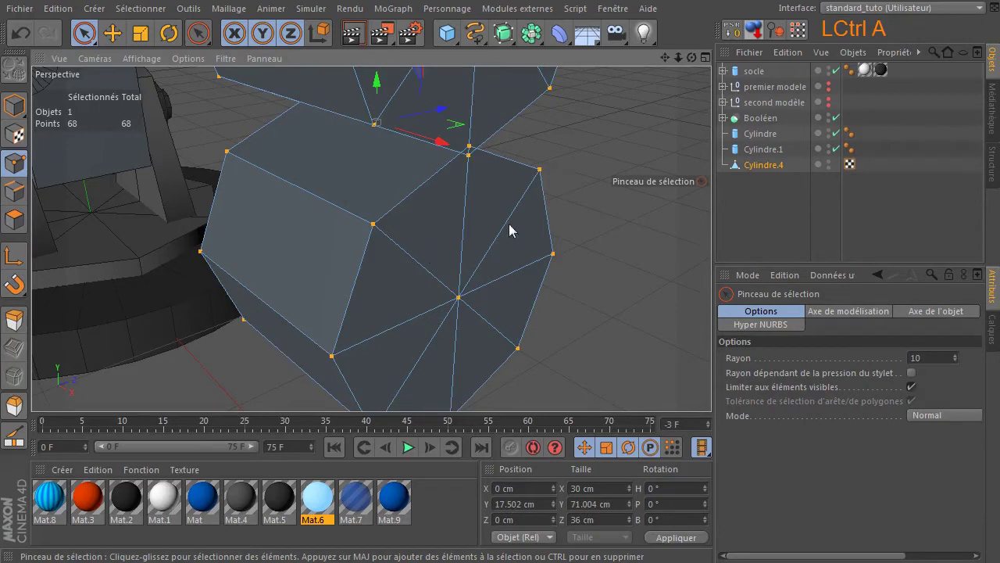
{"action": "right_click", "coordinate": [562, 86]}
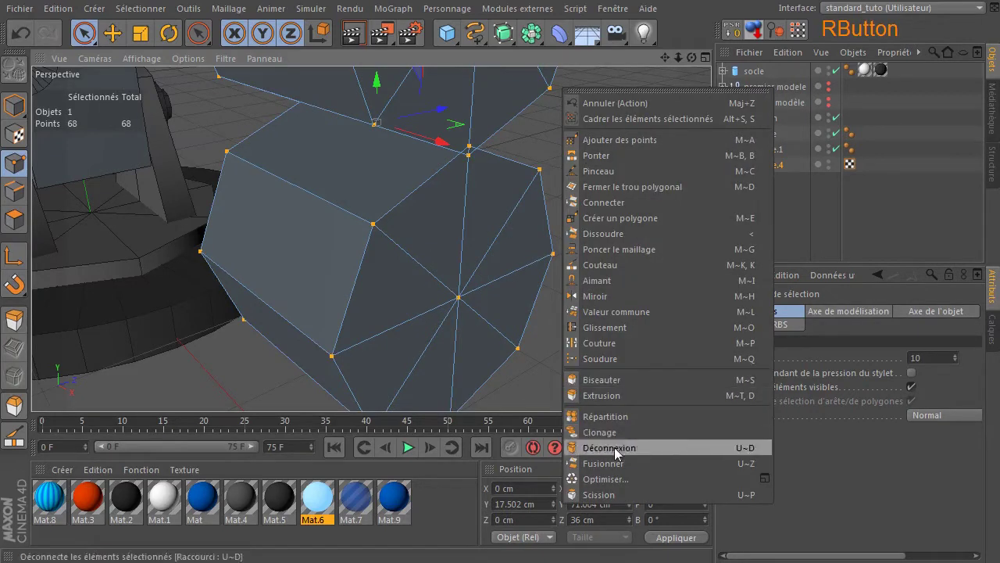
{"action": "left_click", "coordinate": [602, 481]}
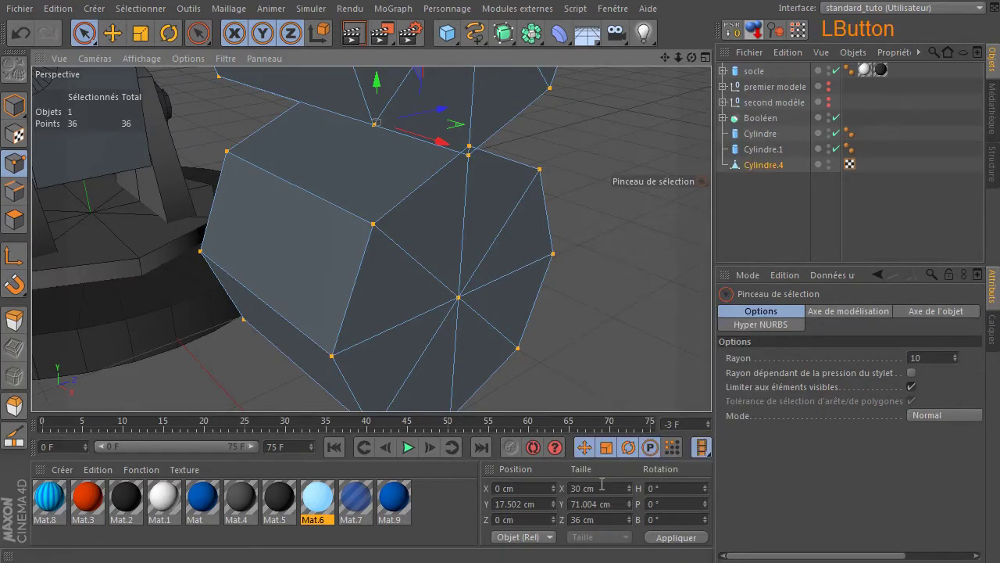
{"action": "left_click", "coordinate": [645, 309]}
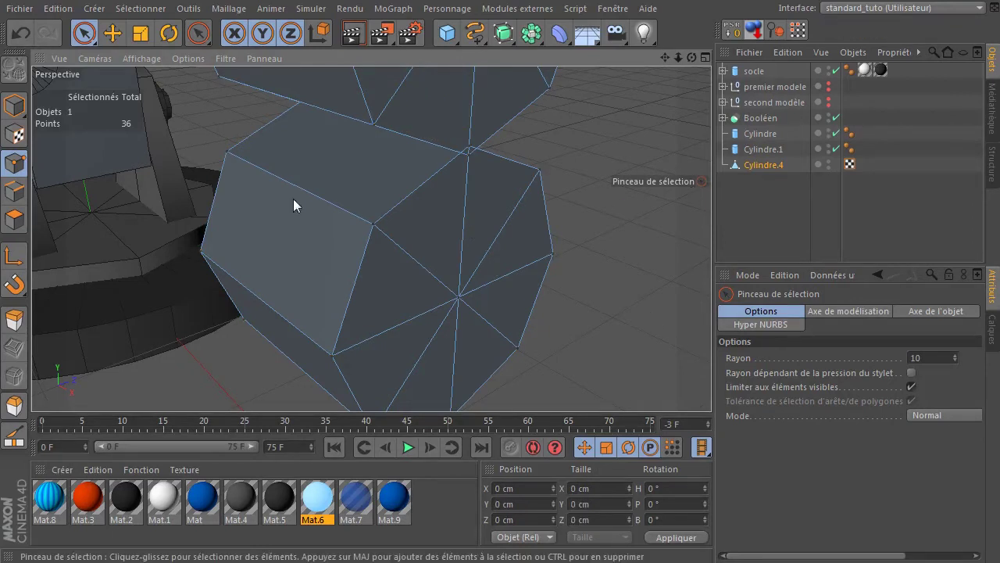
- Test the optimised mesh by moving the lower shape's eight end-cap polygons outward to X 34.75 cm, and undo the move
{"action": "left_click", "coordinate": [14, 219]}
{"action": "left_click", "coordinate": [603, 191]}
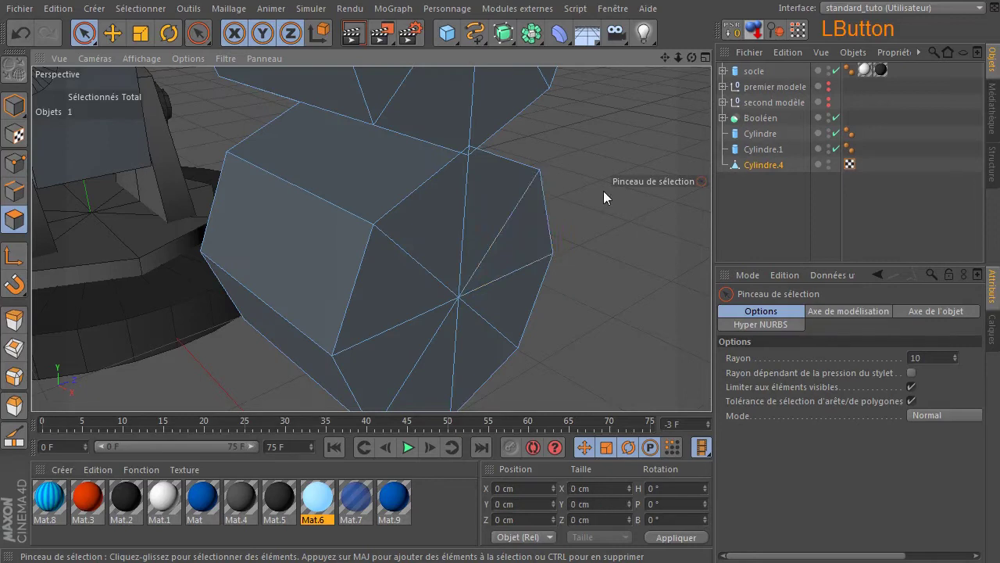
{"action": "left_click_drag", "start_coordinate": [531, 241], "coordinate": [438, 329]}
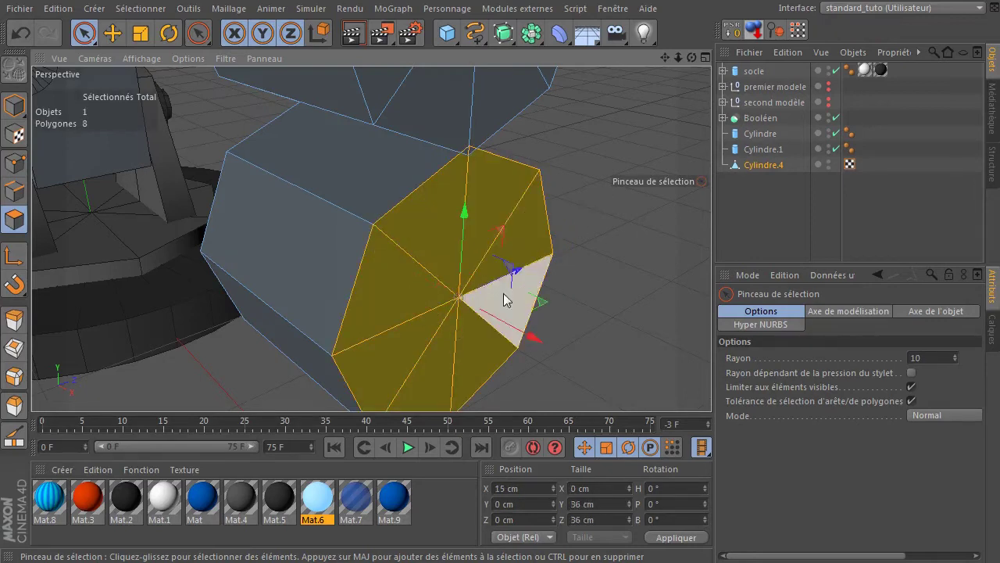
{"action": "left_click", "coordinate": [536, 331]}
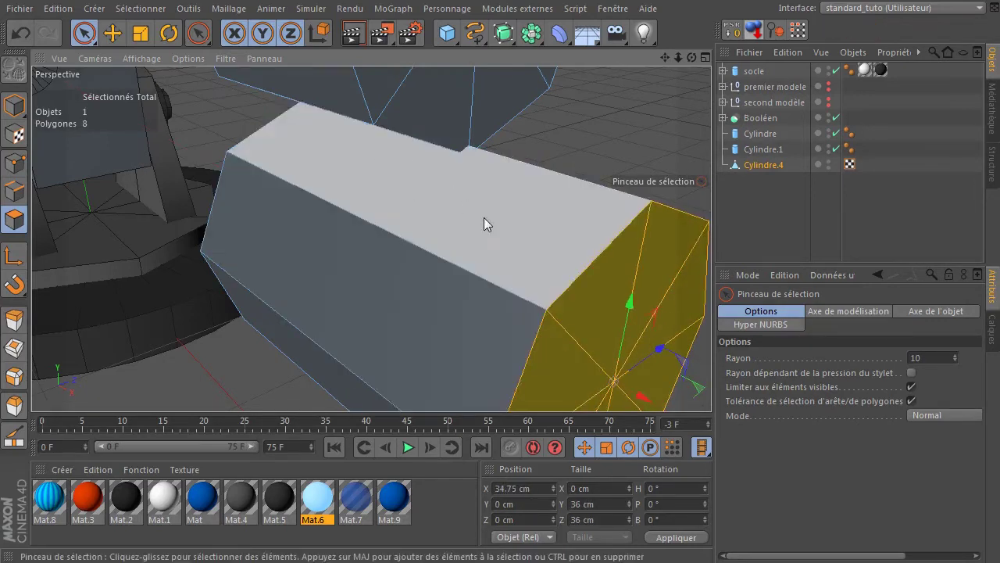
{"action": "key", "text": "ctrl+z"}
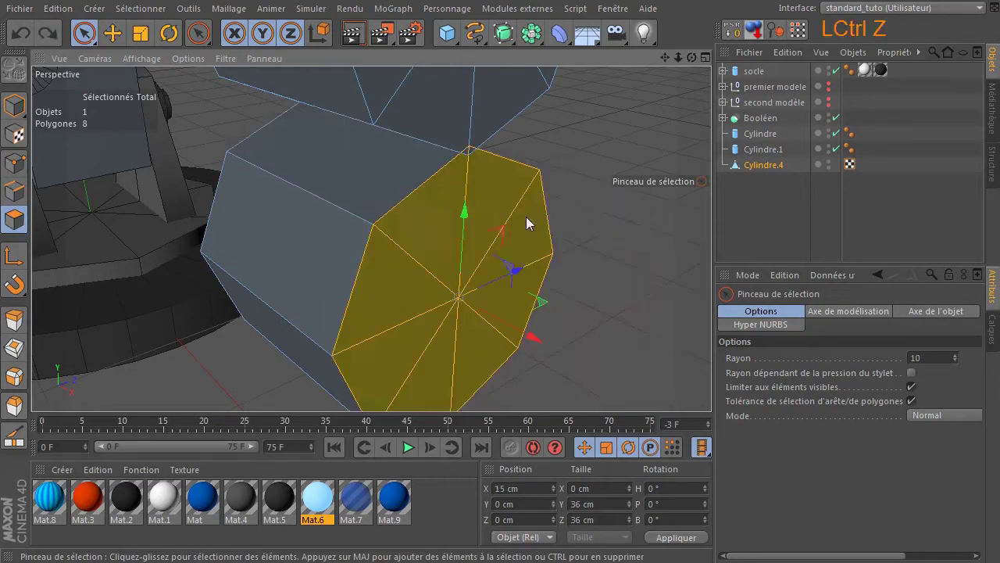
- Try to select both points at the corner where the two octagonal shapes cross, and clear the selection
{"action": "left_click", "coordinate": [588, 121]}
{"action": "left_click", "coordinate": [14, 163]}
{"action": "left_click", "coordinate": [467, 160]}
{"action": "left_click", "coordinate": [470, 152]}
{"action": "left_click_drag", "start_coordinate": [691, 61], "coordinate": [617, 74]}
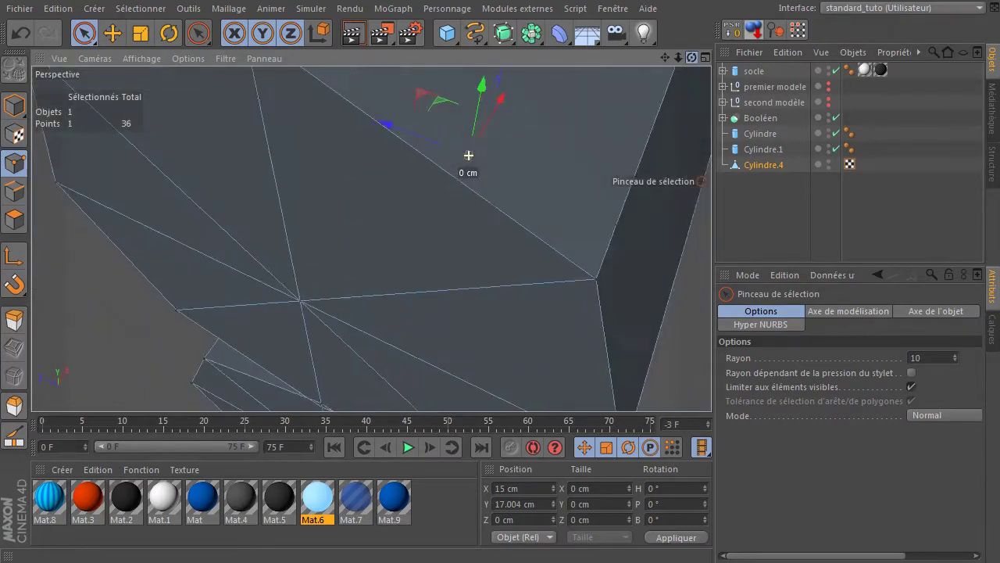
{"action": "left_click_drag", "start_coordinate": [678, 57], "coordinate": [672, 74]}
{"action": "left_click", "coordinate": [587, 160], "text": "shift"}
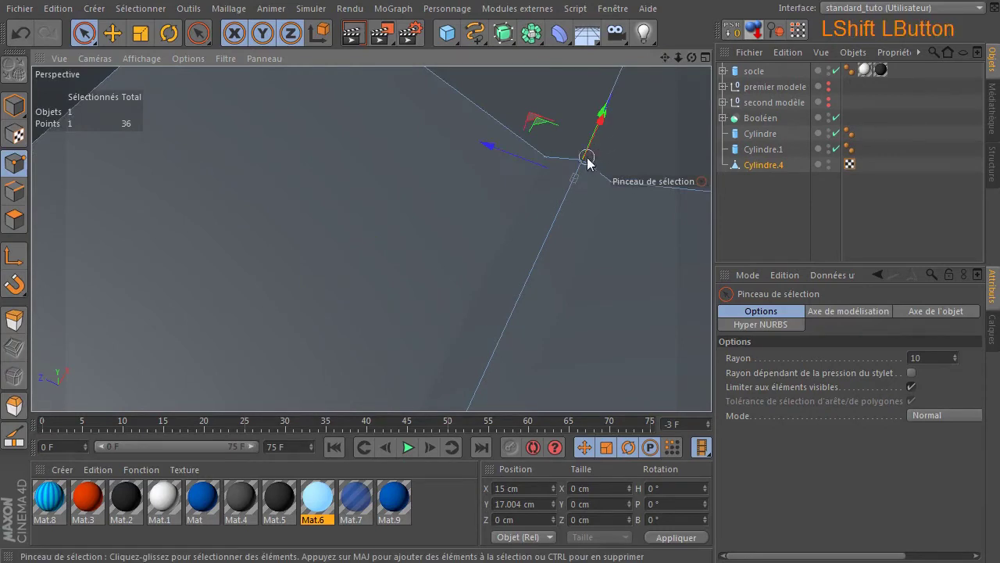
{"action": "mouse_move", "coordinate": [591, 163]}
{"action": "left_mouse_down"}
{"action": "mouse_move", "coordinate": [574, 178]}
{"action": "mouse_move", "coordinate": [582, 154]}
{"action": "left_mouse_up"}
{"action": "left_click", "coordinate": [581, 161]}
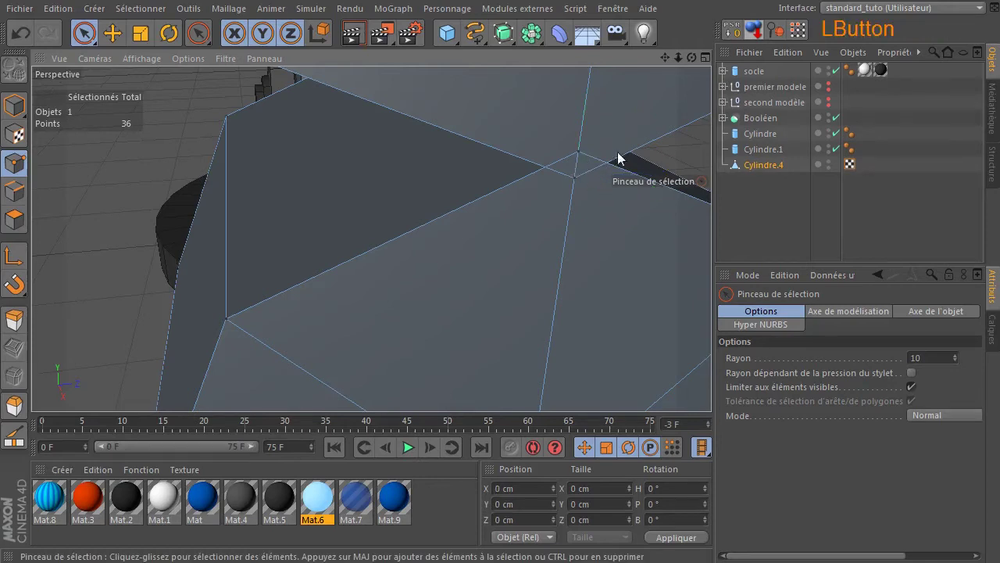
- Lower the top edge of the lower octagonal shape to Y 16.653 cm, away from the upper shape
{"action": "left_click_drag", "start_coordinate": [692, 57], "coordinate": [432, 338]}
{"action": "left_click", "coordinate": [14, 191]}
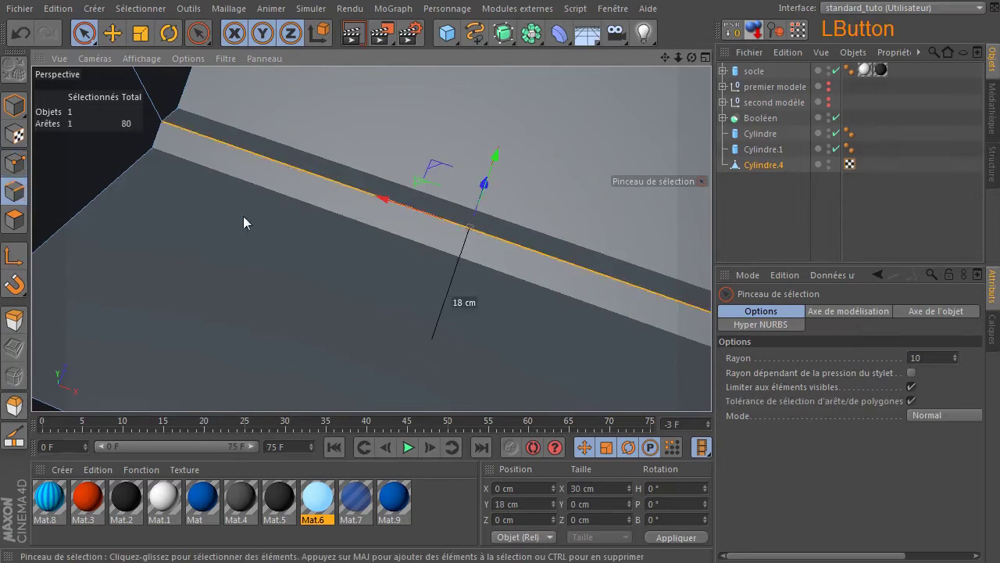
{"action": "left_click", "coordinate": [332, 179]}
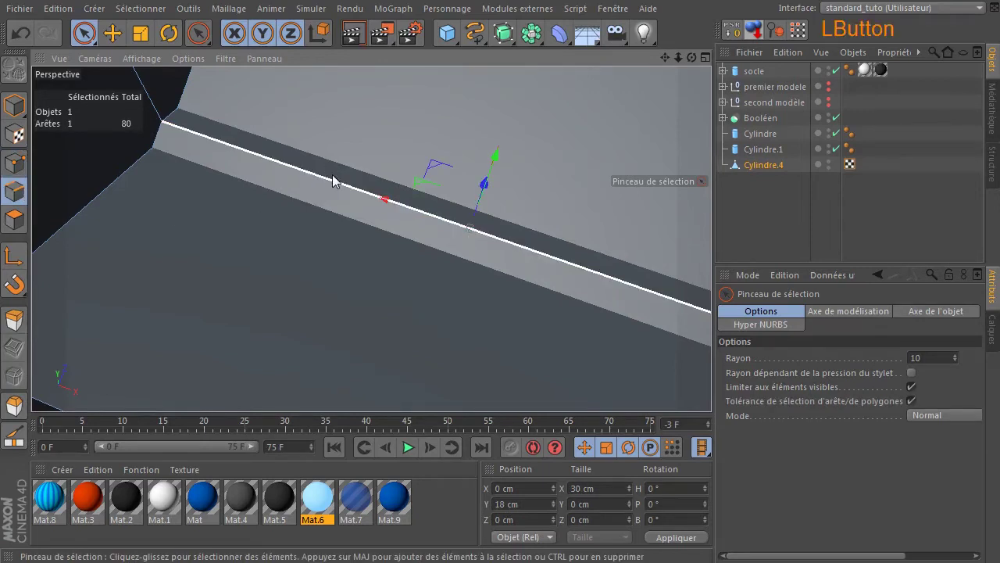
{"action": "left_click_drag", "start_coordinate": [679, 56], "coordinate": [382, 209]}
{"action": "scroll", "coordinate": [382, 209], "scroll_direction": "up", "scroll_amount": 3}
{"action": "left_click_drag", "start_coordinate": [415, 138], "coordinate": [415, 149]}
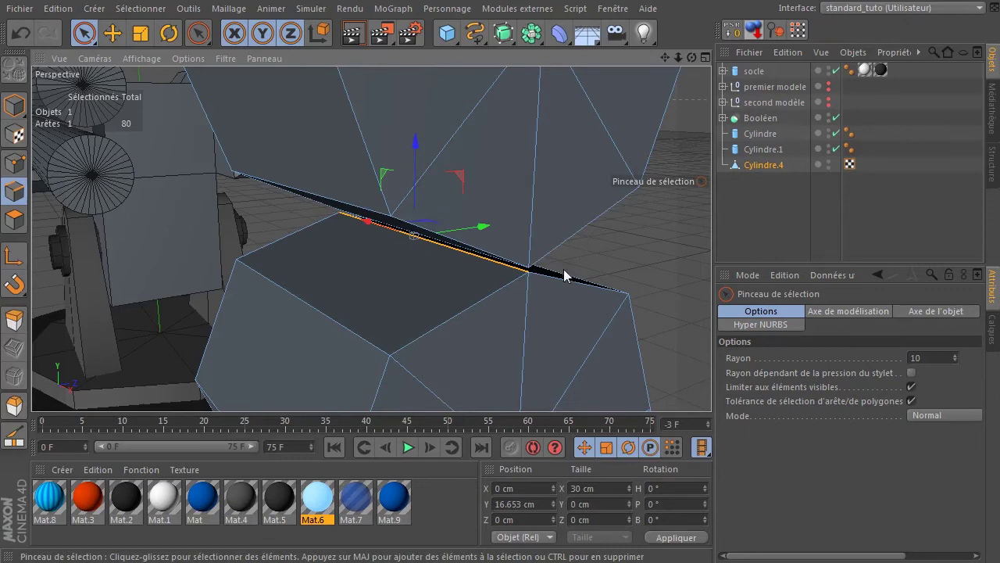
- Select the two neighbouring points at the end of the narrow gap between the shapes, and clear the selection
{"action": "left_click", "coordinate": [14, 162]}
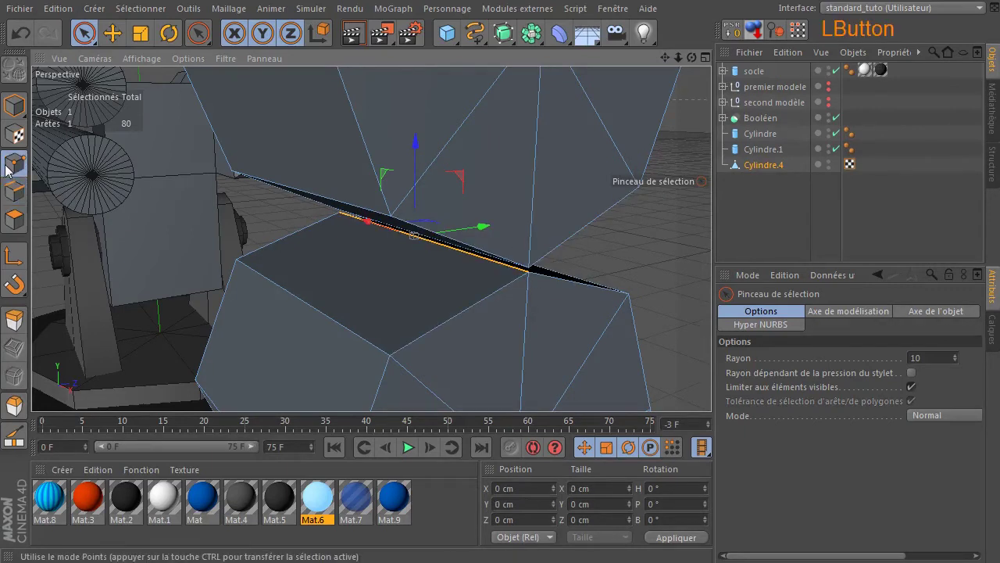
{"action": "scroll", "coordinate": [612, 292], "scroll_direction": "up", "scroll_amount": 2}
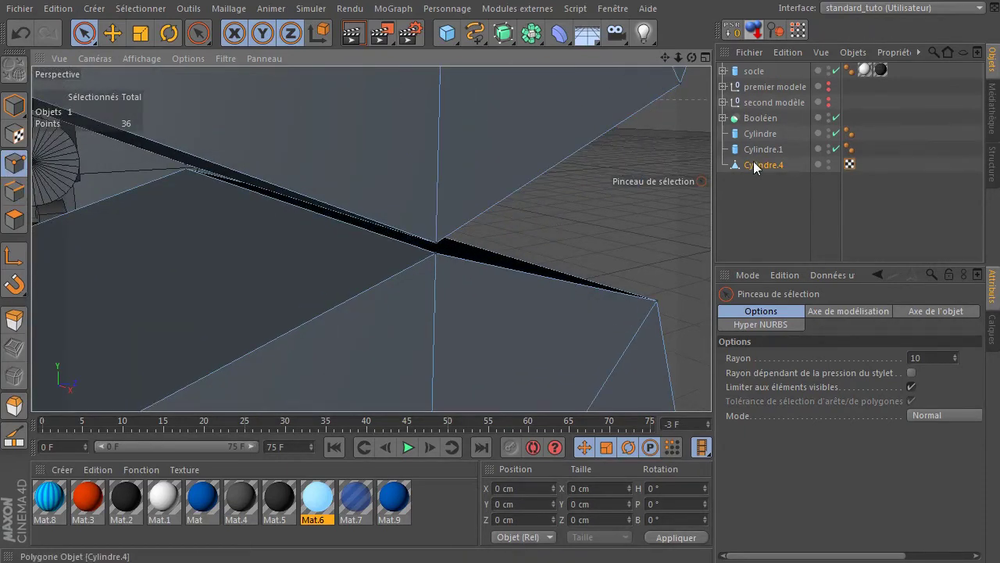
{"action": "mouse_move", "coordinate": [513, 173]}
{"action": "left_mouse_down"}
{"action": "mouse_move", "coordinate": [424, 214]}
{"action": "mouse_move", "coordinate": [434, 254]}
{"action": "mouse_move", "coordinate": [463, 269]}
{"action": "left_mouse_up"}
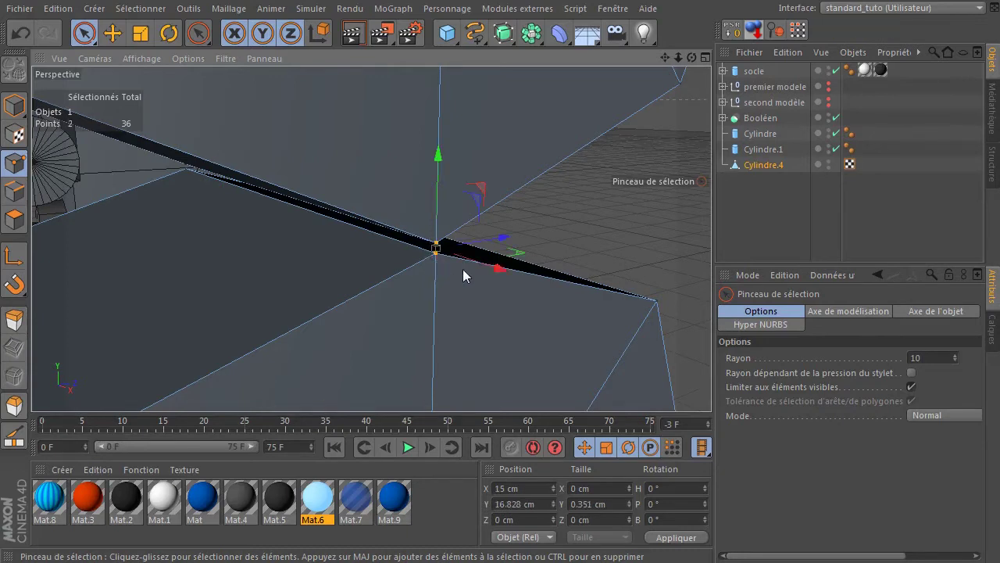
{"action": "mouse_move", "coordinate": [692, 60]}
{"action": "left_mouse_down"}
{"action": "mouse_move", "coordinate": [695, 67]}
{"action": "mouse_move", "coordinate": [683, 62]}
{"action": "left_mouse_up"}
{"action": "left_click", "coordinate": [604, 179]}
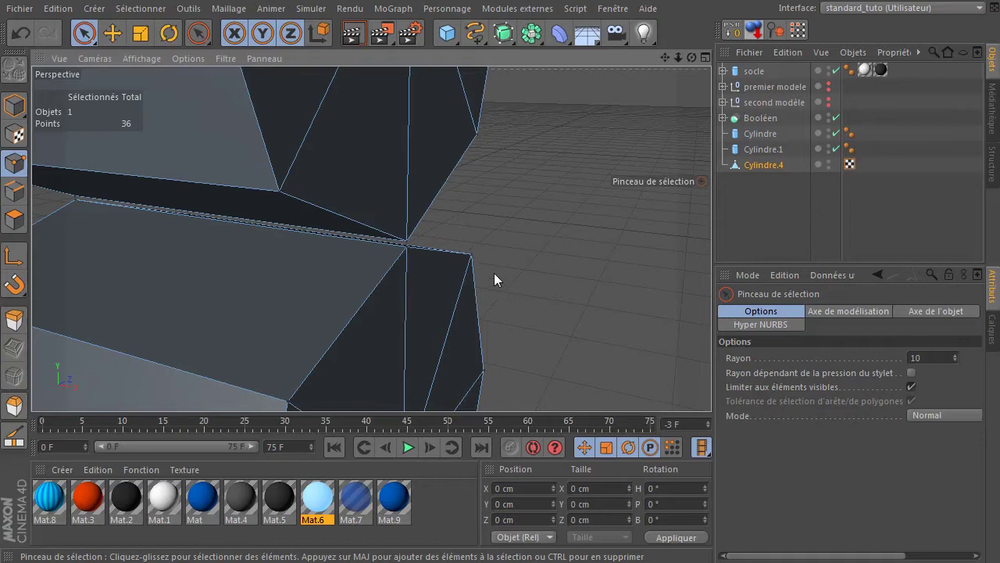
- Bridge the two polygons facing each other across the narrow gap on the first side of the octagonal shapes
{"action": "left_click", "coordinate": [14, 219]}
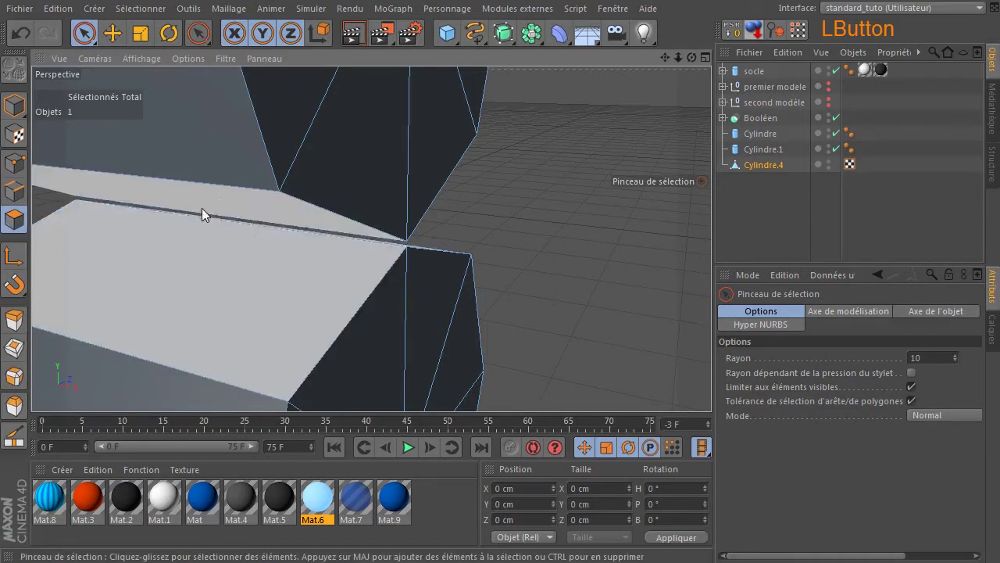
{"action": "left_click", "coordinate": [214, 201]}
{"action": "left_click", "coordinate": [229, 269], "text": "shift"}
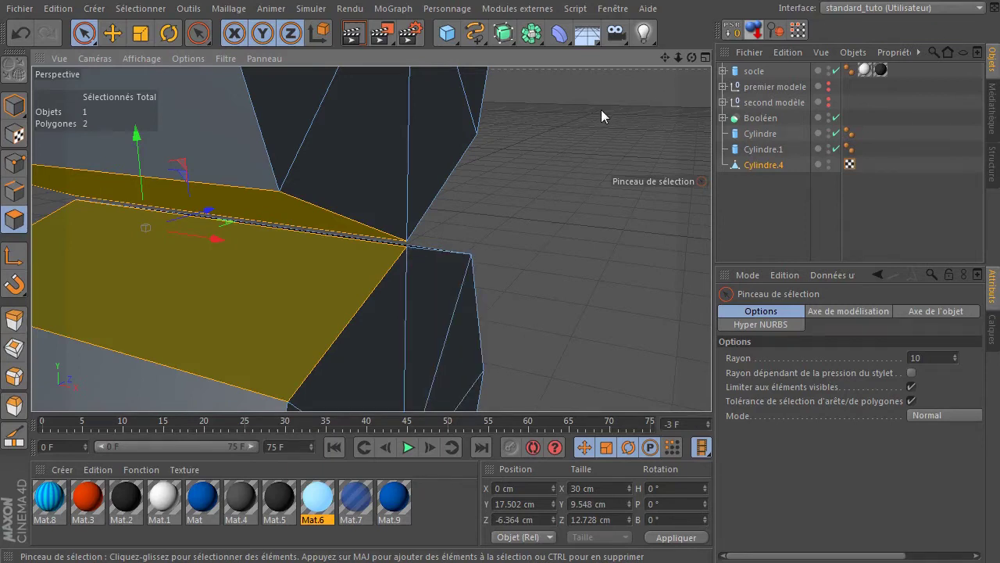
{"action": "key", "text": "b"}
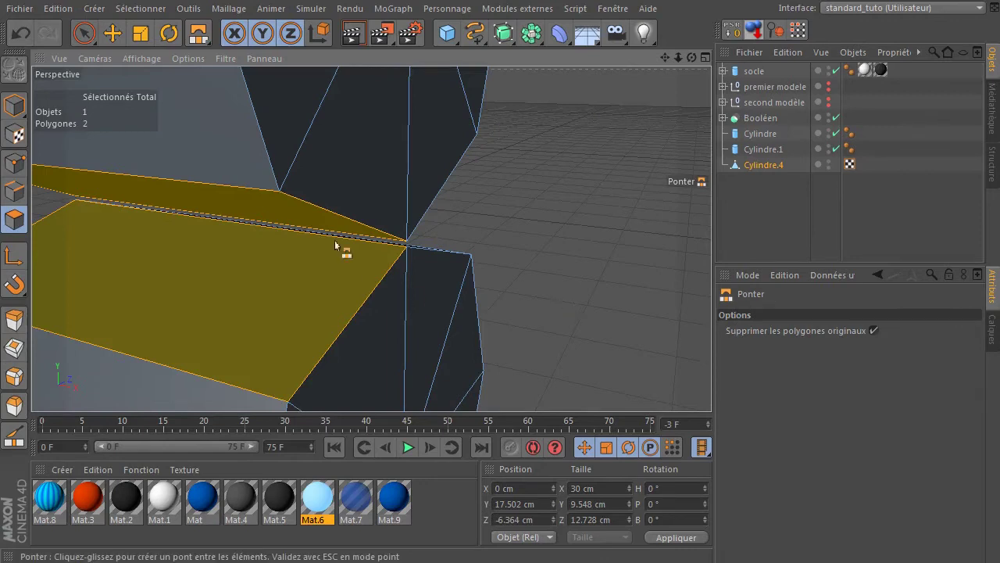
{"action": "left_click_drag", "start_coordinate": [283, 198], "coordinate": [289, 399]}
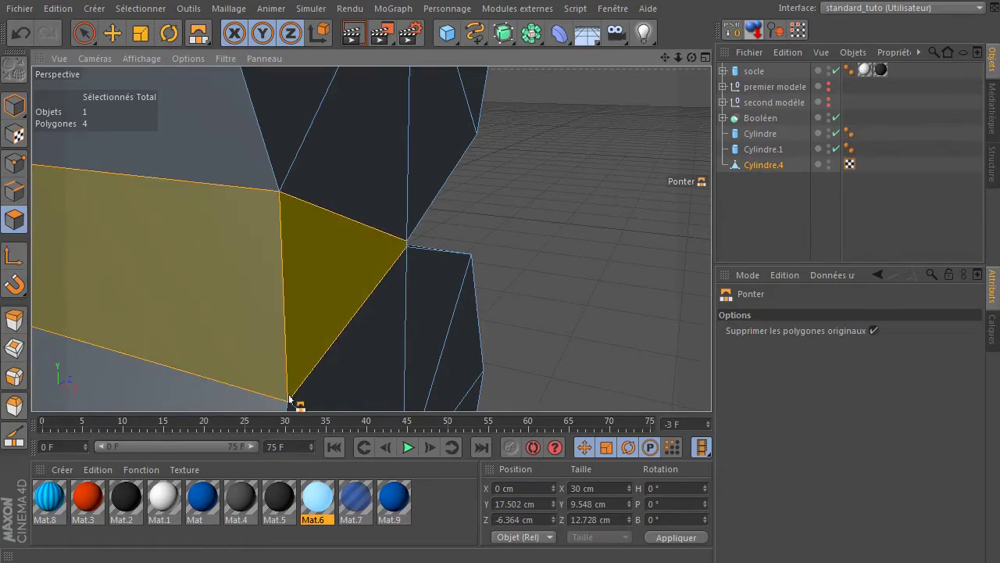
- Bridge the two facing polygons across the gap on the opposite side of the octagonal shapes, and clear the selection
{"action": "left_click_drag", "start_coordinate": [692, 57], "coordinate": [649, 71]}
{"action": "left_click_drag", "start_coordinate": [145, 228], "coordinate": [623, 96]}
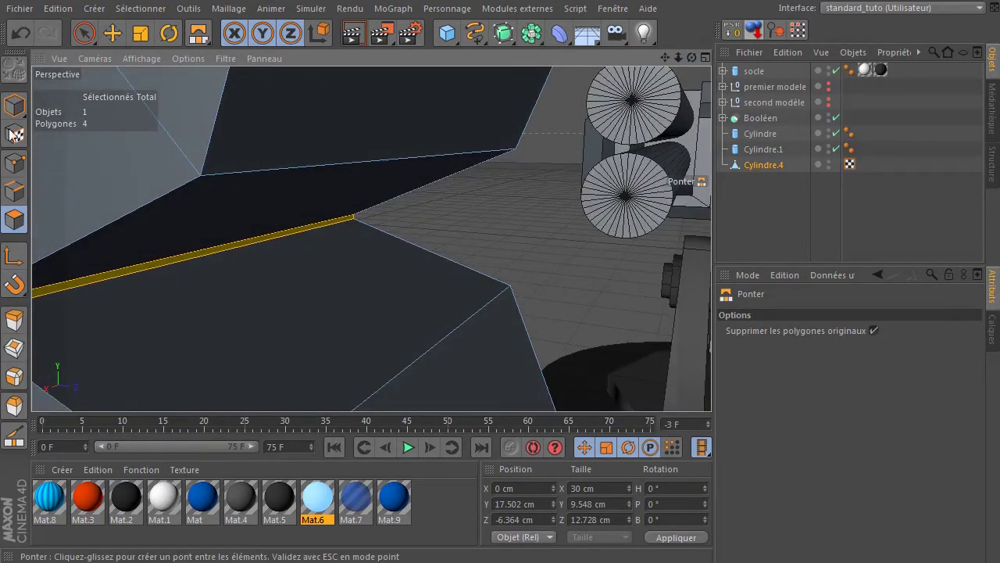
{"action": "left_click", "coordinate": [84, 33]}
{"action": "left_click", "coordinate": [263, 191]}
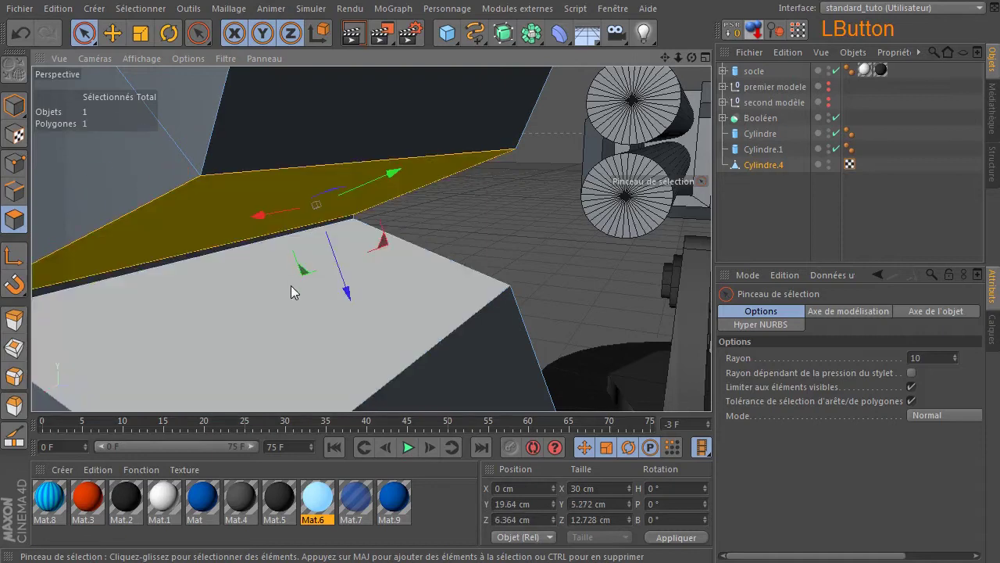
{"action": "left_click", "coordinate": [261, 305], "text": "shift"}
{"action": "key", "text": "b"}
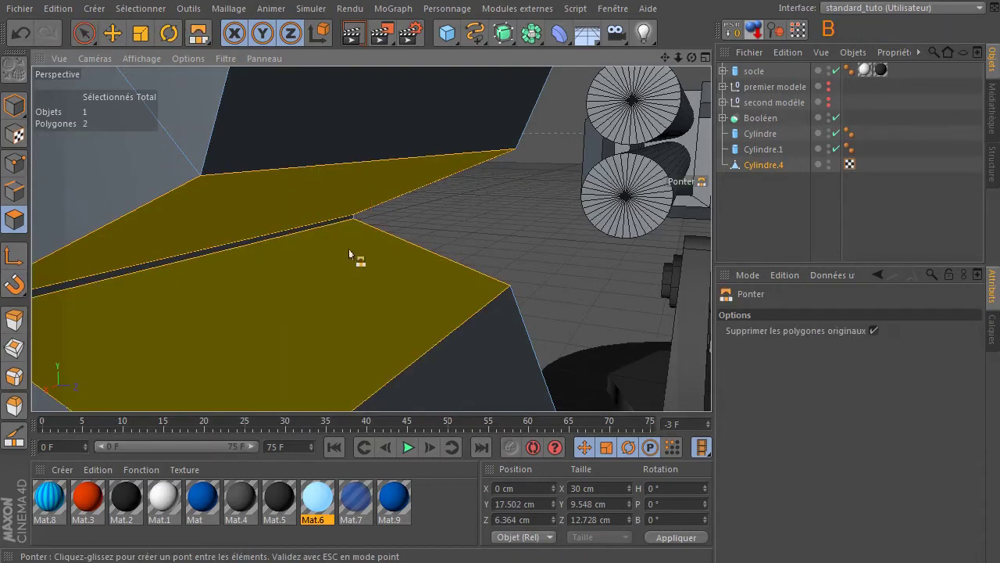
{"action": "left_click_drag", "start_coordinate": [513, 154], "coordinate": [529, 201]}
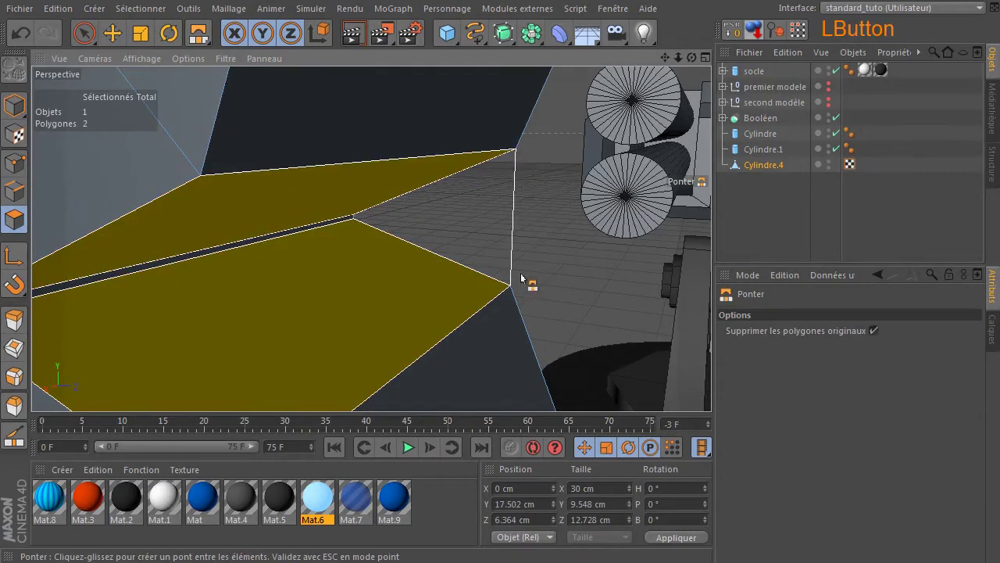
{"action": "left_click_drag", "start_coordinate": [521, 277], "coordinate": [512, 288]}
{"action": "scroll", "coordinate": [273, 274], "scroll_direction": "down", "scroll_amount": 3}
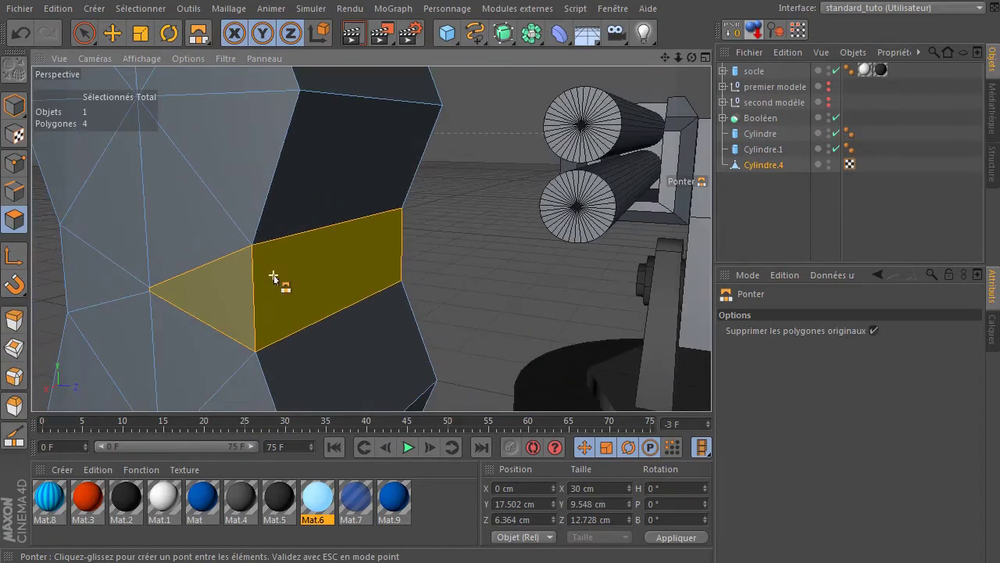
{"action": "left_click", "coordinate": [85, 33]}
{"action": "left_click", "coordinate": [435, 217]}
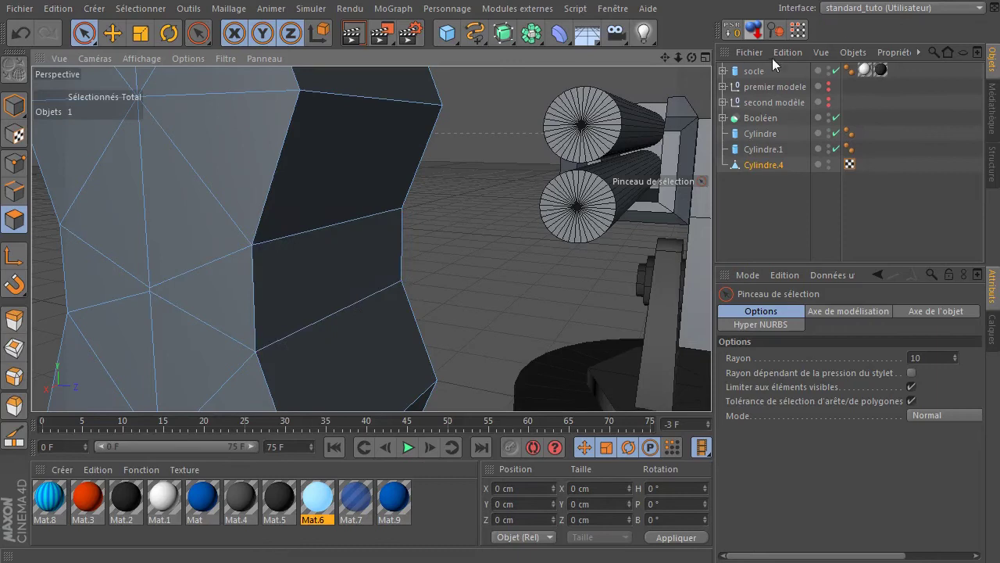
- Move the whole joined octagonal piece back along the twin barrels to X 185.532 cm, and deselect it
{"action": "left_click_drag", "start_coordinate": [691, 57], "coordinate": [143, 69]}
{"action": "left_click", "coordinate": [14, 105]}
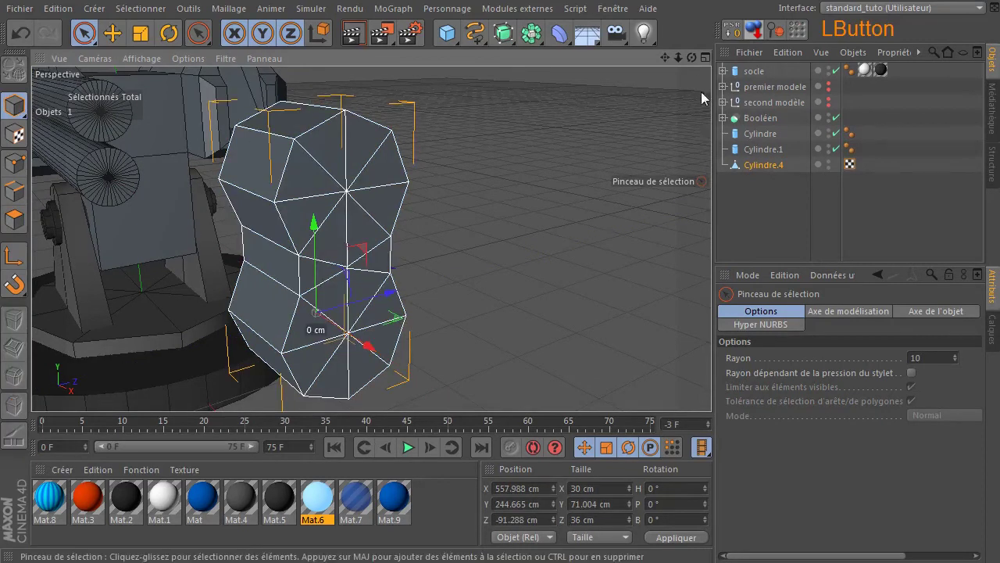
{"action": "left_click_drag", "start_coordinate": [683, 60], "coordinate": [651, 97]}
{"action": "left_click_drag", "start_coordinate": [700, 289], "coordinate": [375, 271]}
{"action": "left_click_drag", "start_coordinate": [669, 59], "coordinate": [435, 262]}
{"action": "left_click", "coordinate": [507, 162]}
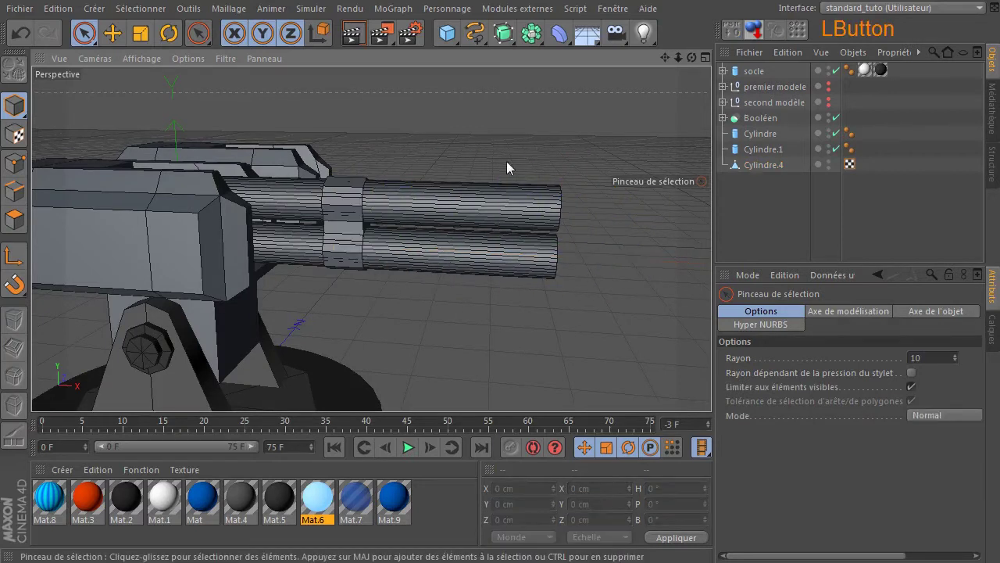
- Render the view from the side and from a close front angle to check the collar around the barrels
{"action": "left_click", "coordinate": [352, 33]}
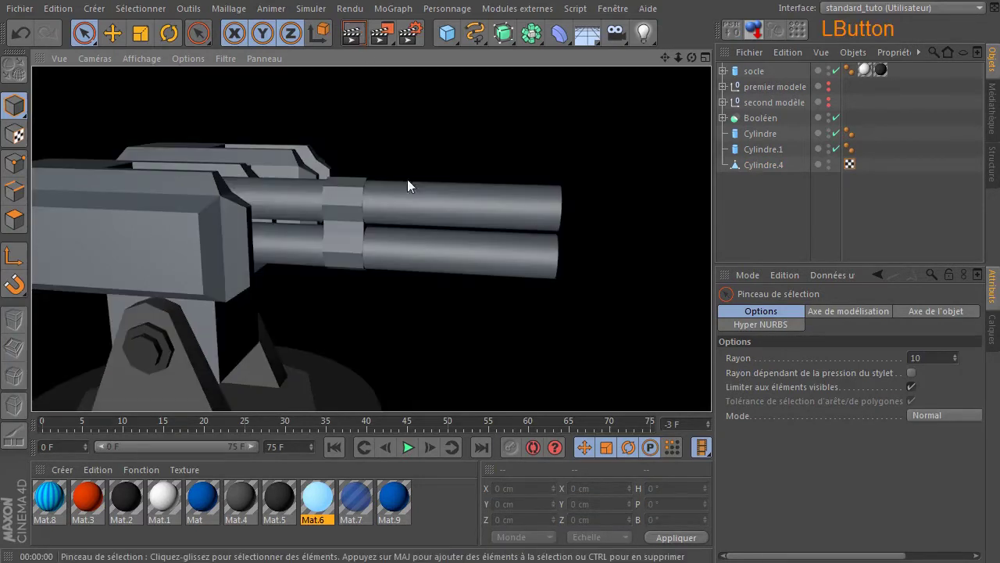
{"action": "left_click_drag", "start_coordinate": [692, 58], "coordinate": [404, 176]}
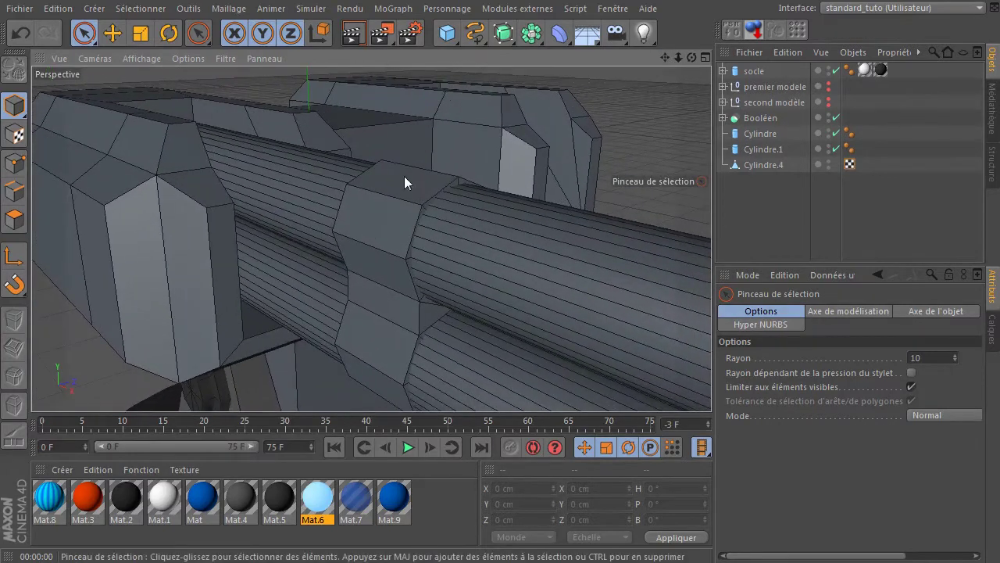
{"action": "left_click", "coordinate": [353, 33]}
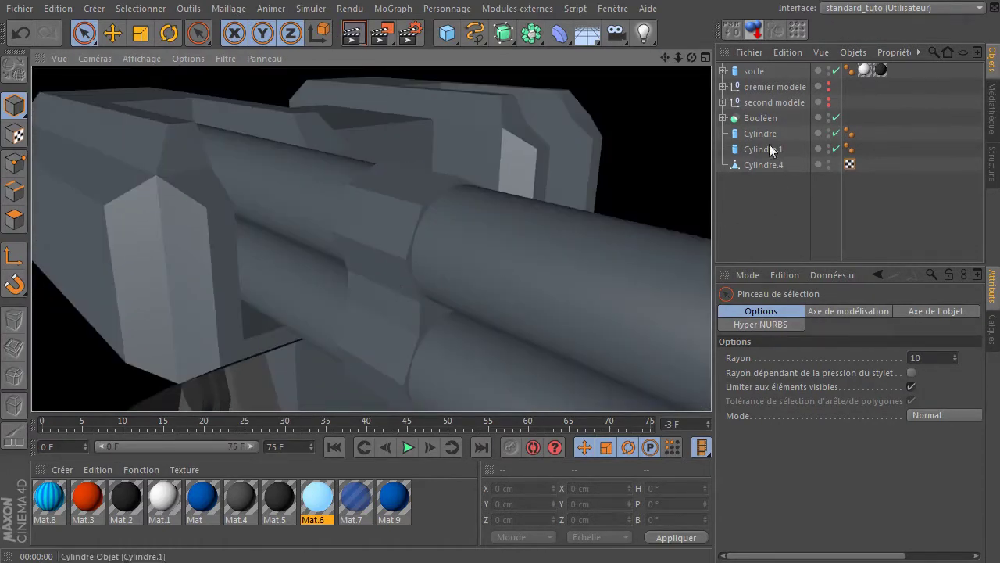
- Select all polygons of the joined collar and move them outward along their normals by 1.725 cm
{"action": "left_click", "coordinate": [769, 166]}
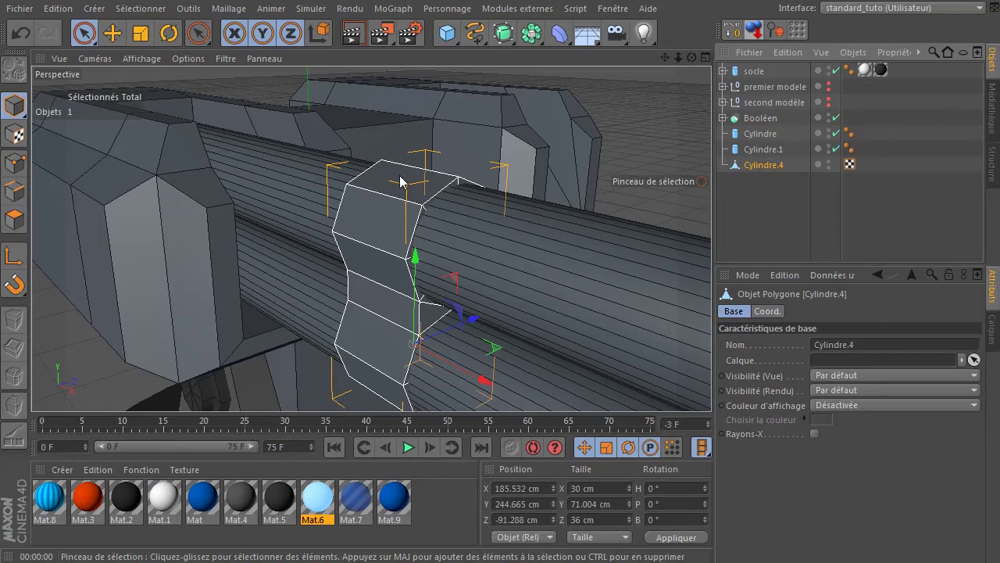
{"action": "left_click", "coordinate": [14, 220]}
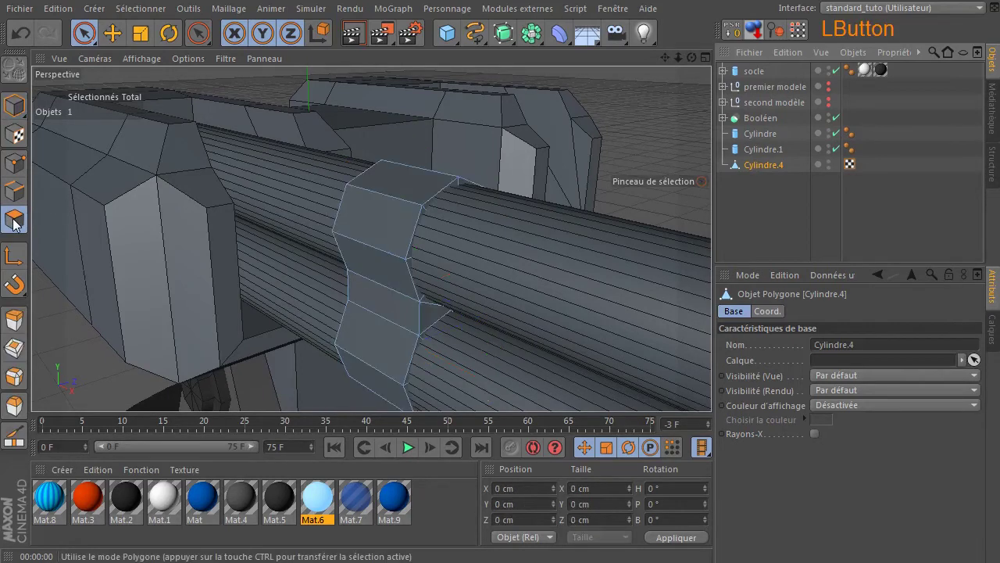
{"action": "key", "text": "ctrl+a"}
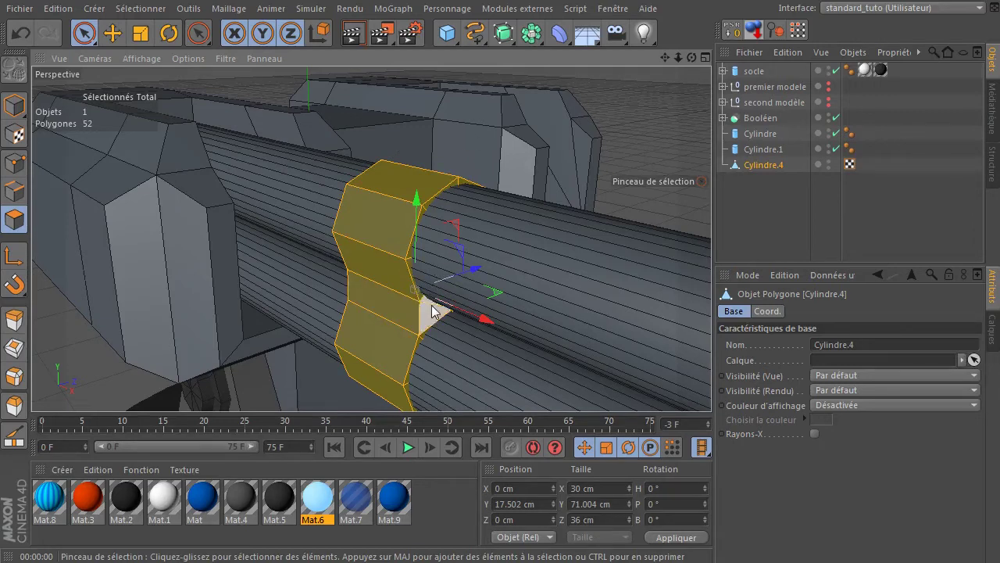
{"action": "scroll", "coordinate": [433, 309], "scroll_direction": "down", "scroll_amount": 2}
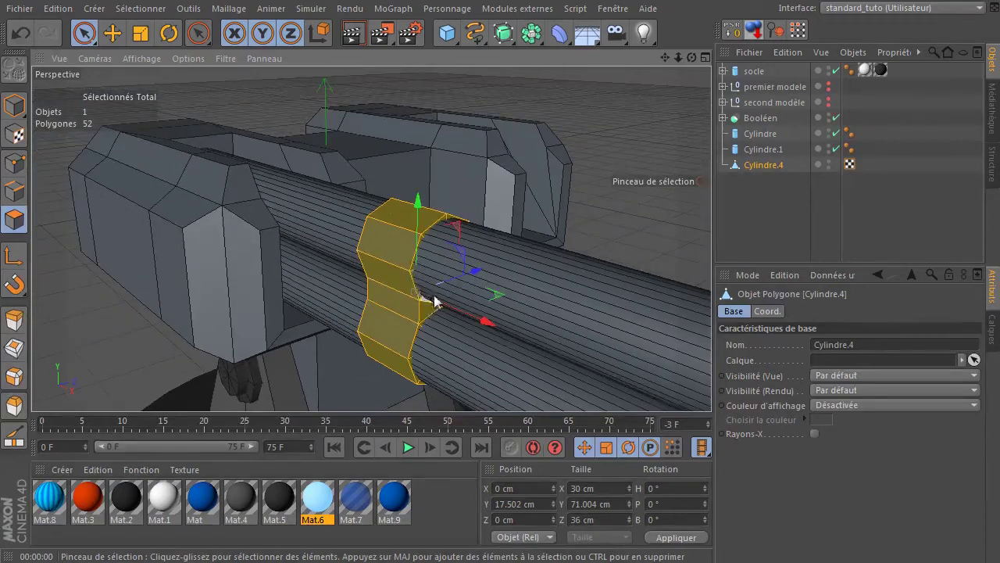
{"action": "mouse_move", "coordinate": [691, 58]}
{"action": "left_mouse_down"}
{"action": "mouse_move", "coordinate": [672, 59]}
{"action": "mouse_move", "coordinate": [691, 63]}
{"action": "left_mouse_up"}
{"action": "left_click", "coordinate": [228, 8]}
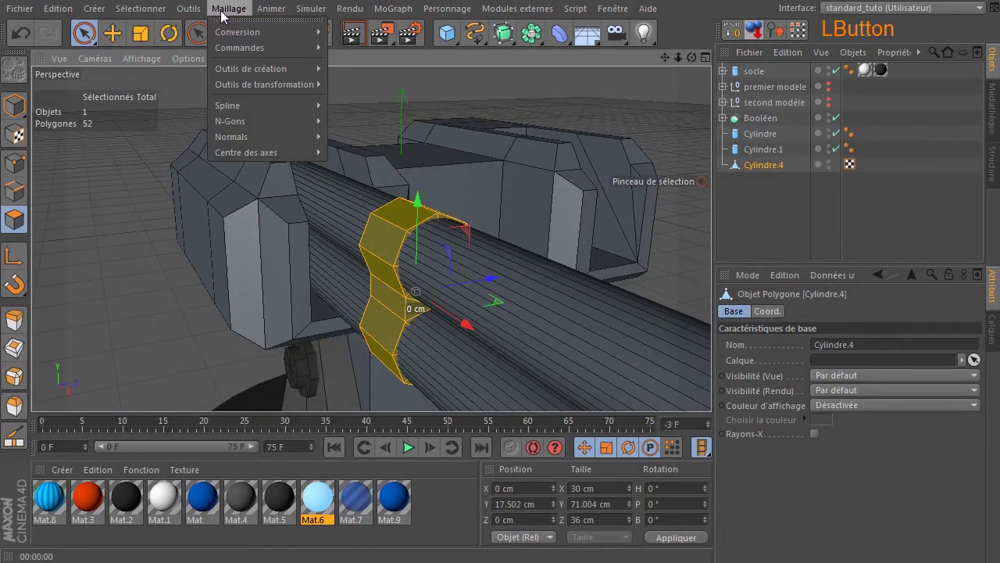
{"action": "mouse_move", "coordinate": [238, 83]}
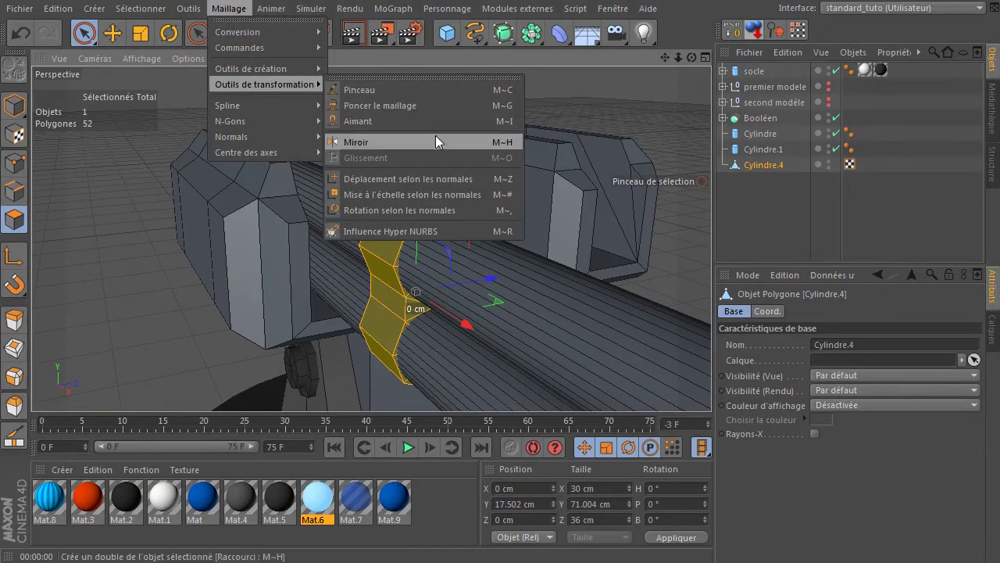
{"action": "left_click", "coordinate": [433, 181]}
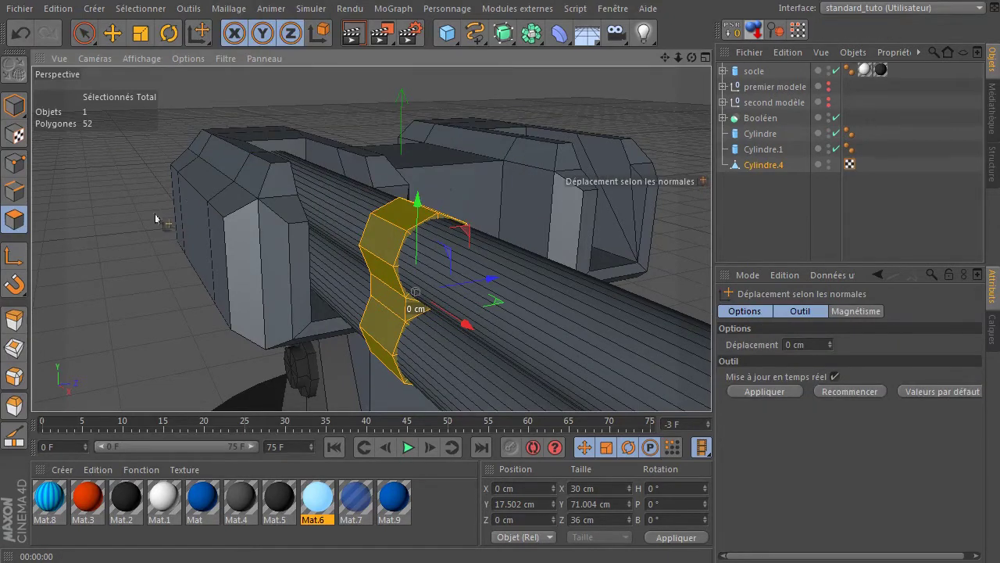
{"action": "left_click_drag", "start_coordinate": [121, 213], "coordinate": [139, 213]}
{"action": "left_click_drag", "start_coordinate": [416, 292], "coordinate": [416, 291]}
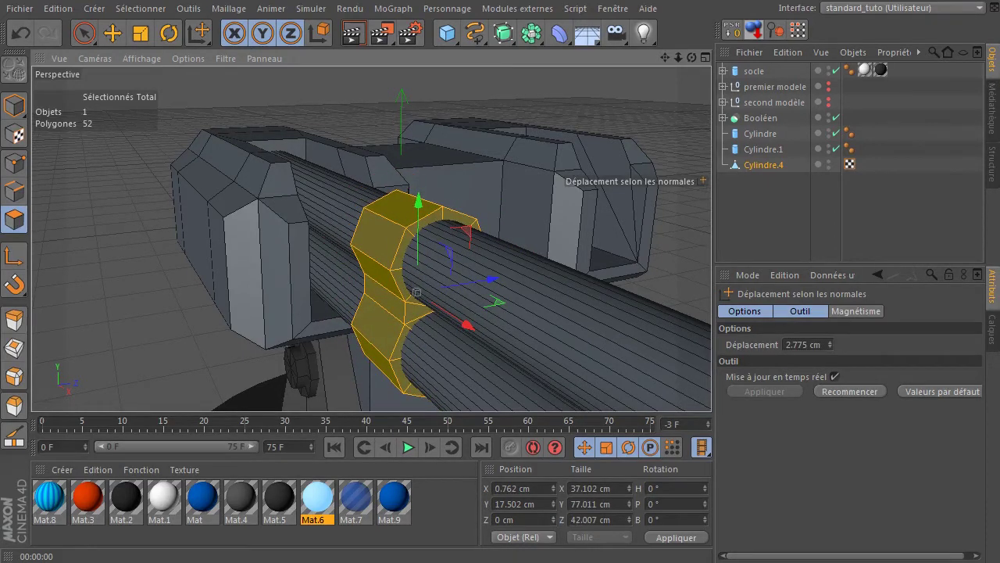
{"action": "left_click_drag", "start_coordinate": [416, 291], "coordinate": [416, 292]}
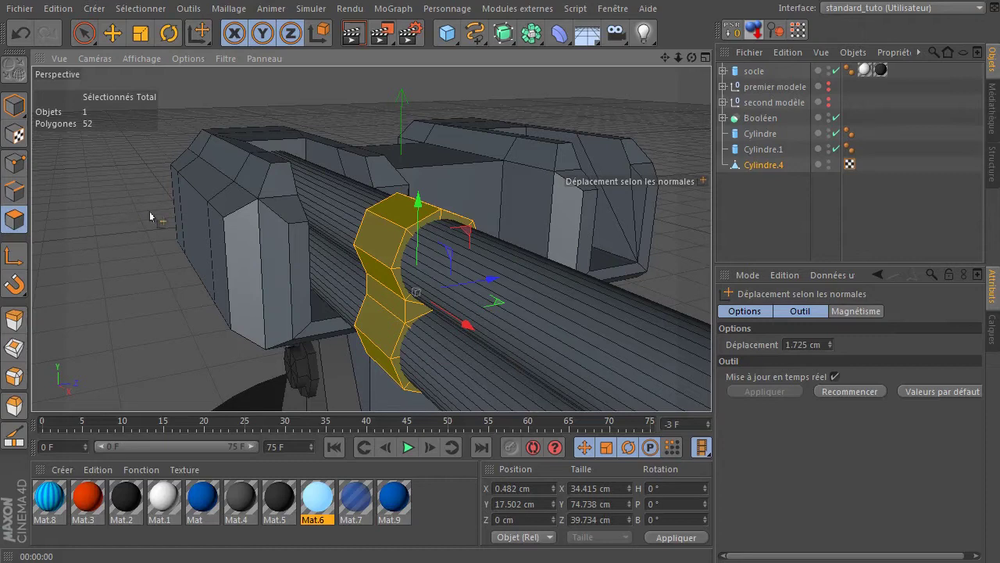
- Try scaling the collar's polygons up uniformly to a width of X 51.622 cm, and undo the scaling
{"action": "left_click", "coordinate": [140, 35]}
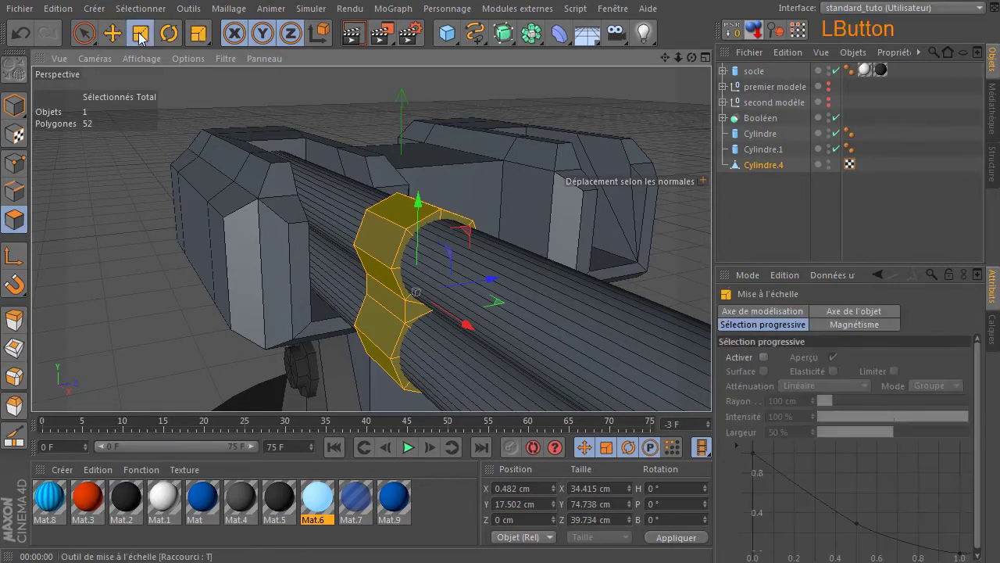
{"action": "left_click_drag", "start_coordinate": [95, 196], "coordinate": [480, 246]}
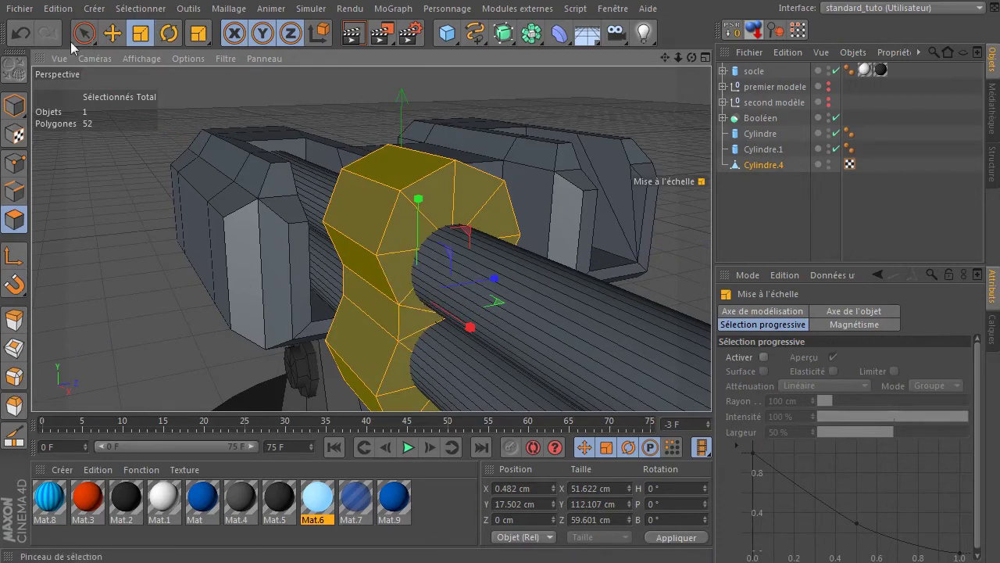
{"action": "left_click", "coordinate": [20, 33]}
{"action": "left_click", "coordinate": [228, 9]}
{"action": "mouse_move", "coordinate": [257, 86]}
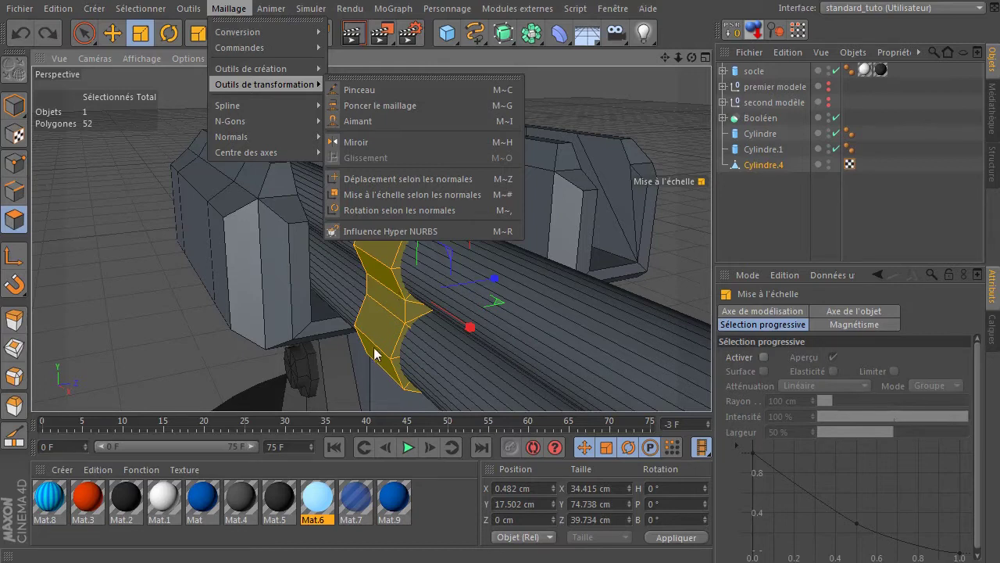
{"action": "left_click", "coordinate": [681, 27]}
- Examine the collar's fit on the twin barrels from several angles, clear its polygon selection, and review the whole turret
{"action": "left_click_drag", "start_coordinate": [692, 57], "coordinate": [331, 60]}
{"action": "left_click", "coordinate": [348, 39]}
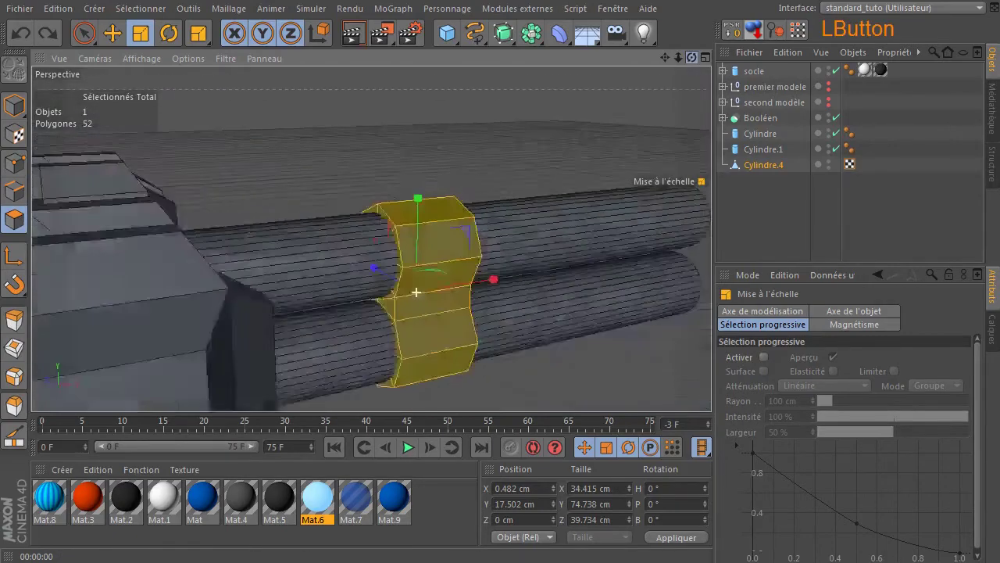
{"action": "left_click_drag", "start_coordinate": [418, 290], "coordinate": [416, 292], "text": "alt"}
{"action": "left_click_drag", "start_coordinate": [681, 61], "coordinate": [575, 80]}
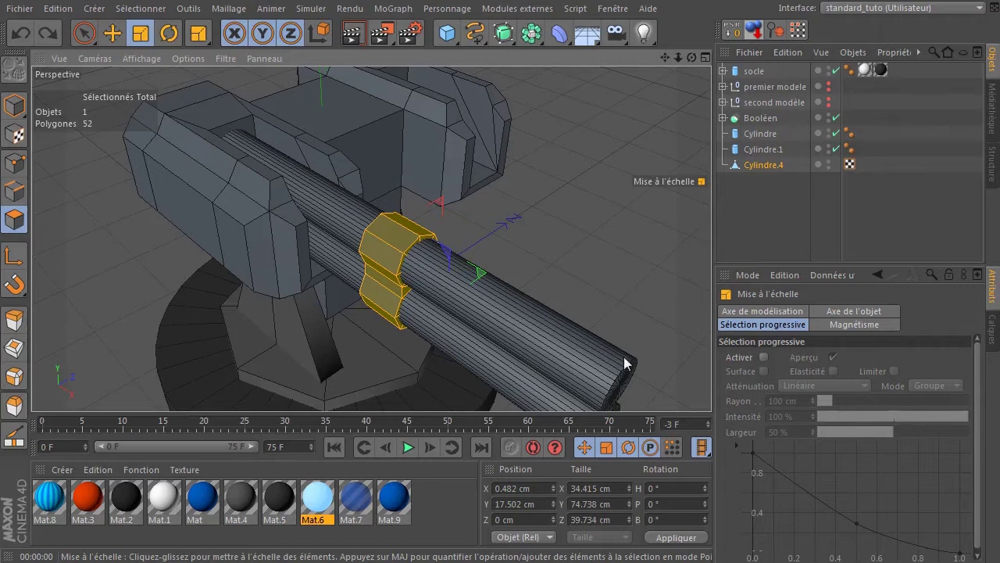
{"action": "left_click_drag", "start_coordinate": [680, 61], "coordinate": [705, 153]}
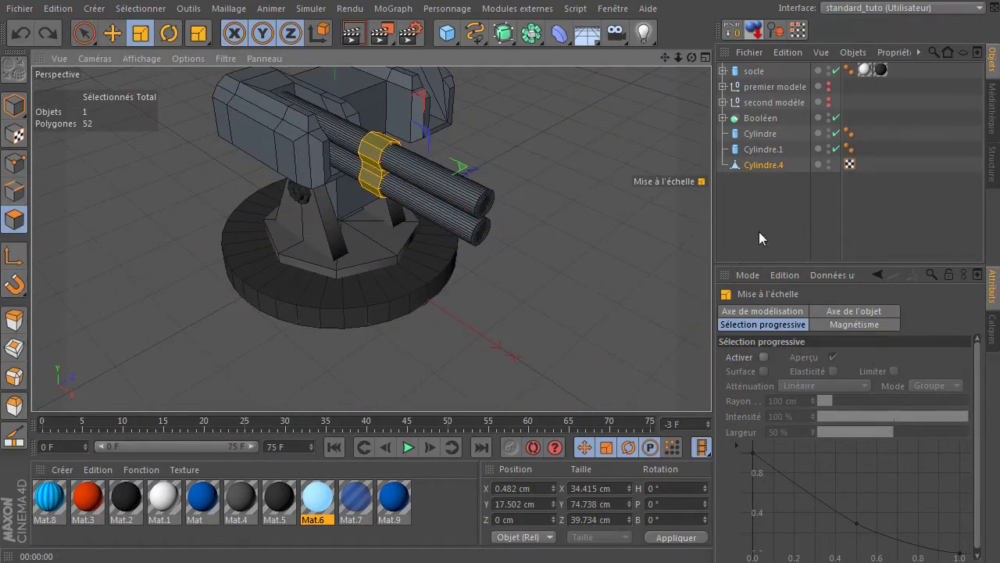
{"action": "left_click", "coordinate": [640, 141]}
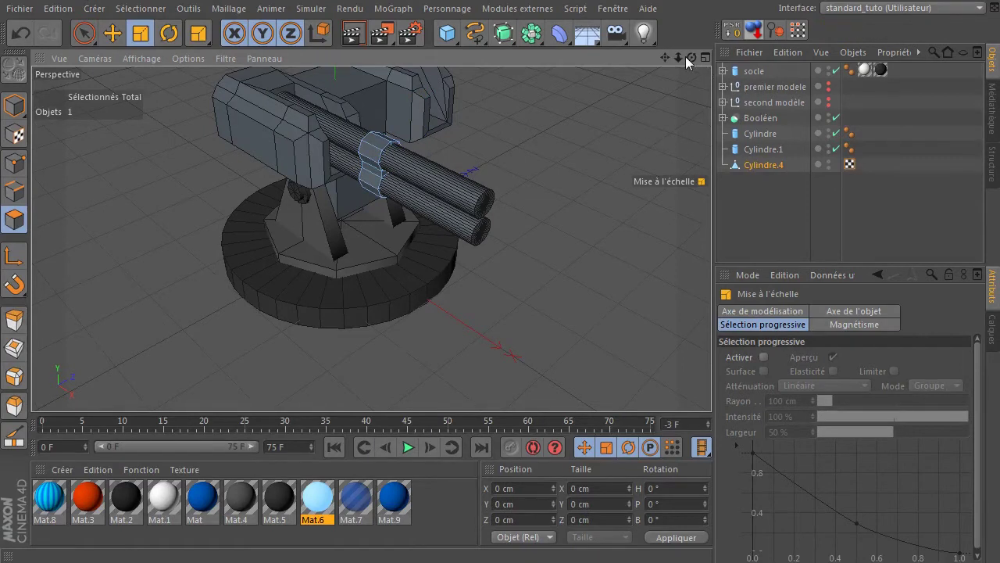
{"action": "left_click_drag", "start_coordinate": [692, 57], "coordinate": [675, 60]}
{"action": "left_click_drag", "start_coordinate": [380, 178], "coordinate": [526, 211]}
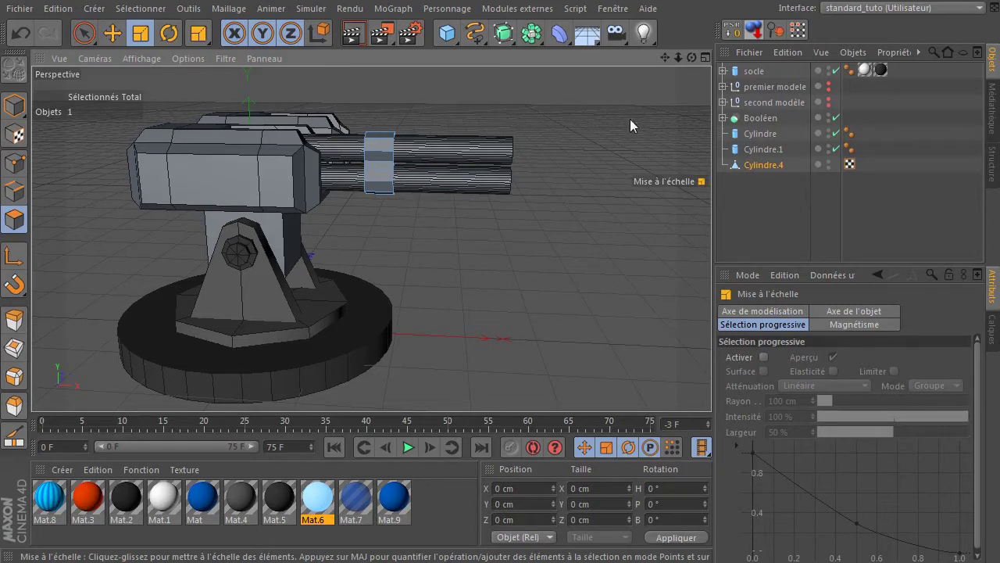
{"action": "left_click_drag", "start_coordinate": [692, 57], "coordinate": [625, 64]}
{"action": "left_click_drag", "start_coordinate": [380, 178], "coordinate": [407, 201]}
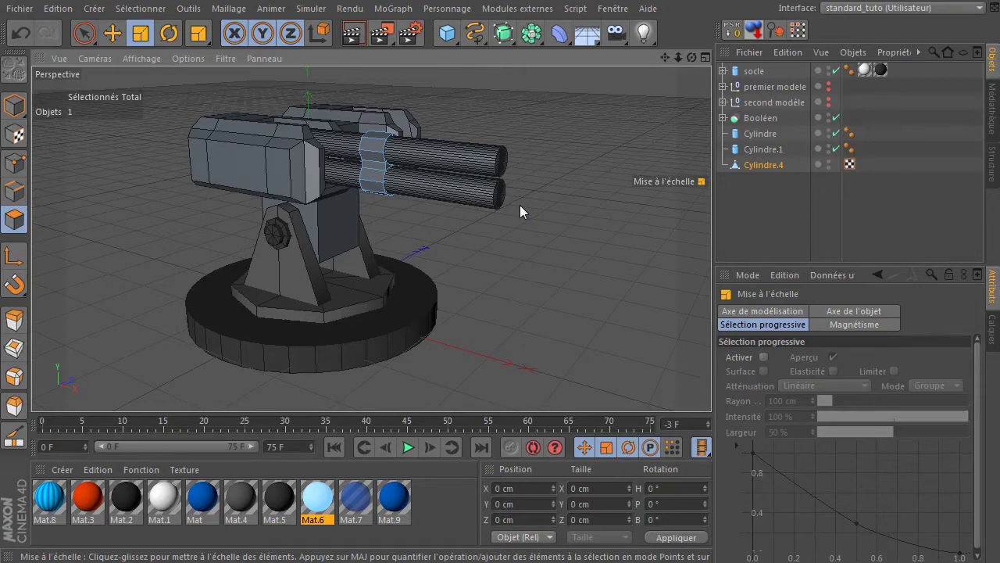
- Add a 200 cm cube and raise it to about Y 242.6 cm, level with the turret's barrels
{"action": "left_click_drag", "start_coordinate": [447, 33], "coordinate": [640, 55]}
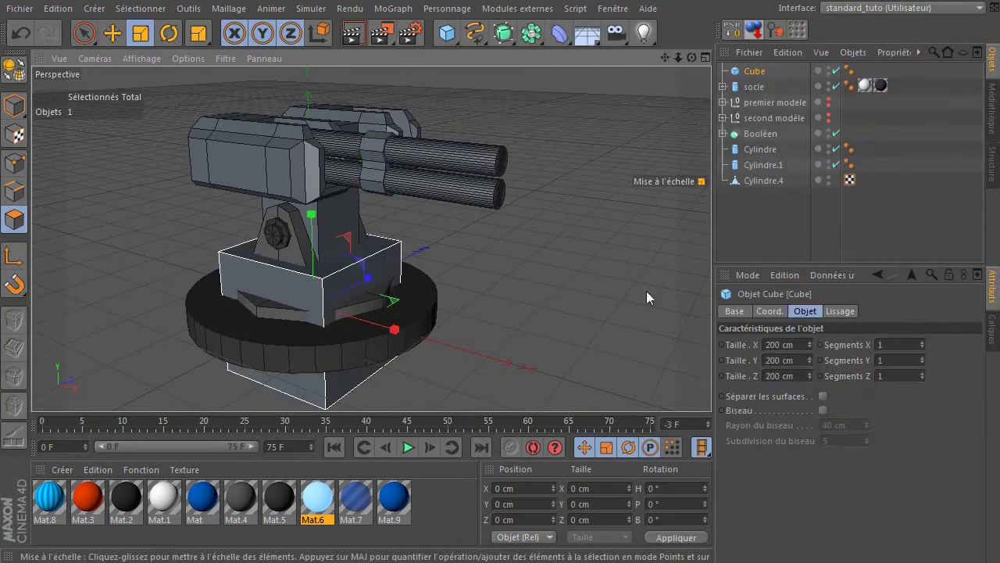
{"action": "left_click", "coordinate": [112, 32]}
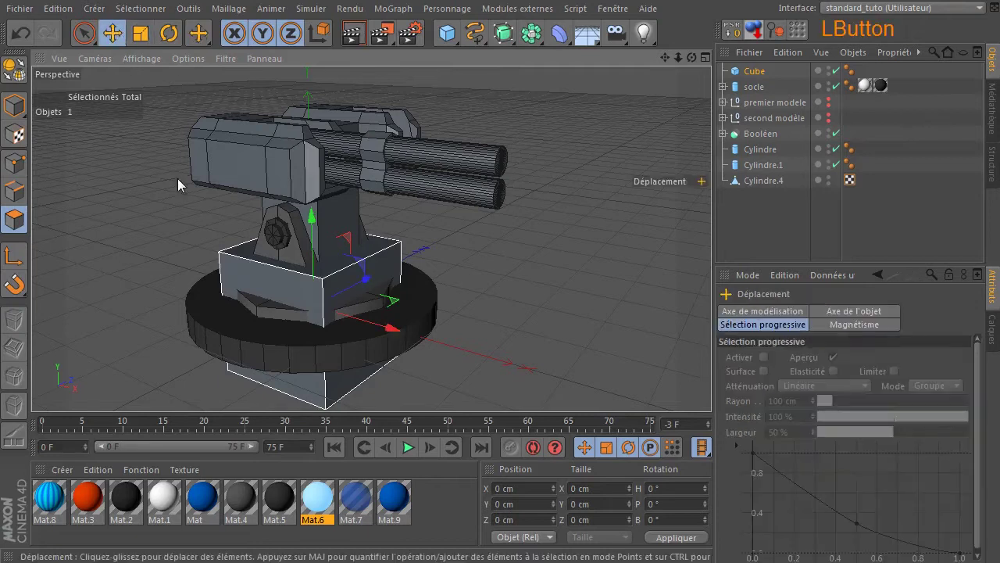
{"action": "left_click", "coordinate": [17, 108]}
{"action": "left_click_drag", "start_coordinate": [312, 224], "coordinate": [358, 71]}
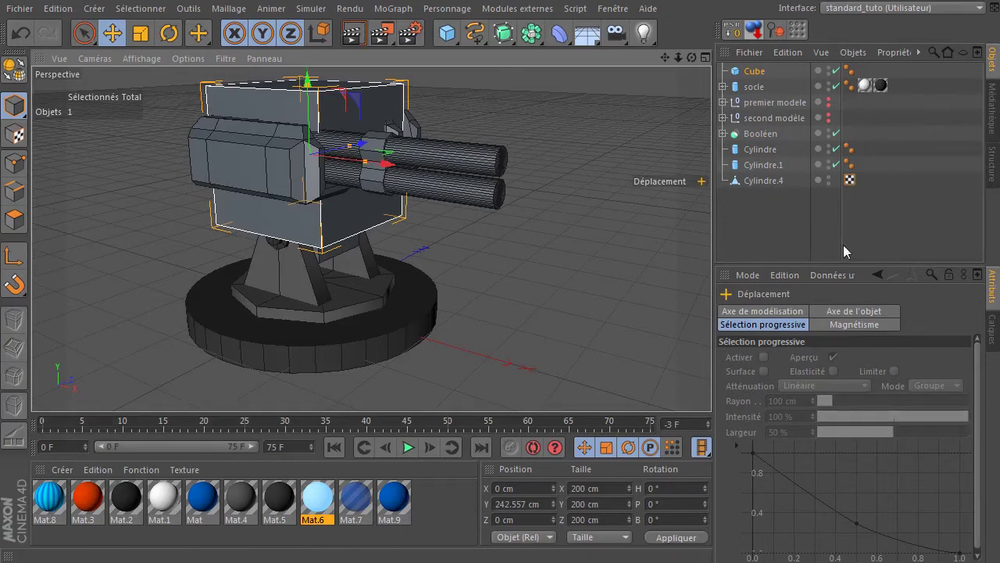
- Make the cube a child of the collar object Cylindre.4 and select the cube
{"action": "left_click", "coordinate": [821, 155]}
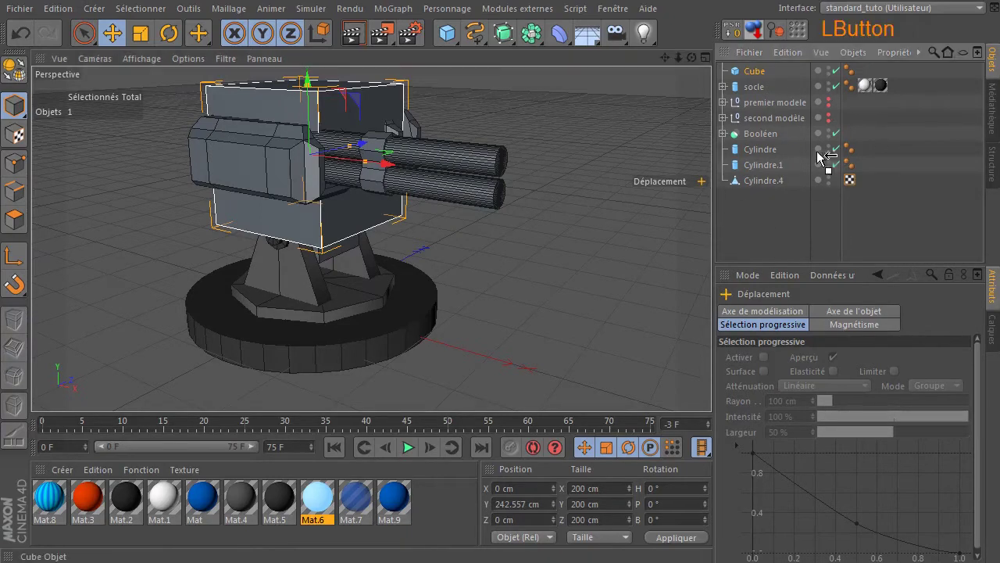
{"action": "left_click_drag", "start_coordinate": [780, 189], "coordinate": [770, 186]}
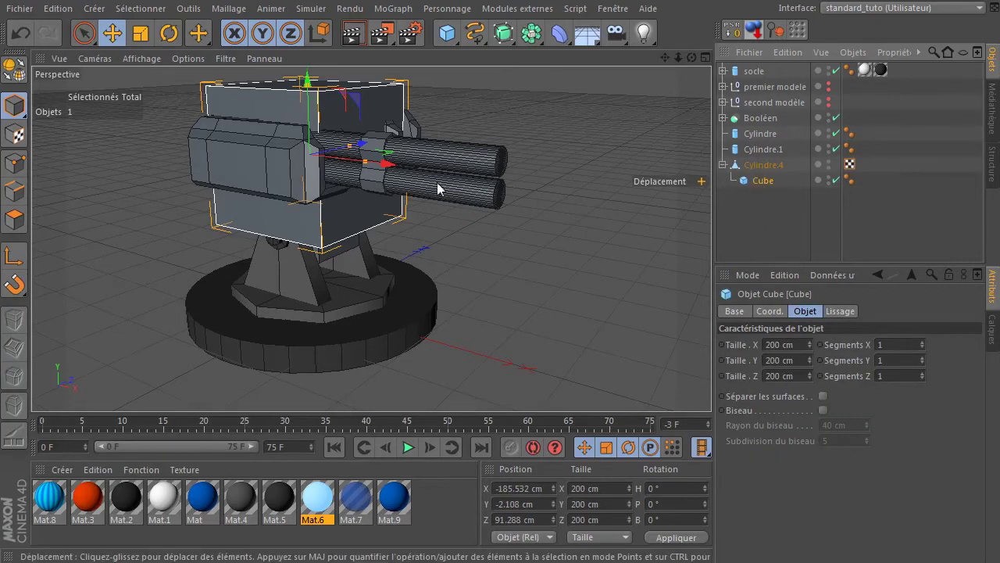
{"action": "left_click", "coordinate": [754, 165]}
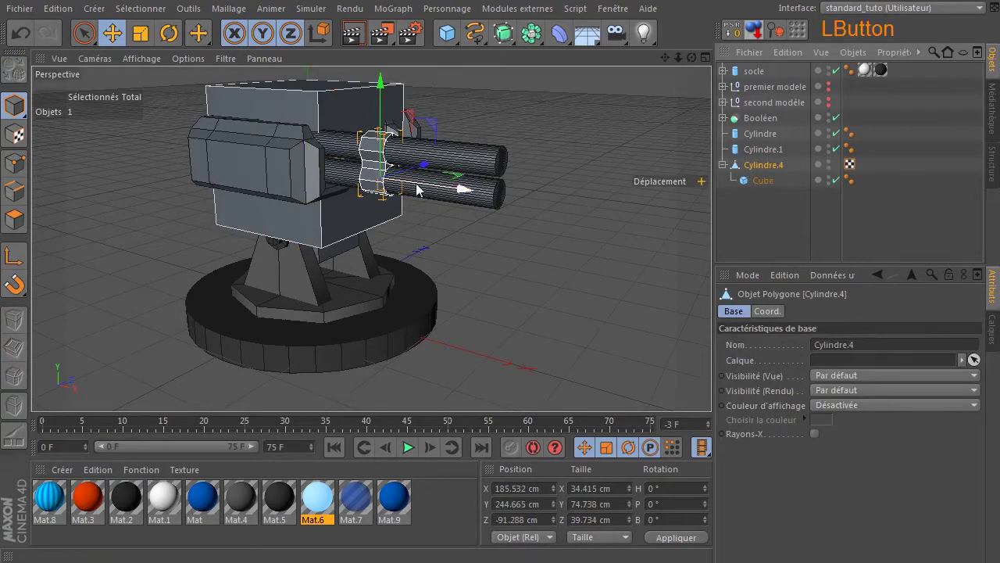
{"action": "left_click", "coordinate": [773, 180]}
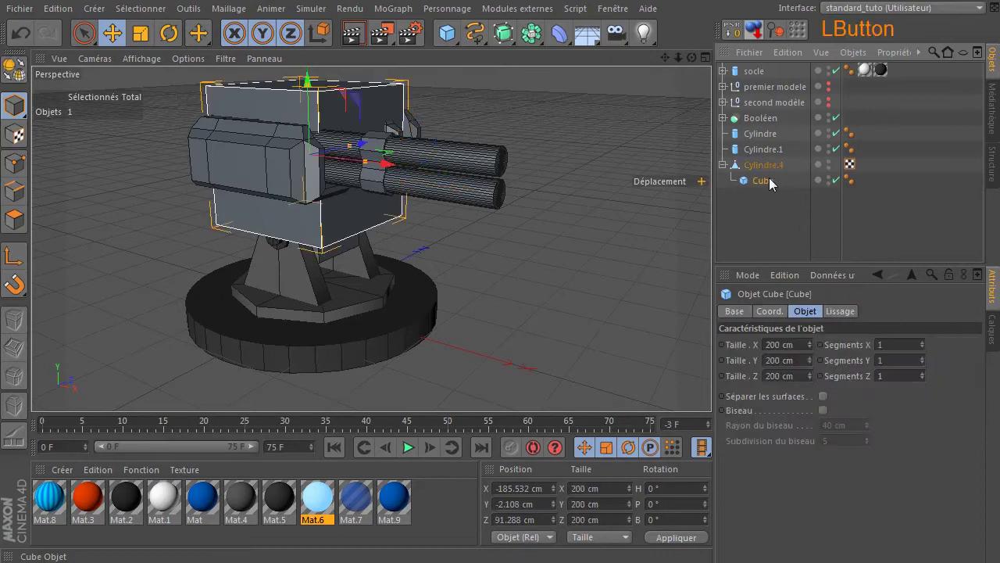
- Set the cube's relative position to X 0, Y 0, Z 0 cm and take it back out of the collar's hierarchy
{"action": "left_click", "coordinate": [547, 488]}
{"action": "type", "text": "0"}
{"action": "left_click", "coordinate": [522, 504]}
{"action": "type", "text": "0"}
{"action": "left_click", "coordinate": [551, 520]}
{"action": "type", "text": "0"}
{"action": "key", "text": "Return"}
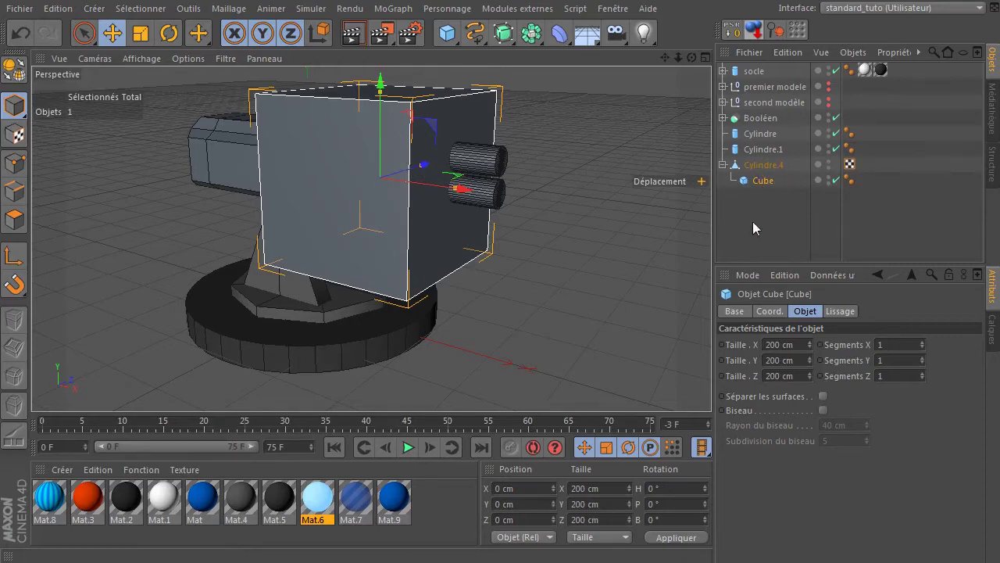
{"action": "left_click_drag", "start_coordinate": [758, 180], "coordinate": [748, 224]}
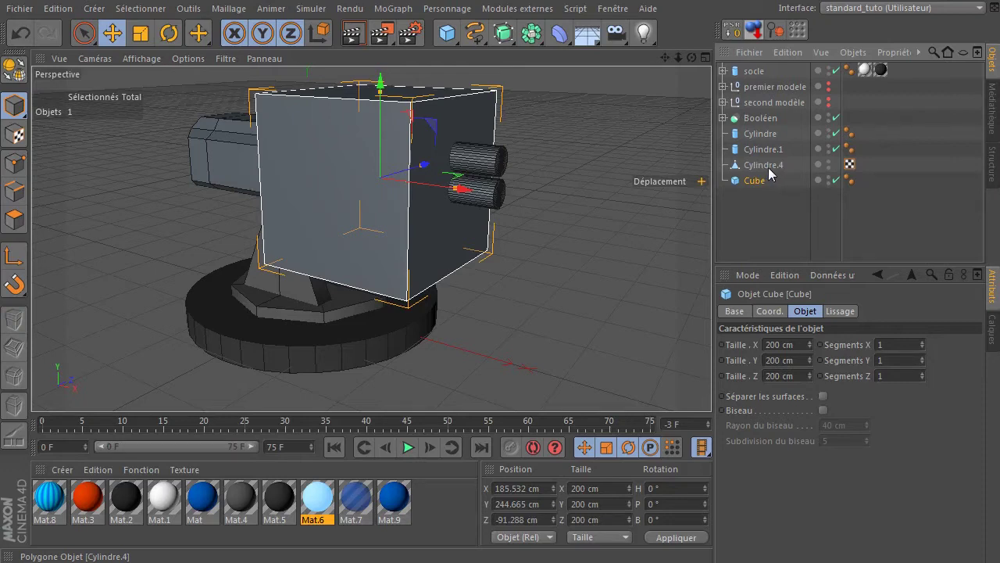
- Scale the cube uniformly to 68.8 cm and place it at the barrel tips, at about X 335 cm and Y 266.5 cm
{"action": "left_click_drag", "start_coordinate": [469, 195], "coordinate": [595, 193]}
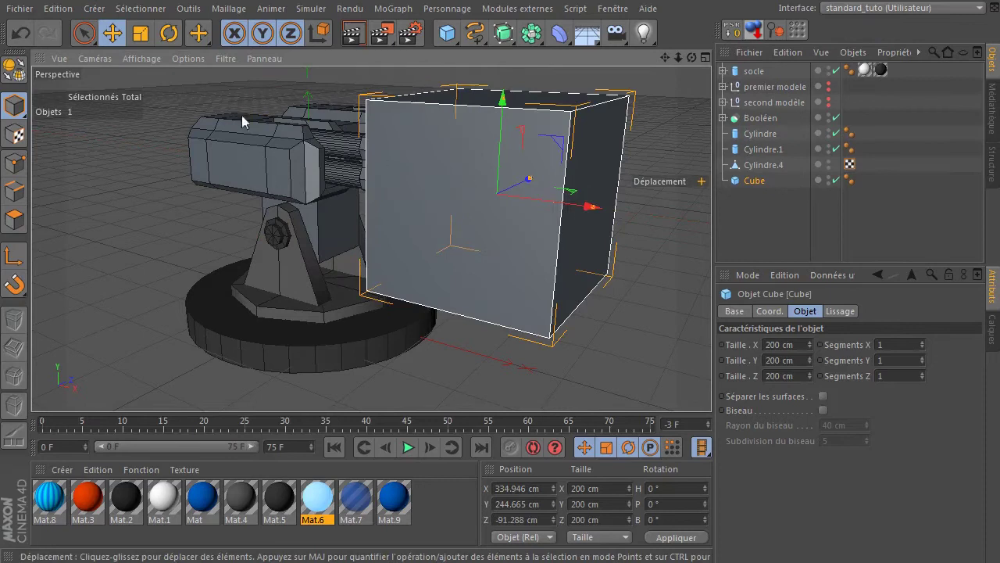
{"action": "left_click", "coordinate": [141, 33]}
{"action": "left_click_drag", "start_coordinate": [573, 305], "coordinate": [97, 336]}
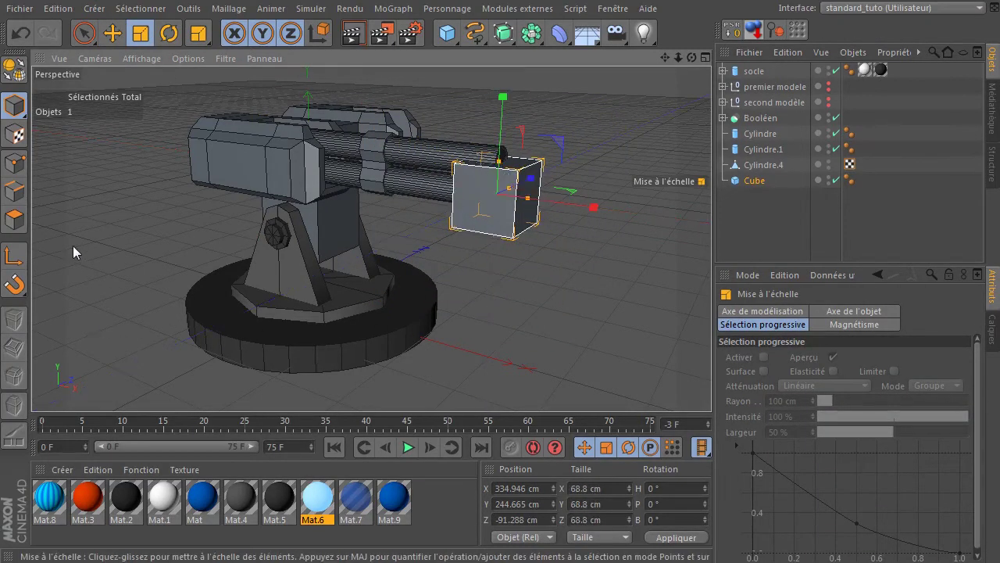
{"action": "left_click", "coordinate": [113, 34]}
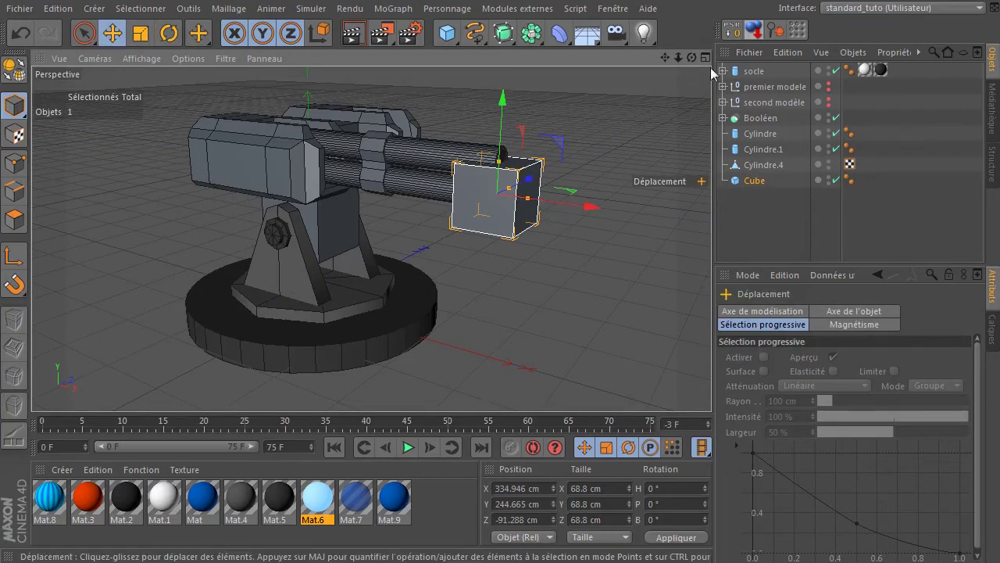
{"action": "left_click_drag", "start_coordinate": [497, 194], "coordinate": [509, 88], "text": "alt"}
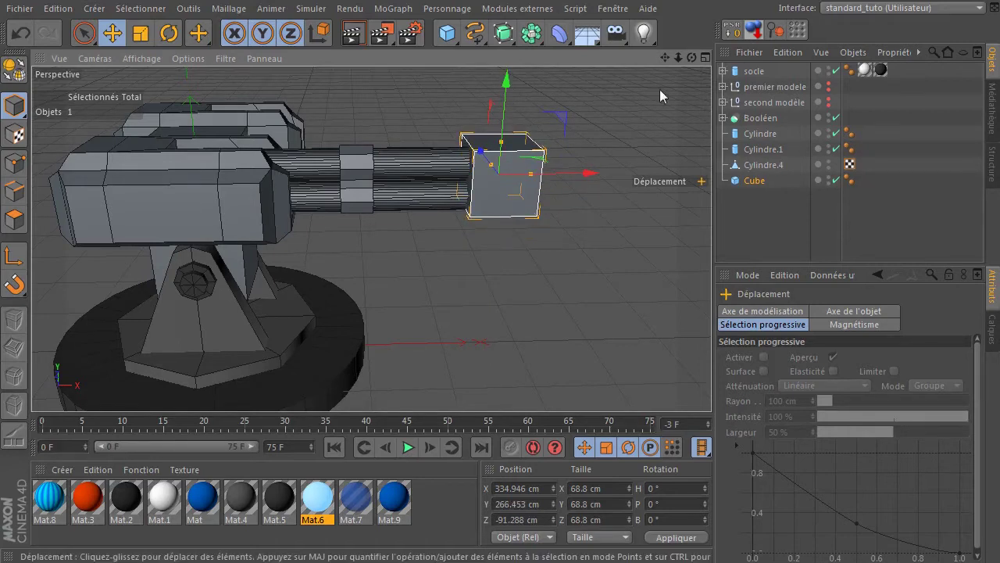
- Fit the cube around both barrels in the right view, with height about 80.5 cm, depth about 46.6 cm and centre at about Y 262.6 cm
{"action": "left_click_drag", "start_coordinate": [692, 57], "coordinate": [762, 63]}
{"action": "middle_click", "coordinate": [262, 243]}
{"action": "middle_click", "coordinate": [193, 294]}
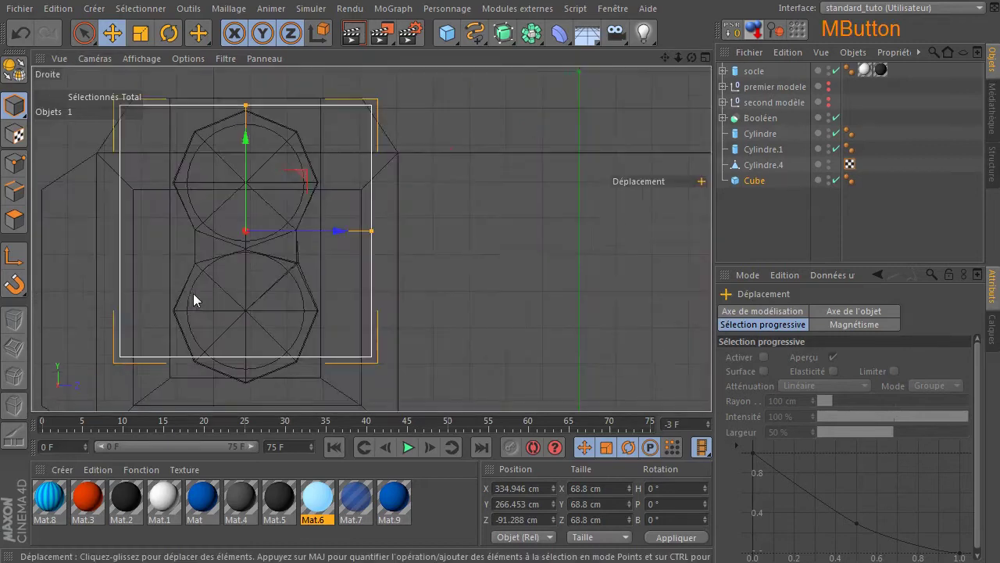
{"action": "left_click_drag", "start_coordinate": [677, 57], "coordinate": [645, 62]}
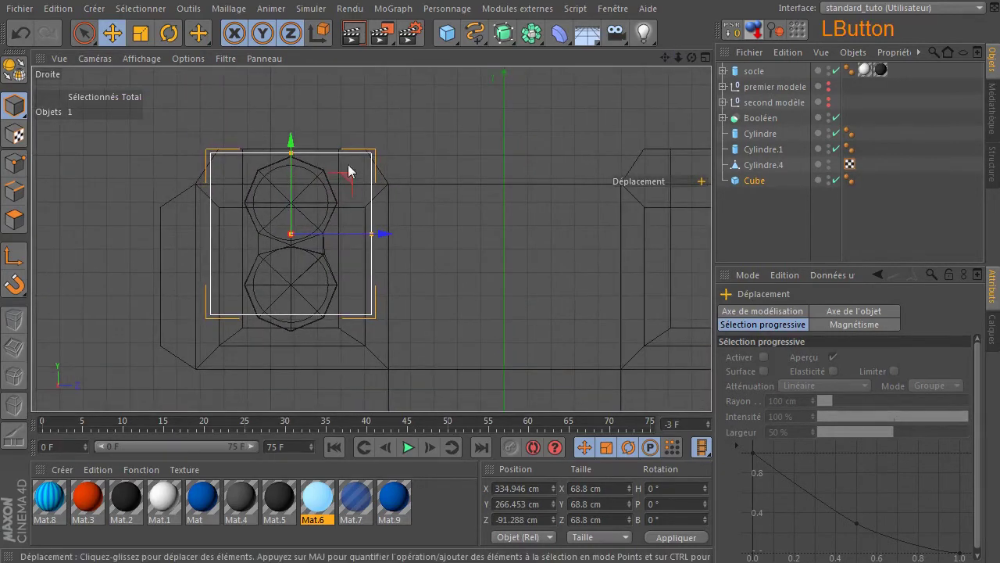
{"action": "left_click_drag", "start_coordinate": [290, 146], "coordinate": [291, 149]}
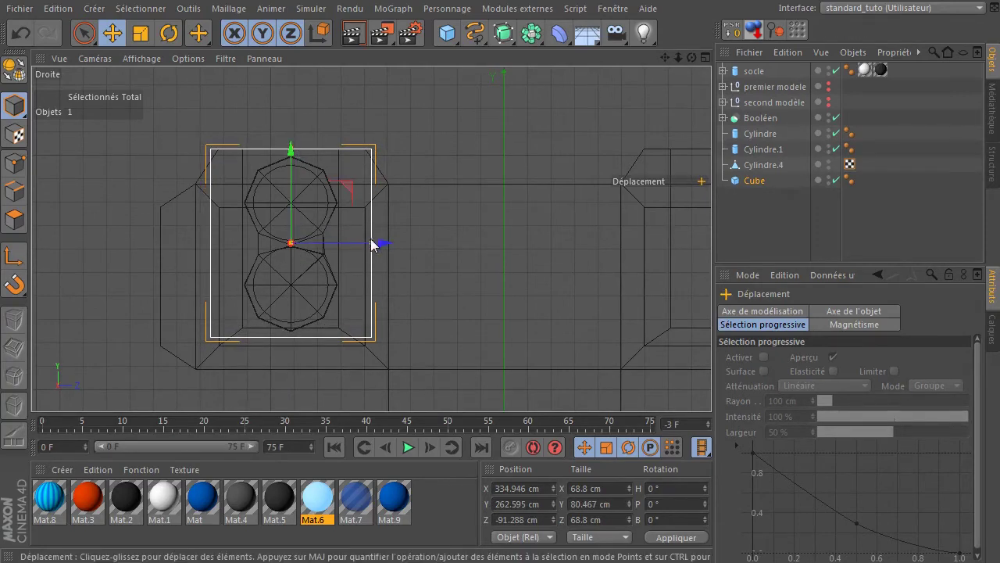
{"action": "left_click_drag", "start_coordinate": [375, 243], "coordinate": [346, 243]}
{"action": "middle_click", "coordinate": [470, 221]}
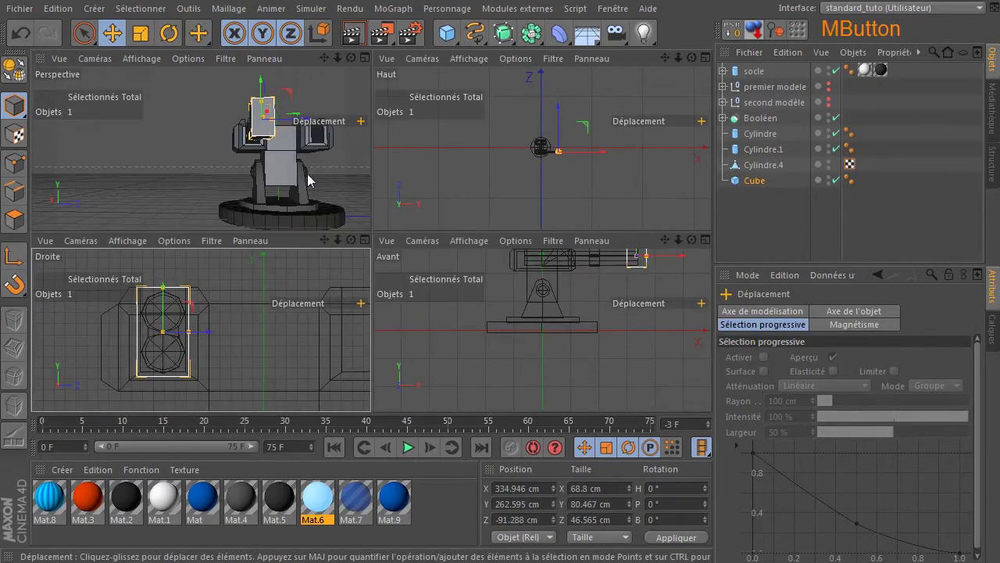
{"action": "middle_click", "coordinate": [268, 135]}
{"action": "left_click_drag", "start_coordinate": [692, 57], "coordinate": [626, 71]}
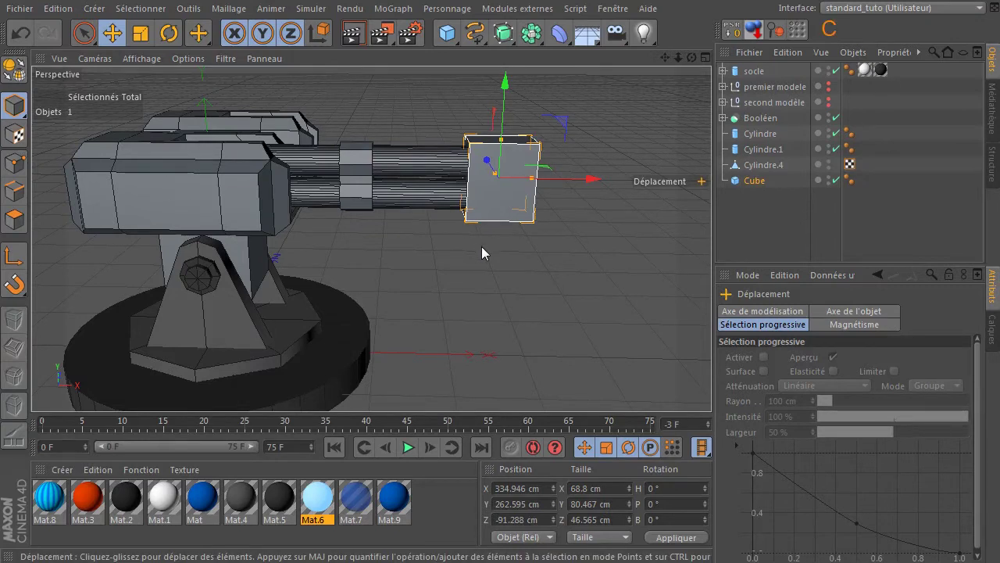
- Make the cube editable and bevel all its polygons with an extrusion of 7.8 cm and an inner offset of 5.2 cm
{"action": "key", "text": "c"}
{"action": "left_click", "coordinate": [14, 219]}
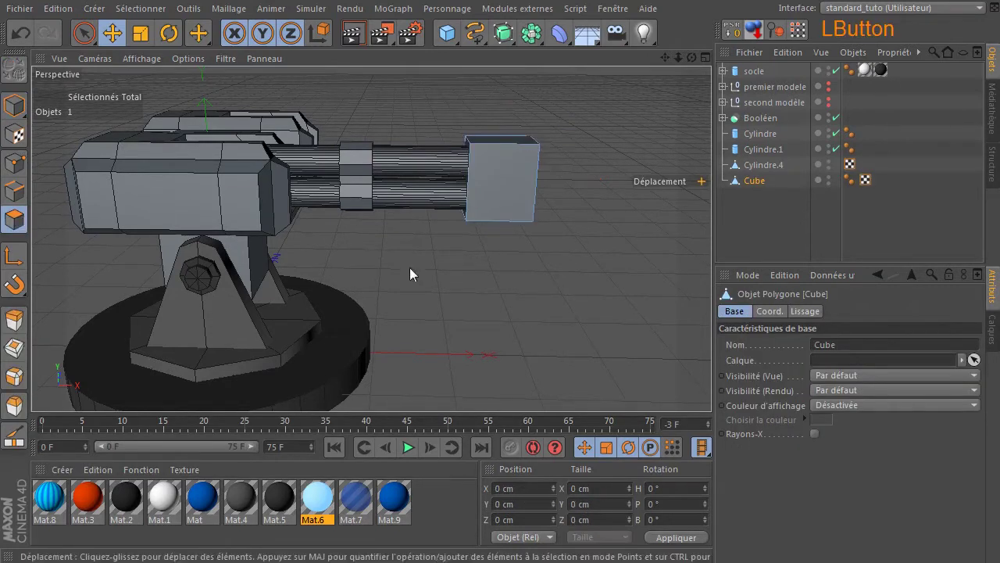
{"action": "key", "text": "ctrl+a"}
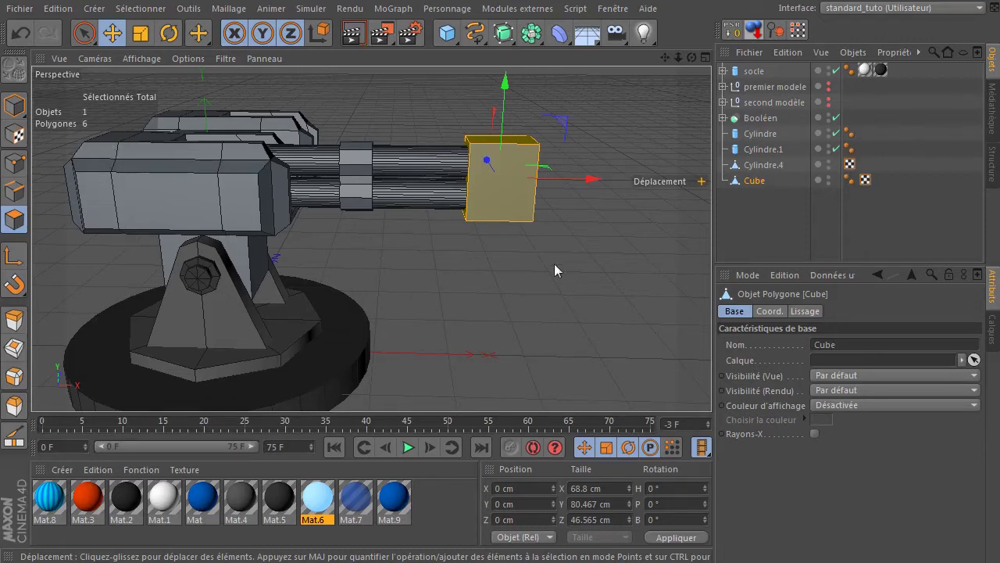
{"action": "key", "text": "m"}
{"action": "key", "text": "s"}
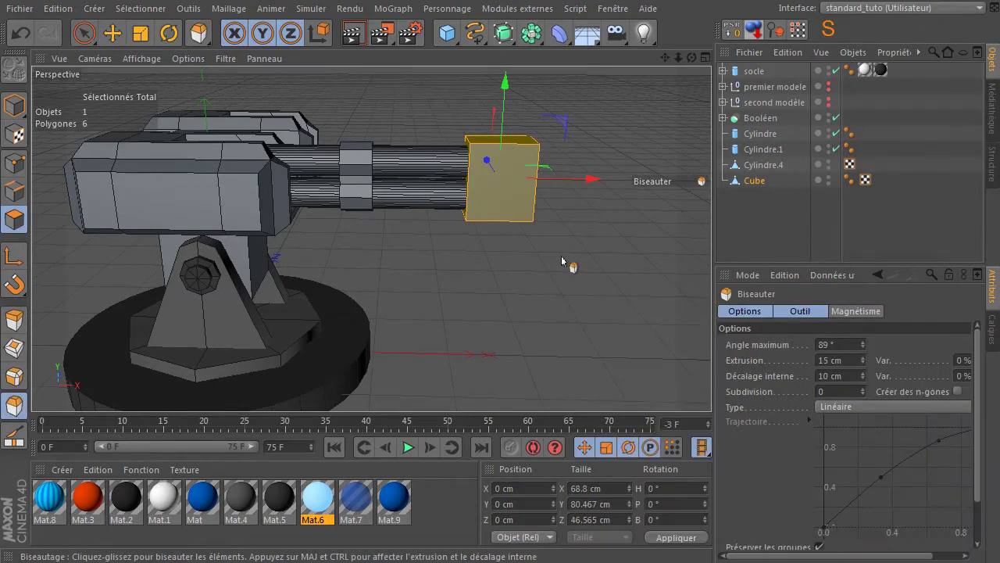
{"action": "left_click", "coordinate": [231, 10]}
{"action": "mouse_move", "coordinate": [290, 72]}
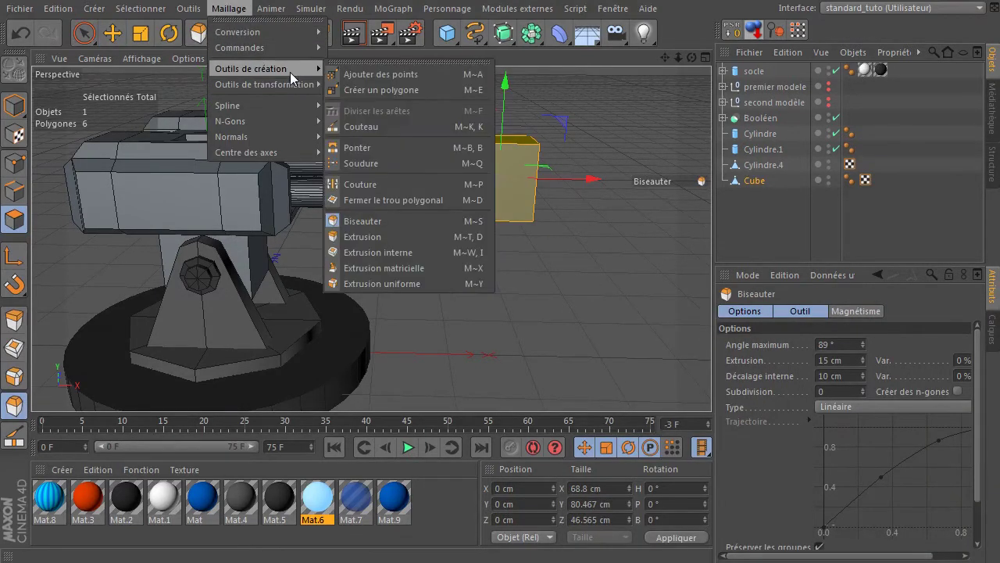
{"action": "left_click", "coordinate": [688, 1]}
{"action": "left_click_drag", "start_coordinate": [513, 304], "coordinate": [543, 304]}
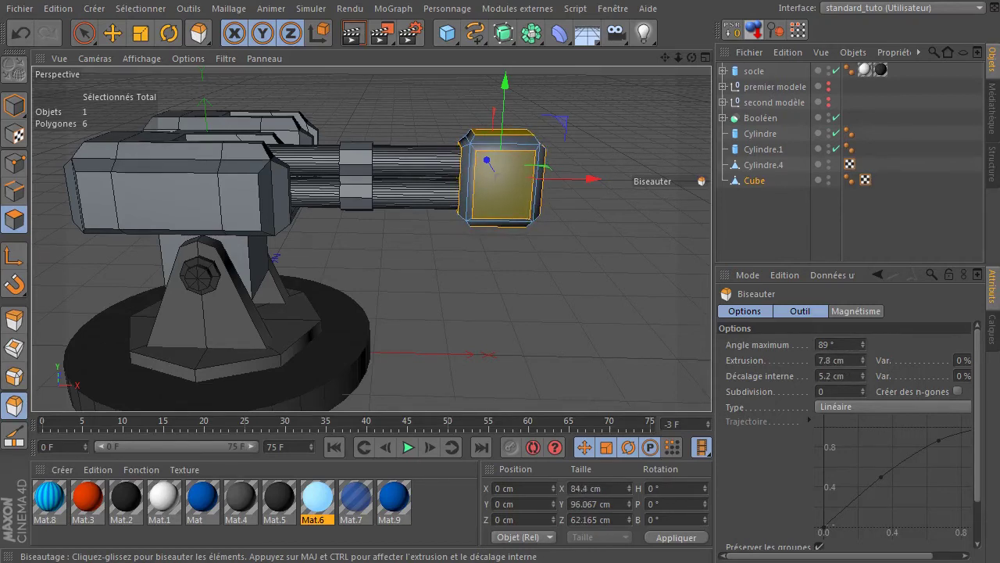
- Render the view to check the beveled cube's shading, and delete the cube's Phong smoothing tag
{"action": "left_click_drag", "start_coordinate": [692, 58], "coordinate": [556, 100]}
{"action": "left_click_drag", "start_coordinate": [498, 178], "coordinate": [499, 178], "text": "alt"}
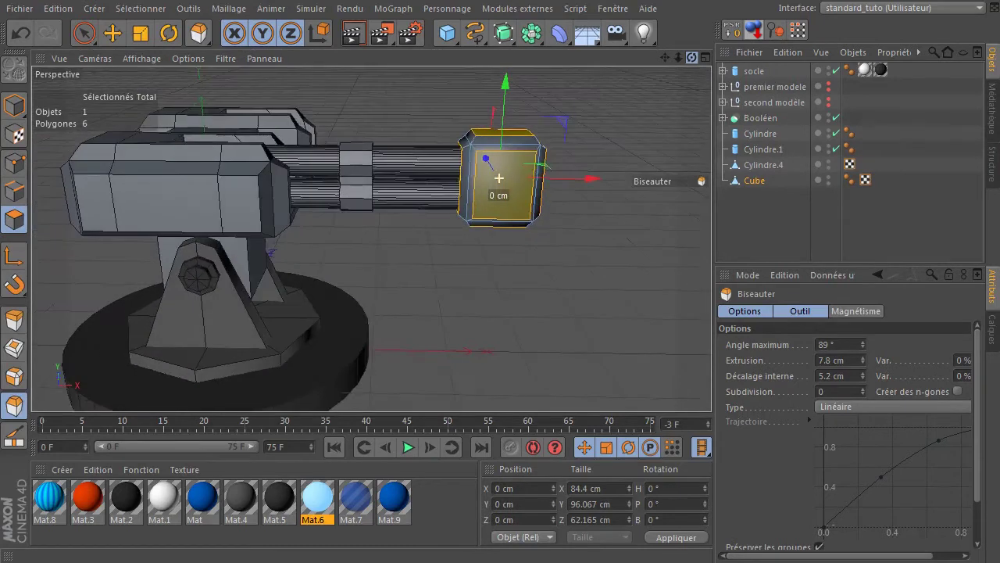
{"action": "left_click", "coordinate": [353, 33]}
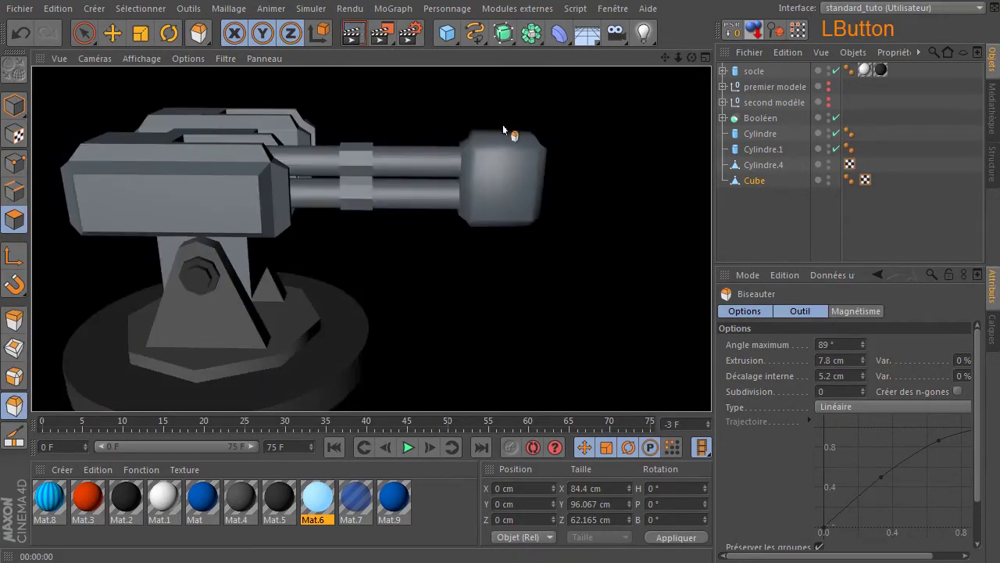
{"action": "left_click", "coordinate": [851, 179]}
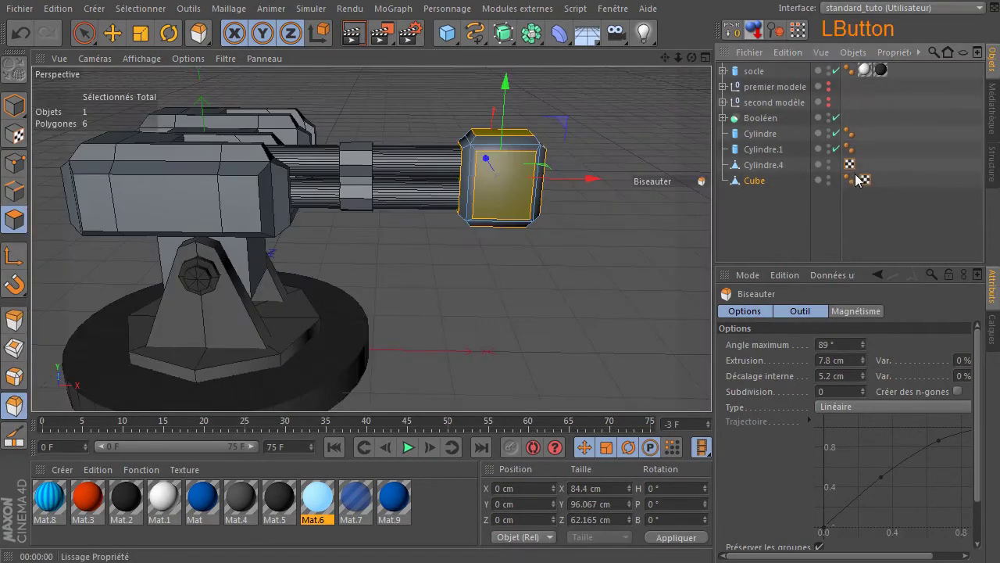
{"action": "left_click", "coordinate": [850, 176]}
{"action": "key", "text": "Delete"}
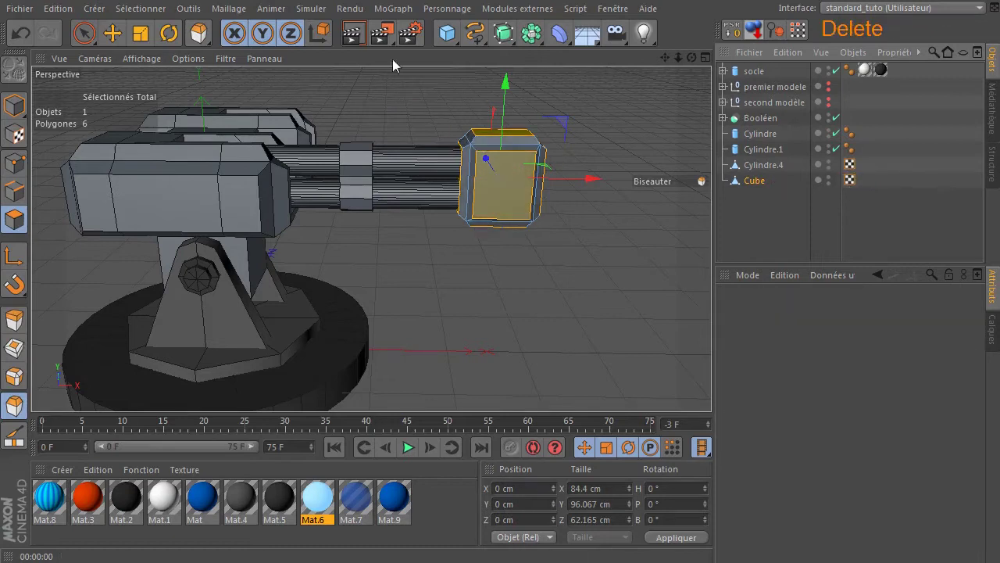
- Render the turret from the current side view and from a higher angle to check the muzzle block's facets
{"action": "left_click", "coordinate": [353, 34]}
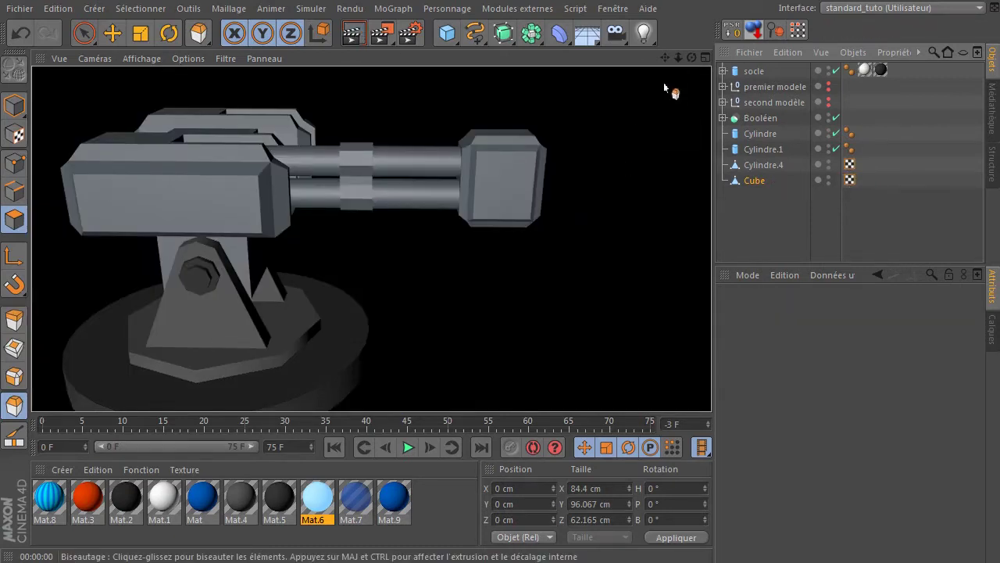
{"action": "left_click_drag", "start_coordinate": [691, 57], "coordinate": [547, 67]}
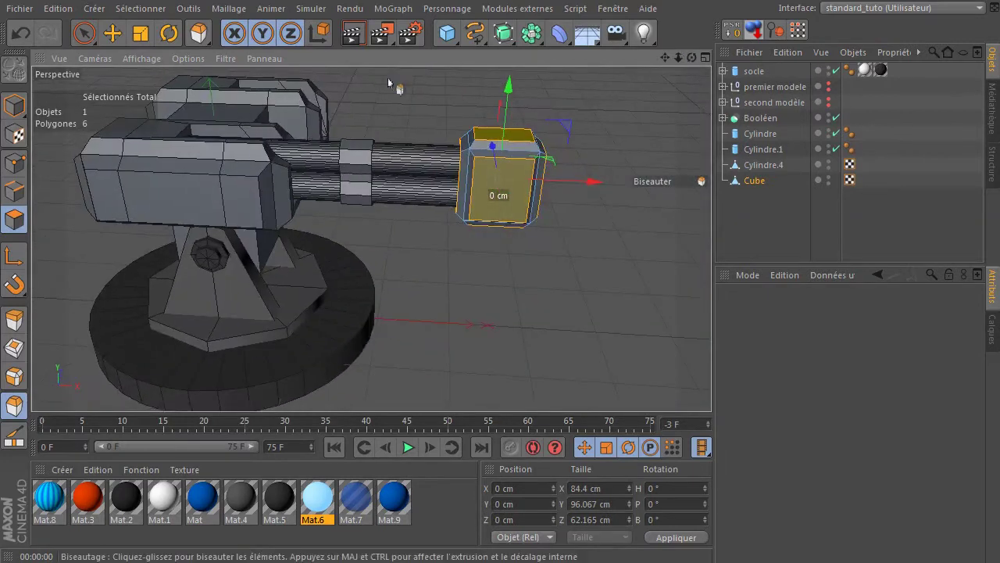
{"action": "left_click", "coordinate": [353, 33]}
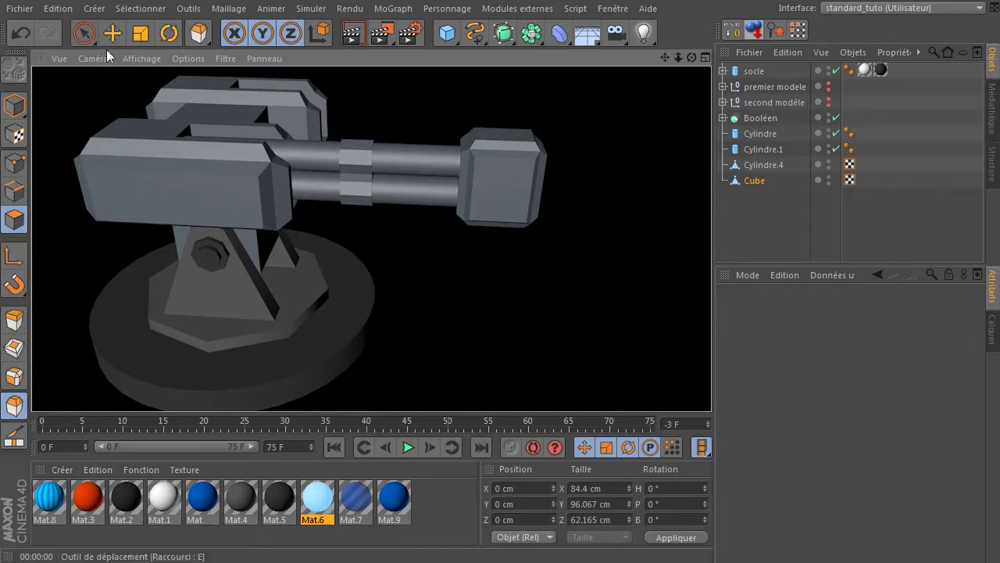
- Select the muzzle block's rear polygon facing the collar and move it back along the barrels to about X -55.5 cm
{"action": "left_click", "coordinate": [85, 34]}
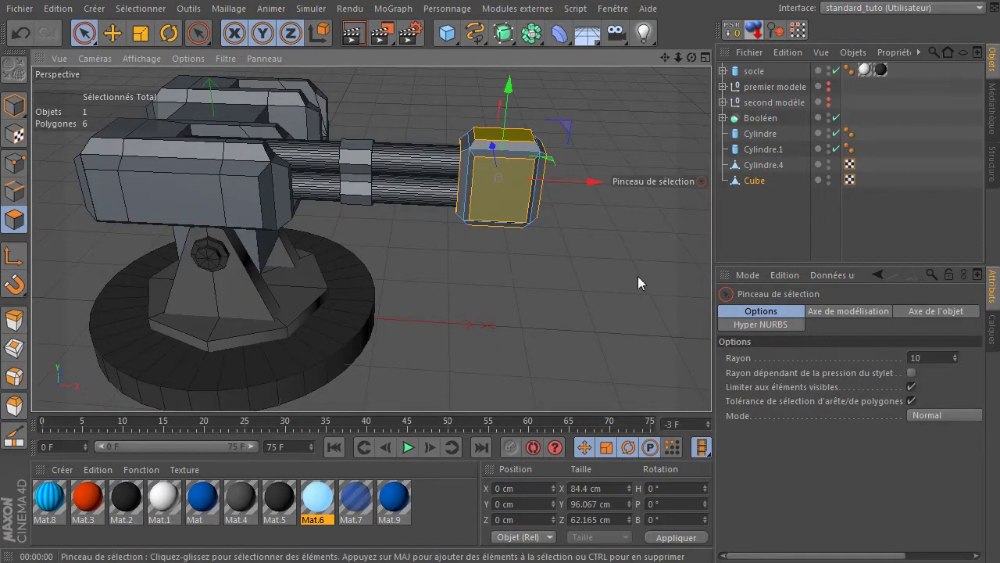
{"action": "left_click_drag", "start_coordinate": [691, 58], "coordinate": [640, 136]}
{"action": "scroll", "coordinate": [478, 181], "scroll_direction": "up", "scroll_amount": 6}
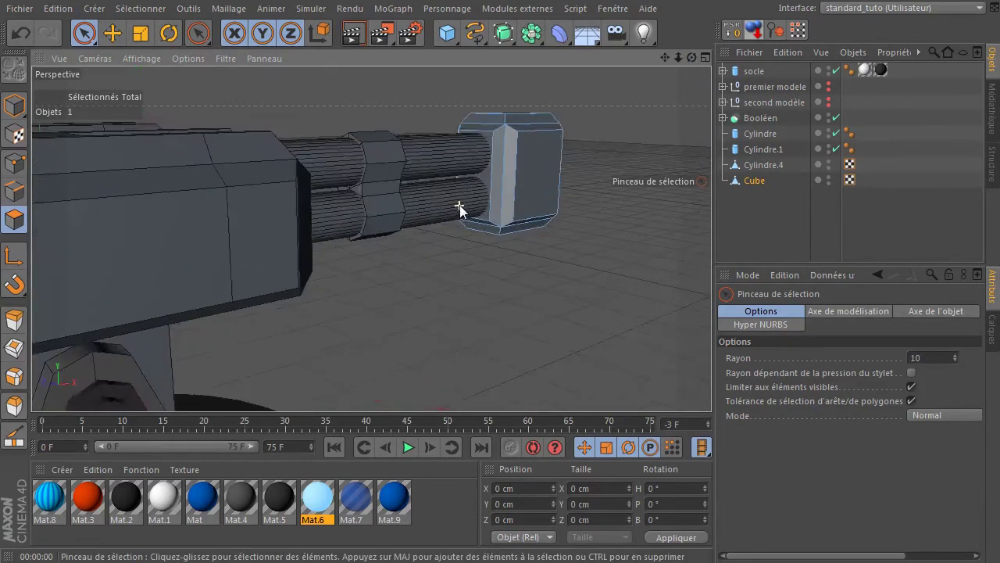
{"action": "left_click", "coordinate": [497, 159]}
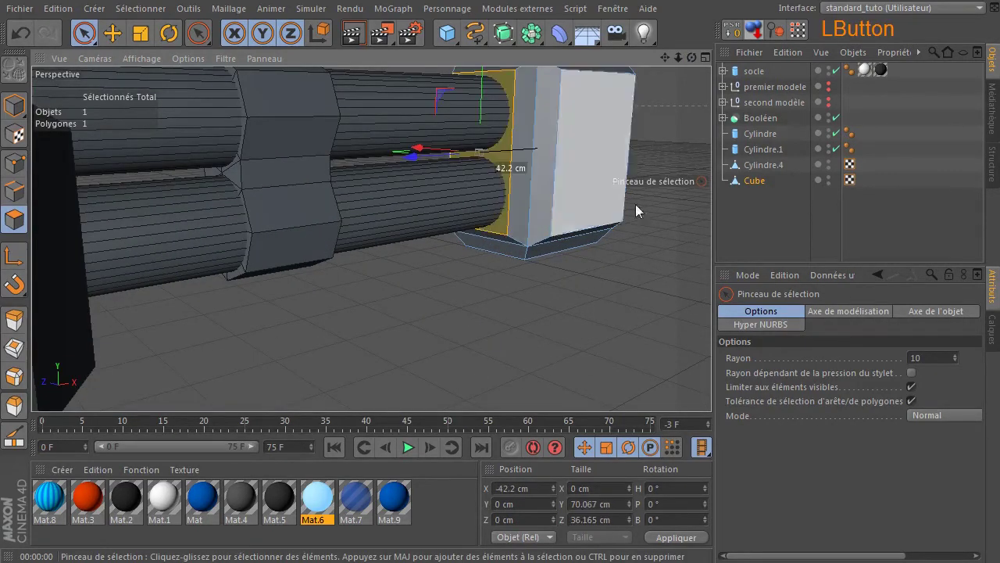
{"action": "left_click_drag", "start_coordinate": [692, 58], "coordinate": [685, 67]}
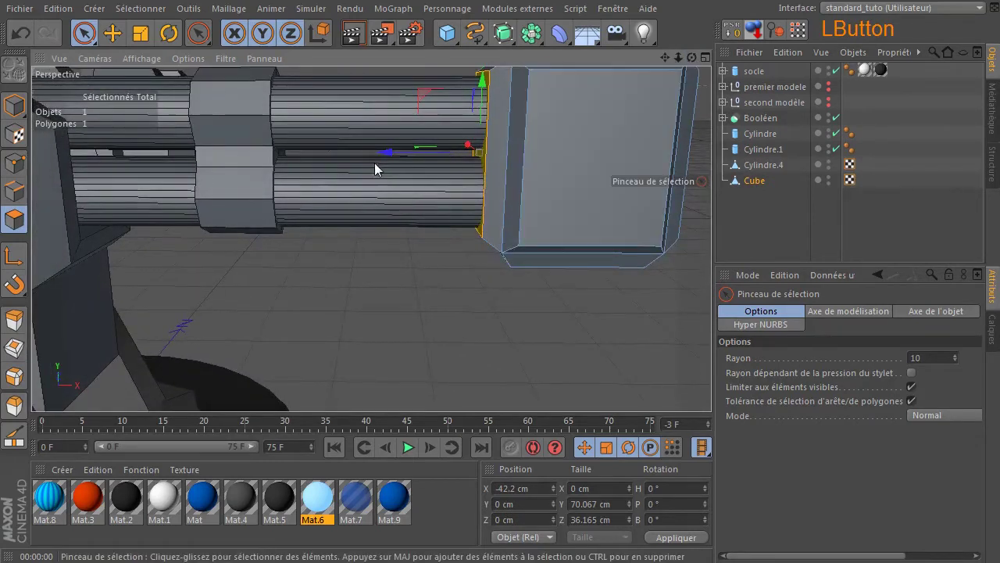
{"action": "left_click_drag", "start_coordinate": [383, 154], "coordinate": [371, 160]}
{"action": "left_click_drag", "start_coordinate": [356, 164], "coordinate": [357, 164]}
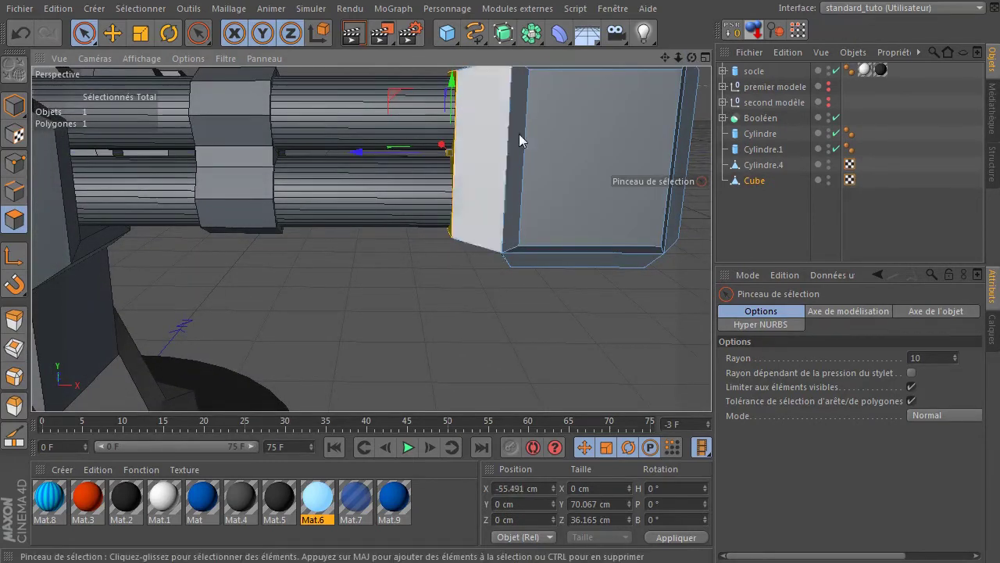
- Deselect the muzzle block and render the whole turret from the side to check the lengthened rear of the block
{"action": "left_click_drag", "start_coordinate": [664, 57], "coordinate": [375, 238]}
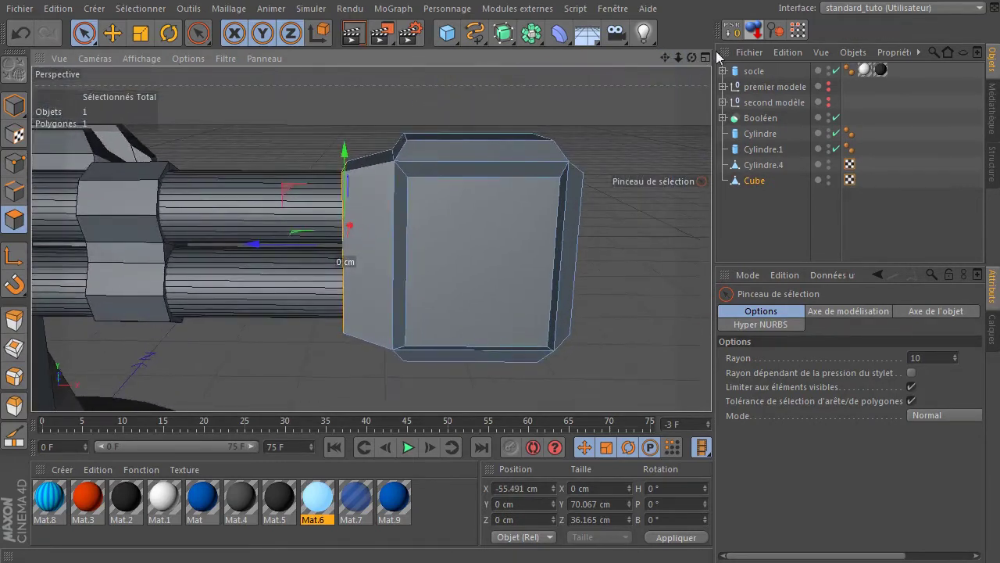
{"action": "left_click_drag", "start_coordinate": [692, 57], "coordinate": [580, 209]}
{"action": "left_click", "coordinate": [552, 233]}
{"action": "left_click_drag", "start_coordinate": [617, 311], "coordinate": [639, 310]}
{"action": "left_click_drag", "start_coordinate": [688, 59], "coordinate": [656, 84]}
{"action": "left_click", "coordinate": [742, 234]}
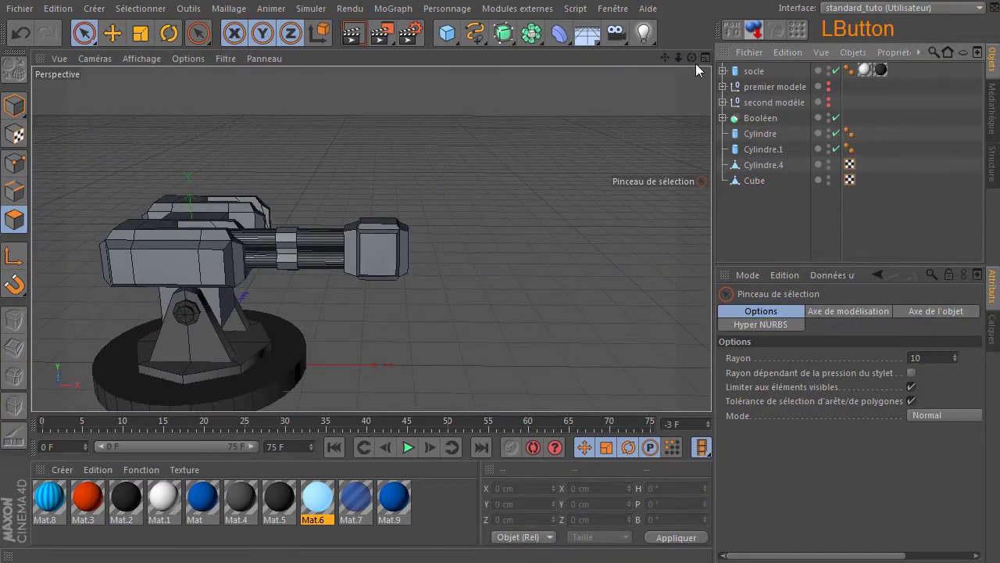
{"action": "left_click", "coordinate": [355, 44]}
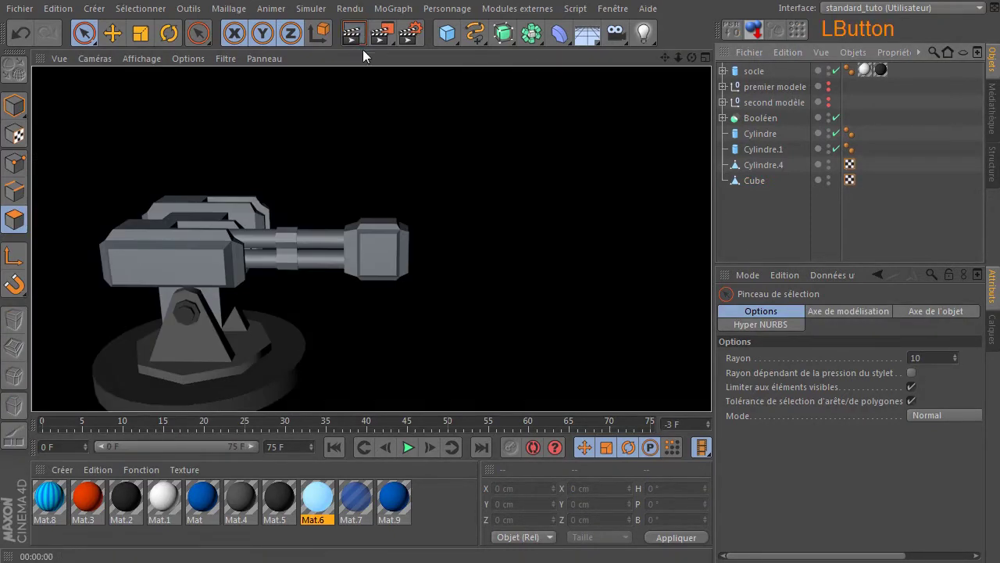
- Select the polygon on the muzzle block's front face and inset it with Extrusion interne at an offset of 4.2 cm
{"action": "left_click_drag", "start_coordinate": [692, 57], "coordinate": [192, 285]}
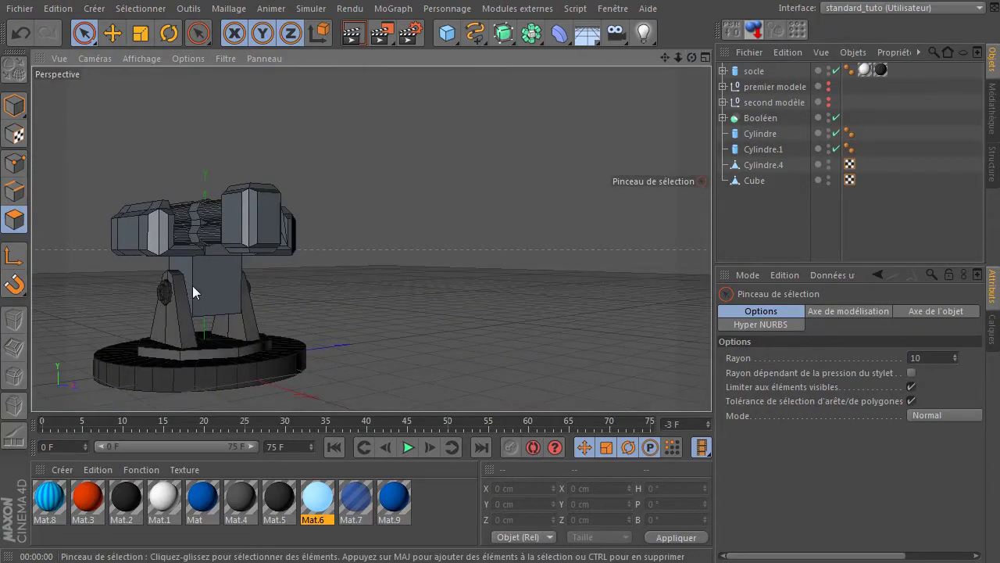
{"action": "right_click_drag", "start_coordinate": [192, 285], "coordinate": [246, 239], "text": "alt"}
{"action": "left_click_drag", "start_coordinate": [666, 56], "coordinate": [484, 272]}
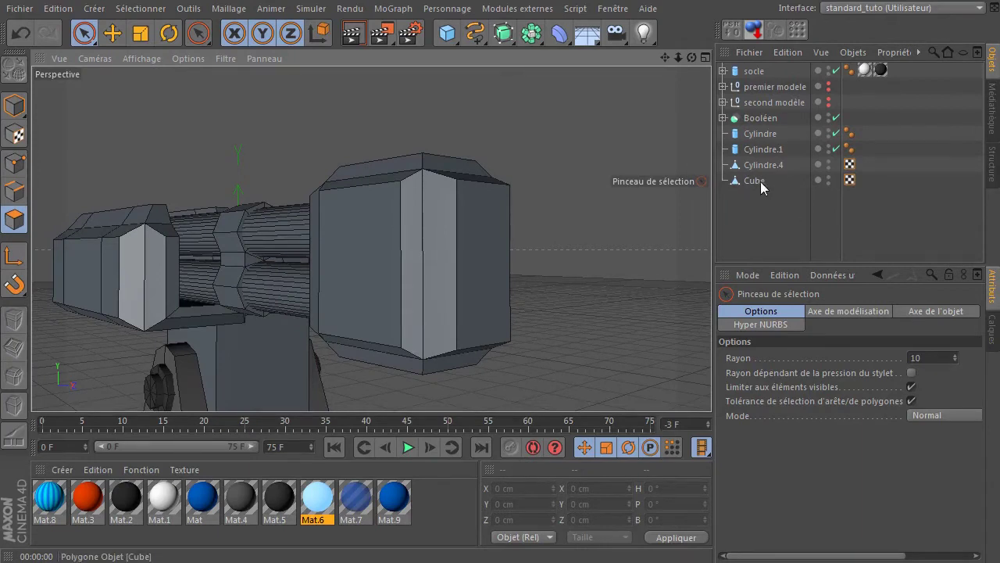
{"action": "left_click", "coordinate": [754, 180]}
{"action": "left_click", "coordinate": [490, 266]}
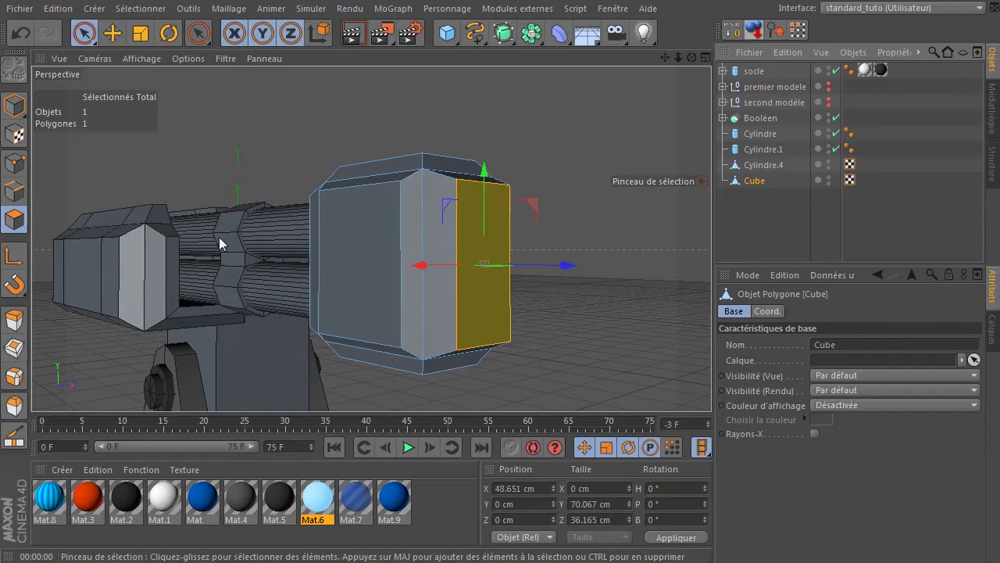
{"action": "left_click", "coordinate": [585, 165]}
{"action": "left_click", "coordinate": [500, 205]}
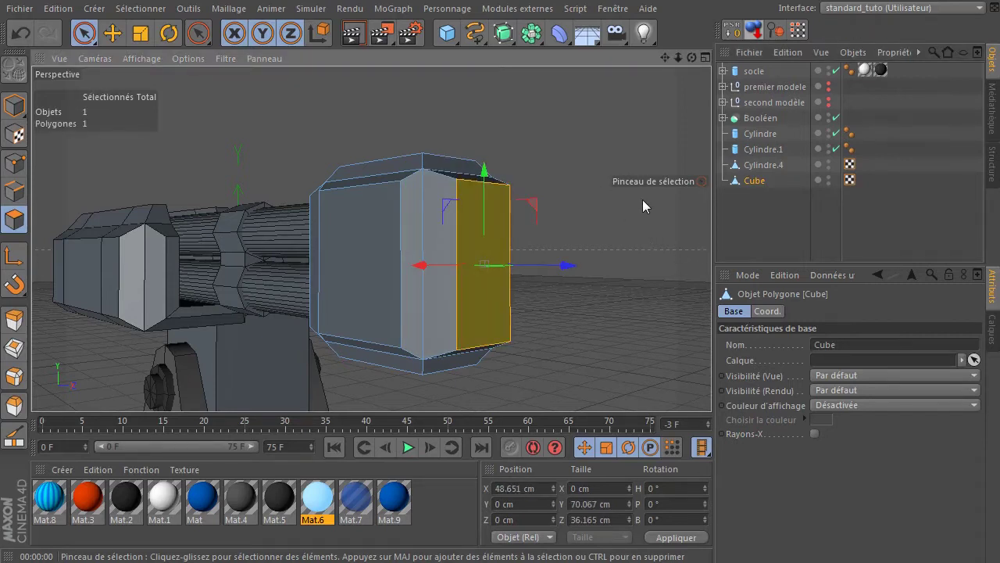
{"action": "key", "text": "i"}
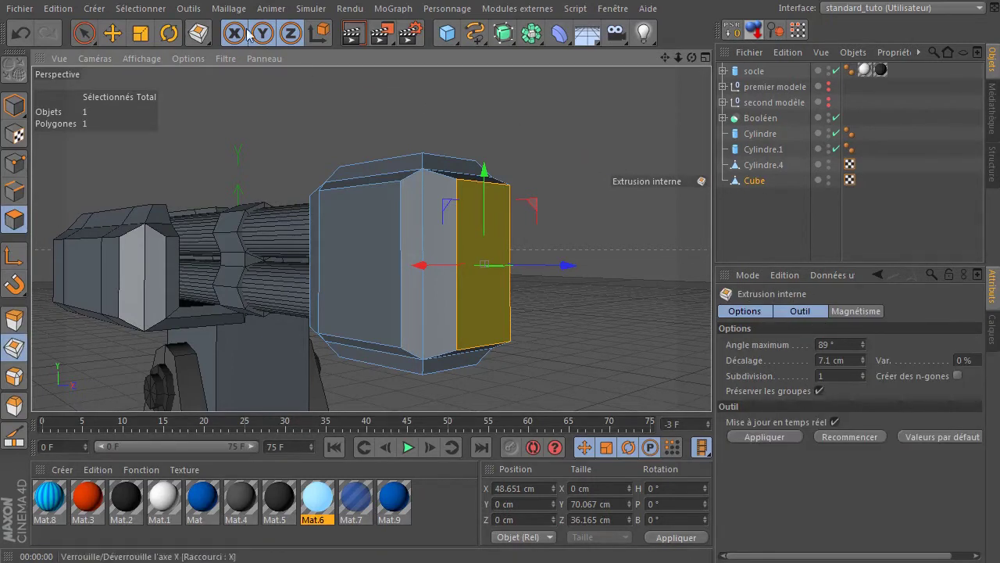
{"action": "left_click", "coordinate": [231, 9]}
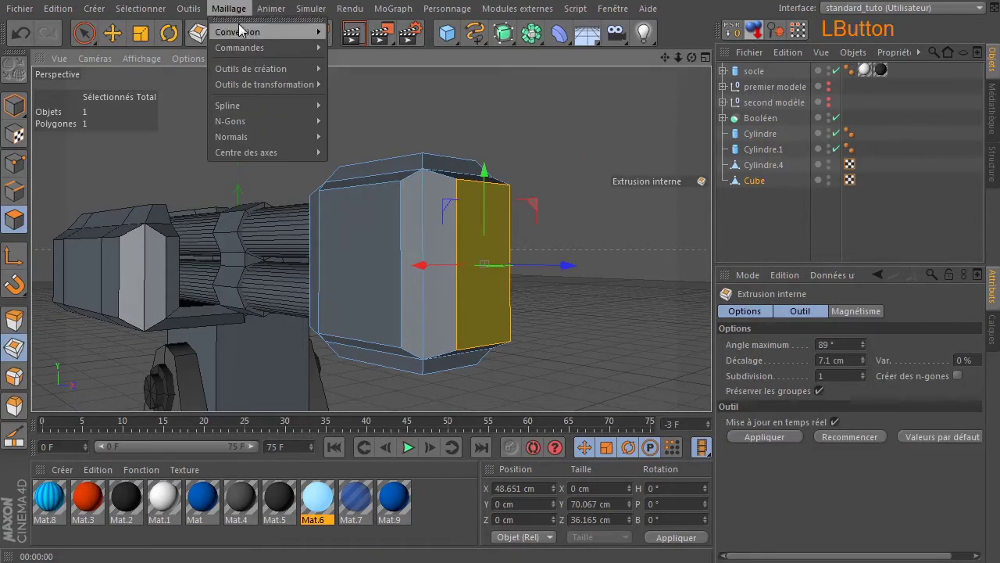
{"action": "mouse_move", "coordinate": [256, 71]}
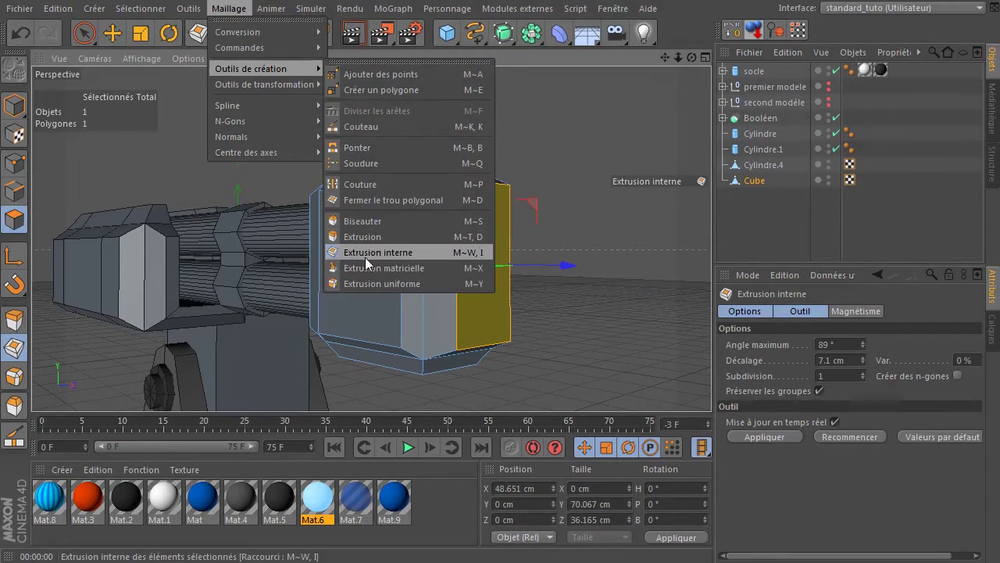
{"action": "left_click", "coordinate": [401, 253]}
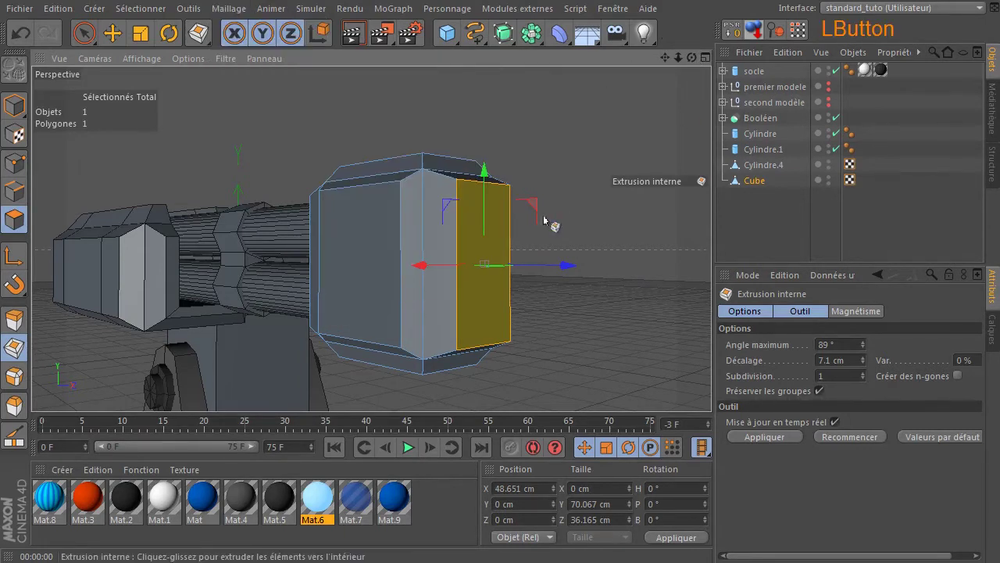
{"action": "left_click", "coordinate": [589, 123]}
{"action": "mouse_move", "coordinate": [589, 123]}
{"action": "left_mouse_down"}
{"action": "mouse_move", "coordinate": [527, 125]}
{"action": "mouse_move", "coordinate": [606, 125]}
{"action": "left_mouse_up"}
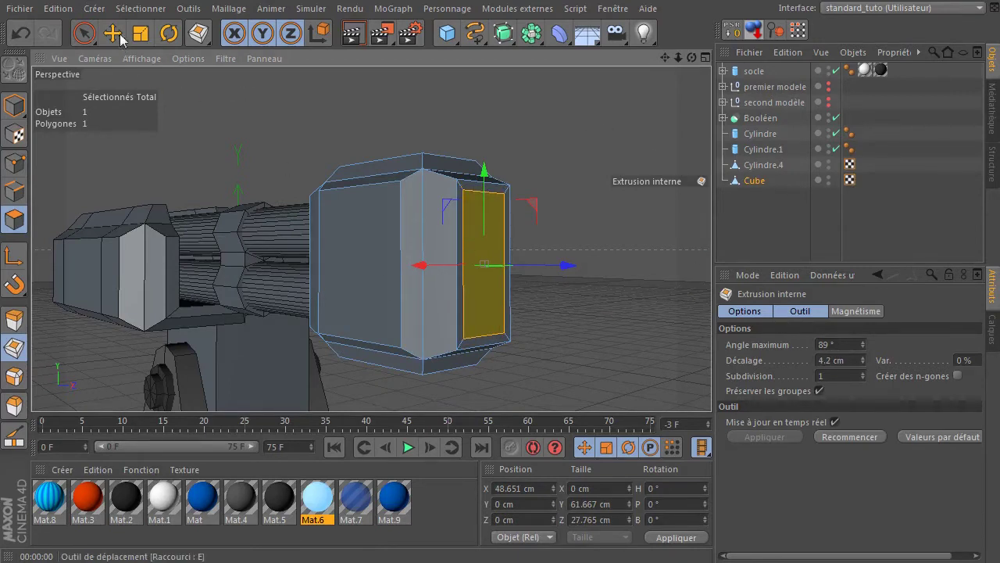
- Extrude the inset front polygon inward to about X 27.9 cm to hollow the muzzle opening, and deselect it
{"action": "left_click", "coordinate": [86, 34]}
{"action": "left_click_drag", "start_coordinate": [485, 264], "coordinate": [533, 245], "text": "alt"}
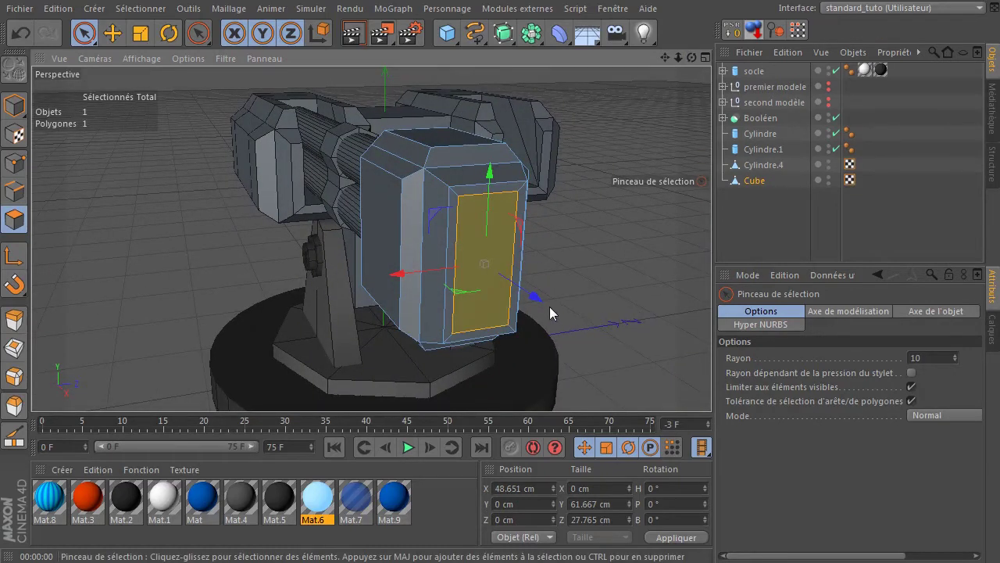
{"action": "left_click_drag", "start_coordinate": [542, 301], "coordinate": [510, 303], "text": "ctrl"}
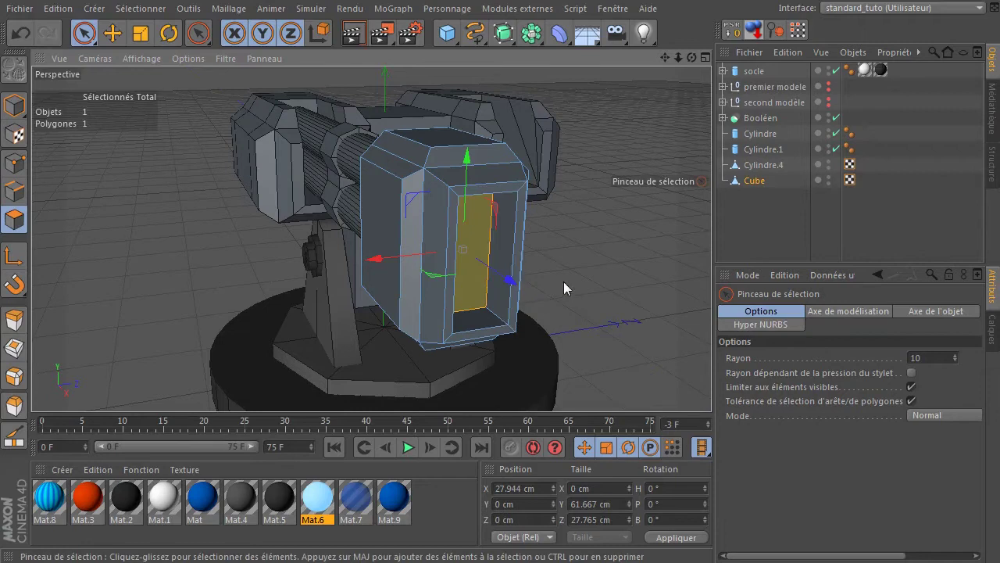
{"action": "left_click", "coordinate": [593, 266]}
- Render the whole turret from a distance and inspect the recessed muzzle opening up close from the front
{"action": "left_click_drag", "start_coordinate": [679, 57], "coordinate": [664, 59]}
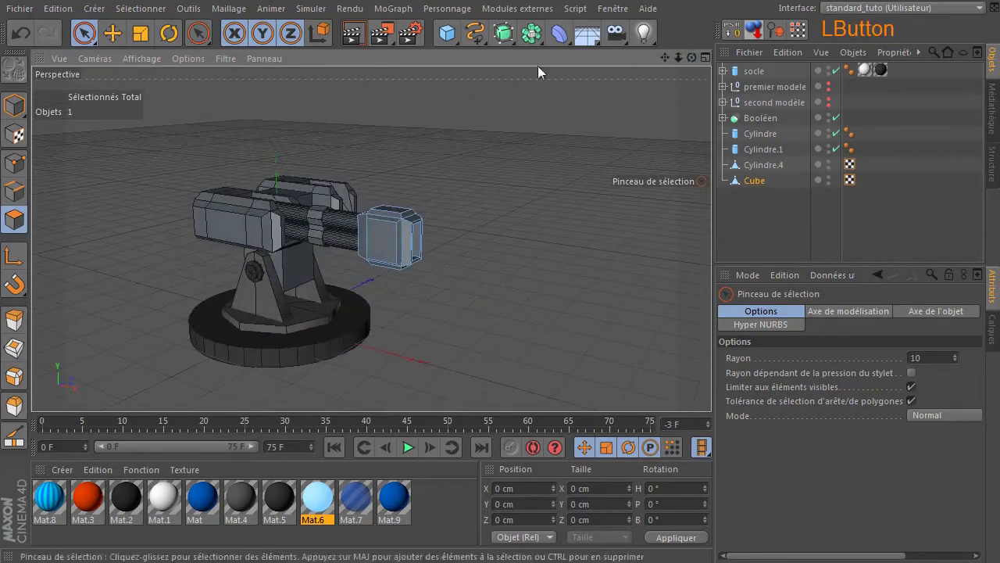
{"action": "left_click", "coordinate": [352, 33]}
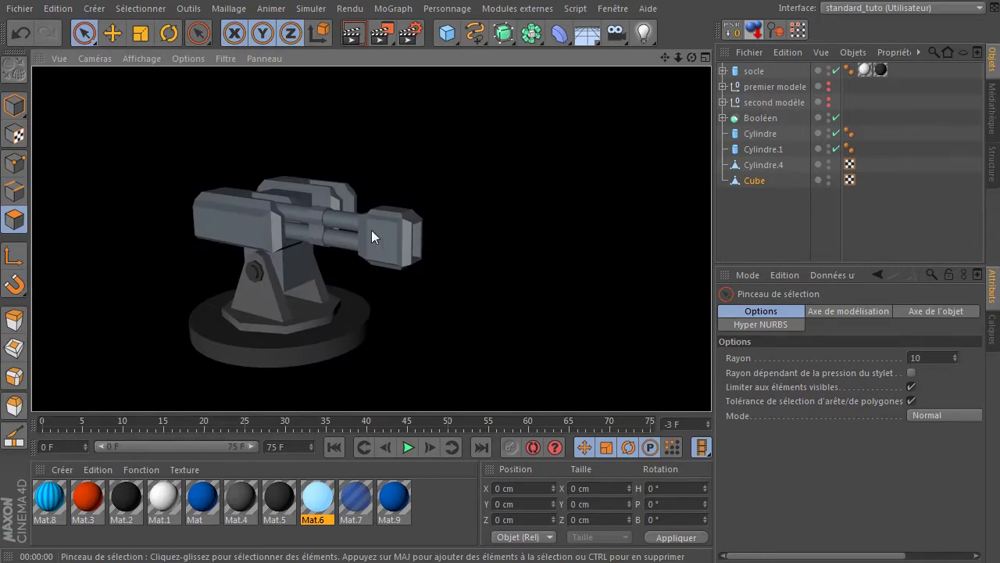
{"action": "scroll", "coordinate": [379, 192], "scroll_direction": "up", "scroll_amount": 6}
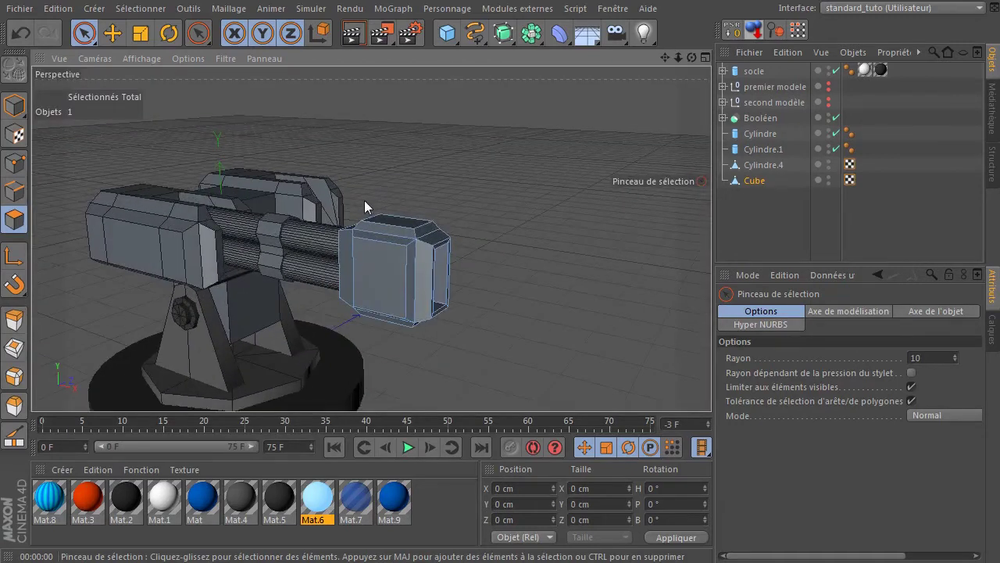
{"action": "left_click_drag", "start_coordinate": [692, 58], "coordinate": [883, 72]}
{"action": "left_click_drag", "start_coordinate": [414, 307], "coordinate": [426, 344]}
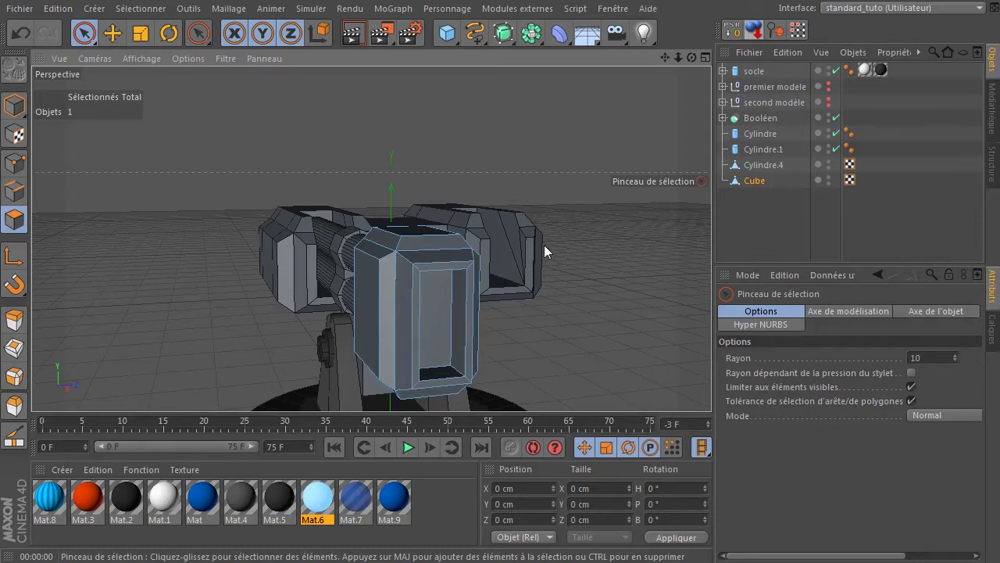
- Create a new material and apply it only to the polygon at the back of the muzzle recess
{"action": "left_click", "coordinate": [42, 498]}
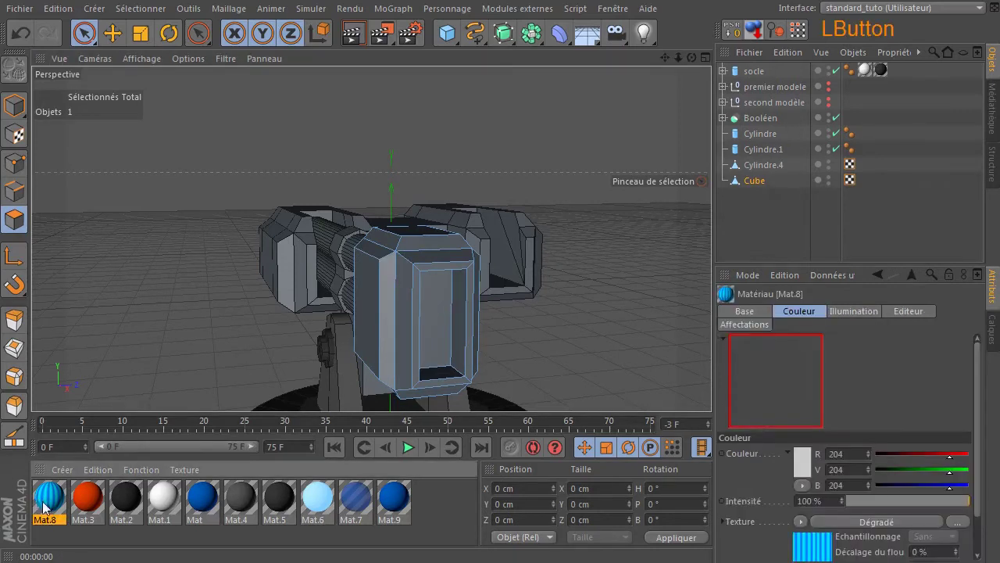
{"action": "left_click", "coordinate": [599, 323]}
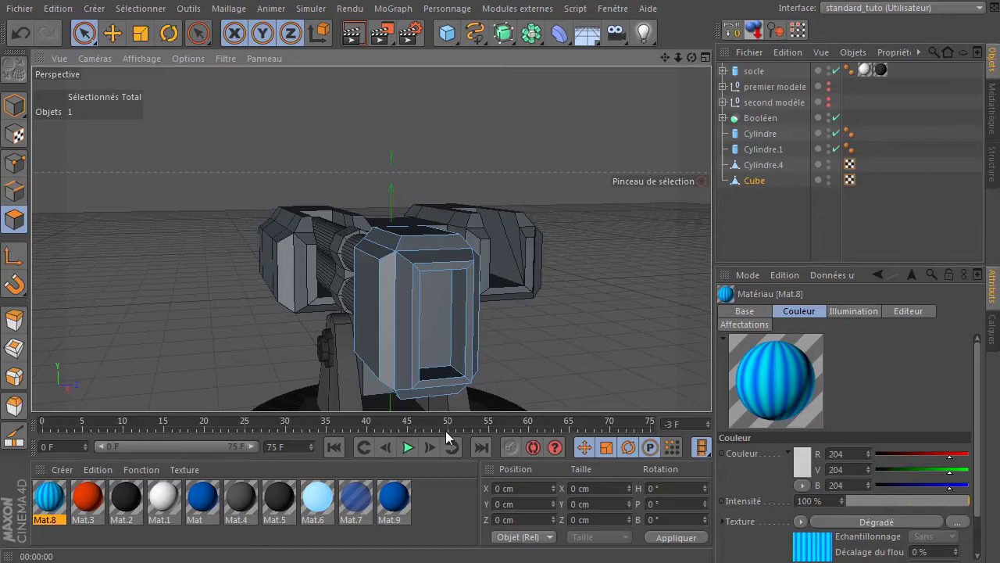
{"action": "double_click", "coordinate": [451, 512]}
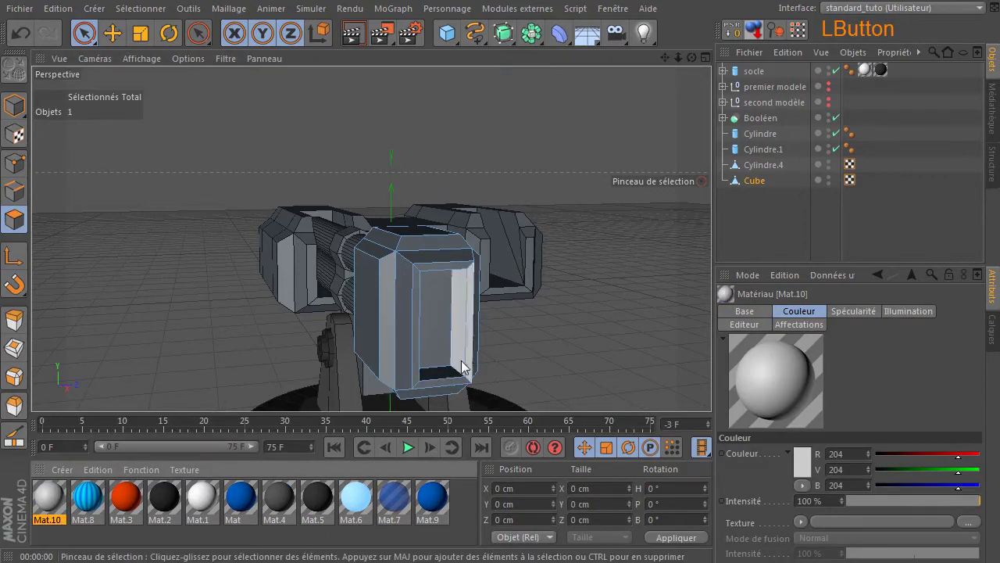
{"action": "left_click", "coordinate": [434, 334]}
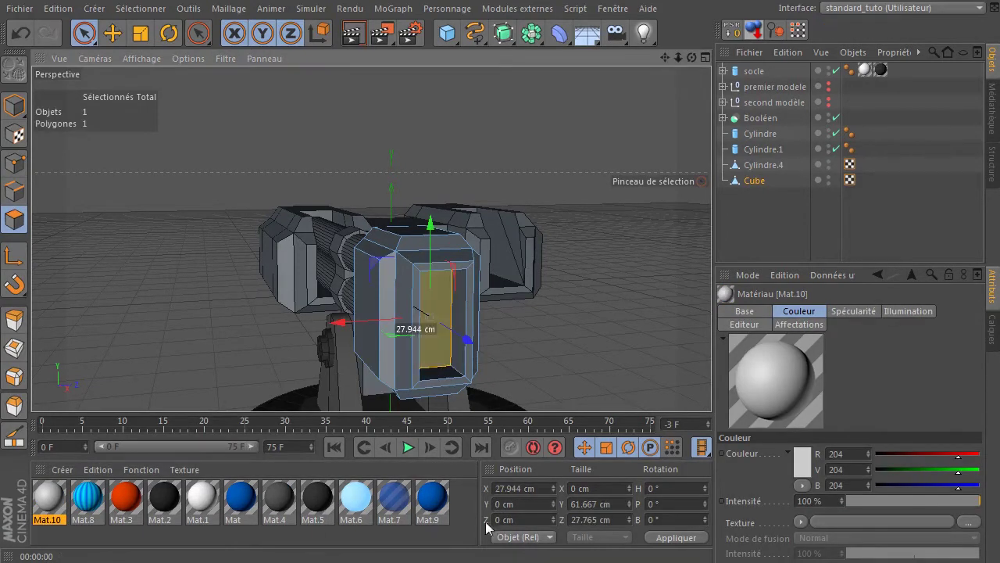
{"action": "left_click_drag", "start_coordinate": [32, 516], "coordinate": [440, 339]}
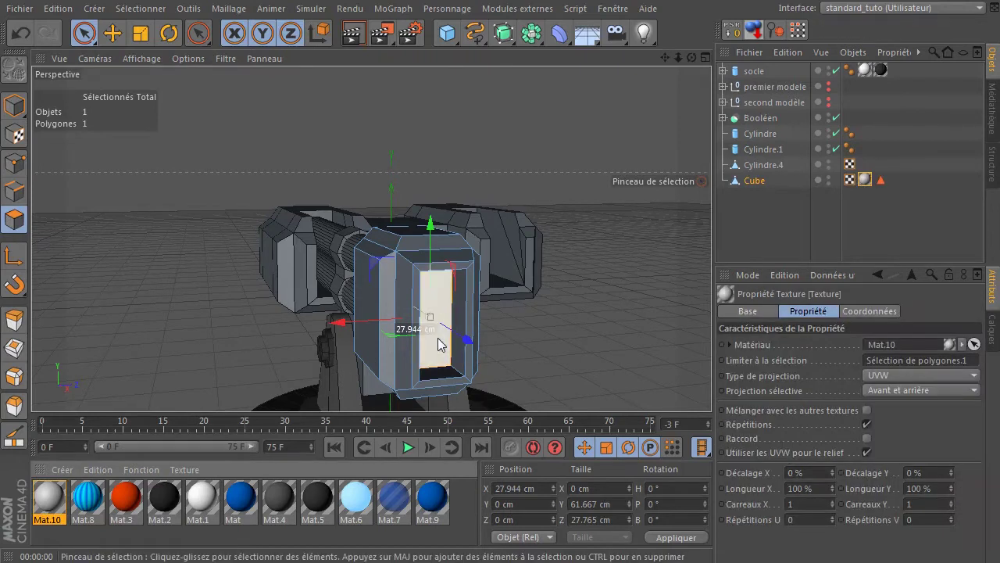
- Disable the new material's specularity and enable luminescence with a very pale blue colour at hue 195°
{"action": "double_click", "coordinate": [47, 499]}
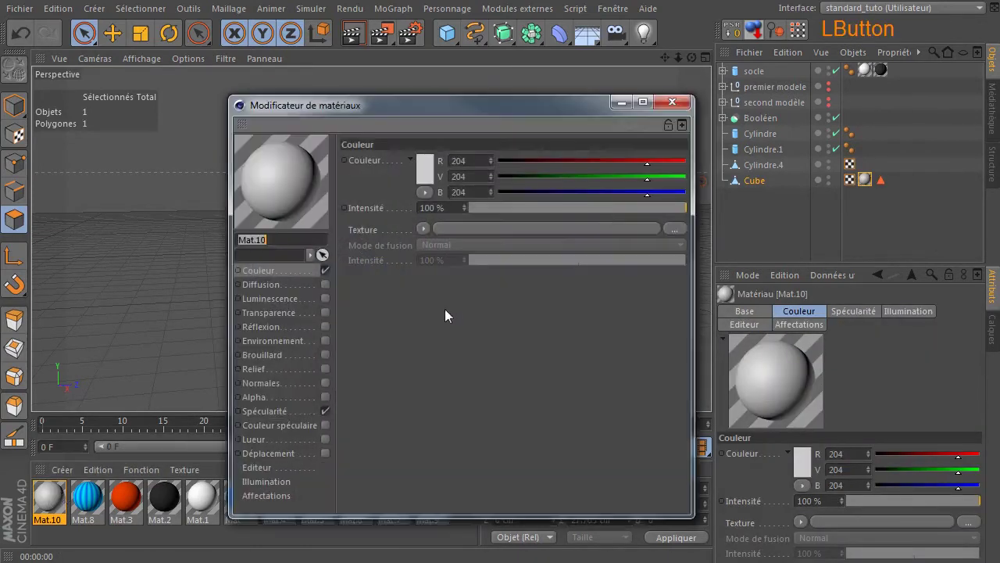
{"action": "left_click", "coordinate": [325, 411]}
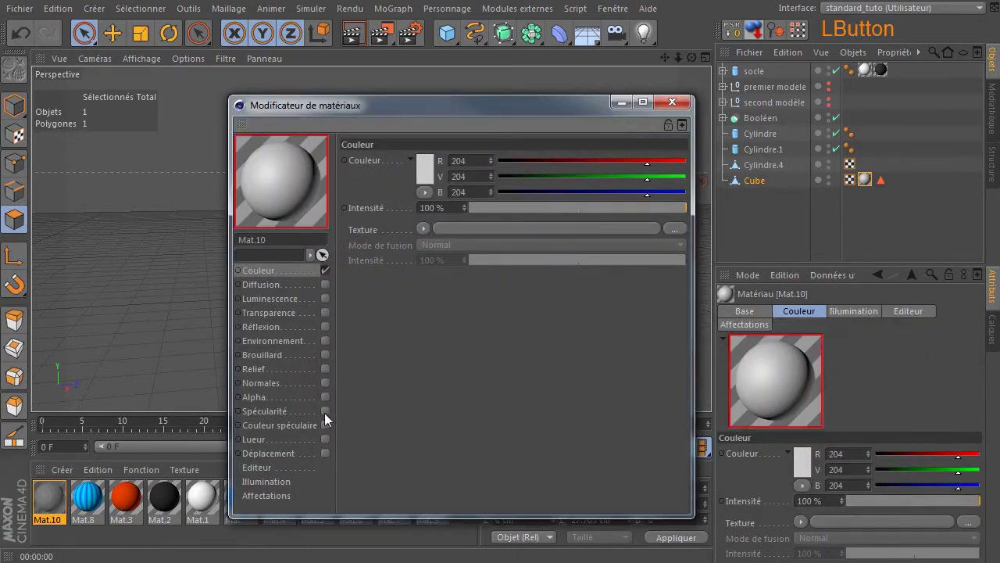
{"action": "left_click", "coordinate": [325, 298]}
{"action": "left_click", "coordinate": [424, 170]}
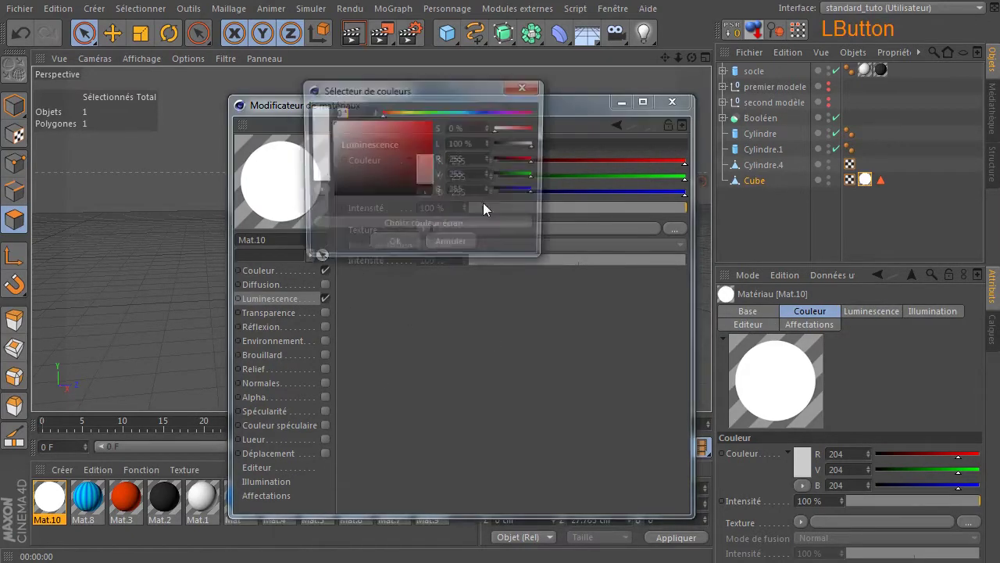
{"action": "left_click_drag", "start_coordinate": [451, 110], "coordinate": [468, 109]}
{"action": "left_click", "coordinate": [341, 128]}
{"action": "left_click_drag", "start_coordinate": [341, 131], "coordinate": [351, 117]}
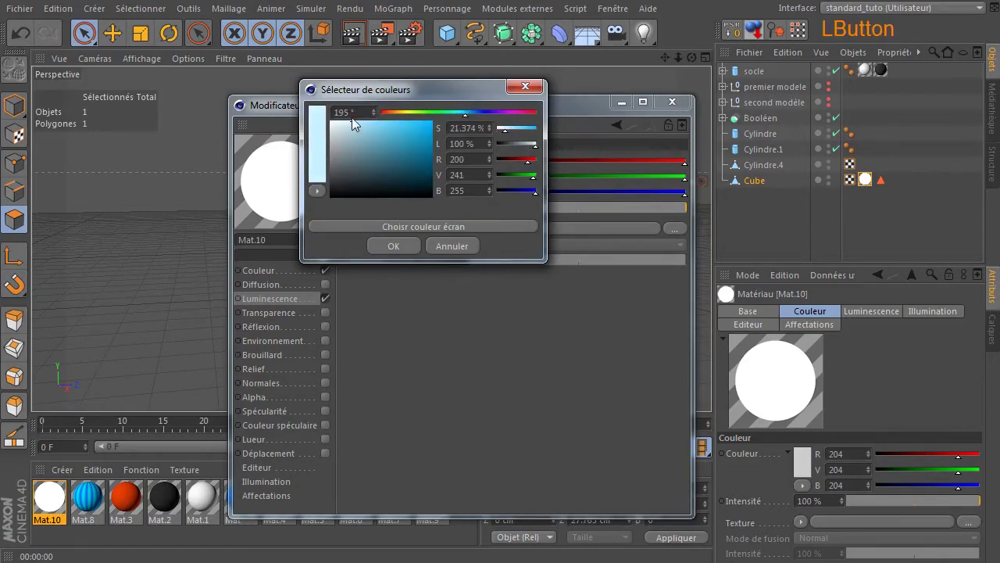
{"action": "left_click", "coordinate": [399, 245]}
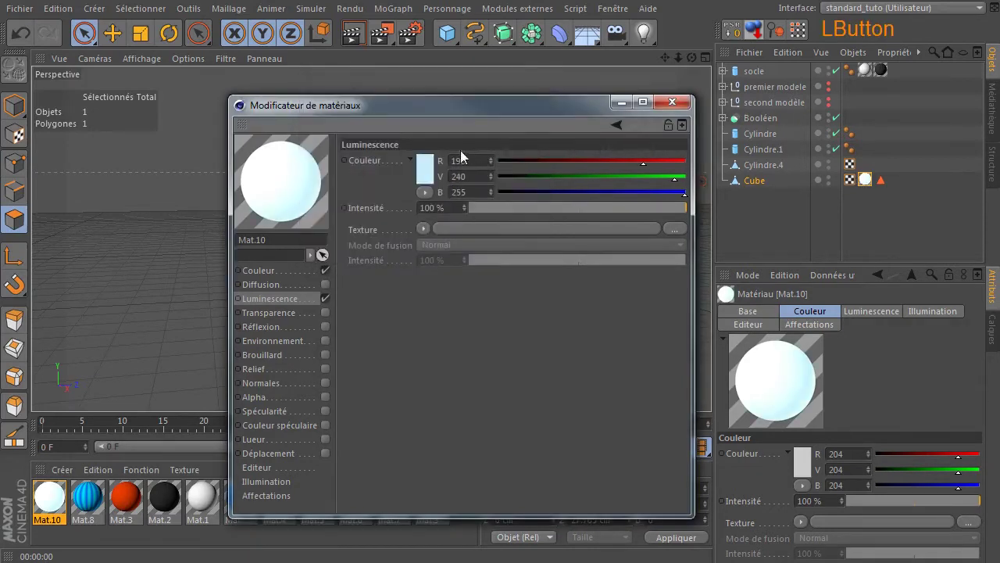
- Deepen the luminescence colour to a light blue of RGB 144, 217, 241 and close the material editor
{"action": "left_click", "coordinate": [425, 170]}
{"action": "left_click_drag", "start_coordinate": [362, 134], "coordinate": [372, 123]}
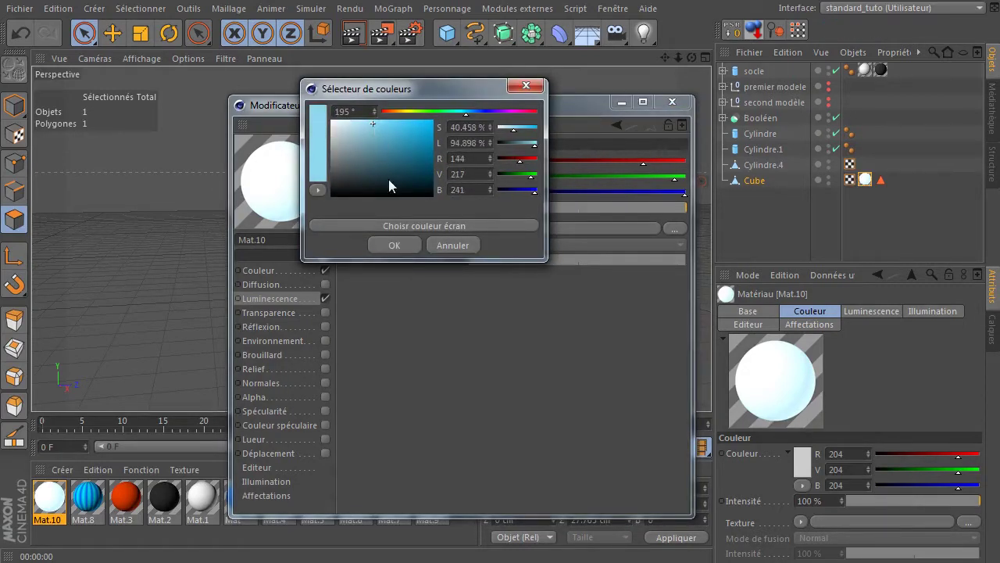
{"action": "left_click", "coordinate": [395, 245]}
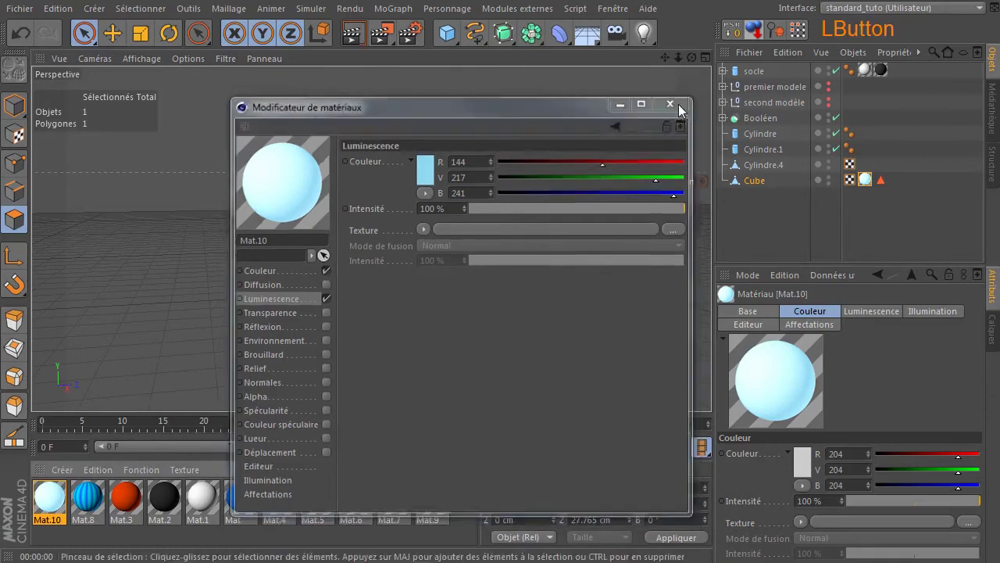
{"action": "left_click", "coordinate": [669, 104]}
- Render the glowing muzzle from the front and the whole turret from a more distant side angle
{"action": "left_click", "coordinate": [352, 33]}
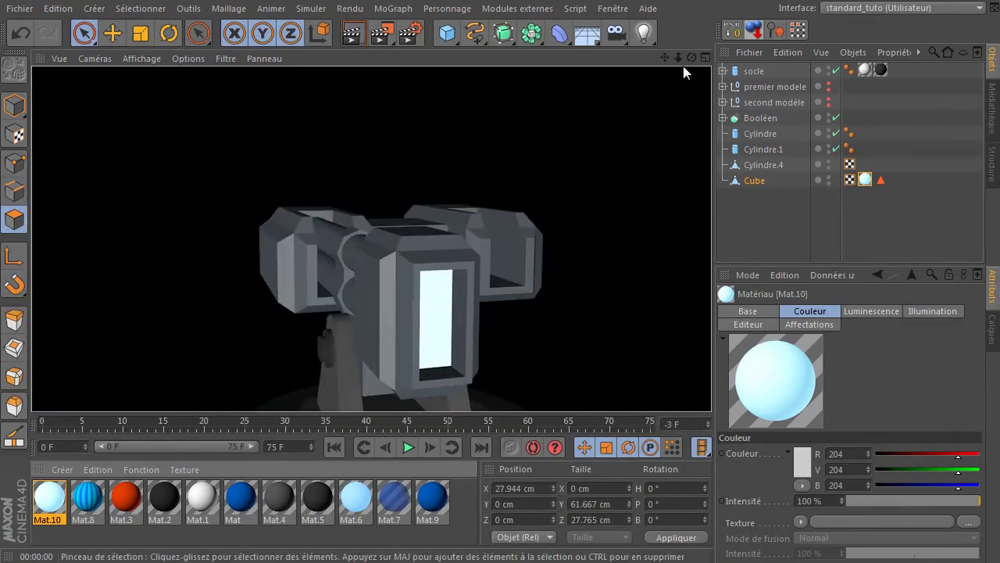
{"action": "left_click_drag", "start_coordinate": [691, 57], "coordinate": [372, 238]}
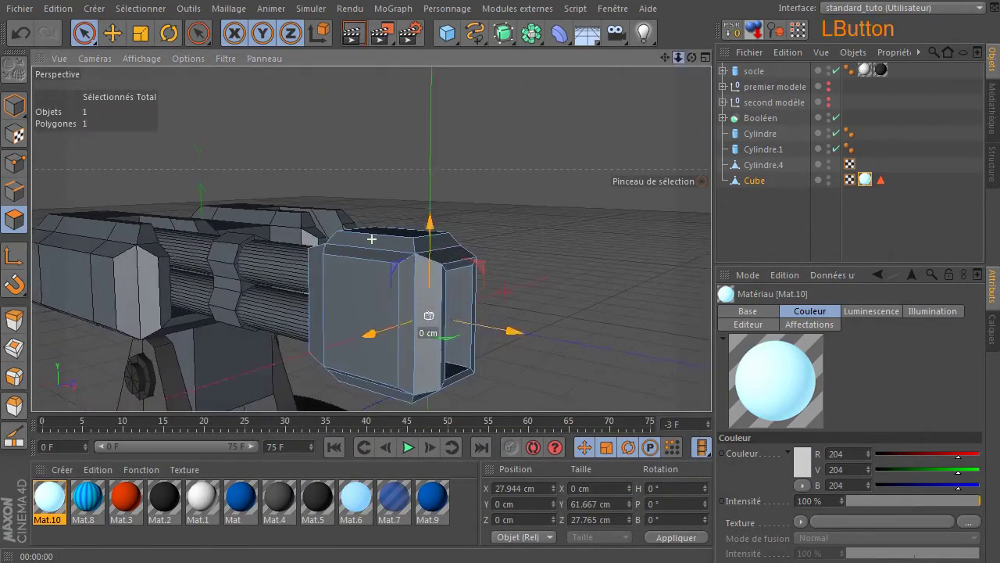
{"action": "key", "text": "ctrl+shift+z"}
{"action": "left_click", "coordinate": [353, 33]}
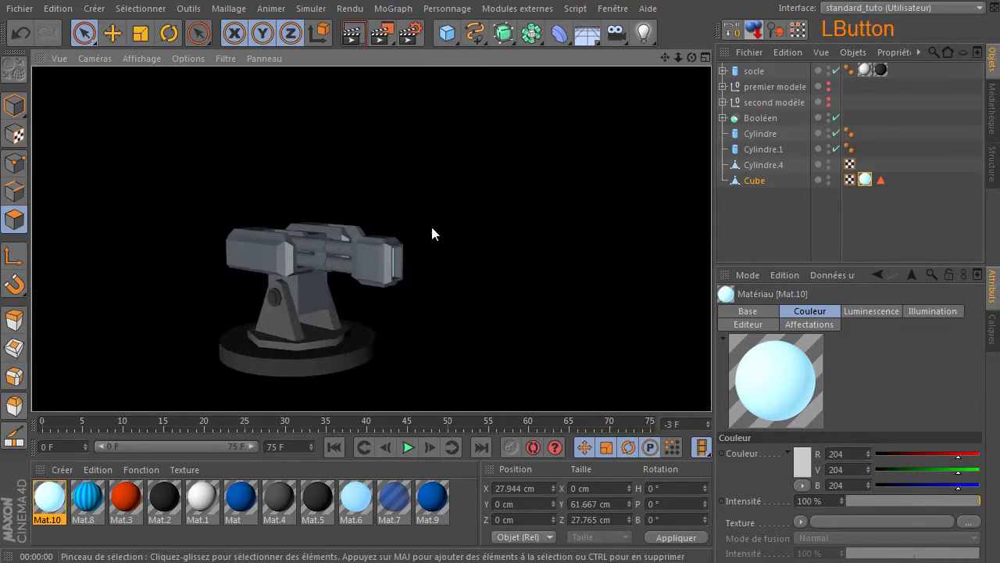
- Add the Global Illumination render effect and set its irradiance cache record density and stochastic samples to low (Basse)
{"action": "left_click", "coordinate": [412, 33]}
{"action": "left_click", "coordinate": [134, 263]}
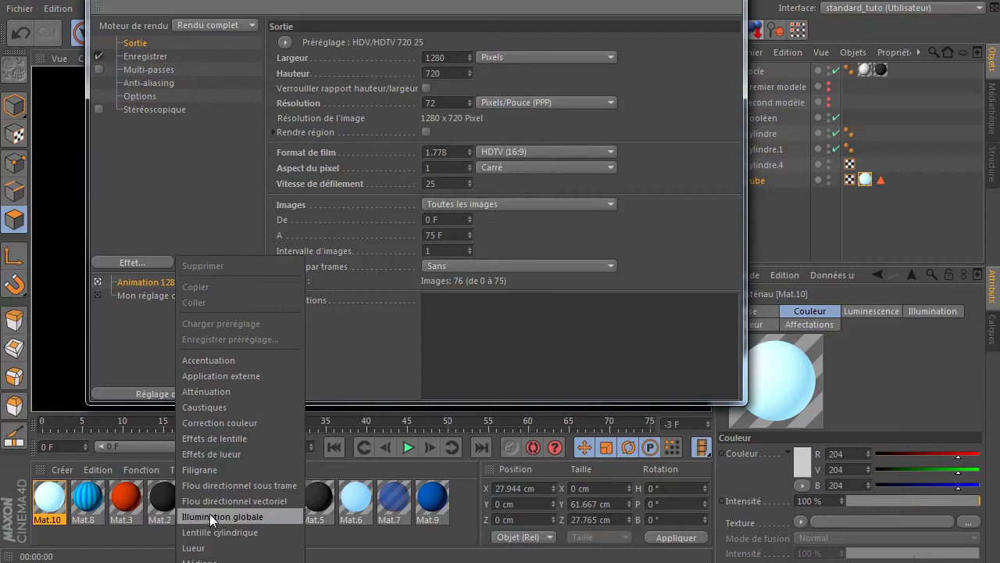
{"action": "left_click", "coordinate": [210, 516]}
{"action": "left_click", "coordinate": [464, 43]}
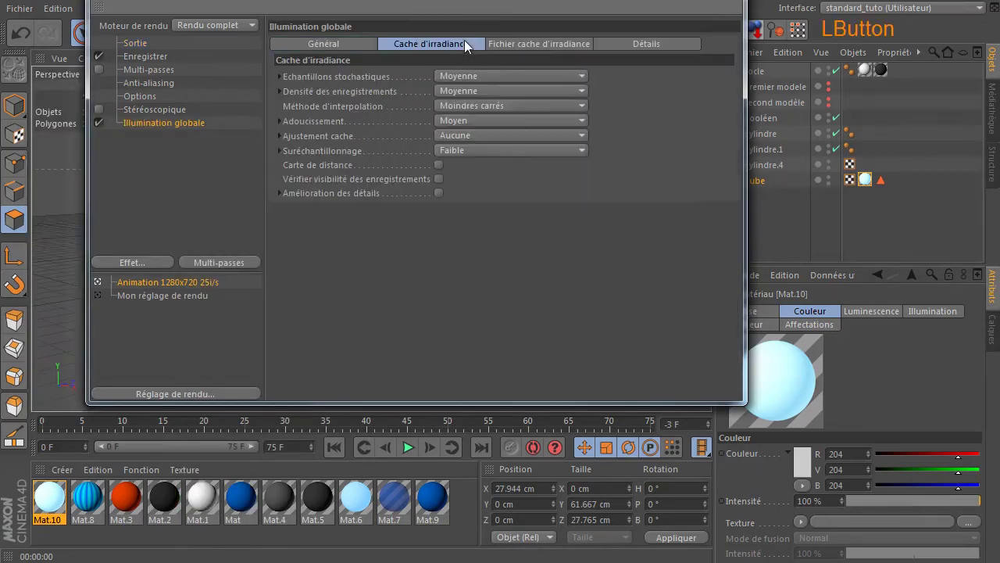
{"action": "left_click", "coordinate": [465, 93]}
{"action": "left_click", "coordinate": [458, 138]}
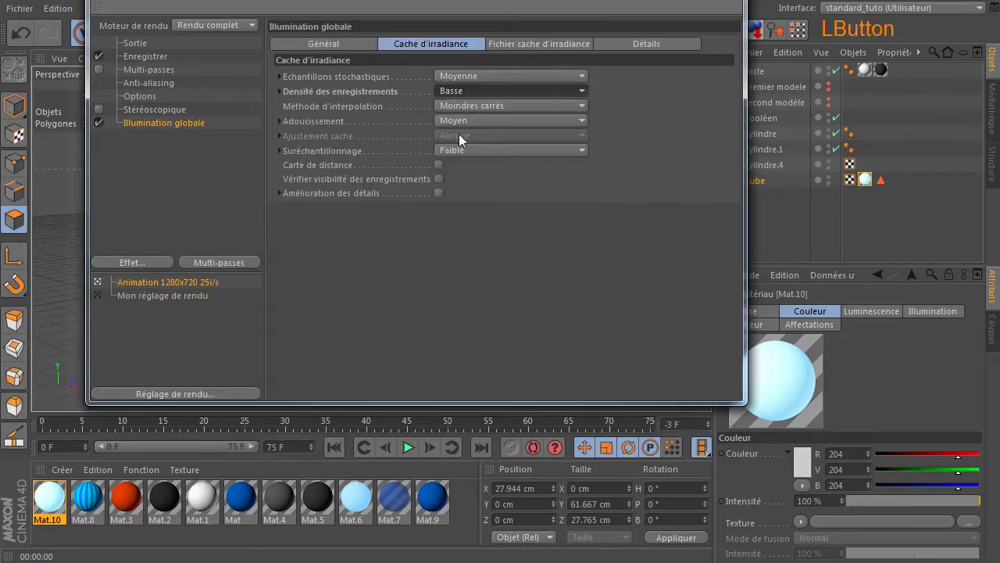
{"action": "left_click", "coordinate": [473, 76]}
{"action": "left_click", "coordinate": [458, 120]}
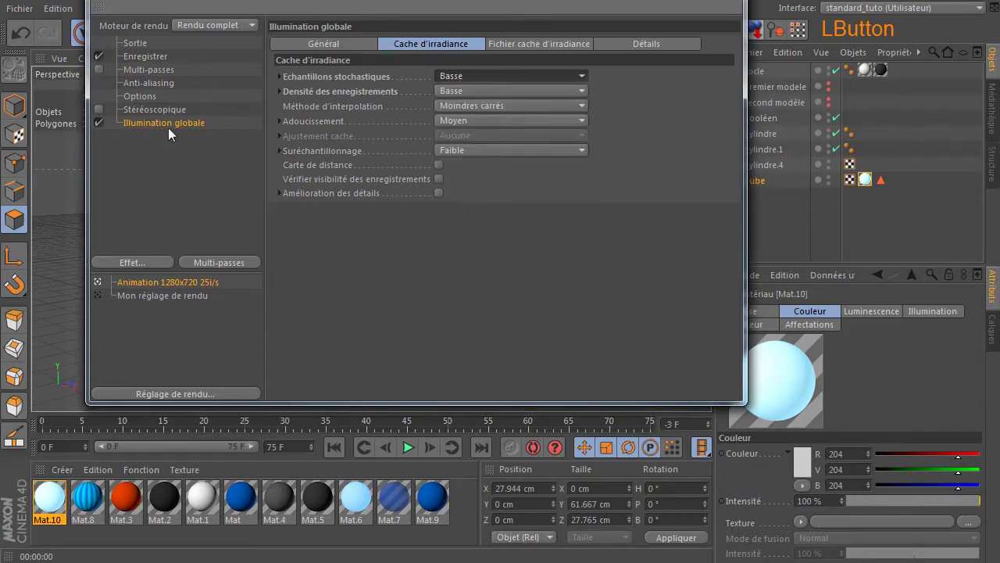
{"action": "left_click", "coordinate": [733, 1]}
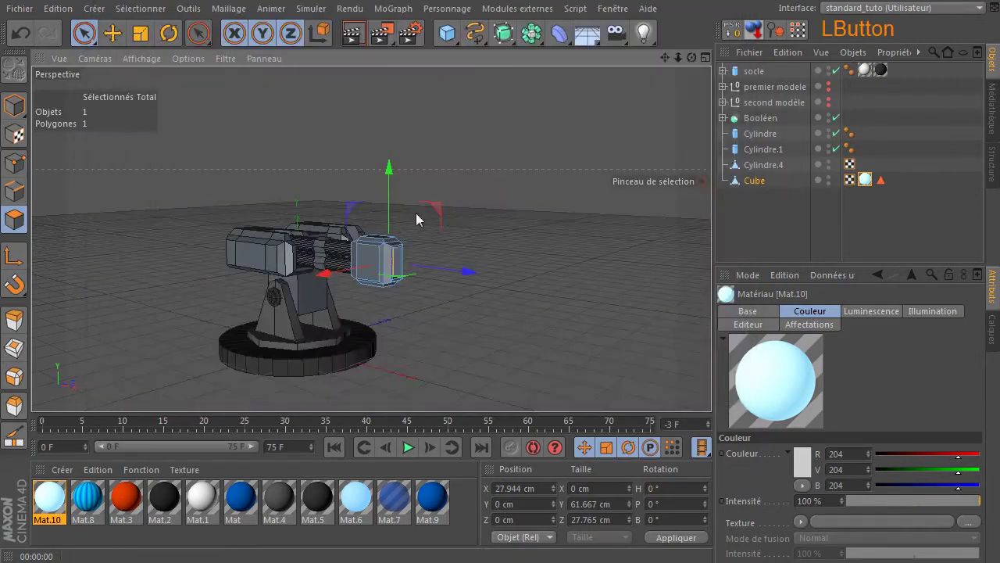
- Render the turret with global illumination from the current side angle and again from closer to the muzzle
{"action": "left_click", "coordinate": [359, 32]}
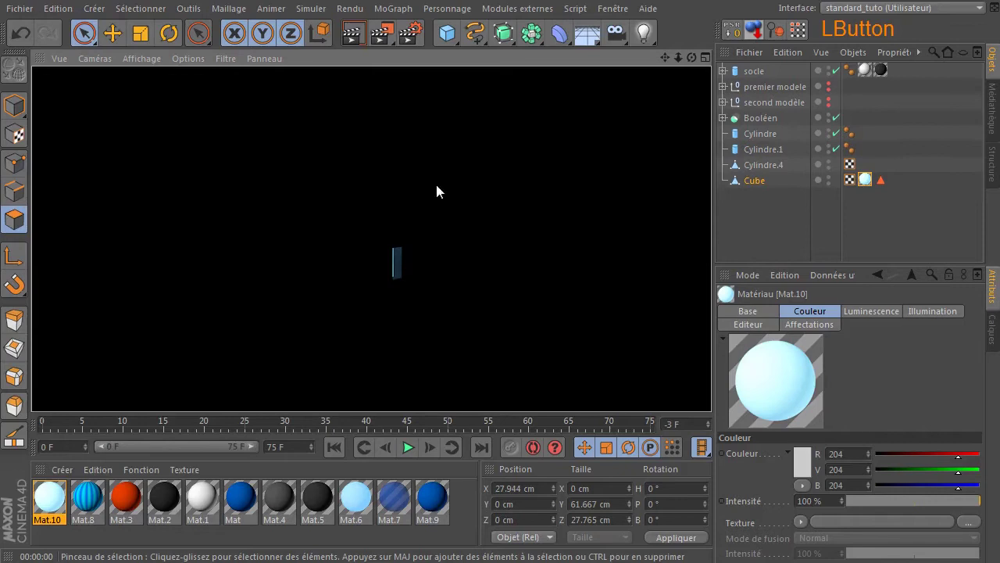
{"action": "left_click", "coordinate": [385, 266]}
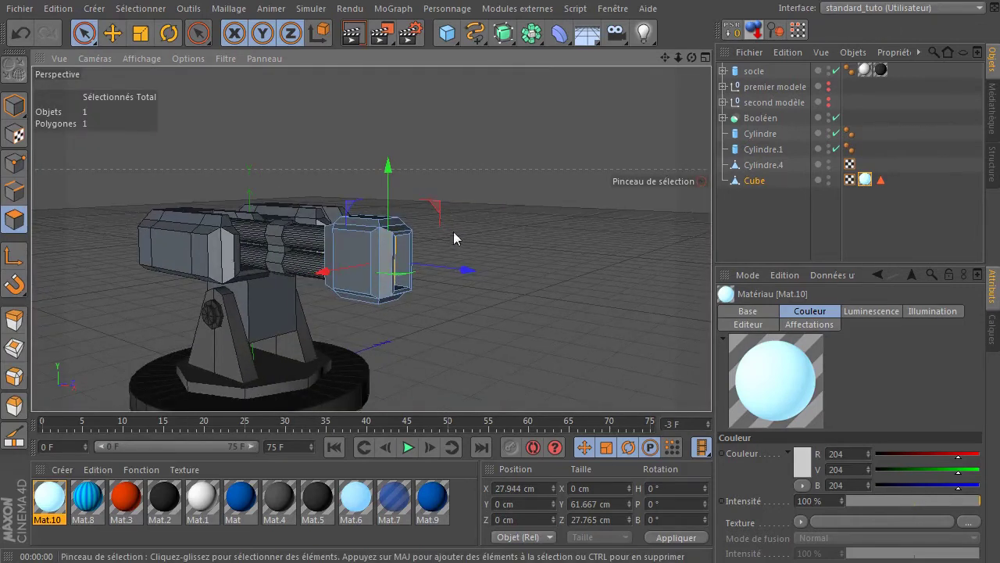
{"action": "left_click", "coordinate": [358, 33]}
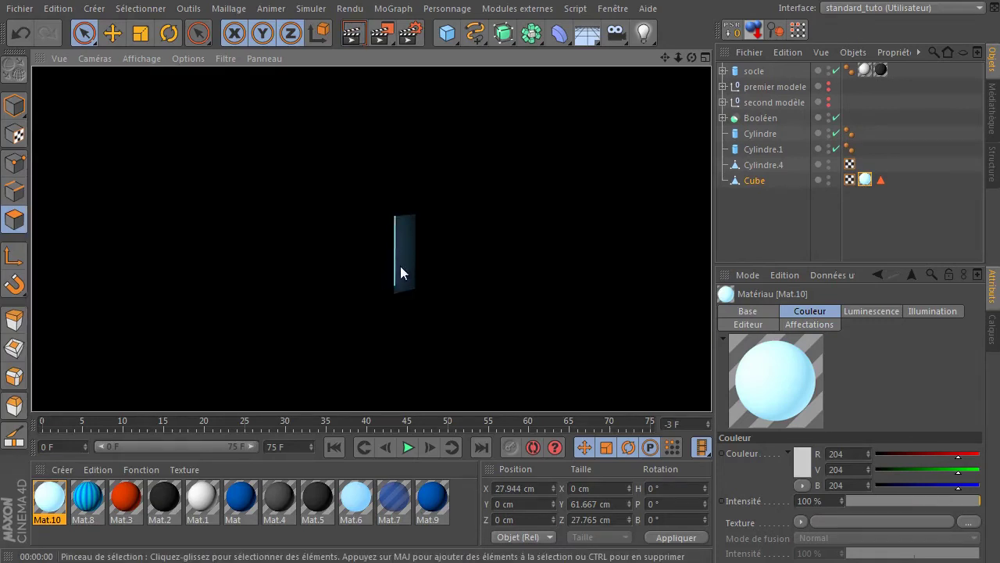
- Set the luminescence intensity of the muzzle's glow material Mat.10 to 200% and render the view
{"action": "left_click", "coordinate": [58, 503]}
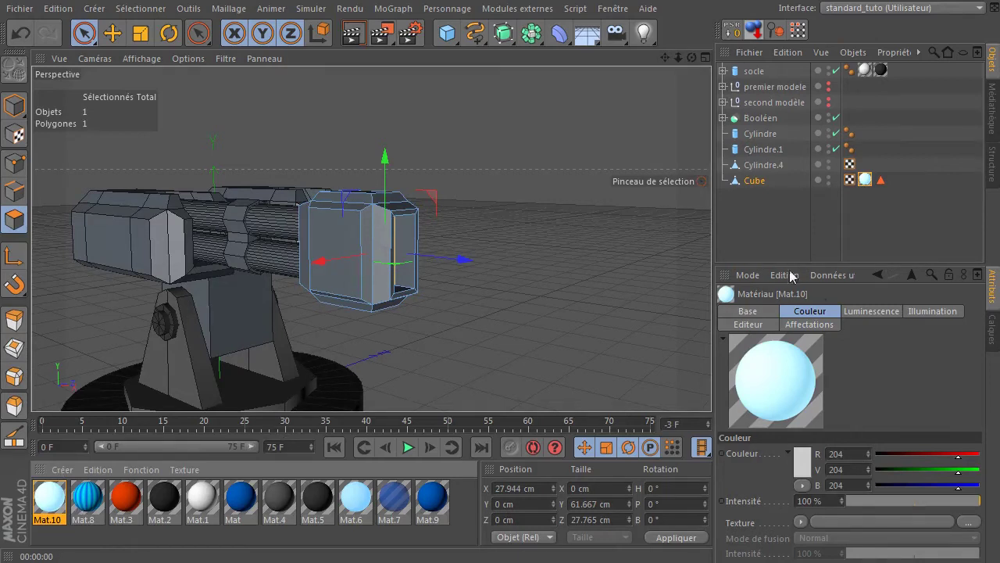
{"action": "left_click", "coordinate": [859, 312]}
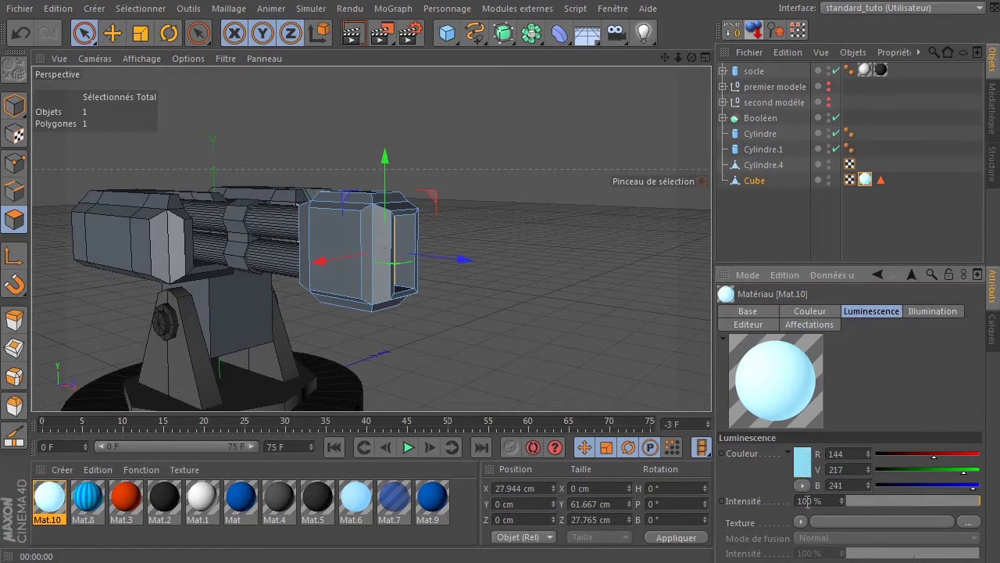
{"action": "double_click", "coordinate": [49, 504]}
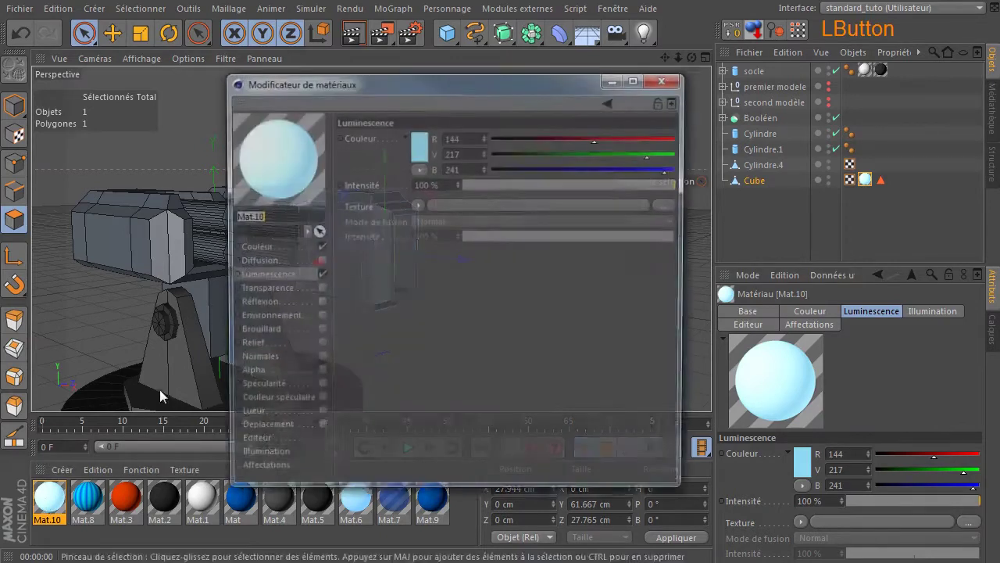
{"action": "left_click_drag", "start_coordinate": [418, 80], "coordinate": [617, 79]}
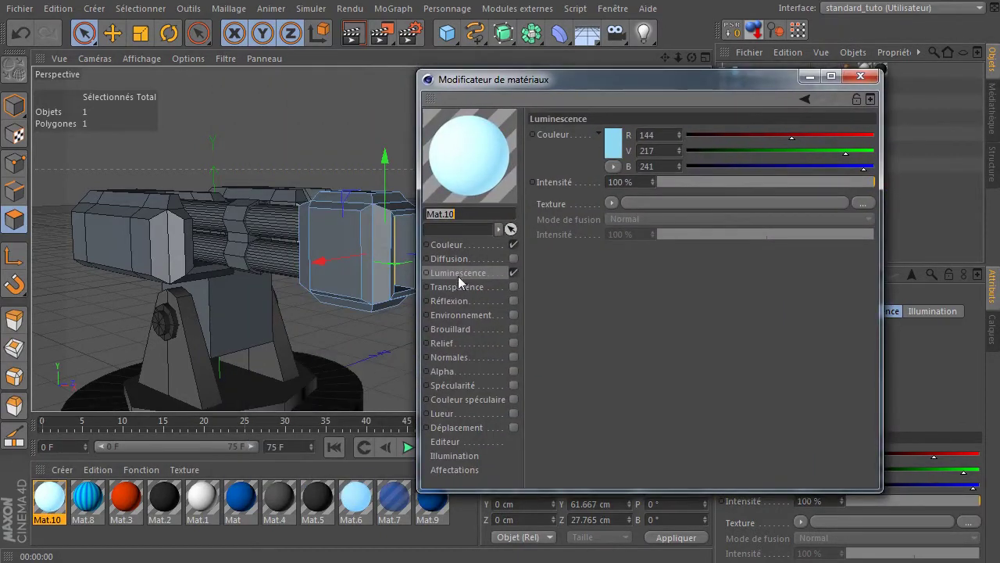
{"action": "double_click", "coordinate": [629, 183]}
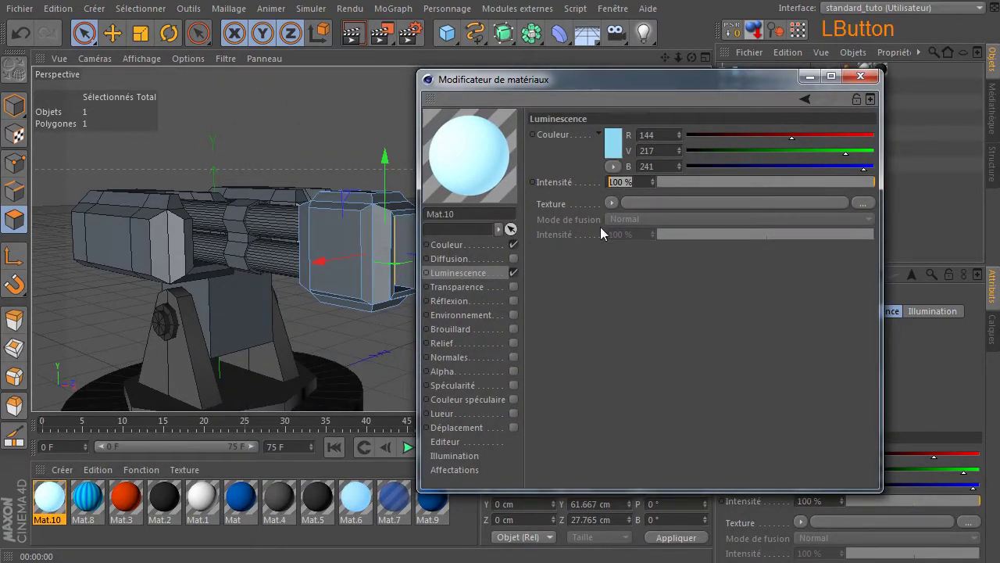
{"action": "type", "text": "200"}
{"action": "left_click", "coordinate": [705, 321]}
{"action": "left_click_drag", "start_coordinate": [705, 104], "coordinate": [997, 135]}
{"action": "left_click", "coordinate": [351, 33]}
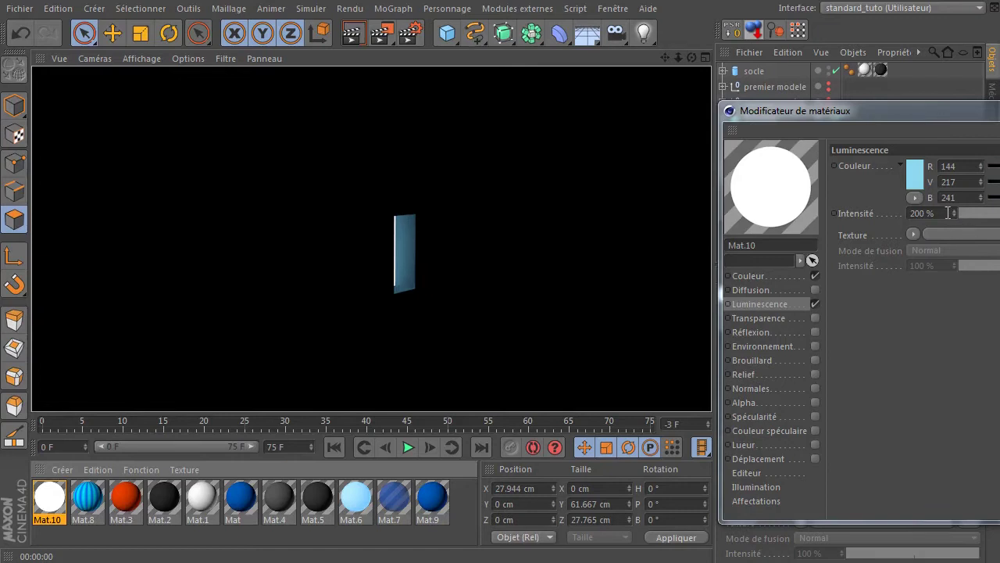
- Try a luminescence intensity of 500% for the glow material and render the view
{"action": "double_click", "coordinate": [948, 212]}
{"action": "type", "text": "500"}
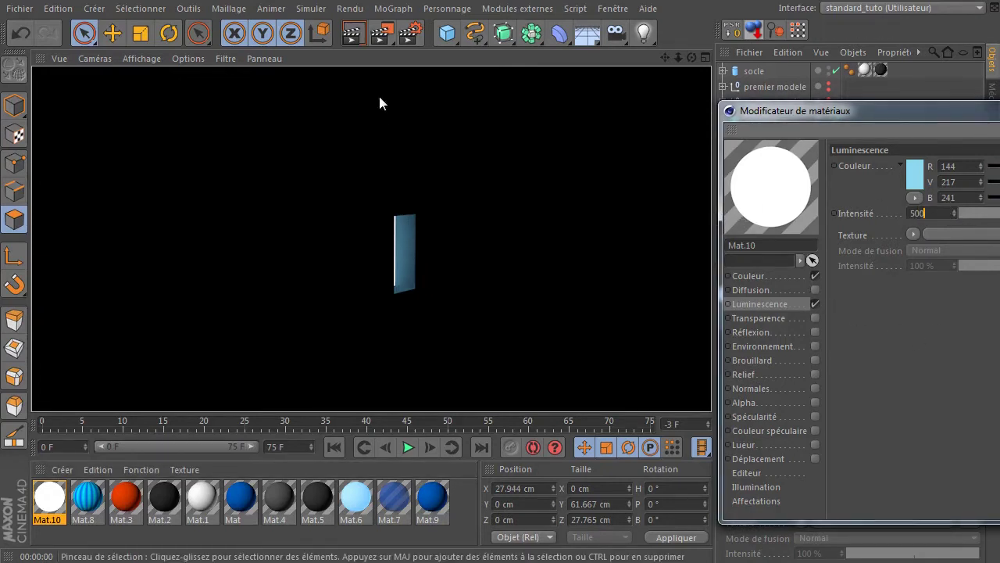
{"action": "left_click", "coordinate": [351, 33]}
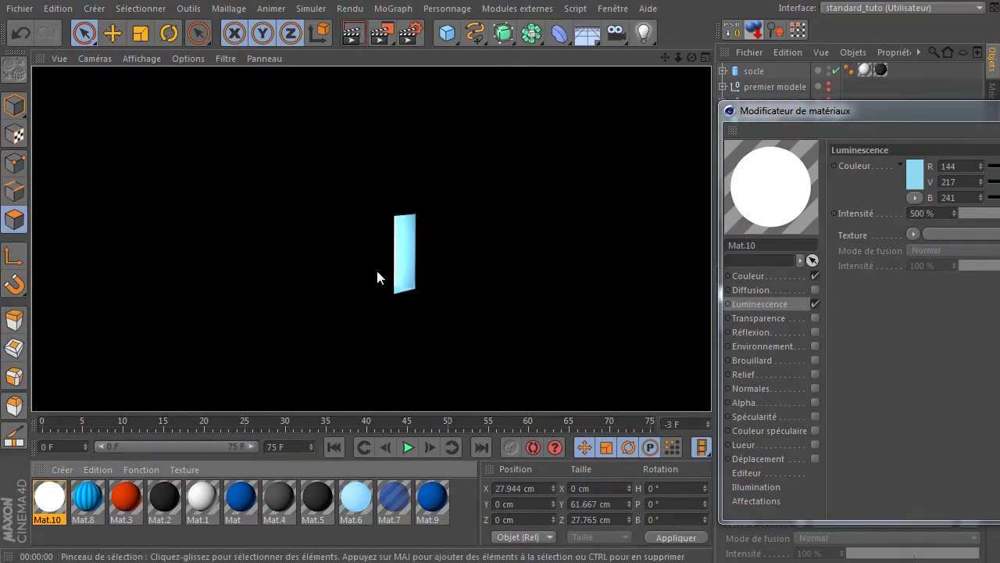
- Set the glow material's luminescence intensity to 400%, render the view and close the material editor
{"action": "double_click", "coordinate": [943, 213]}
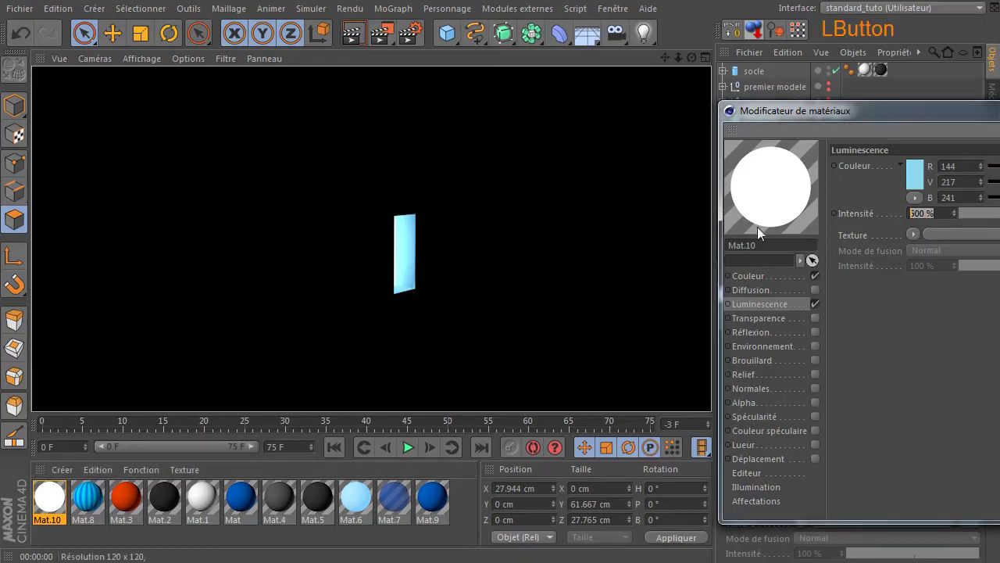
{"action": "type", "text": "400"}
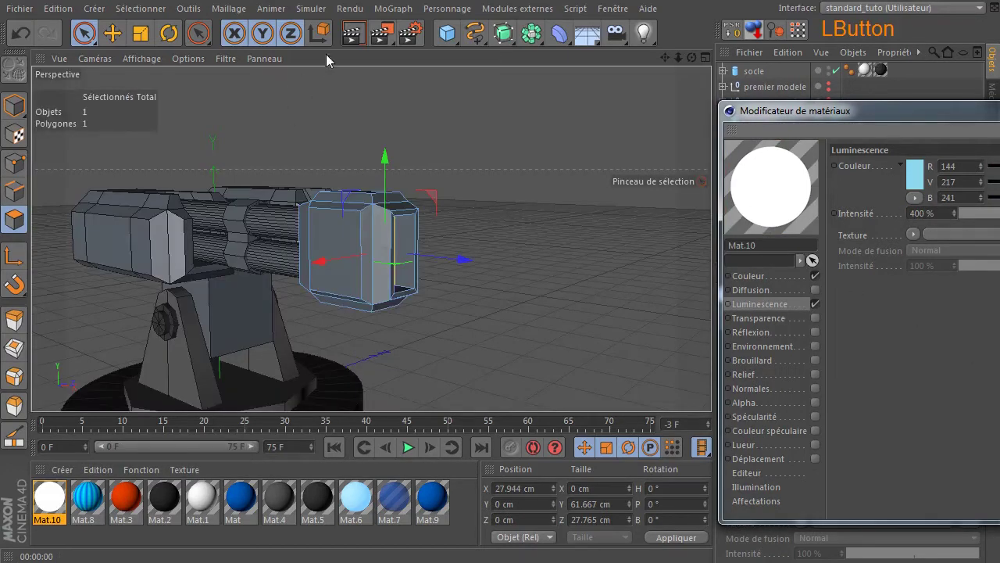
{"action": "left_click", "coordinate": [352, 33]}
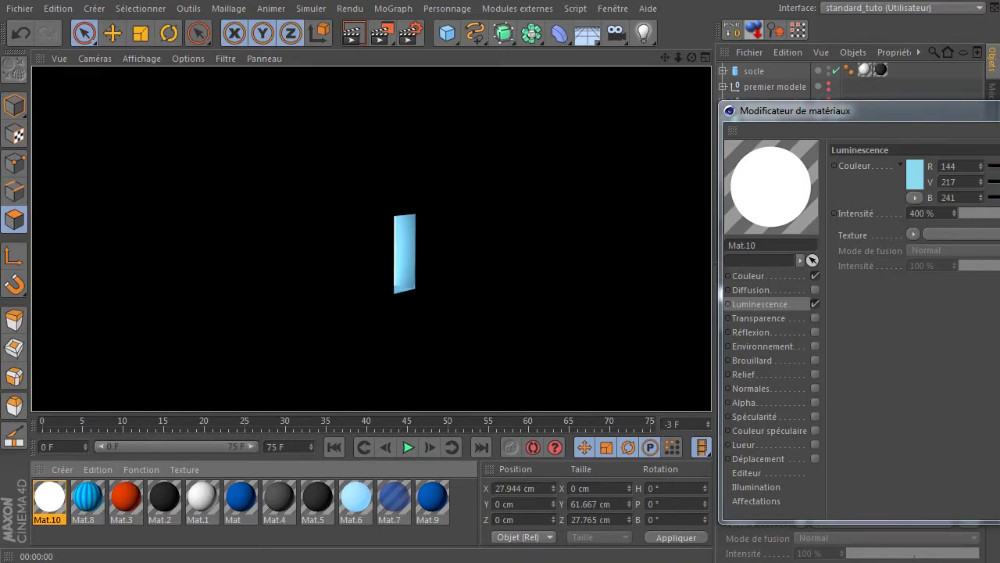
{"action": "left_click", "coordinate": [998, 107]}
- Turn off global illumination in the render settings and deselect the muzzle block
{"action": "left_click_drag", "start_coordinate": [301, 311], "coordinate": [316, 323], "text": "alt"}
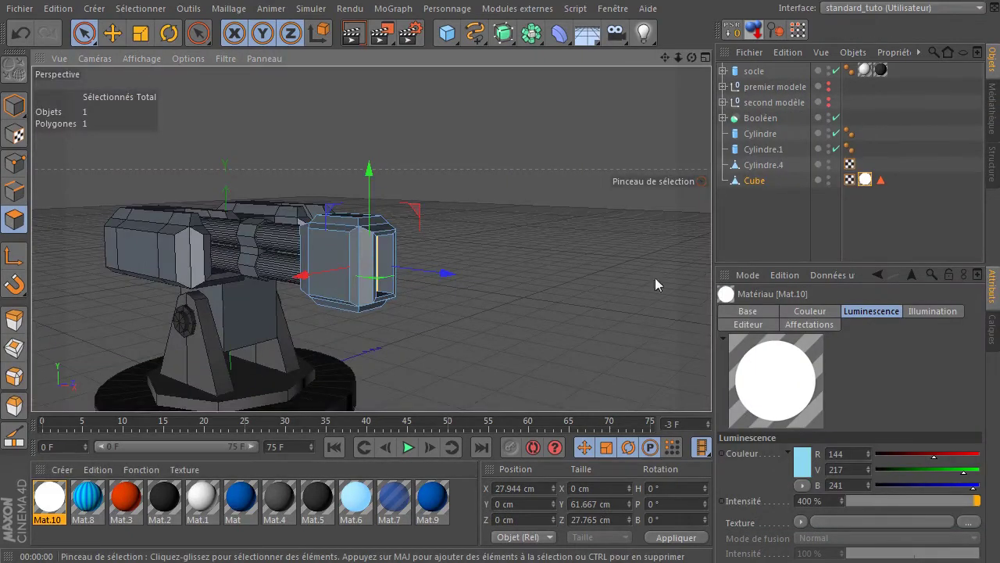
{"action": "scroll", "coordinate": [655, 279], "scroll_direction": "down", "scroll_amount": 3}
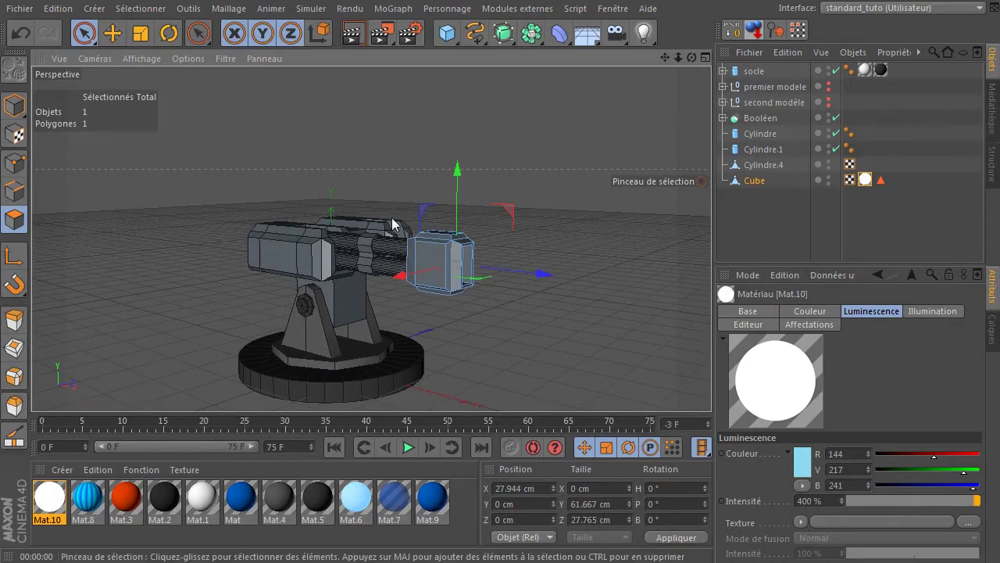
{"action": "left_click", "coordinate": [409, 33]}
{"action": "left_click", "coordinate": [100, 123]}
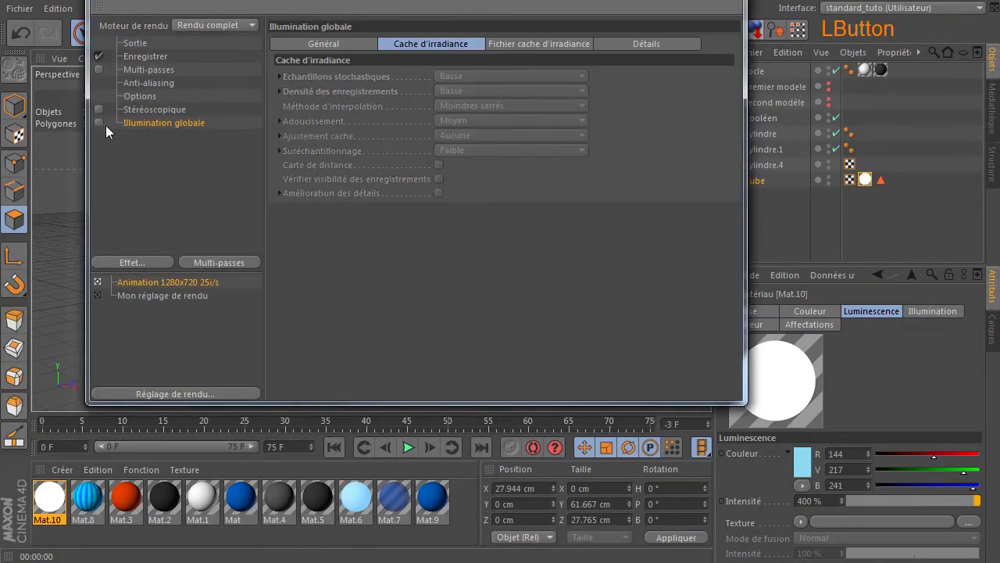
{"action": "left_click", "coordinate": [732, 4]}
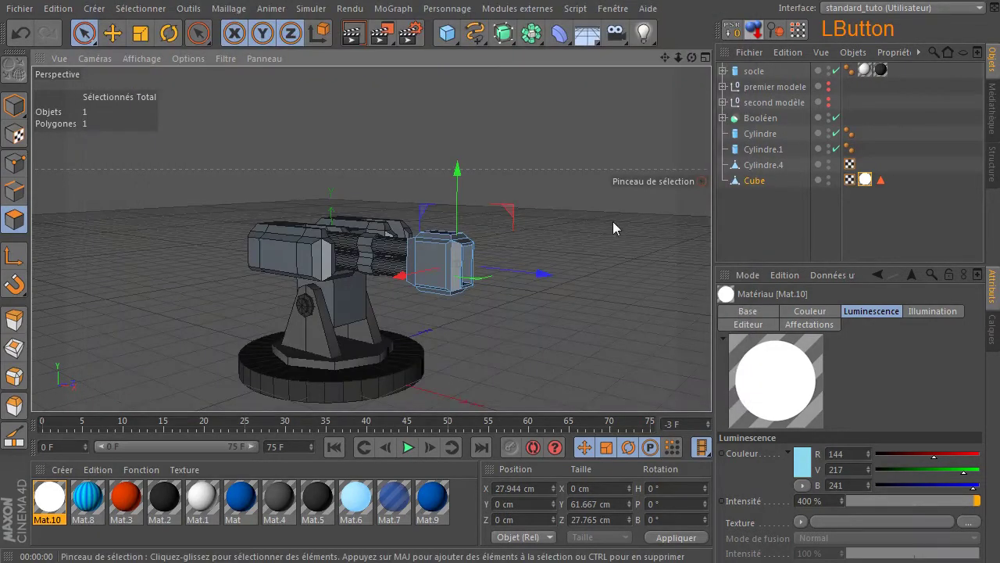
{"action": "left_click", "coordinate": [757, 209]}
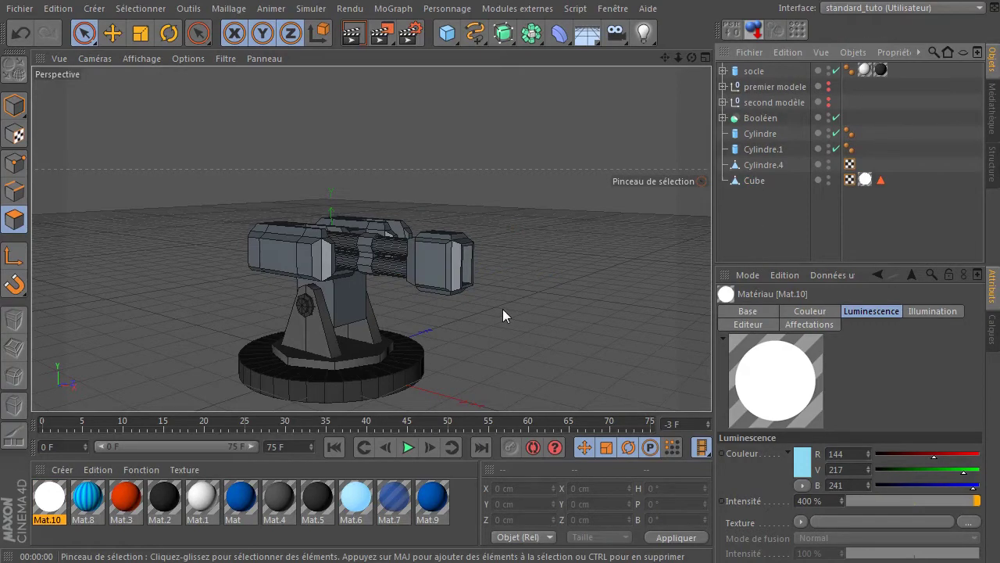
- Select the top polygons of both slot-cutting boxes in the Boolean's Cube.2 object
{"action": "left_click_drag", "start_coordinate": [692, 59], "coordinate": [549, 158]}
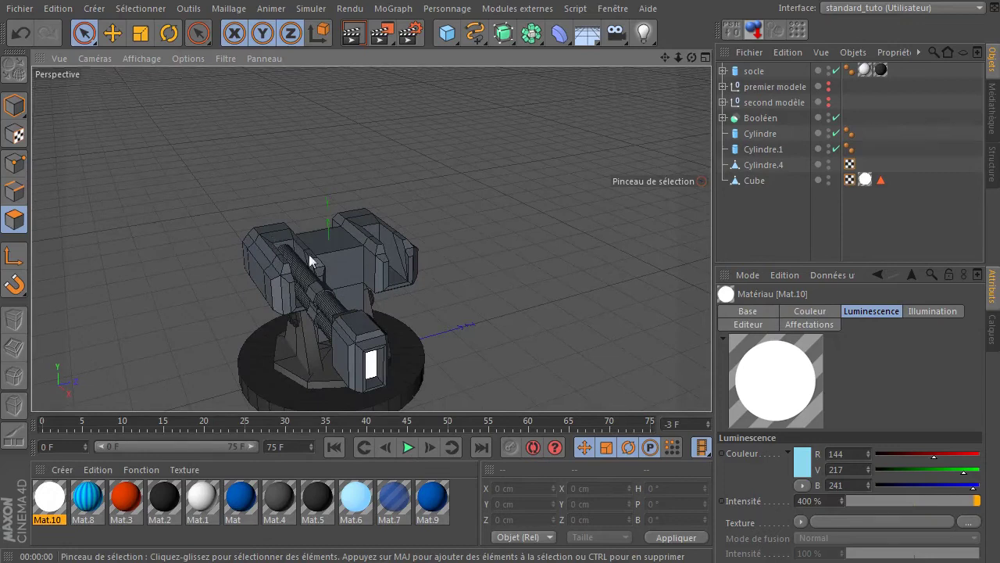
{"action": "scroll", "coordinate": [253, 264], "scroll_direction": "up", "scroll_amount": 6}
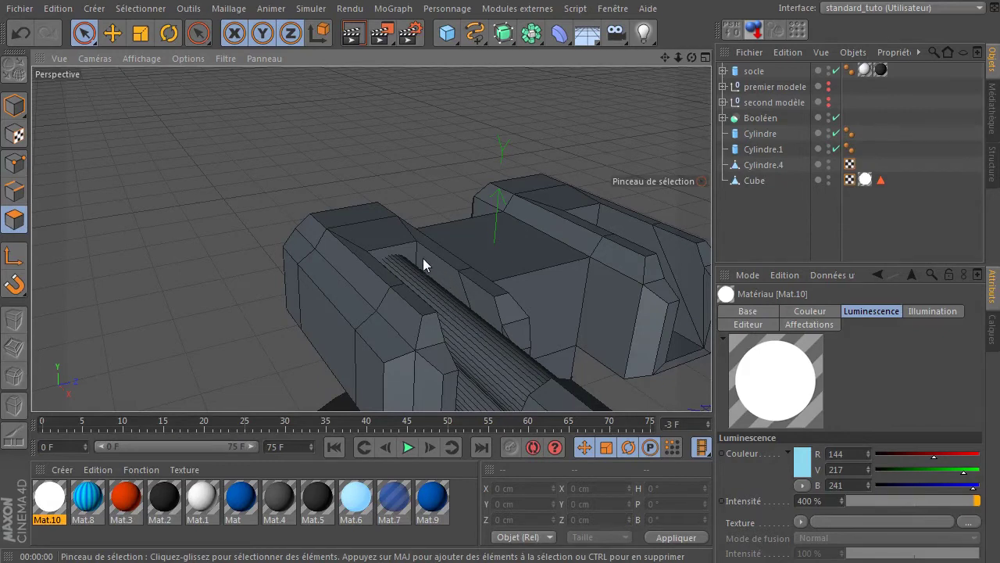
{"action": "left_click_drag", "start_coordinate": [387, 269], "coordinate": [485, 230], "text": "alt"}
{"action": "left_click_drag", "start_coordinate": [691, 58], "coordinate": [424, 235]}
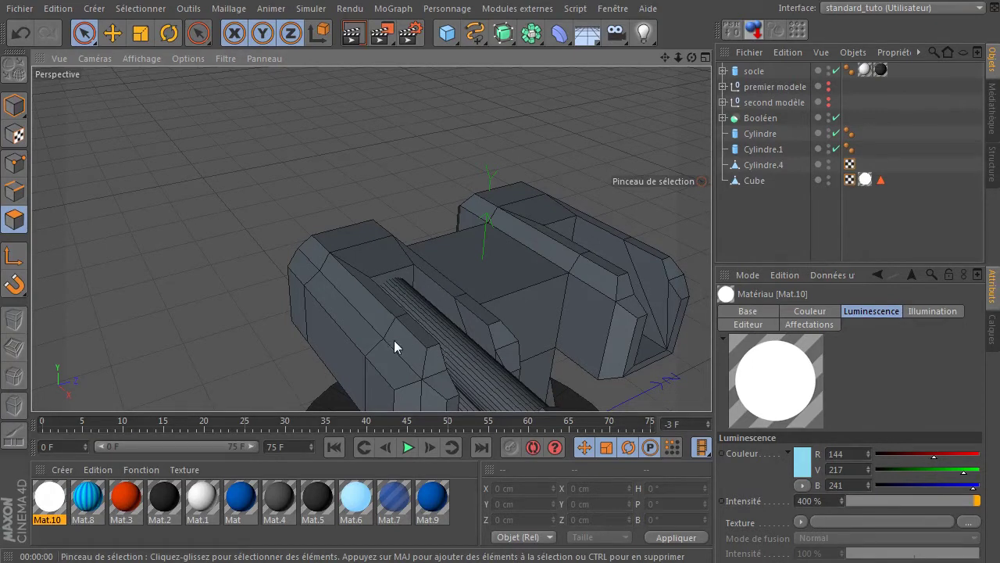
{"action": "left_click_drag", "start_coordinate": [694, 59], "coordinate": [461, 69]}
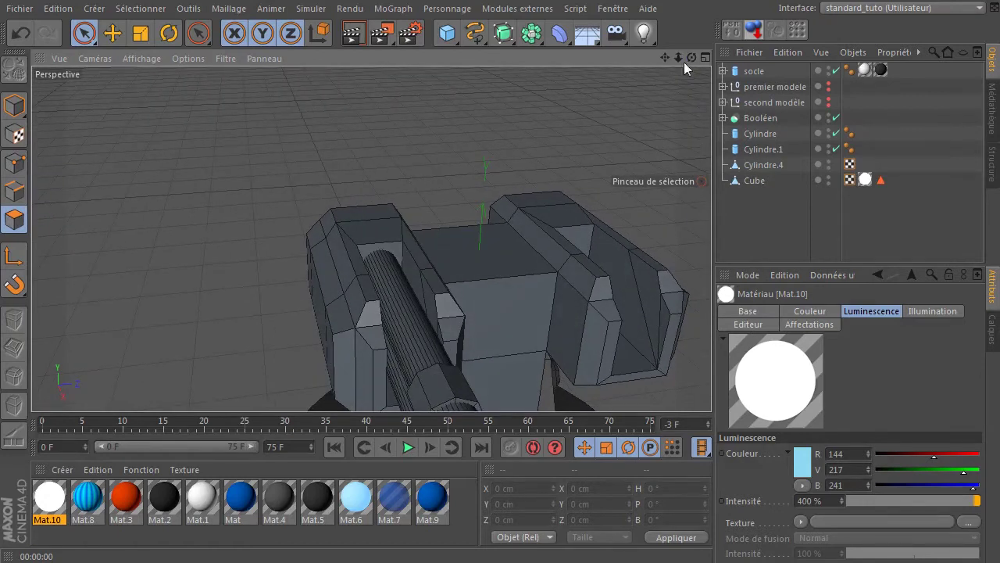
{"action": "left_click", "coordinate": [769, 167]}
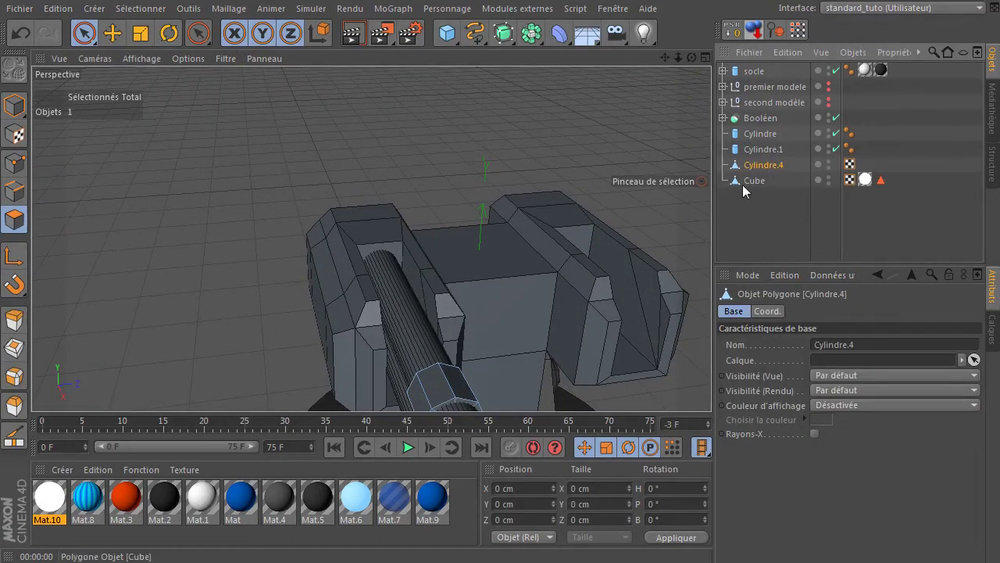
{"action": "left_click", "coordinate": [723, 118]}
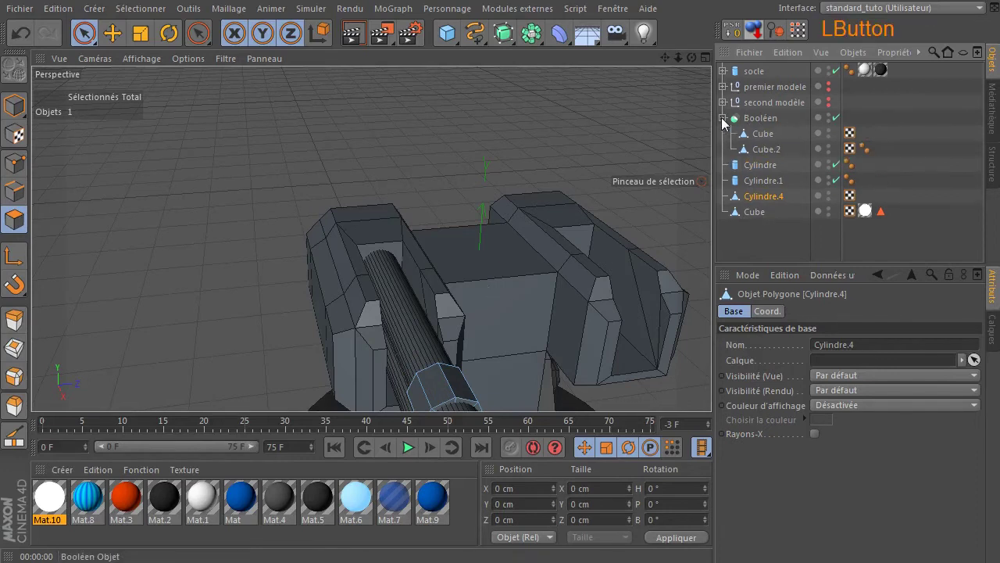
{"action": "left_click", "coordinate": [767, 149]}
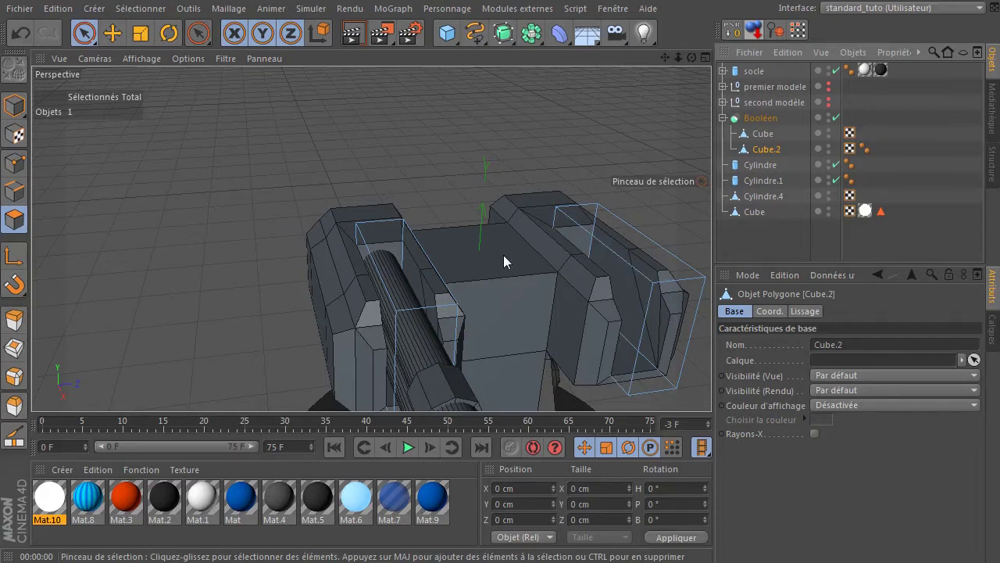
{"action": "left_click", "coordinate": [85, 35]}
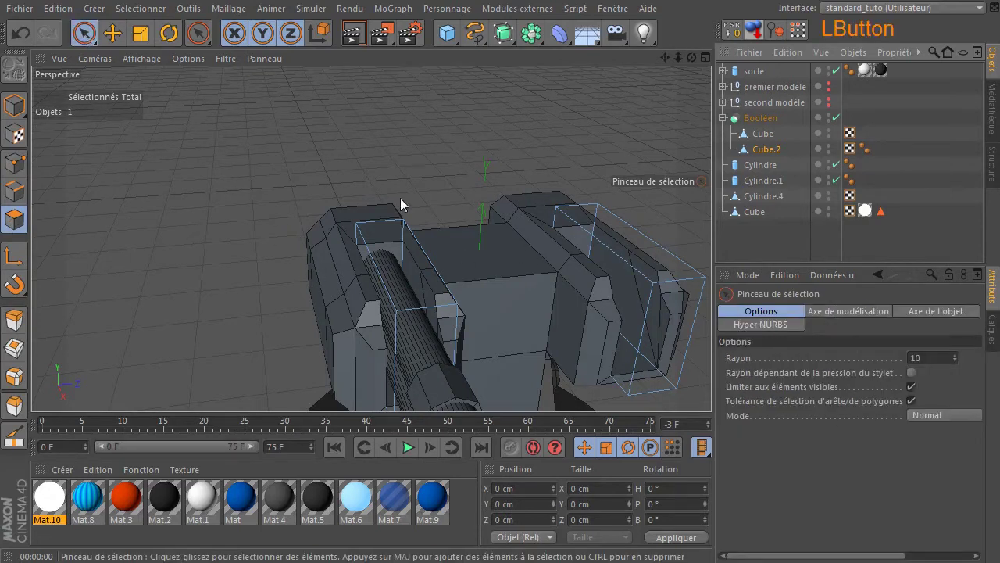
{"action": "left_click", "coordinate": [417, 275]}
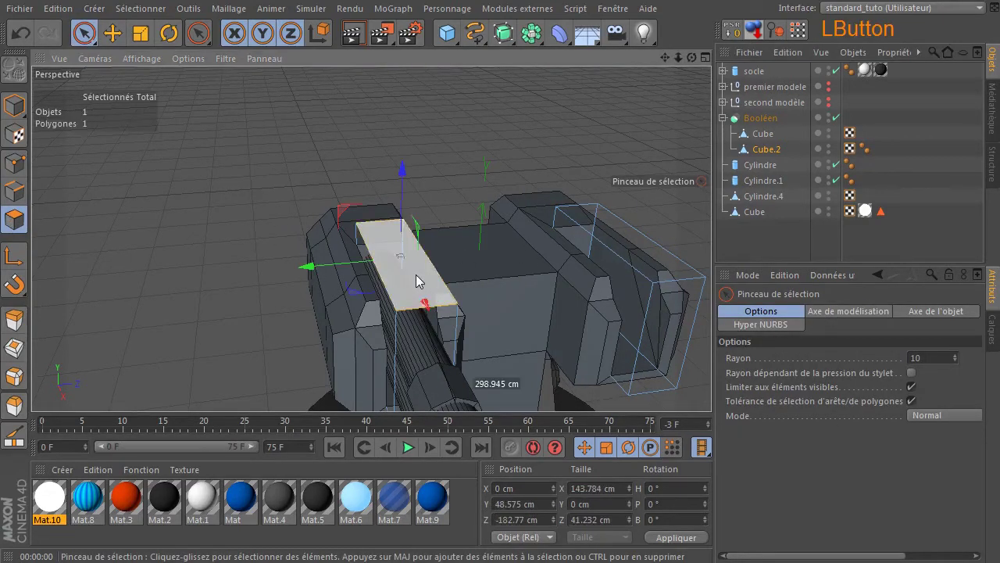
{"action": "left_click", "coordinate": [614, 241], "text": "shift"}
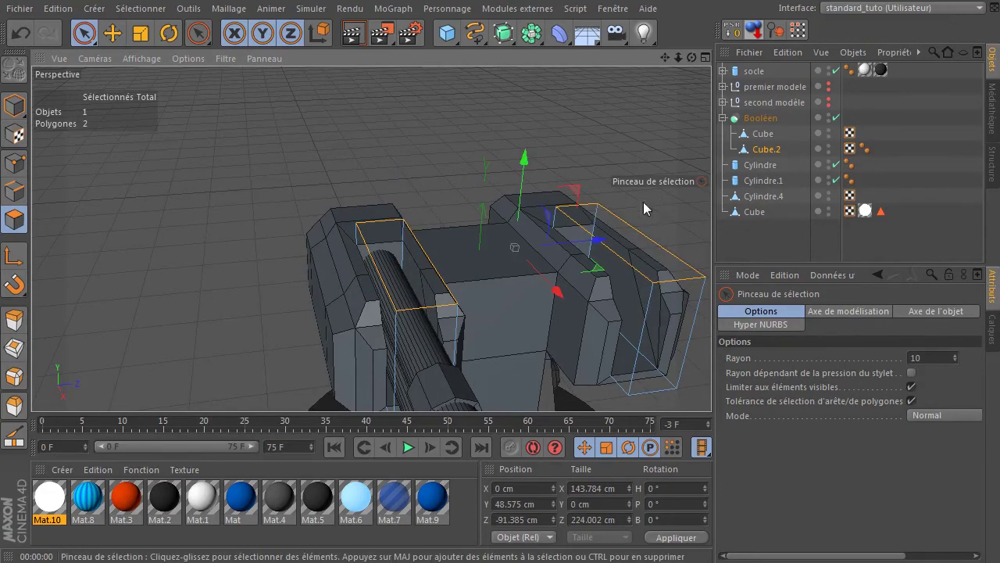
- Lower the two selected top polygons of Cube.2 so the Boolean recesses stay below the upper faces of both side housings
{"action": "left_click_drag", "start_coordinate": [664, 58], "coordinate": [344, 229]}
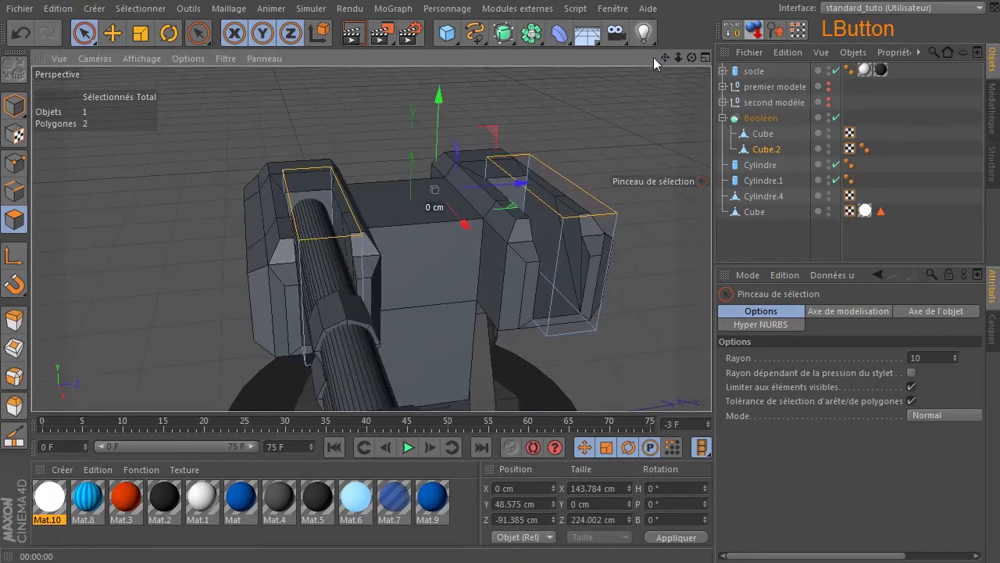
{"action": "left_click_drag", "start_coordinate": [437, 94], "coordinate": [417, 129]}
{"action": "left_click", "coordinate": [742, 236]}
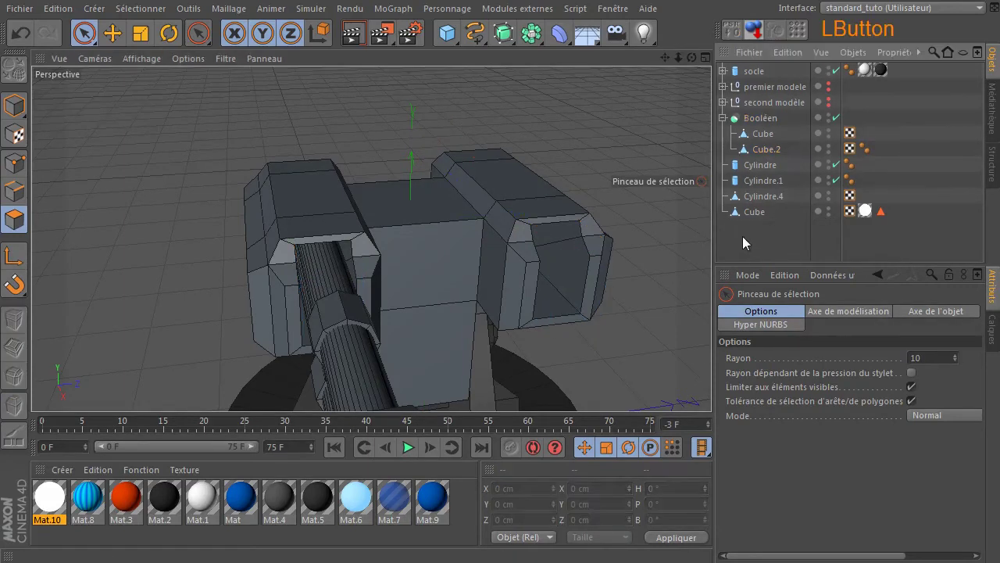
- Render a preview of the whole turret in the viewport to examine both side housings and the barrel
{"action": "left_click_drag", "start_coordinate": [695, 61], "coordinate": [680, 60]}
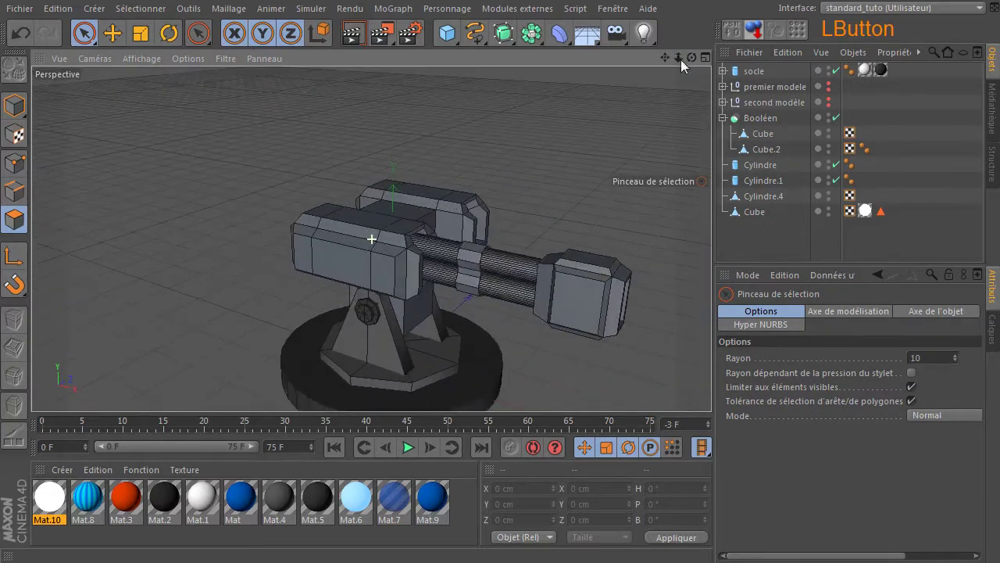
{"action": "left_click", "coordinate": [353, 33]}
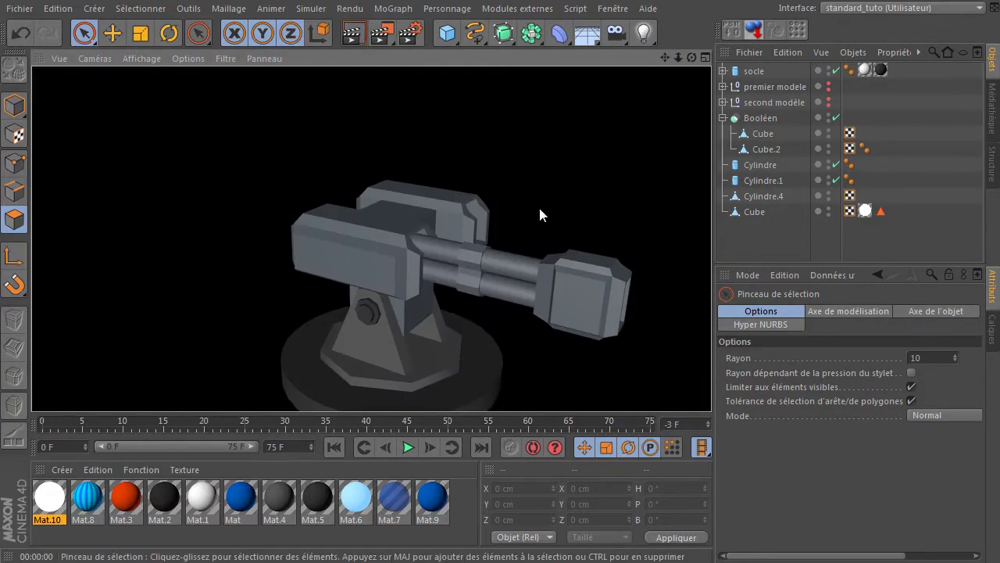
{"action": "left_click_drag", "start_coordinate": [691, 57], "coordinate": [603, 108]}
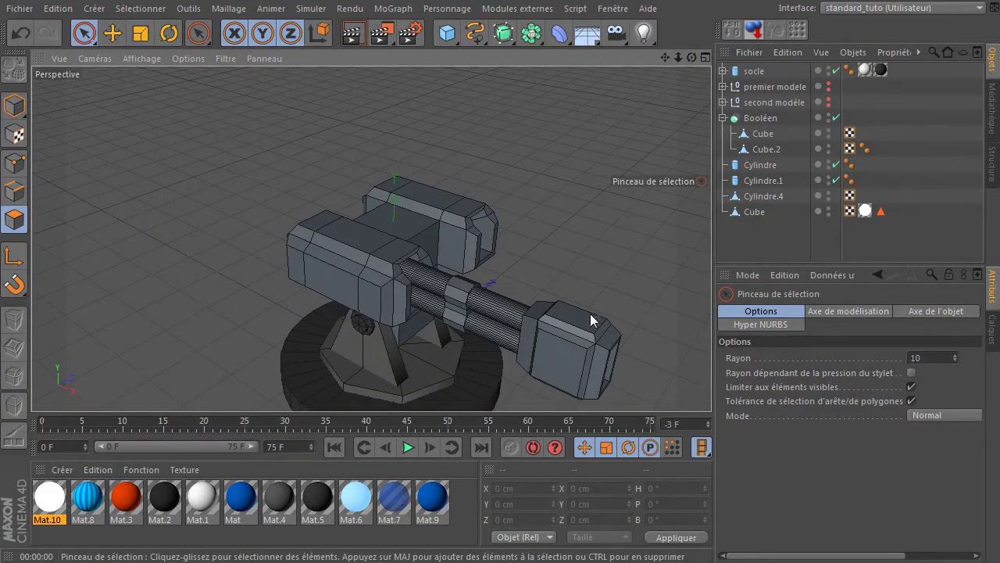
- Switch to model mode and select the four barrel parts Cube, Cylindre.4, Cylindre.1 and Cylindre for inspection
{"action": "left_click", "coordinate": [749, 212]}
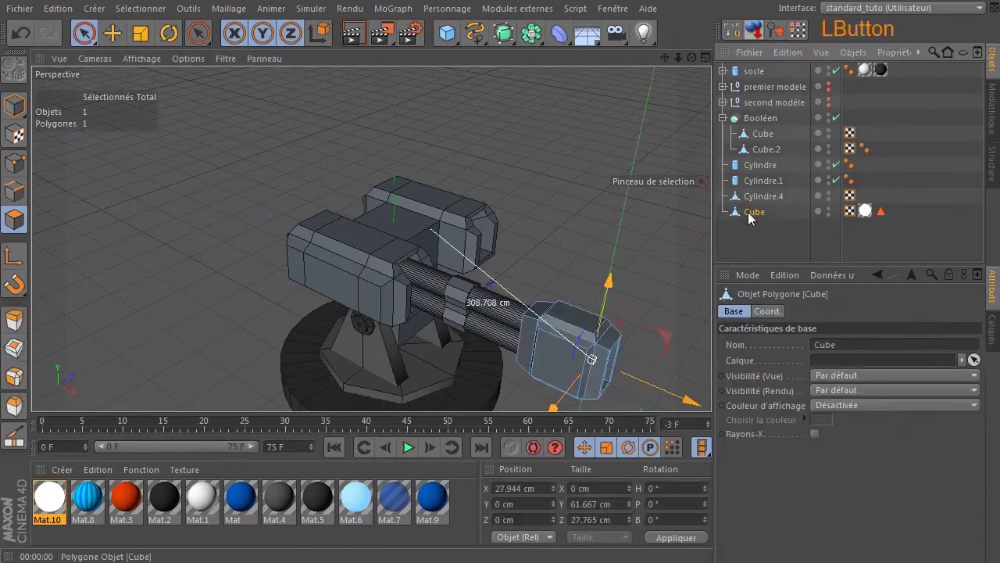
{"action": "left_click", "coordinate": [767, 201], "text": "ctrl"}
{"action": "left_click", "coordinate": [14, 106]}
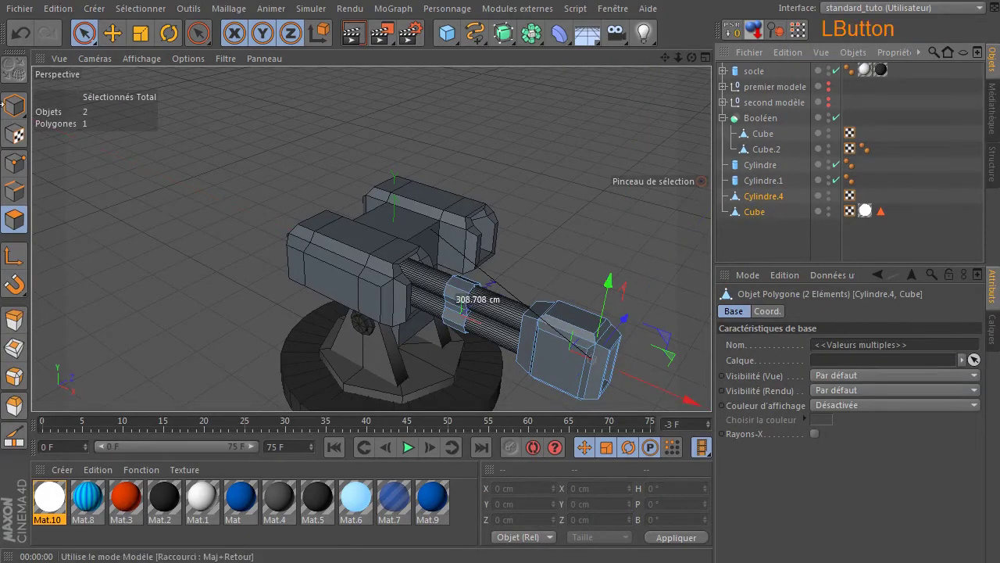
{"action": "left_click", "coordinate": [770, 180], "text": "ctrl"}
{"action": "left_click", "coordinate": [772, 166], "text": "ctrl"}
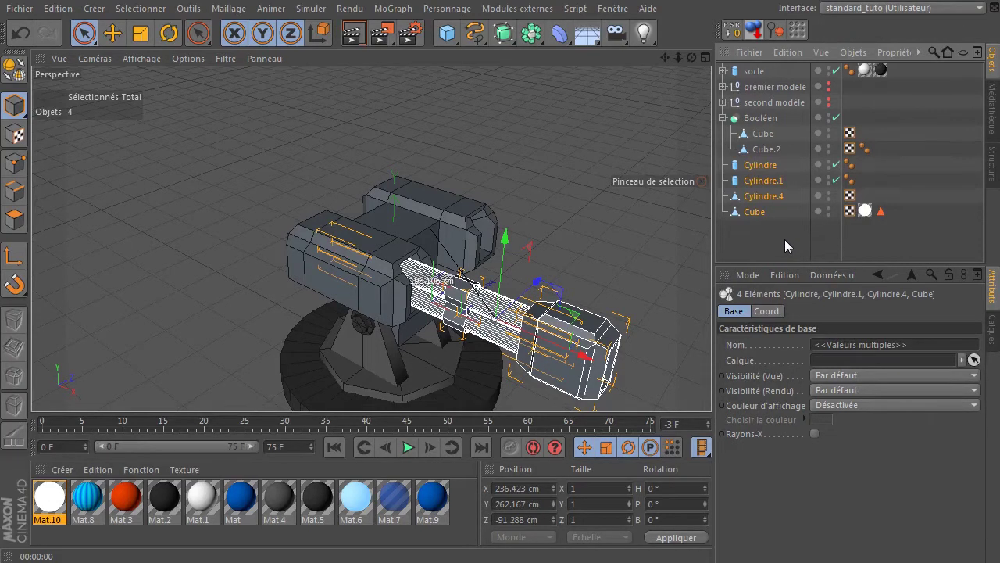
{"action": "left_click_drag", "start_coordinate": [691, 58], "coordinate": [637, 75]}
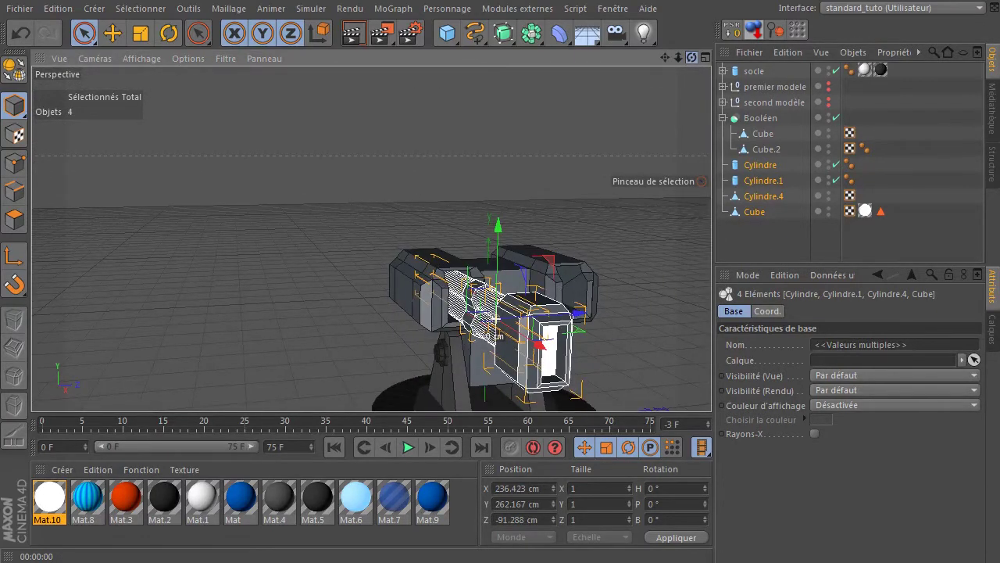
{"action": "left_click", "coordinate": [797, 248]}
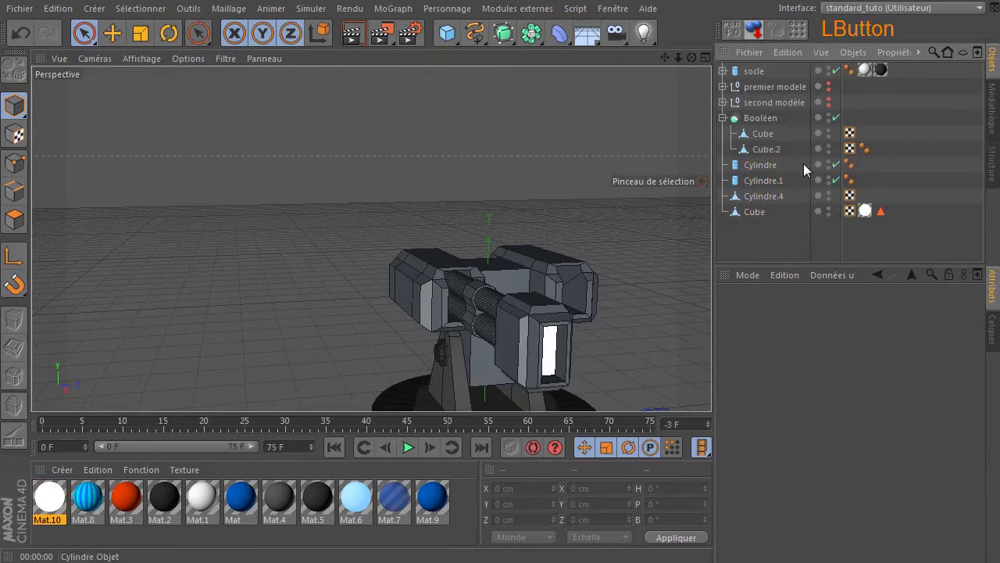
- Duplicate the four barrel parts Cylindre, Cylindre.1, Cylindre.4 and Cube, and enlarge the object list
{"action": "left_click", "coordinate": [742, 213]}
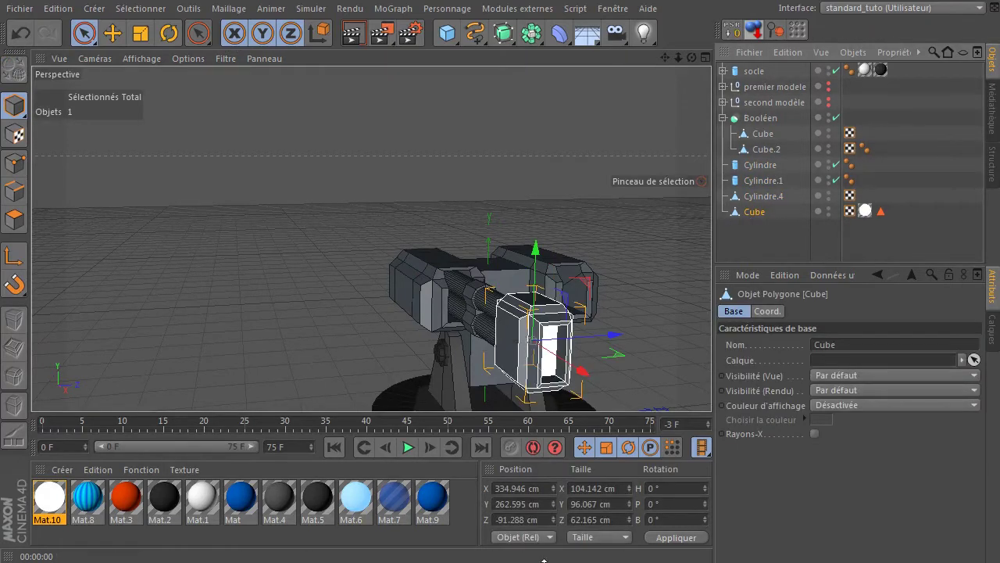
{"action": "left_click", "coordinate": [500, 519]}
{"action": "key", "text": "ctrl"}
{"action": "left_click_drag", "start_coordinate": [746, 227], "coordinate": [807, 157], "text": "ctrl"}
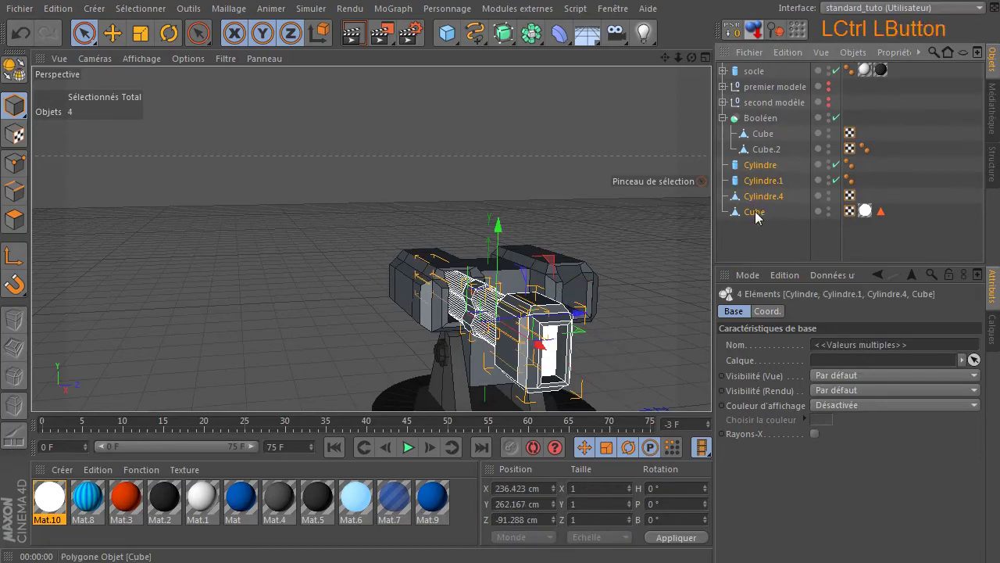
{"action": "left_click_drag", "start_coordinate": [756, 217], "coordinate": [758, 239], "text": "ctrl"}
{"action": "left_click_drag", "start_coordinate": [808, 266], "coordinate": [808, 350]}
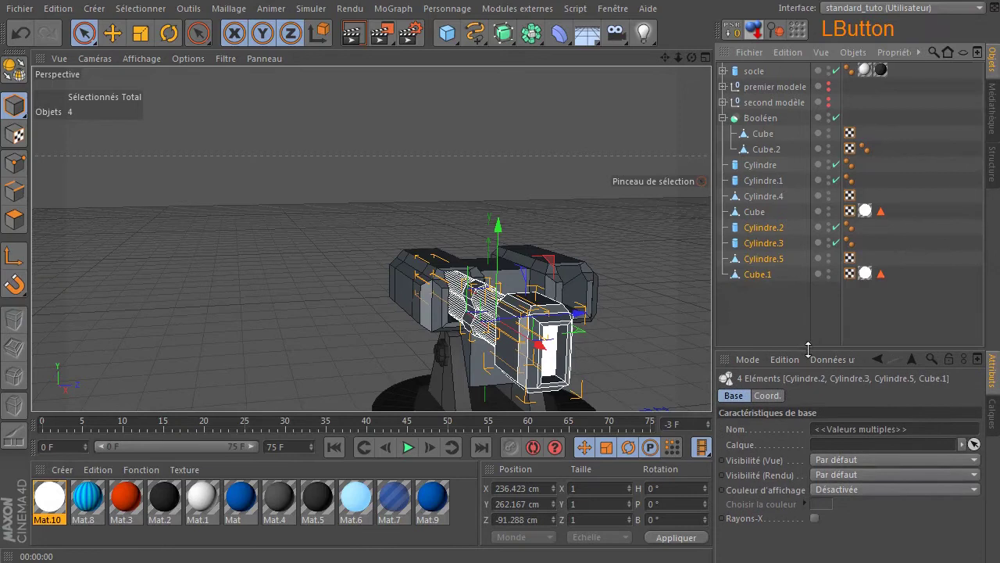
{"action": "left_click", "coordinate": [724, 300]}
- Move the copied muzzle block Cube.1 and the collar Cylindre.5 to the opposite side by making their Z position 91.288 cm
{"action": "left_click", "coordinate": [762, 274]}
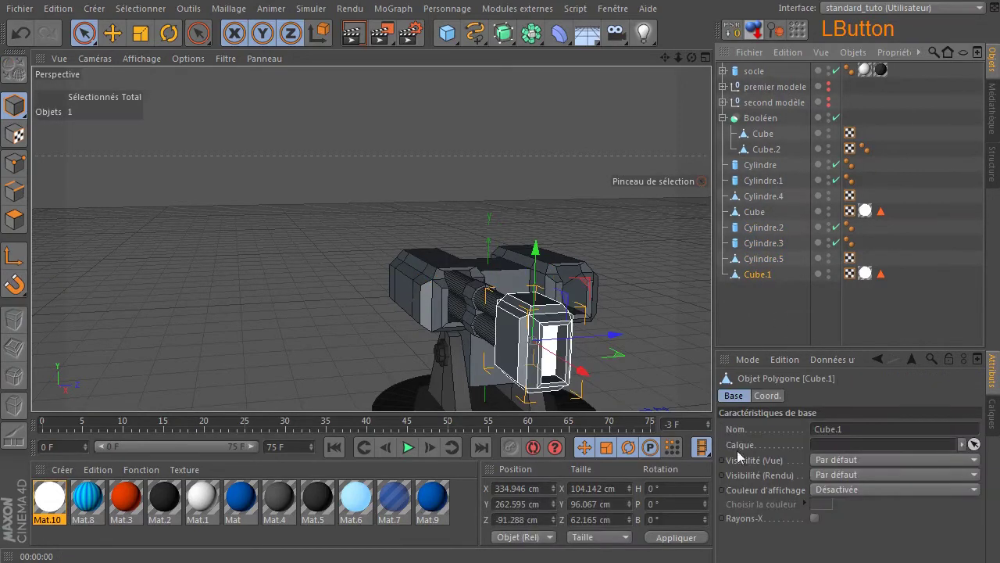
{"action": "key", "text": "BackSpace"}
{"action": "key", "text": "Return"}
{"action": "left_click", "coordinate": [769, 258]}
{"action": "left_click", "coordinate": [498, 519]}
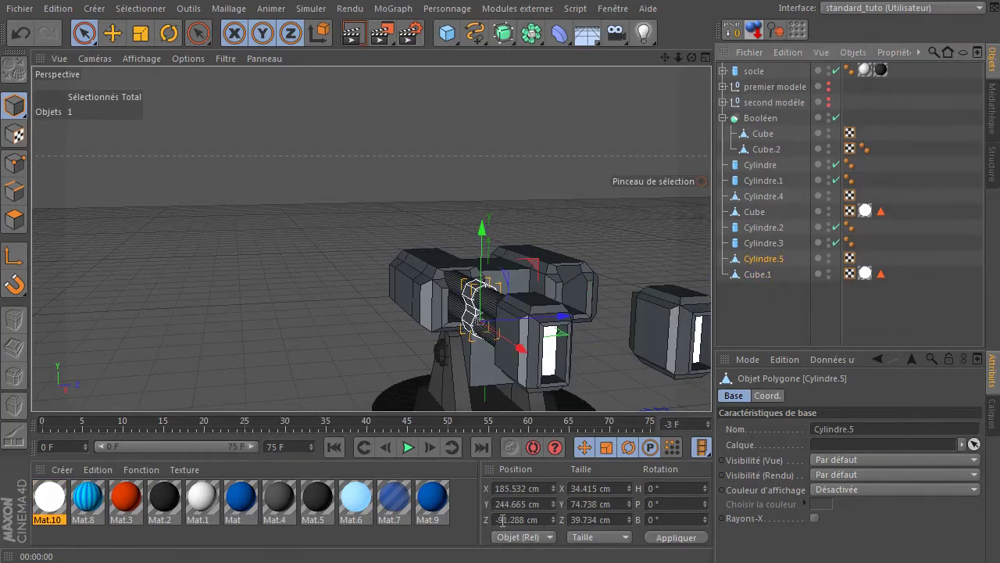
{"action": "key", "text": "BackSpace"}
{"action": "key", "text": "Delete"}
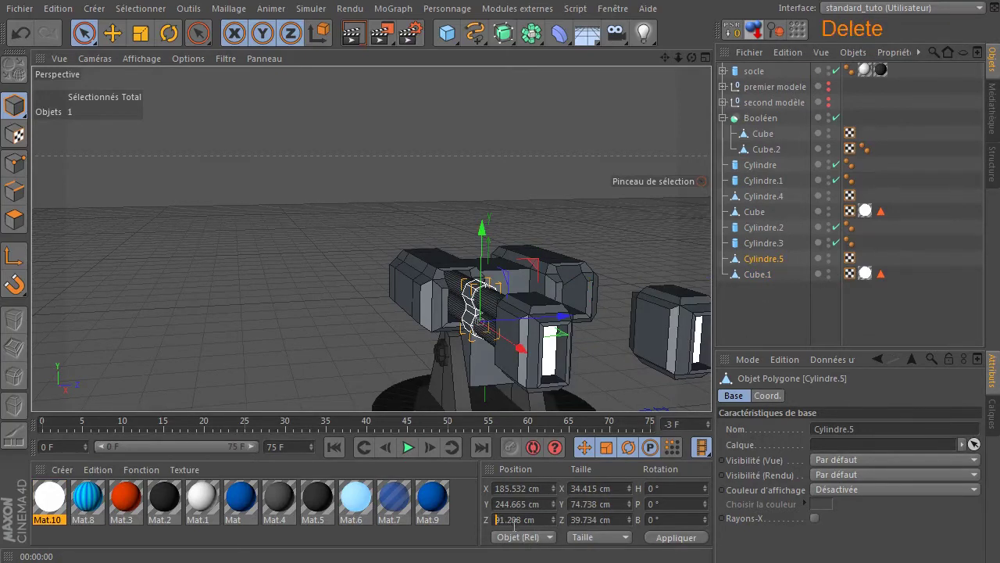
{"action": "key", "text": "Return"}
- Set the Z position of the copied barrel tubes Cylindre.3 and Cylindre.2 to 91.288 cm
{"action": "left_click", "coordinate": [764, 243]}
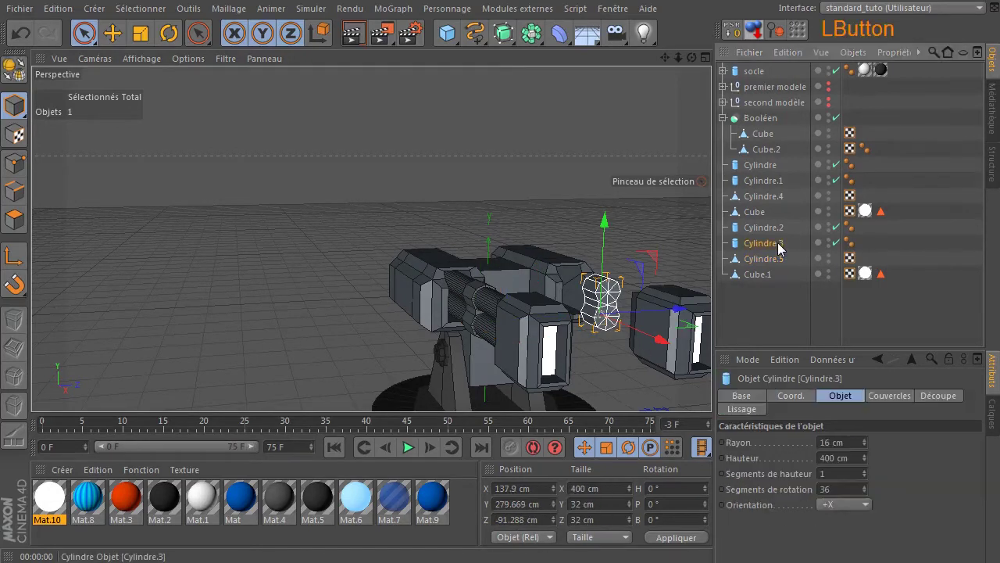
{"action": "left_click", "coordinate": [498, 519]}
{"action": "key", "text": "Delete"}
{"action": "key", "text": "Return"}
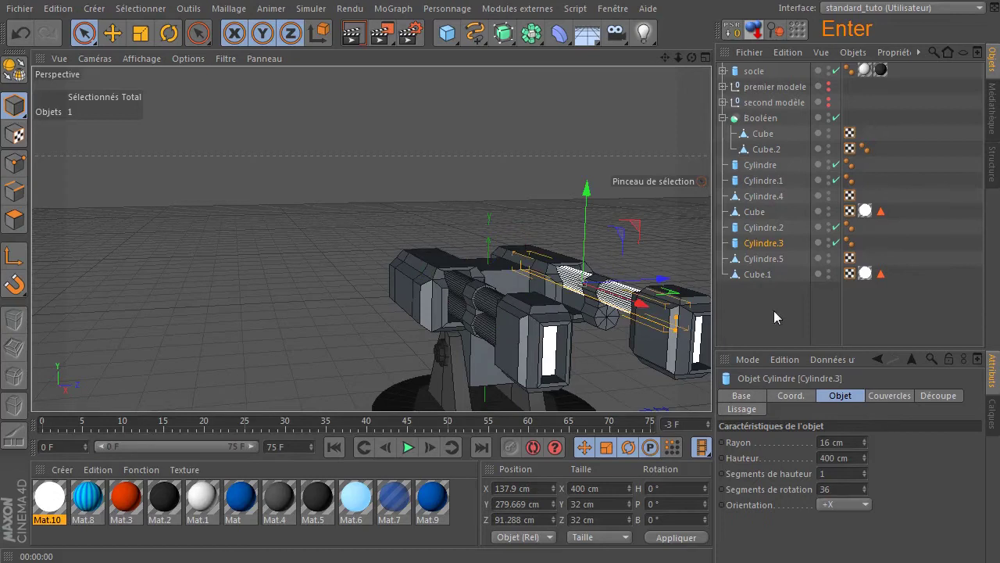
{"action": "left_click", "coordinate": [763, 229]}
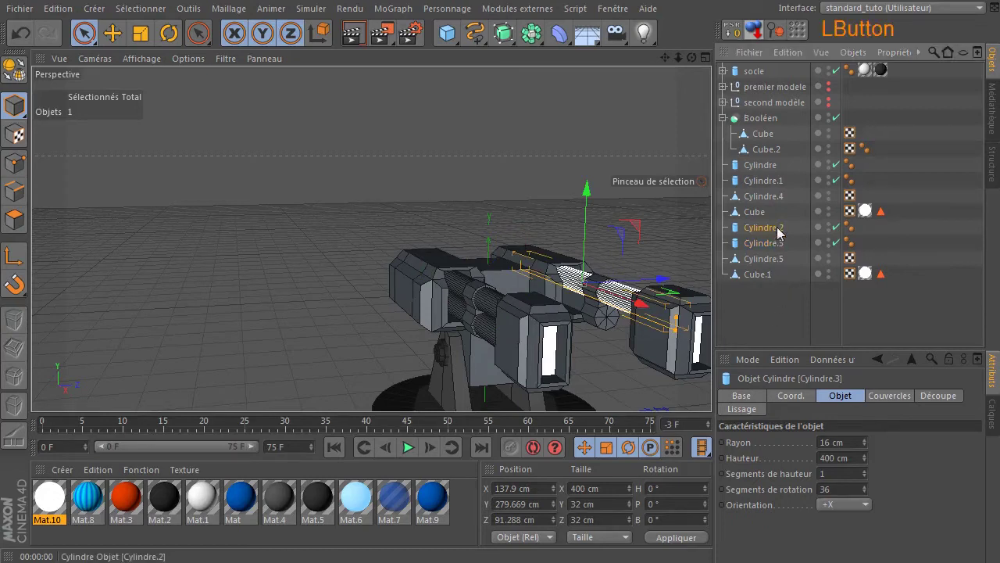
{"action": "left_click", "coordinate": [500, 519]}
{"action": "key", "text": "Delete"}
{"action": "key", "text": "Return"}
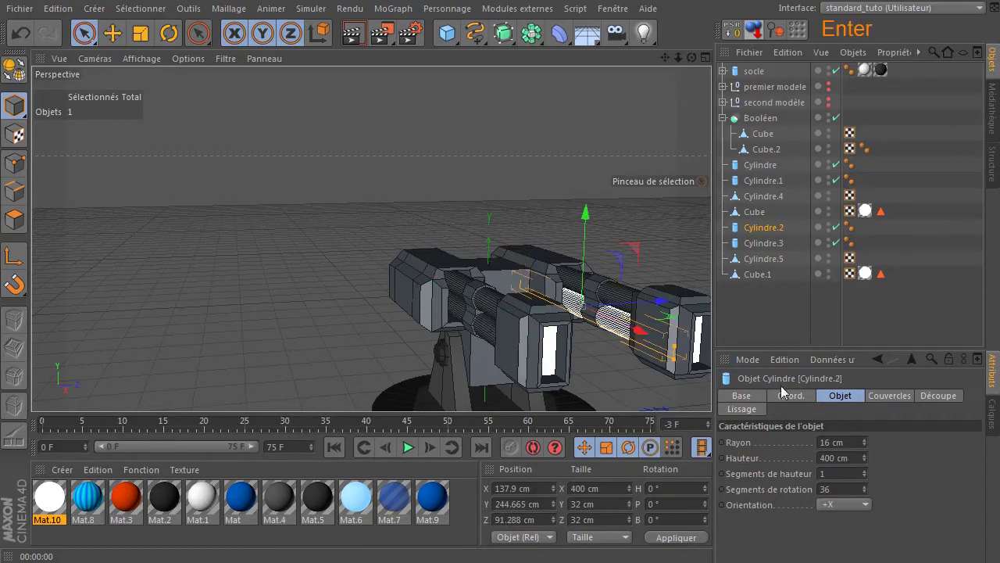
{"action": "left_click", "coordinate": [791, 315]}
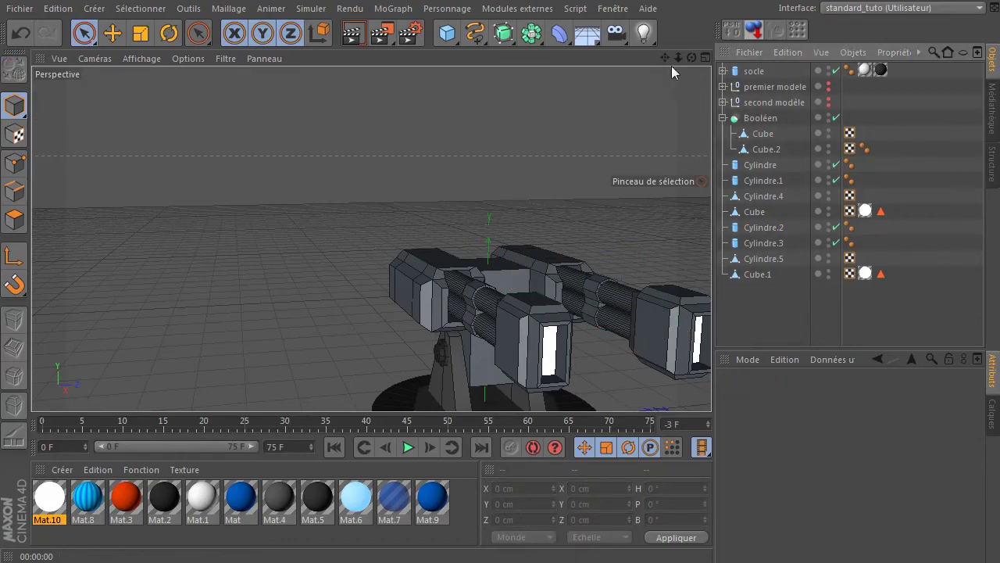
- Group the Booléen object and all eight barrel parts under one null object and expand its hierarchy
{"action": "mouse_move", "coordinate": [692, 58]}
{"action": "left_mouse_down"}
{"action": "mouse_move", "coordinate": [680, 71]}
{"action": "mouse_move", "coordinate": [691, 58]}
{"action": "mouse_move", "coordinate": [706, 62]}
{"action": "left_mouse_up"}
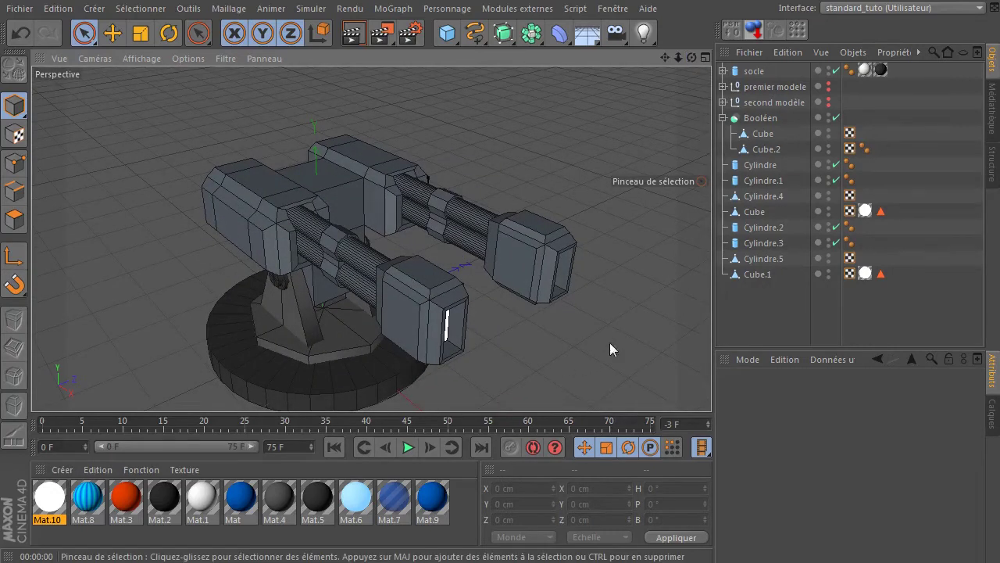
{"action": "left_click_drag", "start_coordinate": [745, 330], "coordinate": [818, 157]}
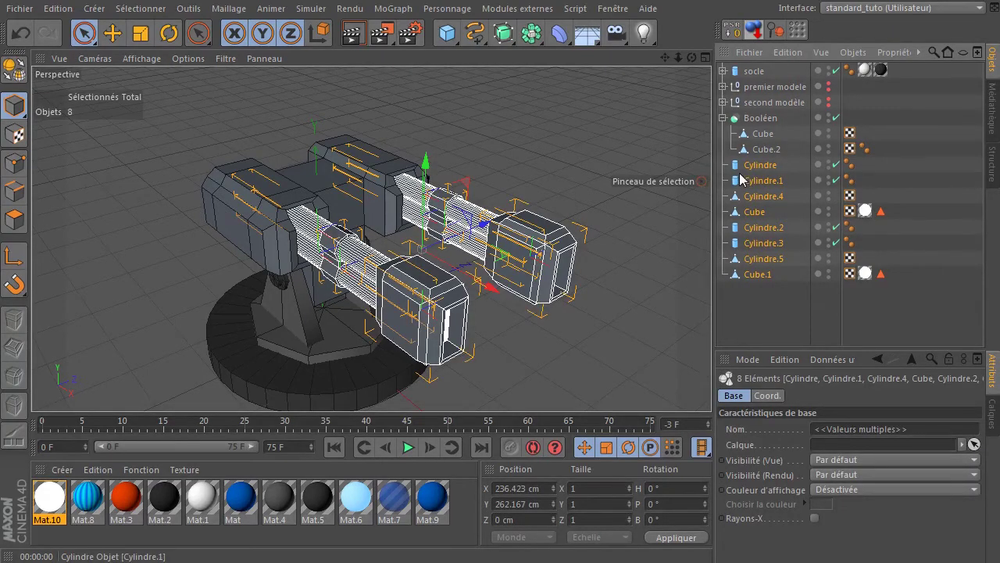
{"action": "left_click", "coordinate": [756, 119], "text": "ctrl"}
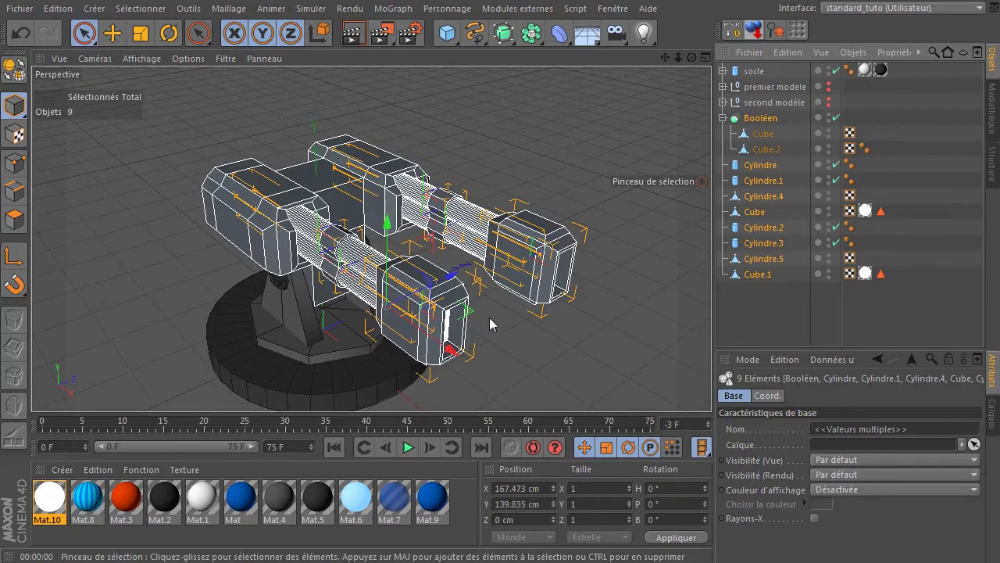
{"action": "key", "text": "alt+g"}
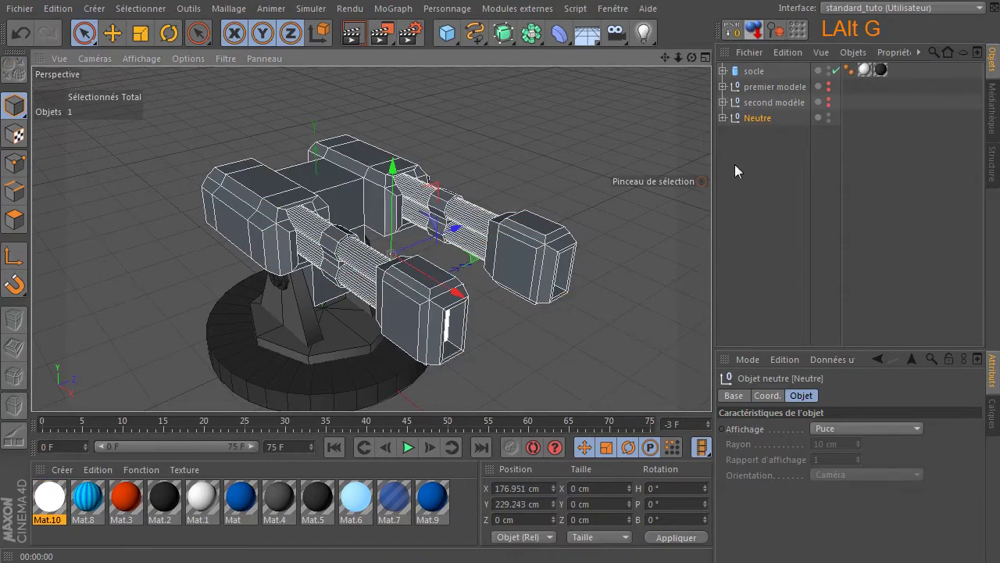
{"action": "left_click", "coordinate": [723, 118]}
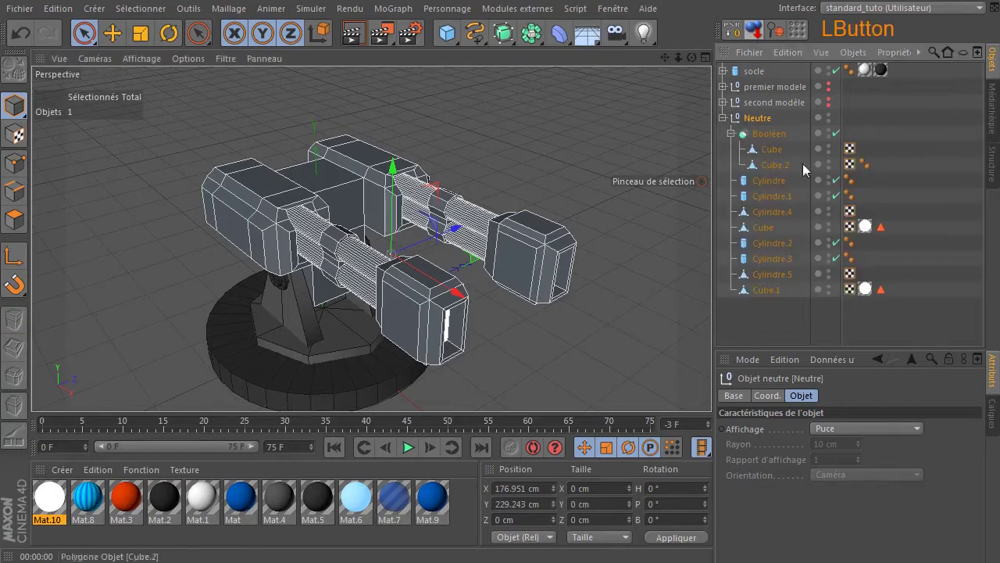
- Rename the new group troisieme modèle and clear the selection
{"action": "double_click", "coordinate": [761, 119]}
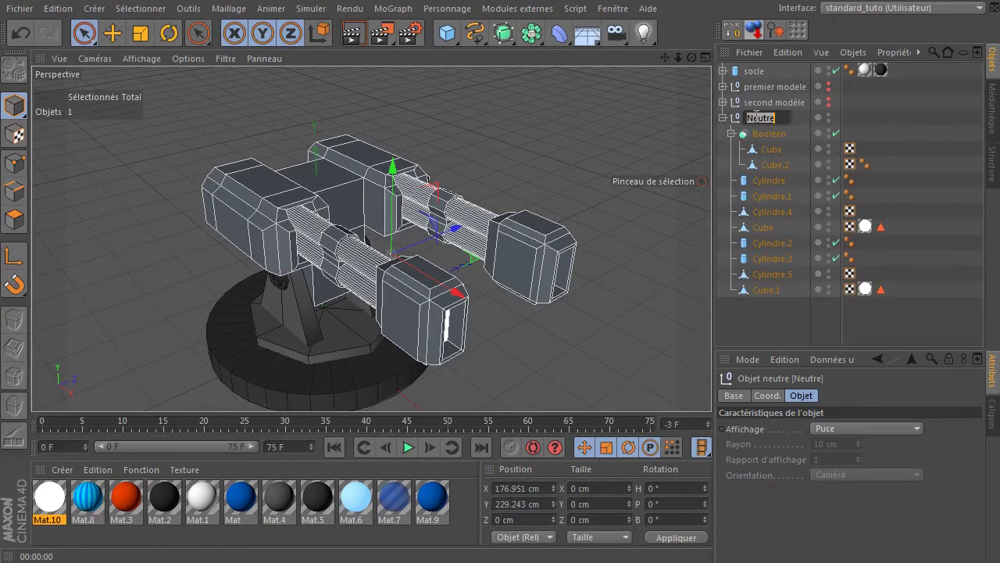
{"action": "type", "text": "troisieme mod"}
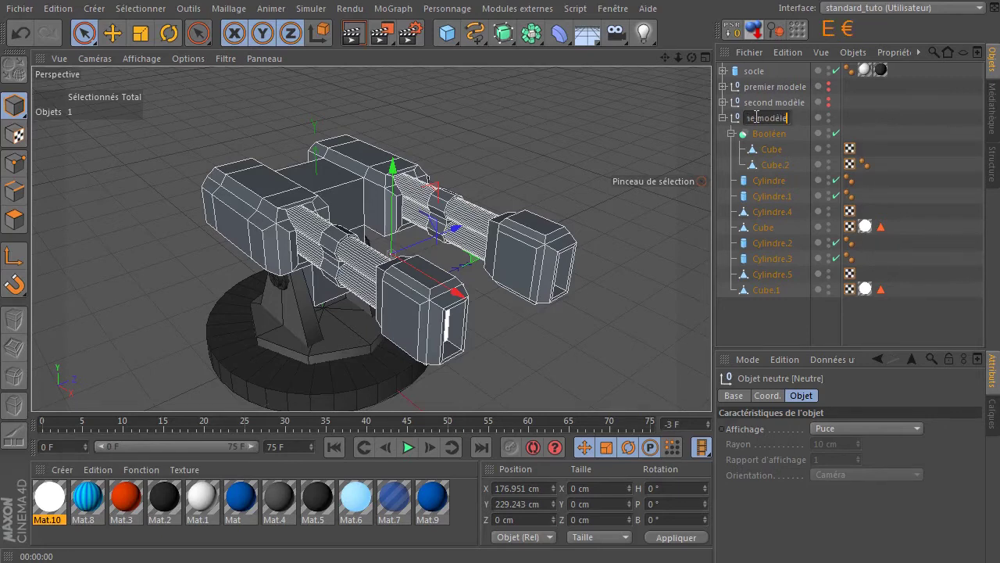
{"action": "left_click", "coordinate": [777, 309]}
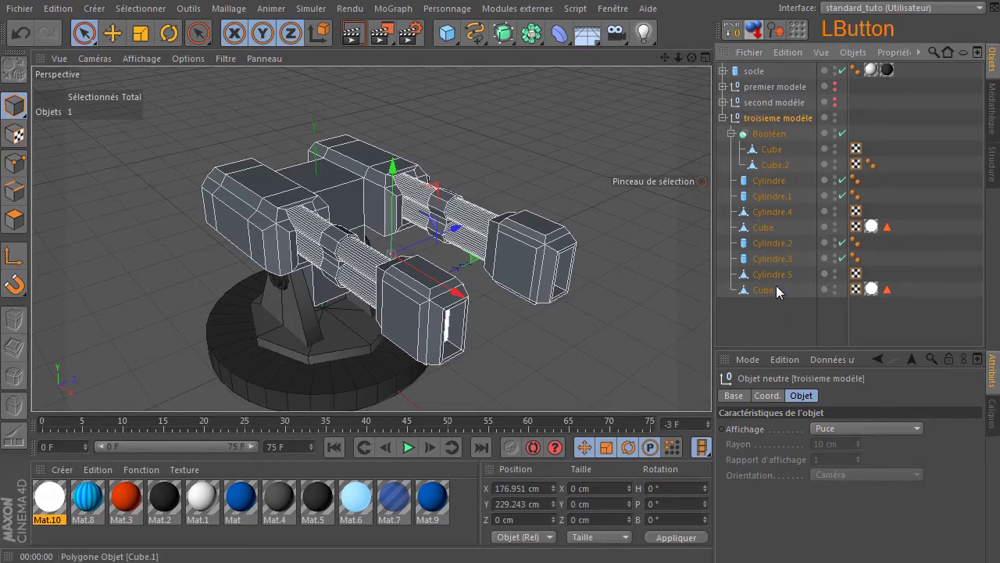
{"action": "left_click", "coordinate": [641, 270]}
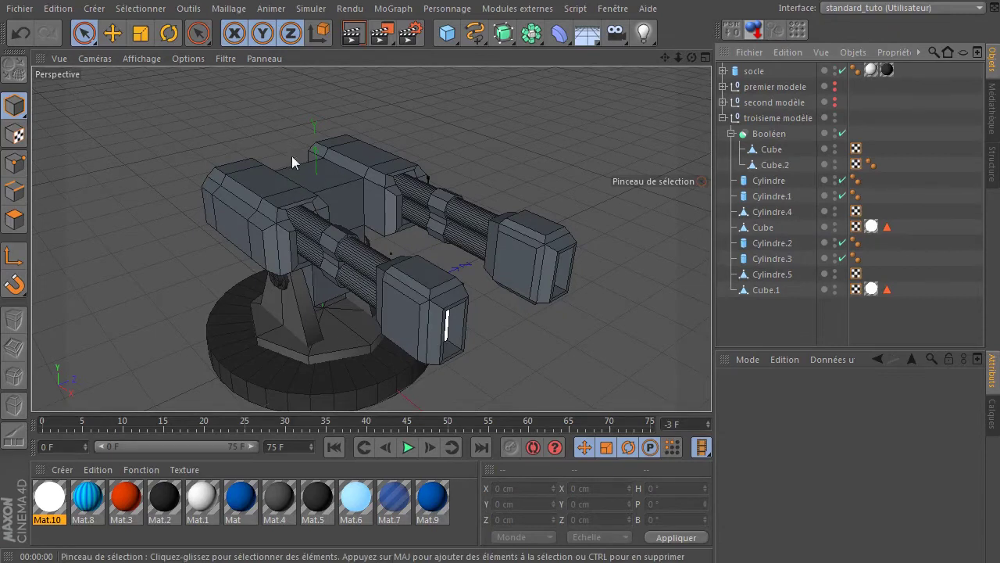
- Add a cube and reshape it into a flat block lying across the top of the turret between the two side housings
{"action": "scroll", "coordinate": [277, 160], "scroll_direction": "up", "scroll_amount": 5}
{"action": "left_click_drag", "start_coordinate": [443, 34], "coordinate": [598, 48]}
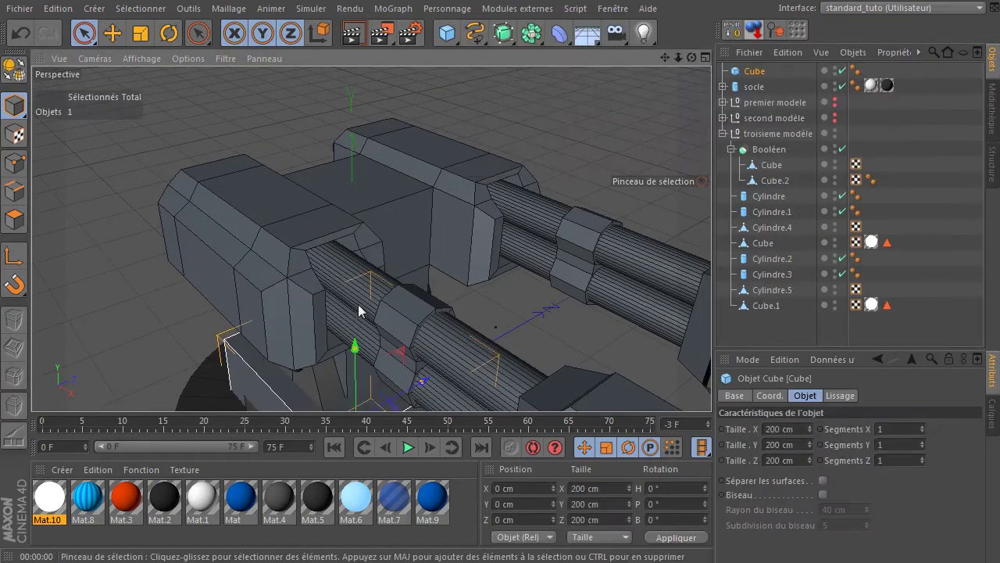
{"action": "scroll", "coordinate": [358, 311], "scroll_direction": "down", "scroll_amount": 2}
{"action": "left_click_drag", "start_coordinate": [355, 321], "coordinate": [311, 306]}
{"action": "left_click_drag", "start_coordinate": [410, 254], "coordinate": [355, 252]}
{"action": "left_click_drag", "start_coordinate": [353, 137], "coordinate": [386, 214]}
{"action": "left_click_drag", "start_coordinate": [364, 268], "coordinate": [308, 221]}
{"action": "left_click_drag", "start_coordinate": [328, 171], "coordinate": [313, 186]}
- Make two copies of the flat block, adjust their widths and space them along the turret's top as separate plates
{"action": "left_click_drag", "start_coordinate": [681, 77], "coordinate": [400, 225], "text": "alt"}
{"action": "mouse_move", "coordinate": [396, 225]}
{"action": "left_mouse_down"}
{"action": "mouse_move", "coordinate": [384, 226]}
{"action": "mouse_move", "coordinate": [448, 219]}
{"action": "mouse_move", "coordinate": [422, 211]}
{"action": "mouse_move", "coordinate": [378, 226]}
{"action": "left_mouse_up"}
{"action": "key", "text": "ctrl"}
{"action": "left_click_drag", "start_coordinate": [453, 216], "coordinate": [430, 218]}
{"action": "left_click_drag", "start_coordinate": [691, 57], "coordinate": [467, 264]}
{"action": "left_click_drag", "start_coordinate": [410, 183], "coordinate": [445, 135]}
{"action": "left_click_drag", "start_coordinate": [431, 186], "coordinate": [471, 204]}
{"action": "left_click", "coordinate": [553, 129]}
{"action": "mouse_move", "coordinate": [693, 57]}
{"action": "left_mouse_down"}
{"action": "mouse_move", "coordinate": [364, 337]}
{"action": "mouse_move", "coordinate": [417, 143]}
{"action": "left_mouse_up"}
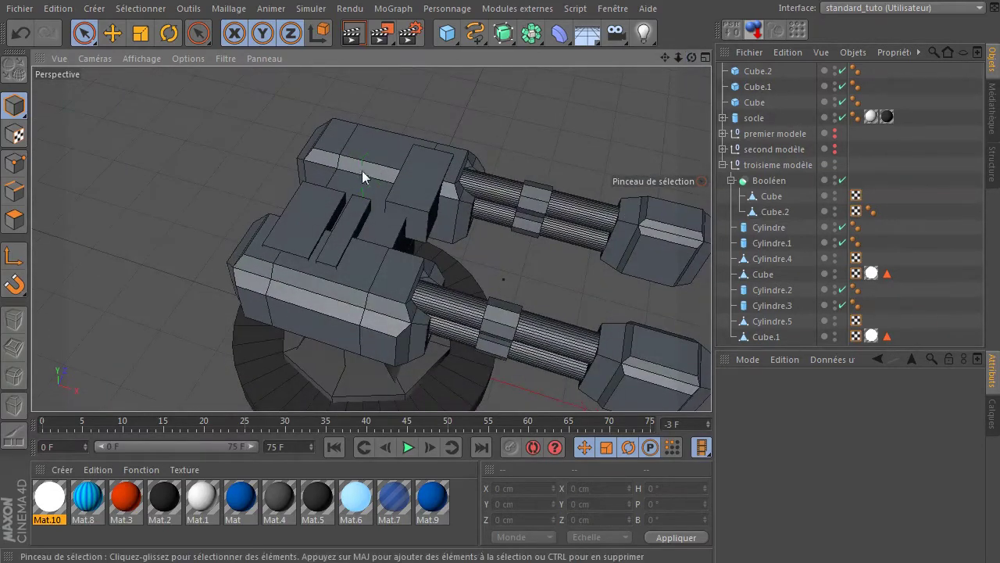
- Add a cylinder oriented along +X and move it onto the rear side housing, at about Y 283 cm and Z 78 cm
{"action": "left_click", "coordinate": [447, 33]}
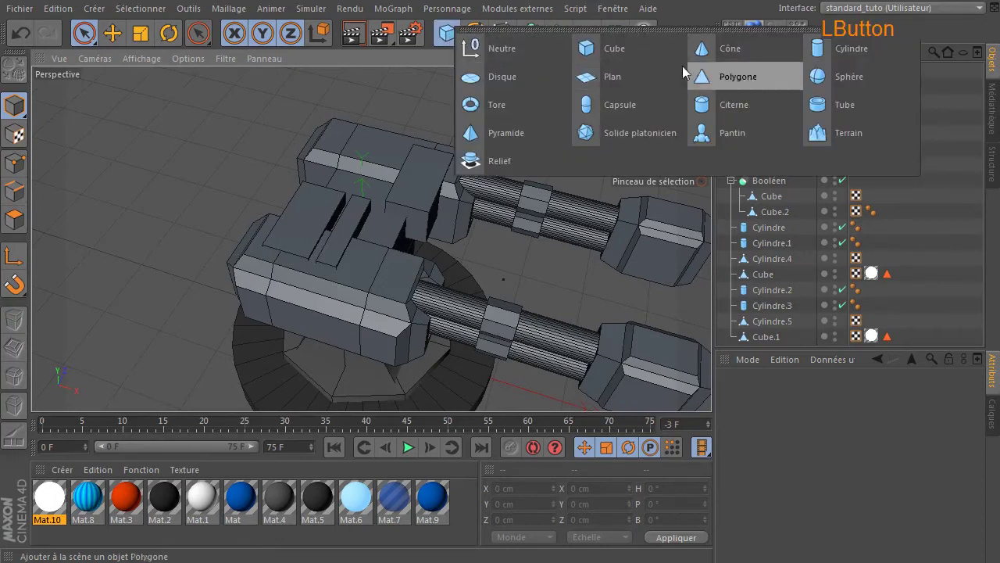
{"action": "left_click", "coordinate": [838, 48]}
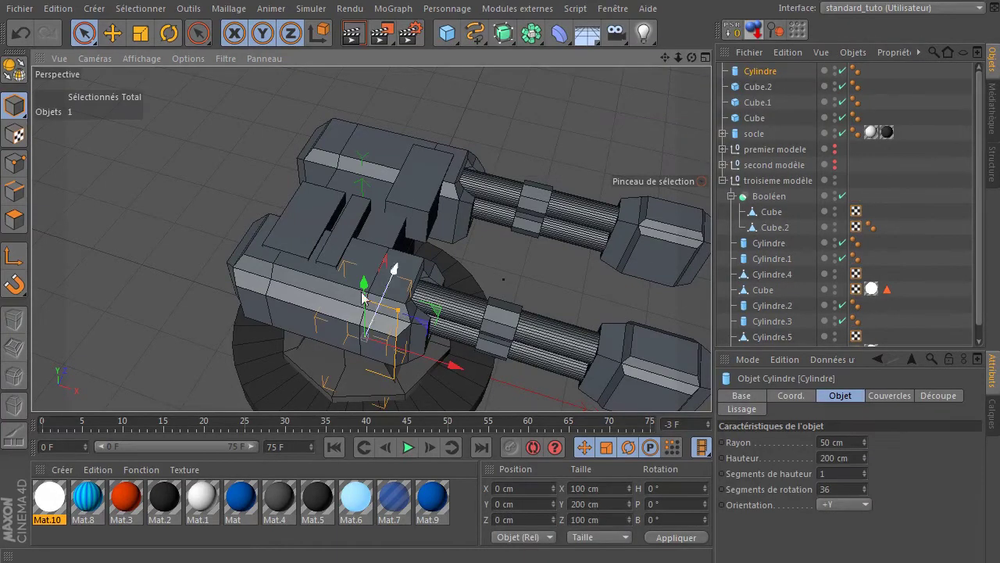
{"action": "left_click", "coordinate": [838, 504]}
{"action": "left_click", "coordinate": [825, 512]}
{"action": "left_click_drag", "start_coordinate": [364, 283], "coordinate": [423, 115]}
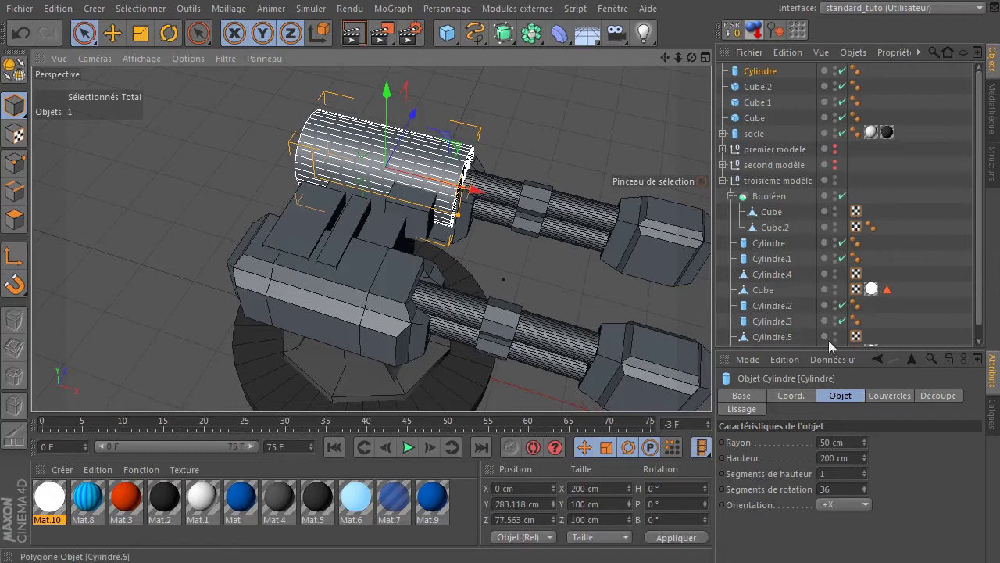
- Set the large cylinder's radius to 20 cm and height to 100 cm, shifting it inward to about Z 60 cm
{"action": "left_click", "coordinate": [730, 196]}
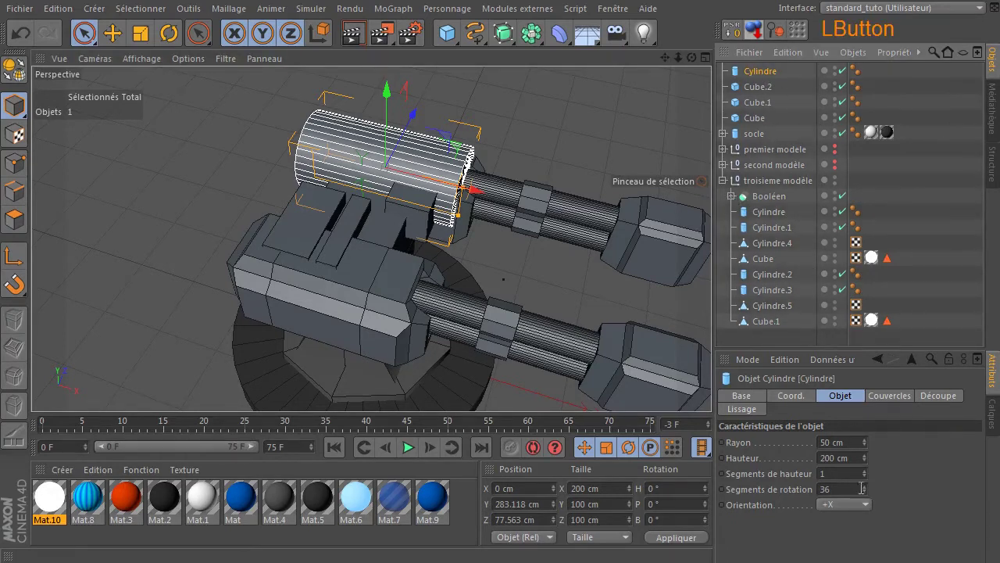
{"action": "left_click", "coordinate": [837, 442]}
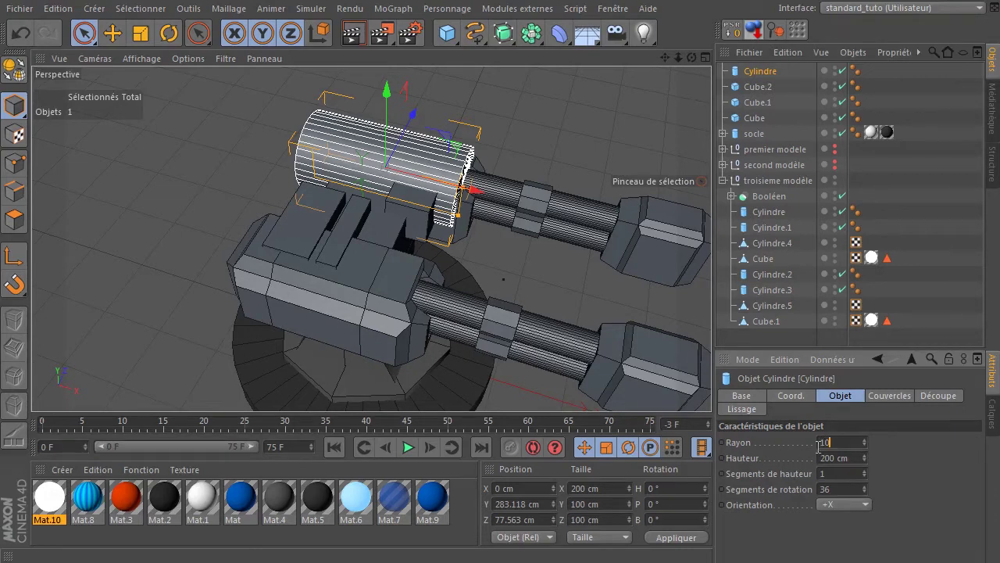
{"action": "type", "text": "10"}
{"action": "key", "text": "Return"}
{"action": "left_click", "coordinate": [849, 441]}
{"action": "type", "text": "20"}
{"action": "key", "text": "Return"}
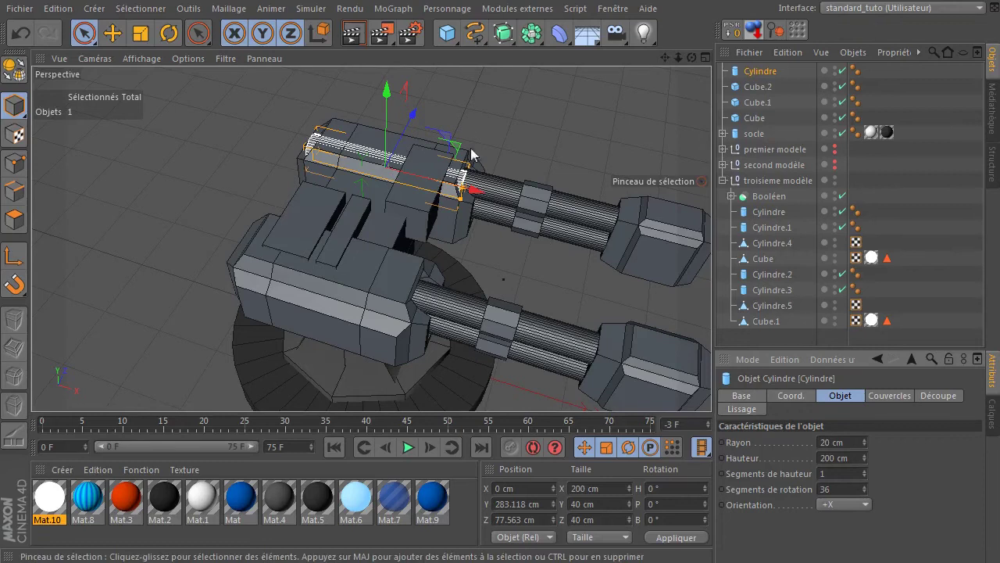
{"action": "left_click_drag", "start_coordinate": [413, 114], "coordinate": [411, 125]}
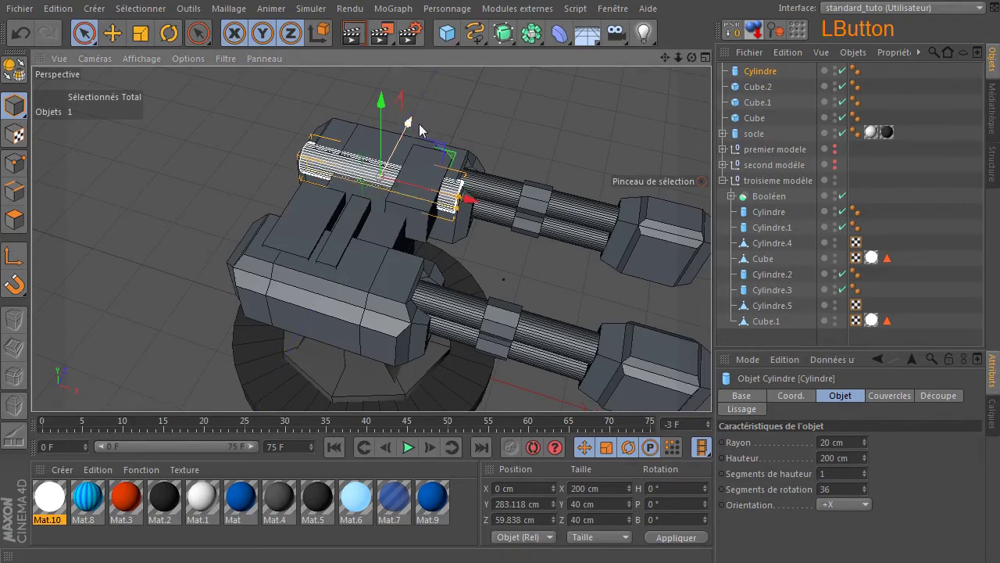
{"action": "left_click", "coordinate": [860, 457]}
{"action": "type", "text": "100"}
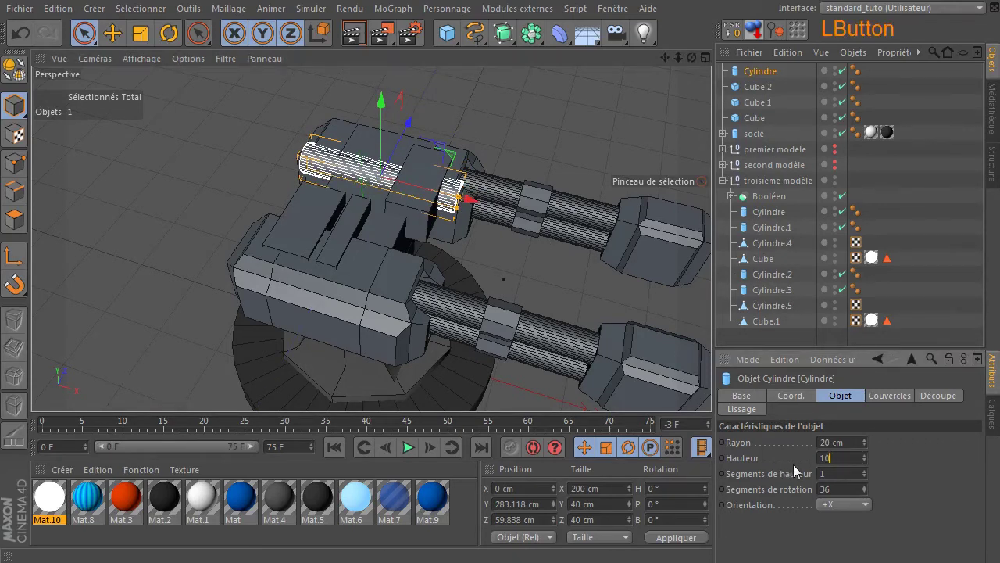
{"action": "key", "text": "Return"}
{"action": "scroll", "coordinate": [525, 128], "scroll_direction": "up", "scroll_amount": 3}
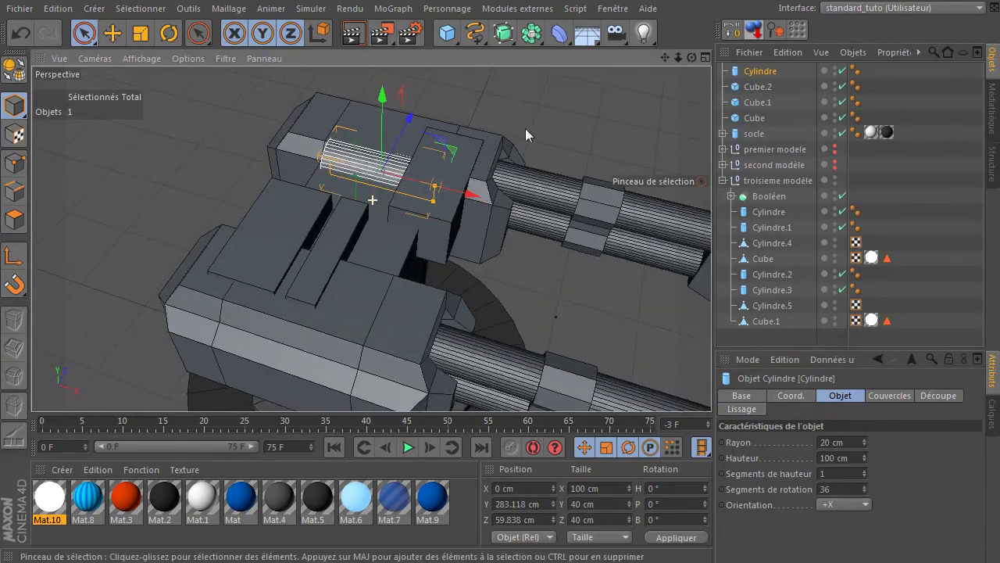
- Position the large cylinder against the rear side housing at about X 9 cm and Z 48 cm, then clear the selection
{"action": "left_click_drag", "start_coordinate": [692, 57], "coordinate": [671, 86]}
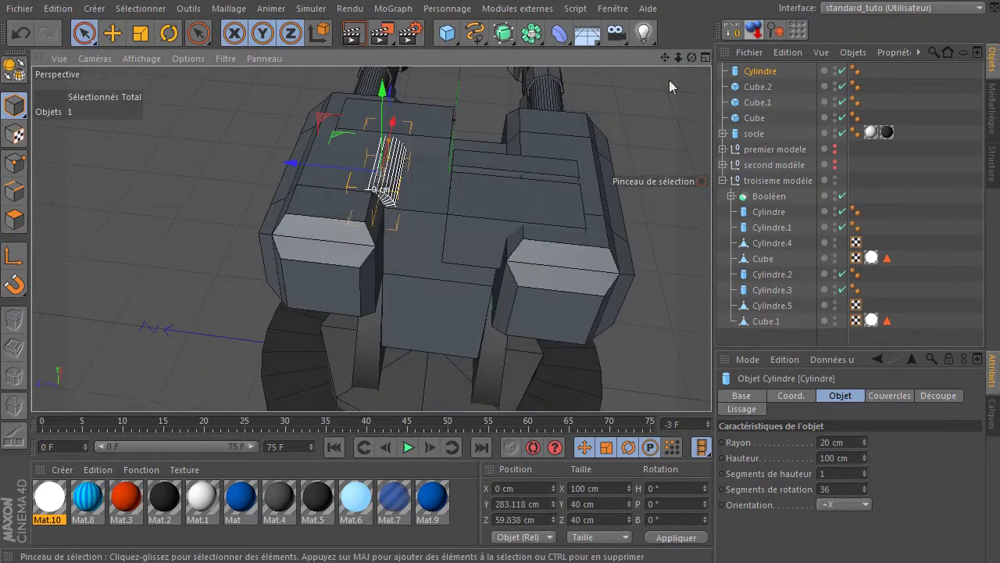
{"action": "left_click_drag", "start_coordinate": [289, 164], "coordinate": [304, 168]}
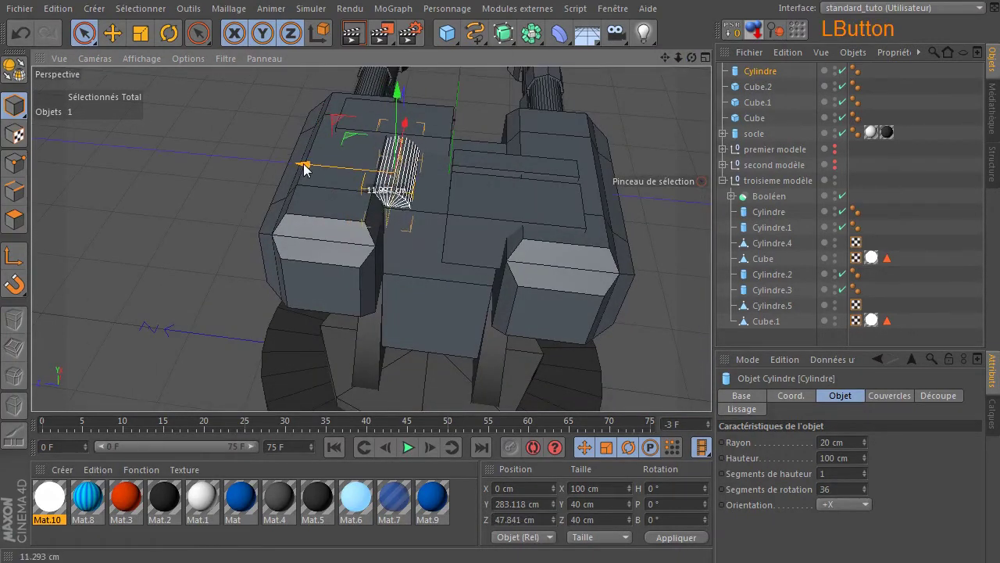
{"action": "left_click_drag", "start_coordinate": [408, 125], "coordinate": [451, 113]}
{"action": "left_click_drag", "start_coordinate": [692, 57], "coordinate": [634, 89]}
{"action": "left_click", "coordinate": [628, 95]}
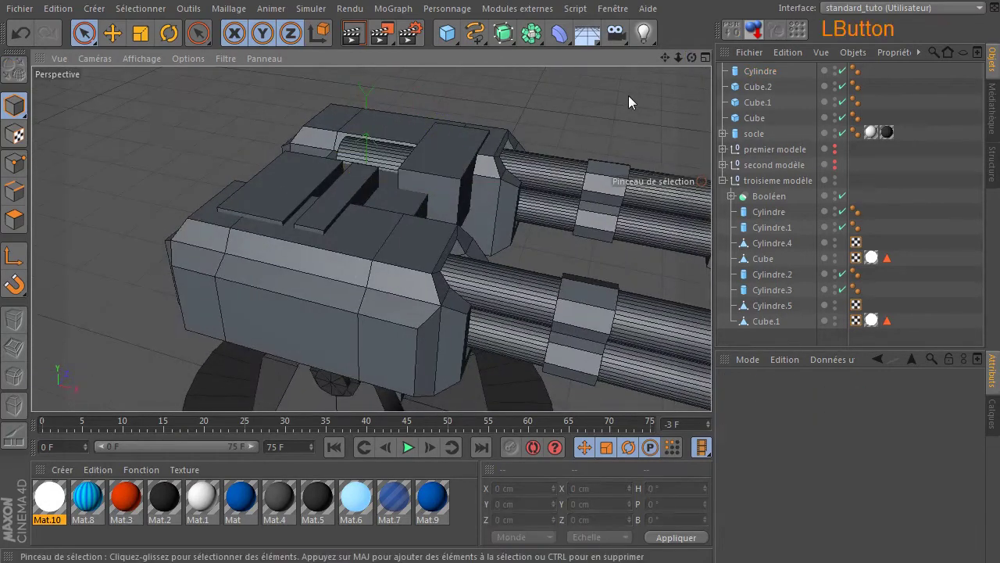
- Duplicate the large cylinder and move the copy across the turret to about Z -35 cm
{"action": "left_click_drag", "start_coordinate": [692, 57], "coordinate": [578, 90]}
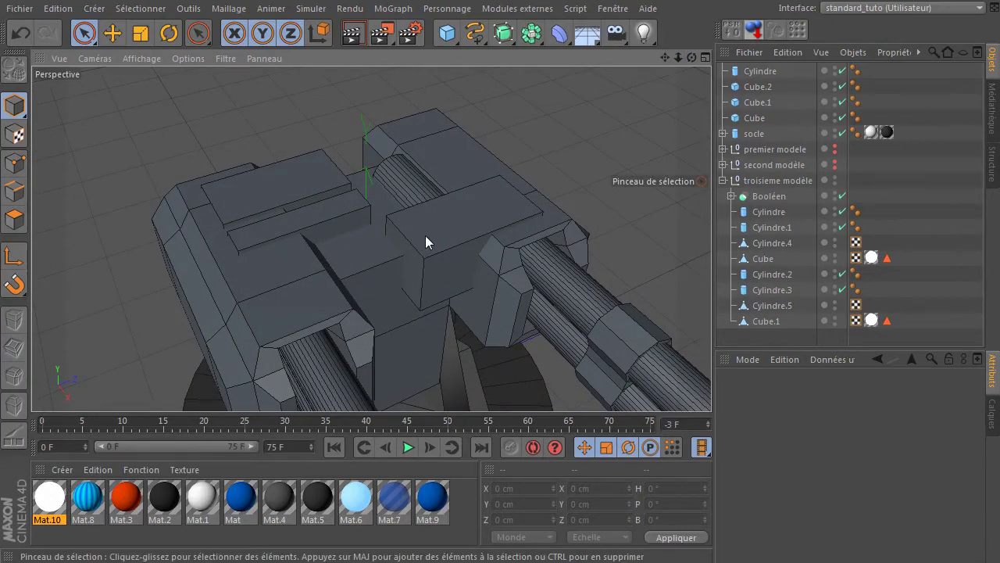
{"action": "left_click", "coordinate": [756, 71]}
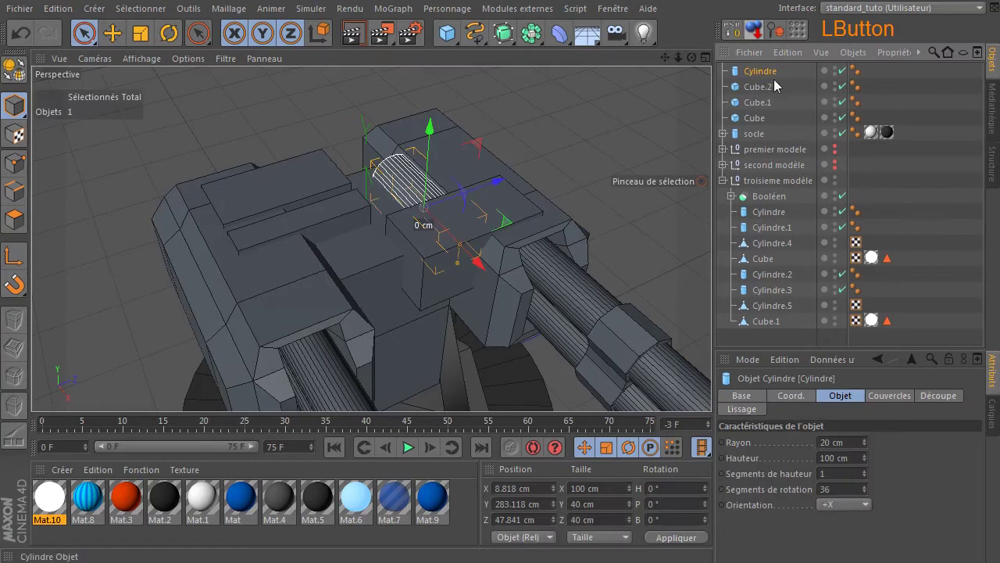
{"action": "left_click_drag", "start_coordinate": [764, 72], "coordinate": [769, 87], "text": "ctrl"}
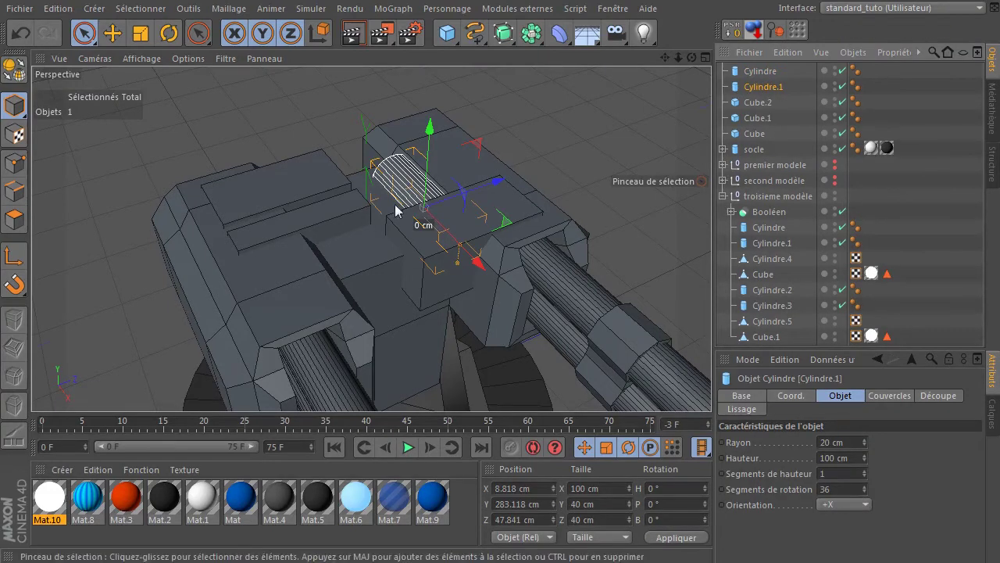
{"action": "left_click_drag", "start_coordinate": [495, 184], "coordinate": [406, 214]}
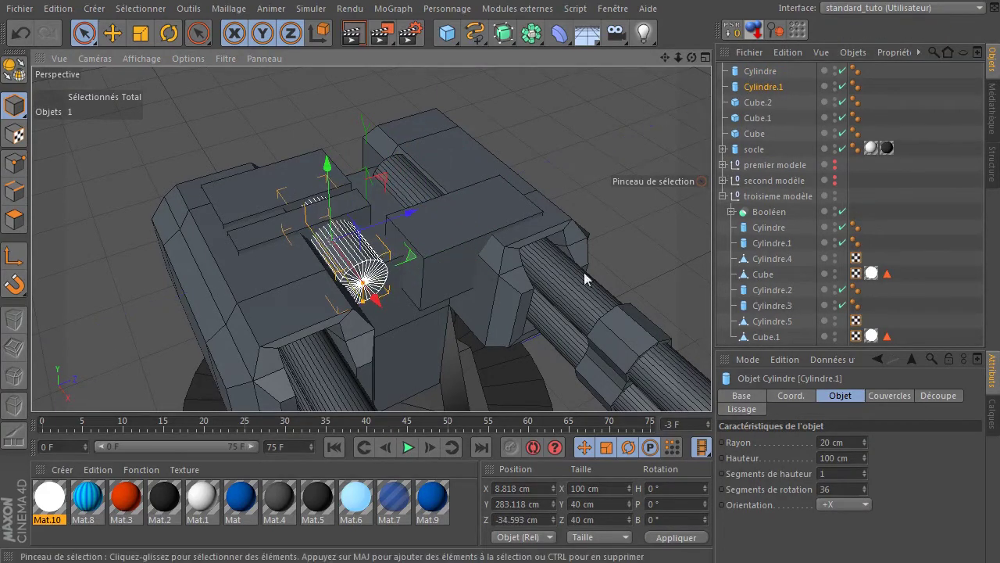
- Set the copied cylinder's height to 50 cm and its radius to 8 cm
{"action": "left_click_drag", "start_coordinate": [862, 458], "coordinate": [768, 459]}
{"action": "type", "text": "5"}
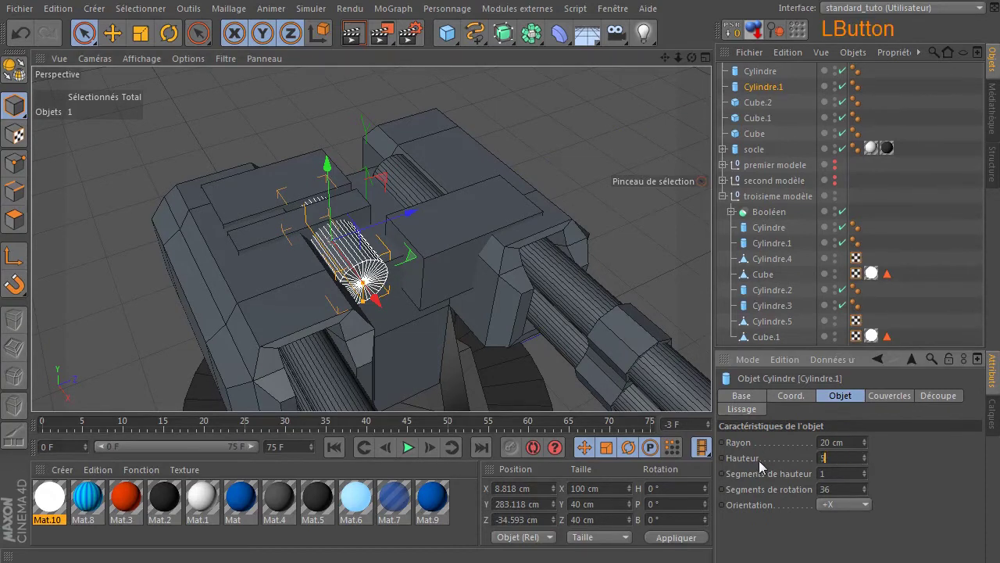
{"action": "type", "text": "0"}
{"action": "left_click_drag", "start_coordinate": [859, 441], "coordinate": [771, 442]}
{"action": "type", "text": "15"}
{"action": "key", "text": "Return"}
{"action": "type", "text": "10"}
{"action": "key", "text": "Return"}
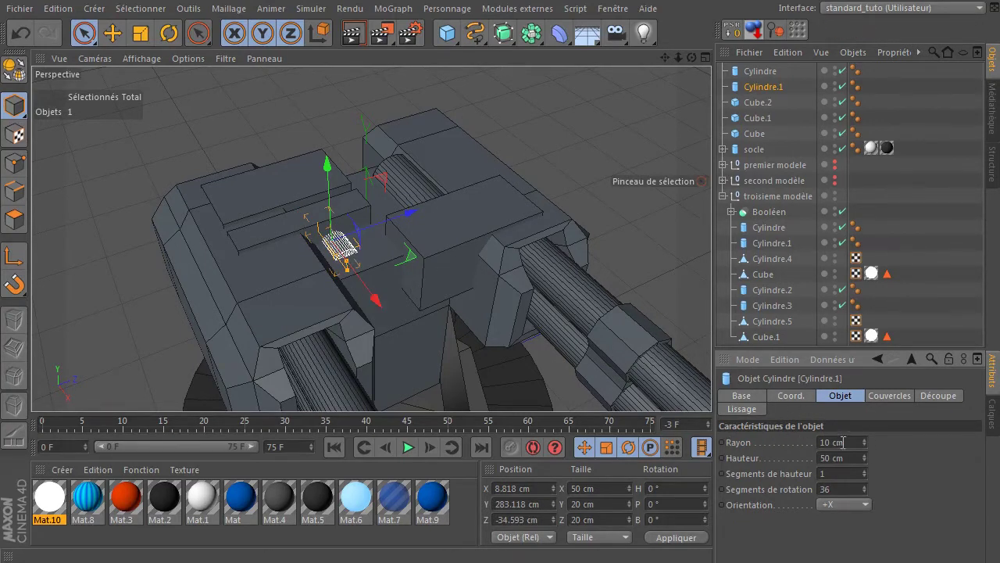
{"action": "left_click_drag", "start_coordinate": [844, 442], "coordinate": [752, 444]}
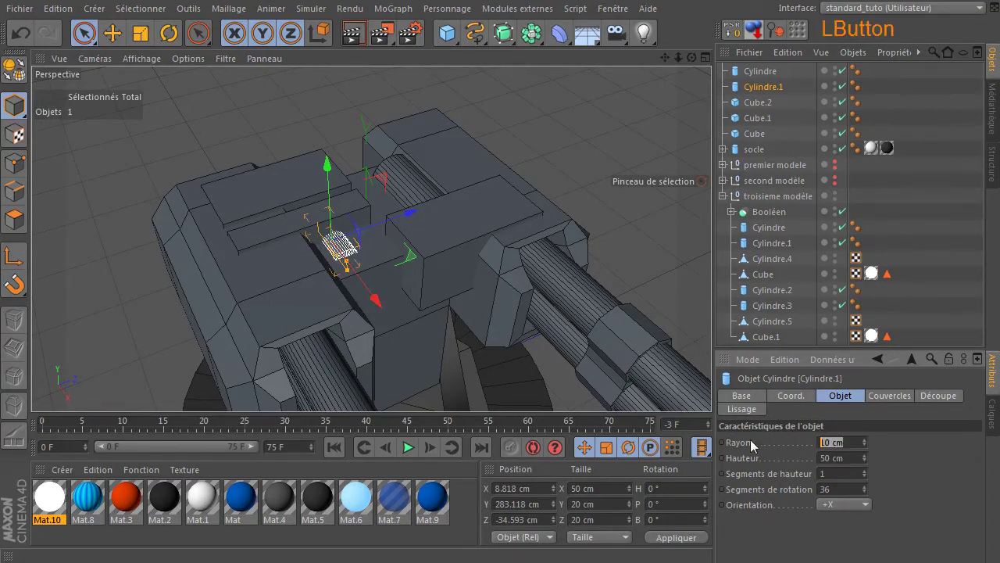
{"action": "left_click", "coordinate": [850, 442]}
{"action": "type", "text": "8"}
{"action": "key", "text": "Return"}
- Raise the small cylinder to about Y 287 cm, slide it forward to X 22.5 cm and place a parallel copy at about Z -15 cm
{"action": "left_click_drag", "start_coordinate": [328, 185], "coordinate": [326, 178]}
{"action": "left_click_drag", "start_coordinate": [414, 210], "coordinate": [373, 236]}
{"action": "left_click_drag", "start_coordinate": [368, 311], "coordinate": [380, 320]}
{"action": "left_click_drag", "start_coordinate": [407, 223], "coordinate": [445, 217], "text": "ctrl"}
{"action": "left_click", "coordinate": [642, 115]}
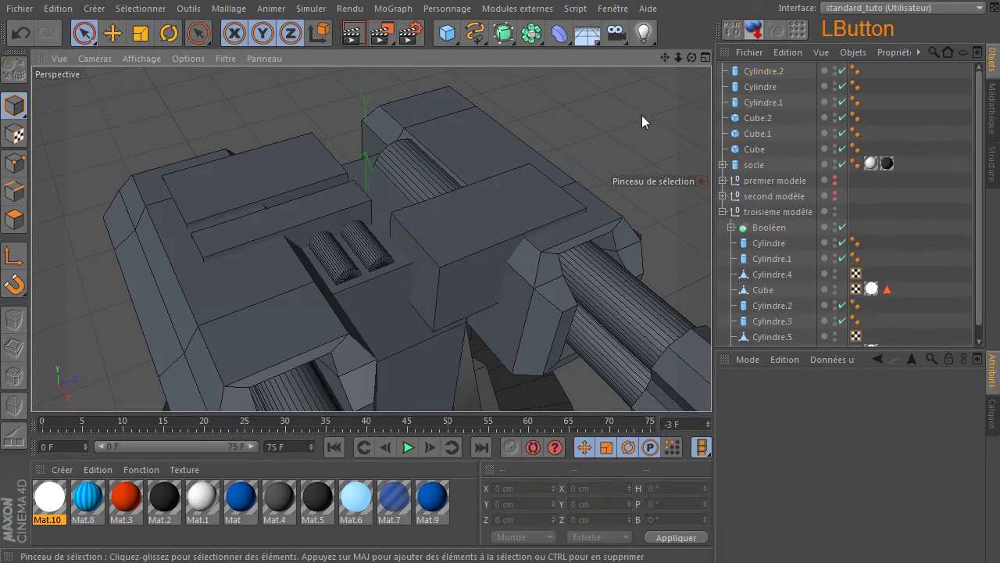
{"action": "mouse_move", "coordinate": [692, 57]}
{"action": "left_mouse_down"}
{"action": "mouse_move", "coordinate": [652, 66]}
{"action": "mouse_move", "coordinate": [662, 114]}
{"action": "left_mouse_up"}
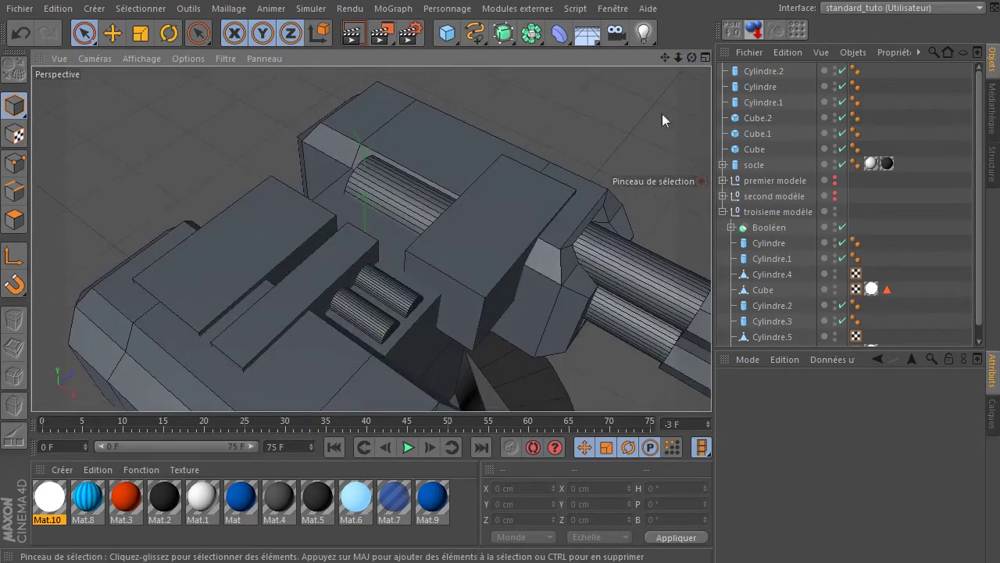
- Select both small cylinders and move them back between the two flat plates, to about X -17 cm and Y 293 cm
{"action": "left_click", "coordinate": [762, 87]}
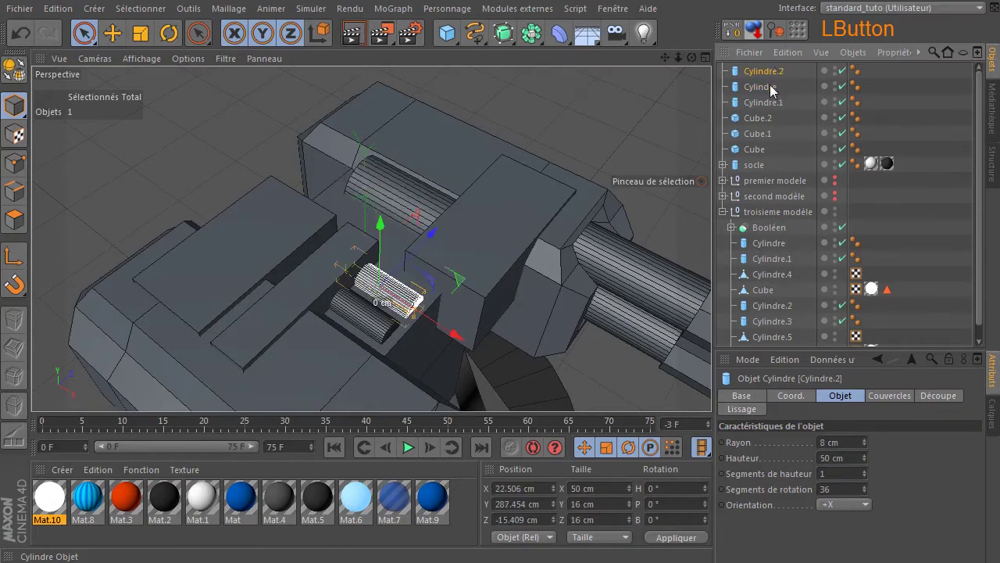
{"action": "left_click", "coordinate": [772, 90], "text": "ctrl"}
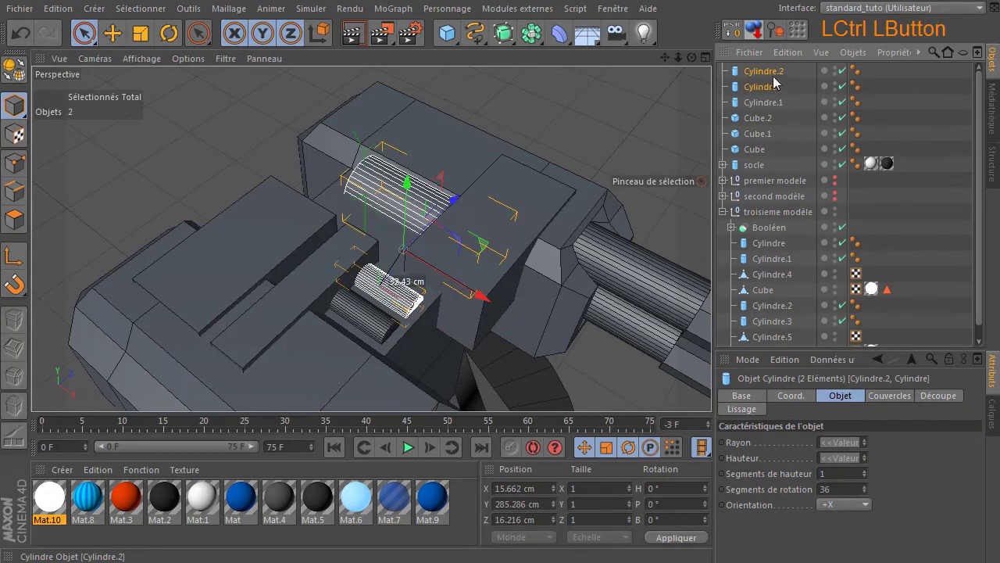
{"action": "left_click", "coordinate": [771, 86], "text": "ctrl"}
{"action": "left_click", "coordinate": [772, 103], "text": "ctrl"}
{"action": "left_click_drag", "start_coordinate": [442, 348], "coordinate": [368, 347]}
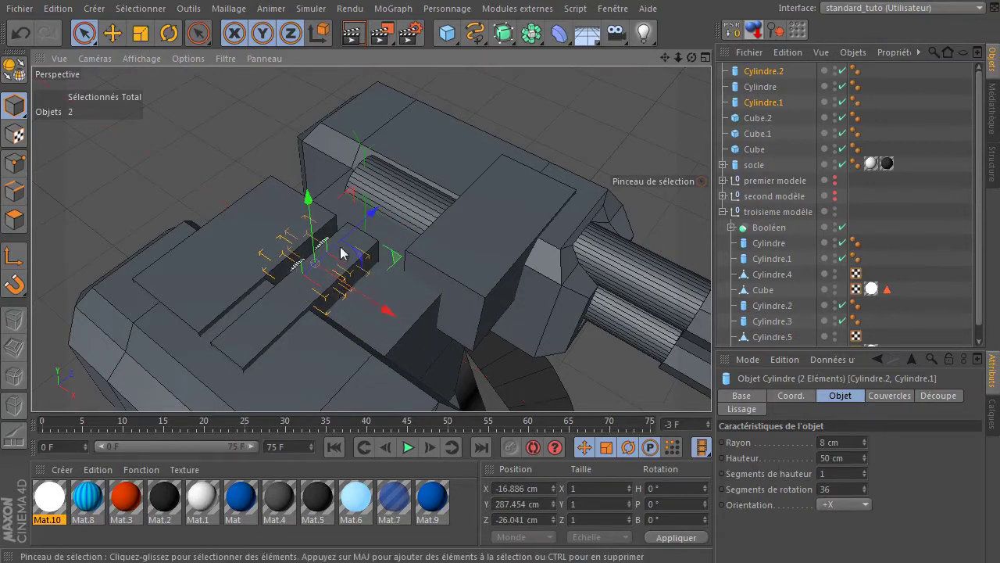
{"action": "left_click_drag", "start_coordinate": [311, 201], "coordinate": [312, 193]}
- Shift the narrow middle plate forward to about X 8 cm to widen the gap over the small cylinders
{"action": "left_click", "coordinate": [260, 317]}
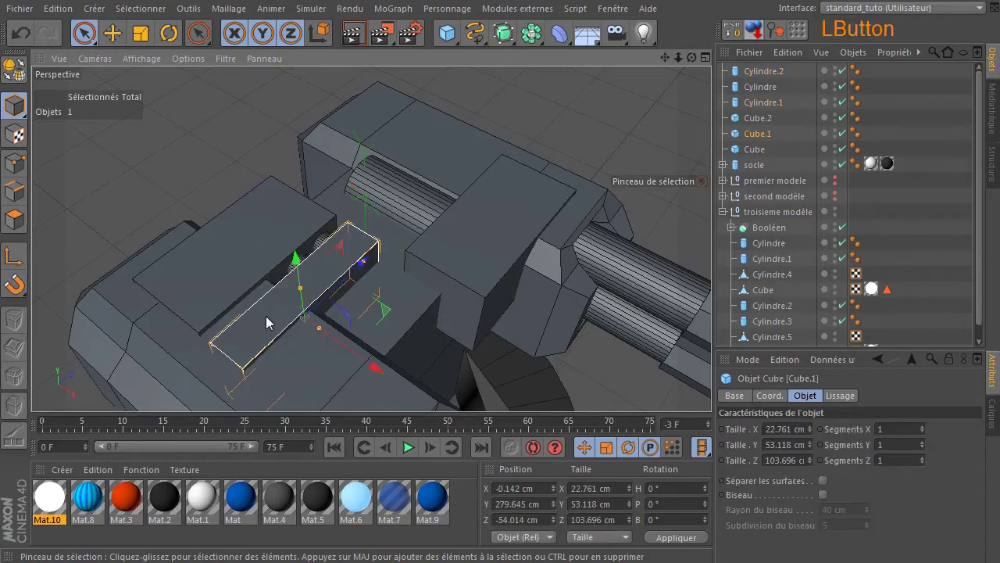
{"action": "left_click_drag", "start_coordinate": [374, 336], "coordinate": [384, 375]}
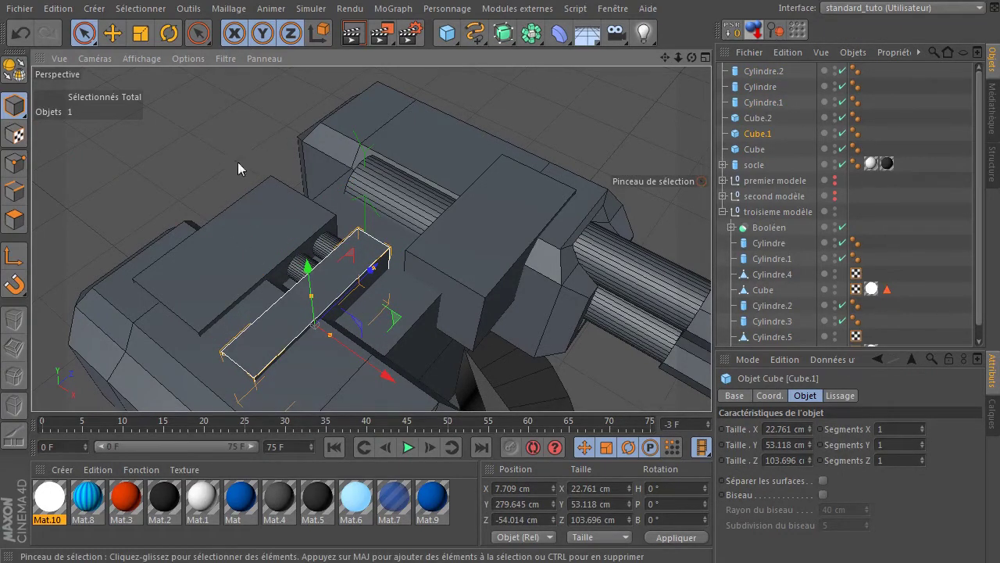
{"action": "left_click", "coordinate": [442, 165]}
- Reselect both small cylinders, raise them to about Y 295 cm and shift them sideways to about Z -30 cm
{"action": "left_click_drag", "start_coordinate": [693, 58], "coordinate": [774, 85]}
{"action": "left_click", "coordinate": [765, 72]}
{"action": "left_click", "coordinate": [769, 104]}
{"action": "left_click", "coordinate": [765, 72], "text": "ctrl"}
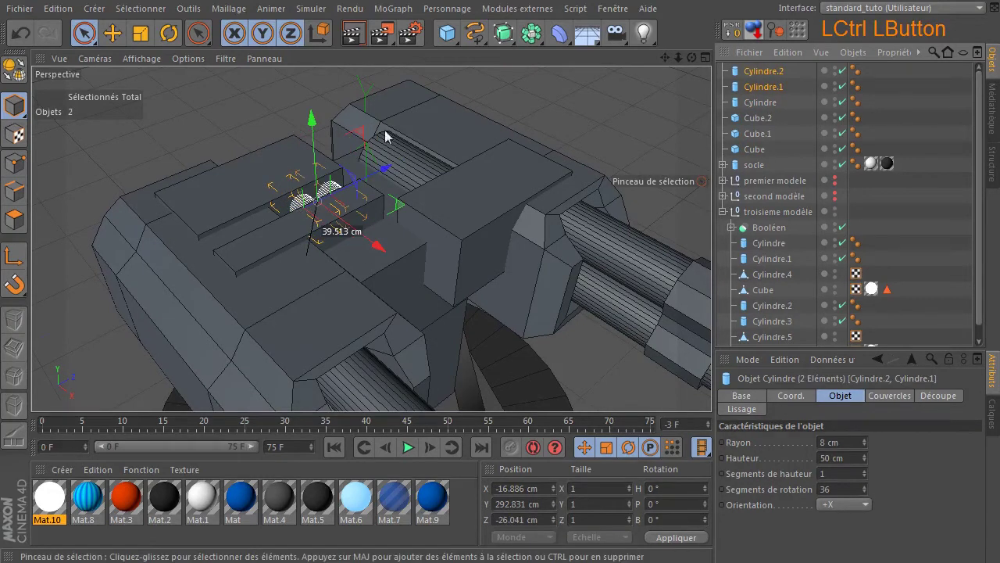
{"action": "left_click_drag", "start_coordinate": [319, 128], "coordinate": [318, 121]}
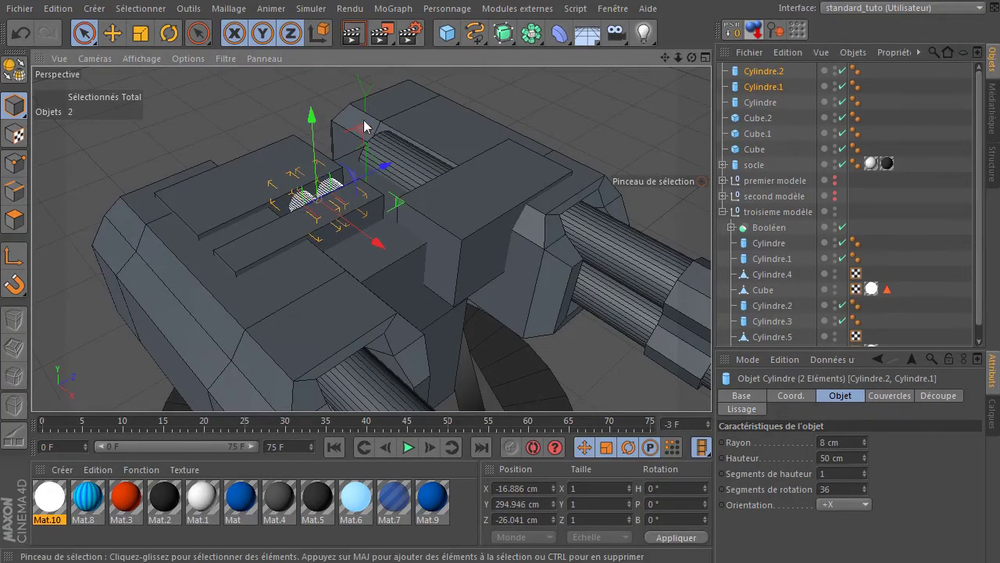
{"action": "left_click_drag", "start_coordinate": [394, 161], "coordinate": [378, 161]}
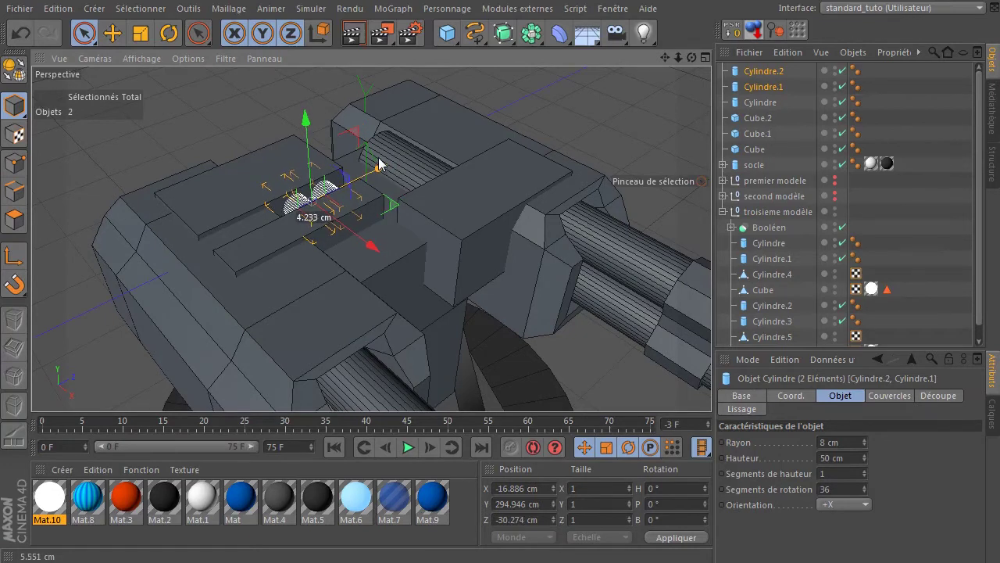
{"action": "left_click", "coordinate": [566, 121]}
- Check the whole turret by rendering a preview from the top view, then return to the perspective view
{"action": "scroll", "coordinate": [389, 264], "scroll_direction": "down", "scroll_amount": 8}
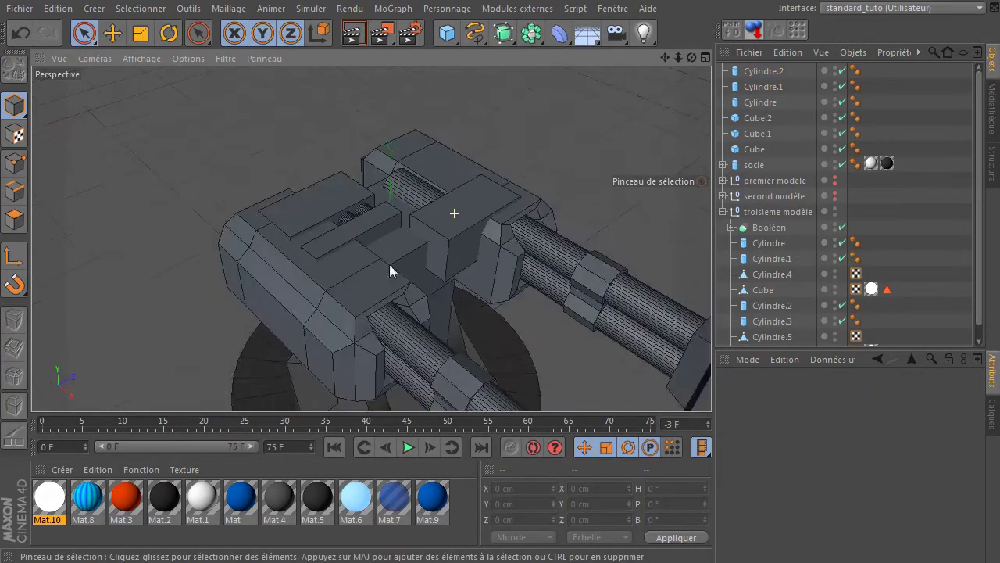
{"action": "left_click_drag", "start_coordinate": [691, 57], "coordinate": [375, 236]}
{"action": "middle_click", "coordinate": [571, 110]}
{"action": "middle_click", "coordinate": [615, 186]}
{"action": "left_click", "coordinate": [355, 34]}
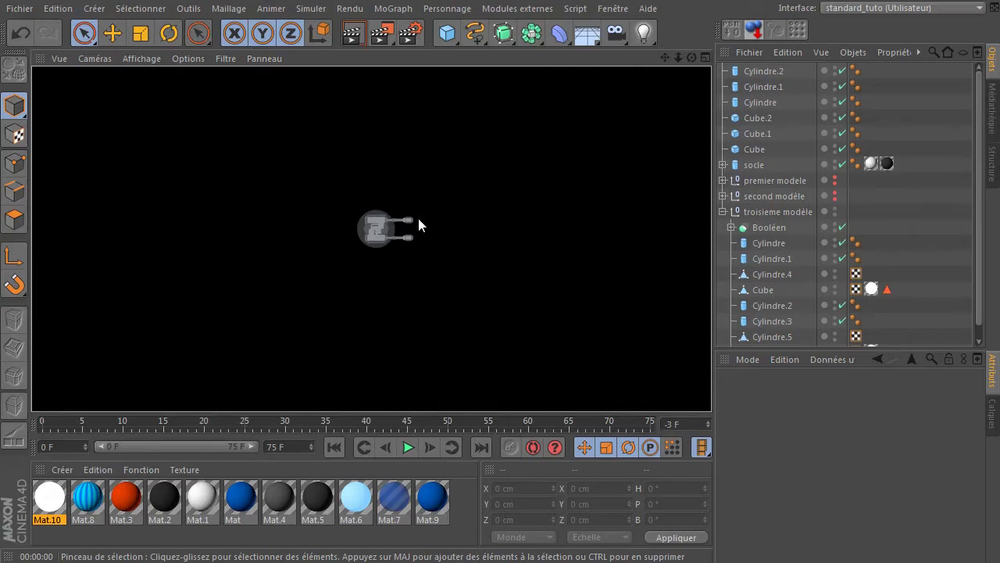
{"action": "middle_click", "coordinate": [398, 116]}
{"action": "middle_click", "coordinate": [282, 178]}
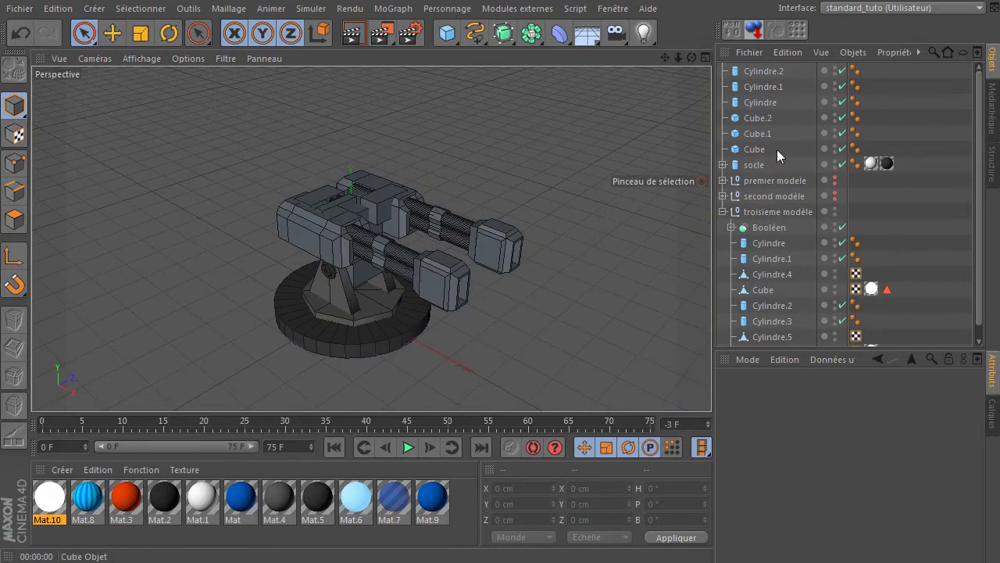
- Move the three flat plates and three detail cylinders into the troisieme modèle group and clear the selection
{"action": "left_click", "coordinate": [753, 150]}
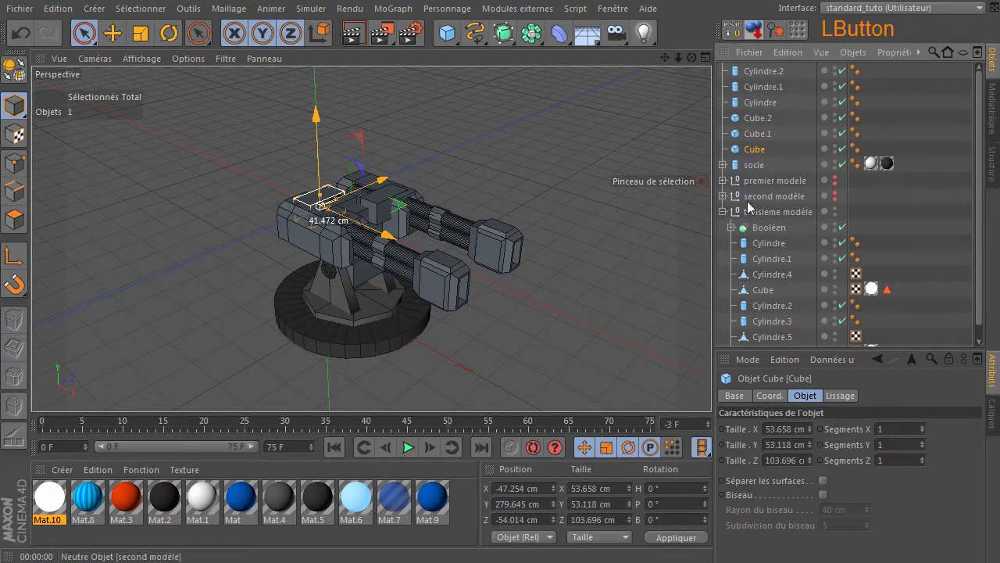
{"action": "left_click", "coordinate": [755, 71], "text": "shift"}
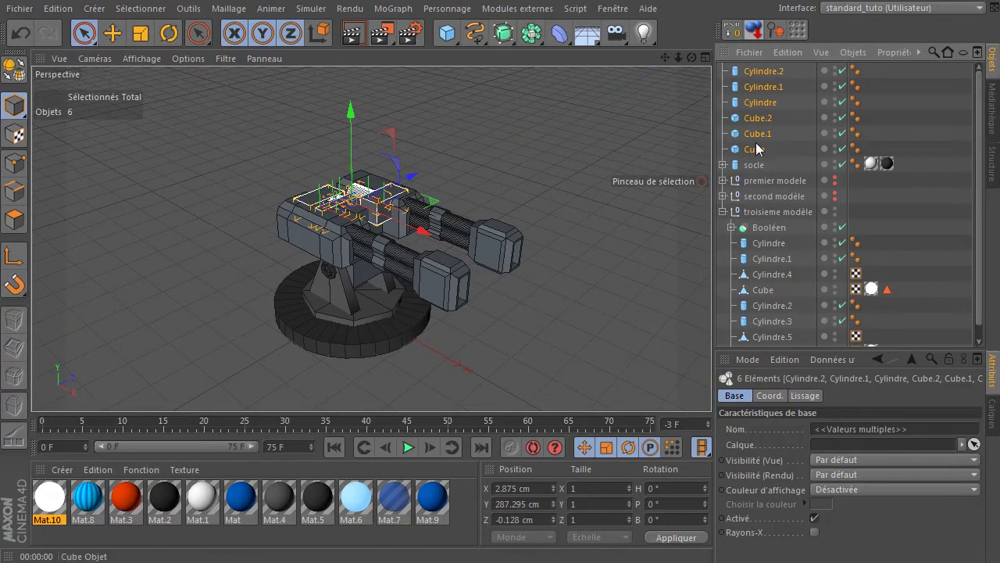
{"action": "left_click_drag", "start_coordinate": [789, 217], "coordinate": [786, 215]}
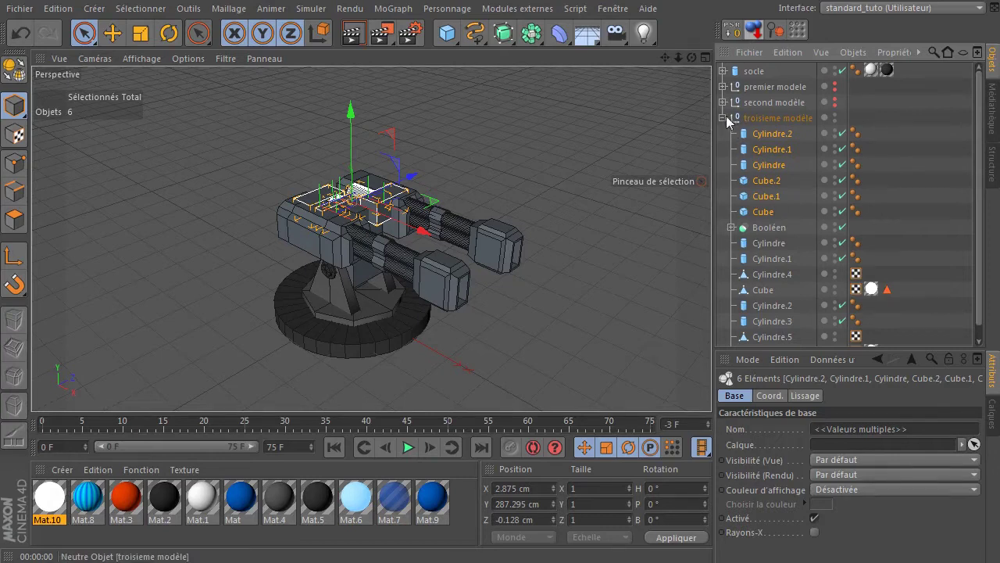
{"action": "left_click", "coordinate": [789, 186]}
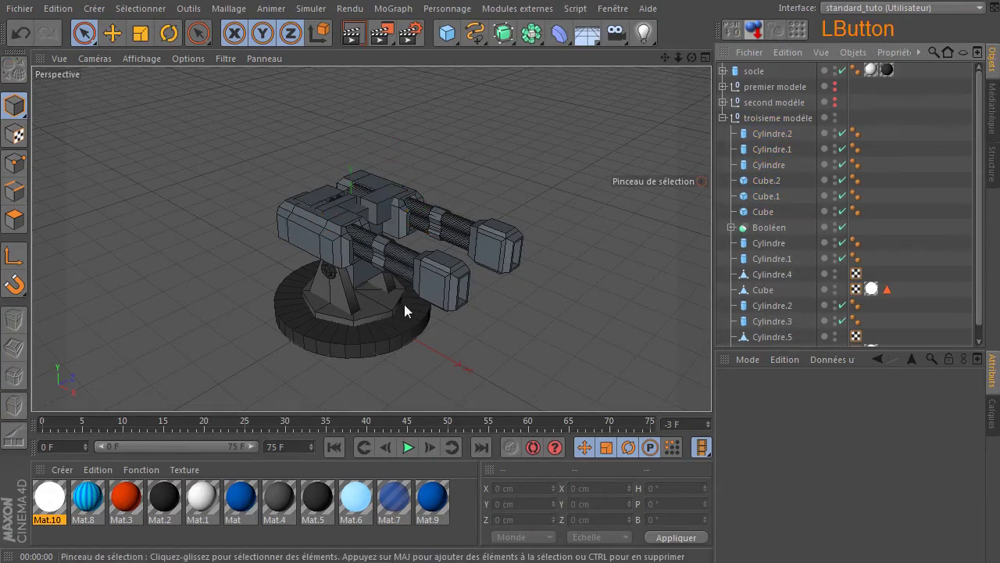
{"action": "scroll", "coordinate": [396, 264], "scroll_direction": "up", "scroll_amount": 4}
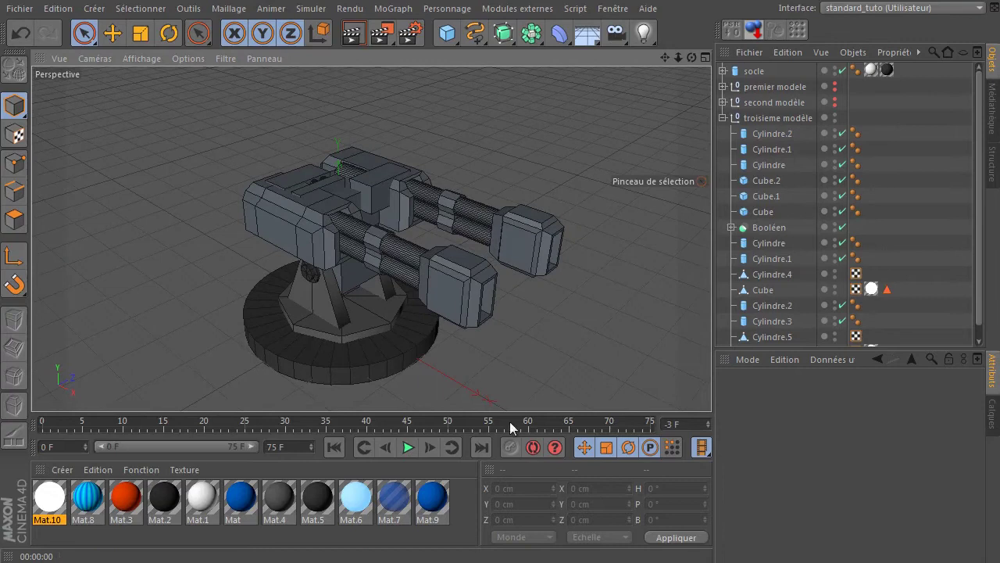
{"action": "mouse_move", "coordinate": [691, 58]}
{"action": "left_mouse_down"}
{"action": "mouse_move", "coordinate": [678, 66]}
{"action": "mouse_move", "coordinate": [690, 61]}
{"action": "left_mouse_up"}
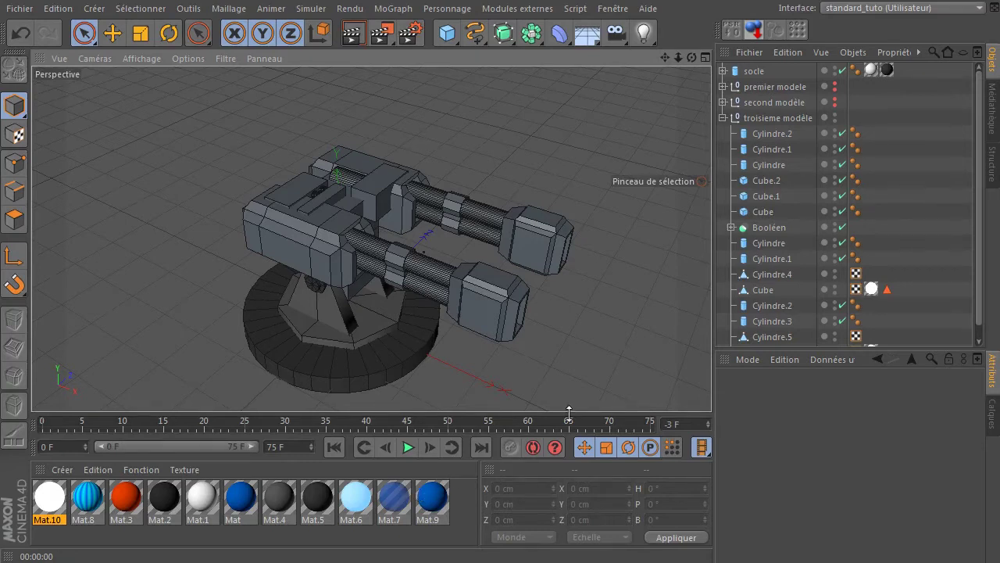
- Apply the white Mat.1 material to the whole troisieme modèle group
{"action": "left_click", "coordinate": [769, 165]}
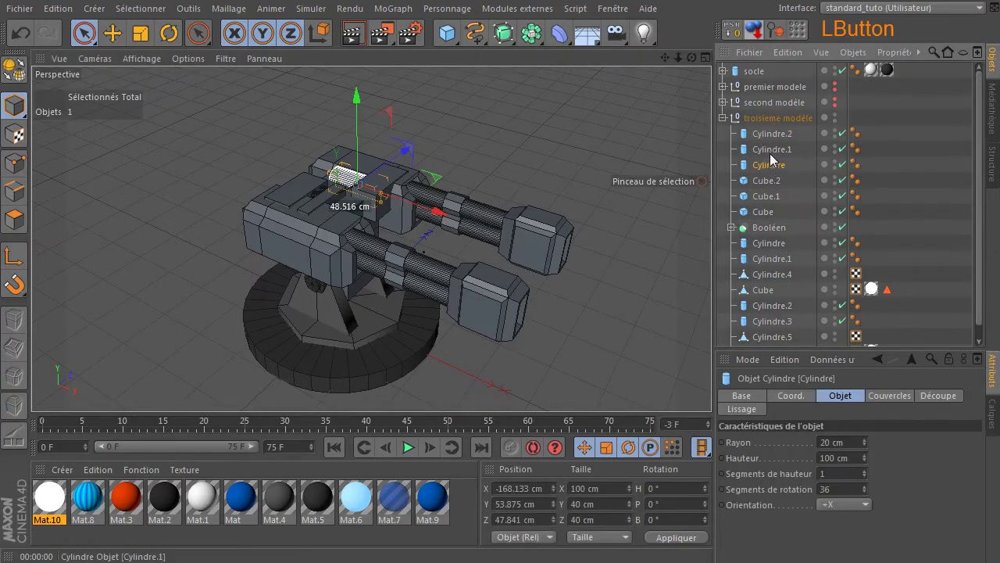
{"action": "left_click", "coordinate": [771, 151]}
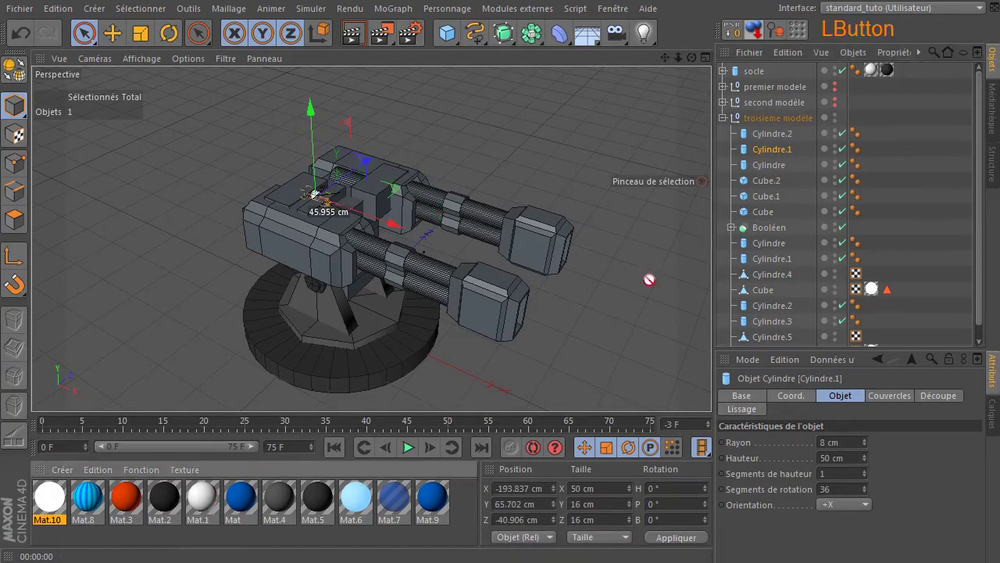
{"action": "left_click_drag", "start_coordinate": [791, 116], "coordinate": [792, 117]}
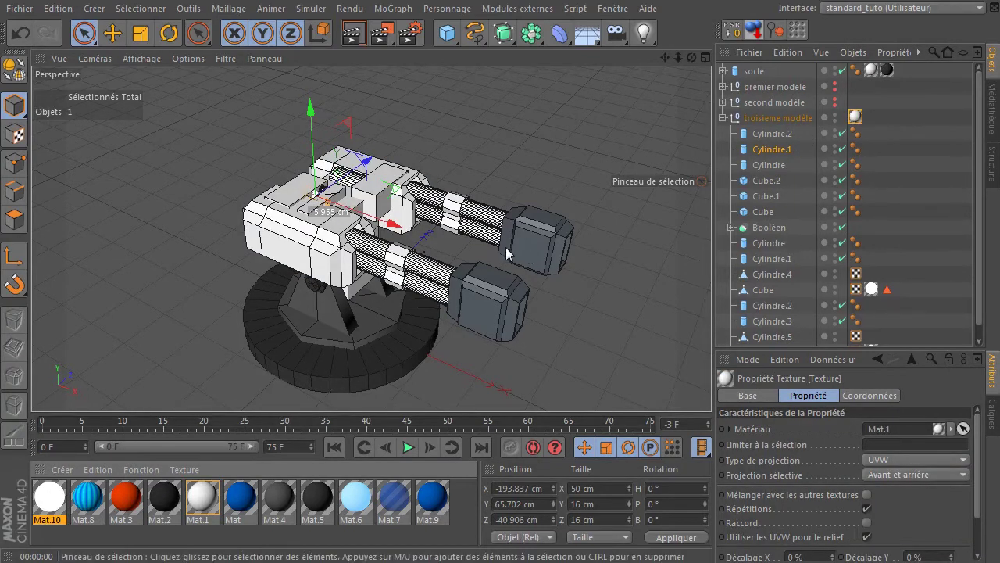
- Apply Mat.1 to the first muzzle block Cube and place its texture tag ahead of the Mat.10 tag
{"action": "scroll", "coordinate": [799, 306], "scroll_direction": "down", "scroll_amount": 1}
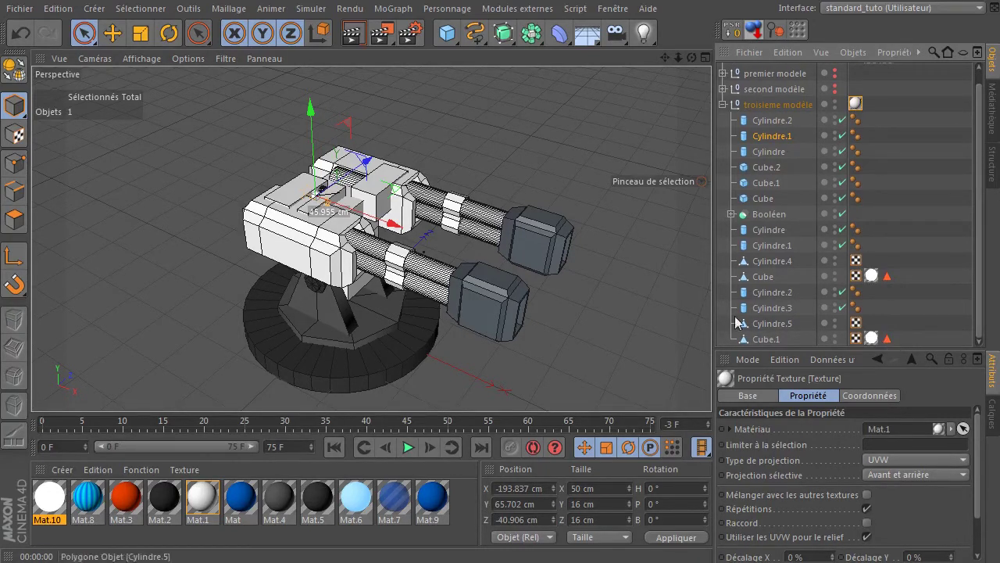
{"action": "left_click", "coordinate": [872, 276]}
{"action": "left_click_drag", "start_coordinate": [897, 280], "coordinate": [663, 457]}
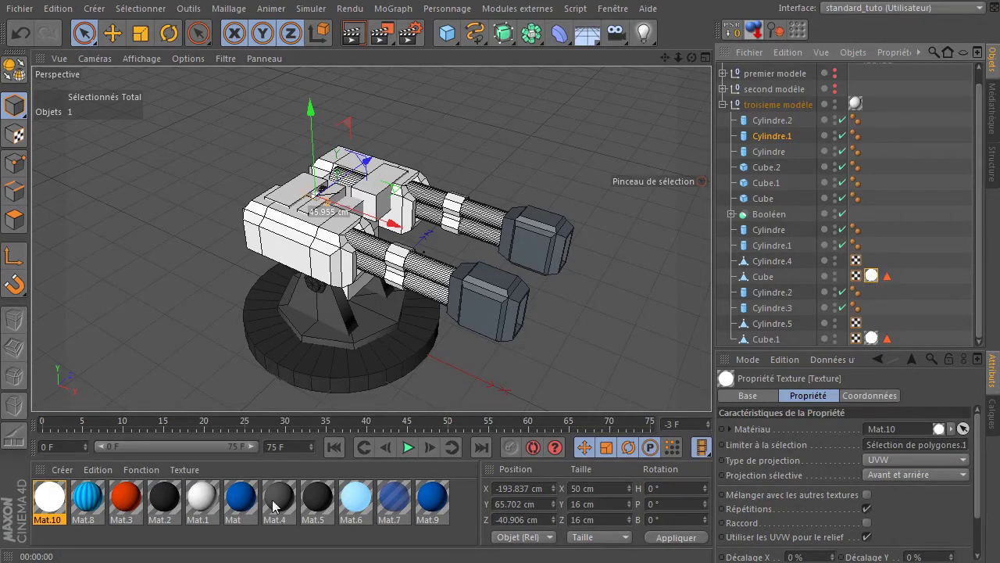
{"action": "left_click", "coordinate": [200, 499]}
{"action": "left_click_drag", "start_coordinate": [207, 504], "coordinate": [364, 447]}
{"action": "left_click_drag", "start_coordinate": [874, 297], "coordinate": [907, 274]}
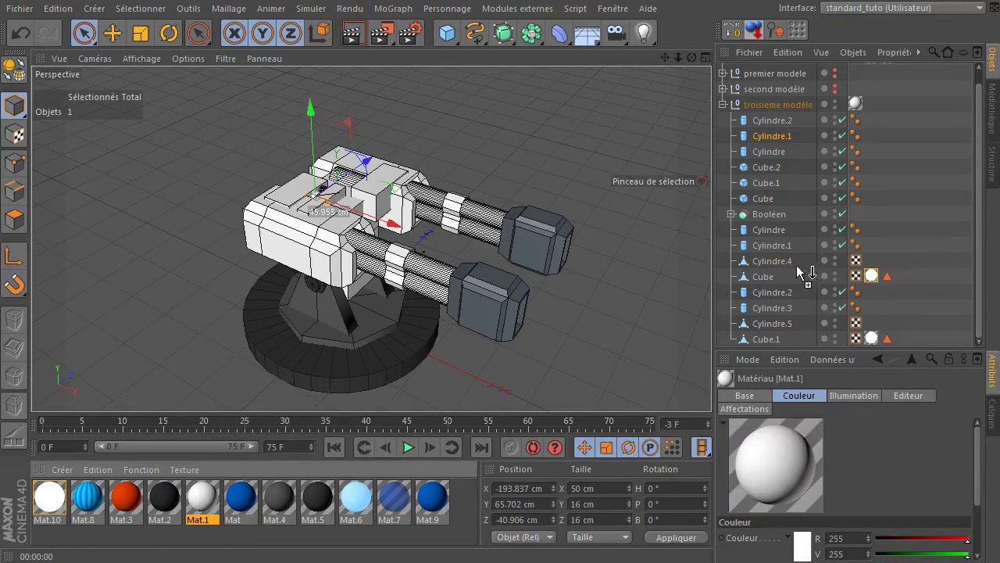
{"action": "left_click_drag", "start_coordinate": [763, 276], "coordinate": [764, 277]}
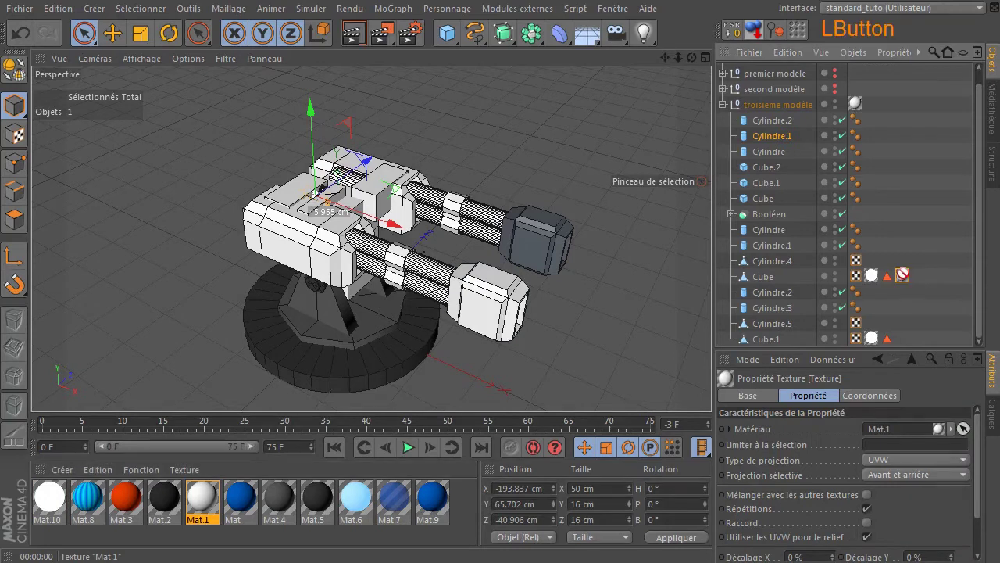
{"action": "left_click_drag", "start_coordinate": [867, 283], "coordinate": [865, 285]}
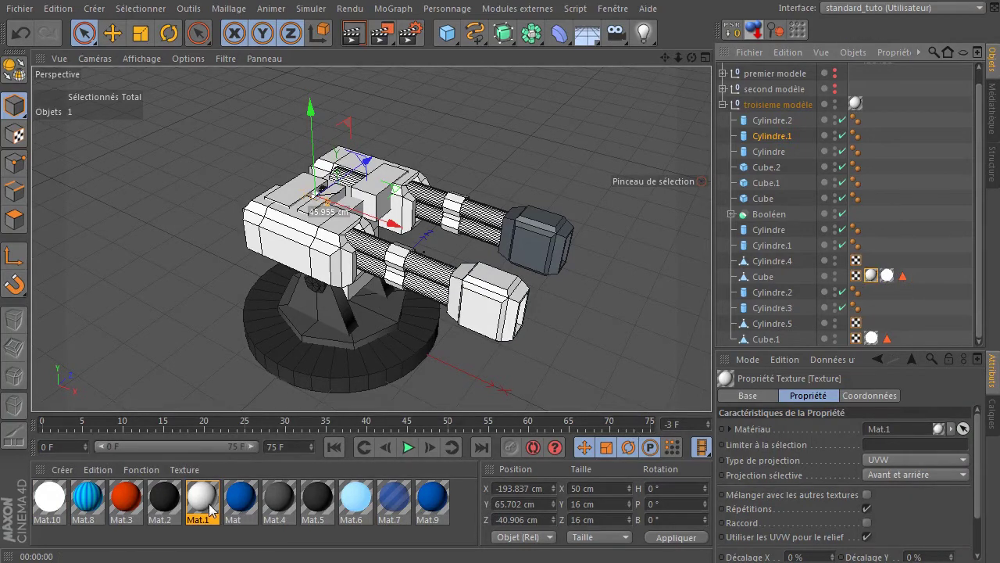
- Apply Mat.1 to the second muzzle block Cube.1, place its tag ahead of Mat.10 and clear the selection
{"action": "left_click_drag", "start_coordinate": [211, 509], "coordinate": [234, 504]}
{"action": "left_click_drag", "start_coordinate": [768, 374], "coordinate": [789, 339]}
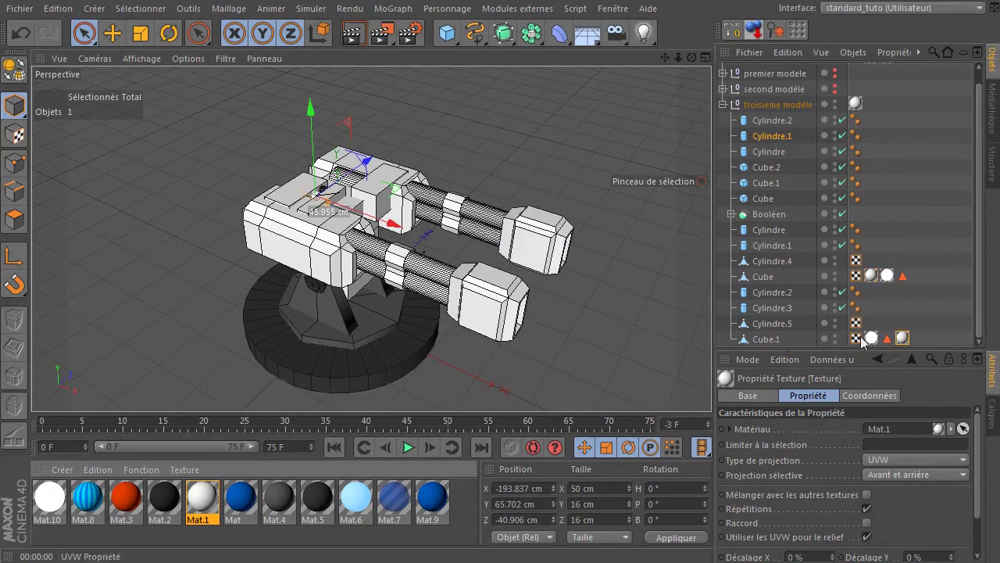
{"action": "left_click_drag", "start_coordinate": [873, 342], "coordinate": [871, 340]}
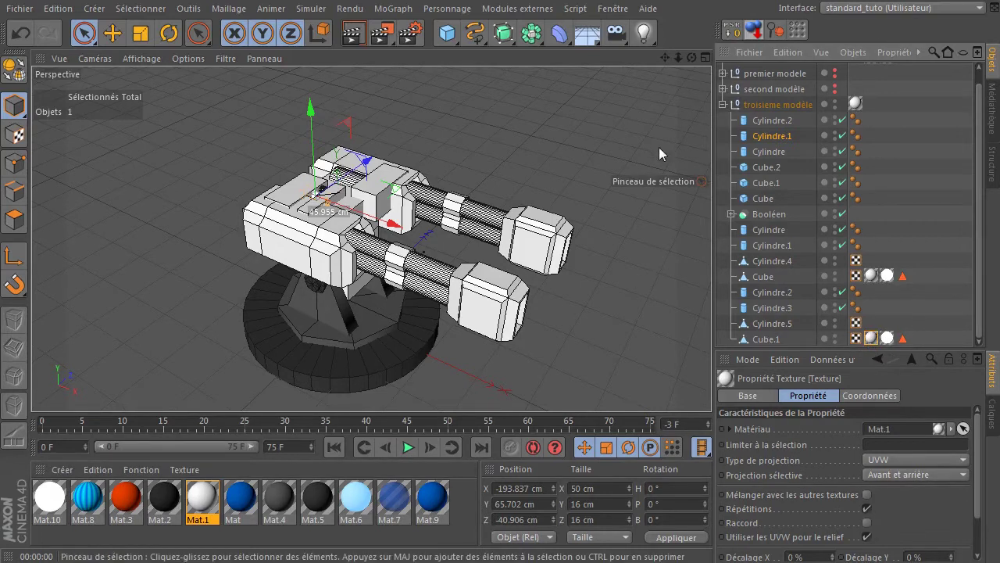
{"action": "left_click", "coordinate": [619, 119]}
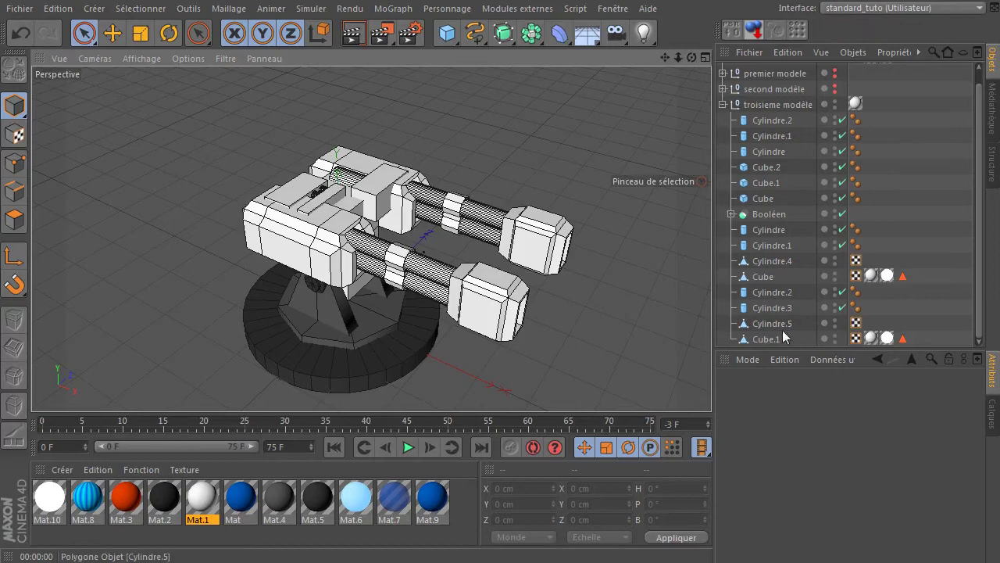
- Select the three flat top plates, inspect them up close, and clear the selection to review the whole turret
{"action": "left_click", "coordinate": [383, 202]}
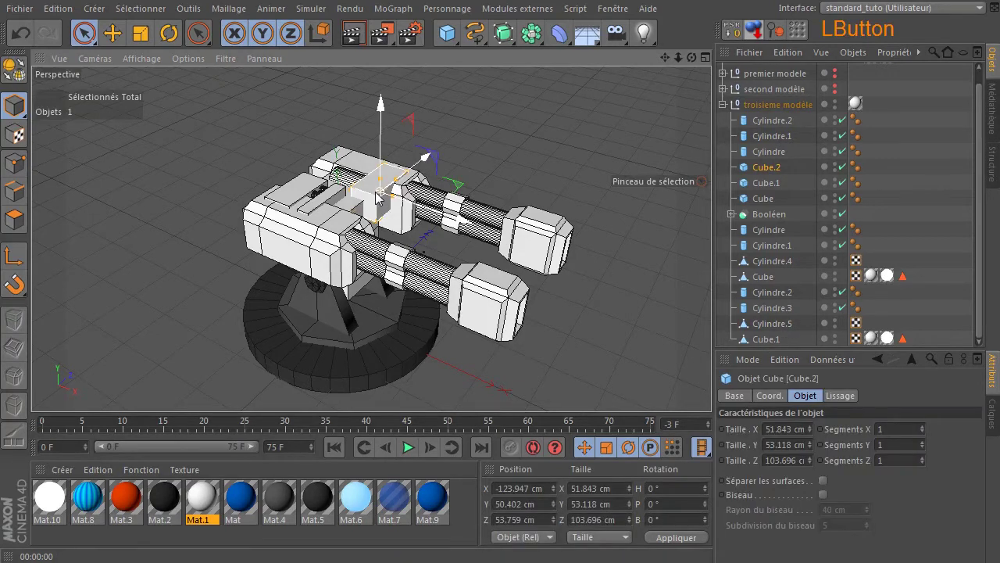
{"action": "left_click", "coordinate": [332, 201], "text": "shift"}
{"action": "left_click", "coordinate": [310, 193], "text": "shift"}
{"action": "left_click_drag", "start_coordinate": [692, 57], "coordinate": [557, 80]}
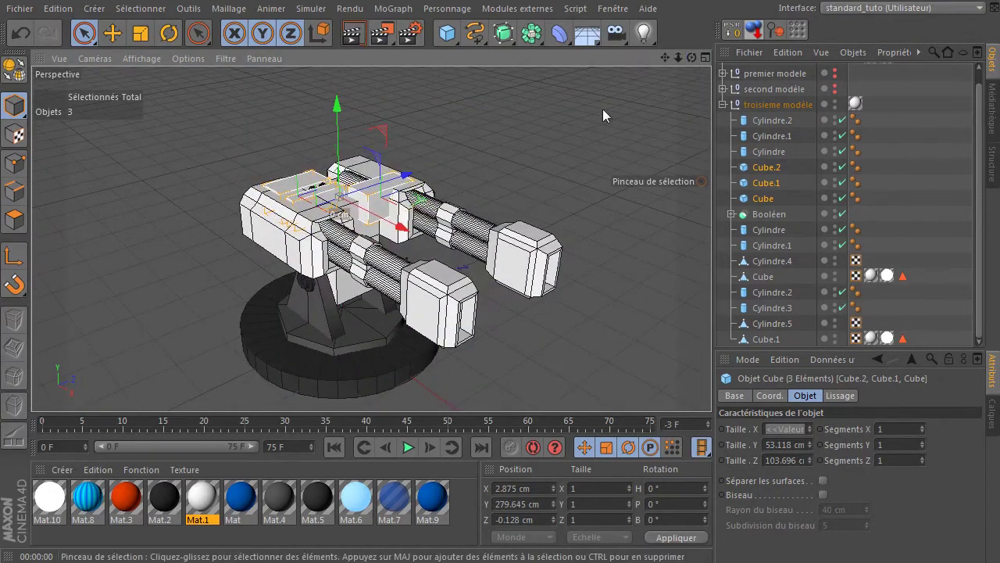
{"action": "scroll", "coordinate": [228, 164], "scroll_direction": "up", "scroll_amount": 5}
{"action": "left_click_drag", "start_coordinate": [691, 57], "coordinate": [632, 70]}
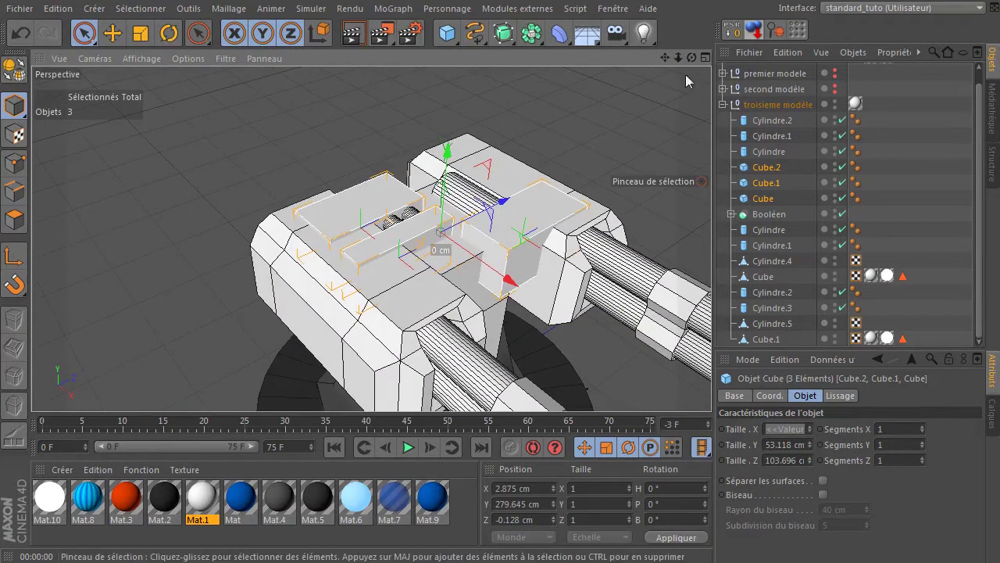
{"action": "left_click", "coordinate": [642, 114]}
{"action": "scroll", "coordinate": [501, 320], "scroll_direction": "down", "scroll_amount": 5}
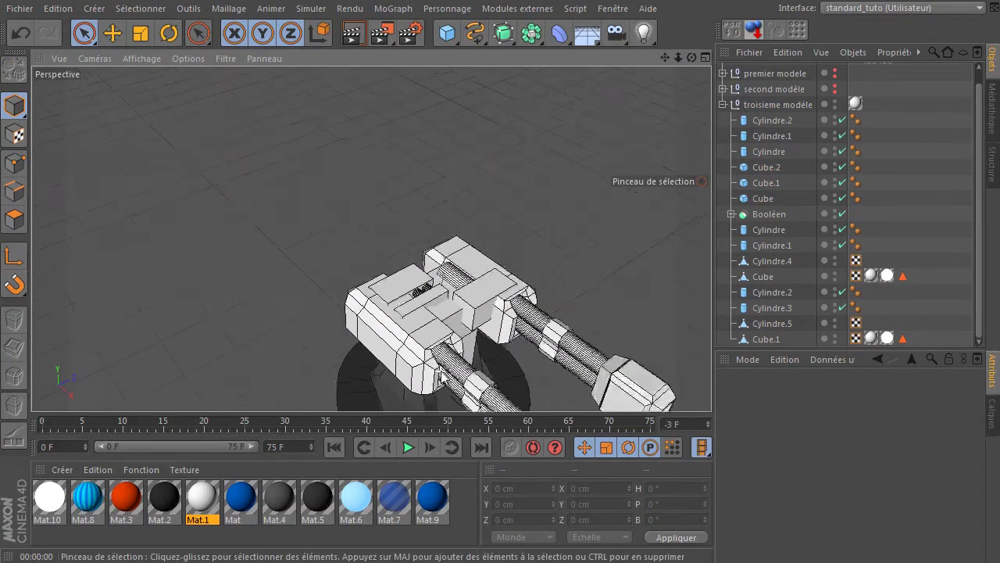
{"action": "left_click_drag", "start_coordinate": [670, 57], "coordinate": [914, 65]}
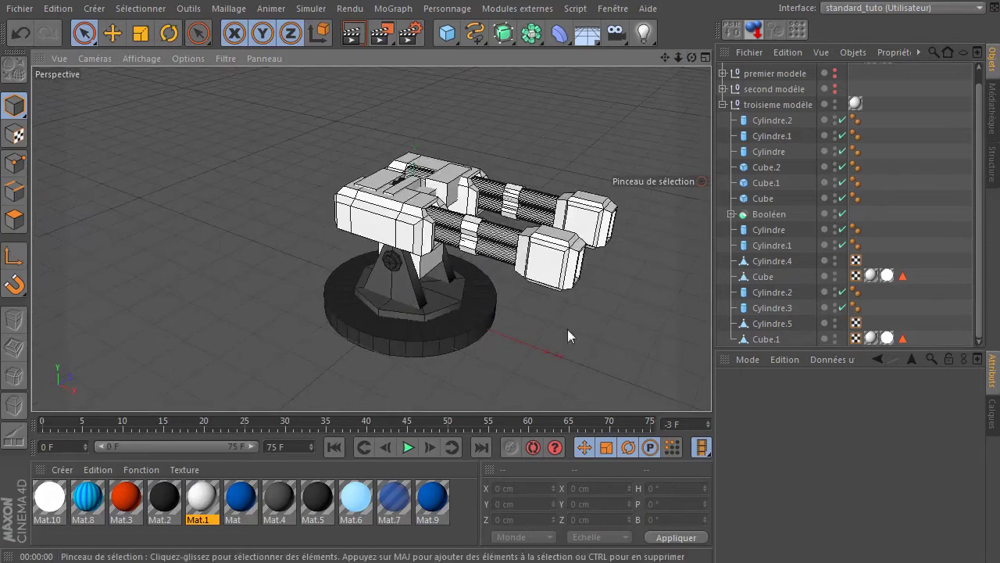
- Check the Mat.9 texture settings on the Sphère in the second modèle group, and collapse the group again
{"action": "left_click", "coordinate": [723, 89]}
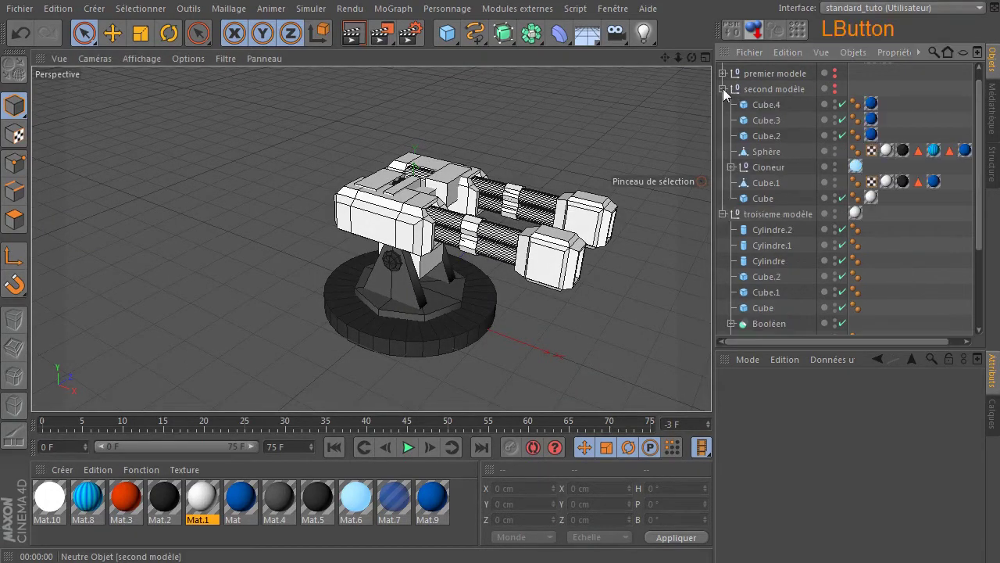
{"action": "left_click", "coordinate": [964, 150]}
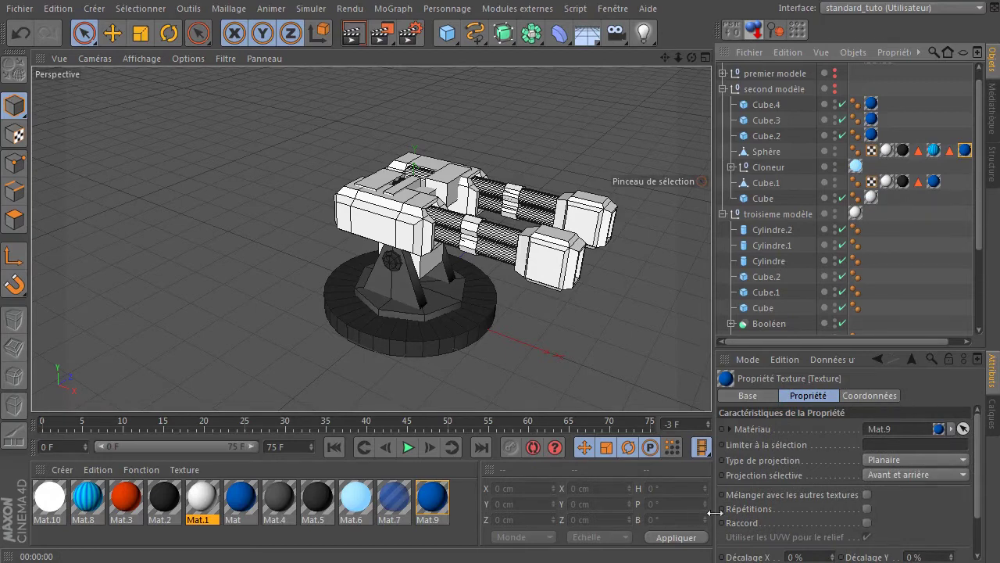
{"action": "left_click", "coordinate": [722, 89]}
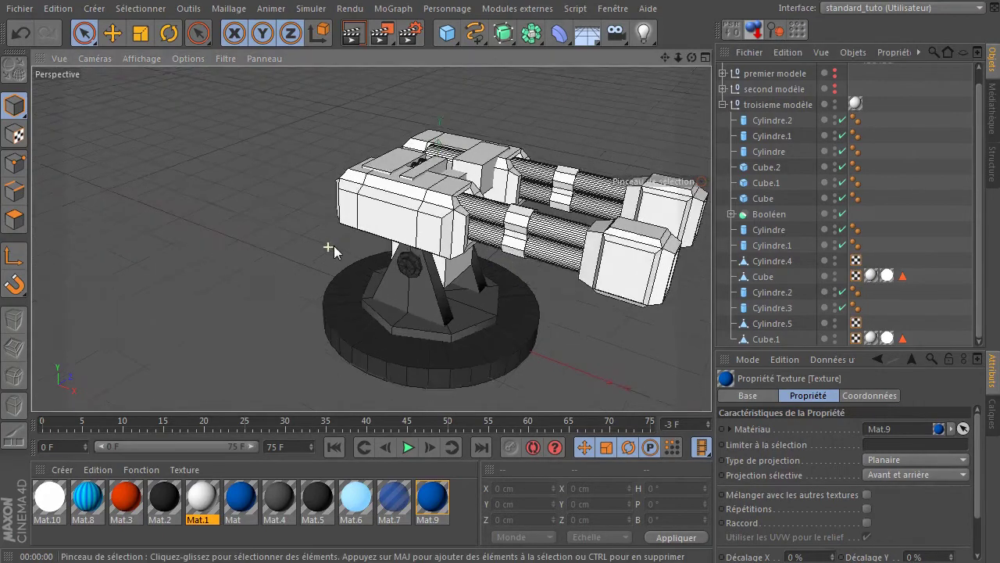
- Apply Mat.1 and the blue Mat.9 to the housing Cube inside the Booléen, with the Mat.9 tag last
{"action": "scroll", "coordinate": [333, 246], "scroll_direction": "up", "scroll_amount": 2}
{"action": "left_click", "coordinate": [412, 210]}
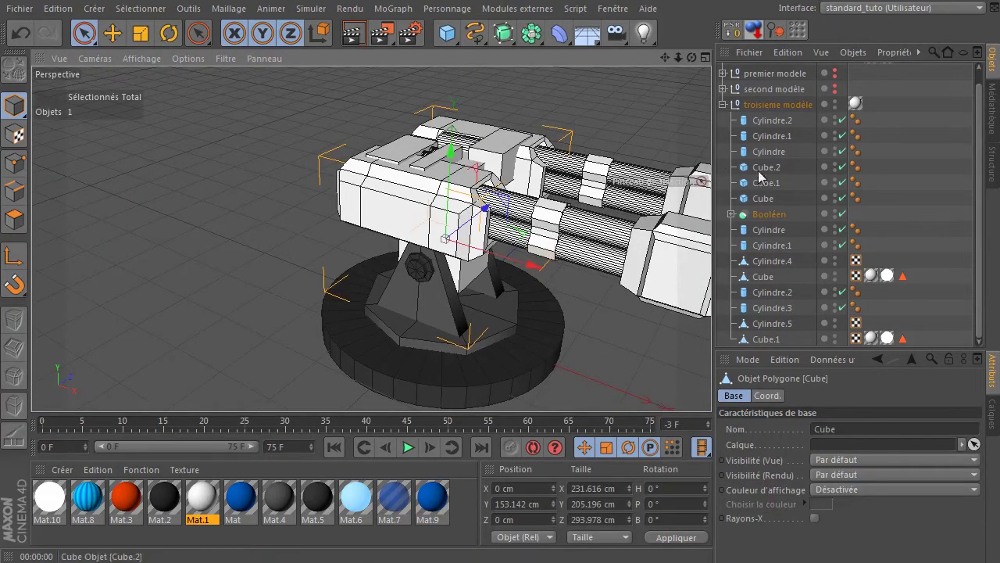
{"action": "left_click", "coordinate": [732, 215]}
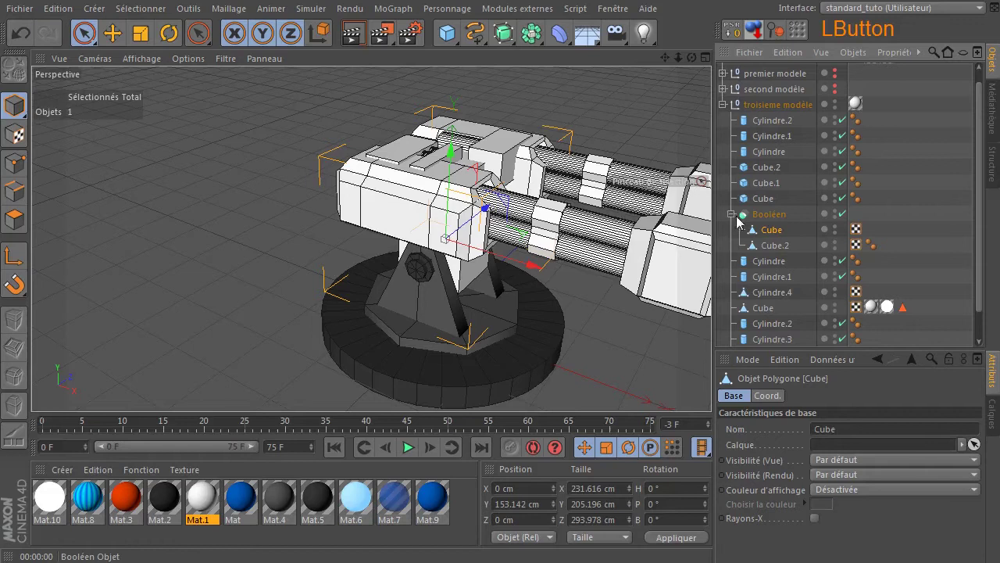
{"action": "left_click", "coordinate": [774, 230]}
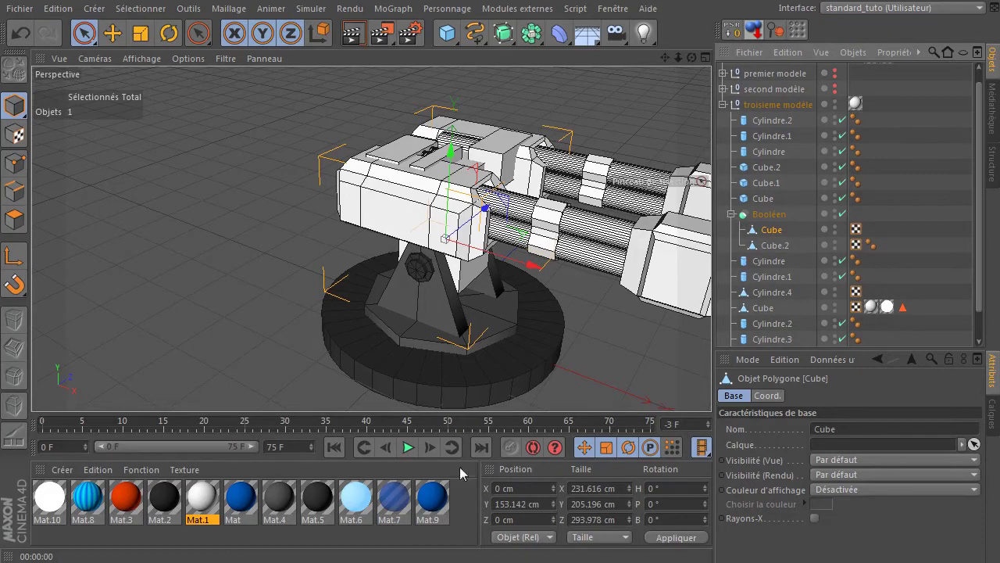
{"action": "left_click", "coordinate": [431, 503]}
{"action": "left_click_drag", "start_coordinate": [440, 504], "coordinate": [626, 379]}
{"action": "left_click_drag", "start_coordinate": [796, 234], "coordinate": [772, 230]}
{"action": "left_click", "coordinate": [201, 500]}
{"action": "left_click_drag", "start_coordinate": [880, 228], "coordinate": [897, 231]}
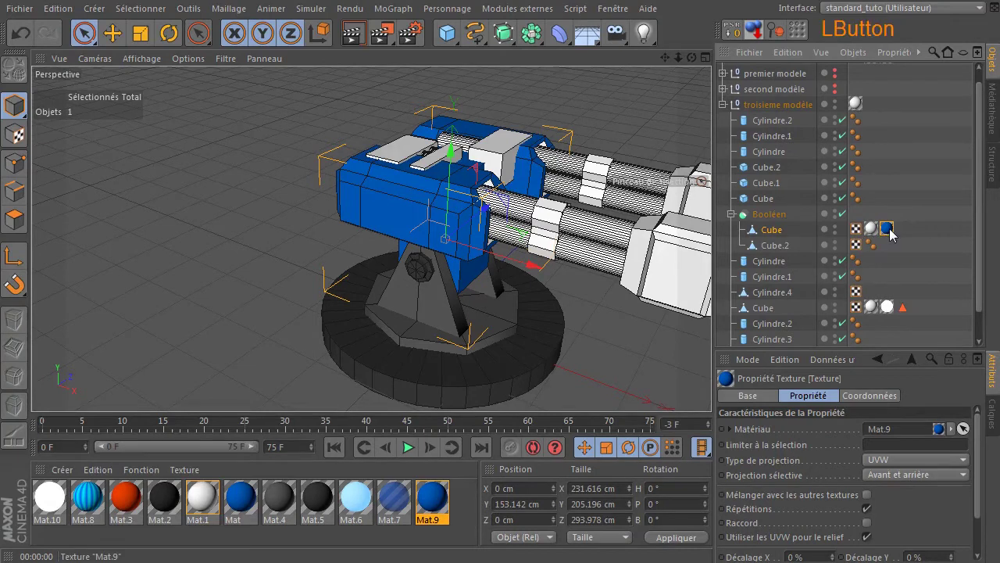
- Turn off Répétitions for the housing's Mat.9 texture and set its projection type to Planaire
{"action": "left_click", "coordinate": [866, 509]}
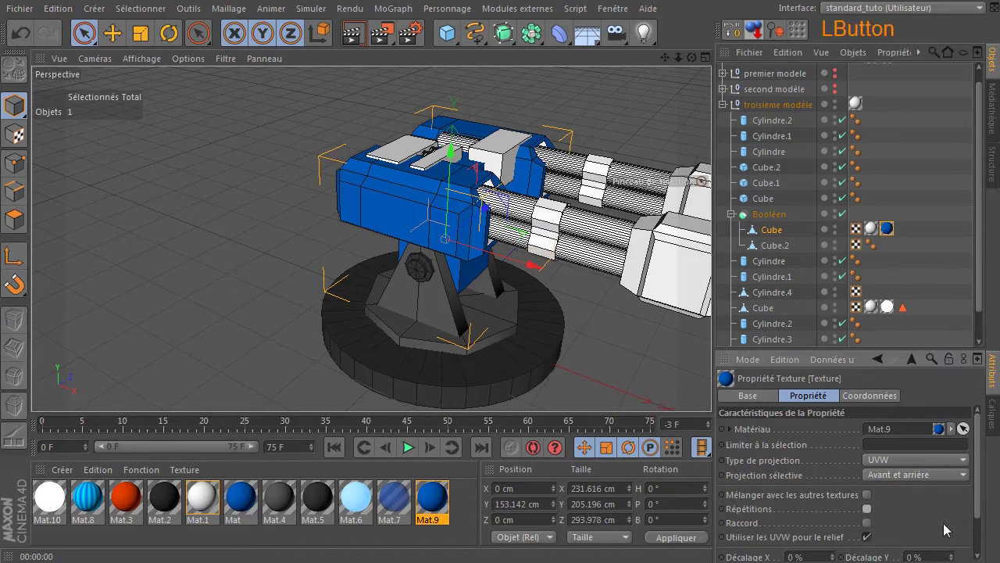
{"action": "left_click", "coordinate": [934, 462]}
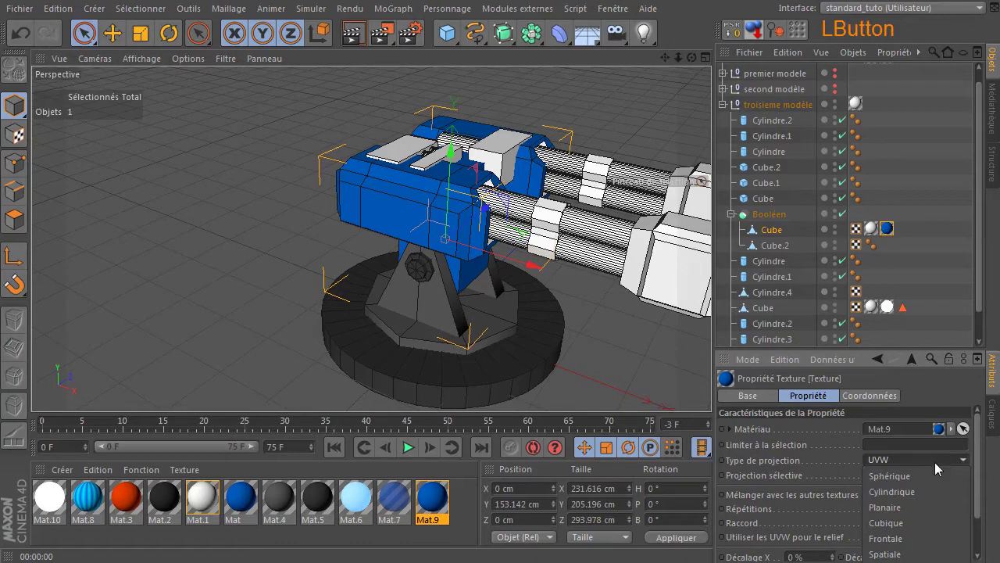
{"action": "left_click", "coordinate": [909, 507]}
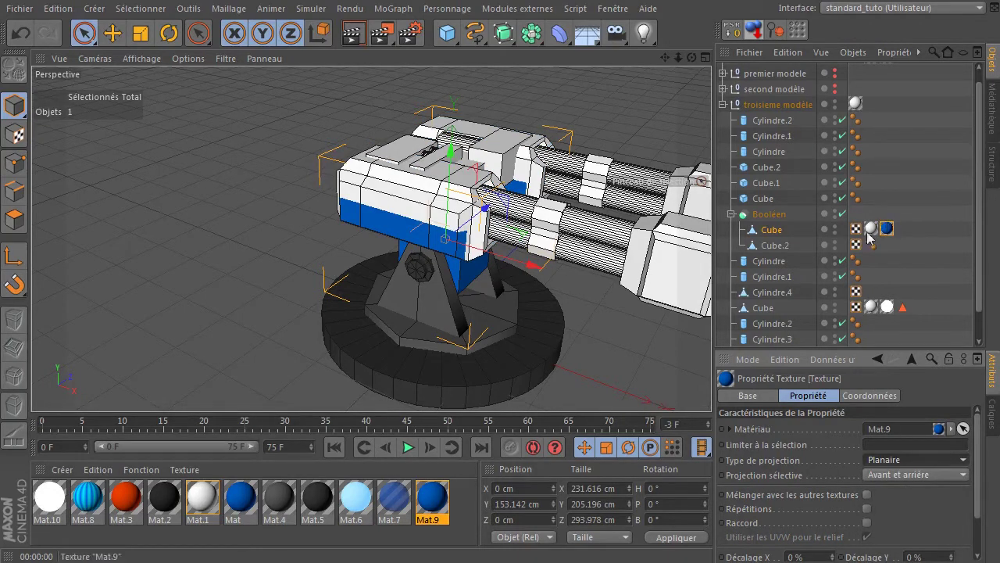
- Rotate the housing's Mat.9 texture projection in texture mode so its plane lies horizontally
{"action": "left_click", "coordinate": [15, 135]}
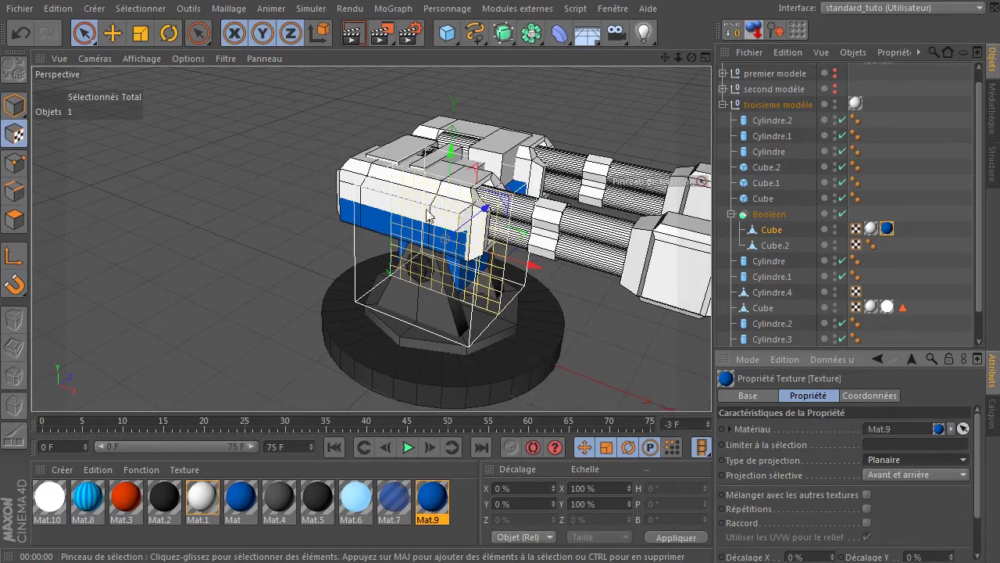
{"action": "left_click", "coordinate": [169, 33]}
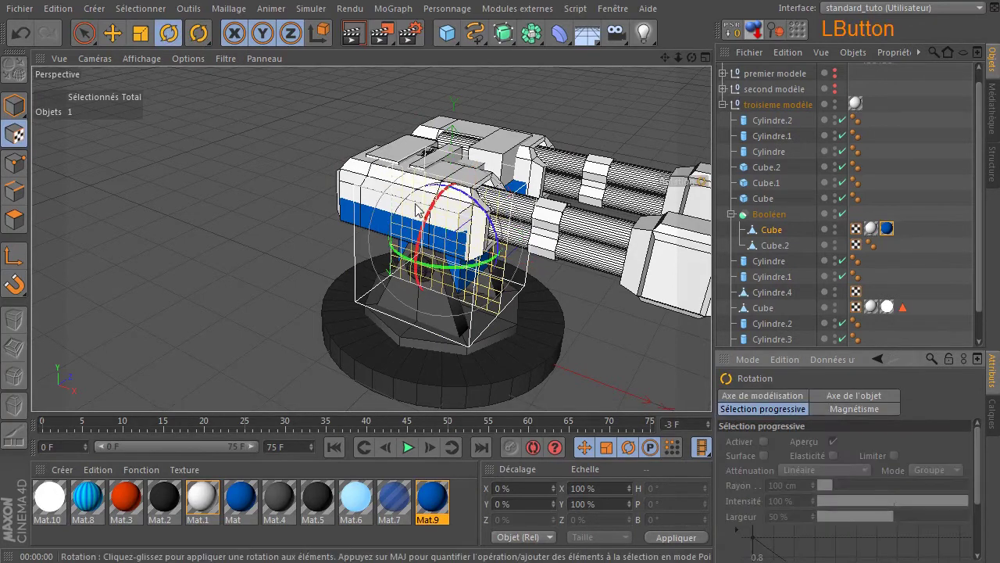
{"action": "left_click_drag", "start_coordinate": [427, 224], "coordinate": [474, 190]}
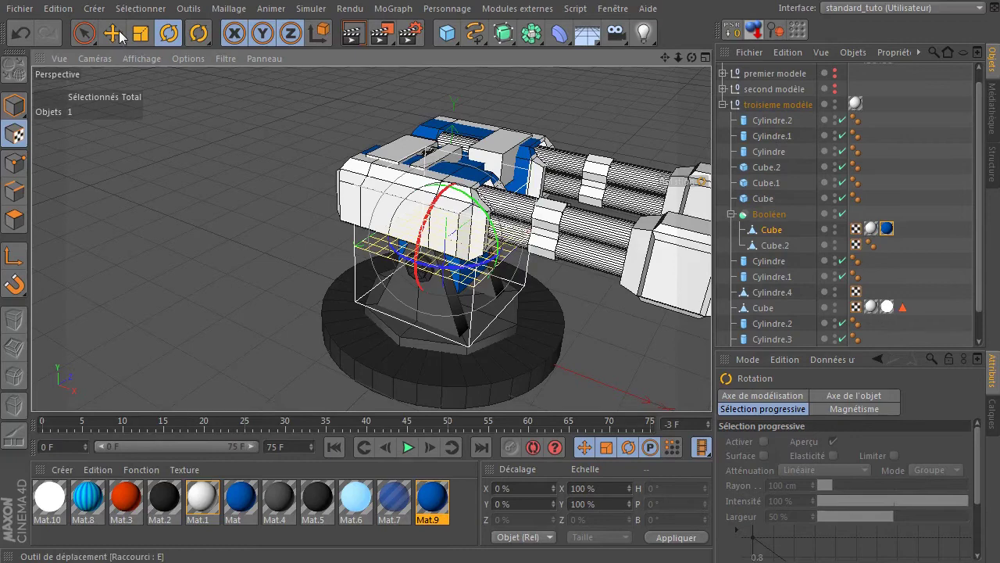
- Scale the blue texture projection down front to back and move it to the rear above the housings
{"action": "left_click", "coordinate": [140, 33]}
{"action": "left_click_drag", "start_coordinate": [691, 57], "coordinate": [586, 258]}
{"action": "left_click_drag", "start_coordinate": [520, 312], "coordinate": [473, 311]}
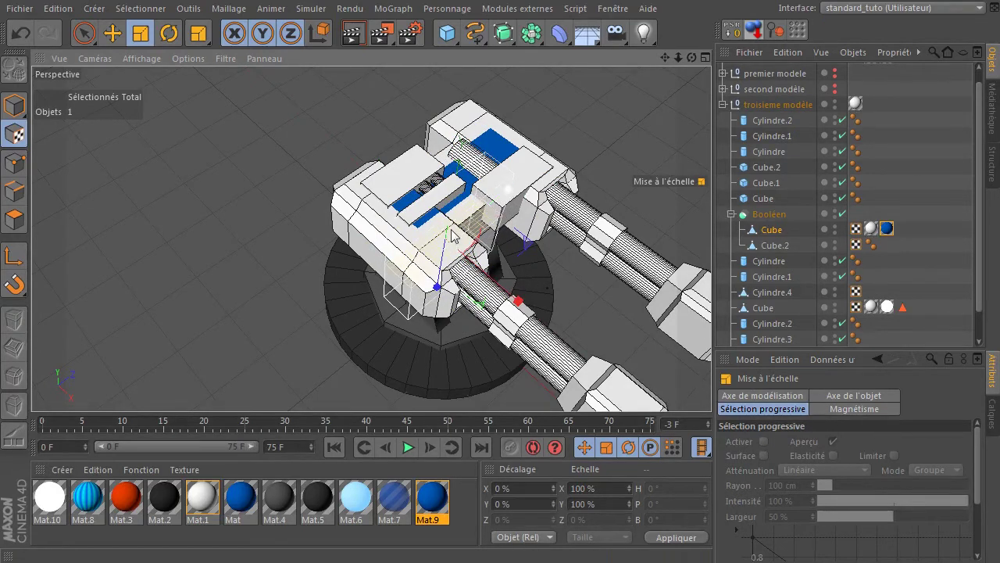
{"action": "left_click", "coordinate": [113, 33]}
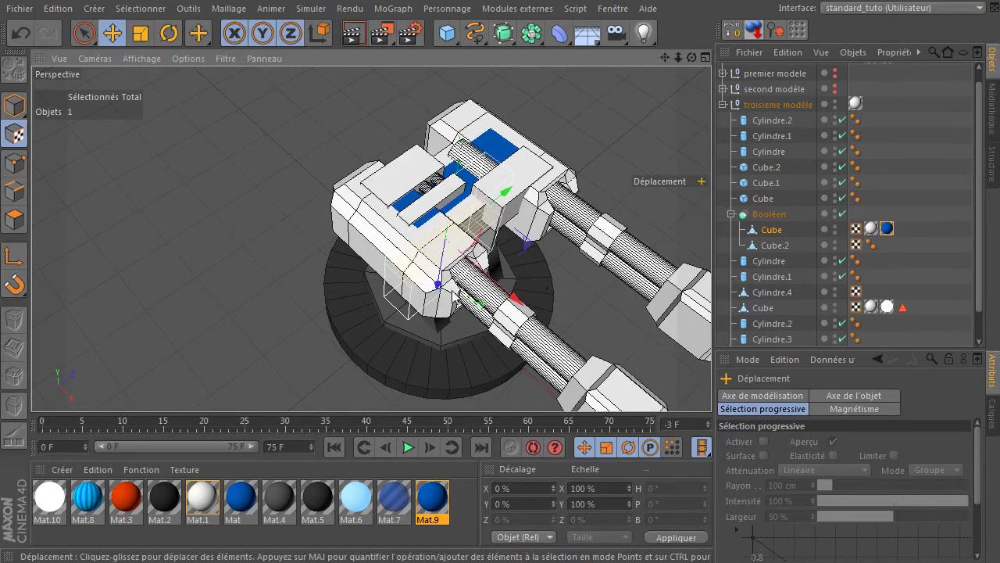
{"action": "left_click_drag", "start_coordinate": [439, 297], "coordinate": [472, 236]}
- Narrow the blue texture projection into a thin stripe and widen it sideways to span both housings
{"action": "left_click", "coordinate": [141, 36]}
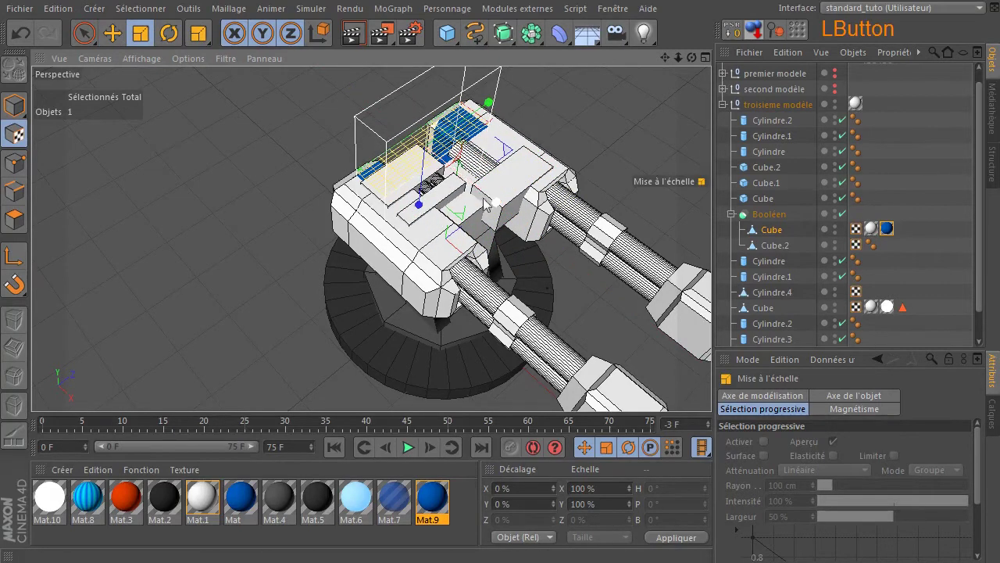
{"action": "left_click_drag", "start_coordinate": [500, 204], "coordinate": [426, 218]}
{"action": "left_click", "coordinate": [113, 33]}
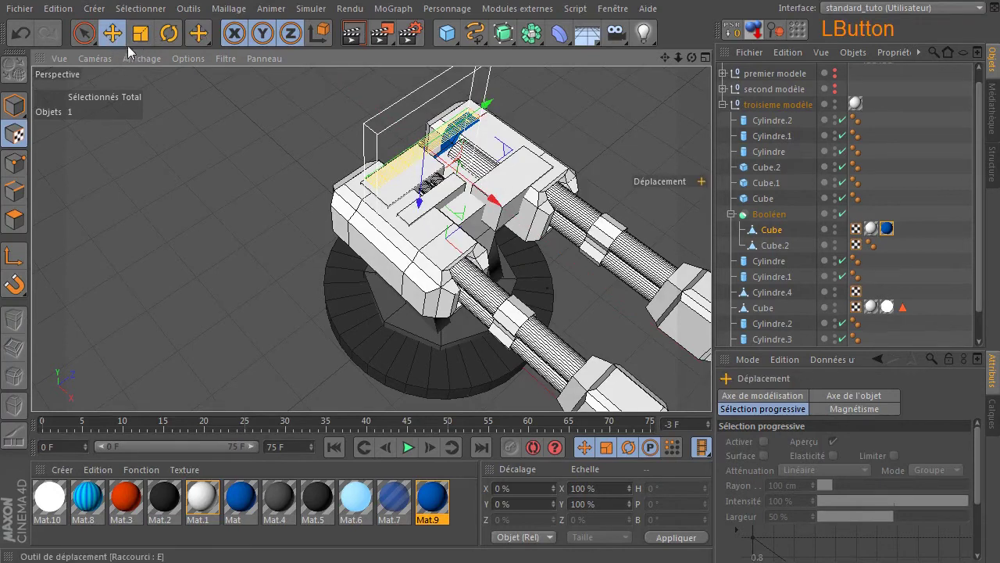
{"action": "left_click", "coordinate": [141, 36]}
{"action": "left_click_drag", "start_coordinate": [492, 107], "coordinate": [560, 92]}
- Move the blue stripe projection forward about 35 cm from the rear of the housings
{"action": "left_click_drag", "start_coordinate": [692, 57], "coordinate": [639, 69]}
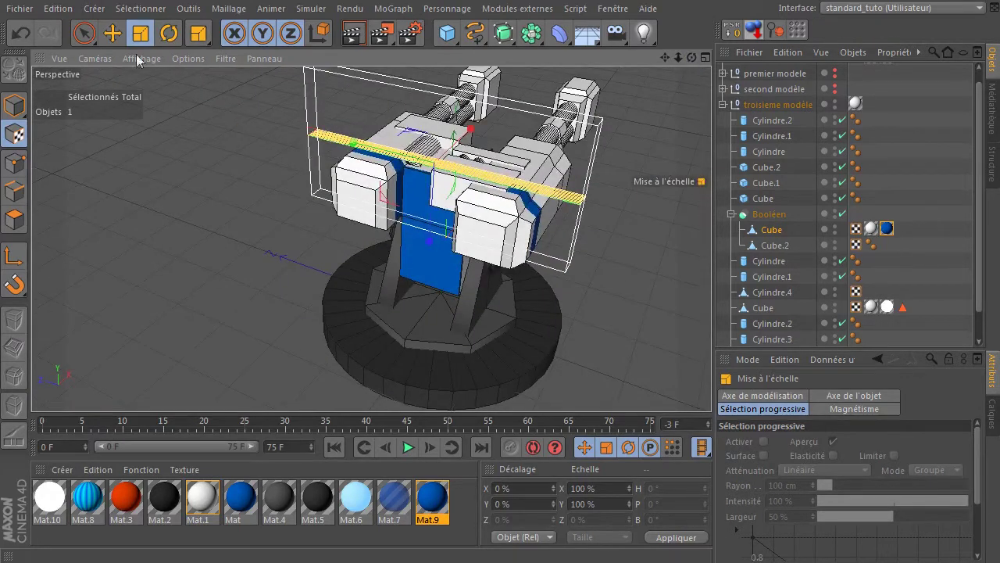
{"action": "left_click", "coordinate": [113, 35]}
{"action": "left_click_drag", "start_coordinate": [471, 129], "coordinate": [486, 130]}
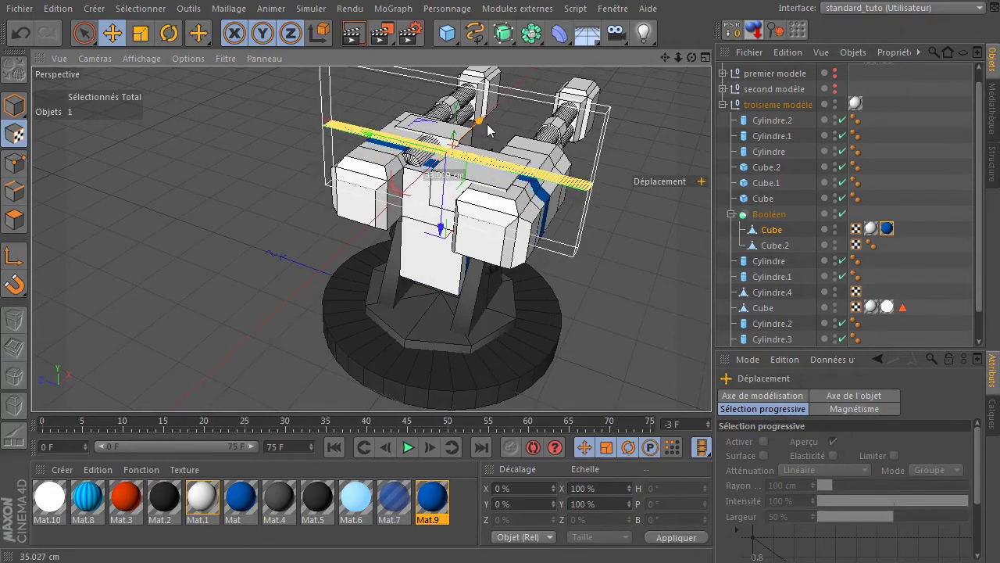
- Render the perspective view from the side to examine the blue stripe across both housings
{"action": "left_click_drag", "start_coordinate": [691, 57], "coordinate": [735, 71]}
{"action": "left_click_drag", "start_coordinate": [523, 170], "coordinate": [503, 179]}
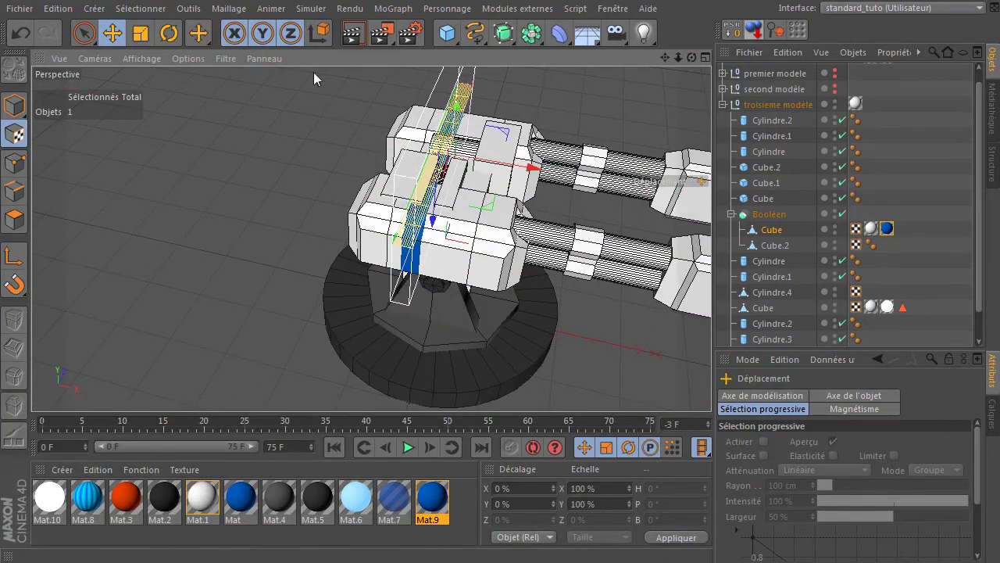
{"action": "left_click", "coordinate": [353, 33]}
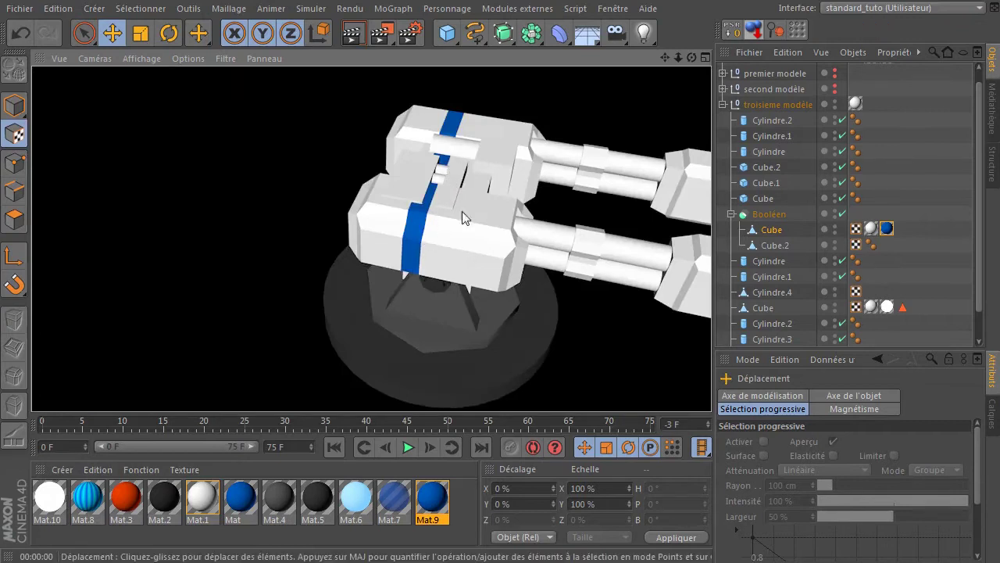
{"action": "left_click", "coordinate": [701, 32]}
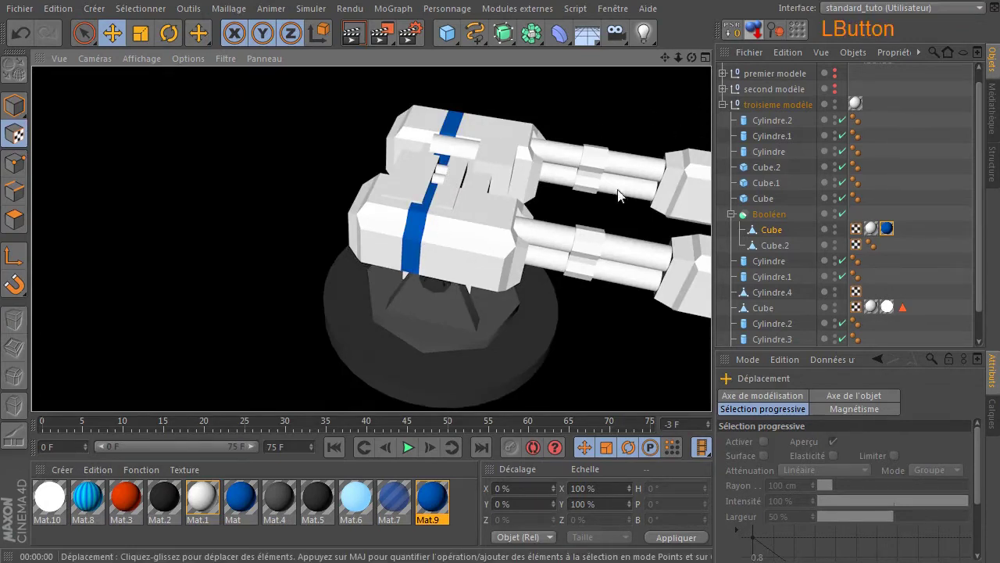
- Duplicate the Mat.9 texture tag on the boolean's Cube and move the copy's projection slightly forward on the housings
{"action": "left_click", "coordinate": [886, 228]}
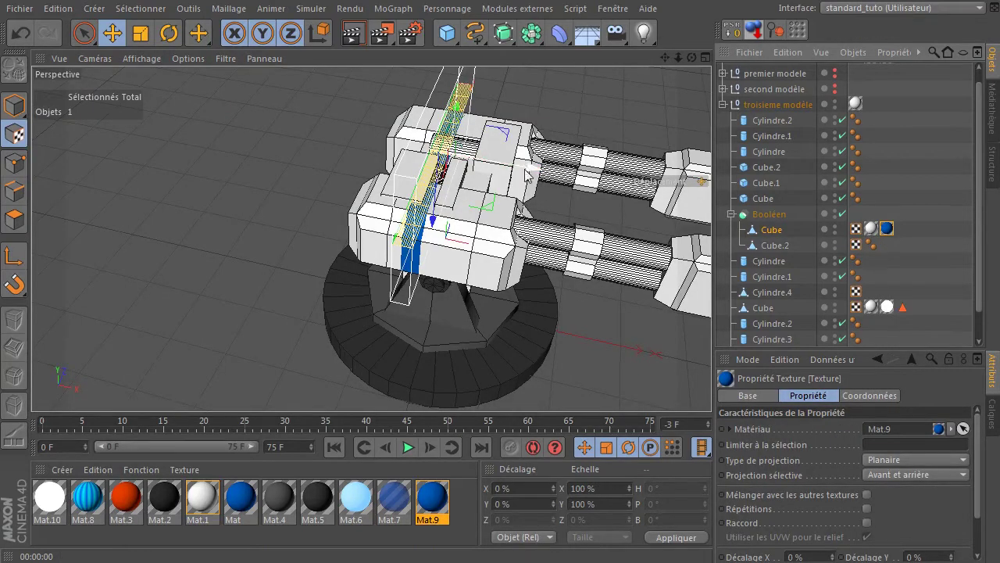
{"action": "left_click_drag", "start_coordinate": [665, 59], "coordinate": [691, 74]}
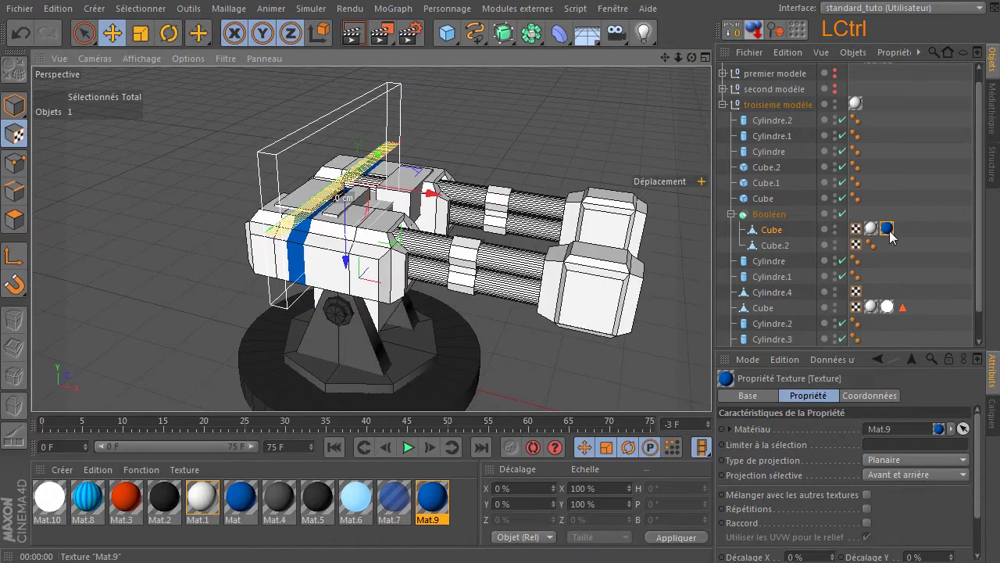
{"action": "left_click_drag", "start_coordinate": [886, 228], "coordinate": [903, 235], "text": "ctrl"}
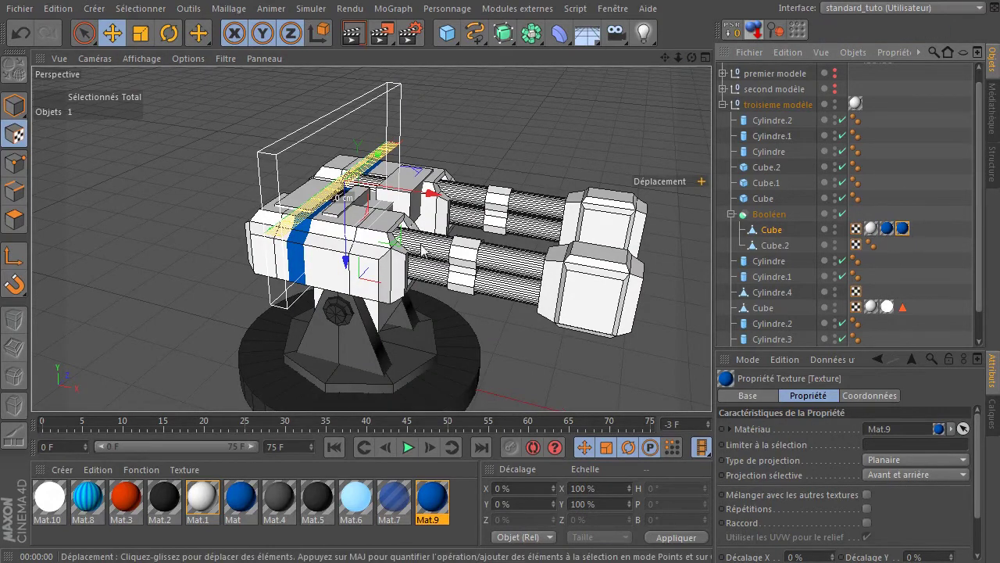
{"action": "left_click_drag", "start_coordinate": [439, 209], "coordinate": [402, 221]}
- Scale the second stripe's projection front to back to about 47% and nudge it back towards the first stripe
{"action": "left_click", "coordinate": [140, 33]}
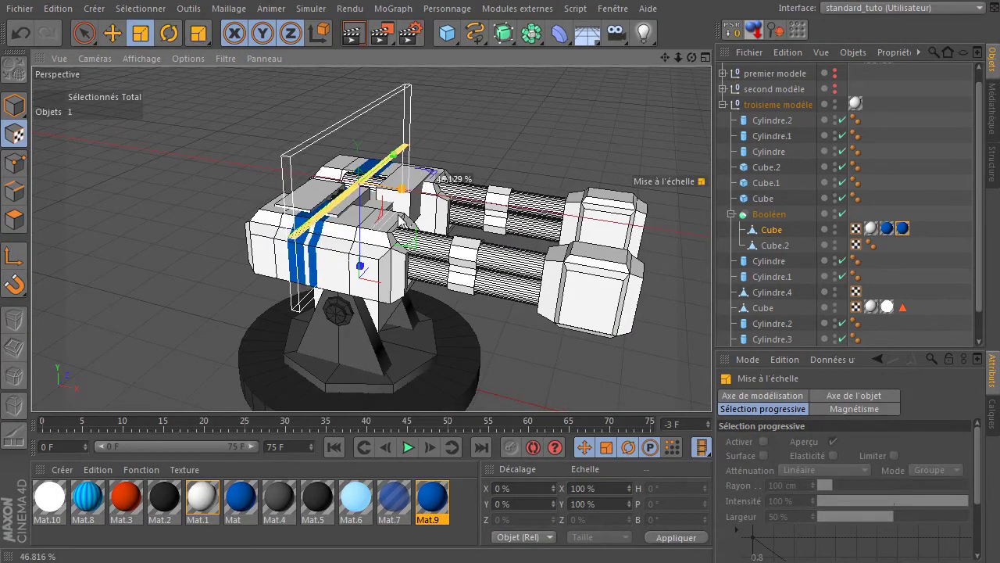
{"action": "left_click", "coordinate": [113, 32]}
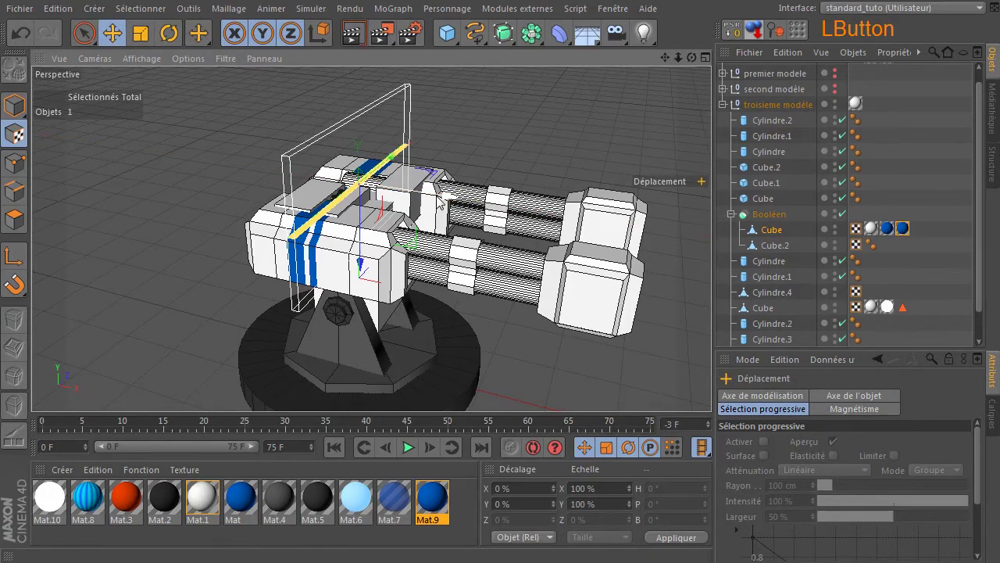
{"action": "left_click_drag", "start_coordinate": [441, 202], "coordinate": [437, 203]}
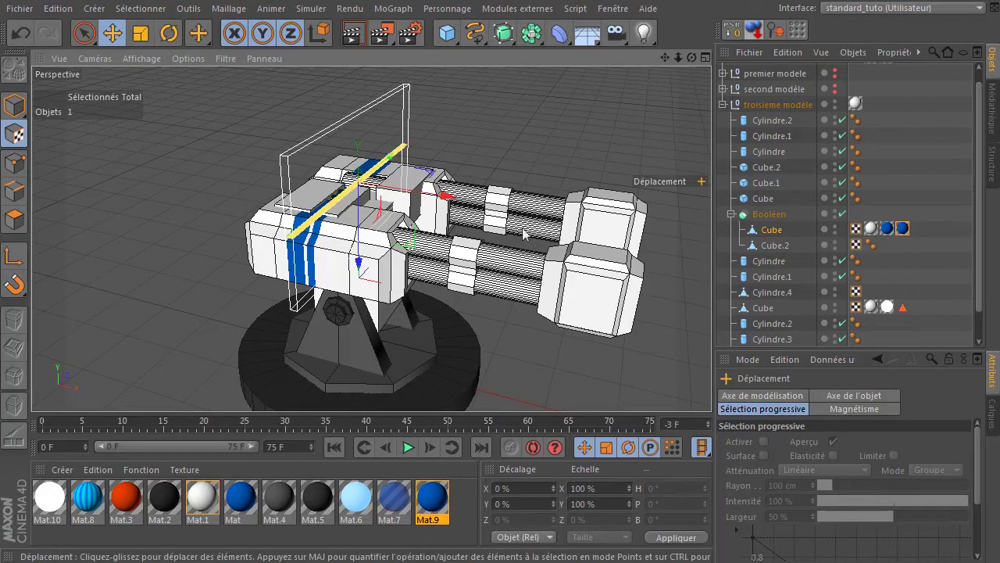
- Try a third copy of the Mat.9 tag moved forward to the barrel-end blocks, and delete that copy
{"action": "left_click_drag", "start_coordinate": [694, 57], "coordinate": [734, 61]}
{"action": "left_click_drag", "start_coordinate": [904, 228], "coordinate": [920, 227], "text": "ctrl"}
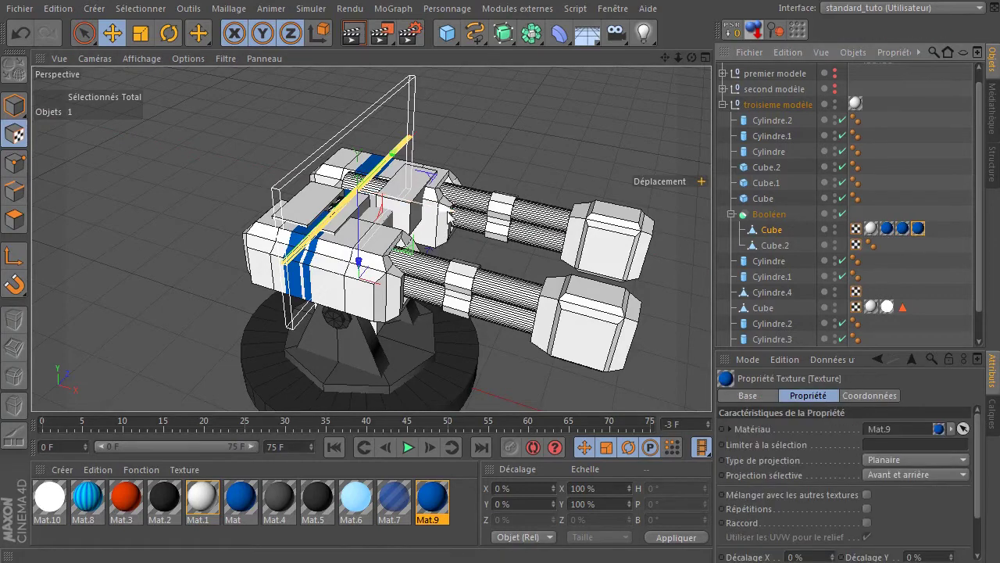
{"action": "left_click_drag", "start_coordinate": [449, 210], "coordinate": [707, 196]}
{"action": "left_click_drag", "start_coordinate": [692, 57], "coordinate": [635, 172]}
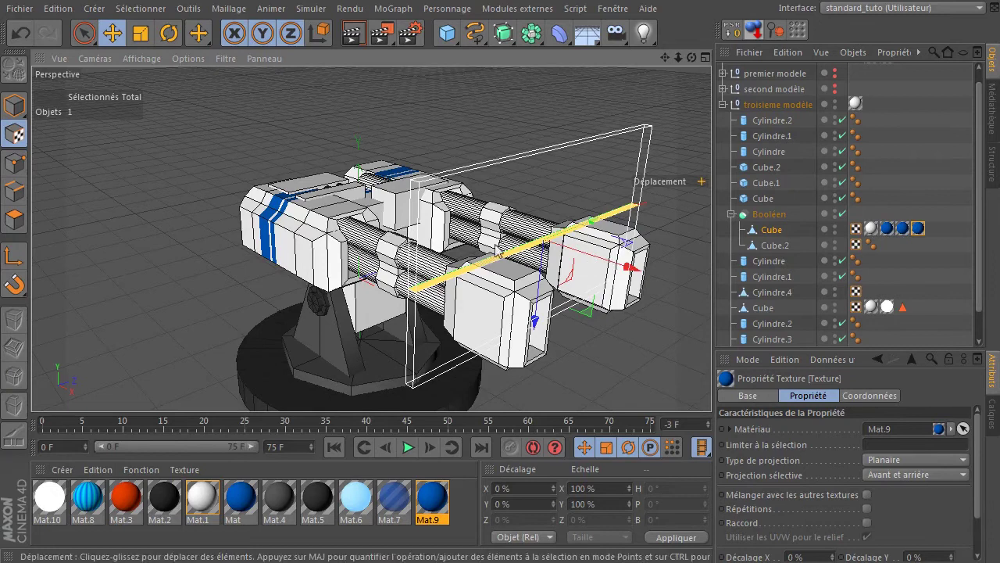
{"action": "left_click", "coordinate": [917, 228]}
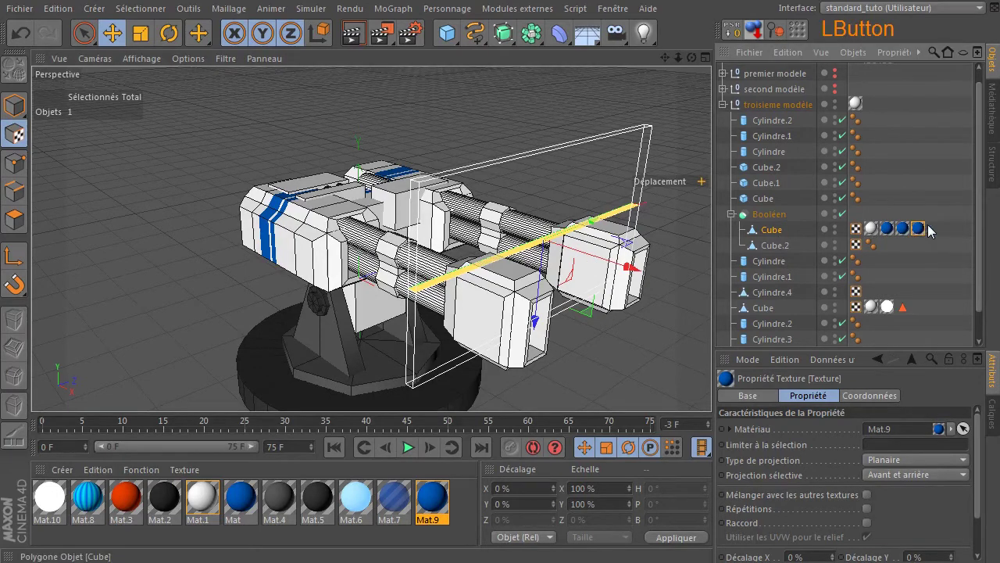
{"action": "key", "text": "Delete"}
- Return to model mode and copy the thin Mat.9 stripe tag onto both barrel-end blocks, Cube.1 and Cube
{"action": "left_click", "coordinate": [84, 33]}
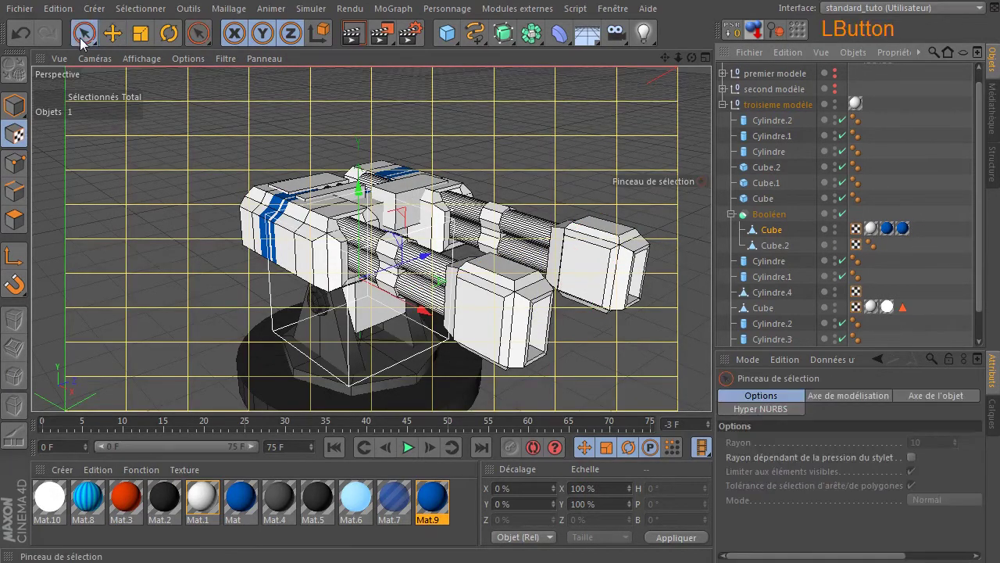
{"action": "left_click", "coordinate": [14, 106]}
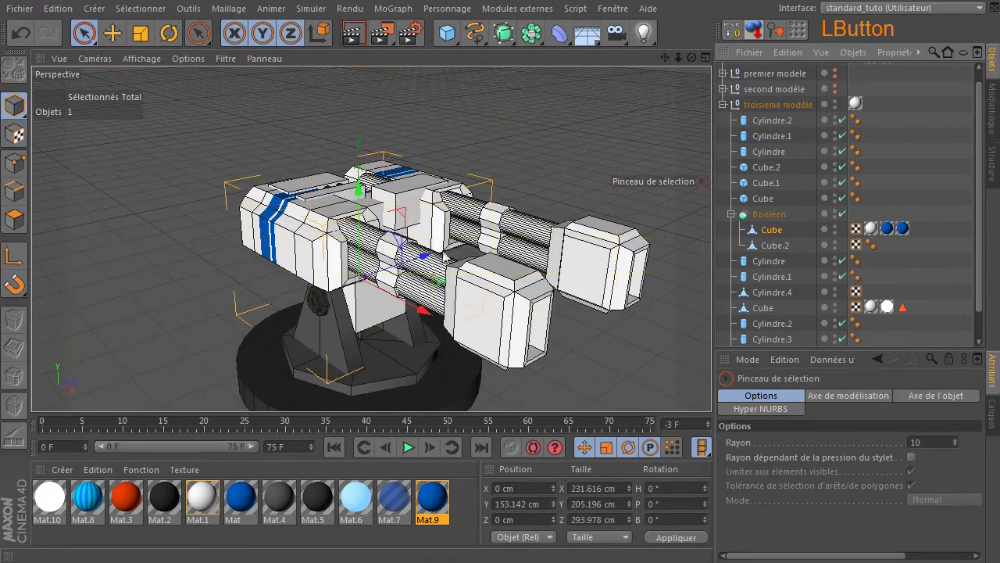
{"action": "scroll", "coordinate": [828, 254], "scroll_direction": "down", "scroll_amount": 1}
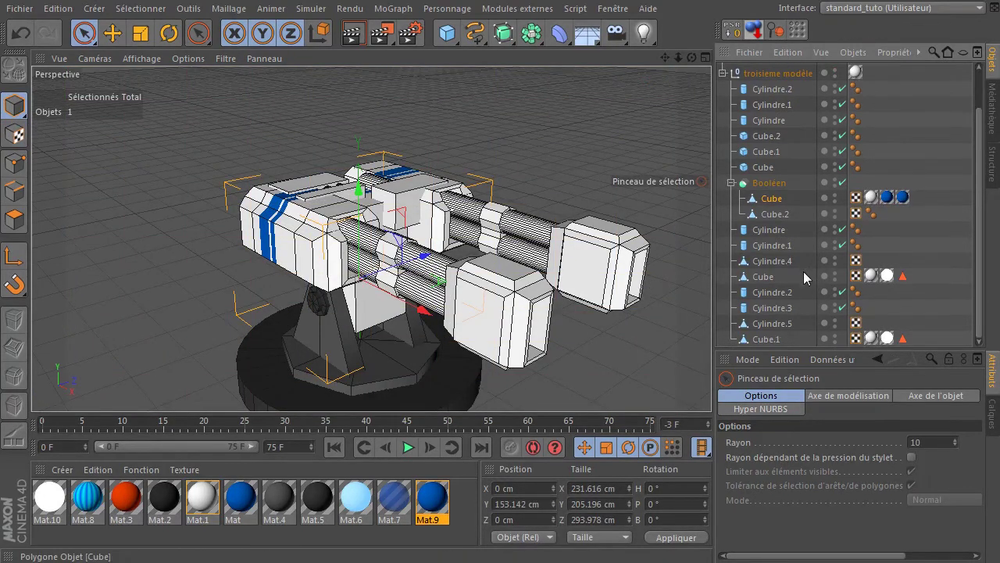
{"action": "left_click", "coordinate": [763, 277]}
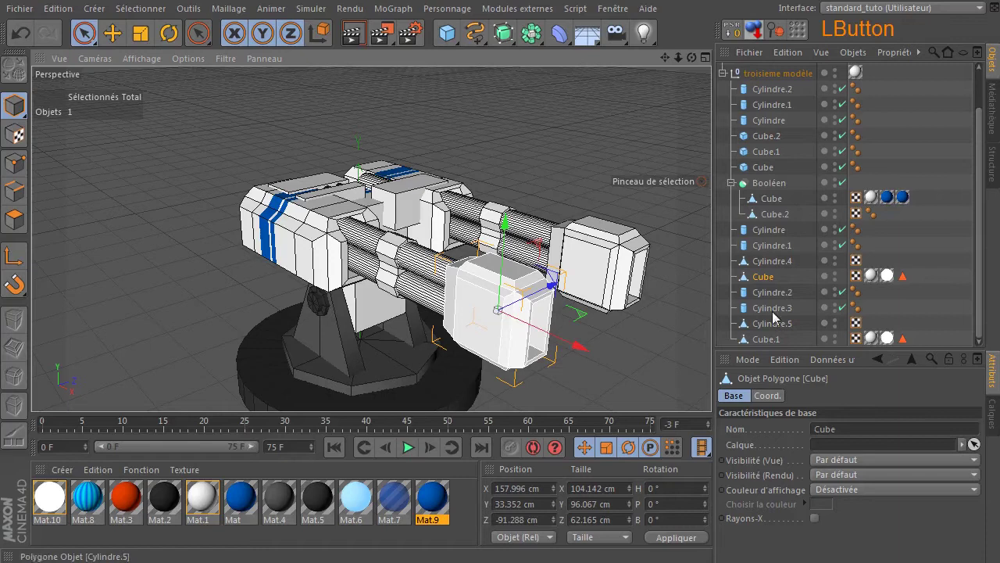
{"action": "left_click", "coordinate": [615, 287]}
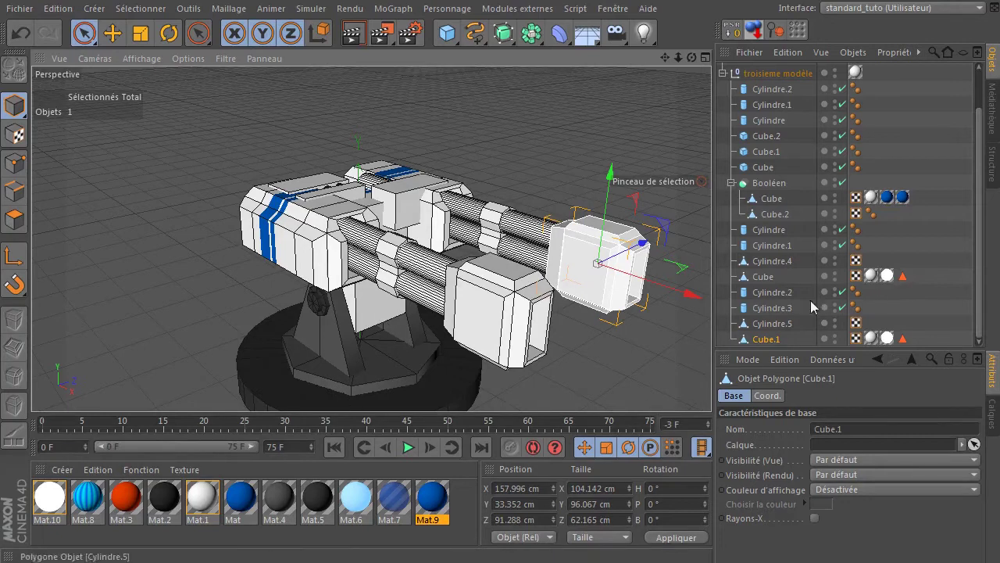
{"action": "left_click", "coordinate": [903, 197]}
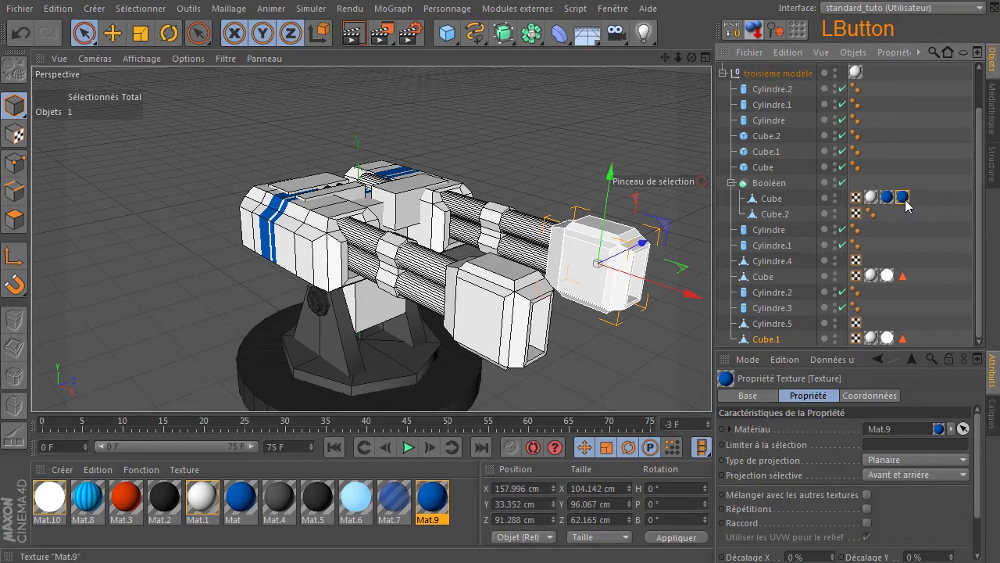
{"action": "left_click_drag", "start_coordinate": [906, 201], "coordinate": [904, 198], "text": "ctrl"}
{"action": "left_click_drag", "start_coordinate": [938, 323], "coordinate": [919, 340], "text": "ctrl"}
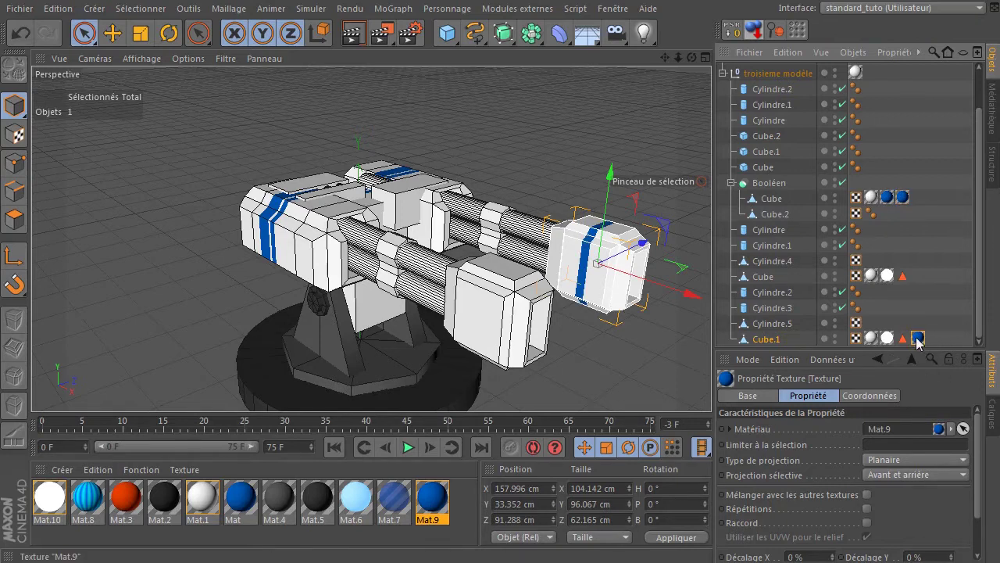
{"action": "left_click_drag", "start_coordinate": [918, 341], "coordinate": [919, 276], "text": "ctrl"}
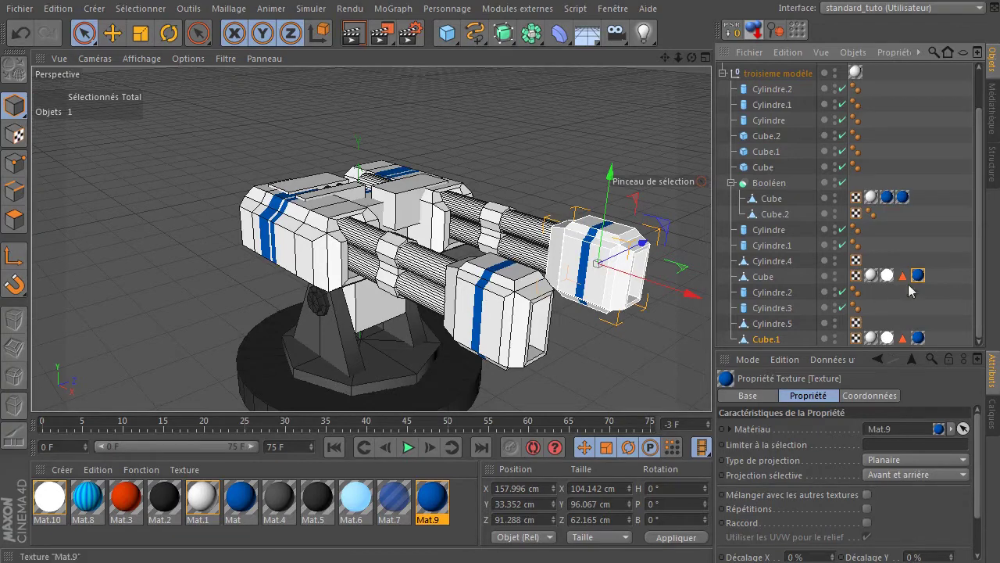
- Try to shift the stripes on both barrel-end blocks together, and undo the move of Cube.1
{"action": "left_click_drag", "start_coordinate": [692, 58], "coordinate": [692, 109]}
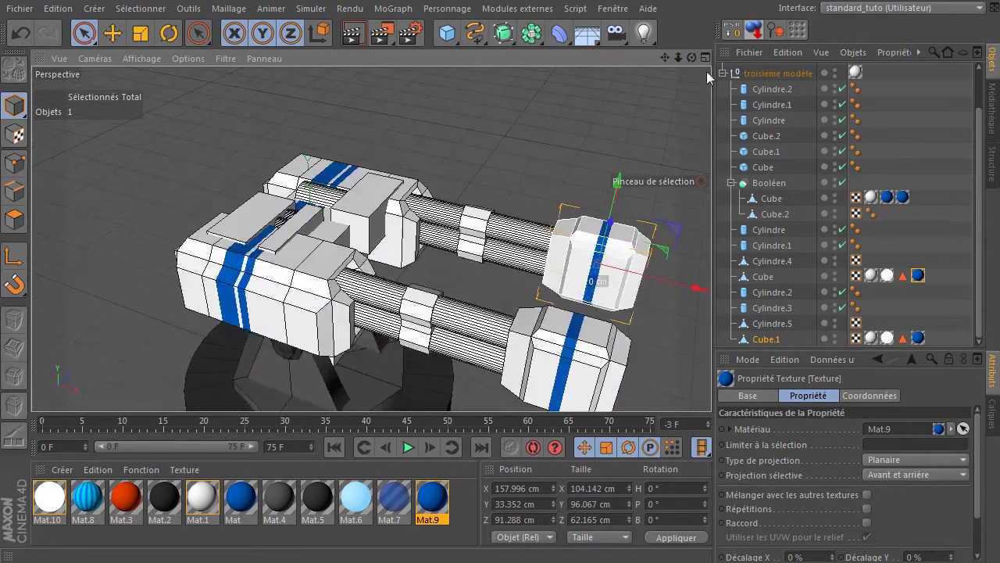
{"action": "left_click", "coordinate": [920, 338], "text": "shift"}
{"action": "left_click", "coordinate": [919, 339]}
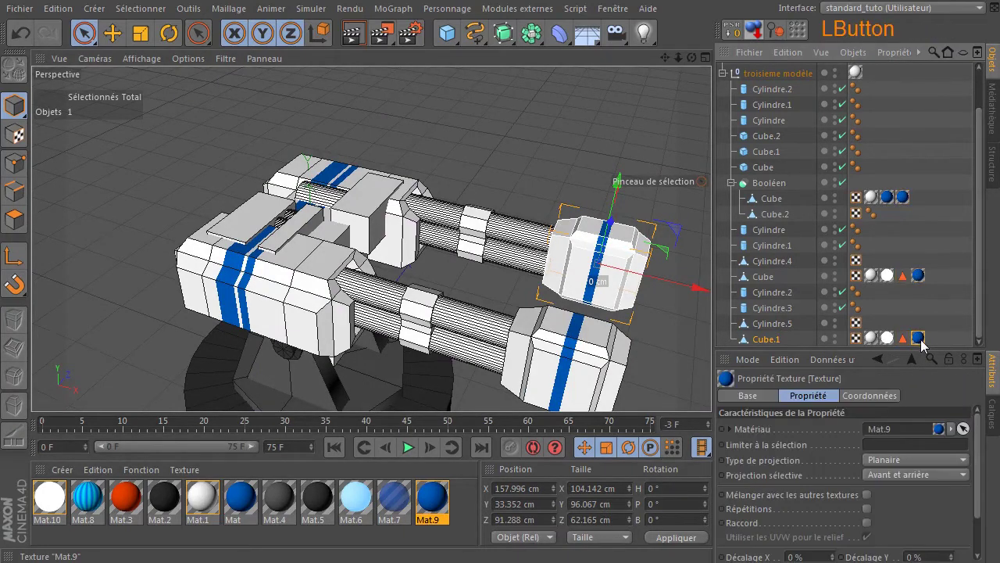
{"action": "left_click", "coordinate": [919, 275], "text": "shift"}
{"action": "left_click_drag", "start_coordinate": [695, 299], "coordinate": [712, 291]}
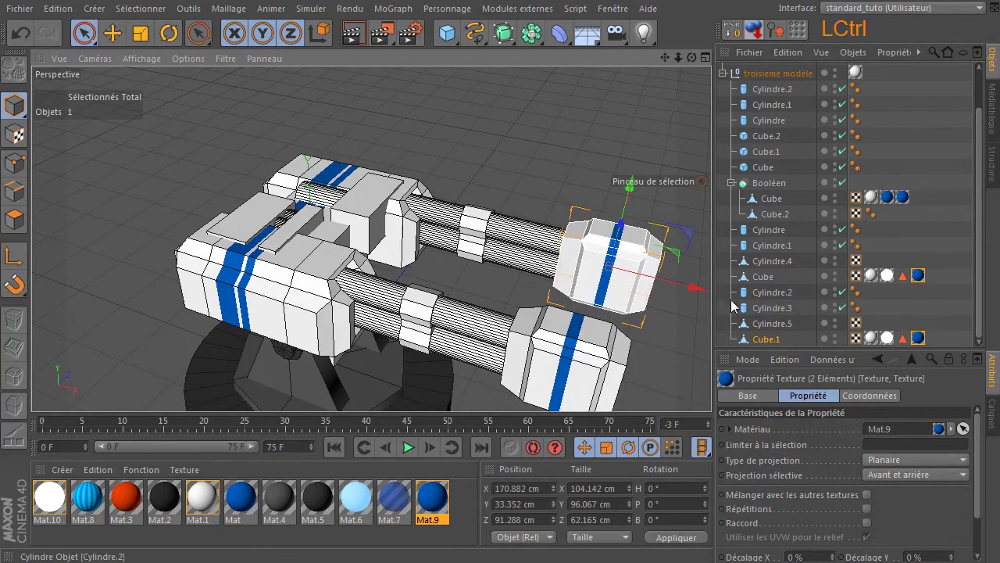
{"action": "key", "text": "ctrl+z"}
- Switch to texture mode and select both barrel-end blocks with their Mat.9 texture tags together
{"action": "left_click", "coordinate": [14, 134]}
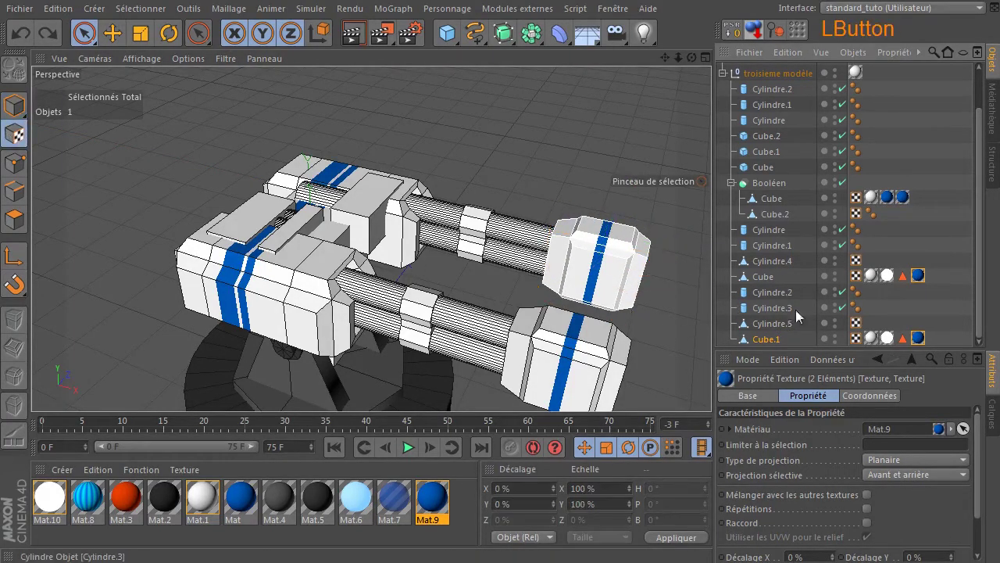
{"action": "left_click", "coordinate": [920, 277]}
{"action": "left_click", "coordinate": [917, 338], "text": "shift"}
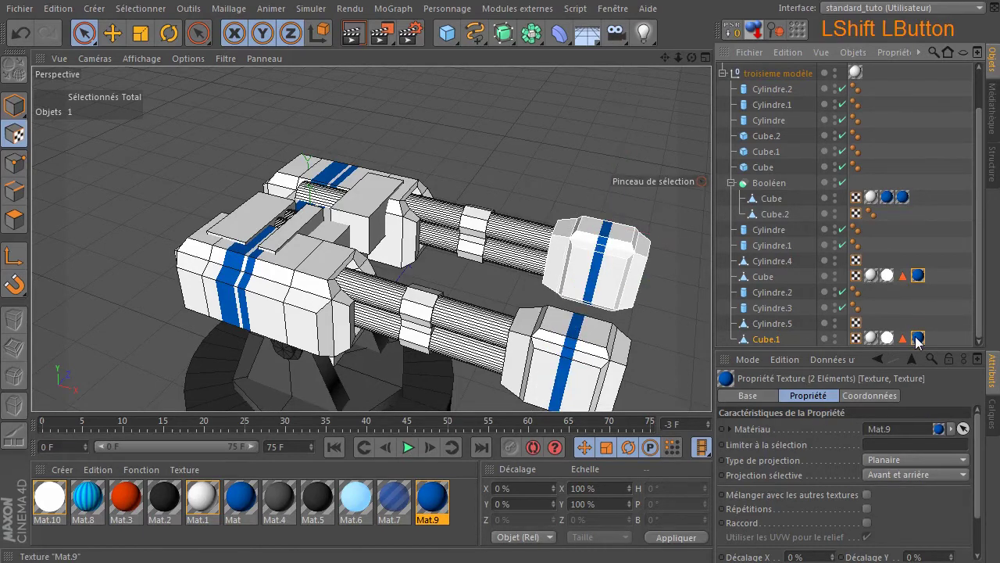
{"action": "mouse_move", "coordinate": [664, 57]}
{"action": "left_mouse_down"}
{"action": "mouse_move", "coordinate": [555, 23]}
{"action": "mouse_move", "coordinate": [679, 57]}
{"action": "mouse_move", "coordinate": [666, 59]}
{"action": "left_mouse_up"}
{"action": "left_click", "coordinate": [763, 283], "text": "shift"}
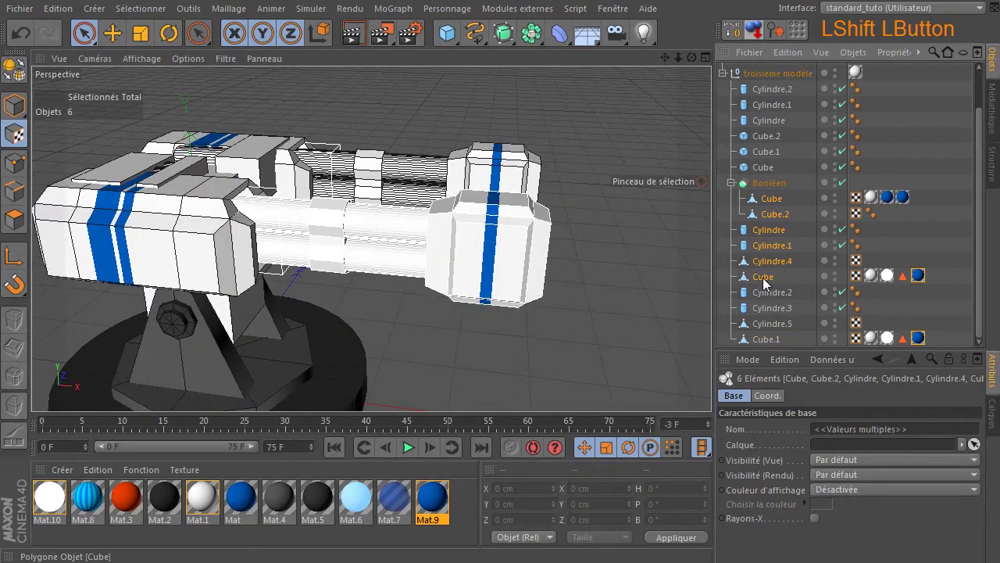
{"action": "left_click", "coordinate": [763, 281]}
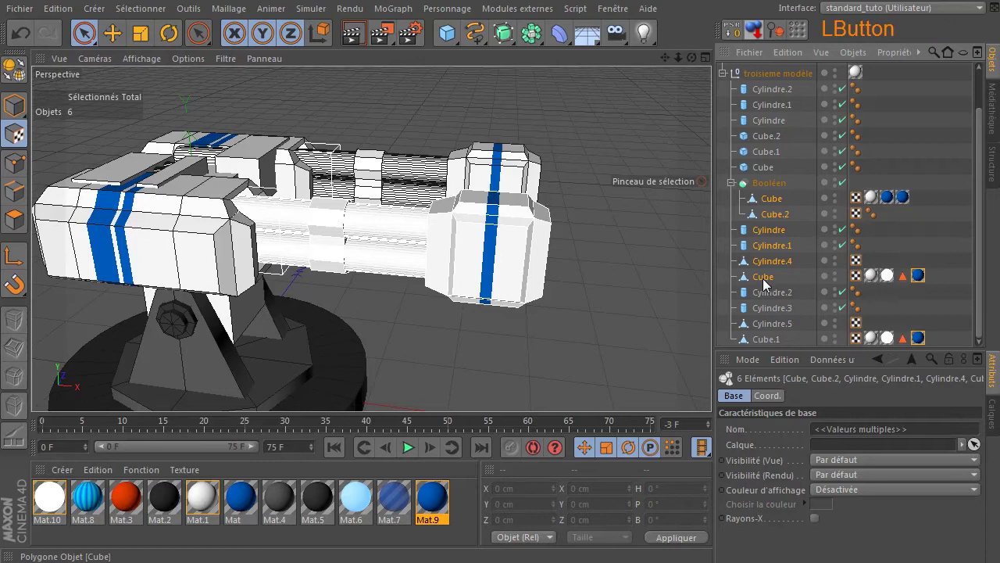
{"action": "left_click", "coordinate": [777, 341], "text": "ctrl"}
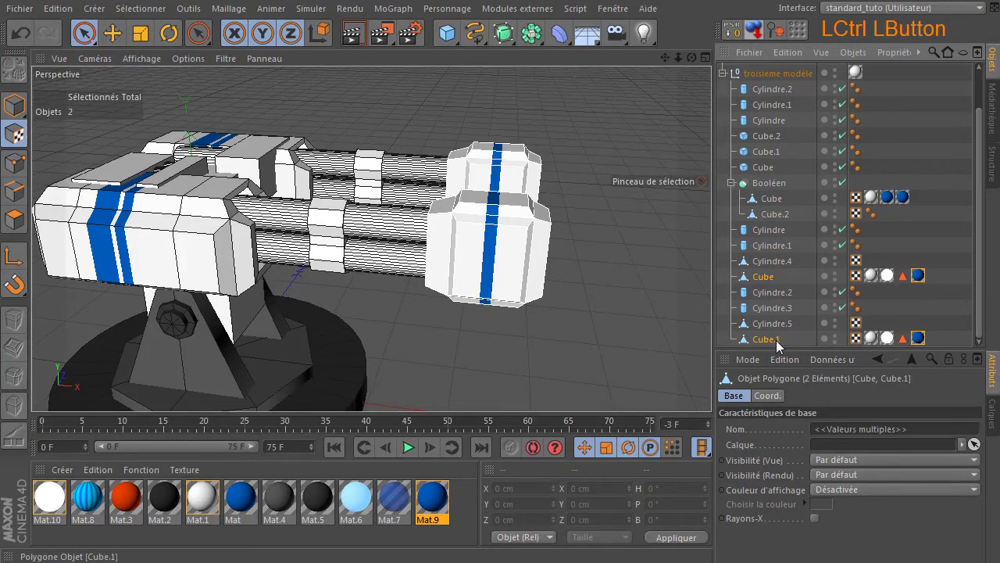
{"action": "left_click", "coordinate": [919, 338]}
{"action": "left_click", "coordinate": [919, 276], "text": "ctrl"}
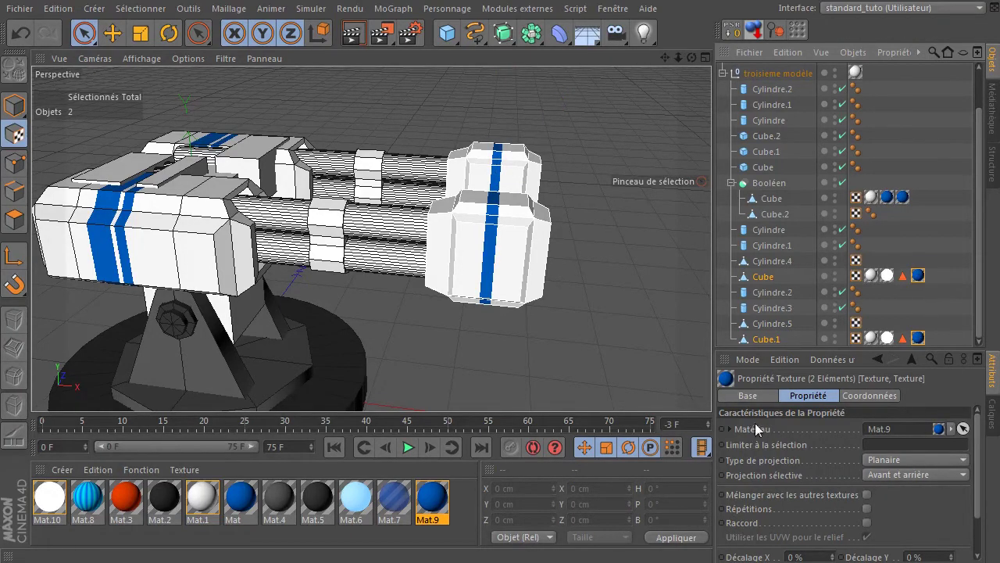
- Move the Mat.9 stripe projections slightly forward on the barrel-end blocks, handling each block's tag individually
{"action": "left_click", "coordinate": [919, 338]}
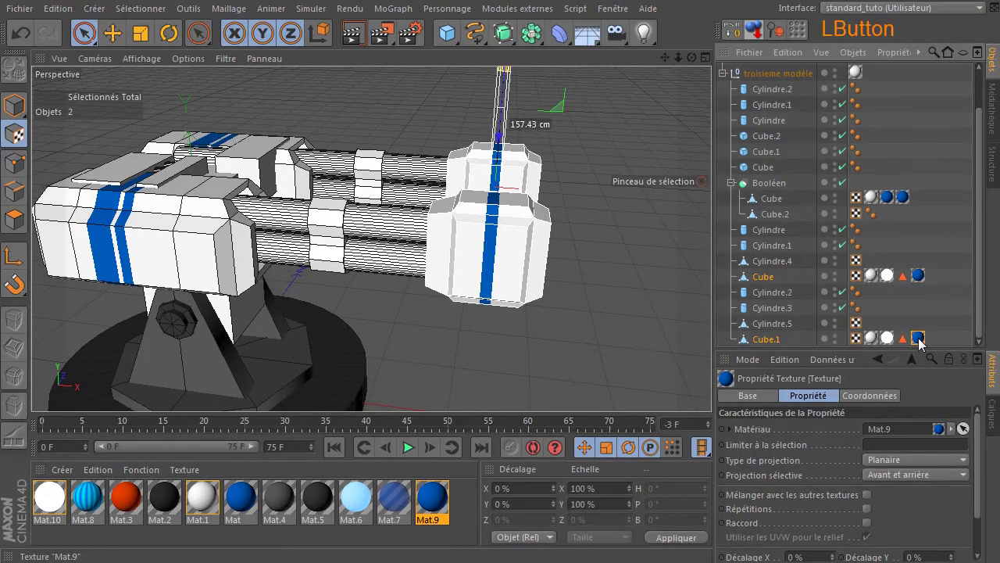
{"action": "left_click", "coordinate": [768, 341]}
{"action": "left_click", "coordinate": [918, 338]}
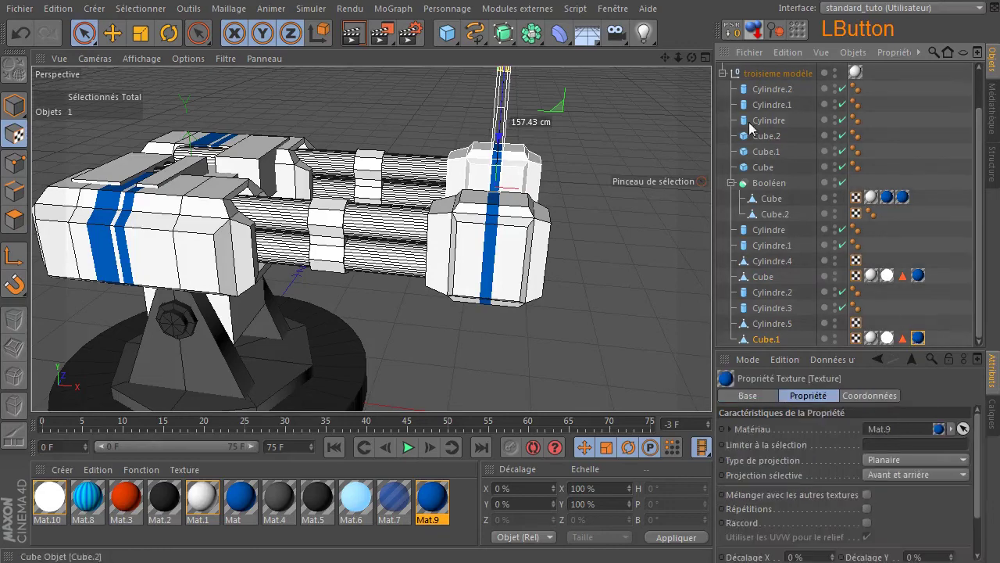
{"action": "left_click_drag", "start_coordinate": [691, 58], "coordinate": [614, 166]}
{"action": "left_click_drag", "start_coordinate": [547, 203], "coordinate": [516, 219]}
{"action": "left_click_drag", "start_coordinate": [458, 198], "coordinate": [478, 205]}
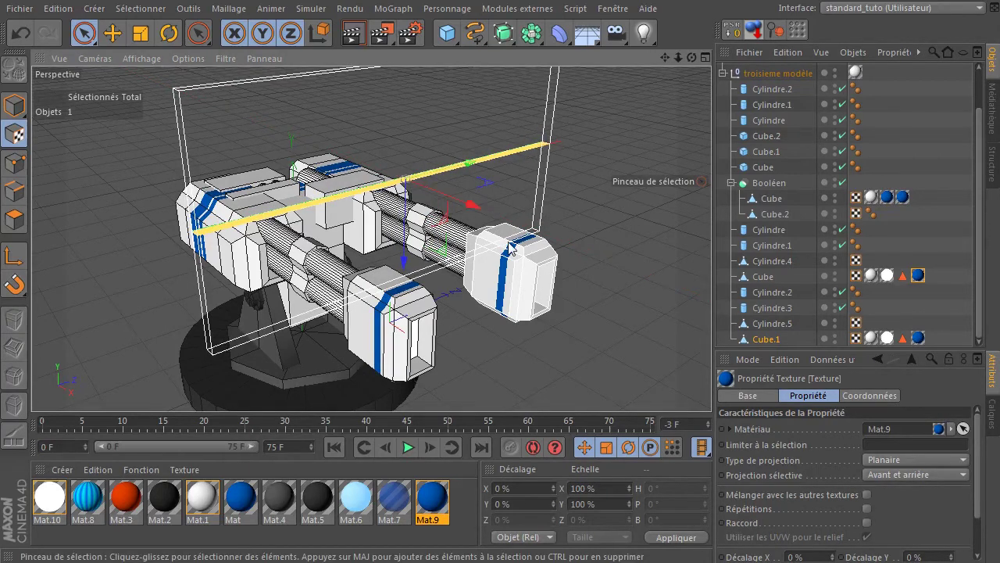
- Display the top view with Gouraud shading (lines) and nudge the selected Mat.9 stripe projection slightly back along X on the barrel-end blocks
{"action": "middle_click", "coordinate": [515, 246]}
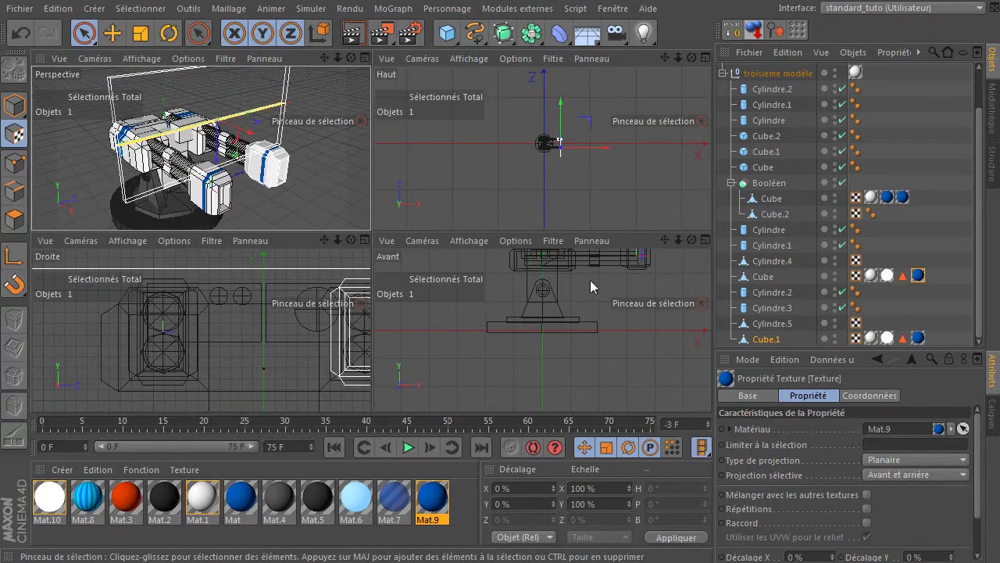
{"action": "middle_click", "coordinate": [547, 152]}
{"action": "scroll", "coordinate": [405, 206], "scroll_direction": "up", "scroll_amount": 5}
{"action": "scroll", "coordinate": [415, 202], "scroll_direction": "up", "scroll_amount": 8}
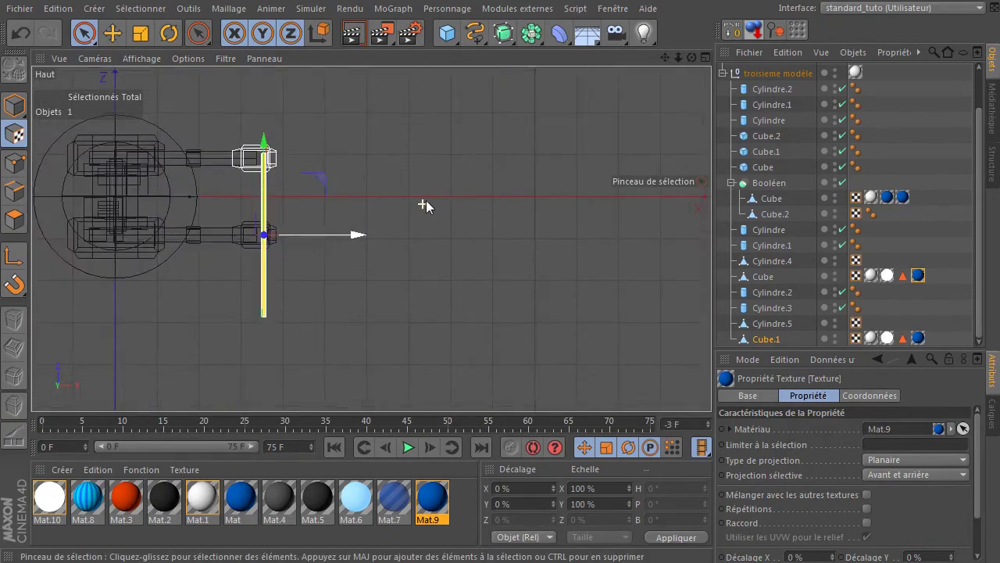
{"action": "left_click_drag", "start_coordinate": [666, 59], "coordinate": [452, 126]}
{"action": "scroll", "coordinate": [453, 126], "scroll_direction": "up", "scroll_amount": 1}
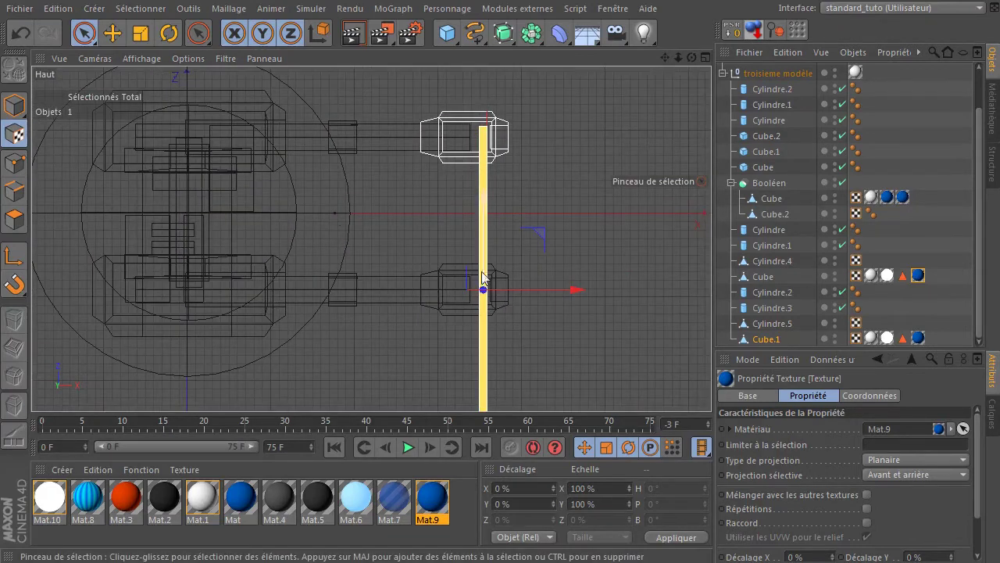
{"action": "left_click", "coordinate": [142, 60]}
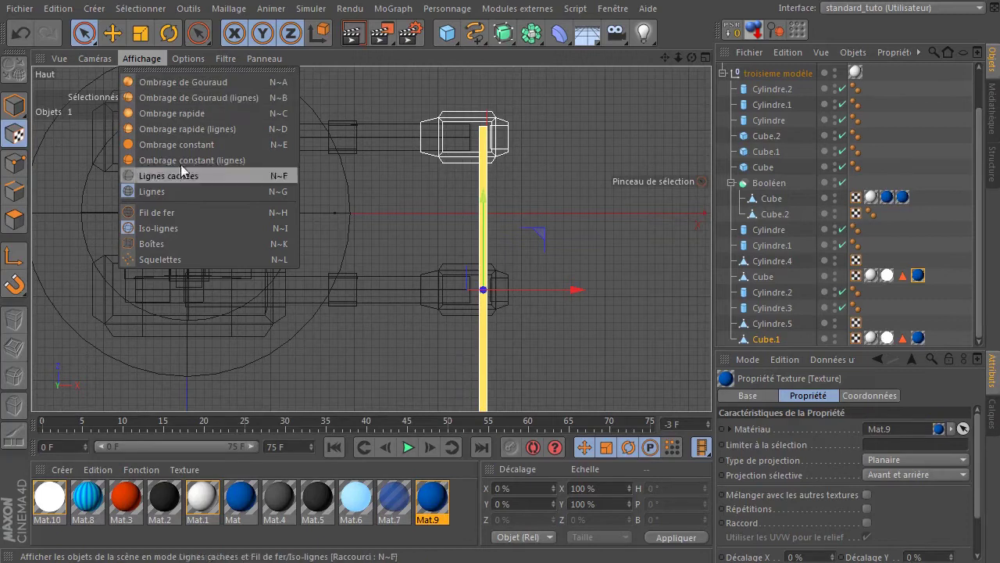
{"action": "left_click", "coordinate": [216, 97]}
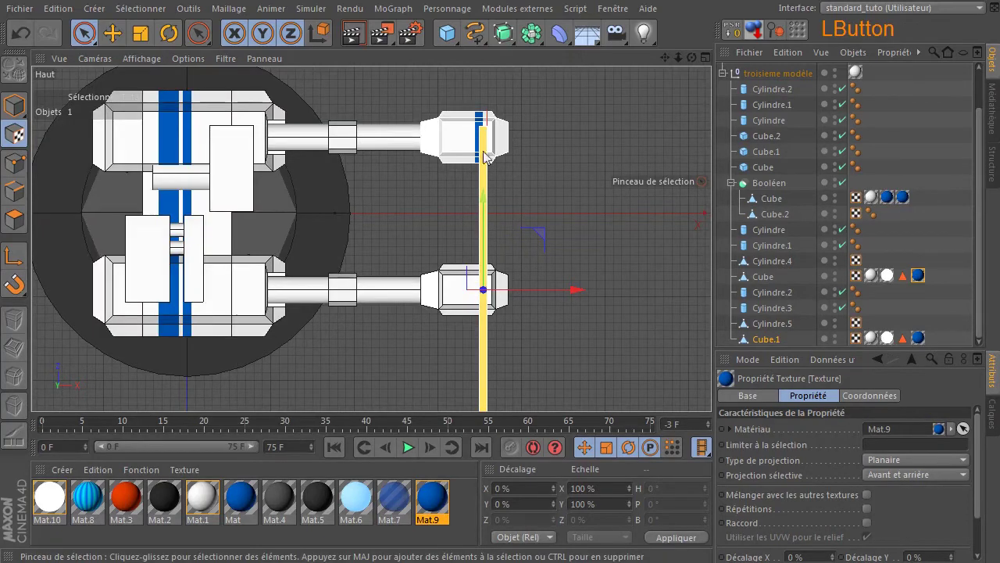
{"action": "scroll", "coordinate": [519, 244], "scroll_direction": "up", "scroll_amount": 2}
{"action": "left_click_drag", "start_coordinate": [569, 300], "coordinate": [566, 301]}
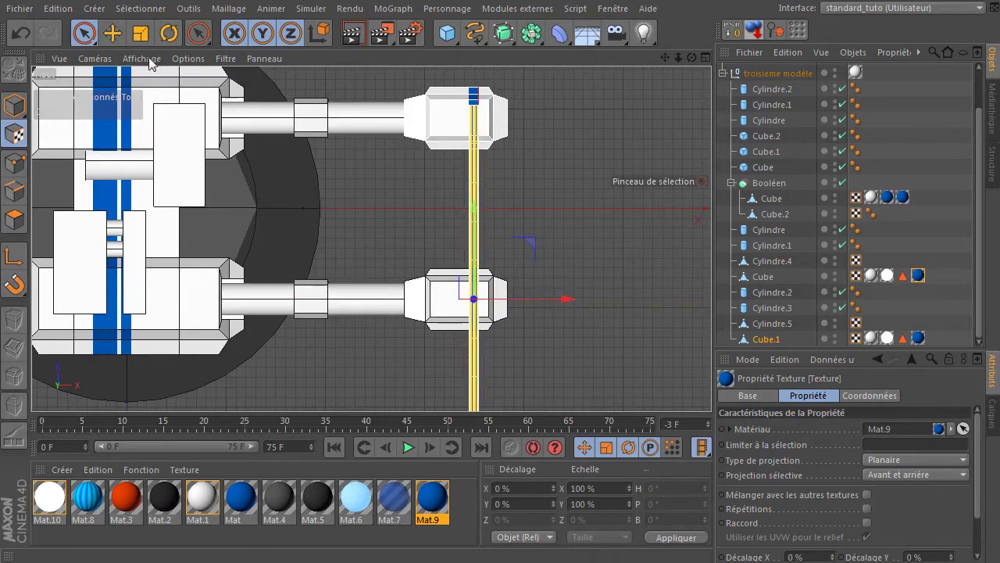
- Set the top view's display back to Lines and return to the full perspective view
{"action": "left_click", "coordinate": [141, 58]}
{"action": "left_click", "coordinate": [166, 190]}
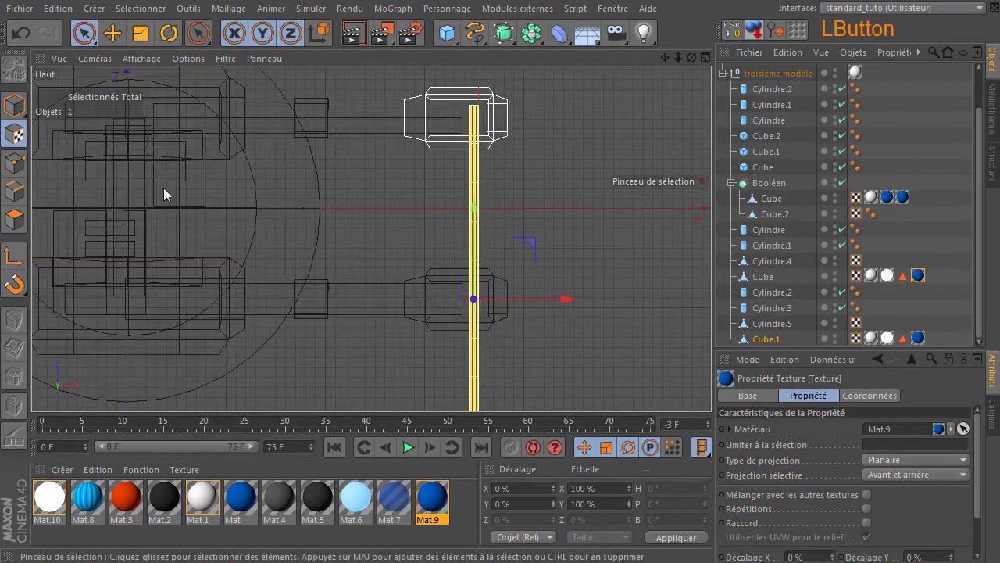
{"action": "middle_click", "coordinate": [369, 159]}
{"action": "middle_click", "coordinate": [212, 141]}
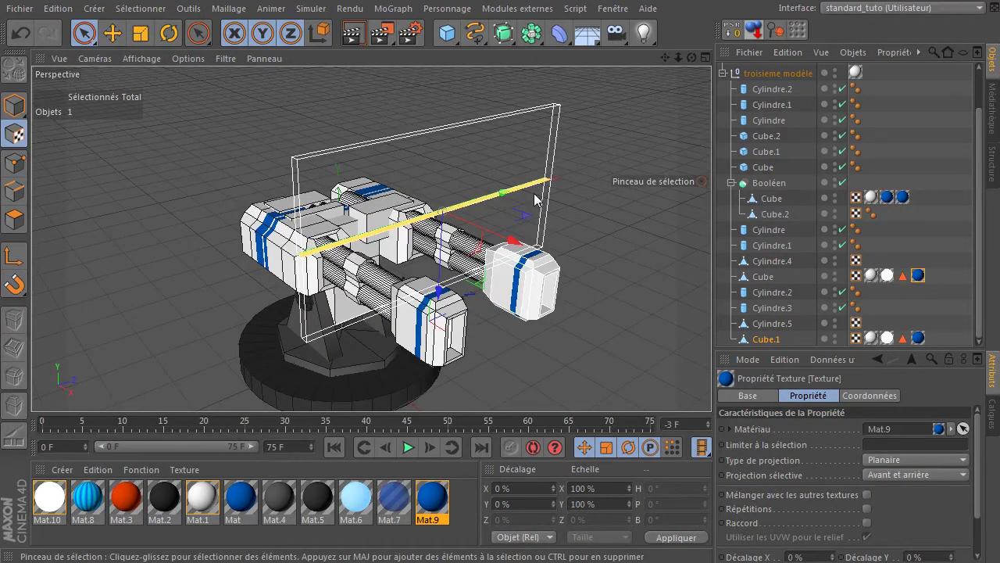
- Deselect everything, return to model mode, and render the perspective view of the turret
{"action": "left_click", "coordinate": [595, 197]}
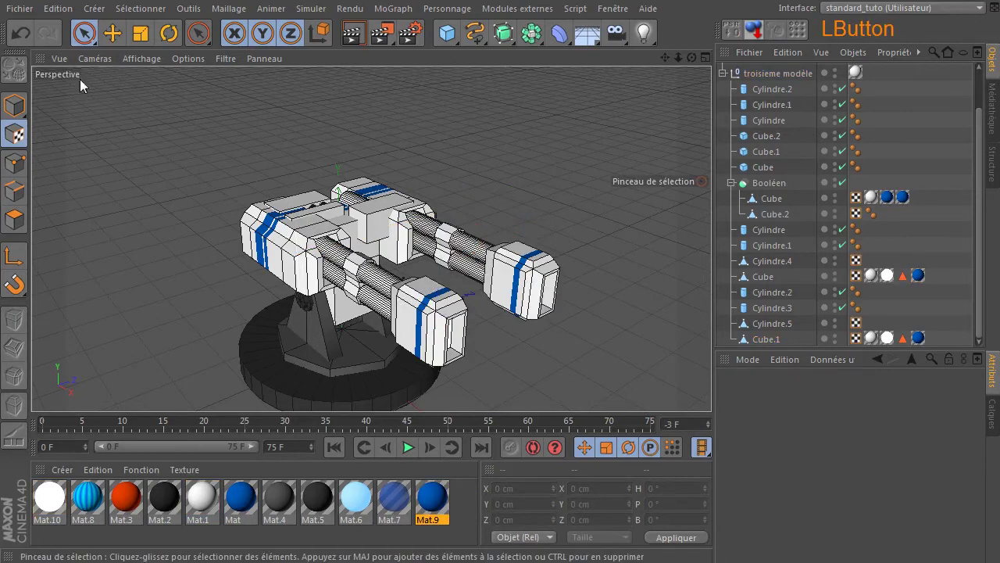
{"action": "left_click", "coordinate": [14, 105]}
{"action": "left_click_drag", "start_coordinate": [342, 343], "coordinate": [342, 346], "text": "alt"}
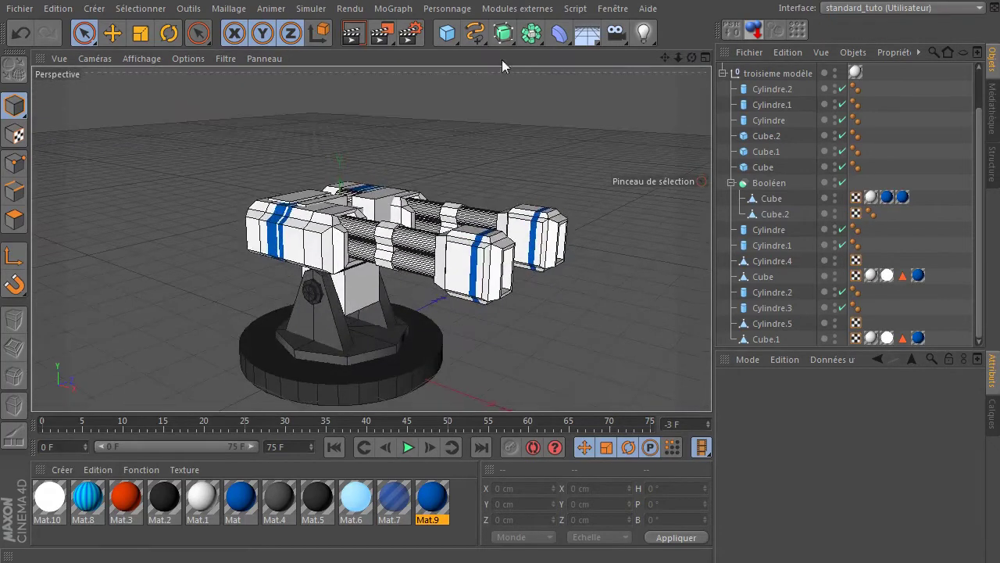
{"action": "left_click", "coordinate": [352, 32]}
- Render the top view at several zoom levels to examine the turret's stripes from above
{"action": "middle_click", "coordinate": [391, 125]}
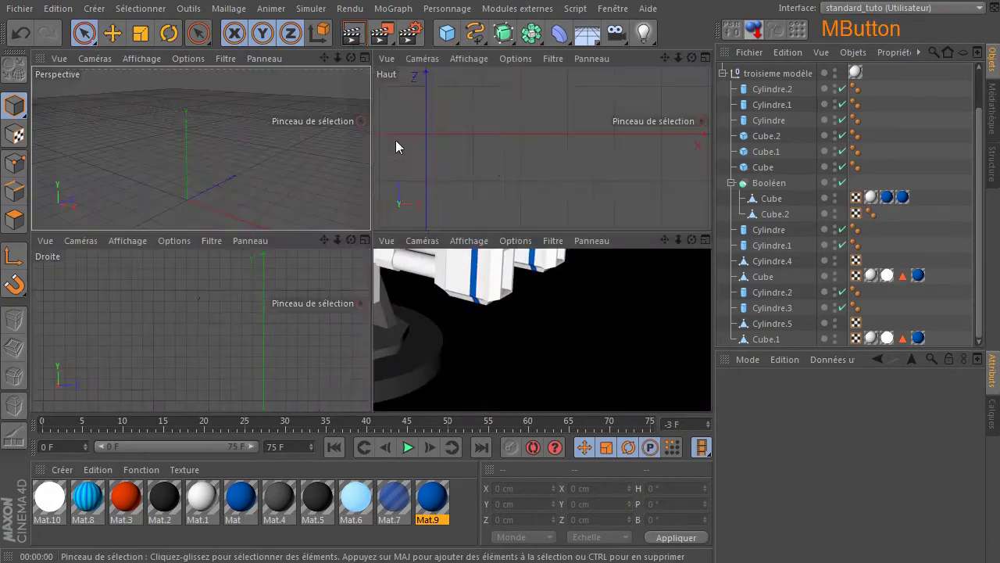
{"action": "middle_click", "coordinate": [539, 139]}
{"action": "left_click_drag", "start_coordinate": [678, 57], "coordinate": [643, 60]}
{"action": "left_click", "coordinate": [352, 32]}
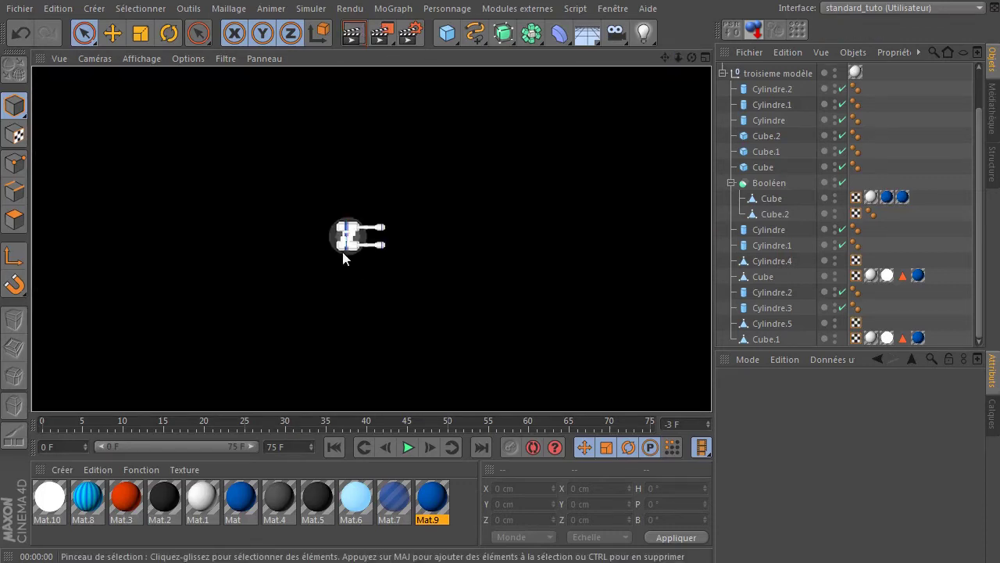
{"action": "scroll", "coordinate": [341, 251], "scroll_direction": "up", "scroll_amount": 5}
{"action": "left_click", "coordinate": [347, 41]}
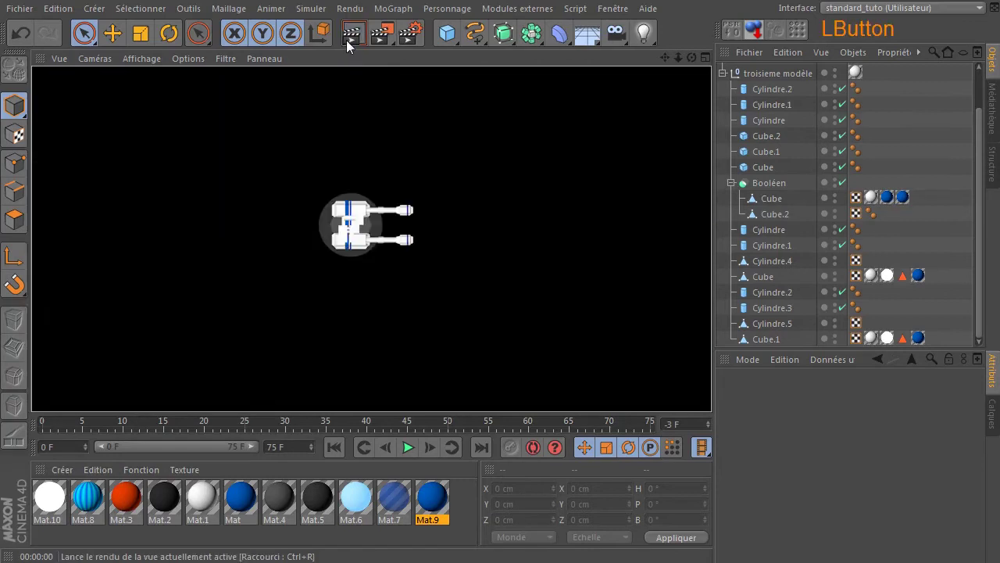
{"action": "left_click_drag", "start_coordinate": [665, 57], "coordinate": [372, 238]}
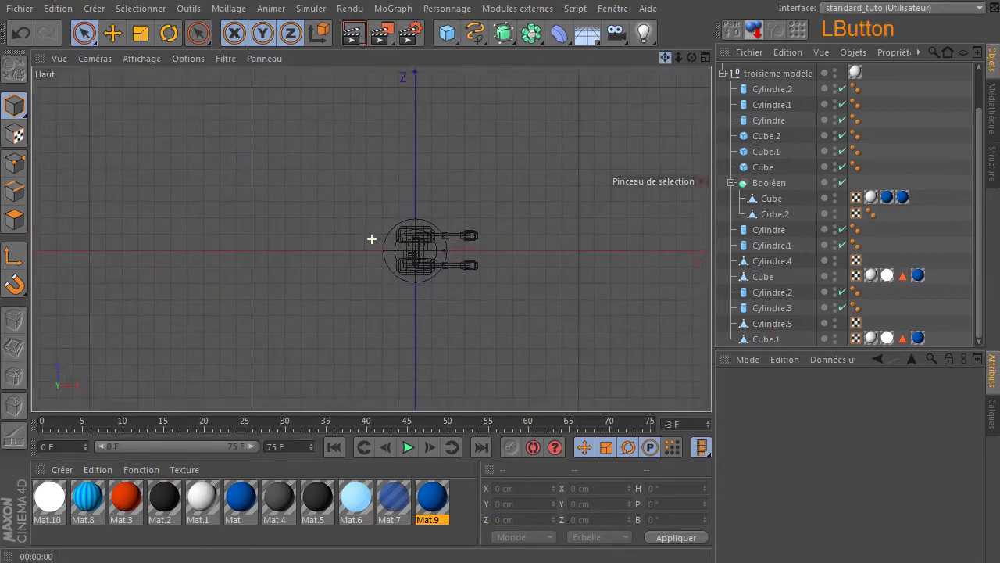
{"action": "scroll", "coordinate": [445, 226], "scroll_direction": "down", "scroll_amount": 3}
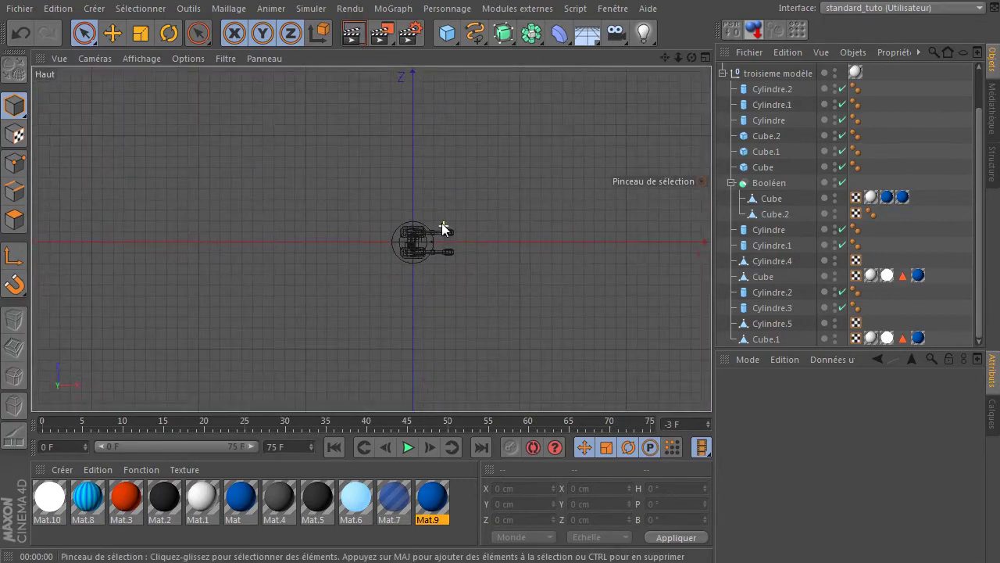
{"action": "left_click", "coordinate": [349, 39]}
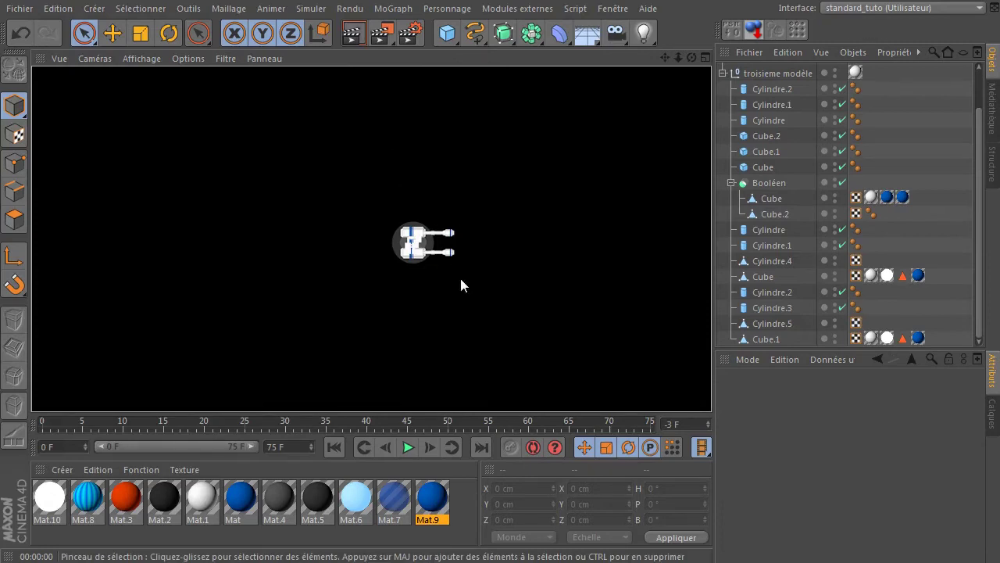
- Return to the perspective view and collapse the troisième modèle hierarchy
{"action": "middle_click", "coordinate": [414, 242]}
{"action": "middle_click", "coordinate": [284, 177]}
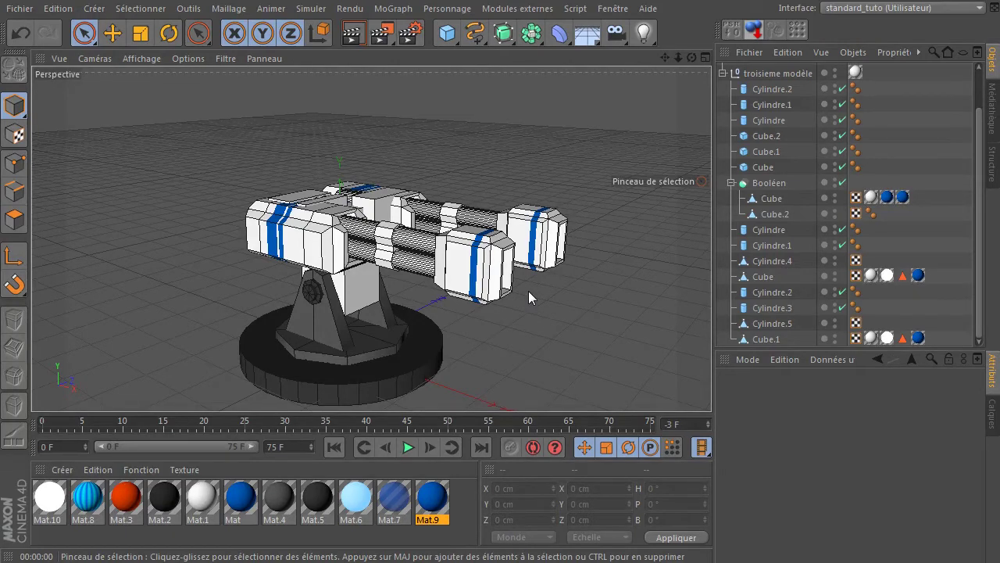
{"action": "left_click", "coordinate": [717, 76]}
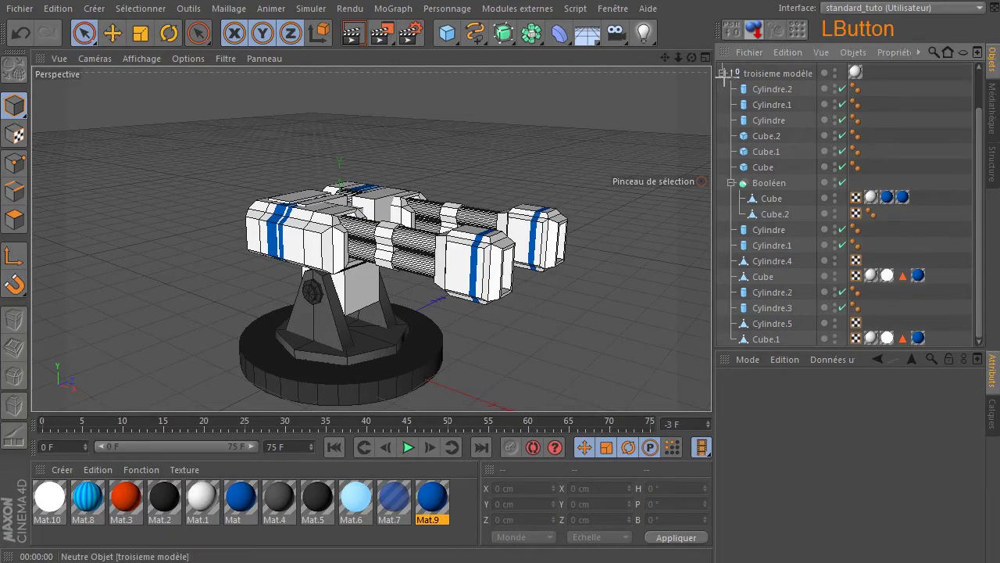
{"action": "left_click", "coordinate": [723, 74]}
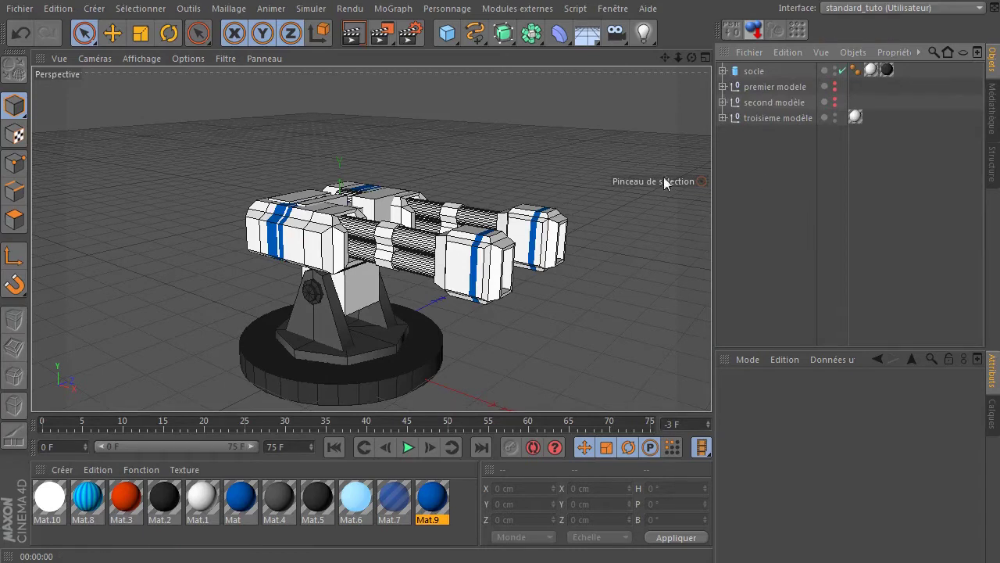
- Expand the premier modele hierarchy and make both the premier modele and second modèle groups visible
{"action": "left_click", "coordinate": [754, 71]}
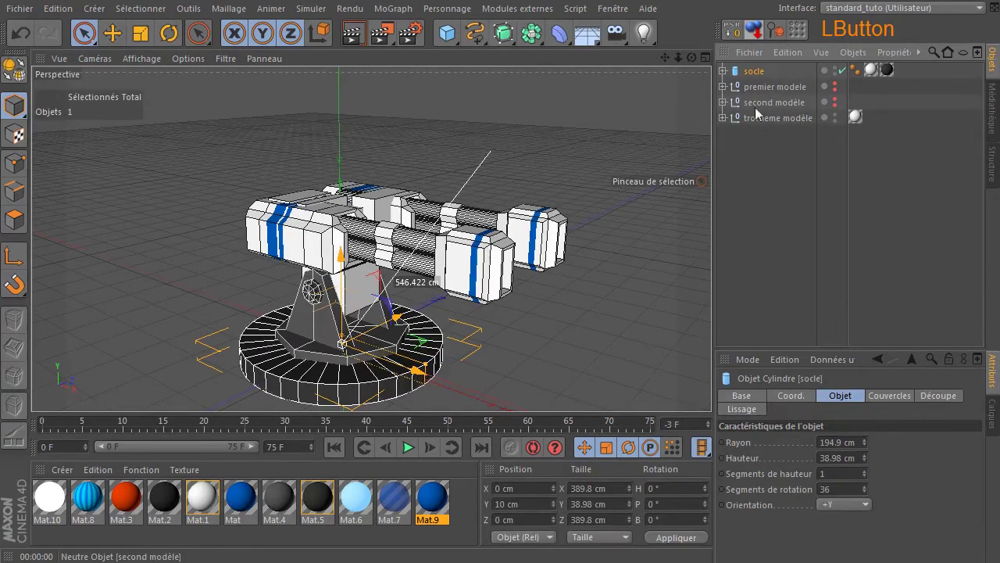
{"action": "left_click", "coordinate": [720, 87]}
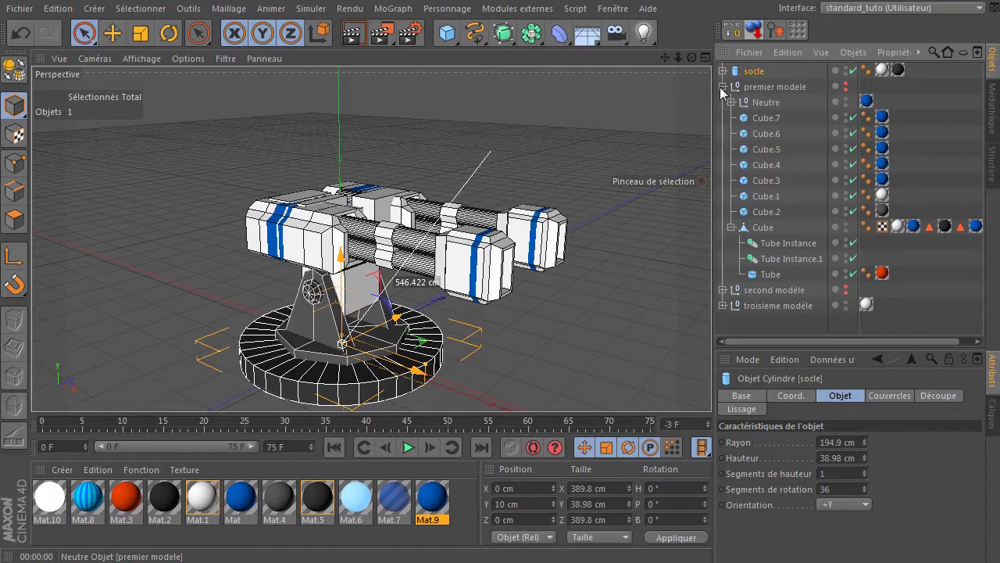
{"action": "left_click", "coordinate": [758, 103]}
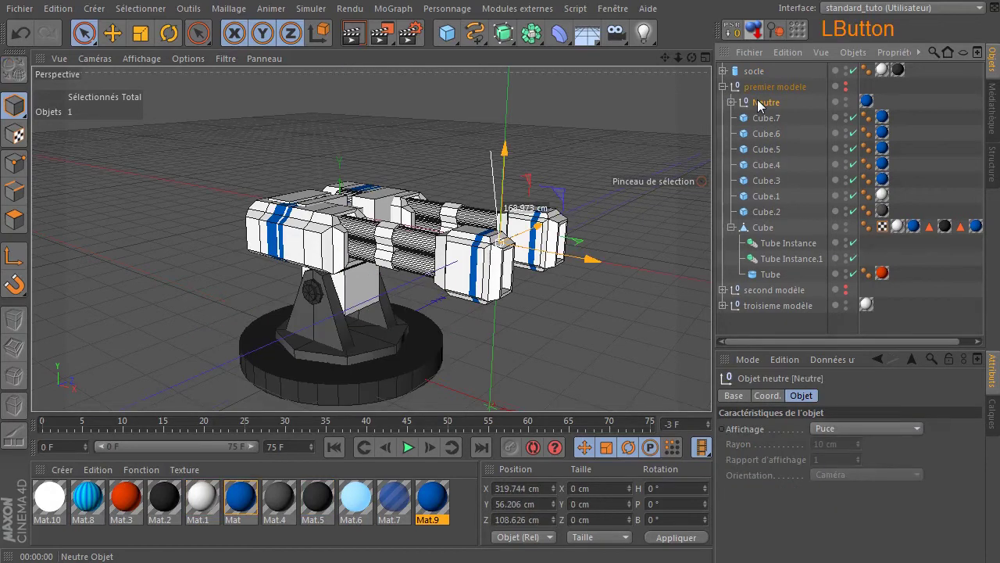
{"action": "left_click", "coordinate": [846, 88]}
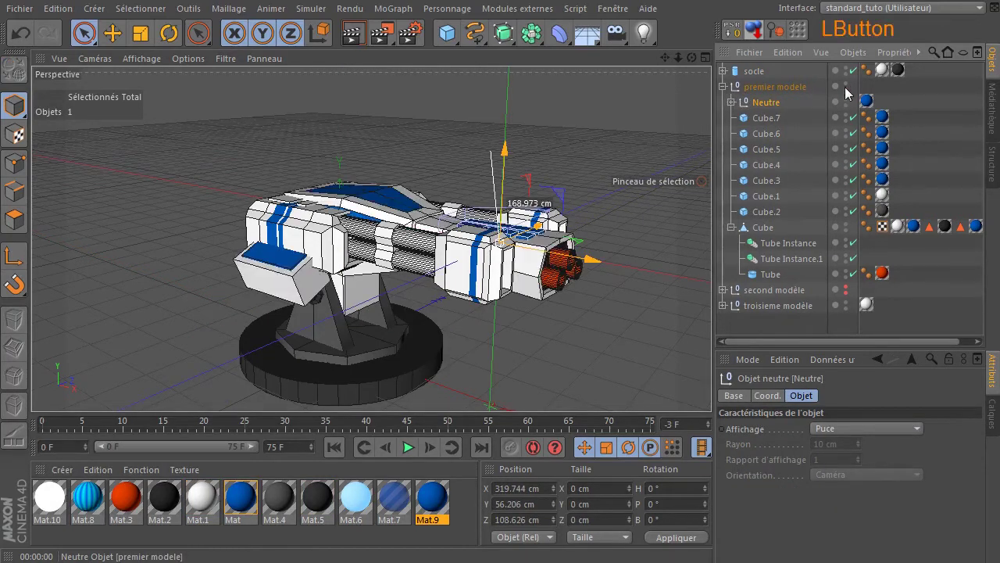
{"action": "left_click", "coordinate": [845, 290]}
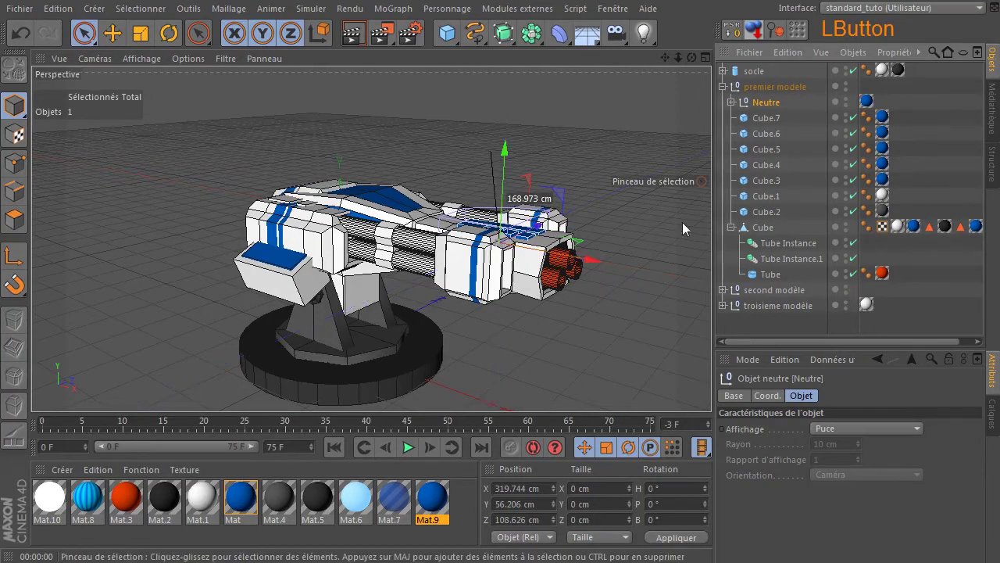
- Try to move the premier modele group aside along Z without its base, and undo the move
{"action": "scroll", "coordinate": [600, 129], "scroll_direction": "down", "scroll_amount": 5}
{"action": "left_click_drag", "start_coordinate": [691, 58], "coordinate": [668, 64]}
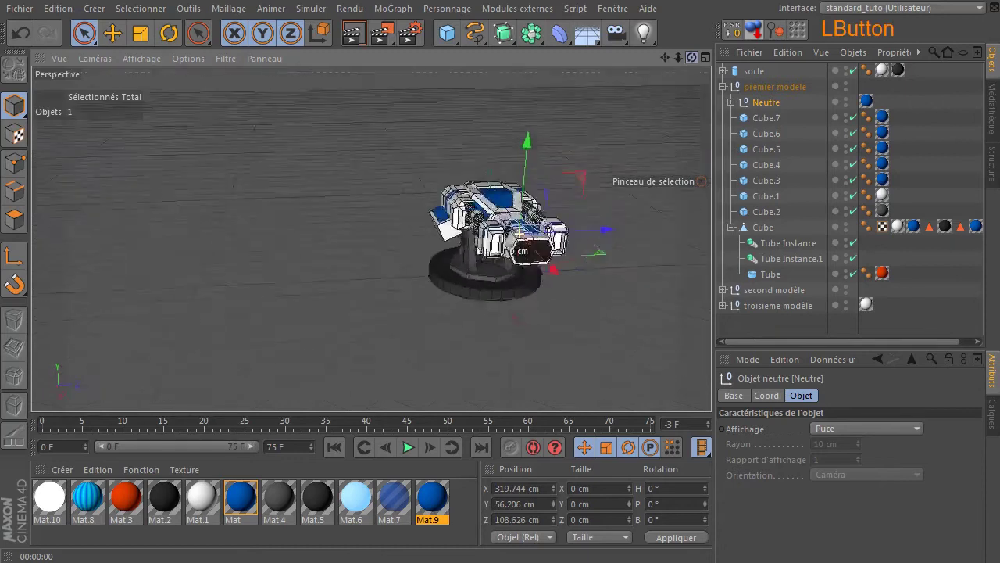
{"action": "left_click", "coordinate": [773, 87]}
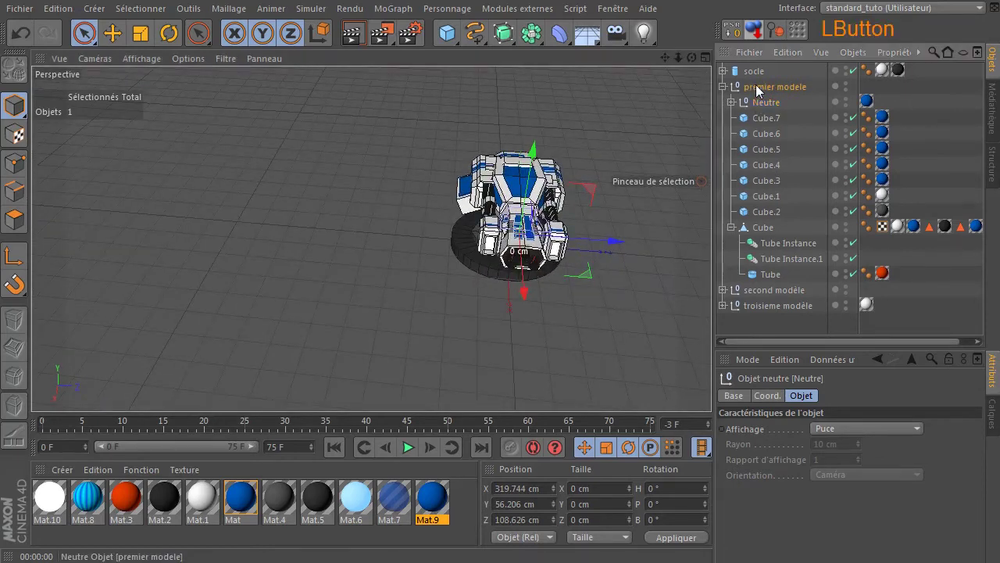
{"action": "left_click_drag", "start_coordinate": [584, 197], "coordinate": [395, 200]}
{"action": "left_click", "coordinate": [21, 35]}
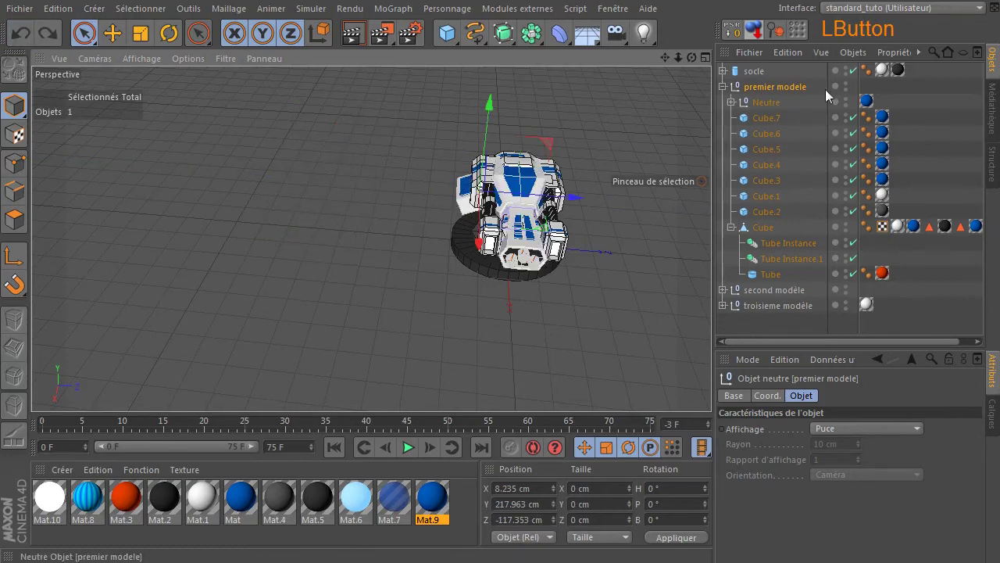
- Collapse premier modele, duplicate the socle base twice, and reorder the objects so one base follows each of the three turret models
{"action": "left_click", "coordinate": [746, 72]}
{"action": "left_click", "coordinate": [723, 87]}
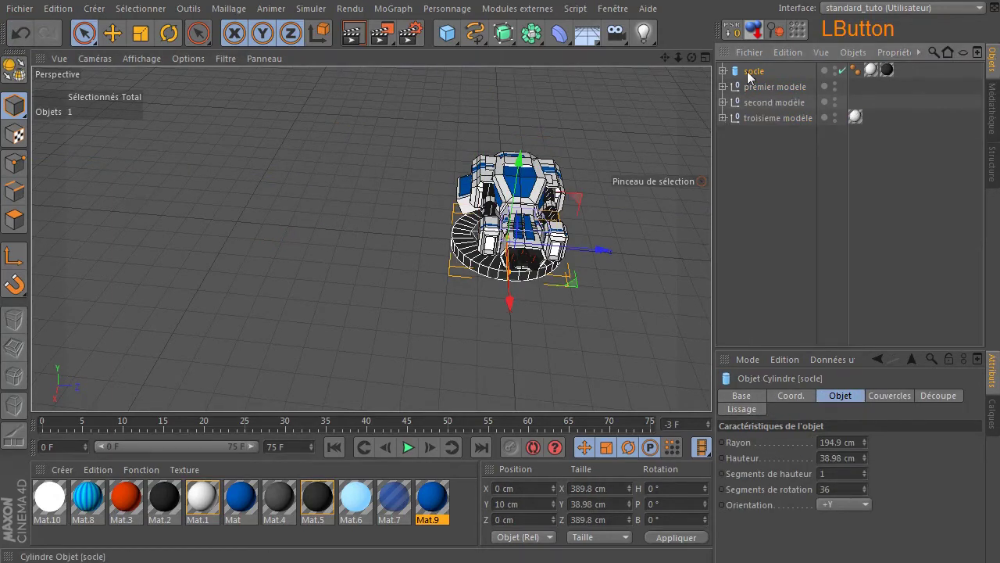
{"action": "left_click_drag", "start_coordinate": [748, 71], "coordinate": [753, 183], "text": "ctrl"}
{"action": "left_click_drag", "start_coordinate": [750, 135], "coordinate": [742, 204], "text": "ctrl"}
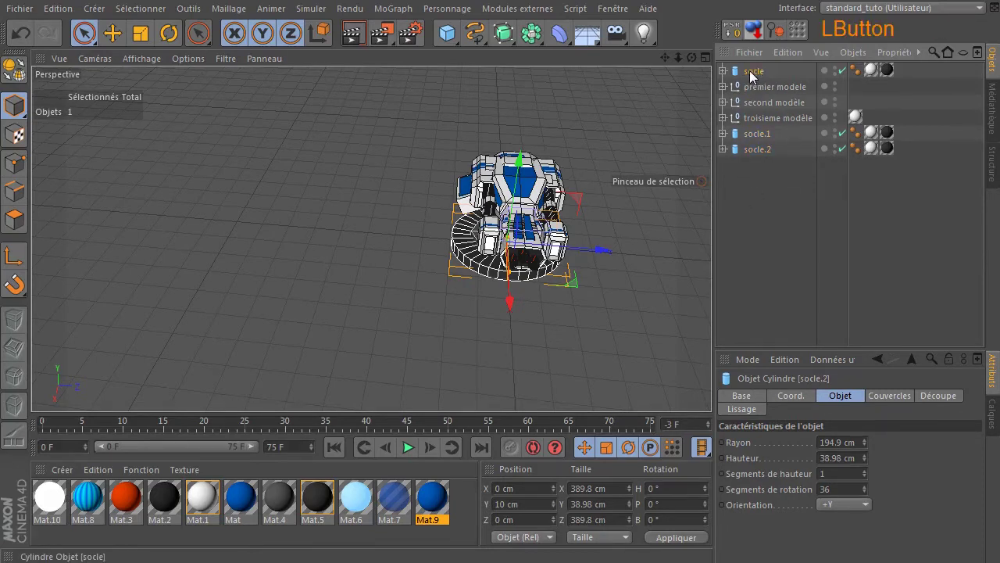
{"action": "left_click_drag", "start_coordinate": [749, 92], "coordinate": [757, 117]}
{"action": "left_click", "coordinate": [743, 138]}
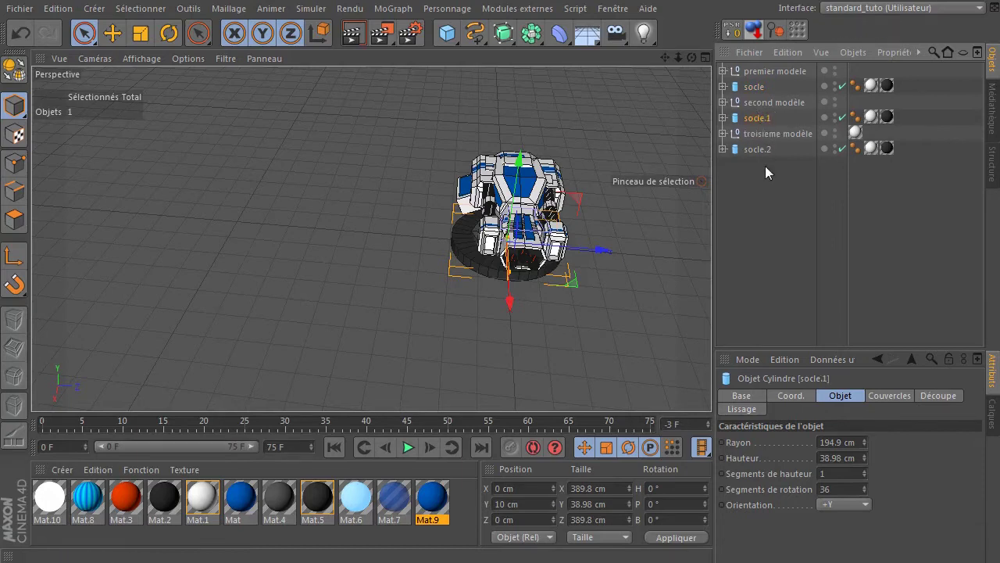
- Move premier modele together with socle about 497 cm in the negative Z direction
{"action": "left_click", "coordinate": [788, 75]}
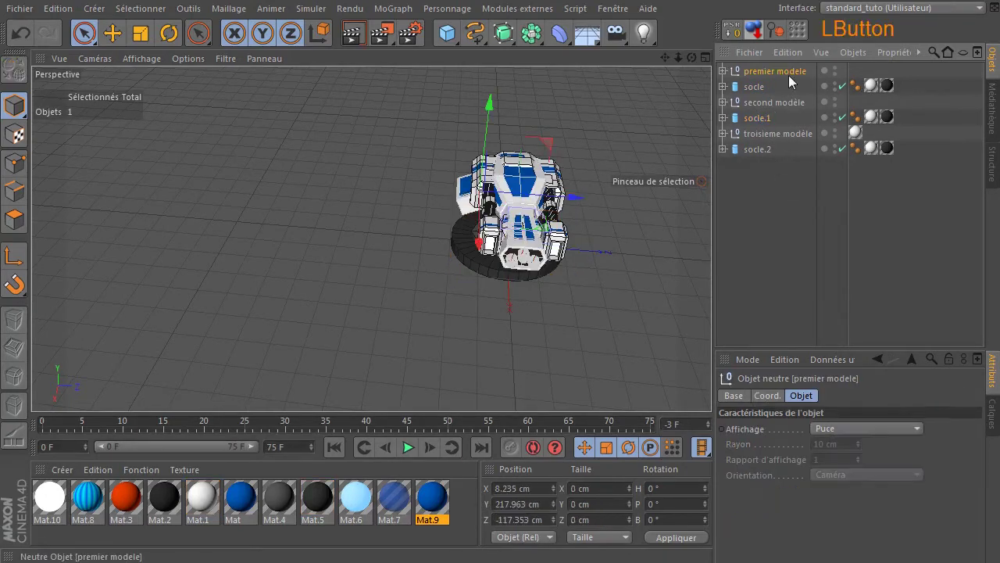
{"action": "left_click", "coordinate": [754, 86], "text": "ctrl"}
{"action": "left_click_drag", "start_coordinate": [586, 224], "coordinate": [439, 233]}
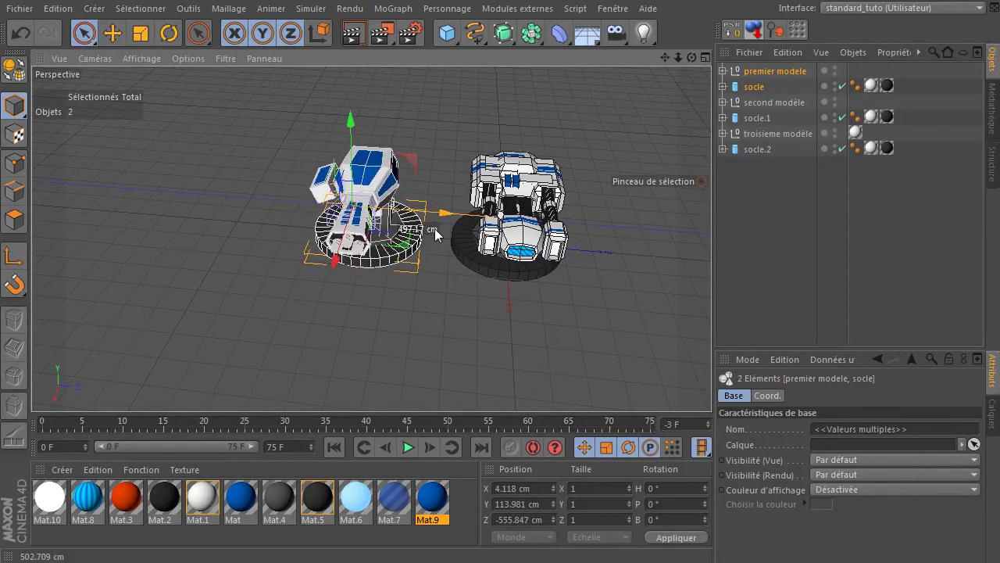
- Move troisième modèle together with socle.2 about 495 cm in the positive Z direction
{"action": "left_click", "coordinate": [773, 134]}
{"action": "left_click", "coordinate": [752, 153], "text": "ctrl"}
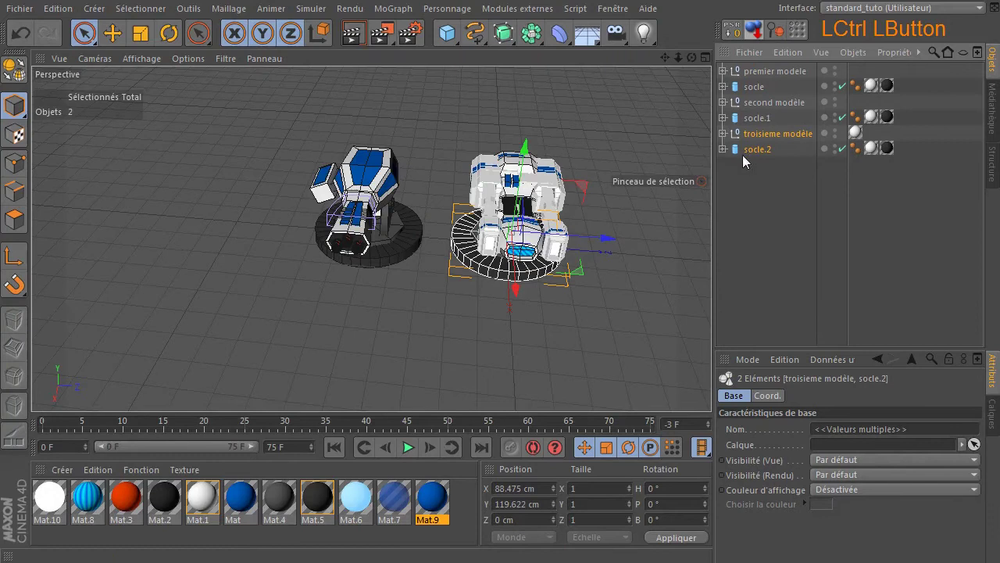
{"action": "left_click_drag", "start_coordinate": [615, 226], "coordinate": [711, 239]}
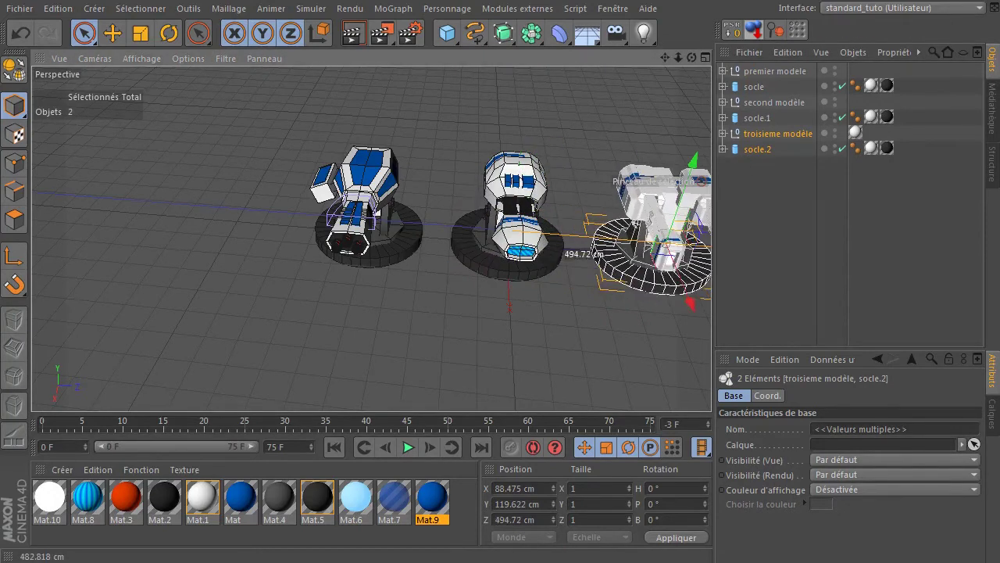
{"action": "left_click_drag", "start_coordinate": [664, 58], "coordinate": [526, 68]}
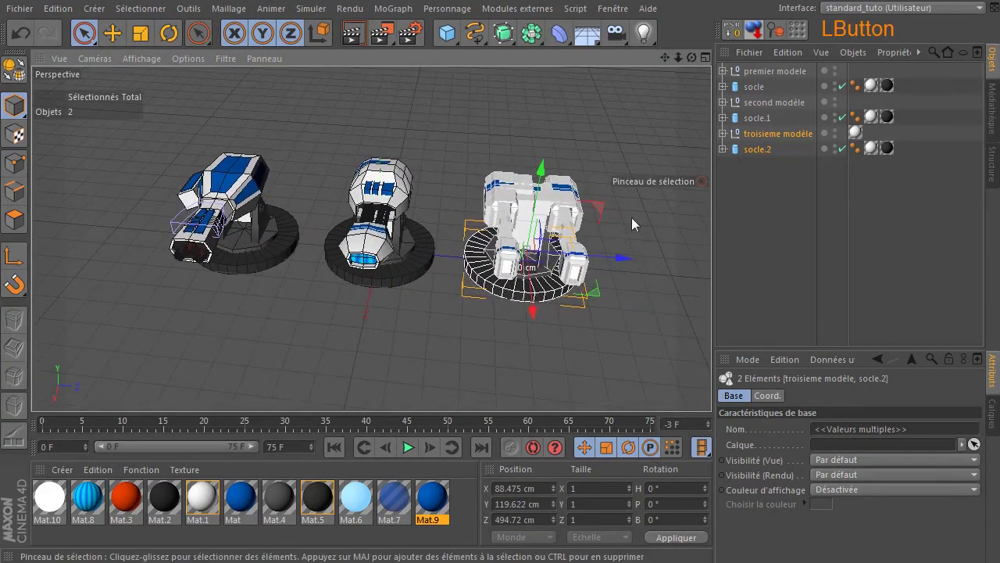
- Deselect everything, show all three turrets in the top view and render that view
{"action": "left_click", "coordinate": [639, 144]}
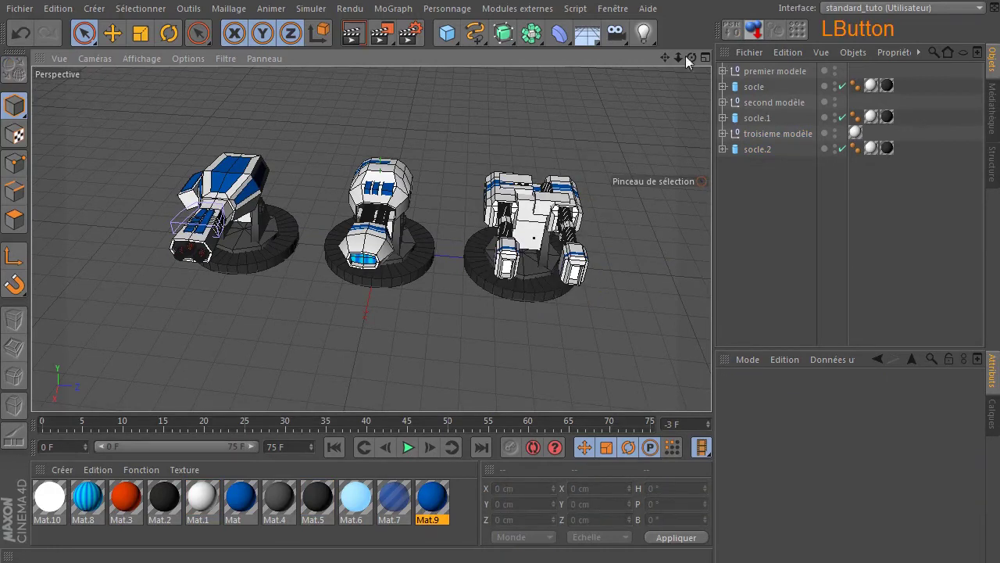
{"action": "middle_click", "coordinate": [545, 125]}
{"action": "middle_click", "coordinate": [498, 147]}
{"action": "left_click", "coordinate": [625, 55]}
{"action": "left_click_drag", "start_coordinate": [663, 58], "coordinate": [372, 238]}
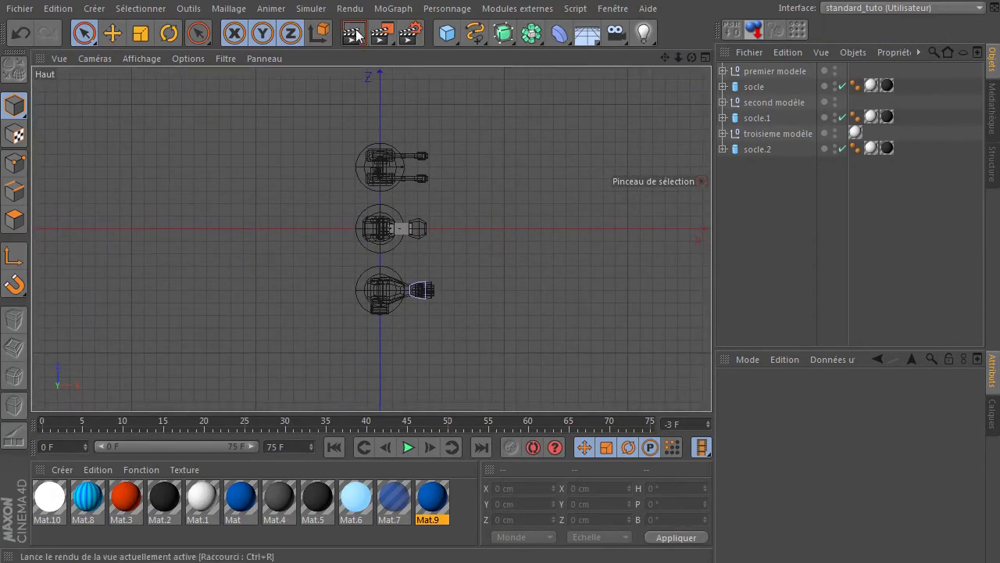
{"action": "left_click", "coordinate": [354, 34]}
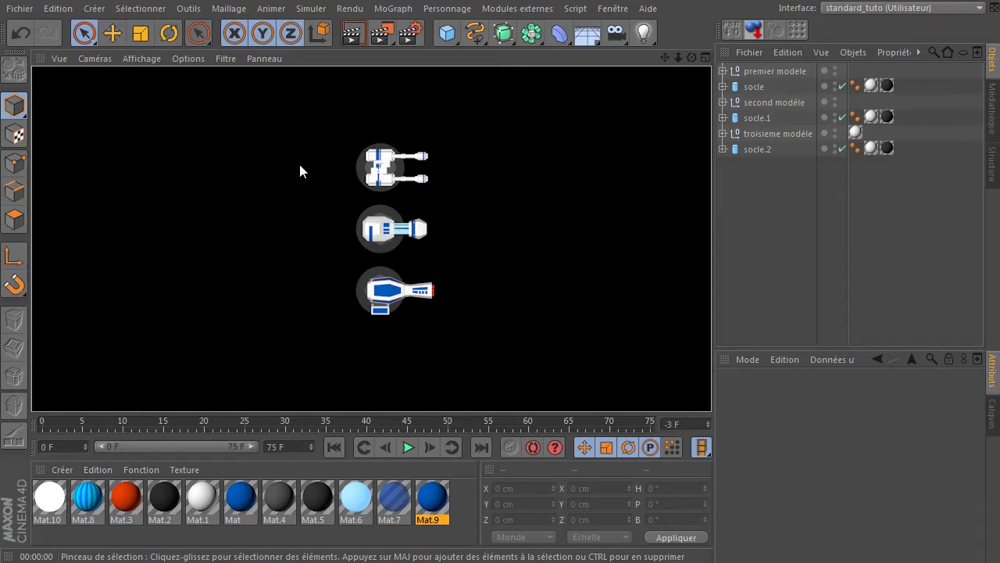
- Set the colour of Mat.1 to grey, RGB 169, 169, 169, and render the turrets in the perspective view
{"action": "middle_click", "coordinate": [524, 247]}
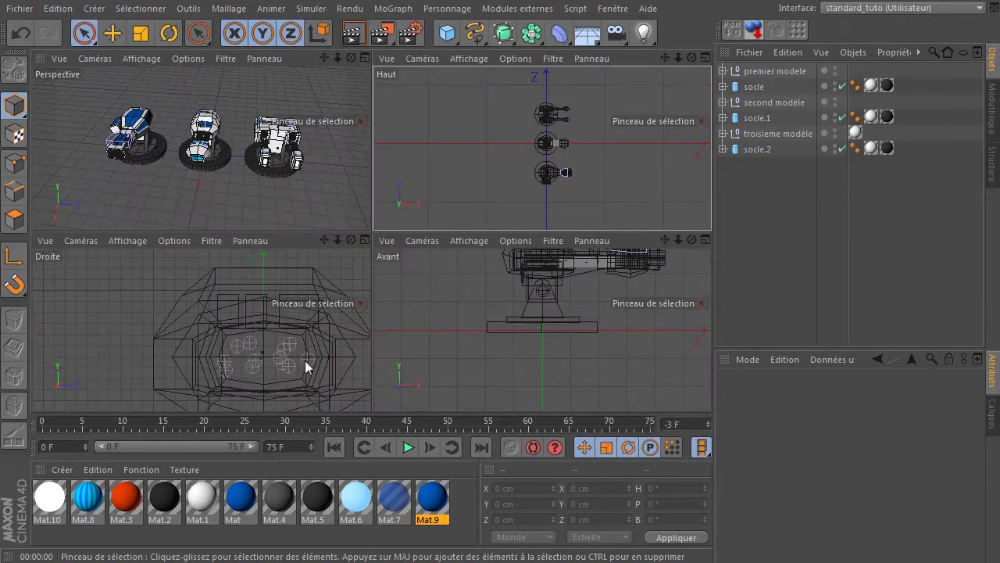
{"action": "middle_click", "coordinate": [337, 195]}
{"action": "left_click_drag", "start_coordinate": [692, 58], "coordinate": [563, 78]}
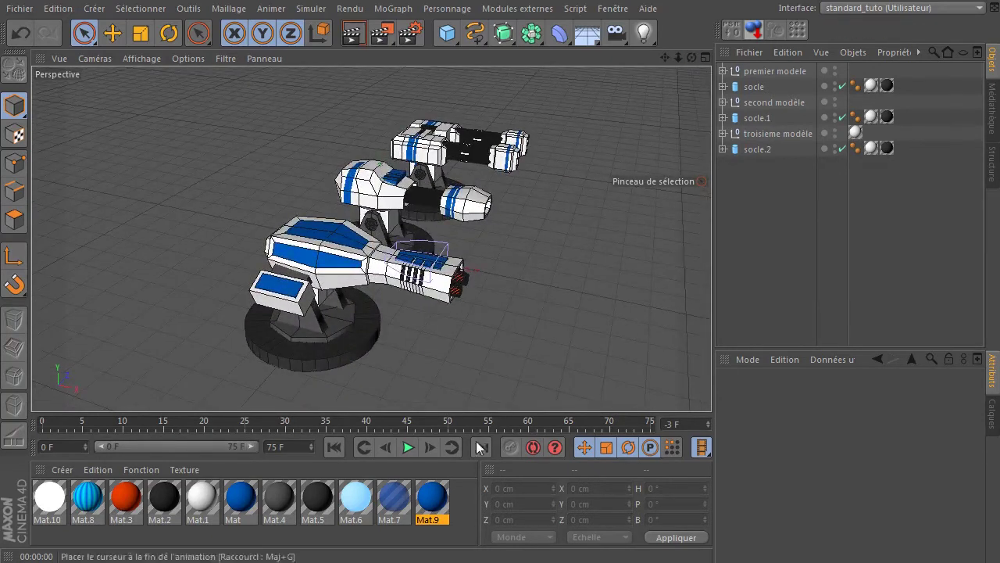
{"action": "left_click", "coordinate": [206, 504]}
{"action": "double_click", "coordinate": [204, 505]}
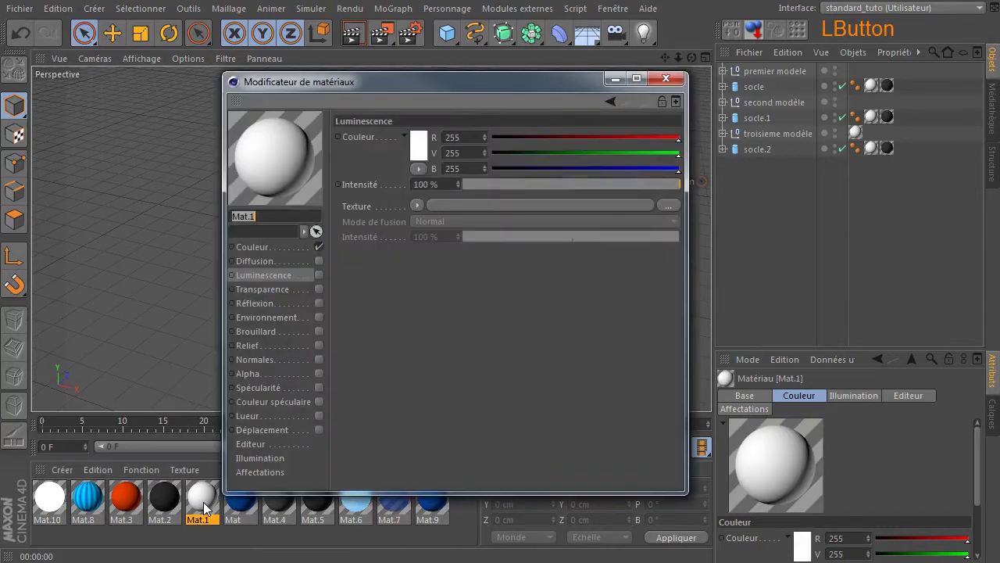
{"action": "left_click", "coordinate": [285, 248]}
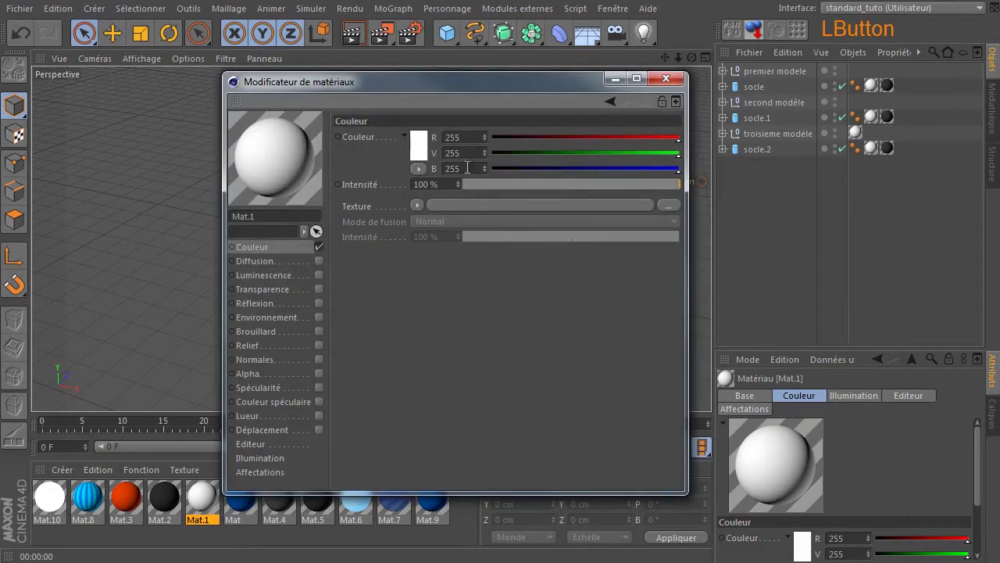
{"action": "left_click", "coordinate": [422, 148]}
{"action": "left_click_drag", "start_coordinate": [366, 146], "coordinate": [313, 122]}
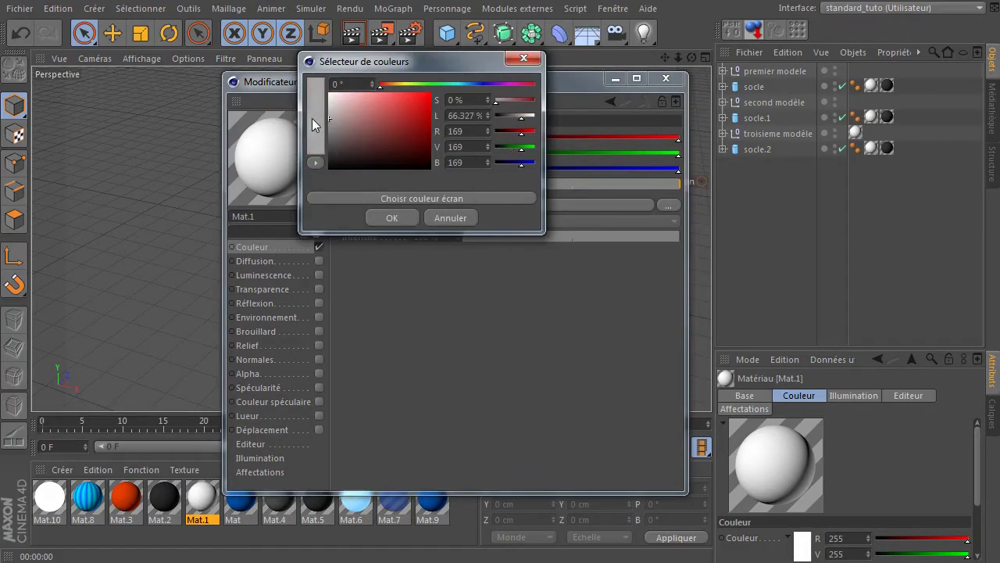
{"action": "left_click", "coordinate": [387, 218]}
{"action": "left_click_drag", "start_coordinate": [770, 135], "coordinate": [785, 133]}
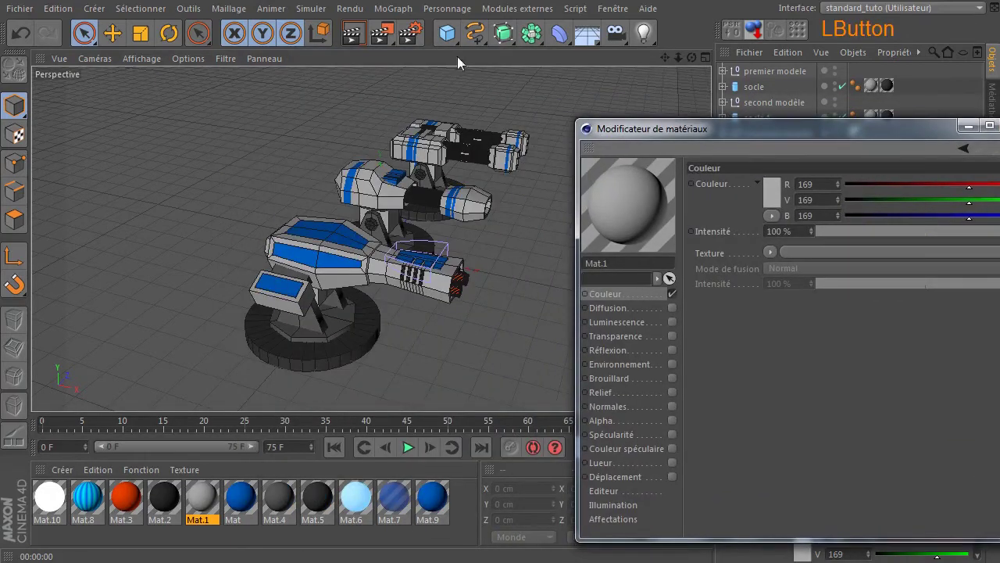
{"action": "left_click", "coordinate": [353, 33]}
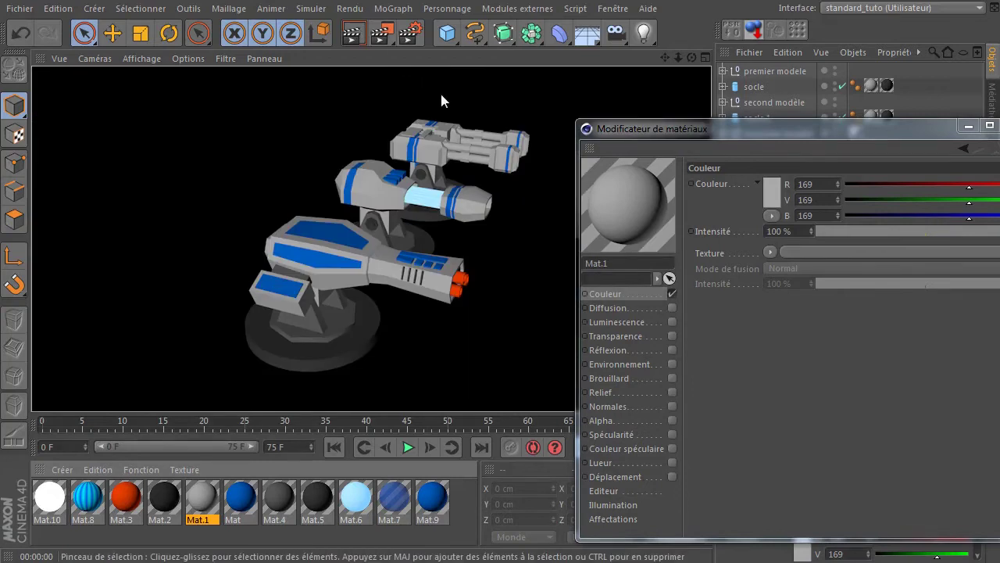
- Change the Mat.1 colour to a light bluish grey, RGB 198, 201, 202, and render the view
{"action": "left_click", "coordinate": [771, 191]}
{"action": "left_click_drag", "start_coordinate": [680, 162], "coordinate": [665, 156]}
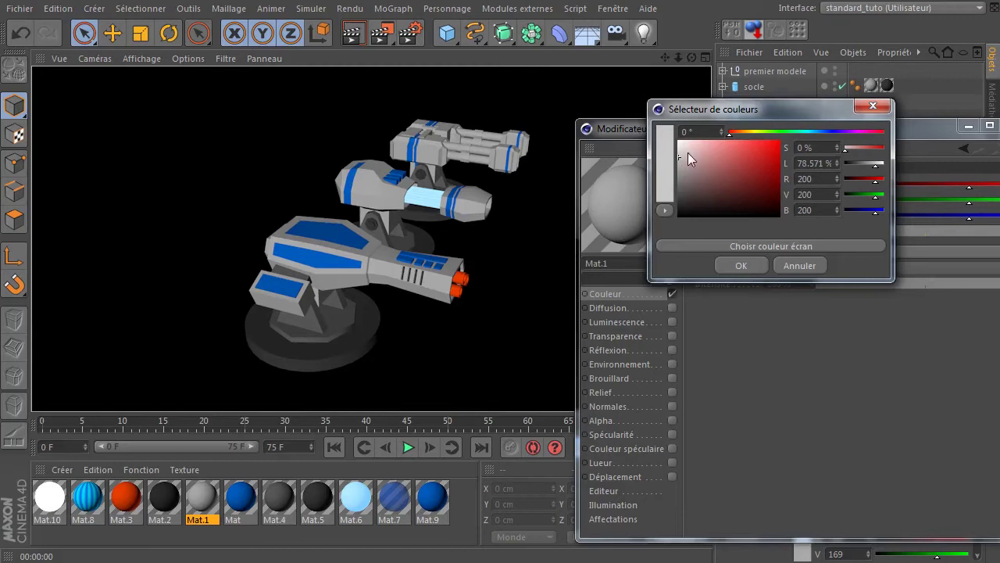
{"action": "left_click", "coordinate": [814, 133]}
{"action": "left_click", "coordinate": [683, 153]}
{"action": "left_click_drag", "start_coordinate": [683, 154], "coordinate": [679, 156]}
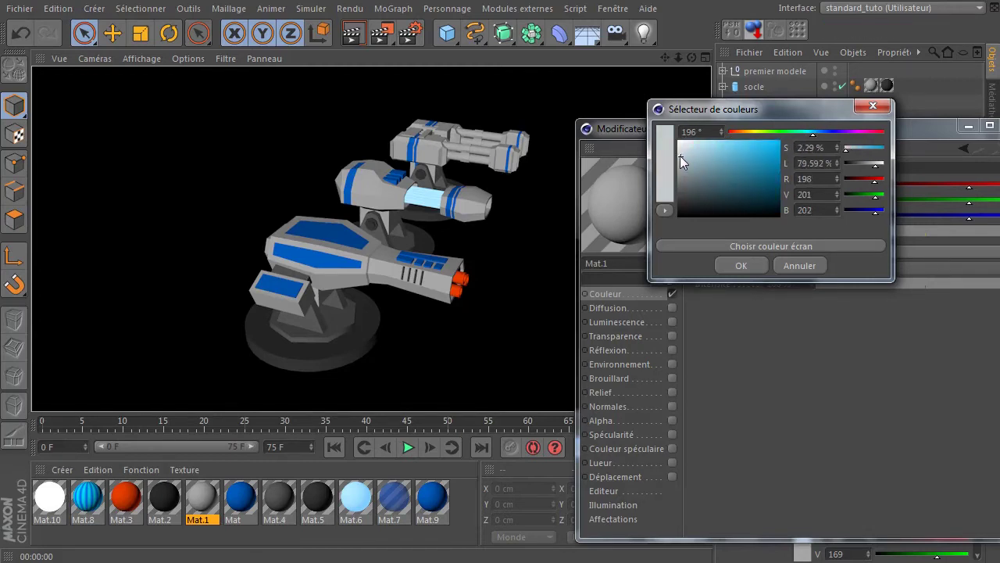
{"action": "left_click", "coordinate": [734, 265]}
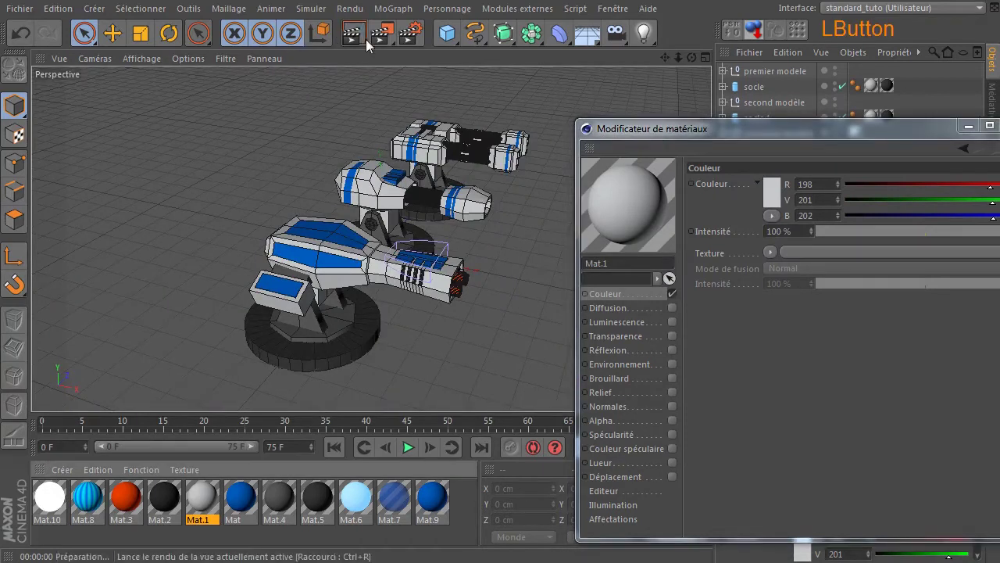
{"action": "left_click", "coordinate": [353, 33]}
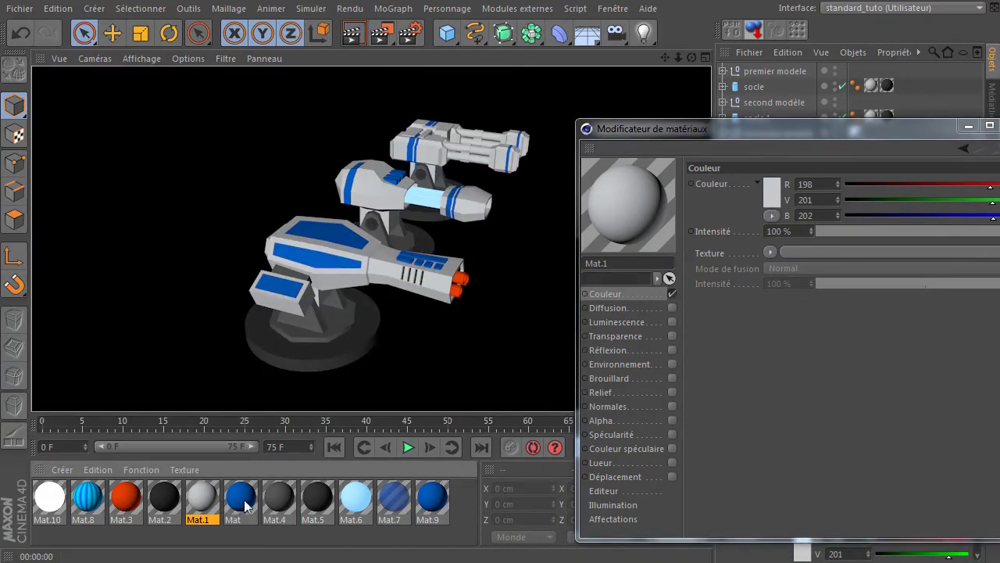
- Set the colour of Mat.9 to yellow, RGB 255, 221, 0, and render the turrets
{"action": "left_click", "coordinate": [443, 508]}
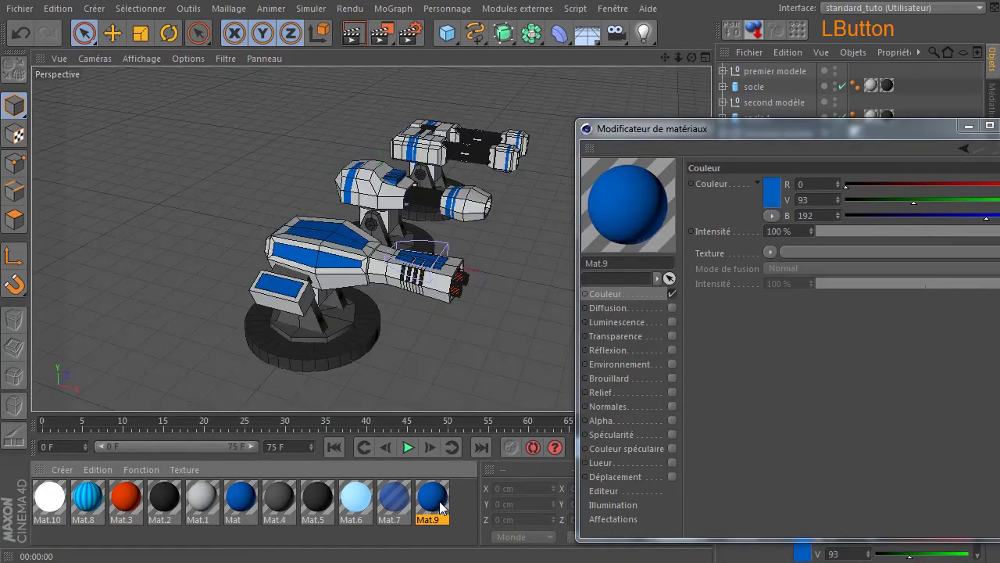
{"action": "left_click", "coordinate": [770, 197]}
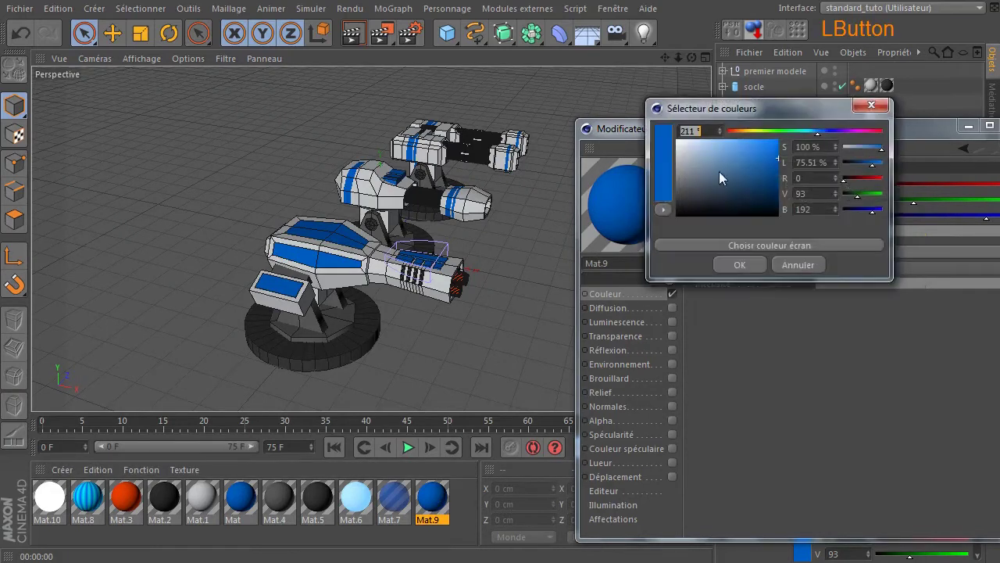
{"action": "left_click", "coordinate": [753, 134]}
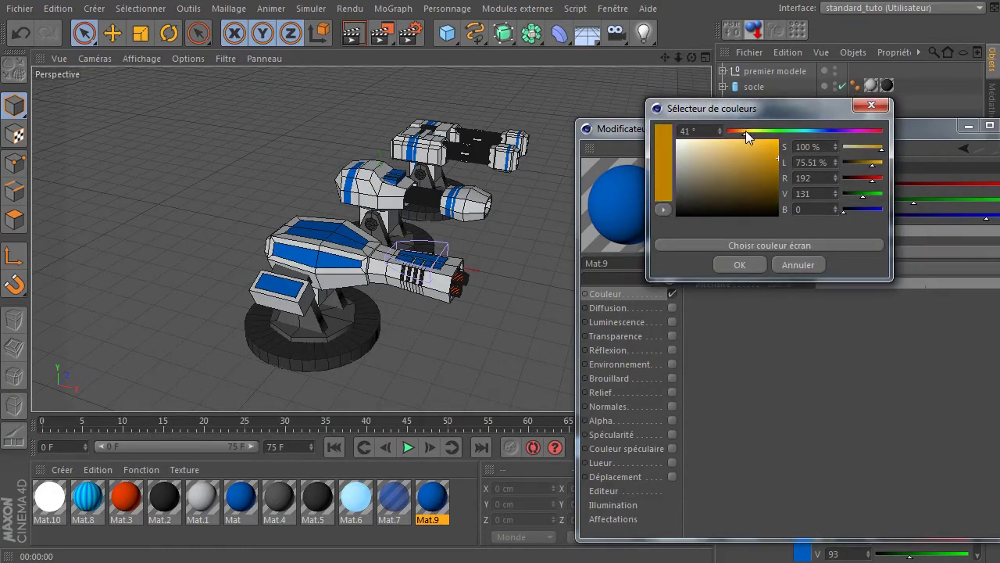
{"action": "left_click_drag", "start_coordinate": [740, 207], "coordinate": [751, 133]}
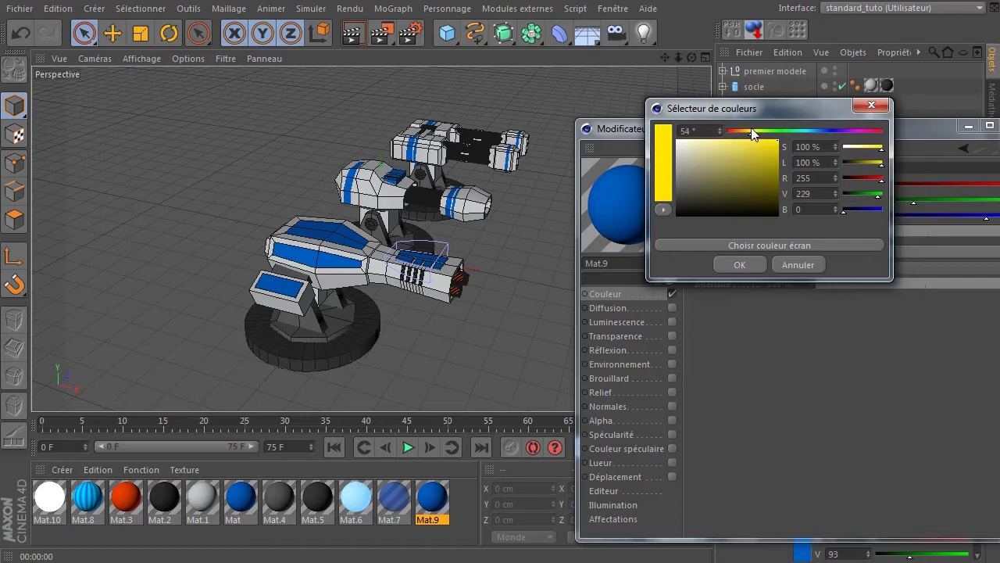
{"action": "left_click", "coordinate": [749, 265]}
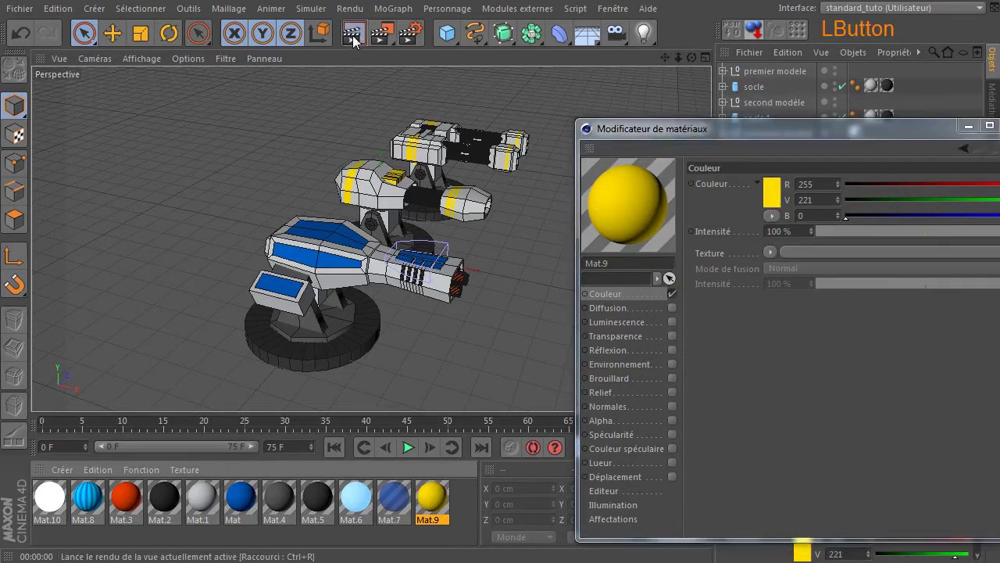
{"action": "left_click", "coordinate": [353, 36]}
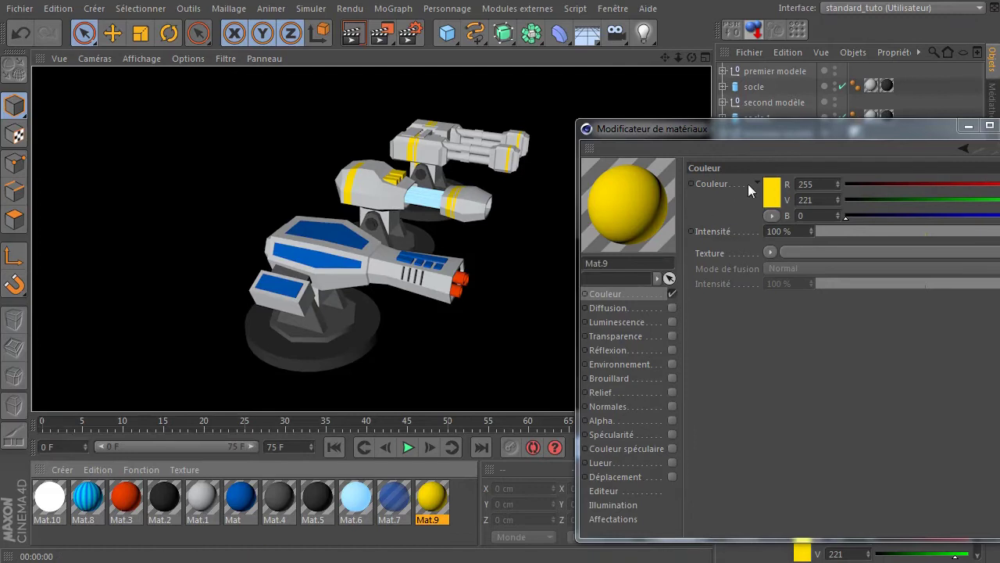
- Change the Mat.9 colour to orange, RGB 255, 119, 0, and render the turrets
{"action": "left_click", "coordinate": [770, 188]}
{"action": "left_click_drag", "start_coordinate": [745, 132], "coordinate": [738, 130]}
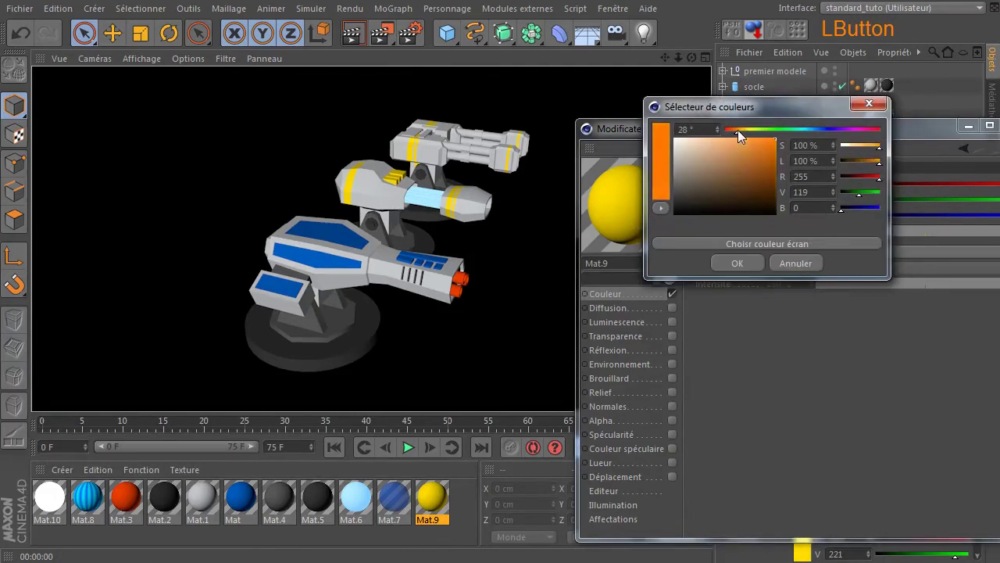
{"action": "left_click", "coordinate": [755, 264]}
{"action": "left_click", "coordinate": [350, 32]}
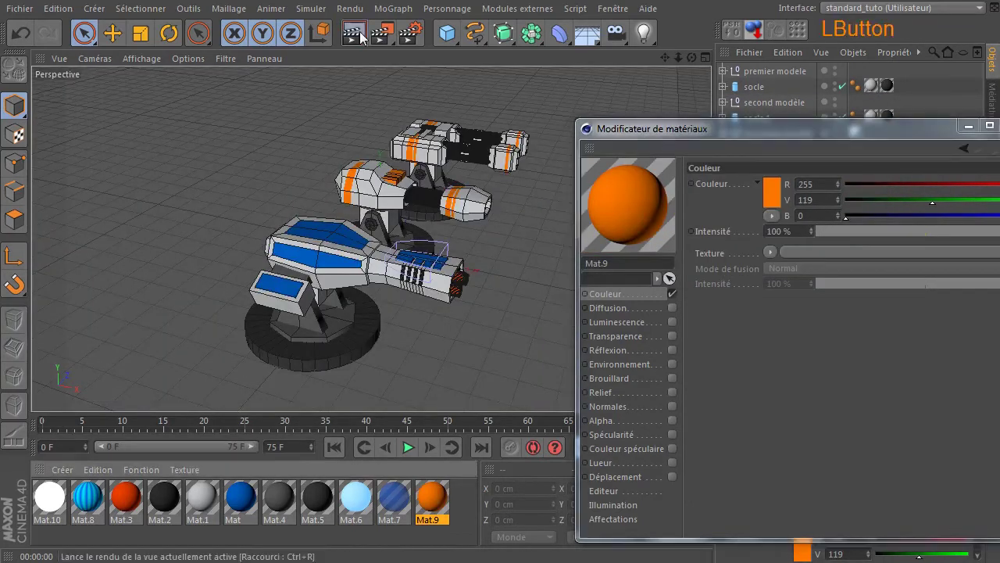
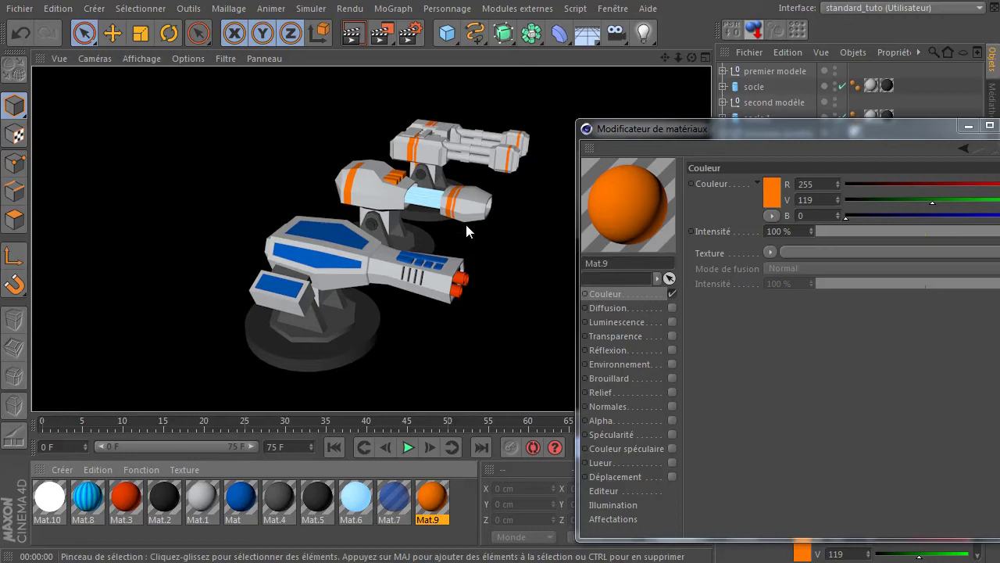
- Try a dark grey, RGB 44, 44, 44, as the Mat.1 colour and render the turrets
{"action": "left_click", "coordinate": [202, 497]}
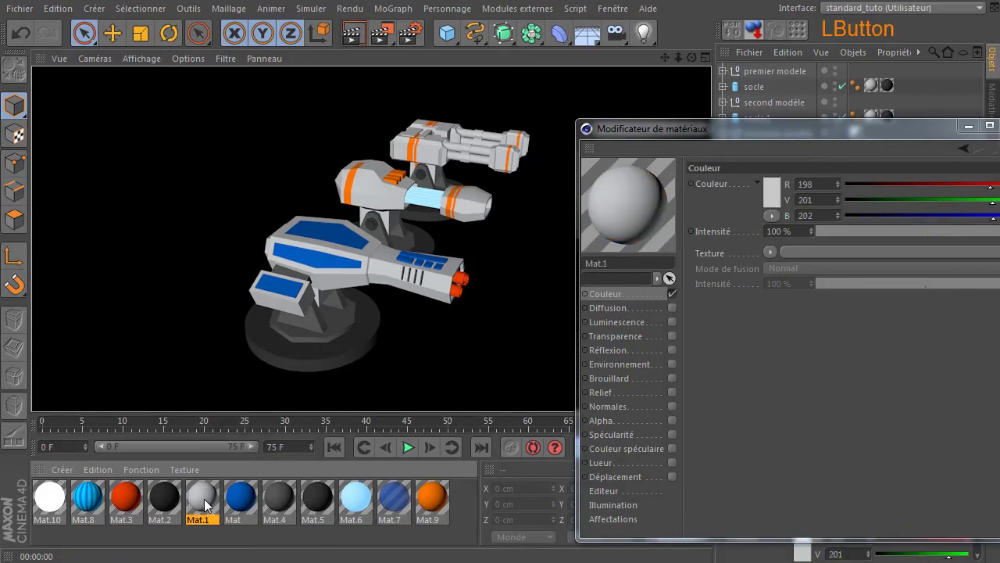
{"action": "left_click", "coordinate": [770, 199]}
{"action": "left_click_drag", "start_coordinate": [718, 171], "coordinate": [635, 211]}
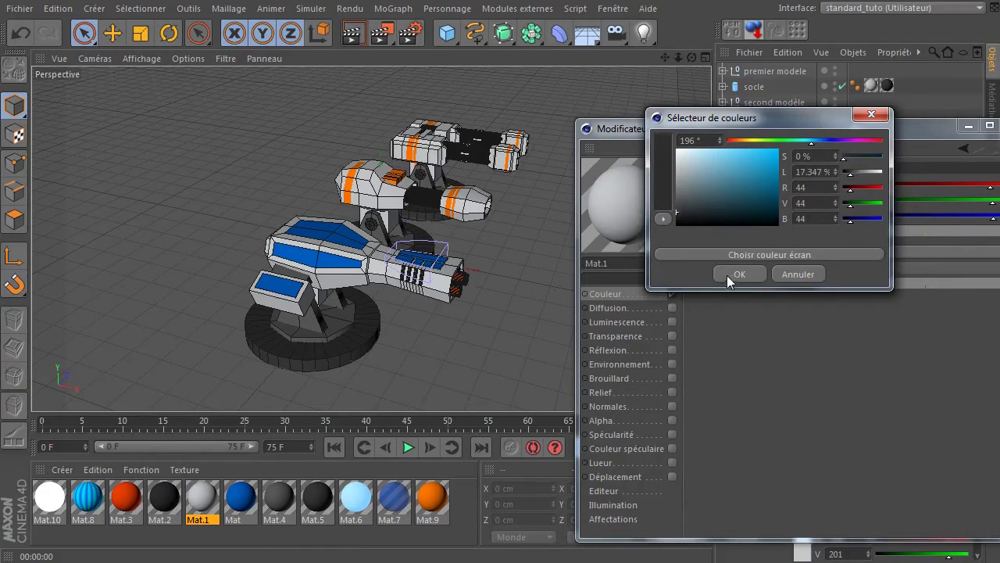
{"action": "left_click", "coordinate": [726, 275]}
{"action": "left_click", "coordinate": [353, 33]}
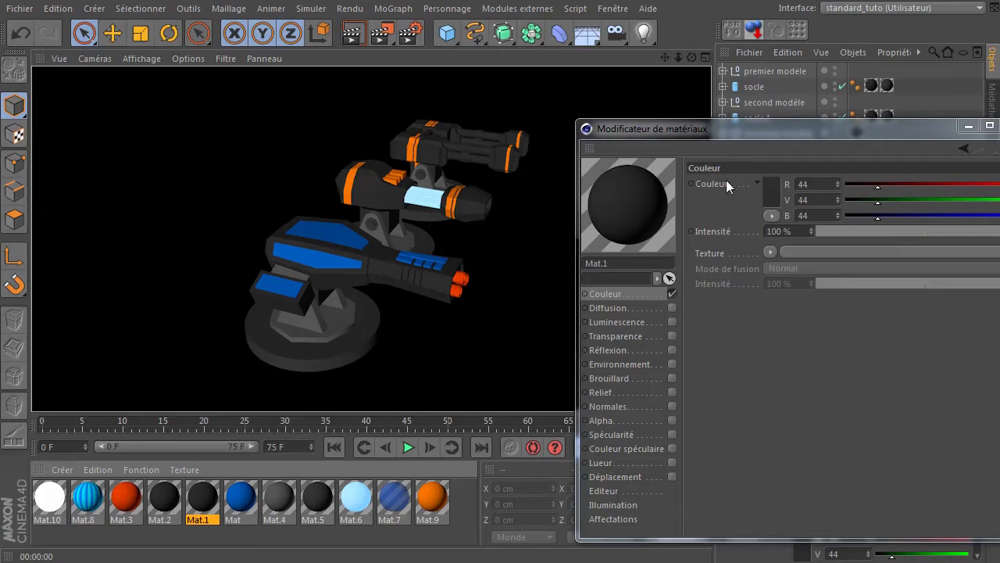
- Set the Mat.1 colour to a near-white grey, RGB 226, 226, 226
{"action": "left_click", "coordinate": [770, 194]}
{"action": "left_click_drag", "start_coordinate": [737, 189], "coordinate": [676, 146]}
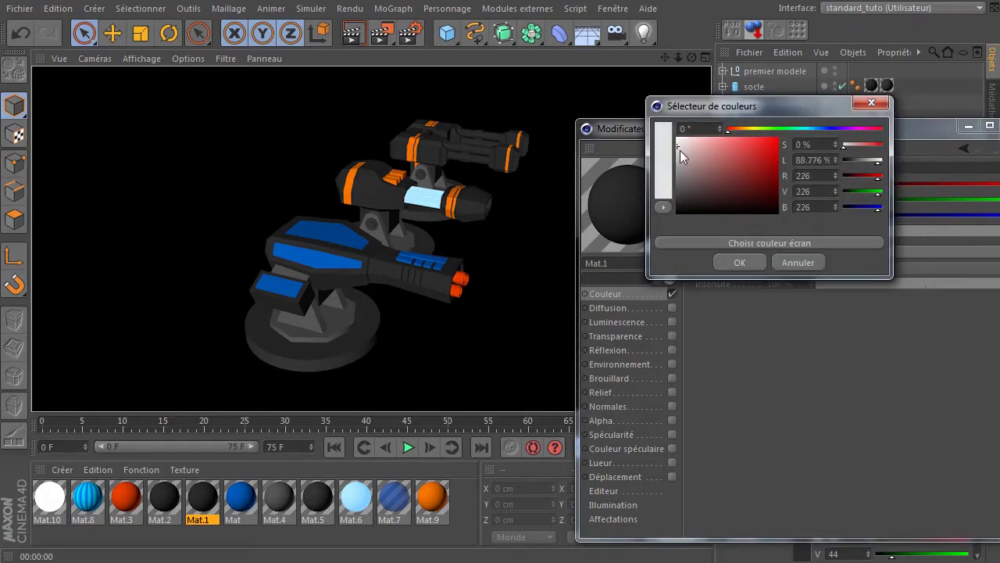
{"action": "left_click", "coordinate": [739, 261]}
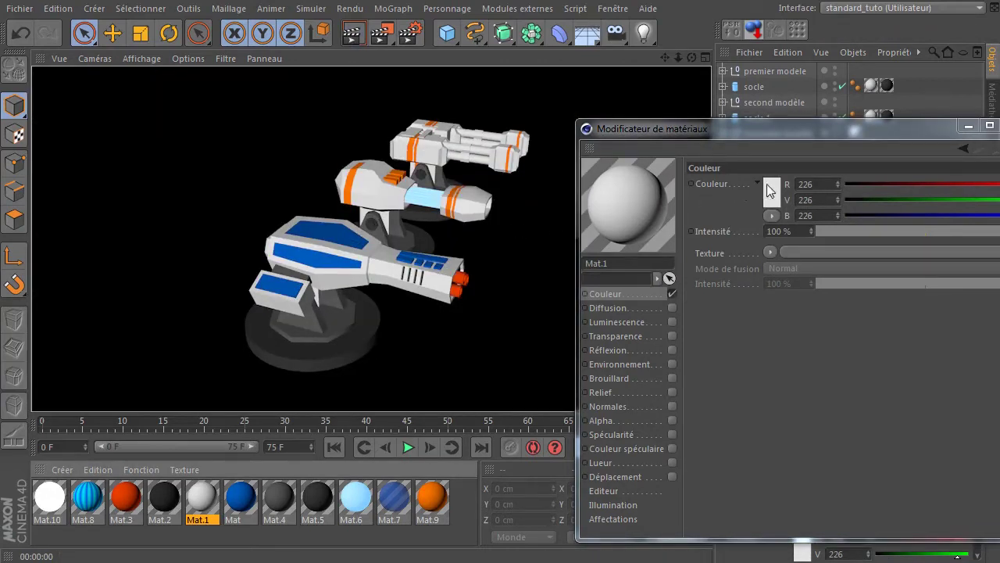
- Darken the orange of Mat.9 to RGB 228, 106, 0
{"action": "left_click", "coordinate": [432, 500]}
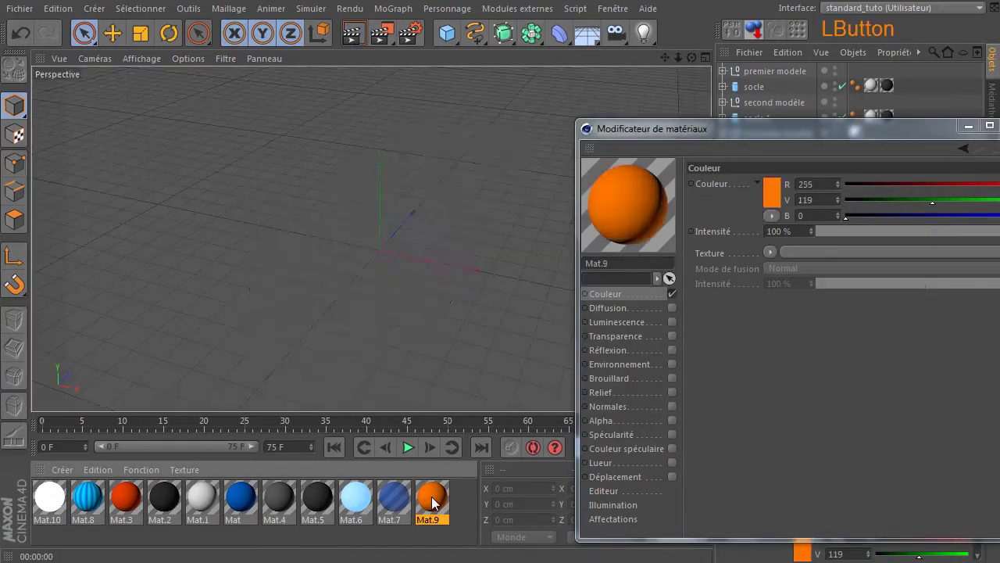
{"action": "left_click", "coordinate": [772, 192]}
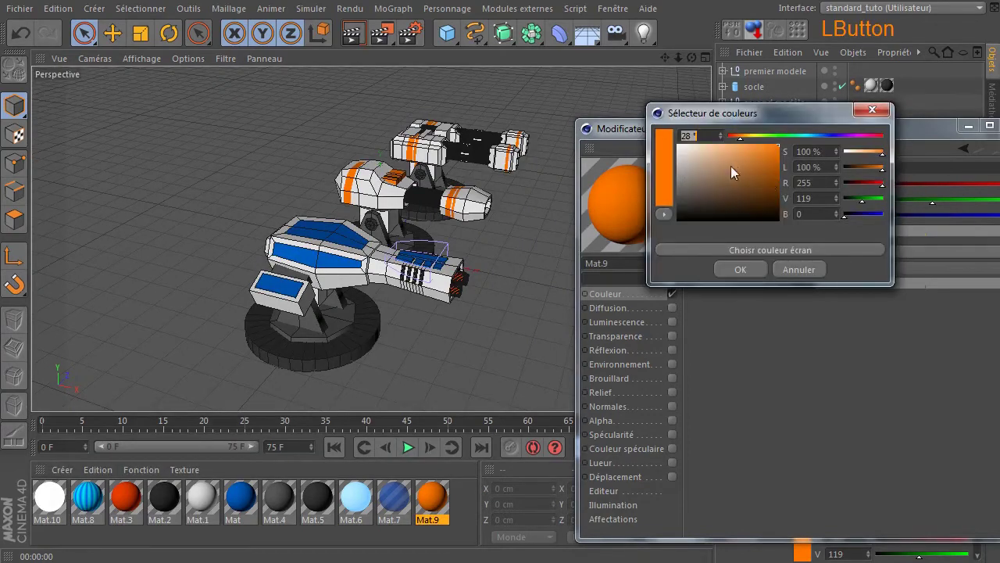
{"action": "left_click", "coordinate": [785, 153]}
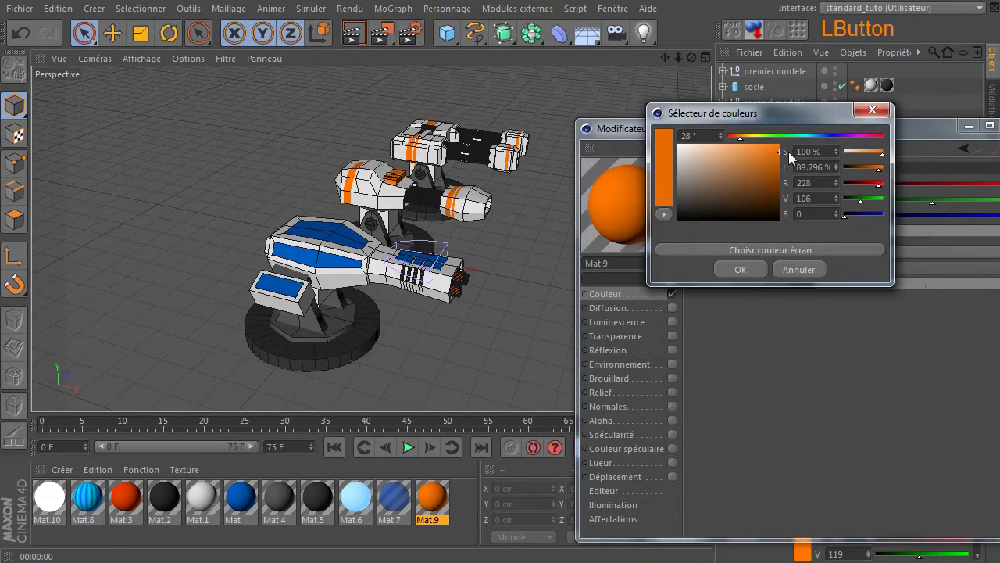
{"action": "left_click", "coordinate": [724, 270]}
- Set the Mat.1 colour to a light blue-grey, RGB 190, 204, 208, and render the turrets
{"action": "left_click", "coordinate": [201, 500]}
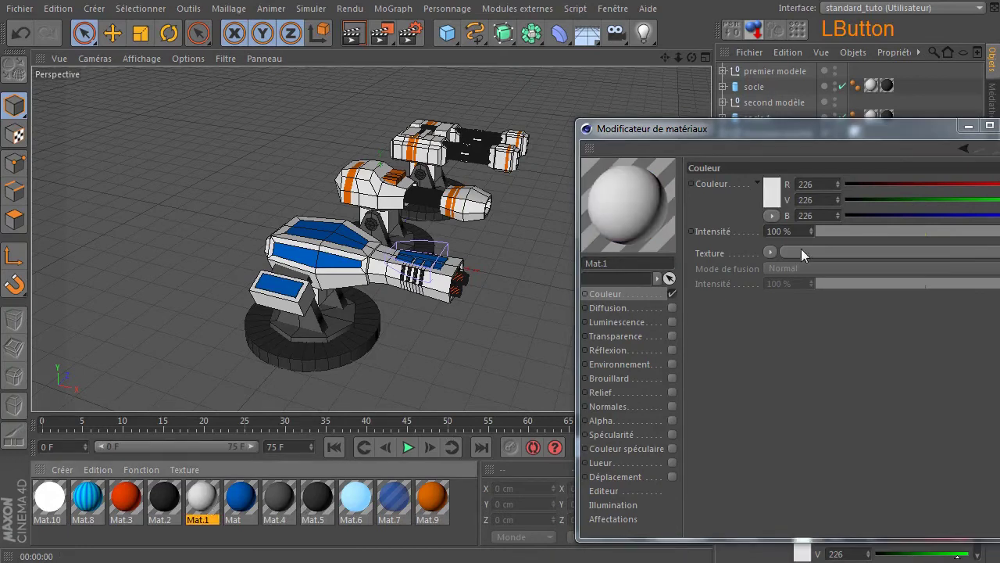
{"action": "left_click", "coordinate": [772, 192]}
{"action": "left_click", "coordinate": [690, 150]}
{"action": "mouse_move", "coordinate": [690, 151]}
{"action": "left_mouse_down"}
{"action": "mouse_move", "coordinate": [679, 143]}
{"action": "mouse_move", "coordinate": [687, 146]}
{"action": "left_mouse_up"}
{"action": "left_click", "coordinate": [813, 123]}
{"action": "left_click", "coordinate": [730, 258]}
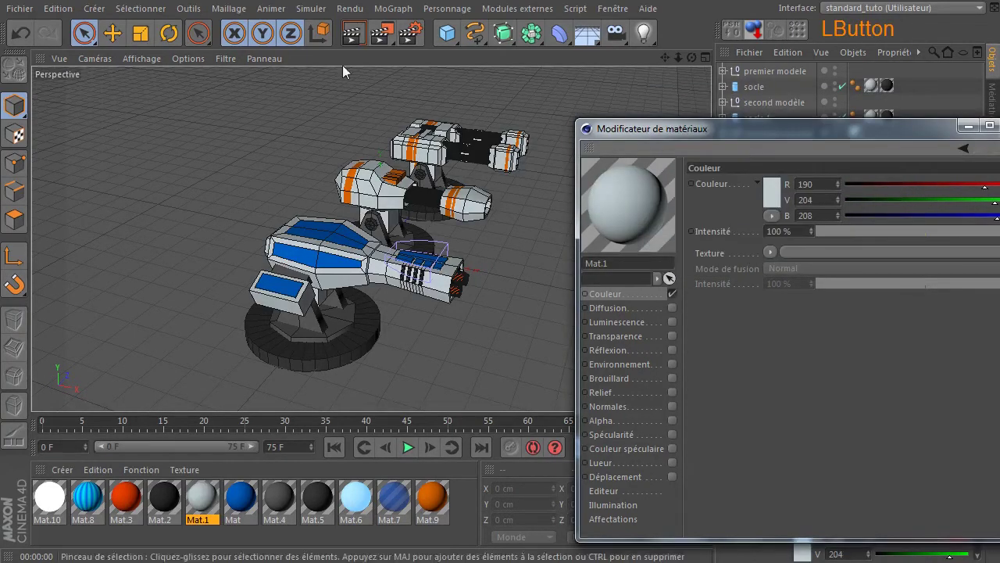
{"action": "left_click", "coordinate": [356, 33]}
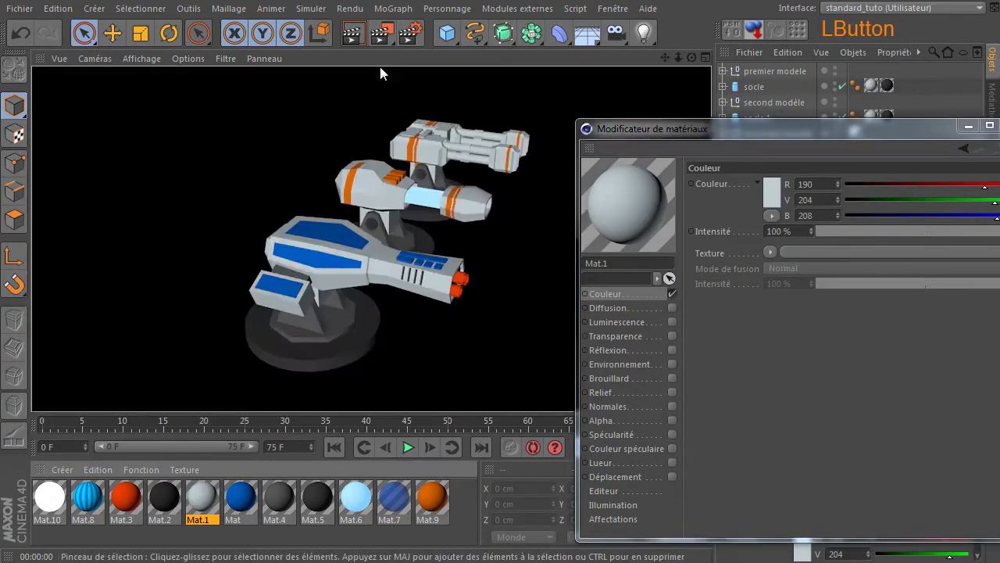
- Render a preview of the three turrets from the top view, and return to the perspective view
{"action": "middle_click", "coordinate": [504, 204]}
{"action": "middle_click", "coordinate": [493, 186]}
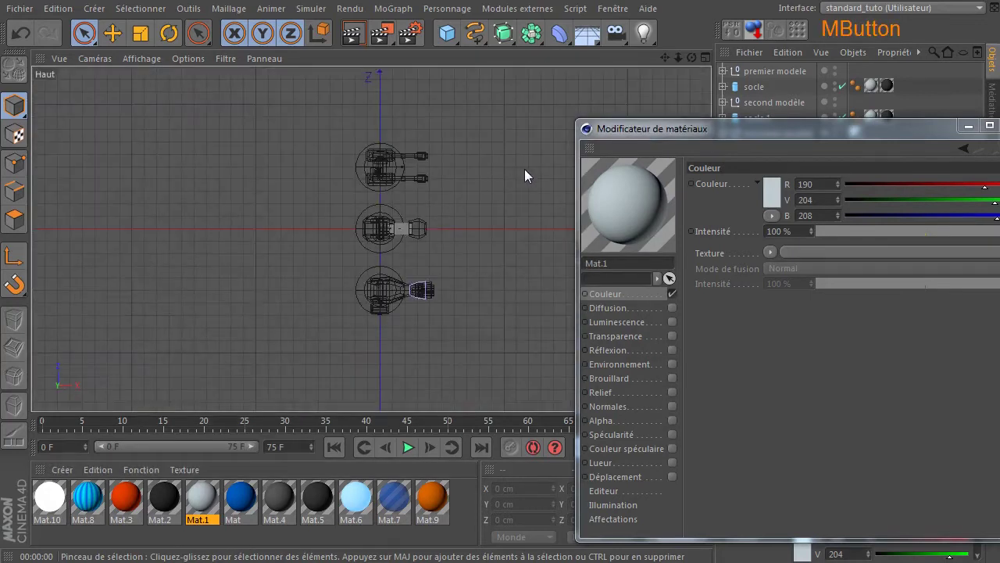
{"action": "left_click", "coordinate": [353, 33]}
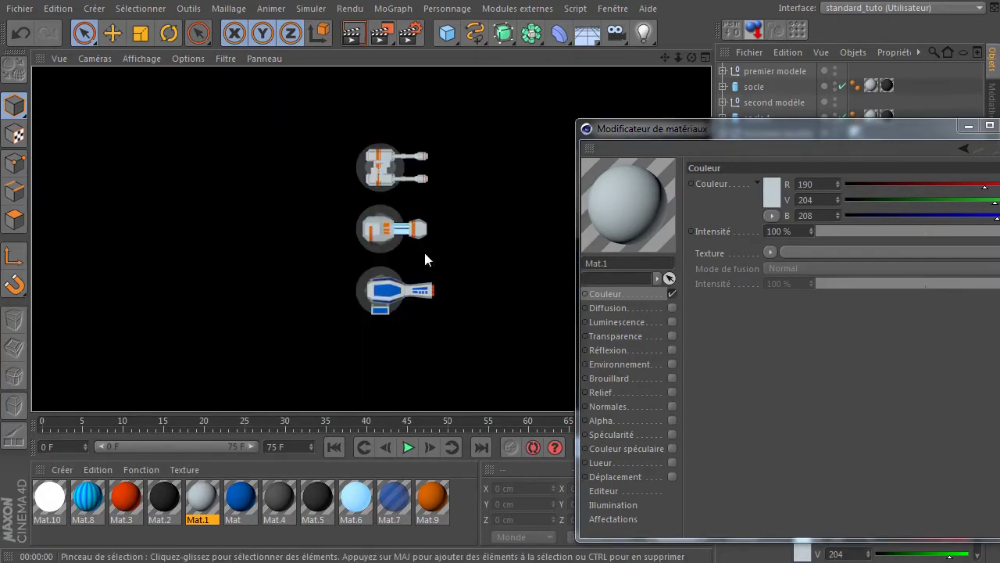
{"action": "middle_click", "coordinate": [469, 250]}
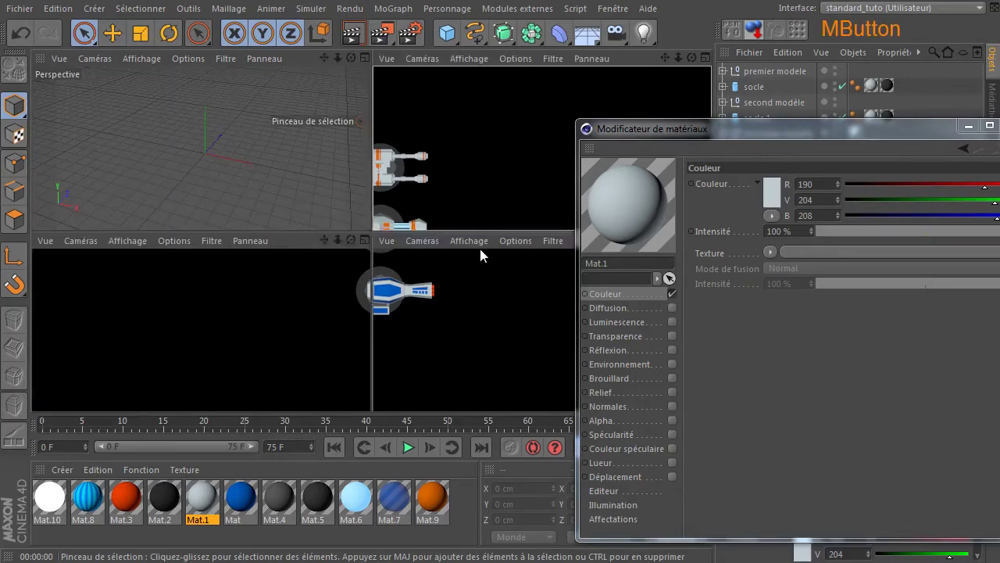
{"action": "middle_click", "coordinate": [166, 164]}
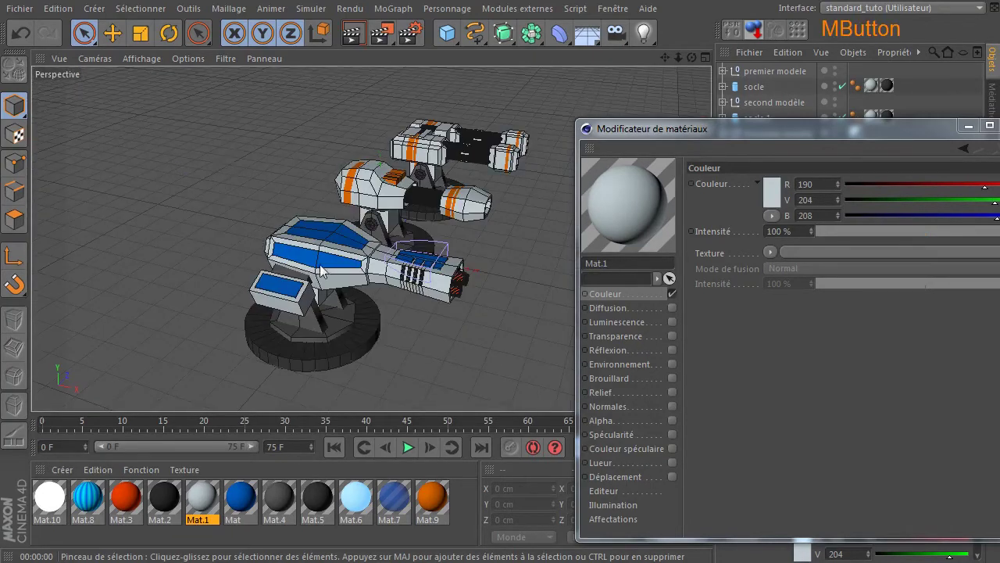
- Replace the blue material on the parts of the premier modele turret, including the Neutre and Cube objects, with orange Mat.9
{"action": "left_click_drag", "start_coordinate": [717, 128], "coordinate": [999, 201]}
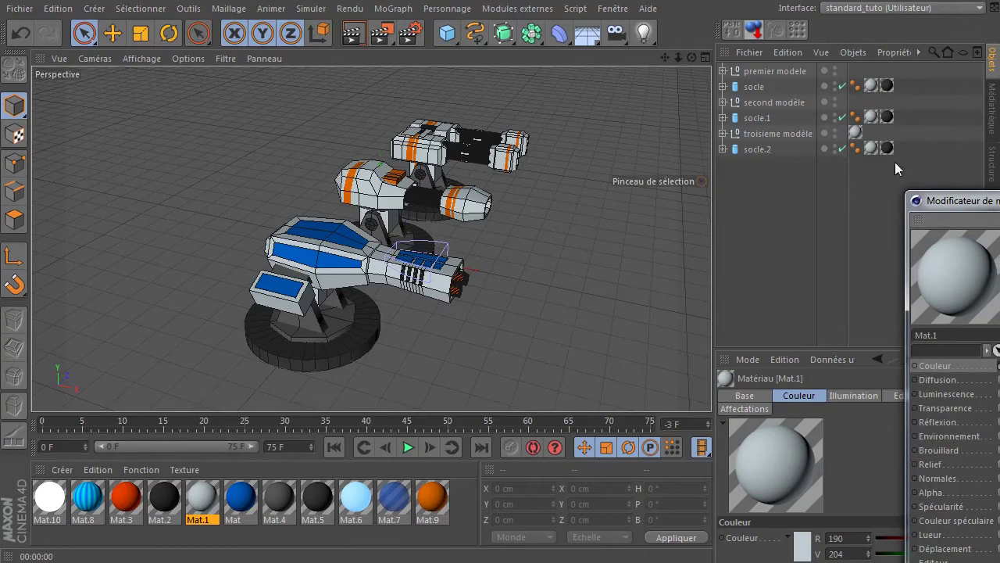
{"action": "left_click", "coordinate": [723, 71]}
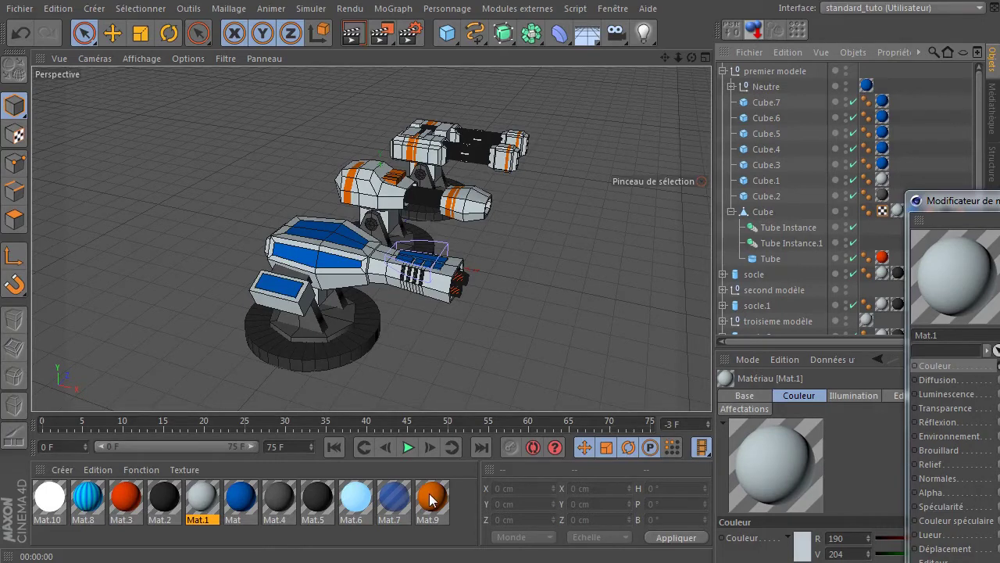
{"action": "left_click_drag", "start_coordinate": [986, 201], "coordinate": [999, 195]}
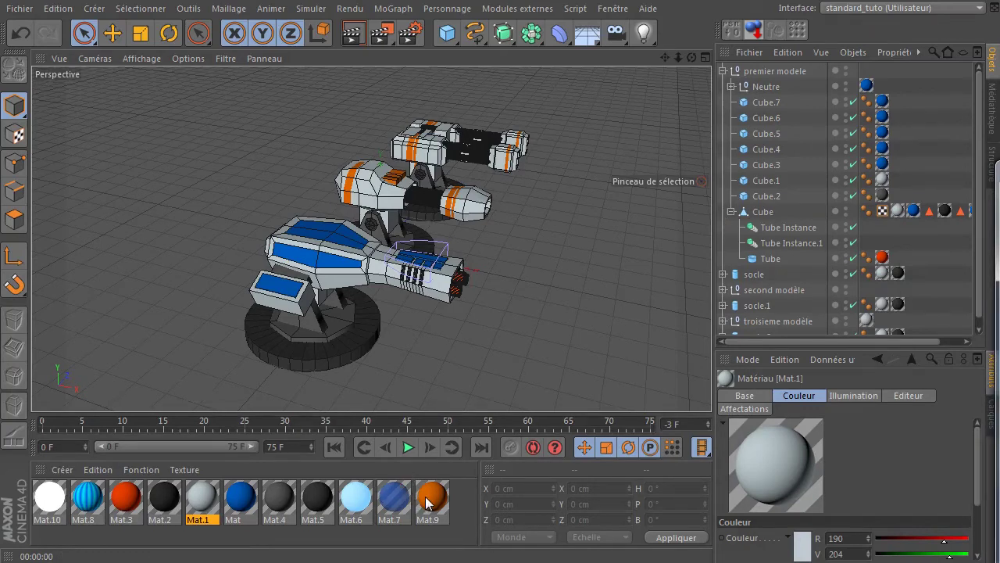
{"action": "left_click_drag", "start_coordinate": [432, 501], "coordinate": [867, 85]}
{"action": "left_click_drag", "start_coordinate": [429, 501], "coordinate": [886, 100]}
{"action": "left_click_drag", "start_coordinate": [432, 500], "coordinate": [882, 118]}
{"action": "left_click_drag", "start_coordinate": [432, 501], "coordinate": [884, 134]}
{"action": "left_click_drag", "start_coordinate": [432, 502], "coordinate": [883, 164]}
{"action": "left_click_drag", "start_coordinate": [433, 502], "coordinate": [912, 212]}
{"action": "left_click_drag", "start_coordinate": [837, 339], "coordinate": [949, 212]}
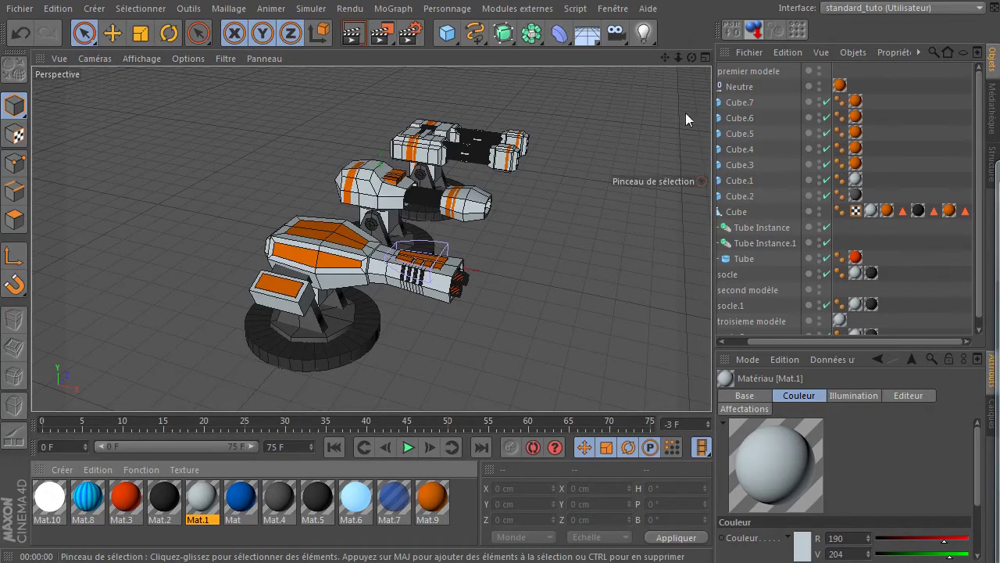
- Render the perspective view to check the orange accents, and close the Mat.1 material editor
{"action": "left_click", "coordinate": [353, 34]}
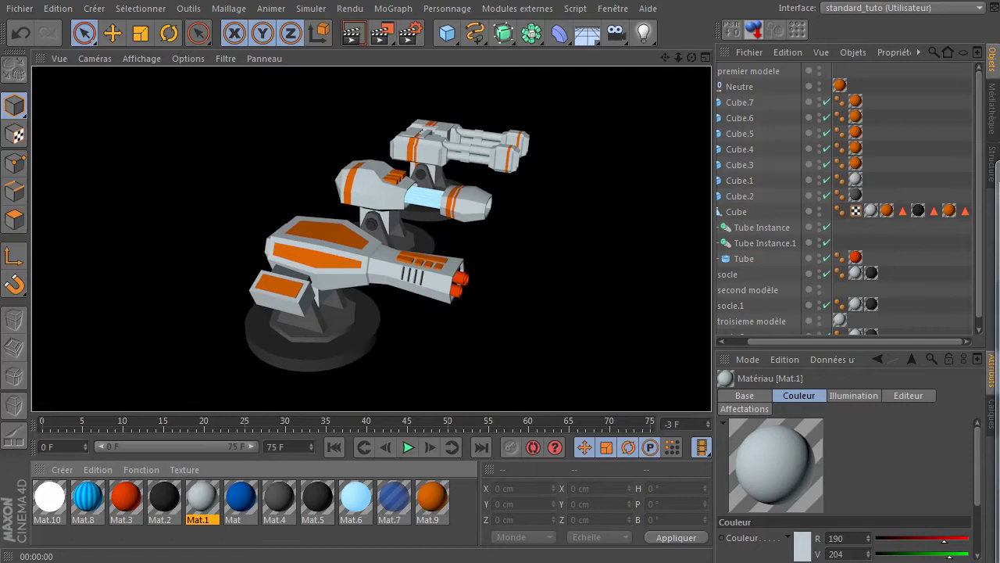
{"action": "double_click", "coordinate": [775, 465]}
{"action": "left_click_drag", "start_coordinate": [737, 125], "coordinate": [633, 101]}
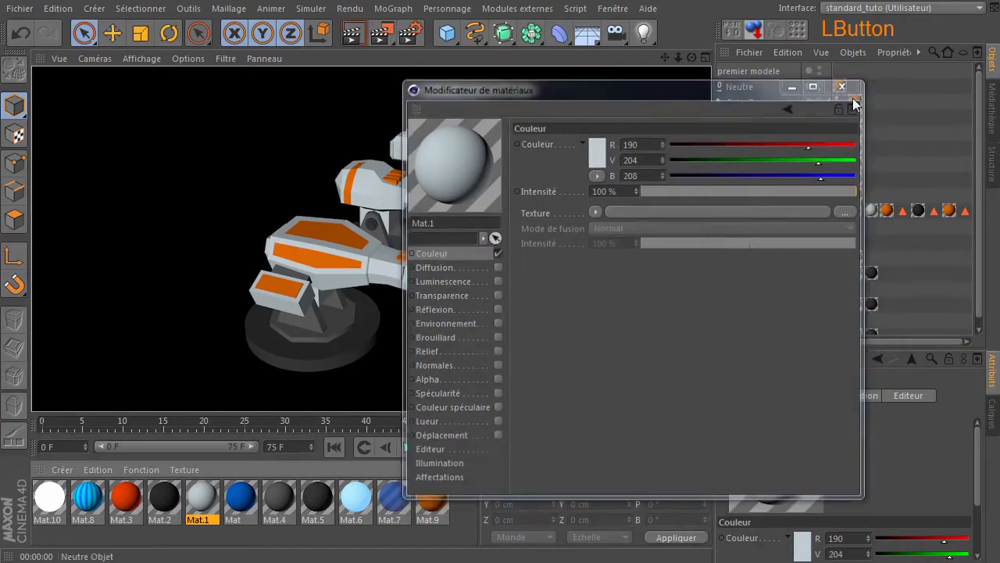
{"action": "left_click", "coordinate": [854, 104]}
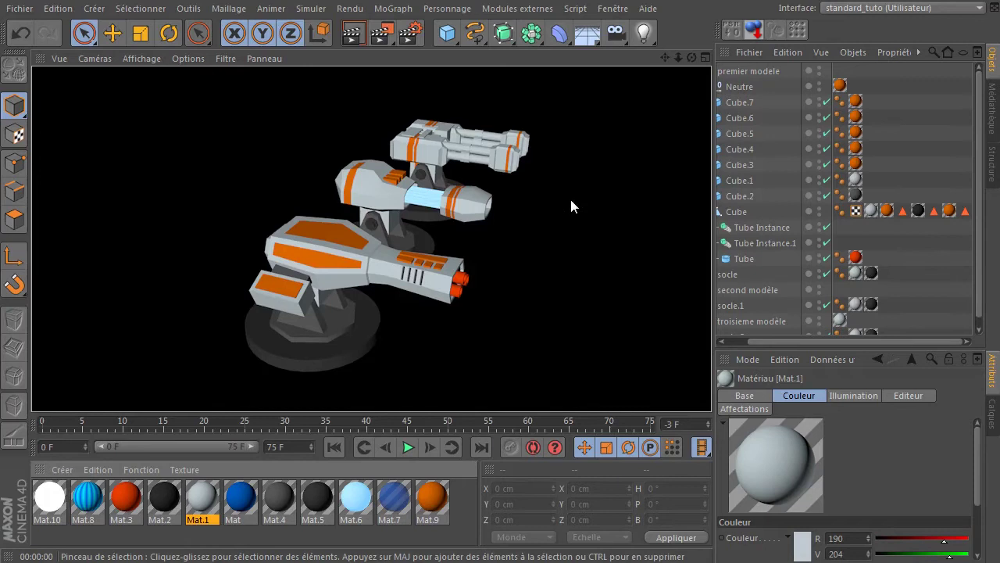
- Add a Ciel (sky) object to the scene and collapse the premier modele hierarchy
{"action": "left_click_drag", "start_coordinate": [587, 33], "coordinate": [630, 70]}
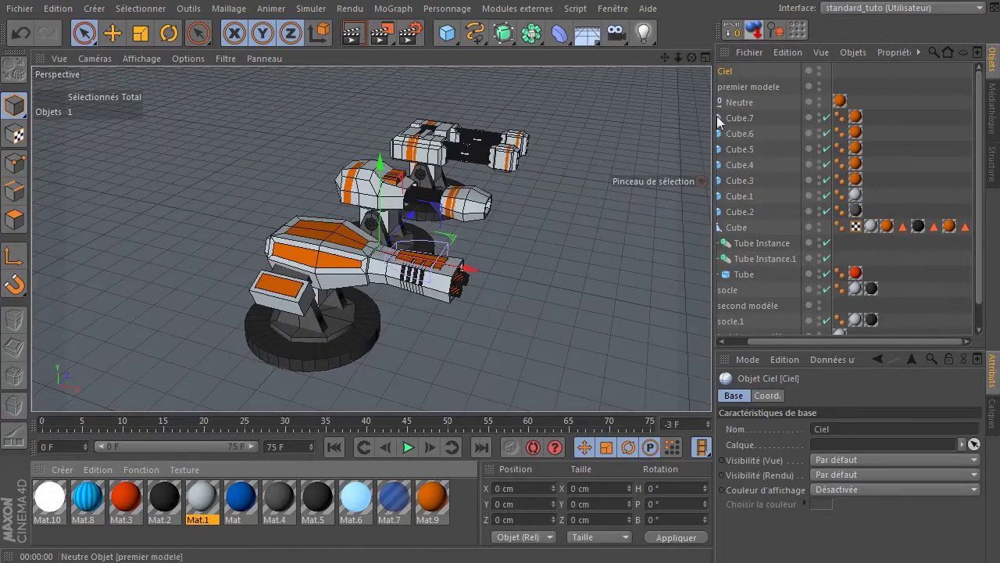
{"action": "left_click_drag", "start_coordinate": [774, 342], "coordinate": [751, 341]}
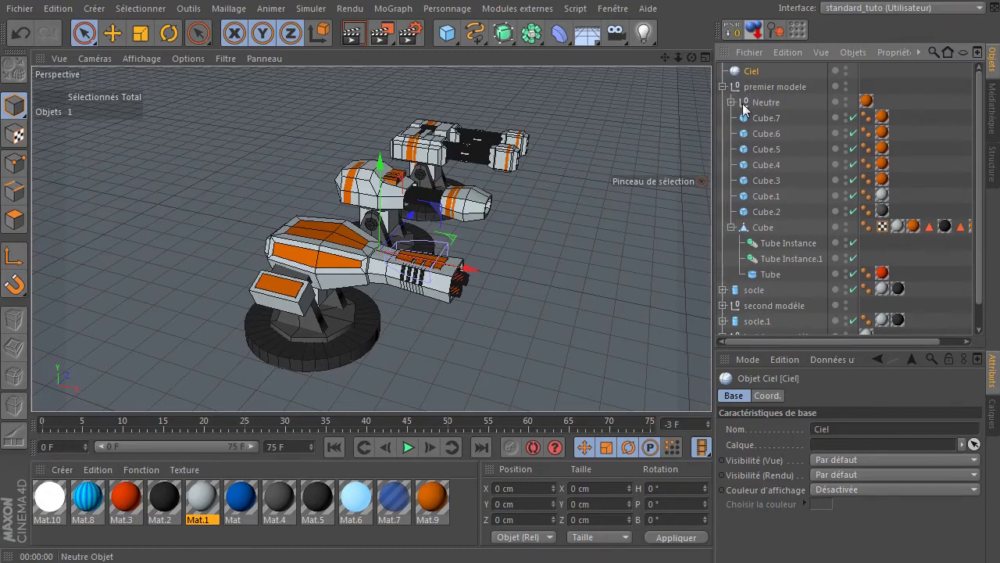
{"action": "left_click", "coordinate": [723, 86]}
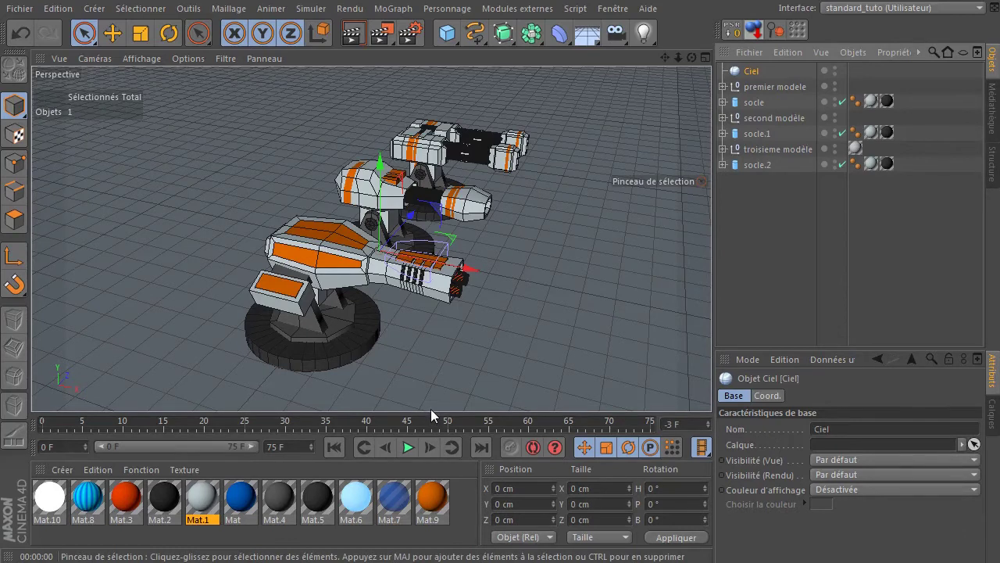
- Load the HDRI 013 material into the scene from the Prime HDRI presets in the content browser
{"action": "left_click", "coordinate": [604, 9]}
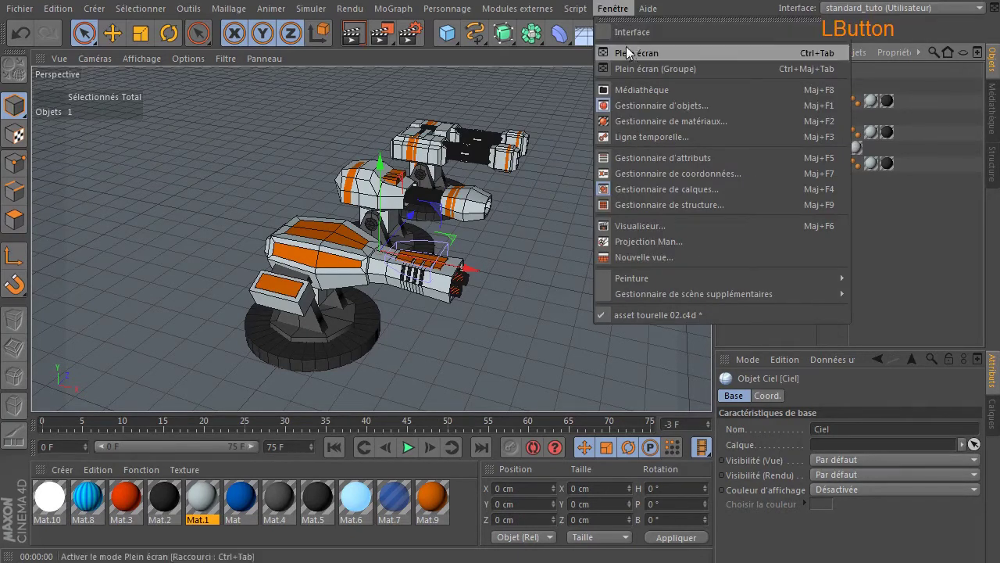
{"action": "left_click", "coordinate": [625, 90]}
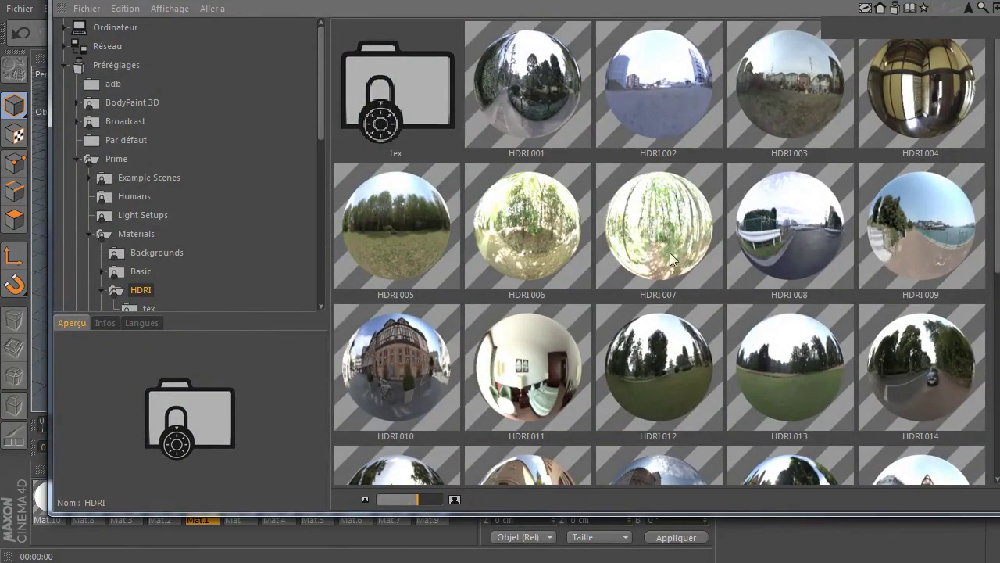
{"action": "scroll", "coordinate": [664, 253], "scroll_direction": "down", "scroll_amount": 4}
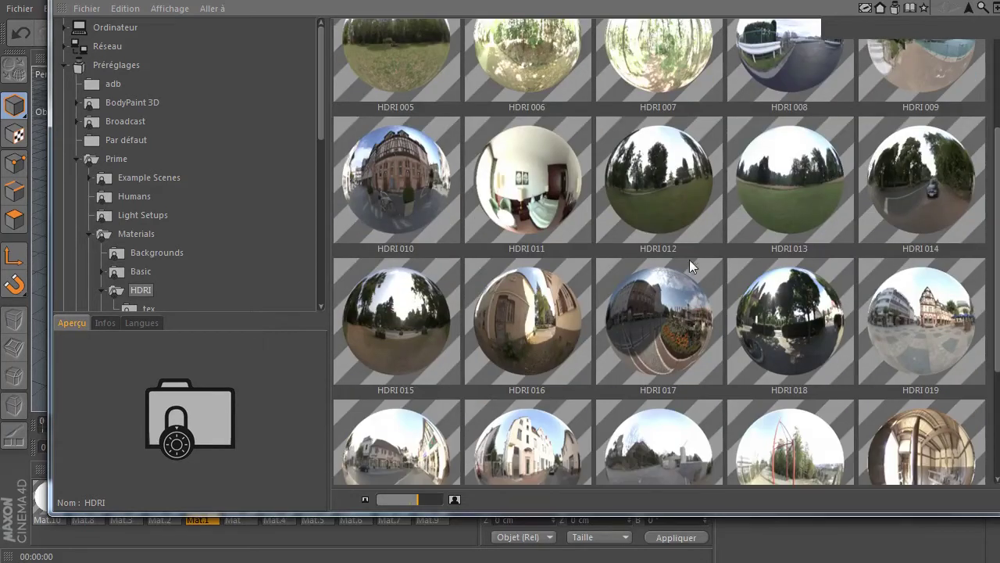
{"action": "scroll", "coordinate": [785, 334], "scroll_direction": "down", "scroll_amount": 4}
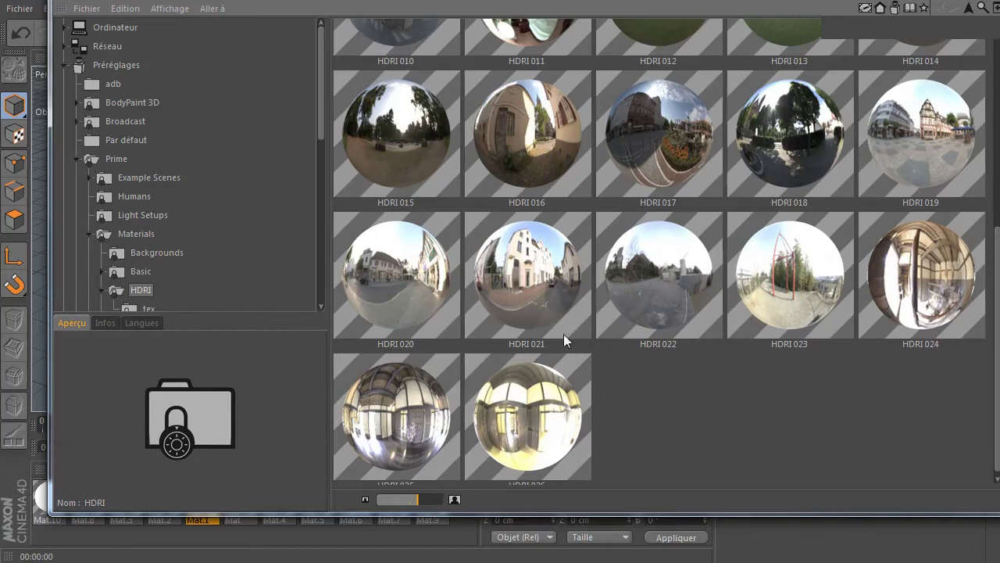
{"action": "left_click", "coordinate": [903, 137]}
{"action": "left_click", "coordinate": [653, 272]}
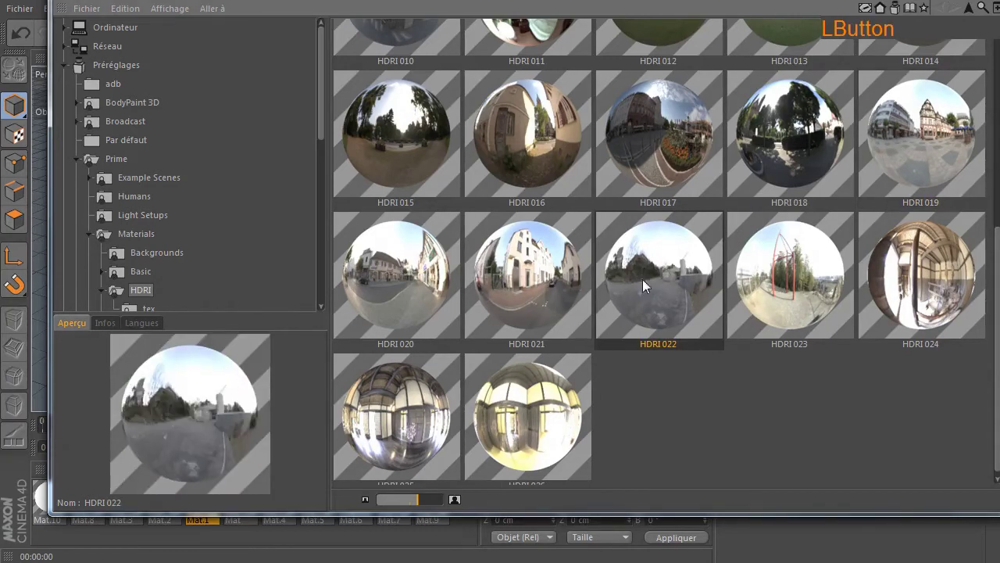
{"action": "scroll", "coordinate": [645, 279], "scroll_direction": "up", "scroll_amount": 4}
{"action": "scroll", "coordinate": [650, 280], "scroll_direction": "up", "scroll_amount": 2}
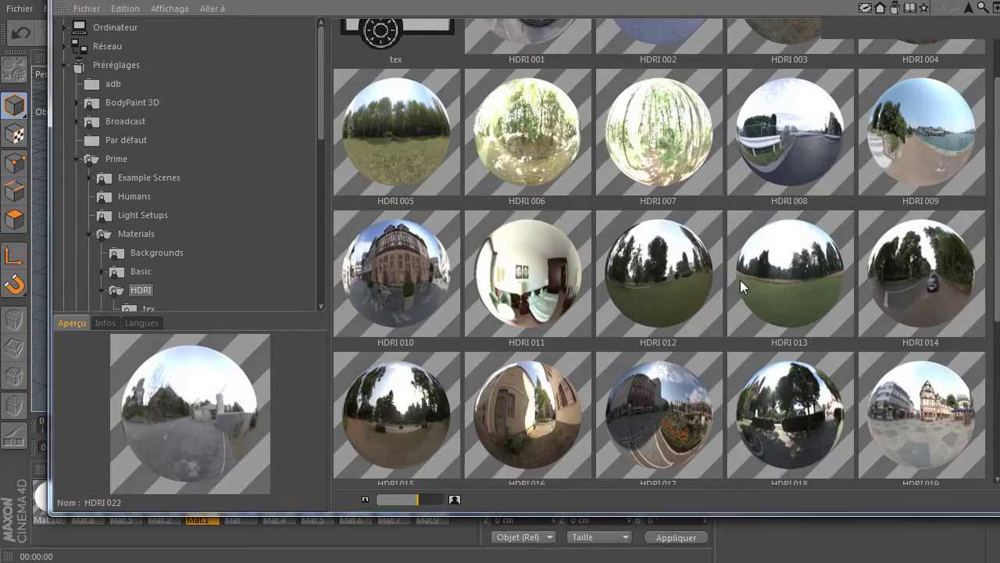
{"action": "left_click", "coordinate": [795, 268]}
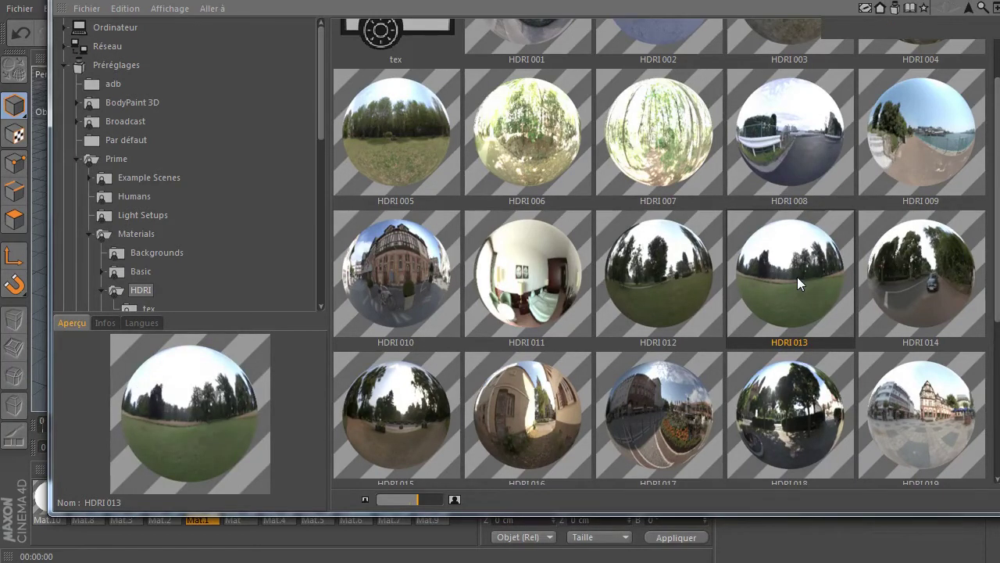
{"action": "double_click", "coordinate": [797, 276]}
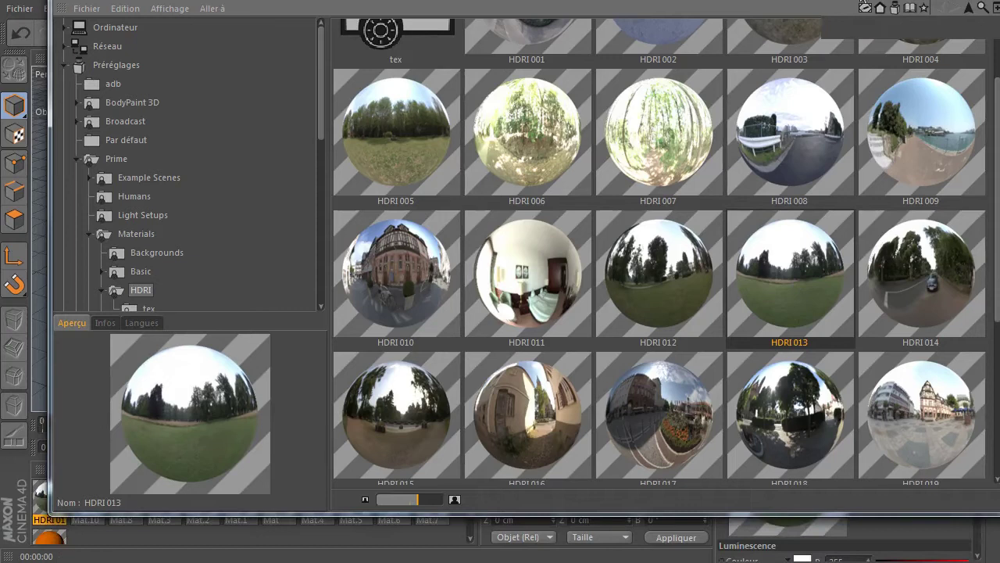
{"action": "left_click", "coordinate": [999, 8]}
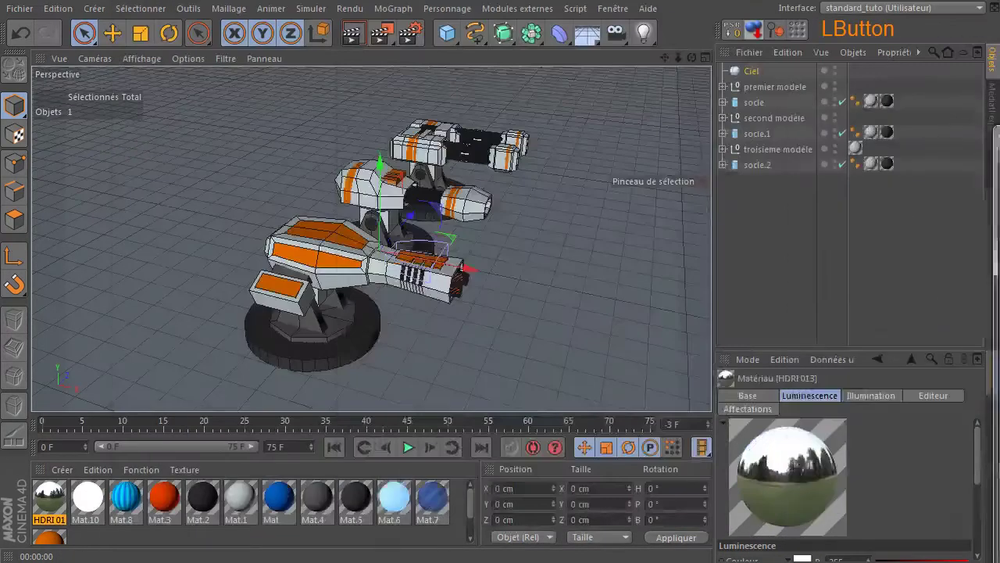
{"action": "left_click", "coordinate": [702, 180]}
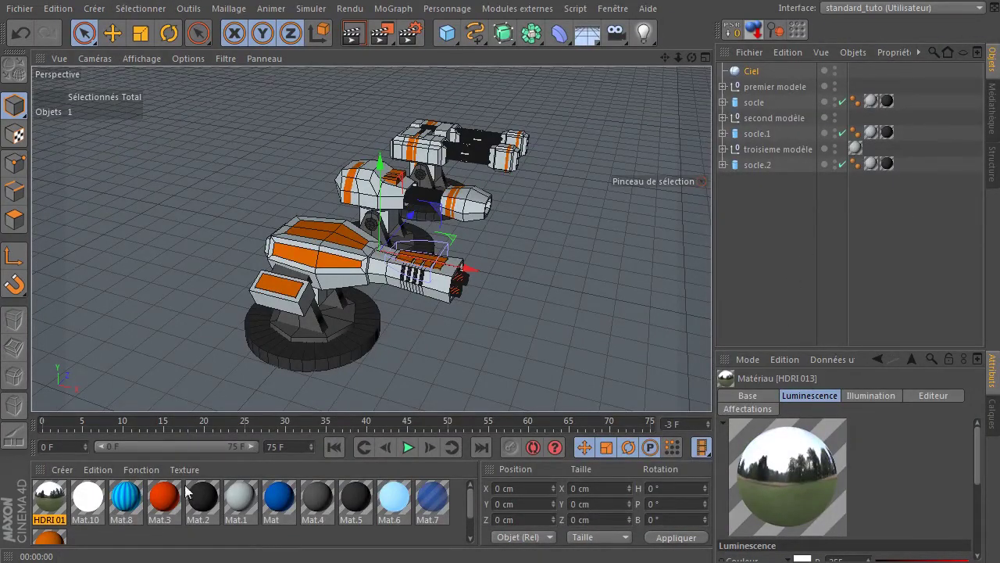
- Apply the HDRI 013 material to the Ciel object and inspect the material's Luminescence settings
{"action": "left_click_drag", "start_coordinate": [43, 504], "coordinate": [758, 71]}
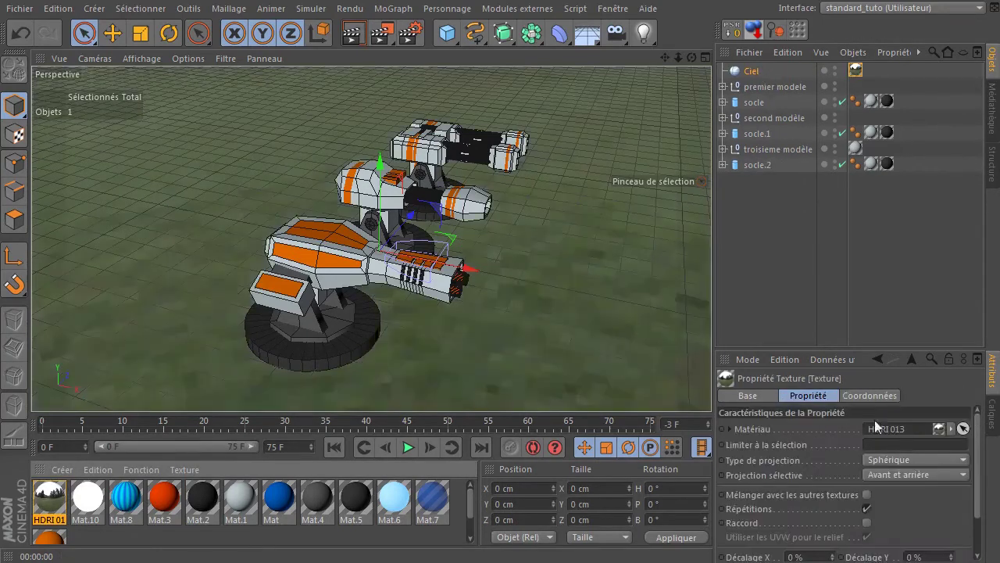
{"action": "double_click", "coordinate": [48, 504]}
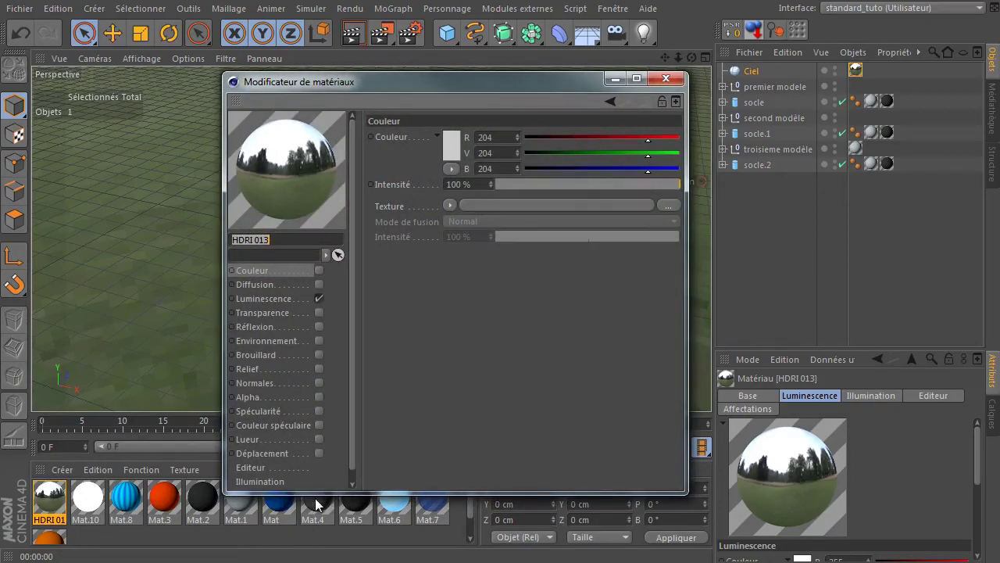
{"action": "left_click_drag", "start_coordinate": [316, 495], "coordinate": [317, 549]}
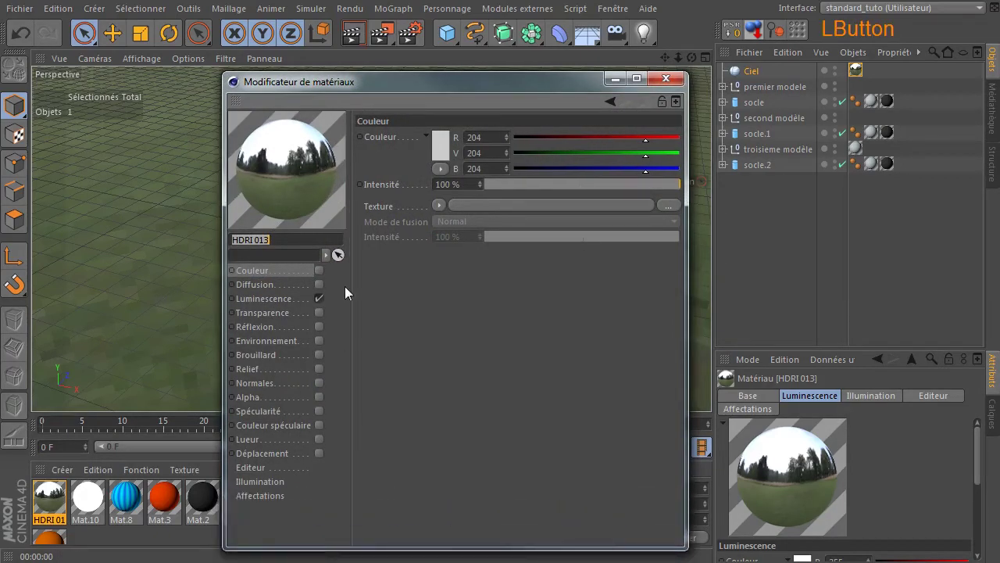
{"action": "left_click", "coordinate": [274, 300]}
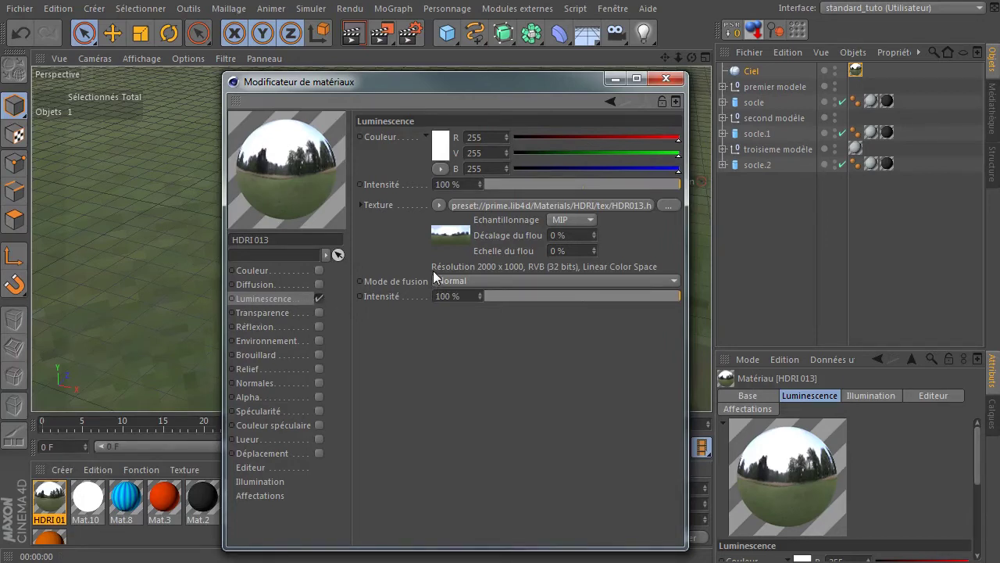
{"action": "left_click", "coordinate": [665, 84]}
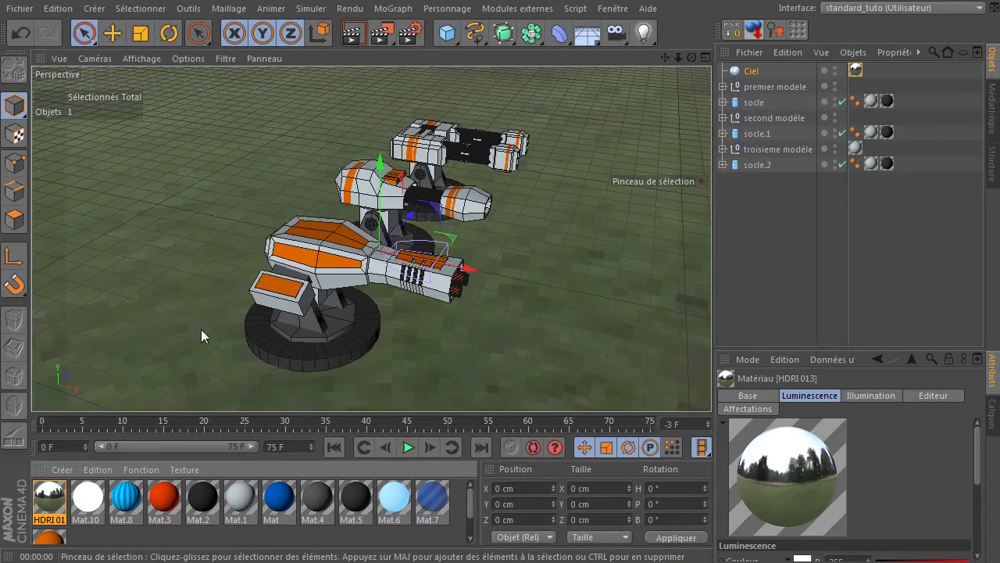
- Add a Rendu property to the Ciel object and disable its camera visibility
{"action": "left_click_drag", "start_coordinate": [691, 57], "coordinate": [661, 118]}
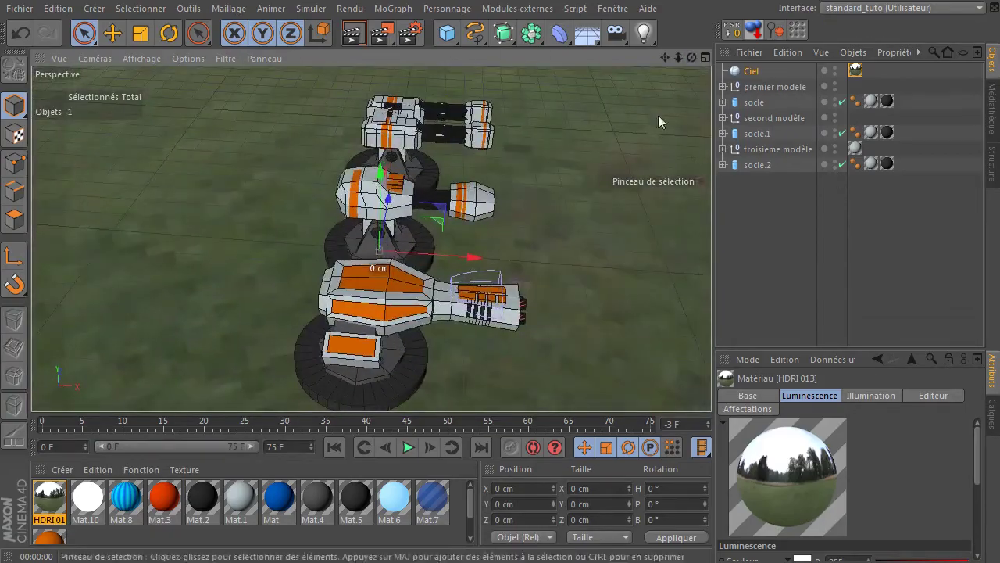
{"action": "right_click", "coordinate": [732, 73]}
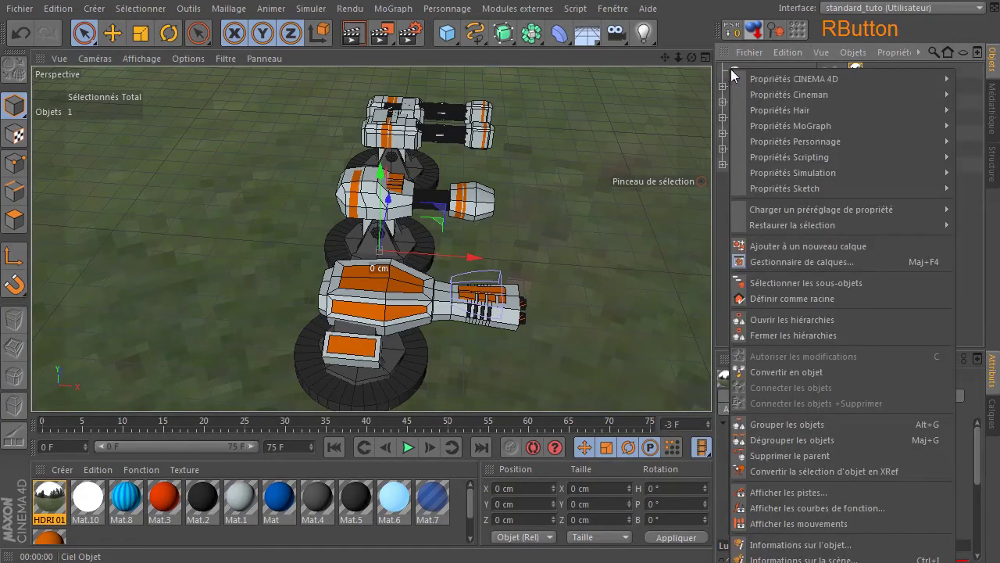
{"action": "mouse_move", "coordinate": [773, 79]}
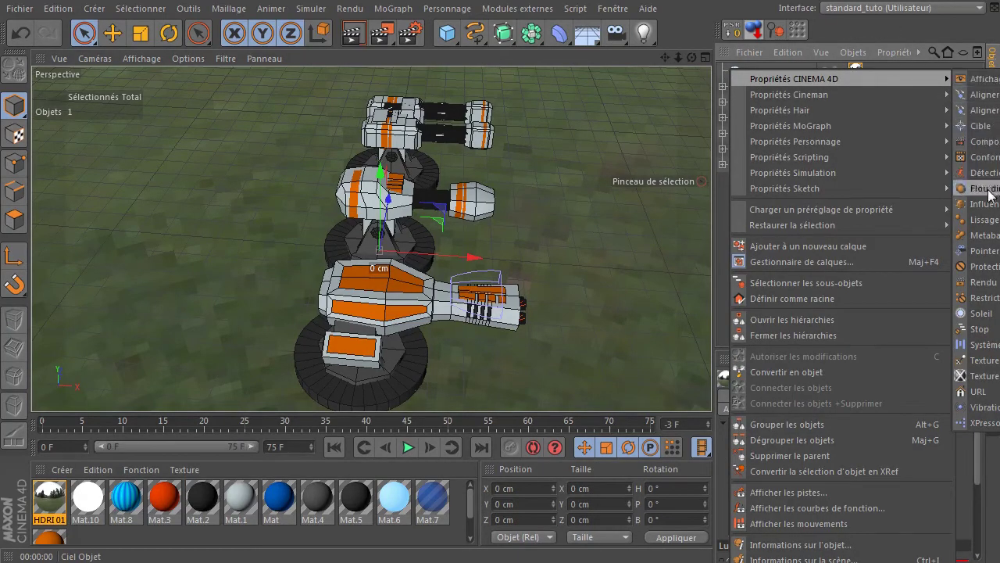
{"action": "left_click", "coordinate": [982, 285]}
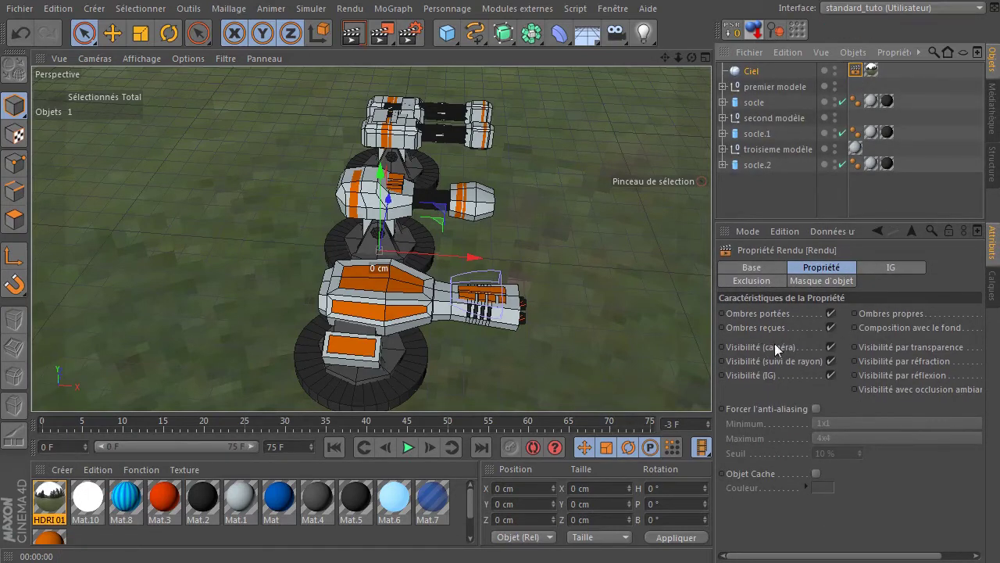
{"action": "left_click", "coordinate": [830, 346]}
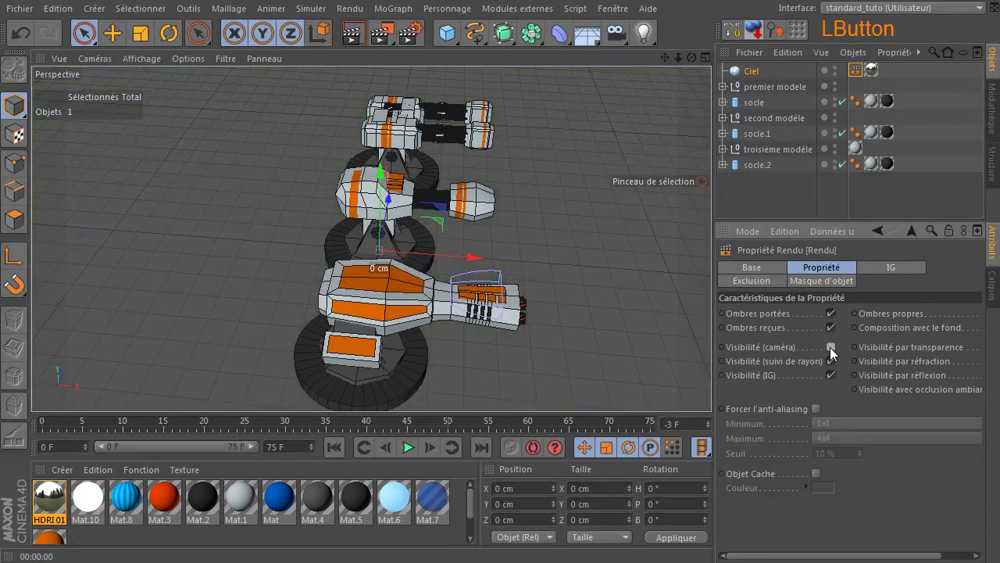
{"action": "left_click_drag", "start_coordinate": [691, 58], "coordinate": [532, 234]}
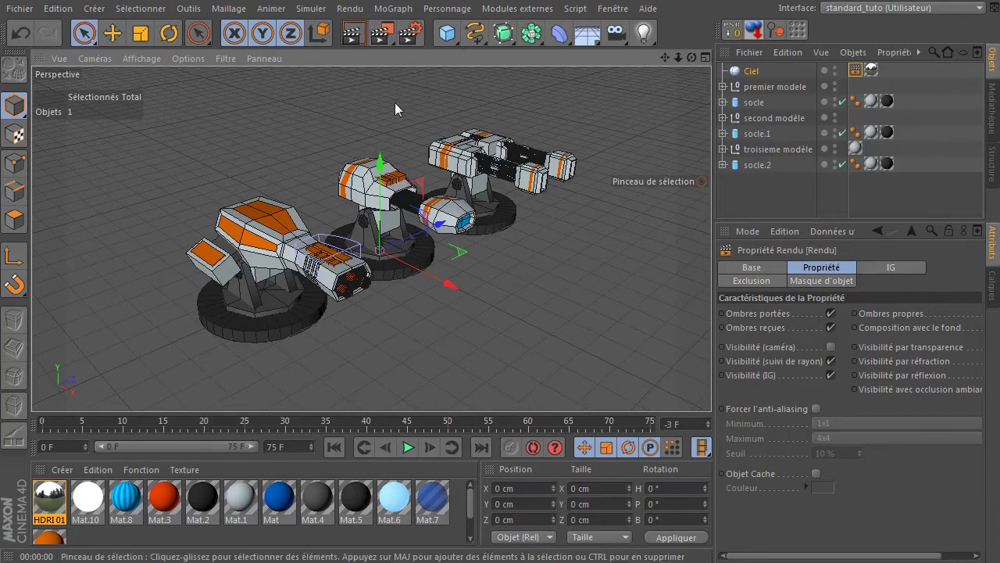
- Review the Illumination globale settings, including the Cache d'irradiance and Général options, in the render settings
{"action": "left_click", "coordinate": [414, 34]}
{"action": "left_click", "coordinate": [98, 123]}
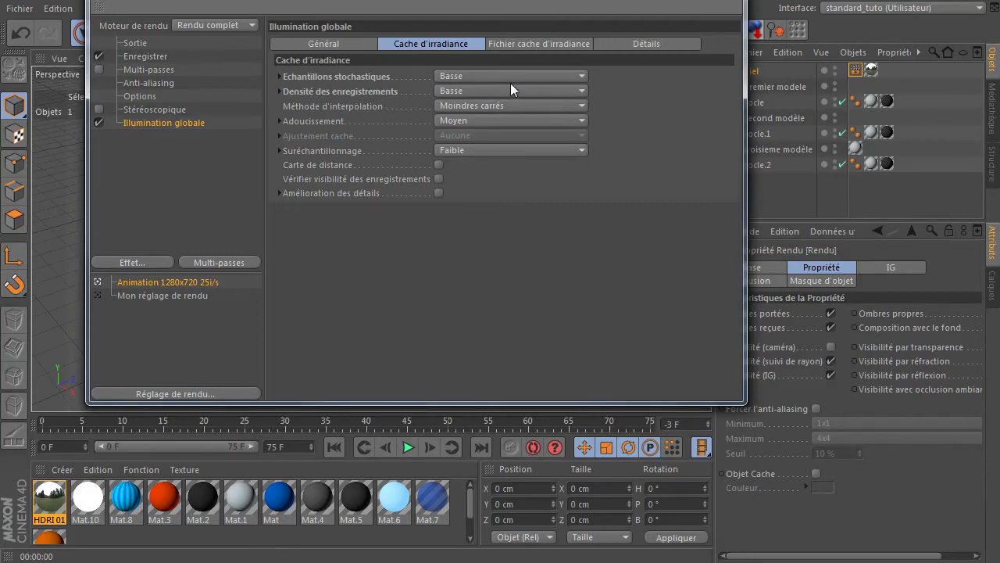
{"action": "left_click", "coordinate": [339, 45]}
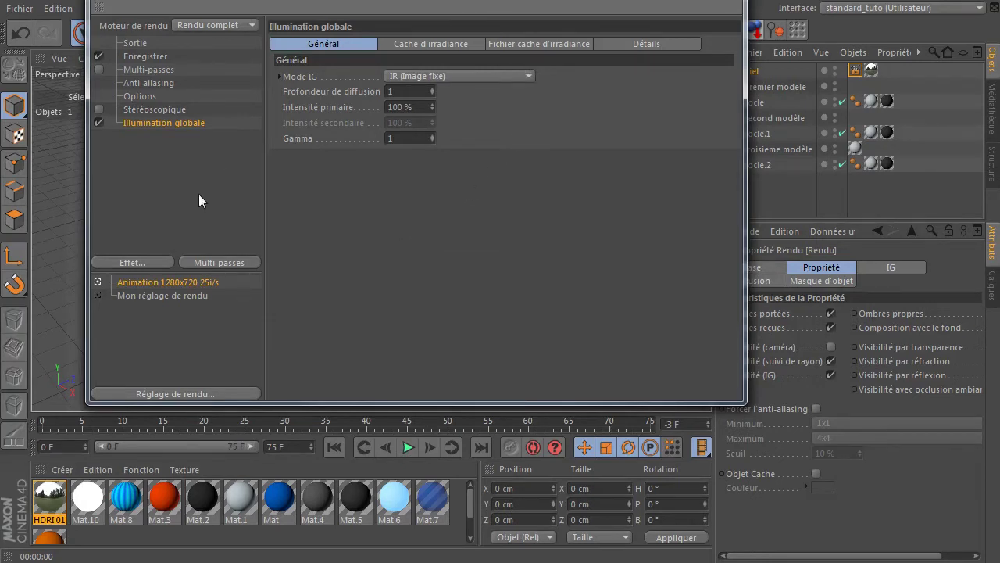
{"action": "left_click_drag", "start_coordinate": [398, 1], "coordinate": [538, 120]}
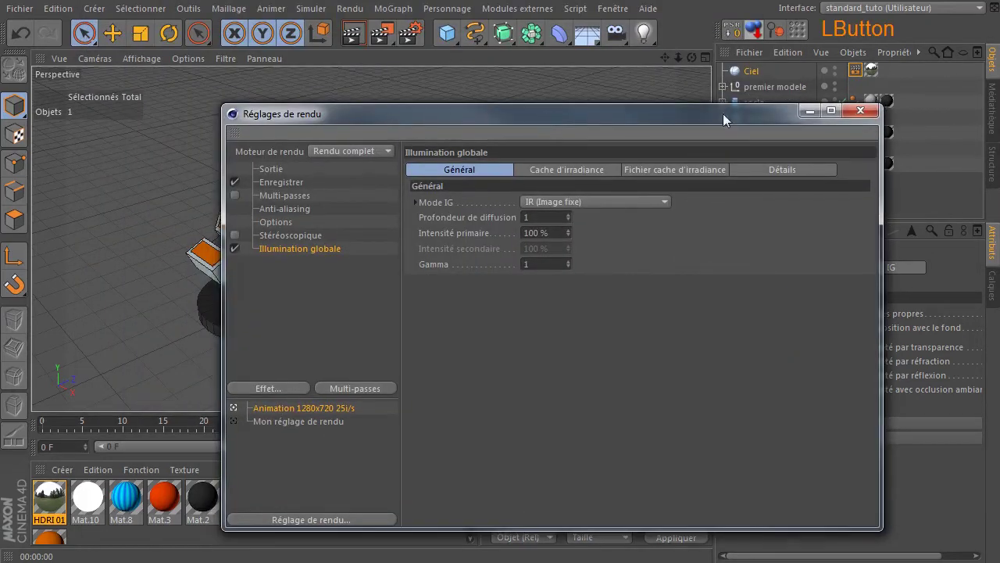
{"action": "left_click", "coordinate": [861, 111]}
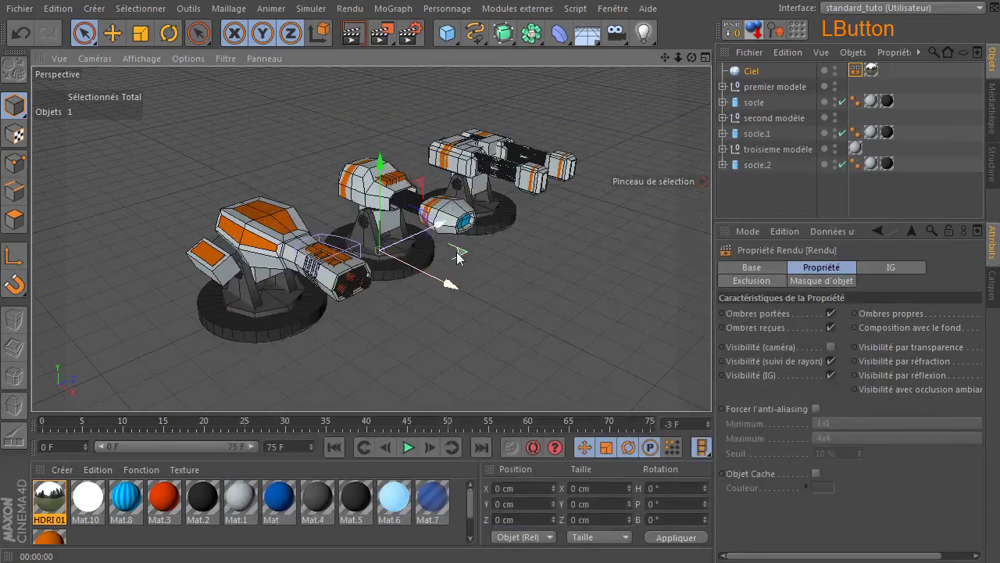
- Render the perspective view of the three turrets from two different angles to check the lighting
{"action": "left_click", "coordinate": [352, 35]}
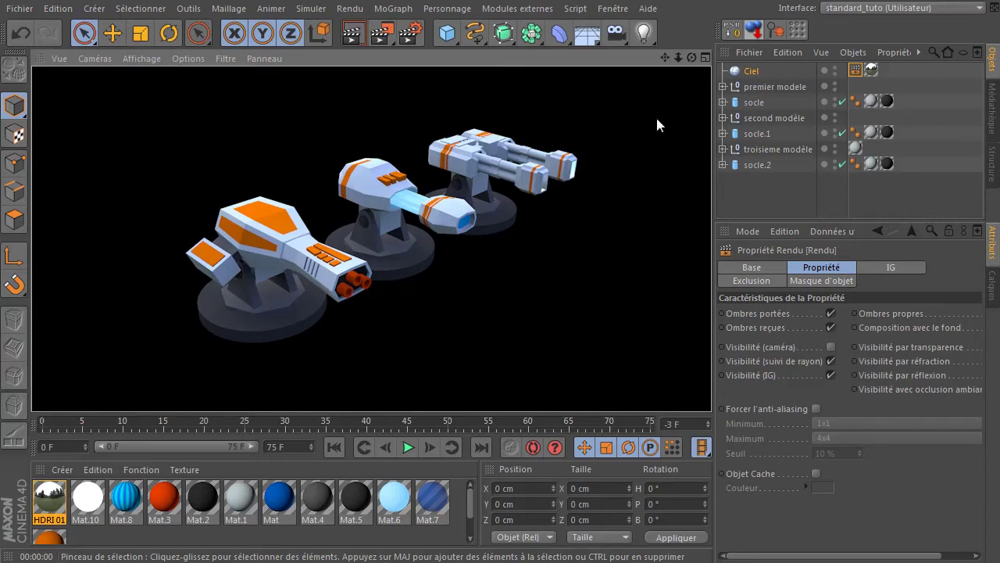
{"action": "left_click_drag", "start_coordinate": [693, 57], "coordinate": [384, 50]}
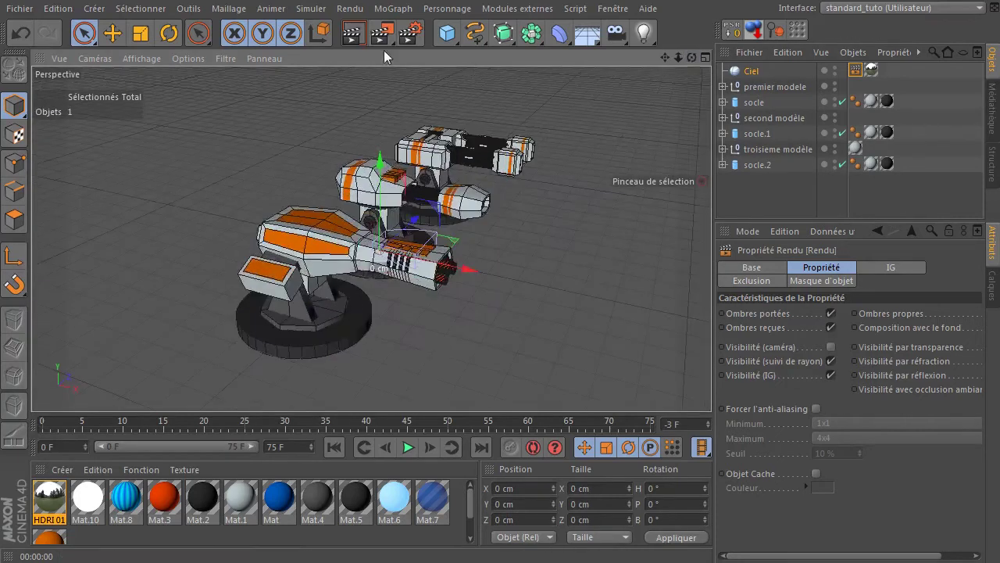
{"action": "left_click", "coordinate": [352, 33]}
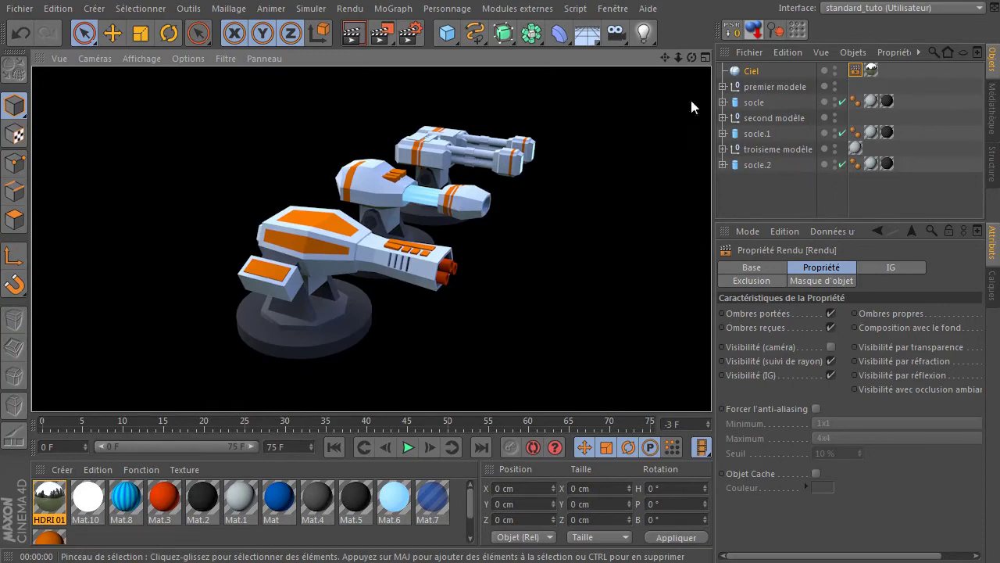
{"action": "left_click_drag", "start_coordinate": [693, 56], "coordinate": [442, 237]}
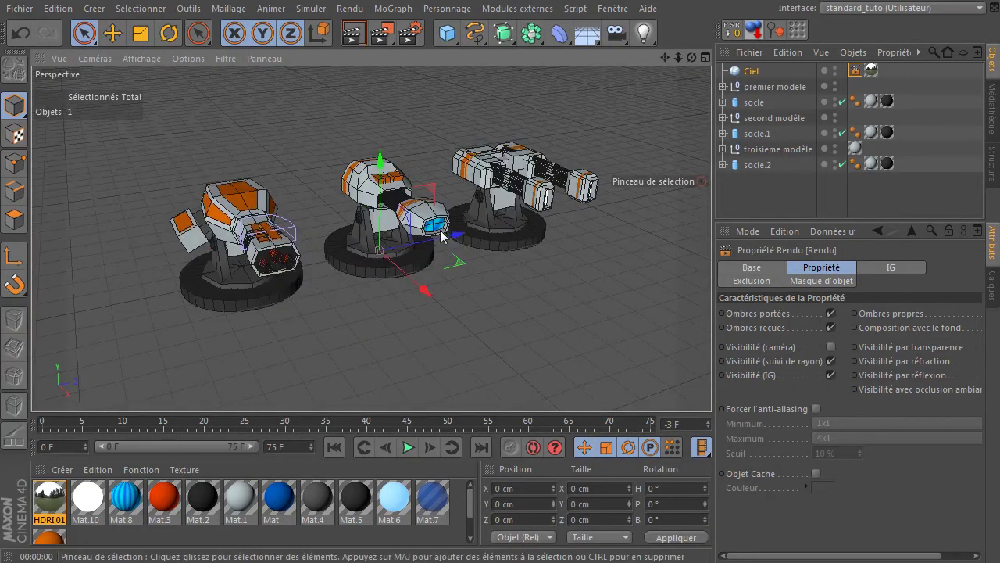
- Enable Luminescence on the Mat.8 material and disable its Couleur channel
{"action": "double_click", "coordinate": [125, 498]}
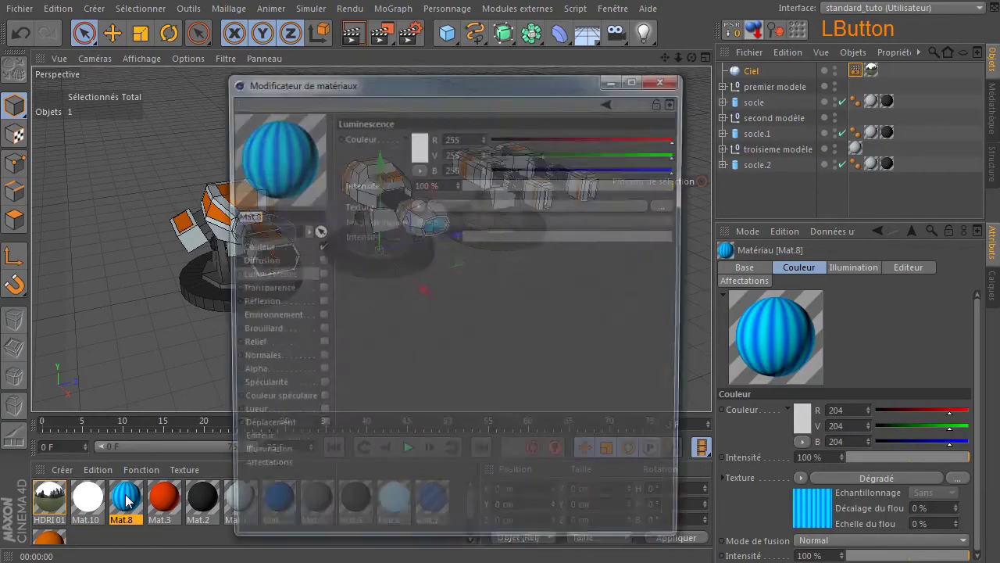
{"action": "left_click", "coordinate": [318, 275]}
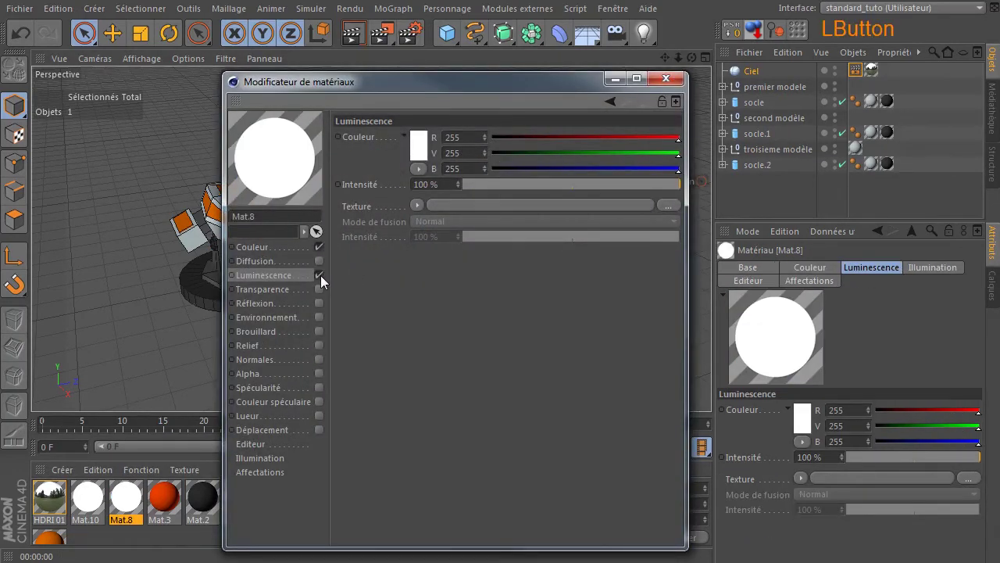
{"action": "left_click", "coordinate": [285, 247]}
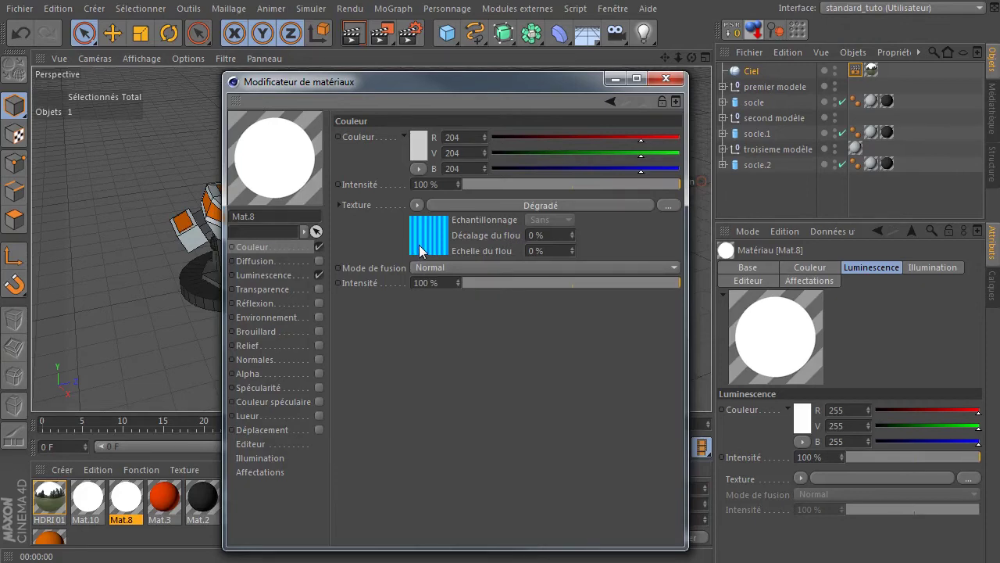
{"action": "left_click", "coordinate": [279, 275]}
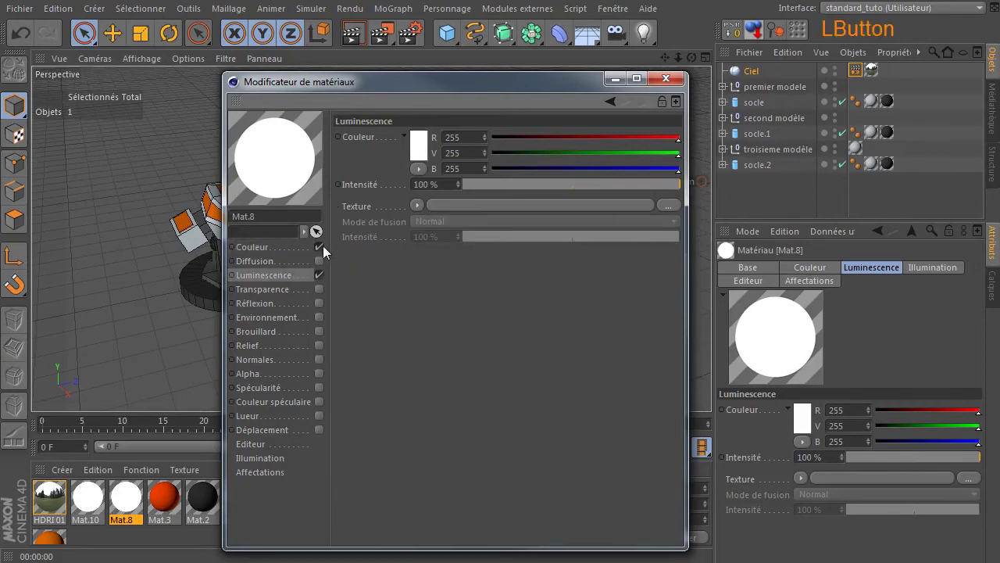
{"action": "left_click", "coordinate": [319, 248]}
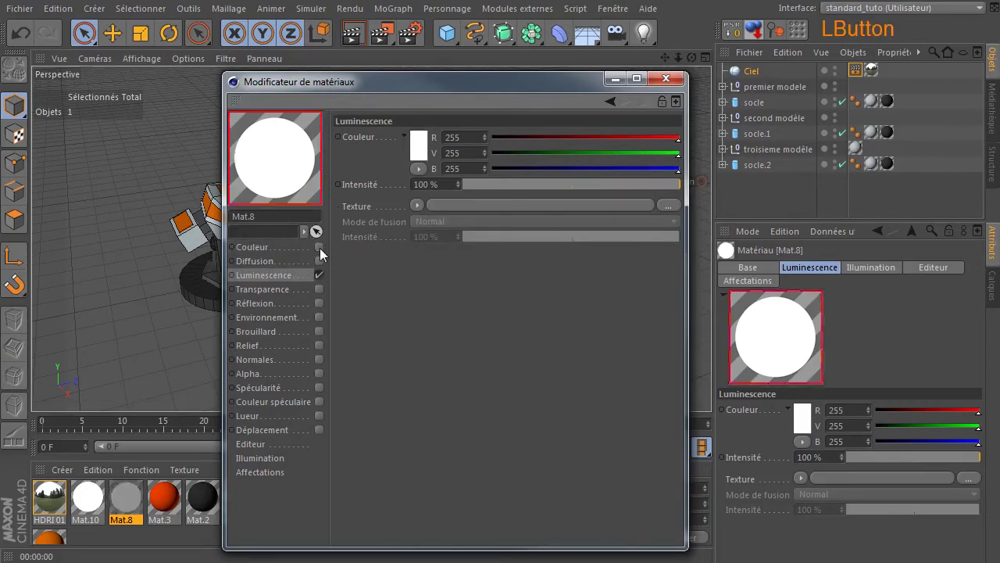
- Set Mat.8's Luminescence colour to light blue (R 159, V 231, B 255) and render the view
{"action": "left_click", "coordinate": [419, 150]}
{"action": "left_click_drag", "start_coordinate": [454, 83], "coordinate": [458, 82]}
{"action": "left_click_drag", "start_coordinate": [361, 96], "coordinate": [361, 87]}
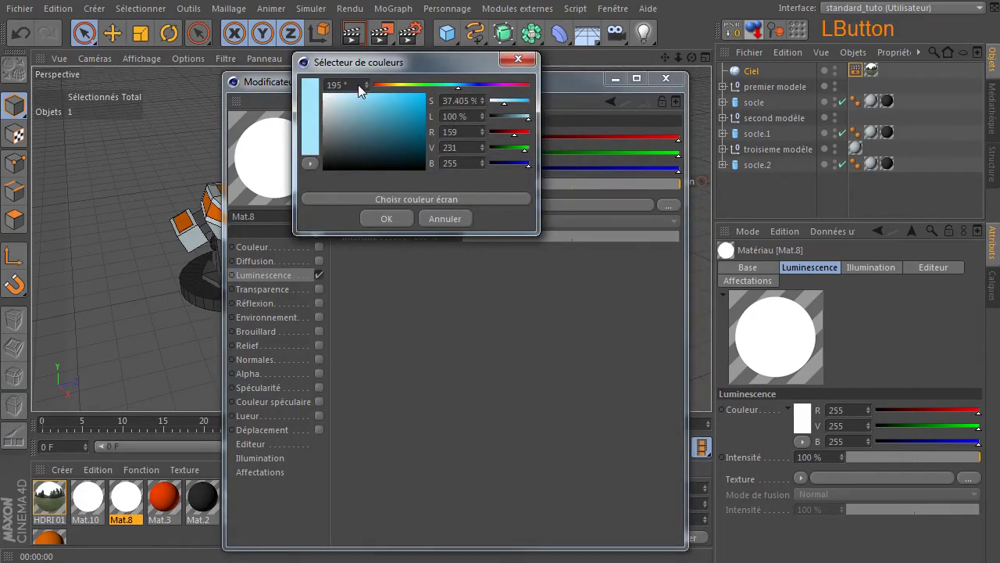
{"action": "left_click", "coordinate": [400, 219]}
{"action": "left_click", "coordinate": [665, 78]}
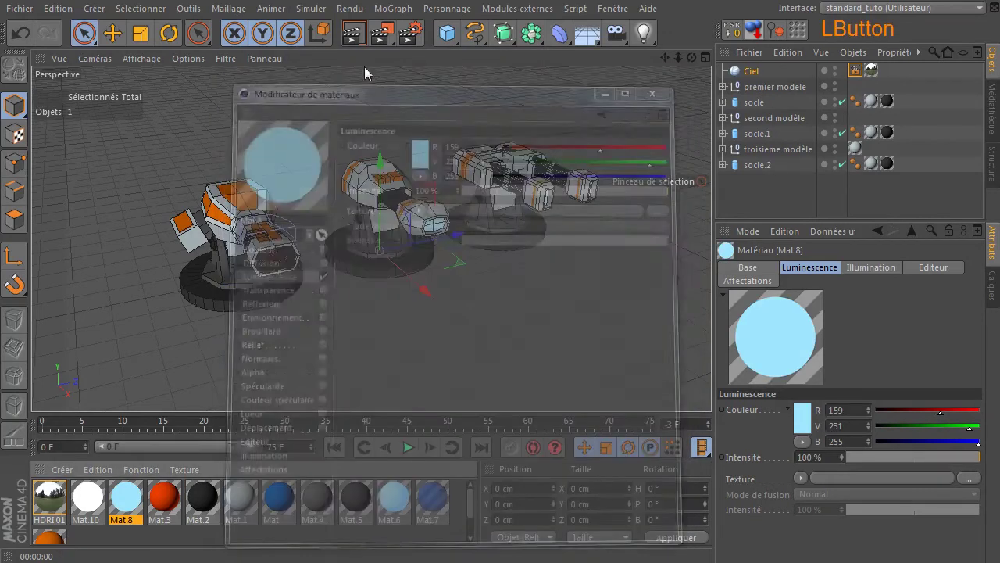
{"action": "left_click", "coordinate": [360, 35]}
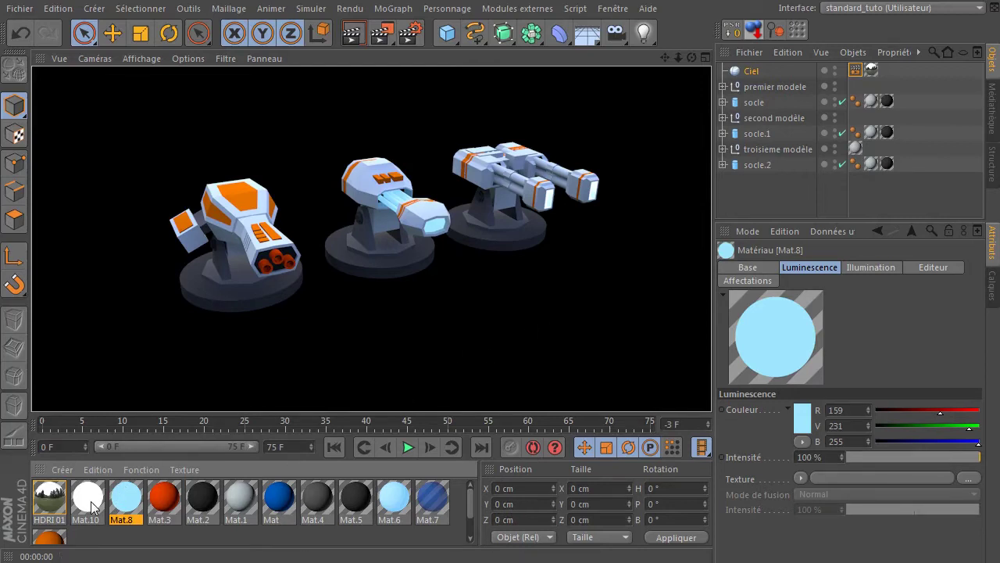
- Expand the second modèle hierarchy and select the Mat.8 texture property on the Sphère object
{"action": "left_click", "coordinate": [723, 118]}
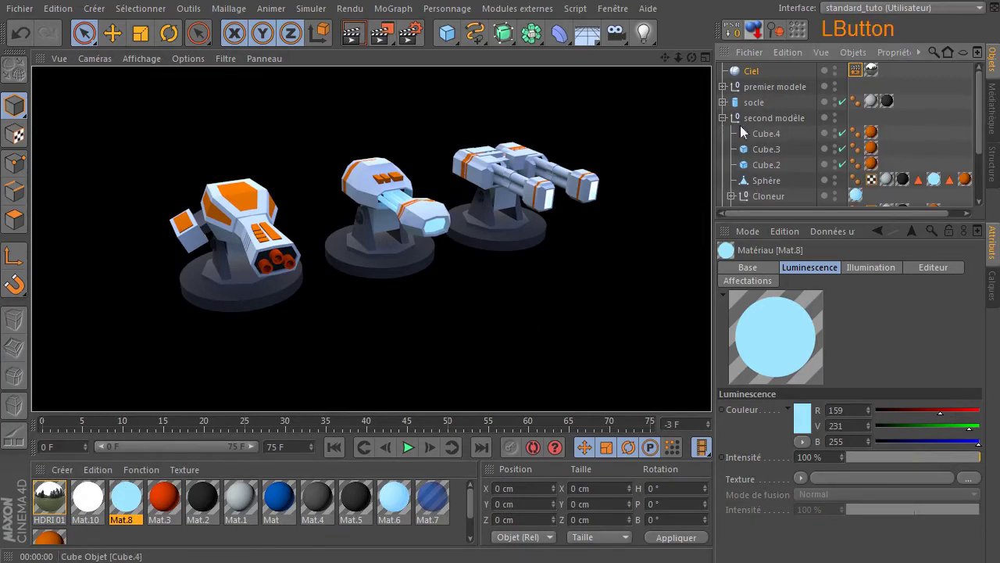
{"action": "left_click_drag", "start_coordinate": [840, 212], "coordinate": [911, 212]}
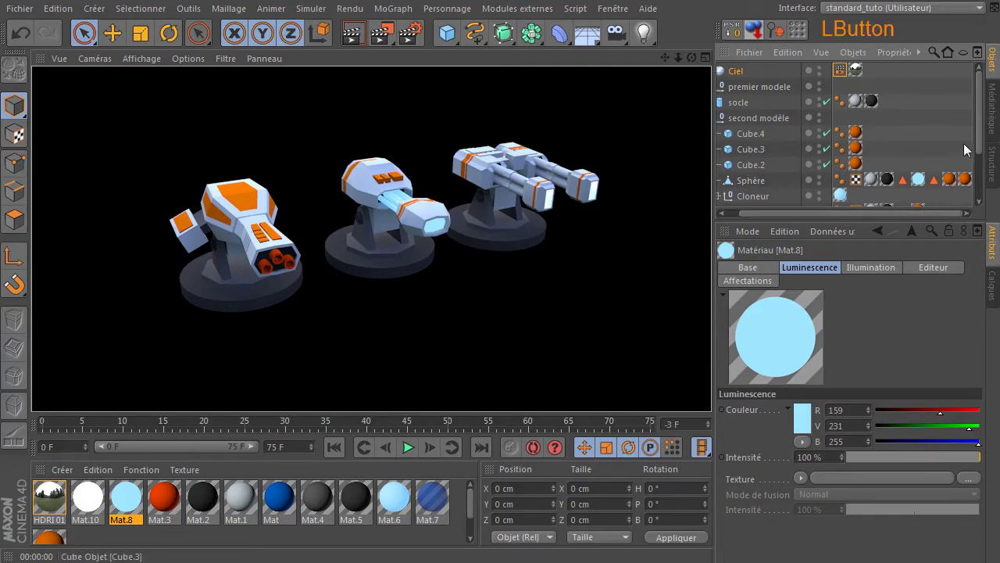
{"action": "left_click_drag", "start_coordinate": [979, 125], "coordinate": [930, 127]}
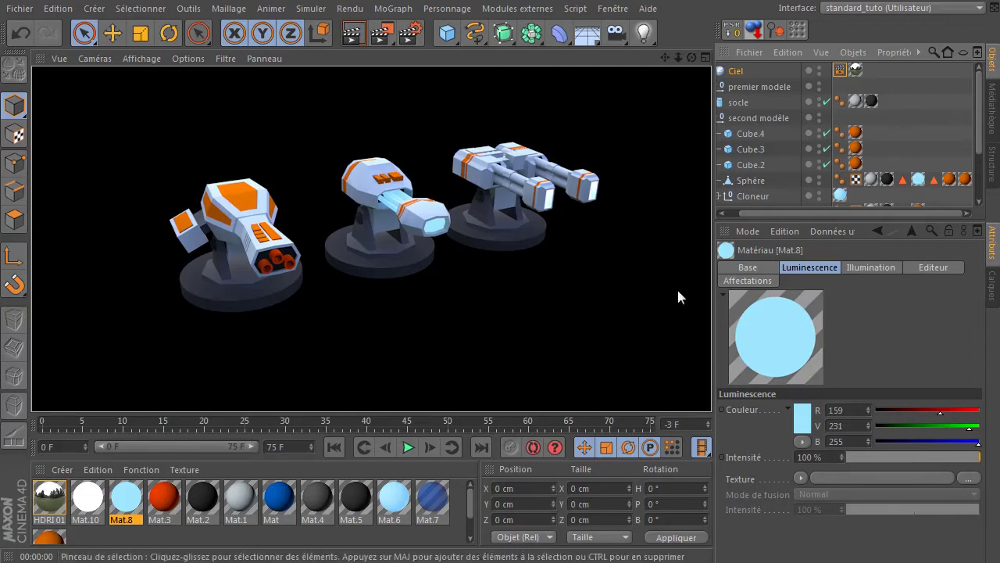
{"action": "left_click", "coordinate": [918, 180]}
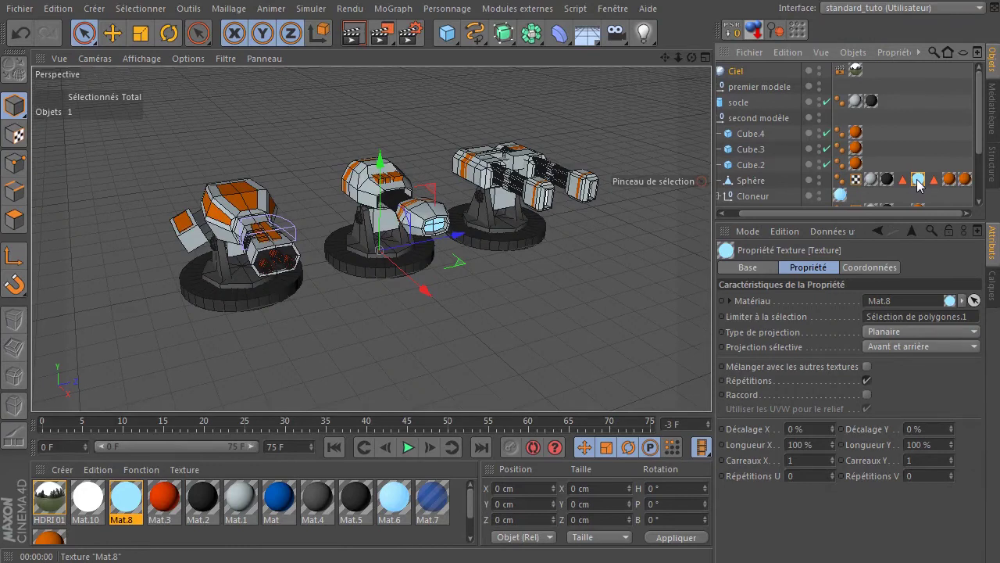
- Try Mat.6 in place of Mat.8 on the Sphère texture property, render the view, and undo the replacement
{"action": "left_click_drag", "start_coordinate": [400, 502], "coordinate": [919, 181]}
{"action": "left_click", "coordinate": [350, 35]}
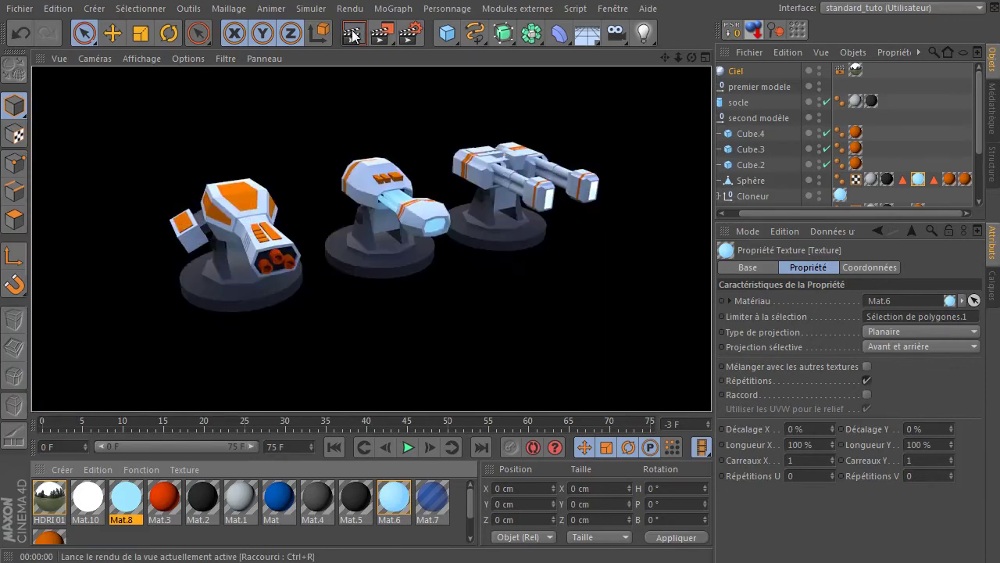
{"action": "left_click", "coordinate": [25, 29]}
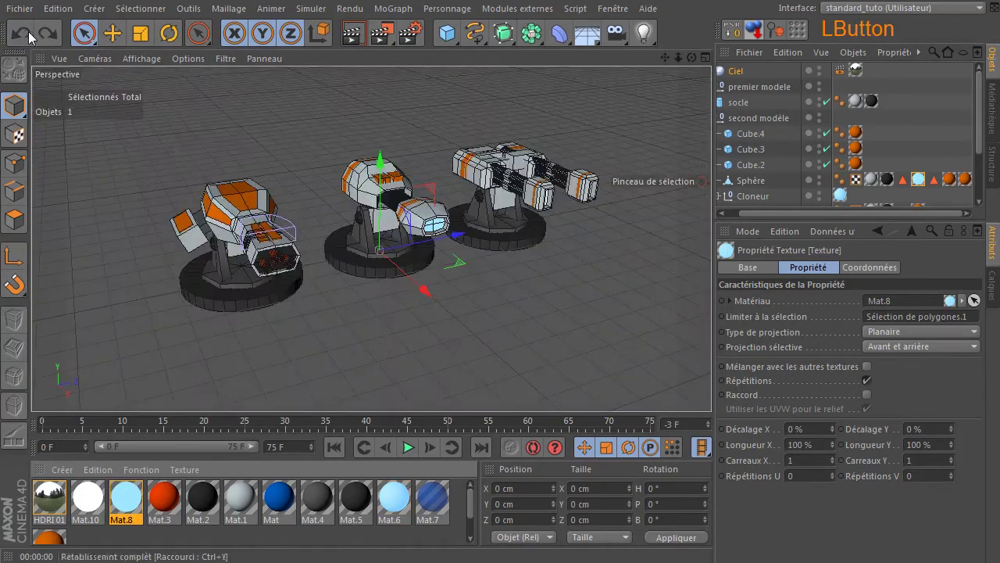
- Select the Sphère object and restore its Sélection de polygones.1 polygon selection at the cannon's muzzle
{"action": "left_click", "coordinate": [887, 214]}
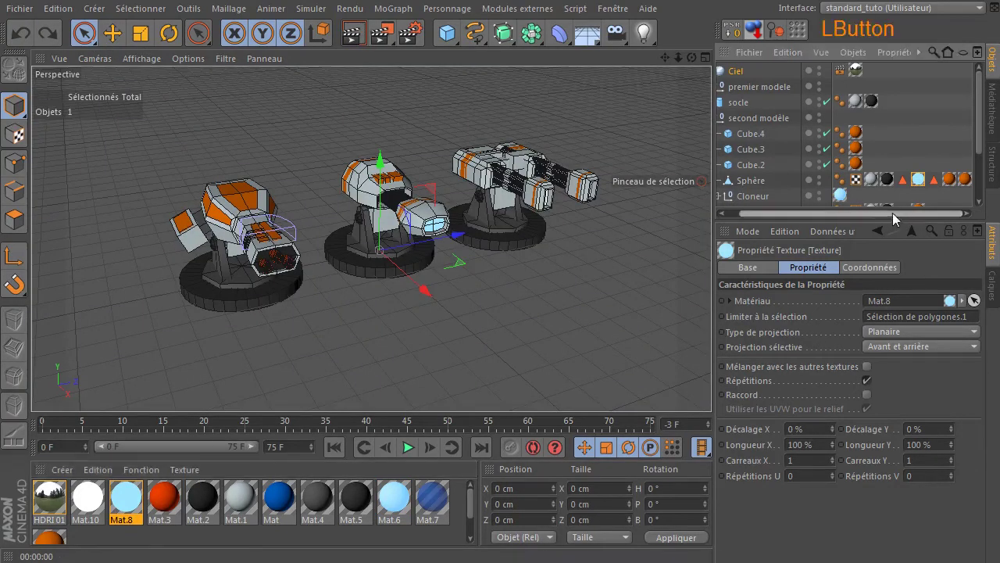
{"action": "left_click", "coordinate": [741, 183]}
{"action": "left_click_drag", "start_coordinate": [980, 151], "coordinate": [988, 174]}
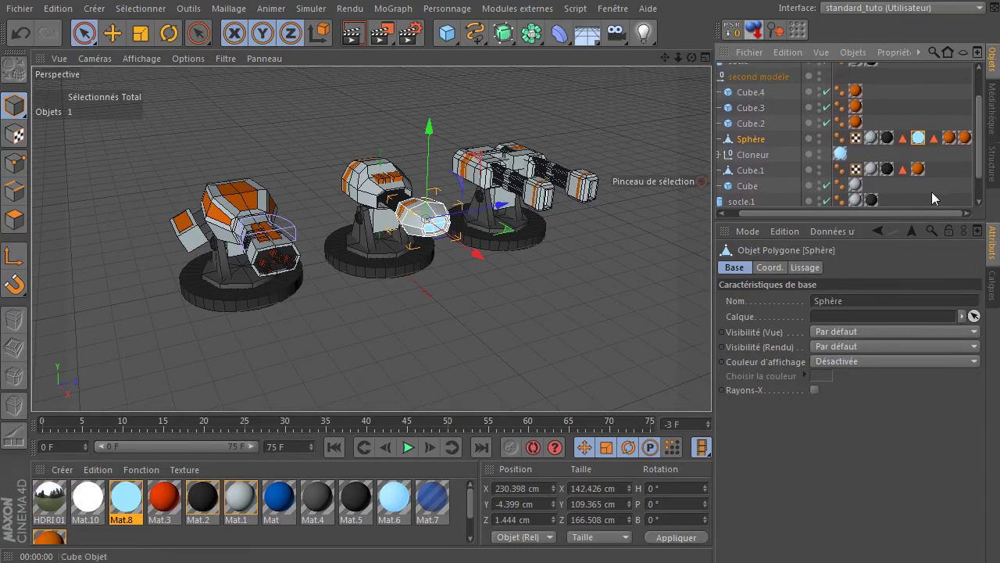
{"action": "scroll", "coordinate": [428, 205], "scroll_direction": "up", "scroll_amount": 10}
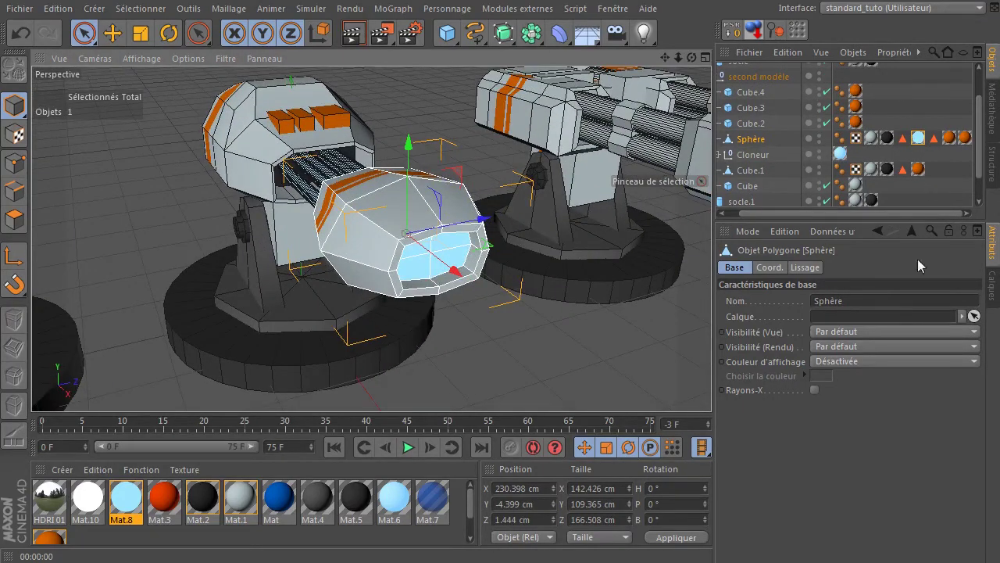
{"action": "left_click", "coordinate": [919, 139]}
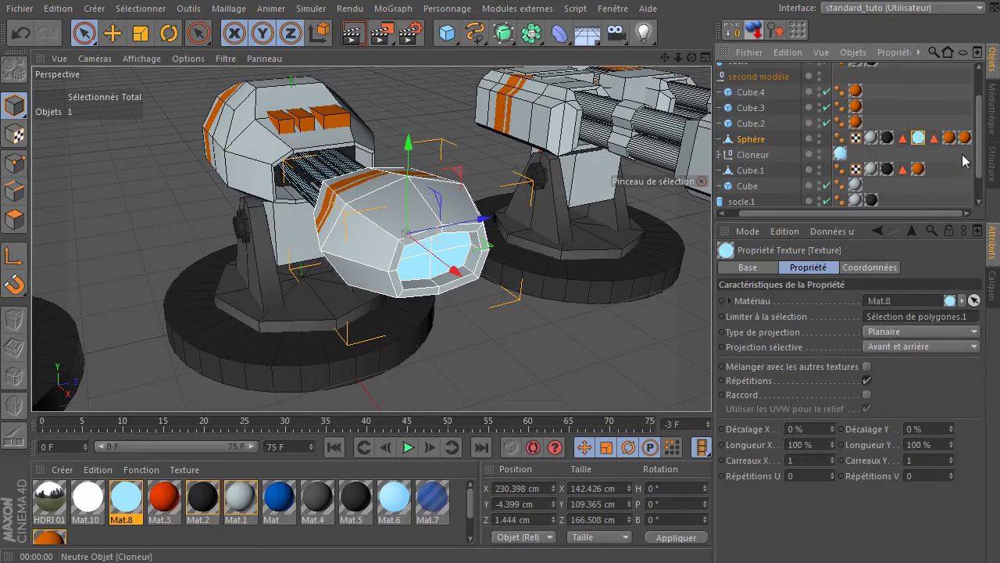
{"action": "left_click", "coordinate": [903, 139]}
{"action": "double_click", "coordinate": [933, 138]}
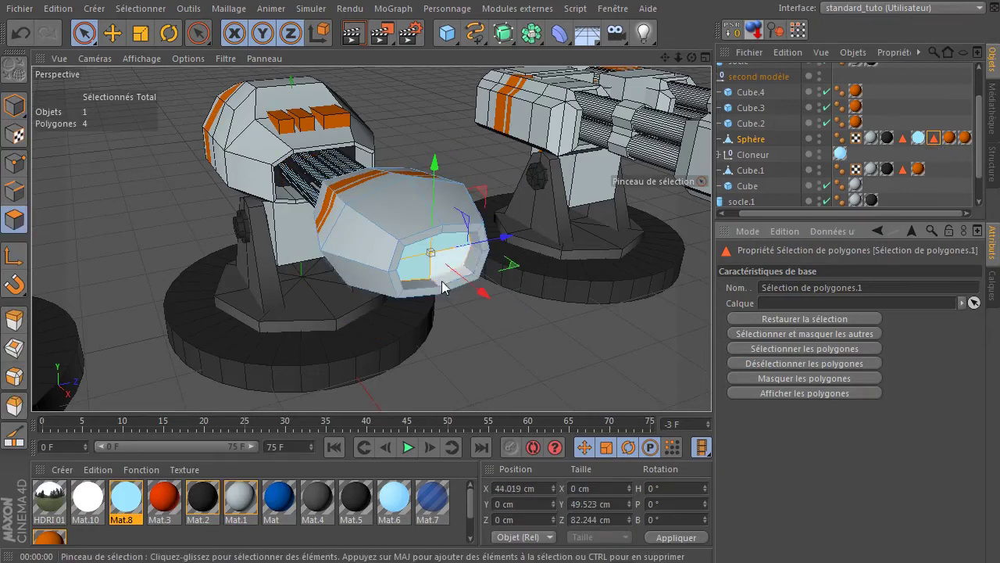
- Apply Mat.6 to the Sphère's muzzle polygons and inspect that material's Luminescence intensity
{"action": "left_click_drag", "start_coordinate": [396, 500], "coordinate": [922, 131]}
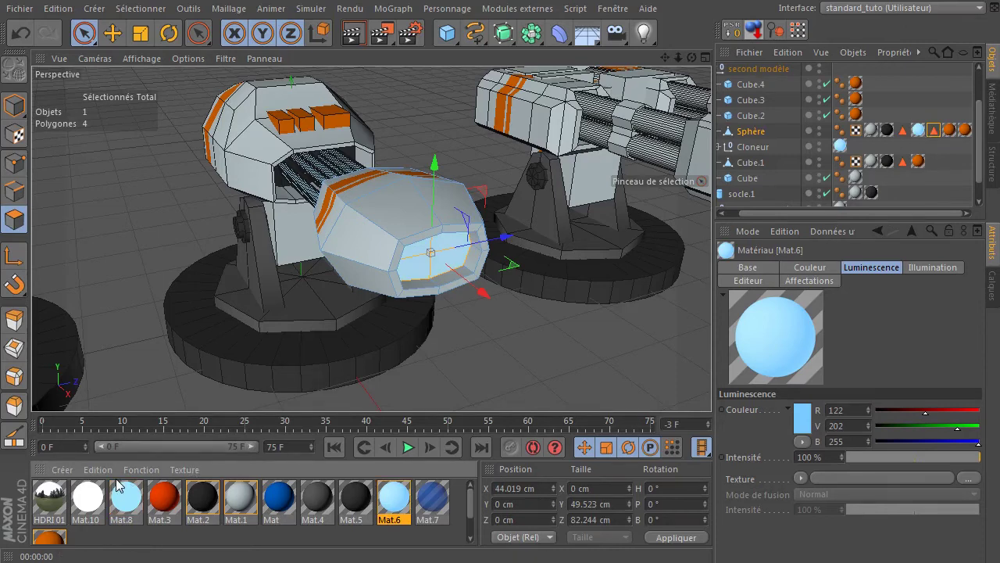
{"action": "scroll", "coordinate": [428, 401], "scroll_direction": "down", "scroll_amount": 4}
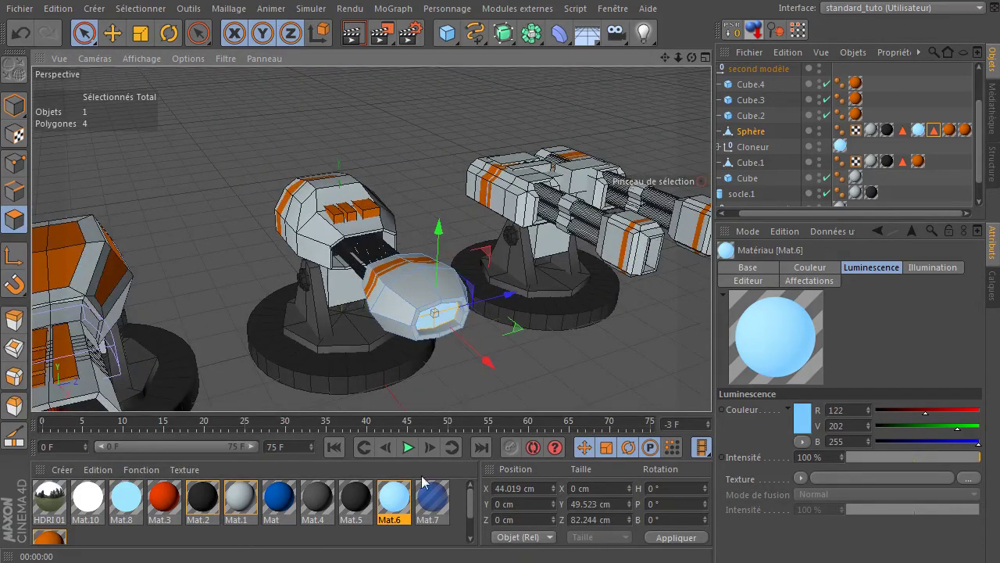
{"action": "left_click", "coordinate": [394, 500]}
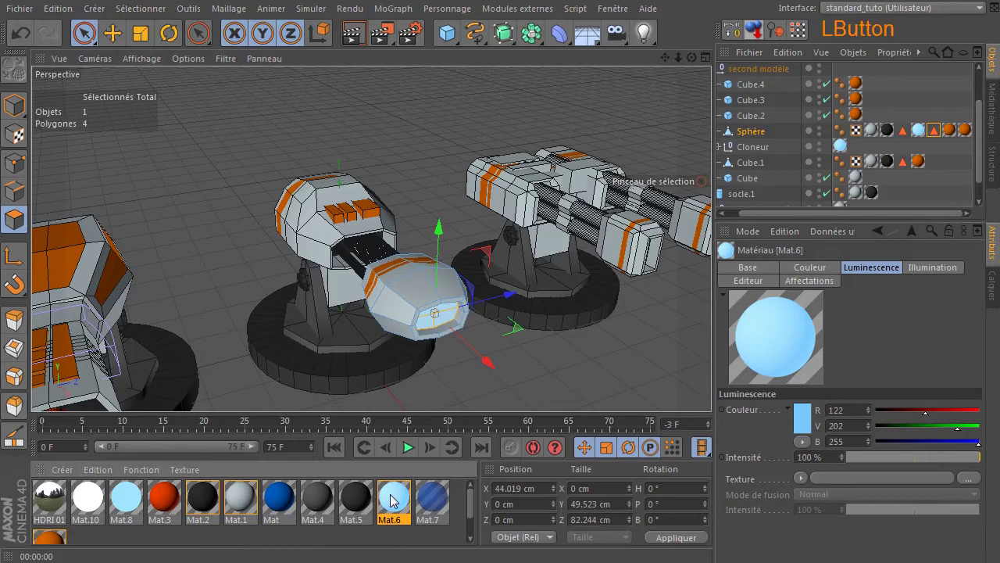
{"action": "left_click", "coordinate": [865, 270]}
{"action": "left_click", "coordinate": [821, 459]}
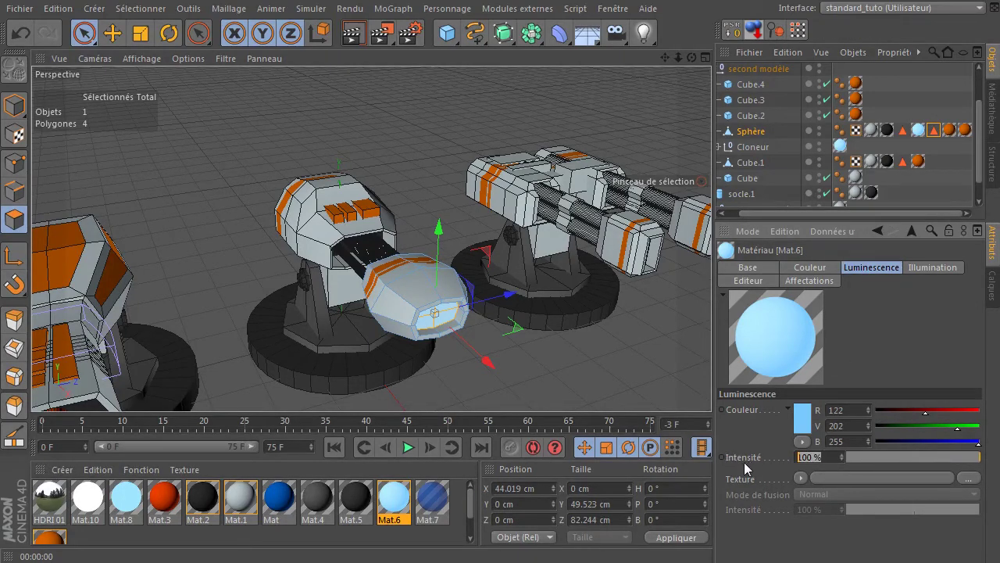
- Apply Mat.10 to the Sphère's muzzle polygons and set its Luminescence intensity to 1000 %
{"action": "left_click", "coordinate": [81, 507]}
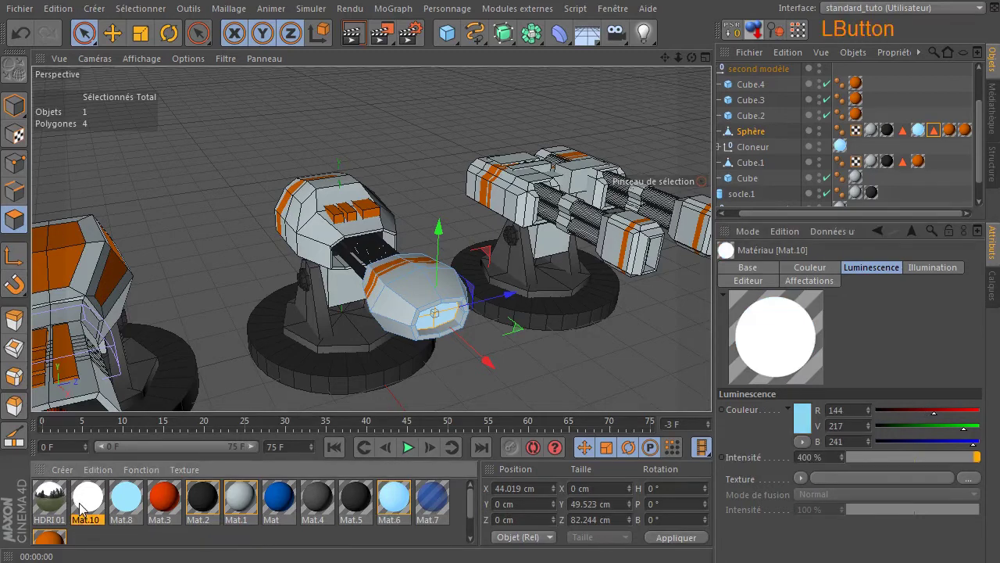
{"action": "left_click_drag", "start_coordinate": [98, 508], "coordinate": [919, 132]}
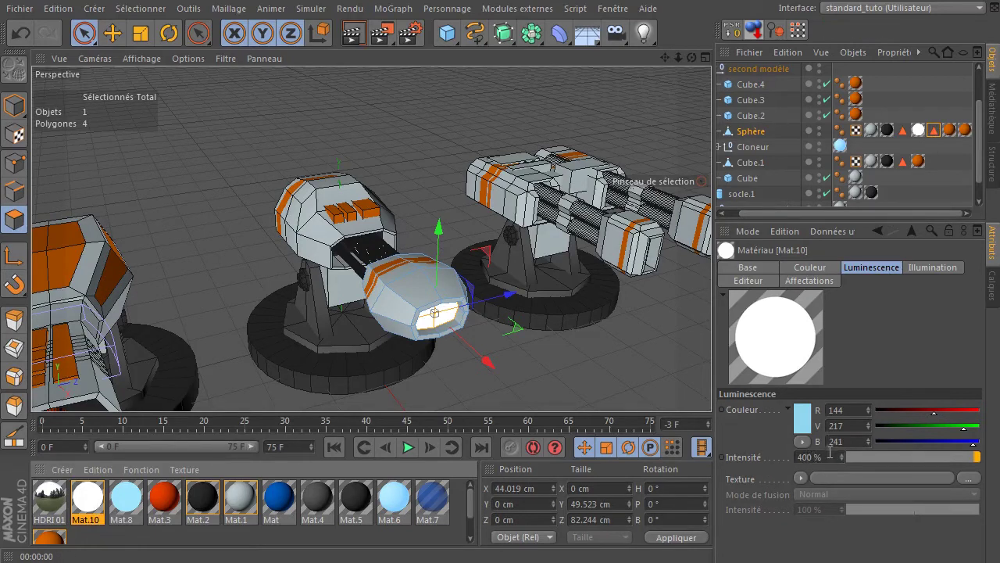
{"action": "left_click", "coordinate": [827, 456]}
{"action": "type", "text": "1000"}
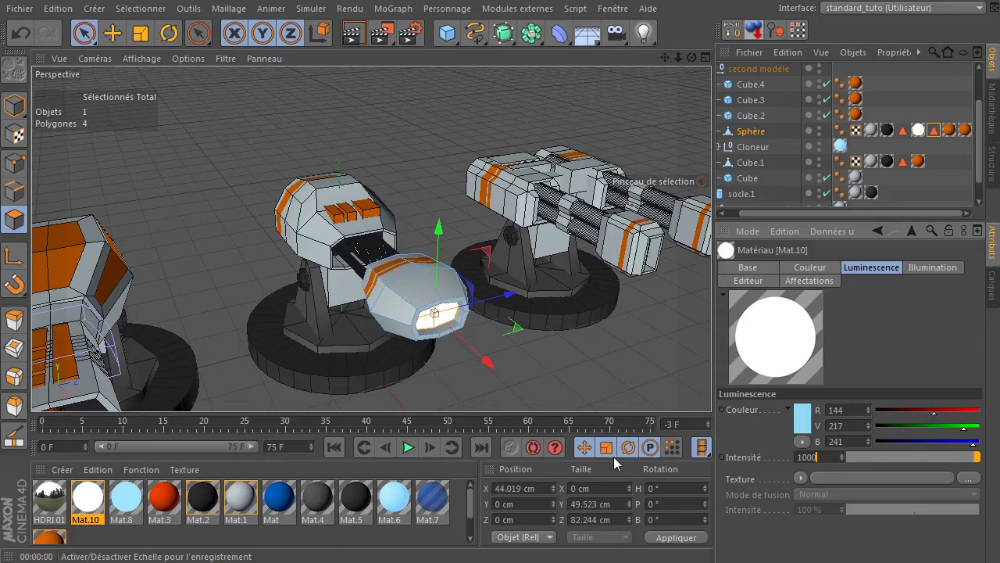
{"action": "key", "text": "Return"}
{"action": "left_click", "coordinate": [445, 182]}
{"action": "scroll", "coordinate": [445, 182], "scroll_direction": "down", "scroll_amount": 5}
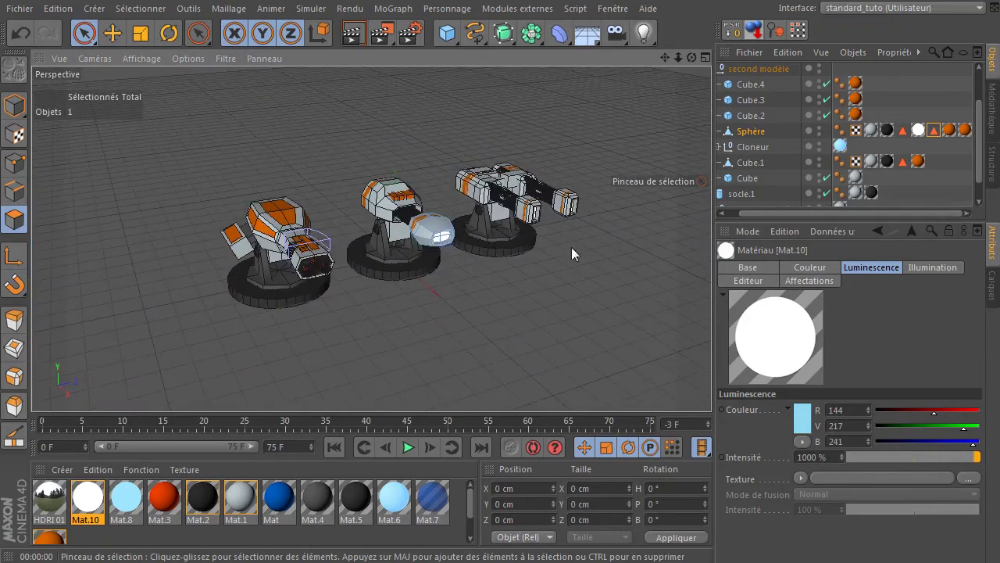
- Set Mat.10's Luminescence colour to R 0, V 117, B 156 and render the perspective view from a lower angle
{"action": "left_click", "coordinate": [803, 420]}
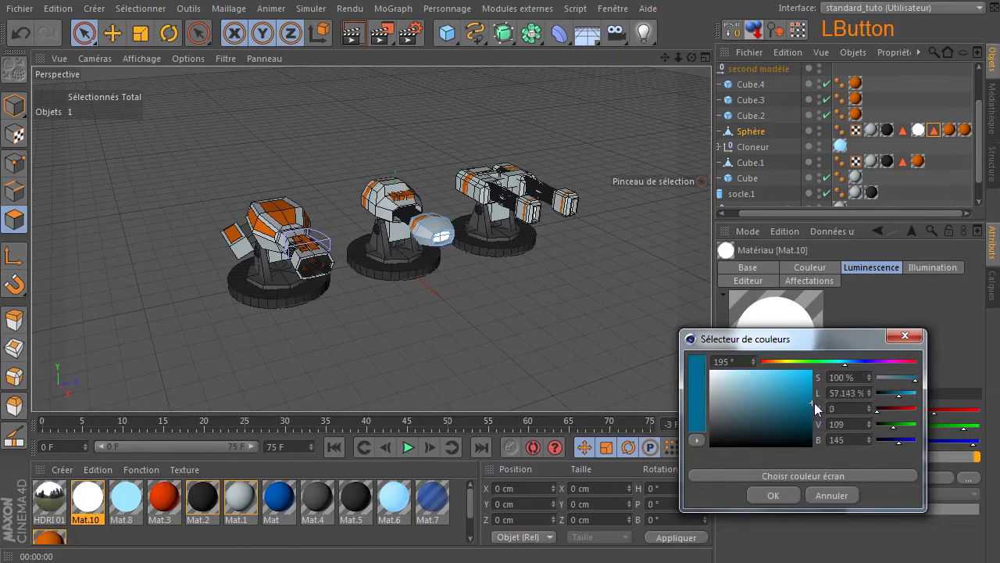
{"action": "left_click", "coordinate": [773, 496]}
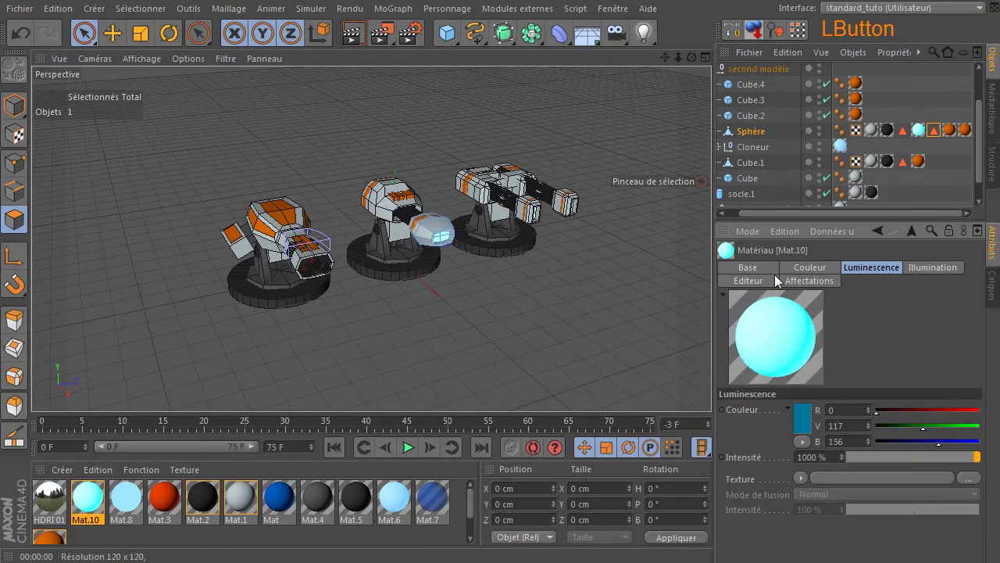
{"action": "left_click_drag", "start_coordinate": [698, 55], "coordinate": [635, 92]}
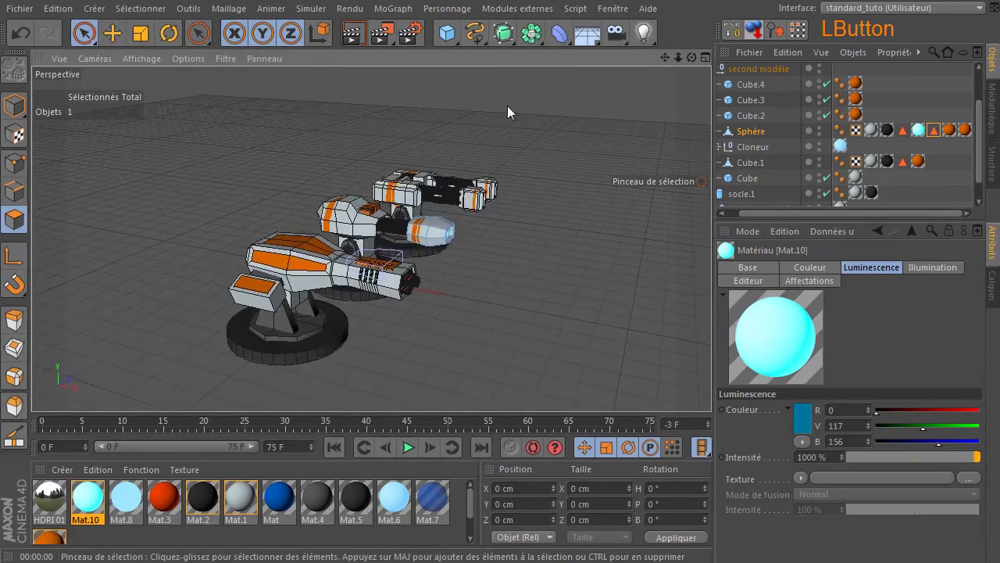
{"action": "left_click", "coordinate": [354, 36]}
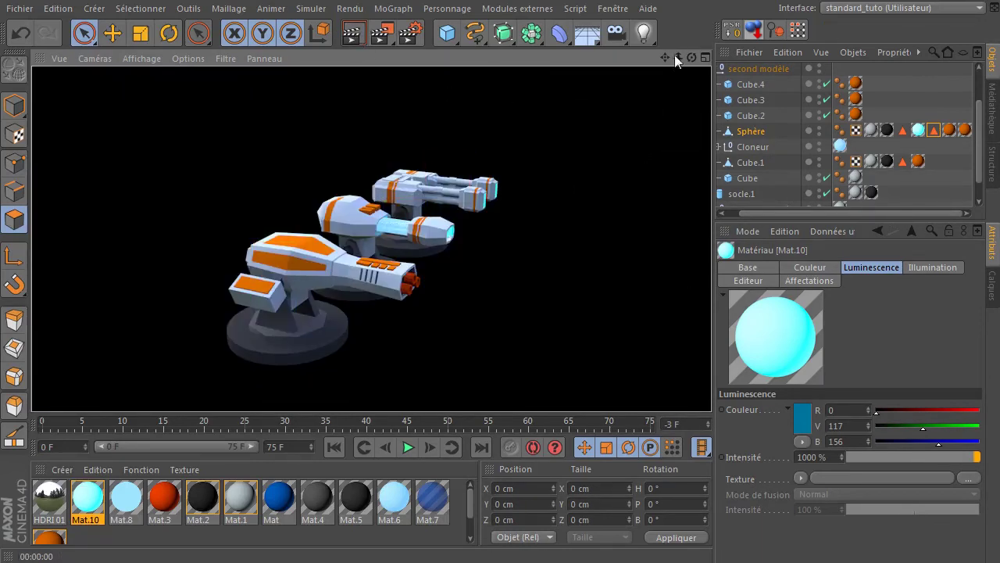
- Render the three turrets in the Haut view, then render them again in the Perspective view
{"action": "left_click", "coordinate": [560, 122]}
{"action": "middle_click", "coordinate": [560, 122]}
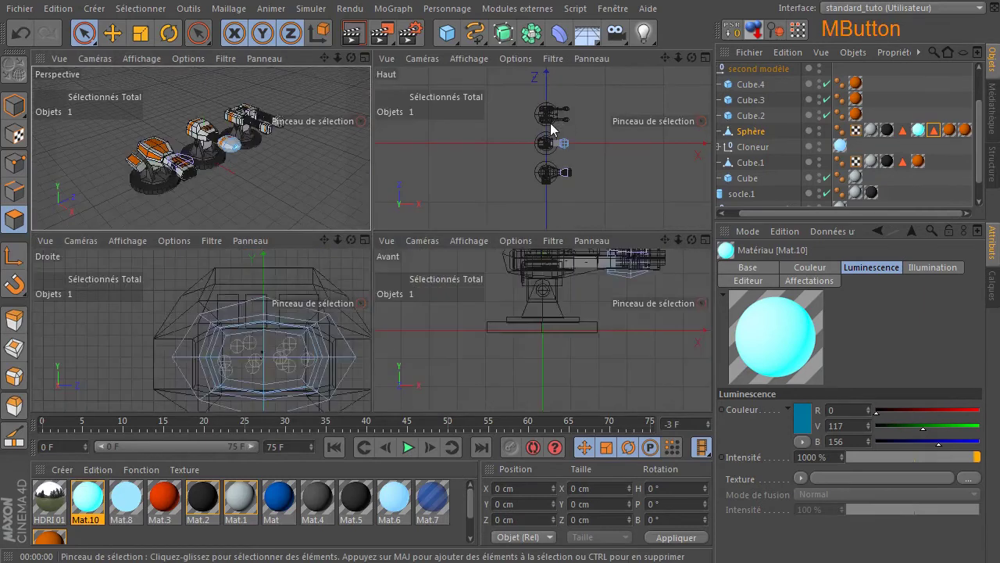
{"action": "middle_click", "coordinate": [550, 122]}
{"action": "left_click", "coordinate": [352, 32]}
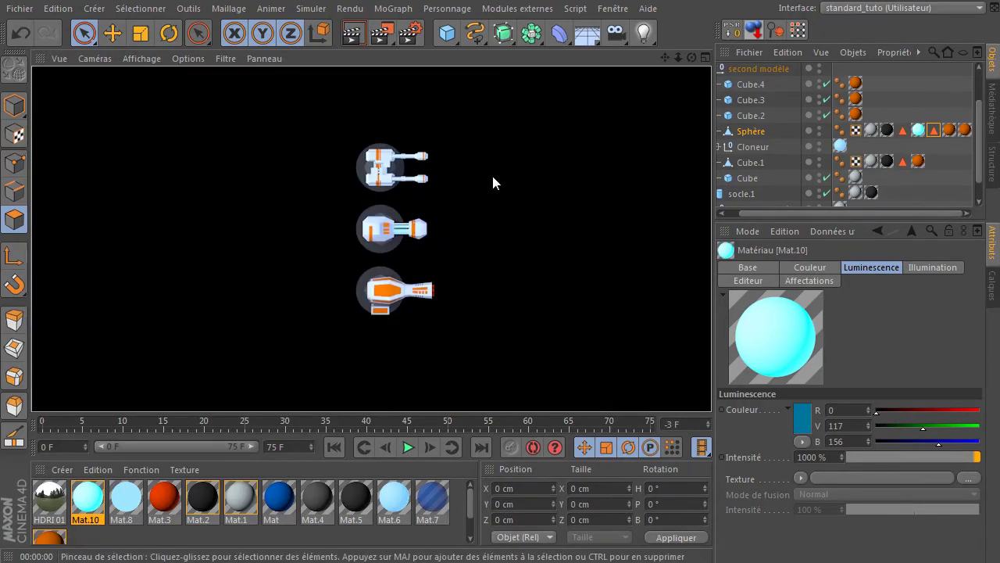
{"action": "middle_click", "coordinate": [493, 182]}
{"action": "middle_click", "coordinate": [323, 185]}
{"action": "left_click", "coordinate": [352, 35]}
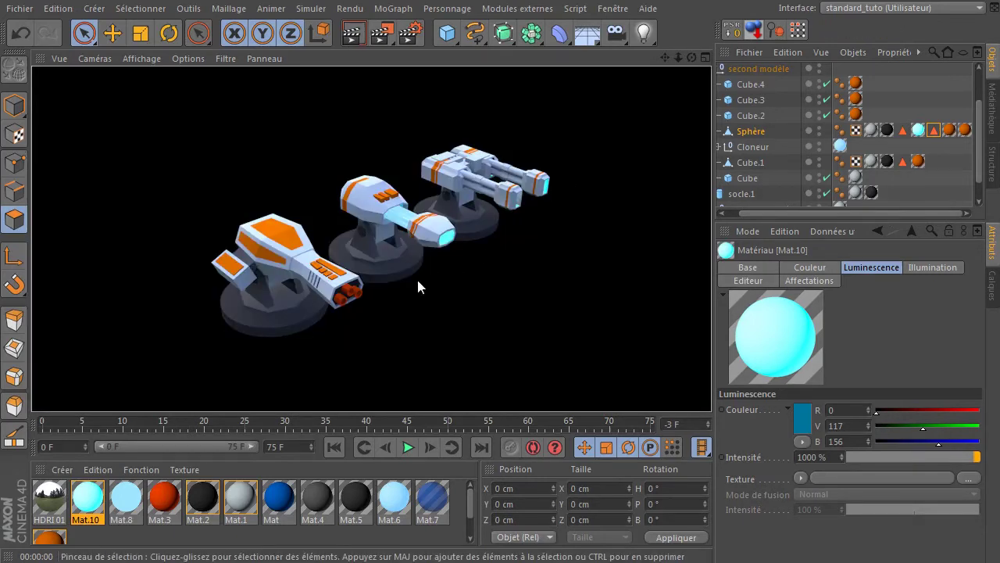
- Frame the first turret's muzzle and expand the premier modele hierarchy to reach the Tube objects under its Cube
{"action": "left_click", "coordinate": [690, 55]}
{"action": "scroll", "coordinate": [318, 278], "scroll_direction": "up", "scroll_amount": 3}
{"action": "scroll", "coordinate": [322, 282], "scroll_direction": "up", "scroll_amount": 2}
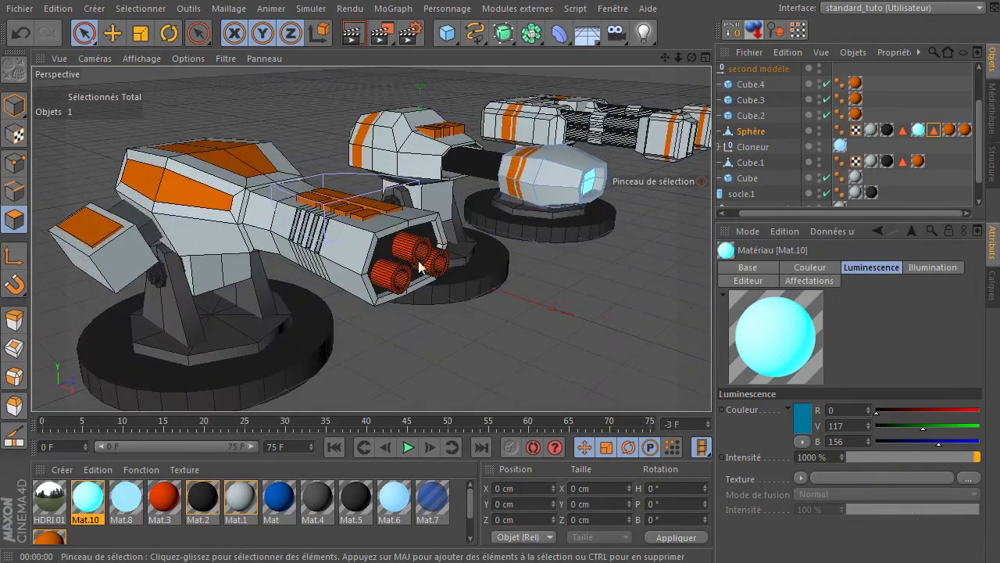
{"action": "left_click", "coordinate": [412, 259]}
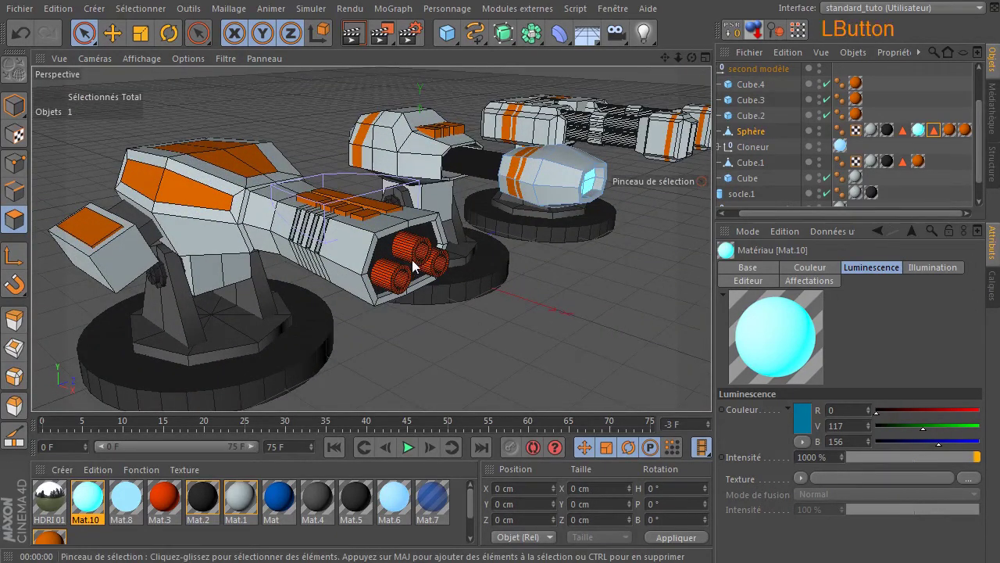
{"action": "scroll", "coordinate": [774, 141], "scroll_direction": "up", "scroll_amount": 3}
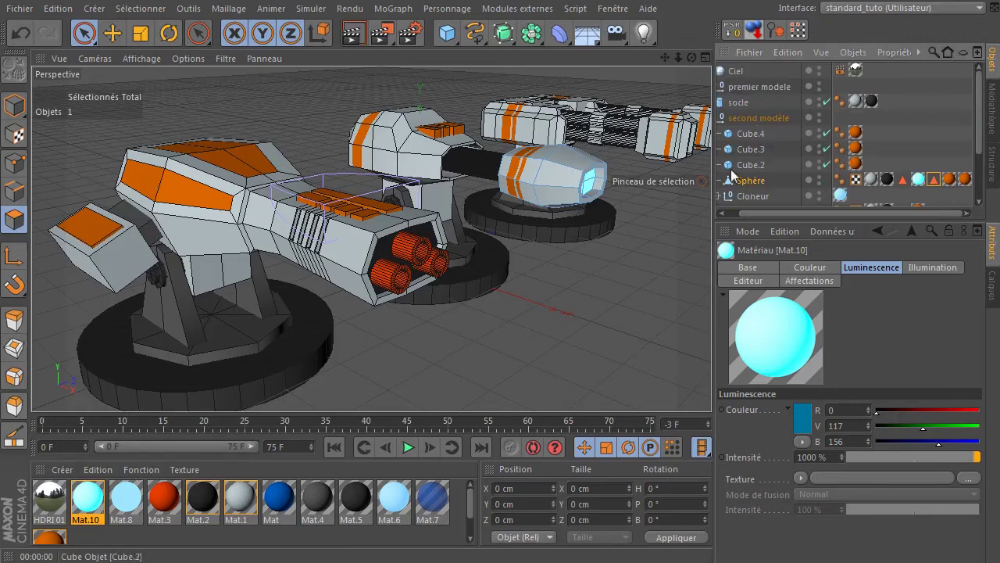
{"action": "left_click", "coordinate": [727, 211]}
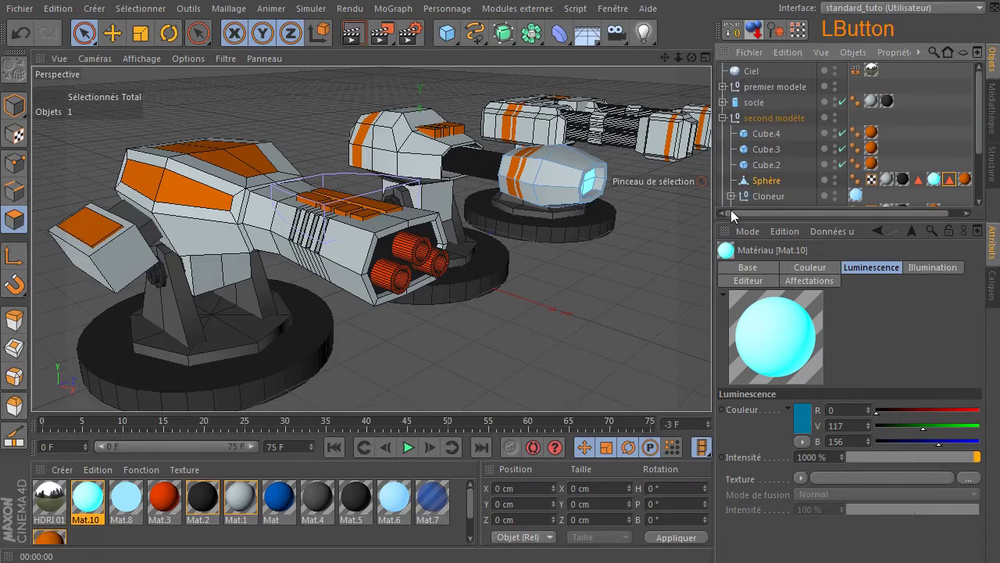
{"action": "left_click", "coordinate": [725, 118]}
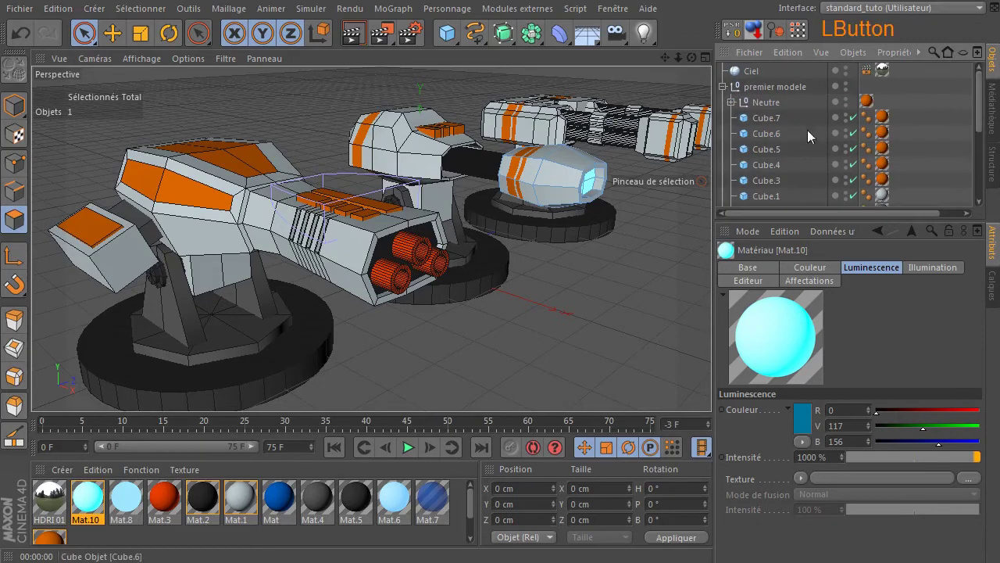
{"action": "scroll", "coordinate": [776, 136], "scroll_direction": "down", "scroll_amount": 4}
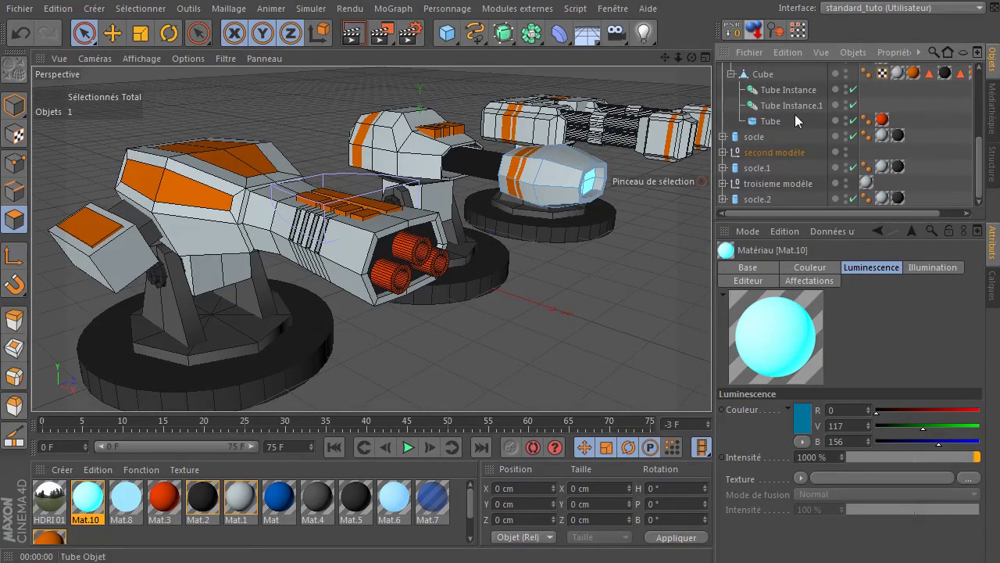
- Select Tube, Tube Instance and Tube Instance.1 and slide them slightly back into the first turret's muzzle along the X axis
{"action": "left_click", "coordinate": [773, 125]}
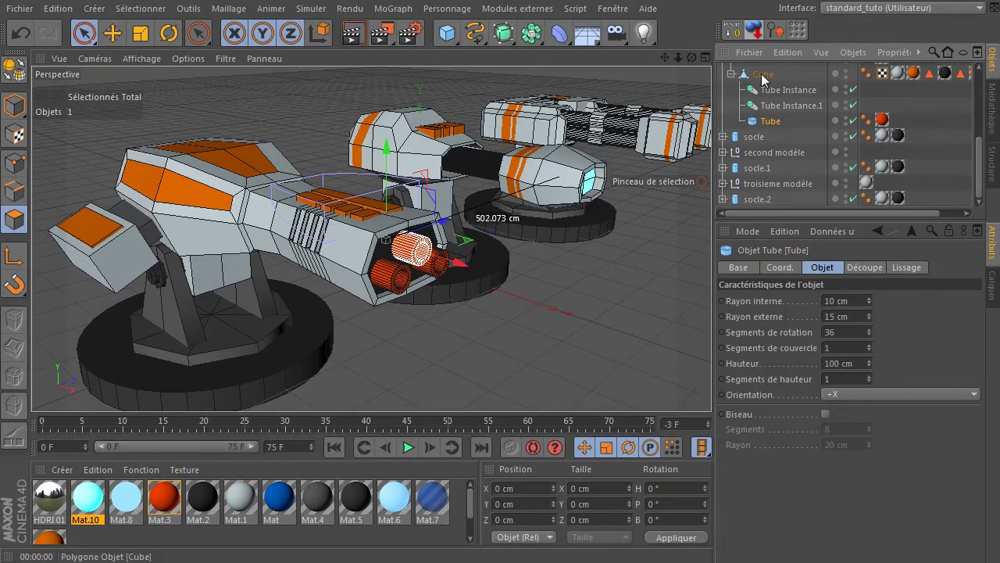
{"action": "left_click", "coordinate": [761, 75]}
{"action": "left_click", "coordinate": [766, 91]}
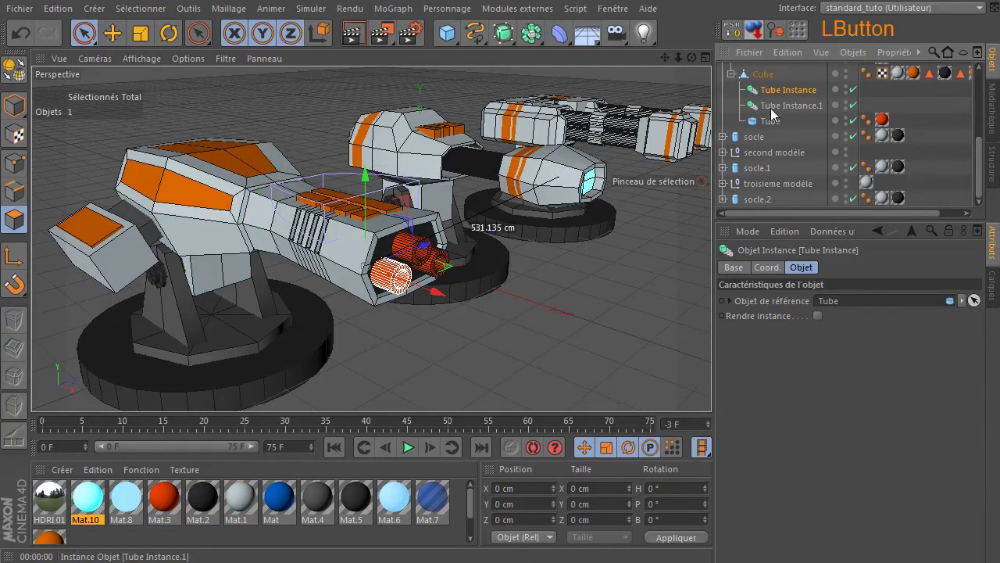
{"action": "left_click", "coordinate": [770, 108], "text": "shift"}
{"action": "left_click", "coordinate": [771, 121], "text": "shift"}
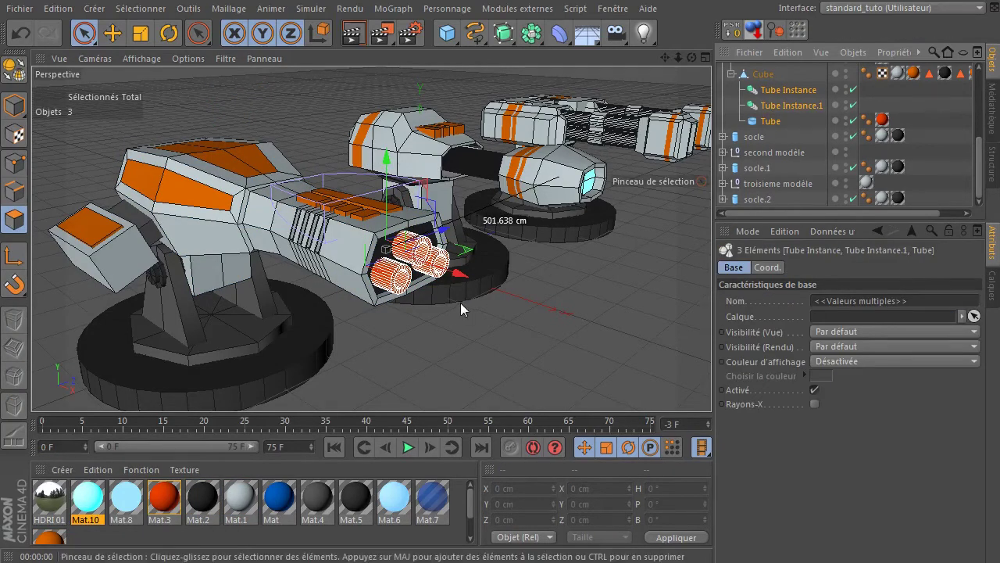
{"action": "mouse_move", "coordinate": [442, 280]}
{"action": "left_mouse_down"}
{"action": "mouse_move", "coordinate": [434, 275]}
{"action": "mouse_move", "coordinate": [441, 281]}
{"action": "left_mouse_up"}
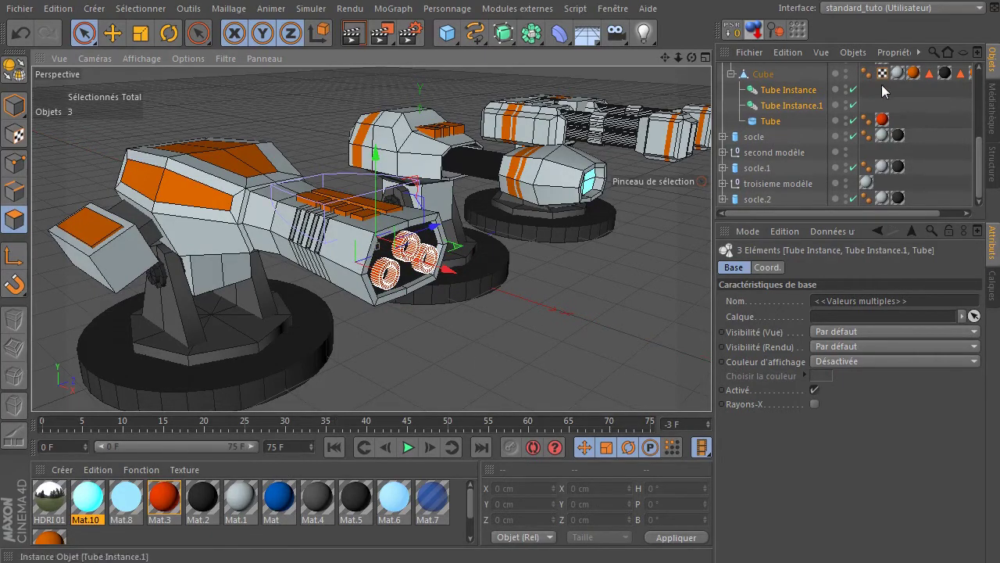
- Try changing Mat.3's Couleur to a pure red of R 208, V 6, B 6 and render the view
{"action": "left_click", "coordinate": [164, 500]}
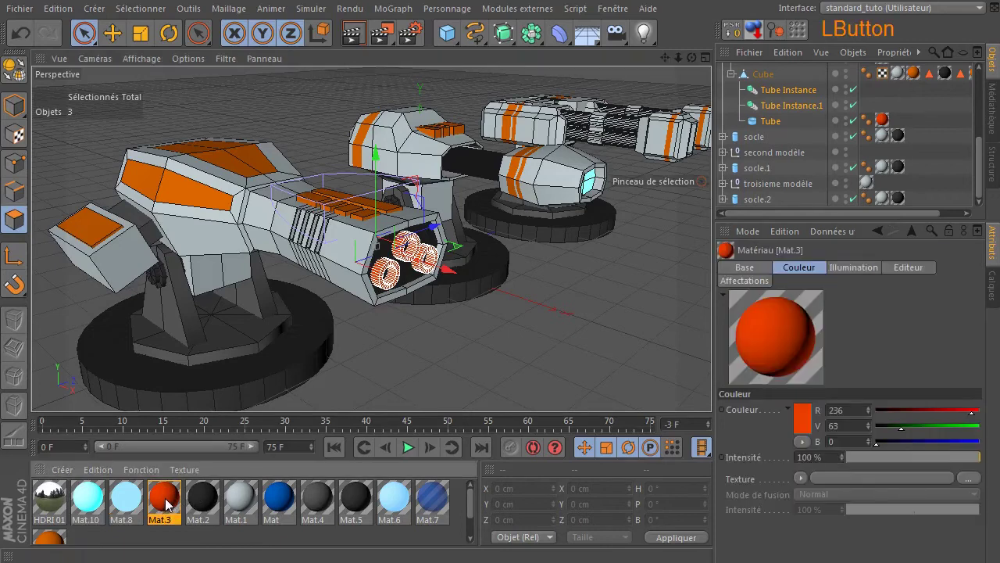
{"action": "double_click", "coordinate": [166, 501]}
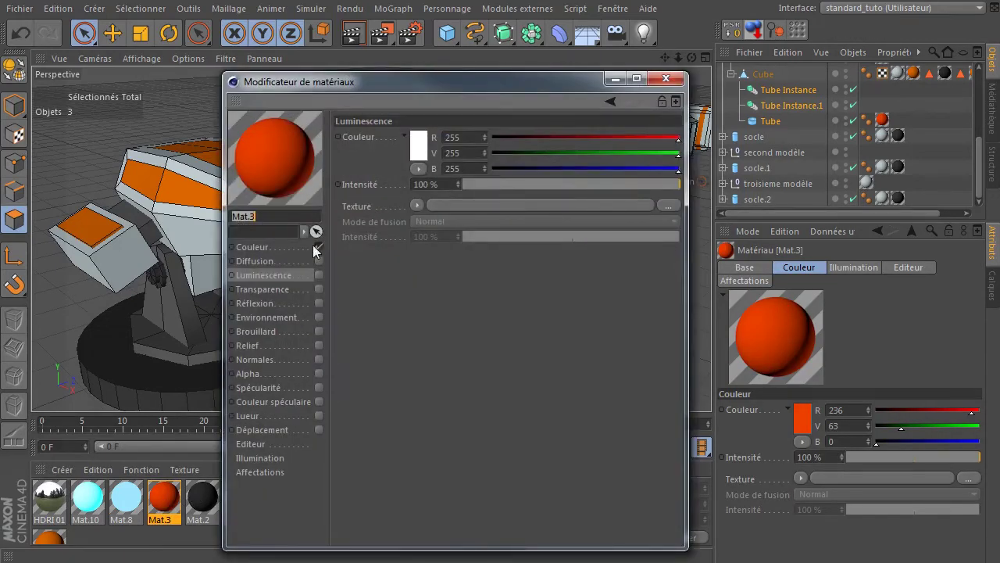
{"action": "left_click", "coordinate": [308, 249]}
{"action": "left_click", "coordinate": [418, 145]}
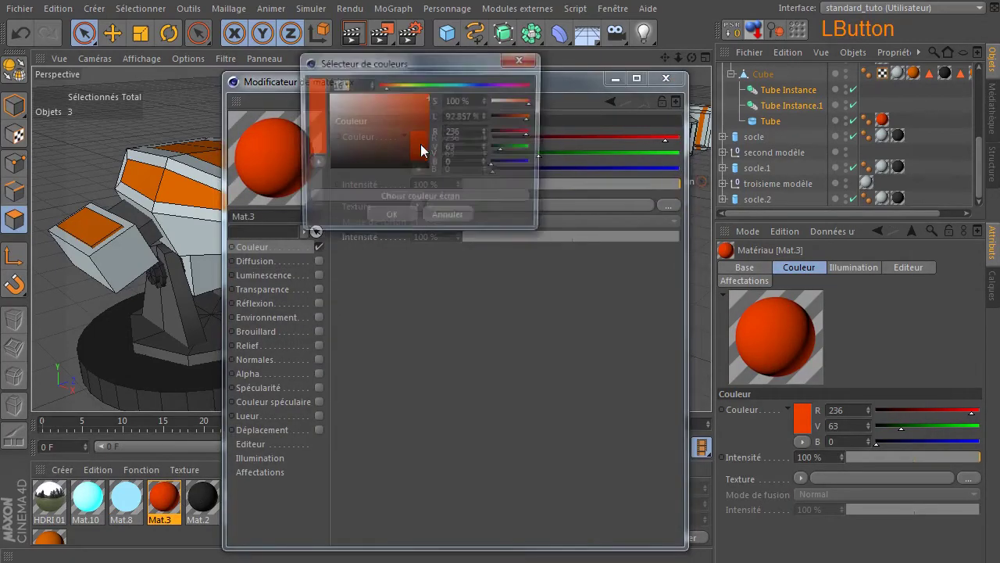
{"action": "left_click", "coordinate": [372, 138]}
{"action": "mouse_move", "coordinate": [372, 137]}
{"action": "left_mouse_down"}
{"action": "mouse_move", "coordinate": [394, 94]}
{"action": "mouse_move", "coordinate": [464, 97]}
{"action": "mouse_move", "coordinate": [469, 127]}
{"action": "left_mouse_up"}
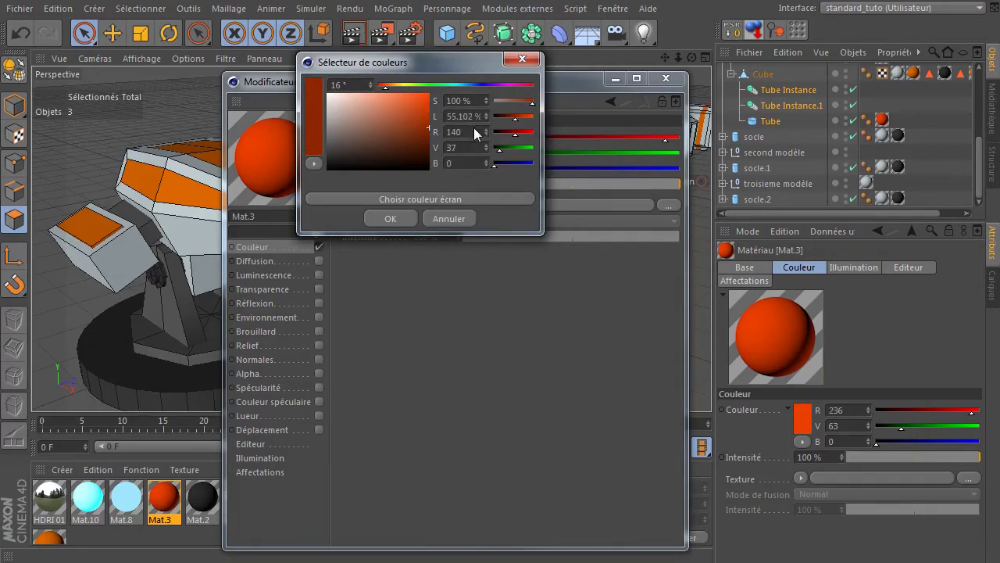
{"action": "left_click", "coordinate": [379, 86]}
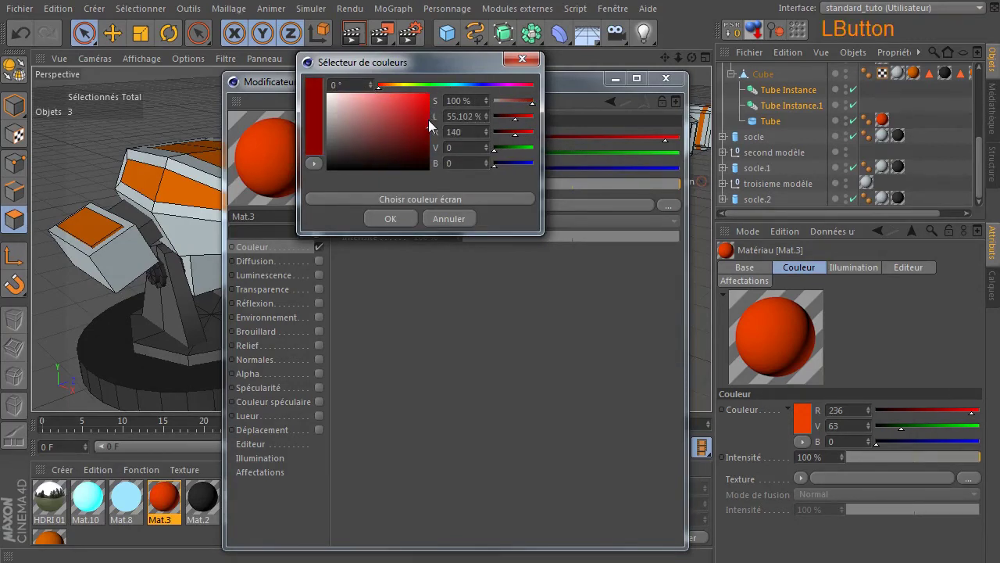
{"action": "left_click_drag", "start_coordinate": [428, 119], "coordinate": [426, 107]}
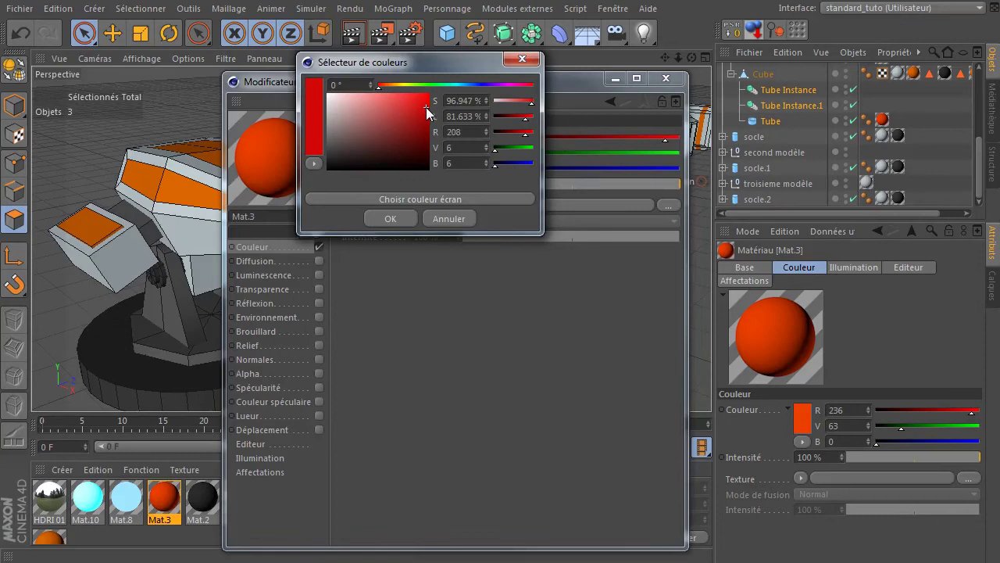
{"action": "left_click", "coordinate": [392, 218]}
{"action": "left_click_drag", "start_coordinate": [495, 83], "coordinate": [829, 77]}
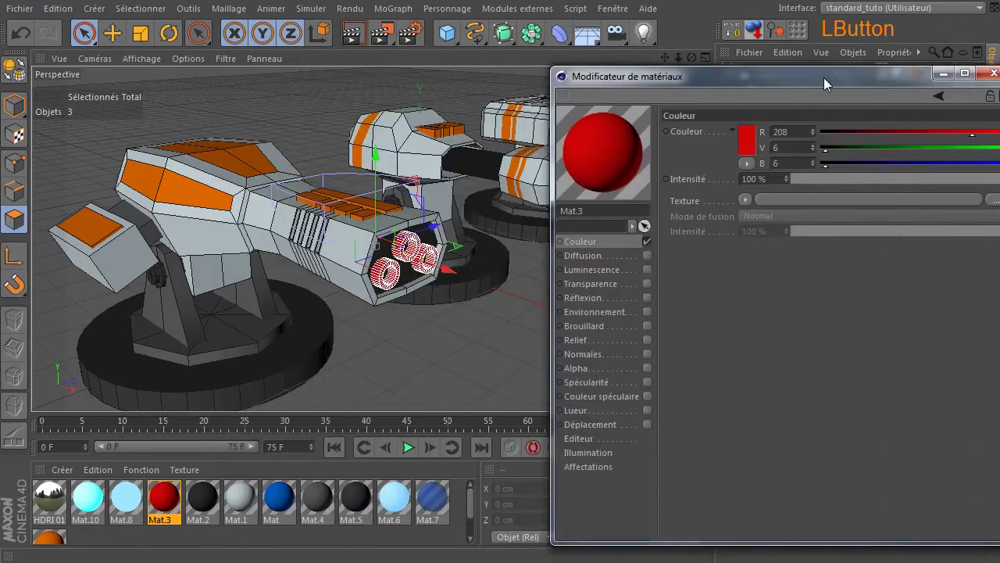
{"action": "key", "text": "ctrl+r"}
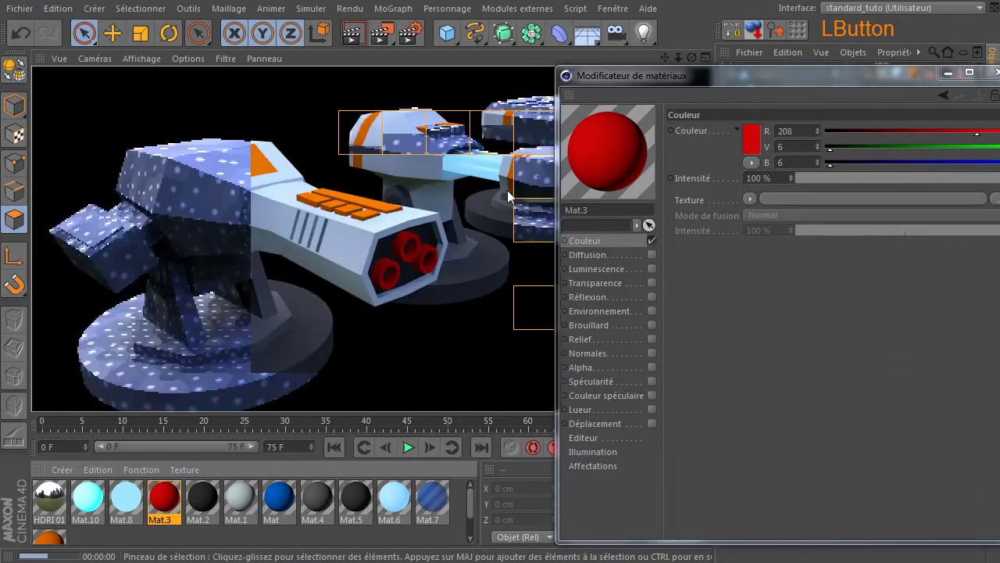
- Try enabling Luminescence on Mat.3 with a dark red of R 143, V 0, B 0 and render the view
{"action": "left_click", "coordinate": [651, 269]}
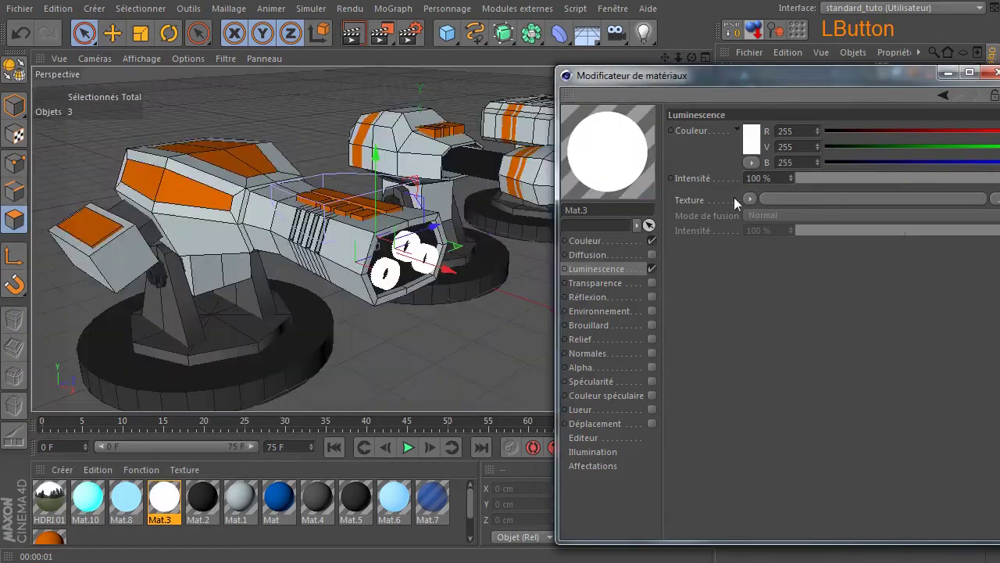
{"action": "left_click", "coordinate": [746, 147]}
{"action": "left_click_drag", "start_coordinate": [737, 123], "coordinate": [784, 110]}
{"action": "left_click", "coordinate": [718, 214]}
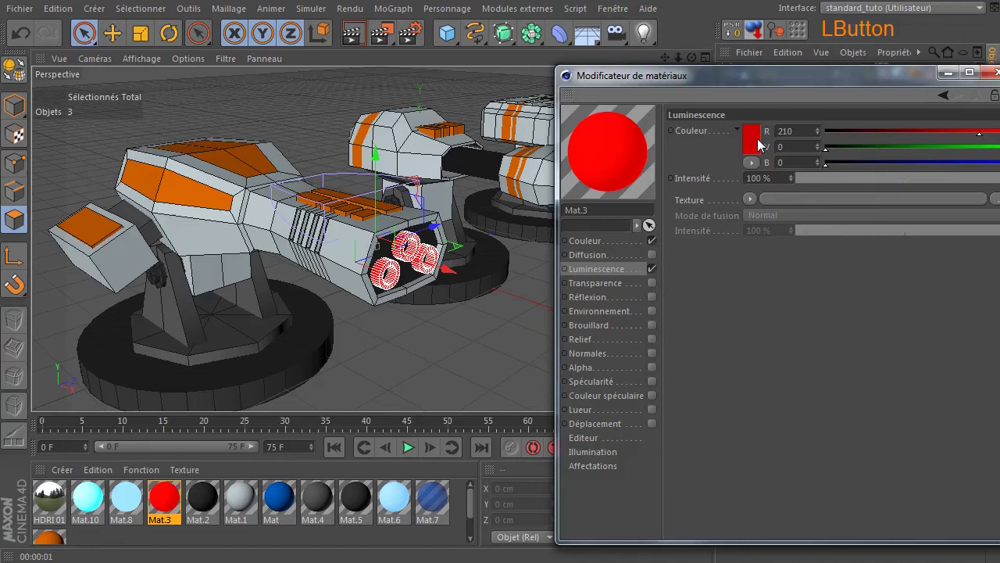
{"action": "left_click", "coordinate": [755, 144]}
{"action": "left_click_drag", "start_coordinate": [755, 144], "coordinate": [784, 131]}
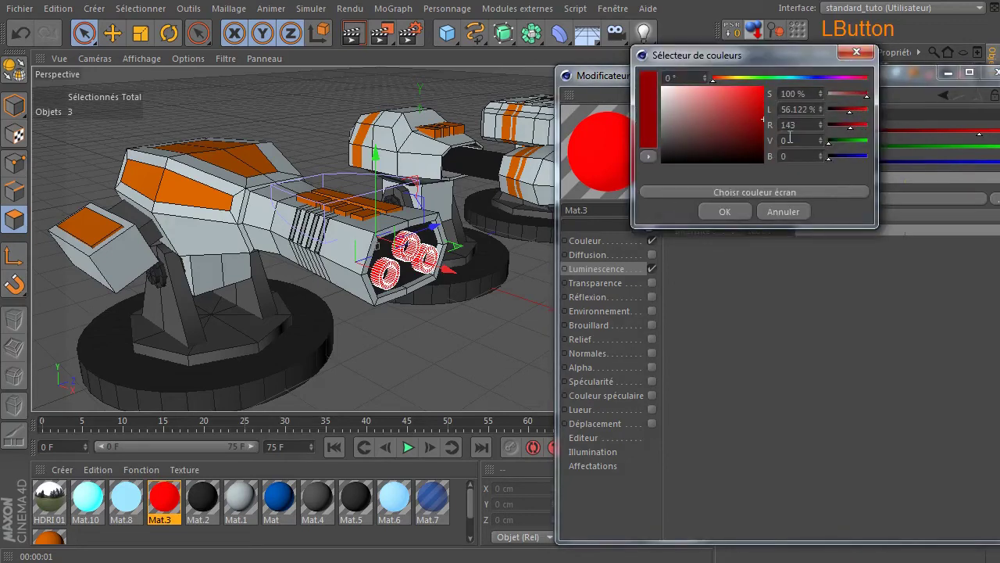
{"action": "left_click", "coordinate": [735, 213]}
{"action": "left_click", "coordinate": [356, 36]}
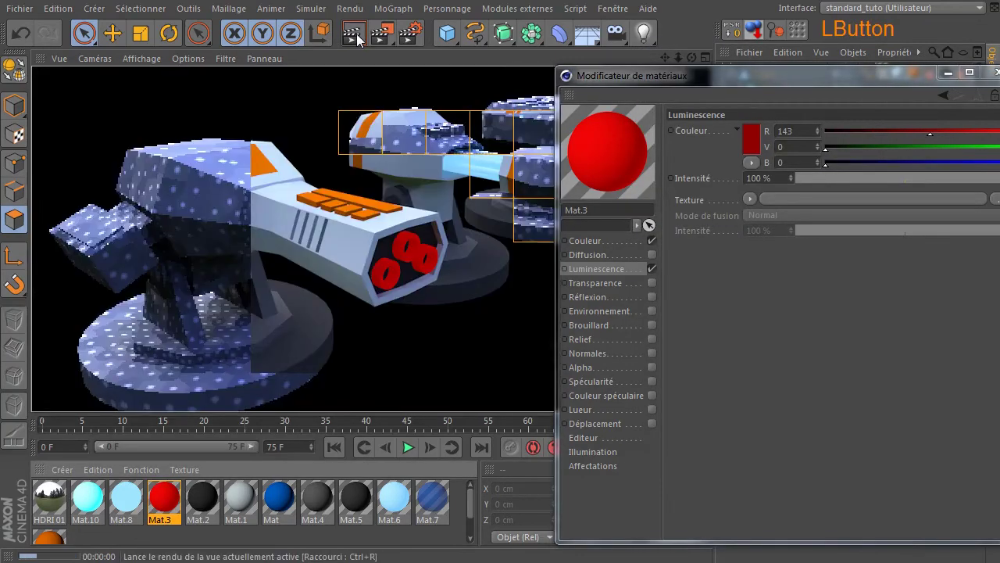
- Try brightening Mat.3's Luminescence colour to R 208, V 0, B 0 and render the view again
{"action": "left_click", "coordinate": [752, 138]}
{"action": "left_click_drag", "start_coordinate": [751, 138], "coordinate": [770, 103]}
{"action": "left_click", "coordinate": [721, 214]}
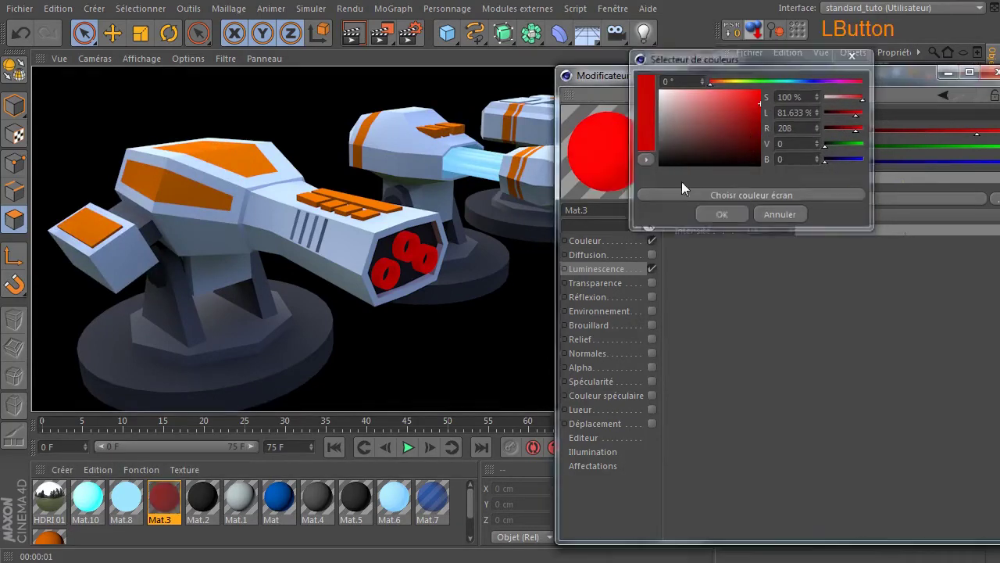
{"action": "left_click", "coordinate": [353, 32]}
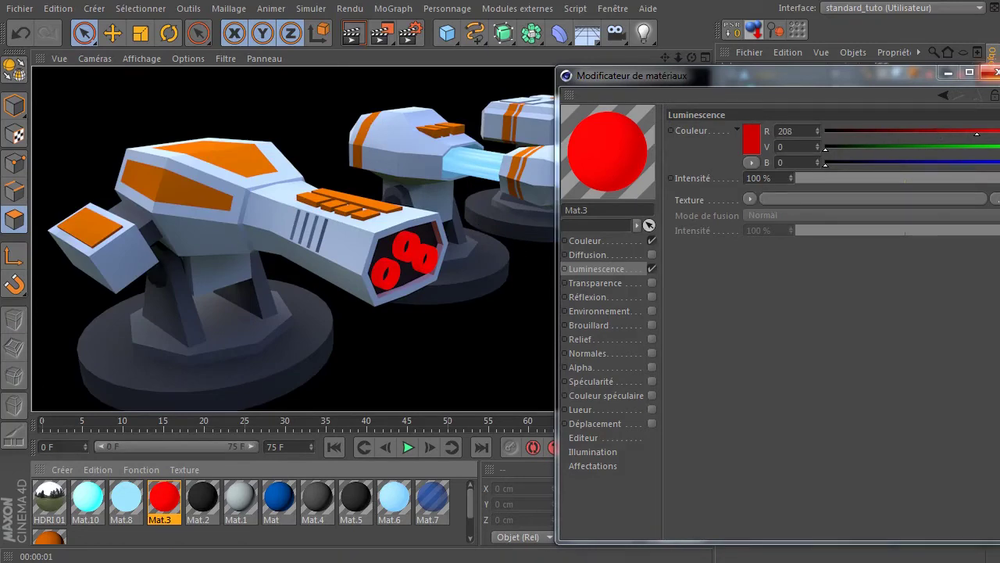
- Close the material editor and undo the colour and Luminescence changes made to Mat.3
{"action": "left_click", "coordinate": [993, 72]}
{"action": "left_click", "coordinate": [20, 34]}
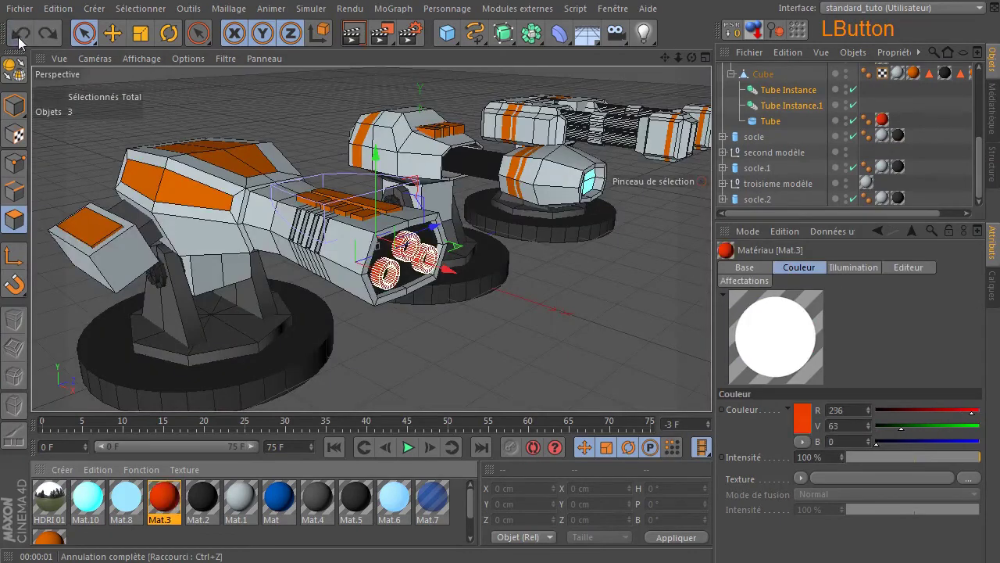
{"action": "left_click", "coordinate": [20, 34]}
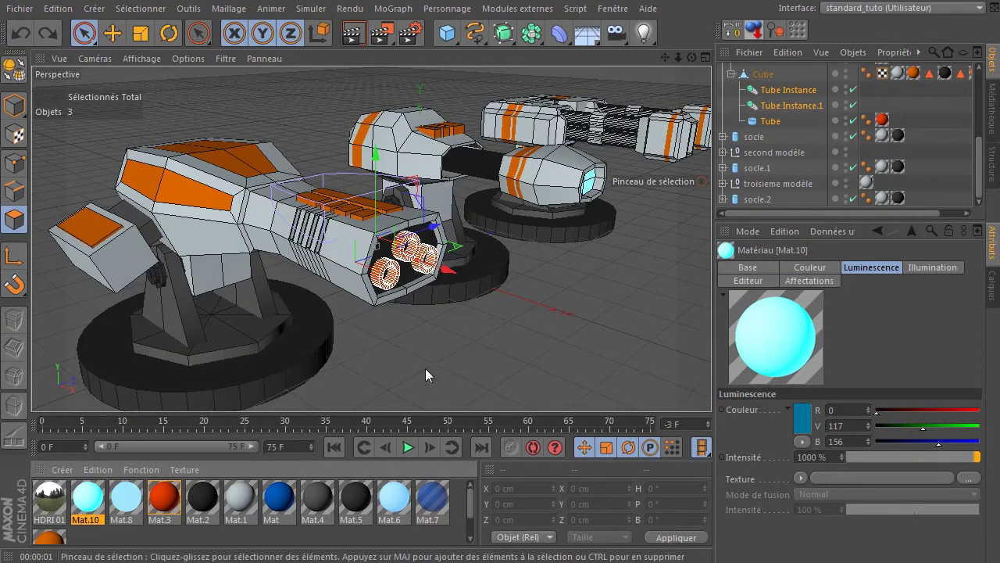
- Replace Mat.3 with Mat.2 on the Tube object's texture property and render the view
{"action": "left_click_drag", "start_coordinate": [201, 506], "coordinate": [881, 119]}
{"action": "left_click", "coordinate": [531, 334]}
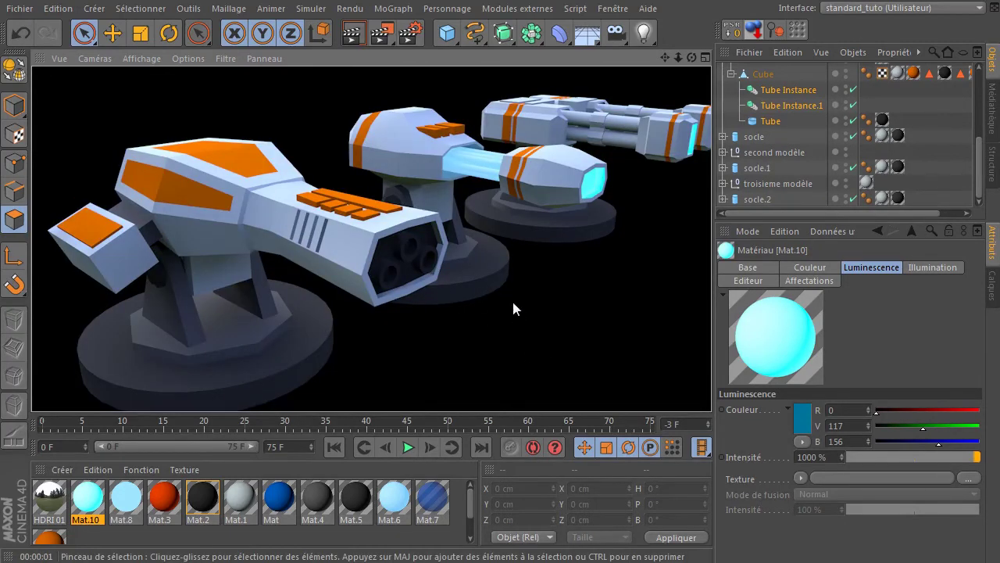
- Move Tube Instance, Tube Instance.1 and Tube together slightly outward in the first turret's muzzle and render the view
{"action": "left_click", "coordinate": [768, 91]}
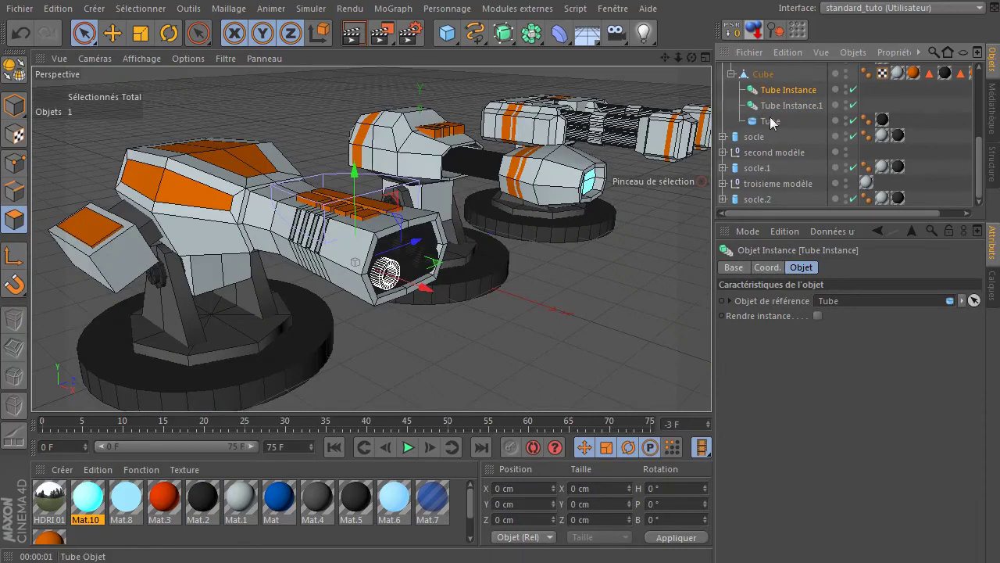
{"action": "left_click", "coordinate": [770, 123], "text": "shift"}
{"action": "left_click_drag", "start_coordinate": [447, 270], "coordinate": [457, 274]}
{"action": "left_click", "coordinate": [354, 32]}
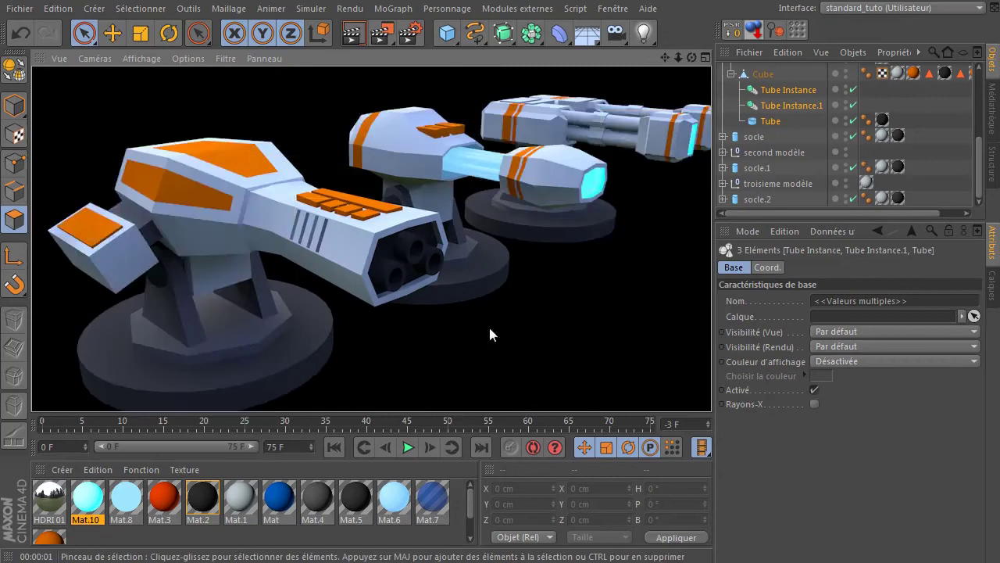
- Collapse the premier modele hierarchy, clear the selection and render all three turrets from a more distant, raised viewpoint
{"action": "scroll", "coordinate": [504, 344], "scroll_direction": "down", "scroll_amount": 8}
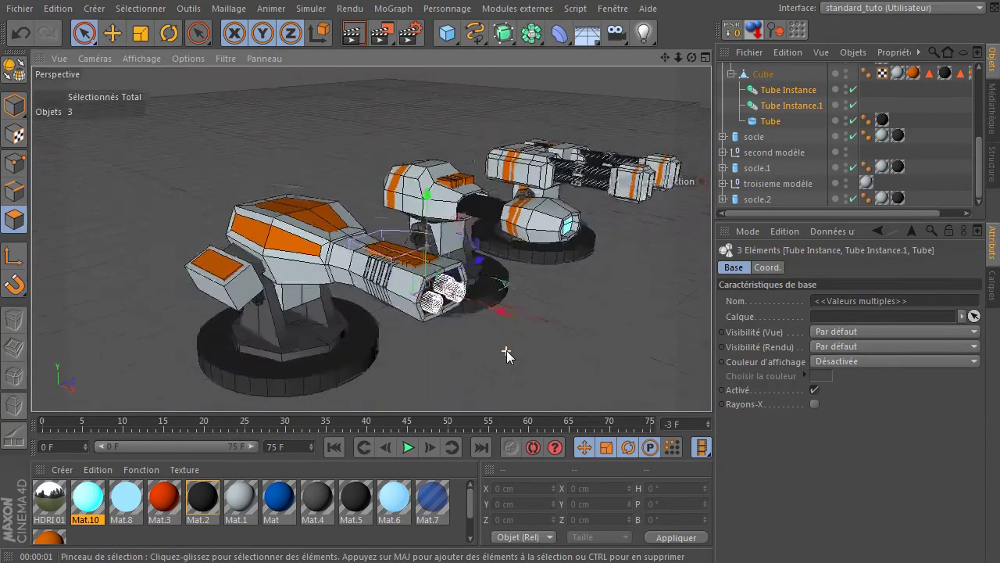
{"action": "left_click_drag", "start_coordinate": [664, 58], "coordinate": [602, 15]}
{"action": "left_click_drag", "start_coordinate": [691, 57], "coordinate": [640, 111]}
{"action": "scroll", "coordinate": [735, 86], "scroll_direction": "up", "scroll_amount": 5}
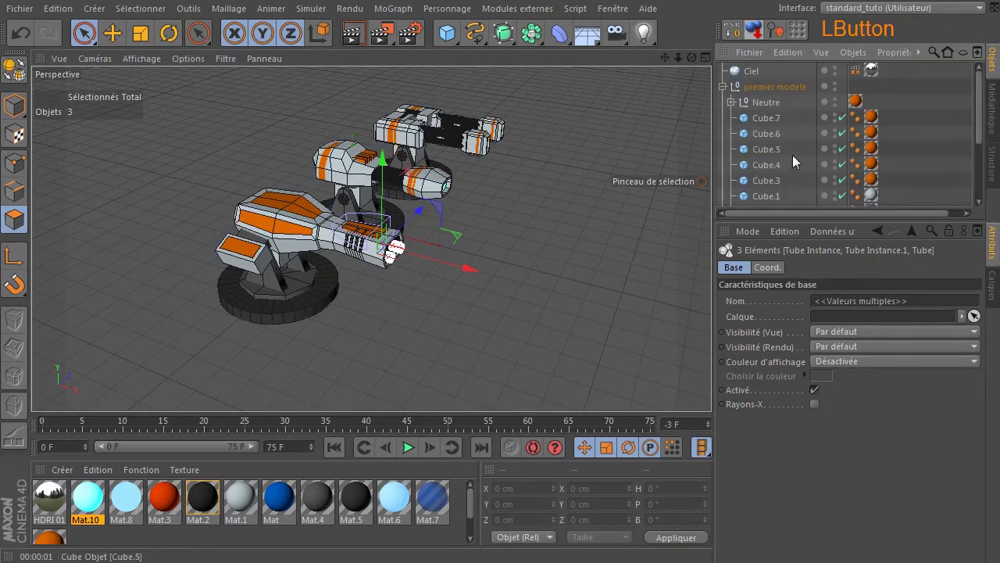
{"action": "left_click", "coordinate": [723, 87]}
{"action": "left_click", "coordinate": [766, 201]}
{"action": "left_click", "coordinate": [353, 33]}
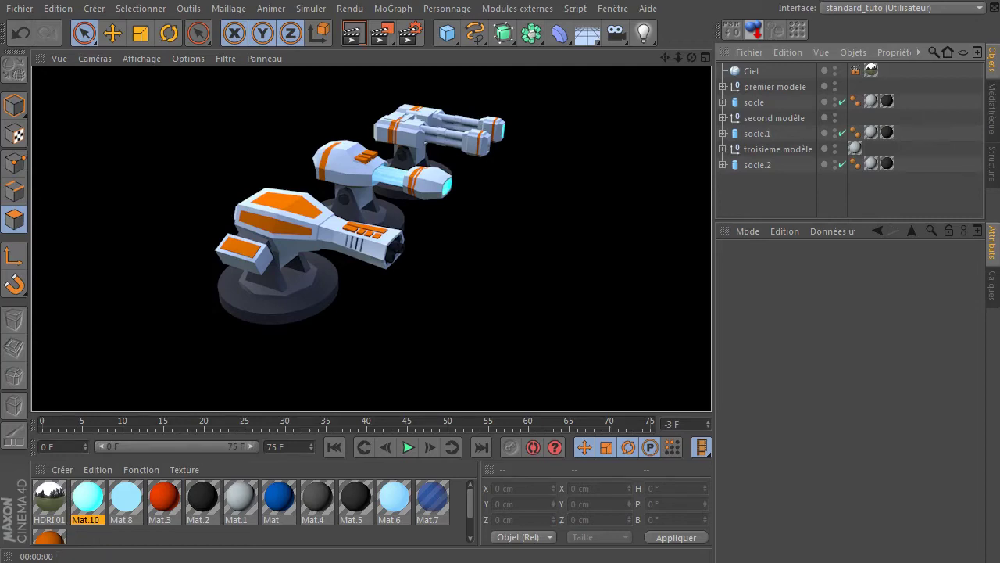
{"action": "left_click", "coordinate": [976, 72]}
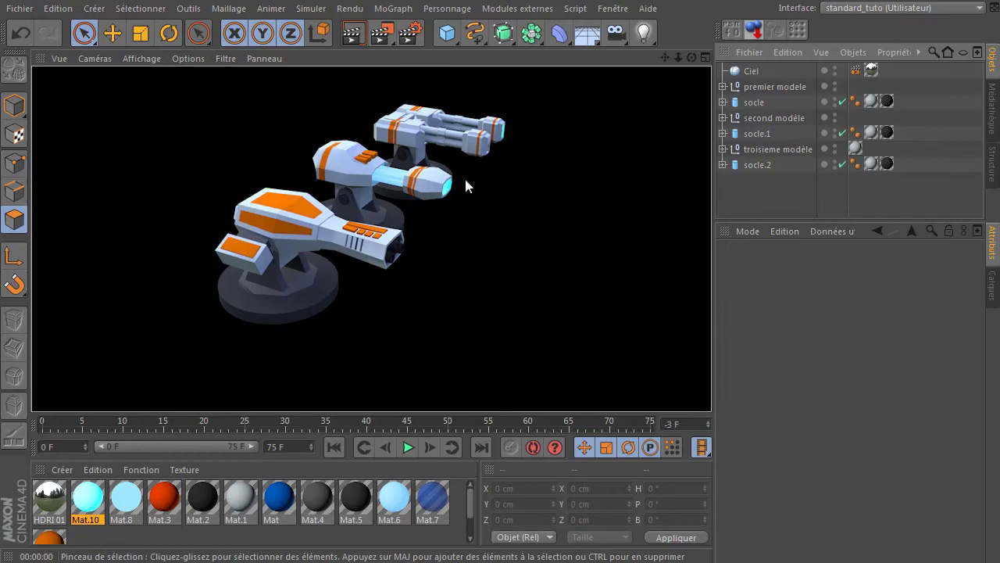
- Add the Occlusion ambiante effect to the Animation 1280x720 25i/s render settings
{"action": "left_click", "coordinate": [412, 32]}
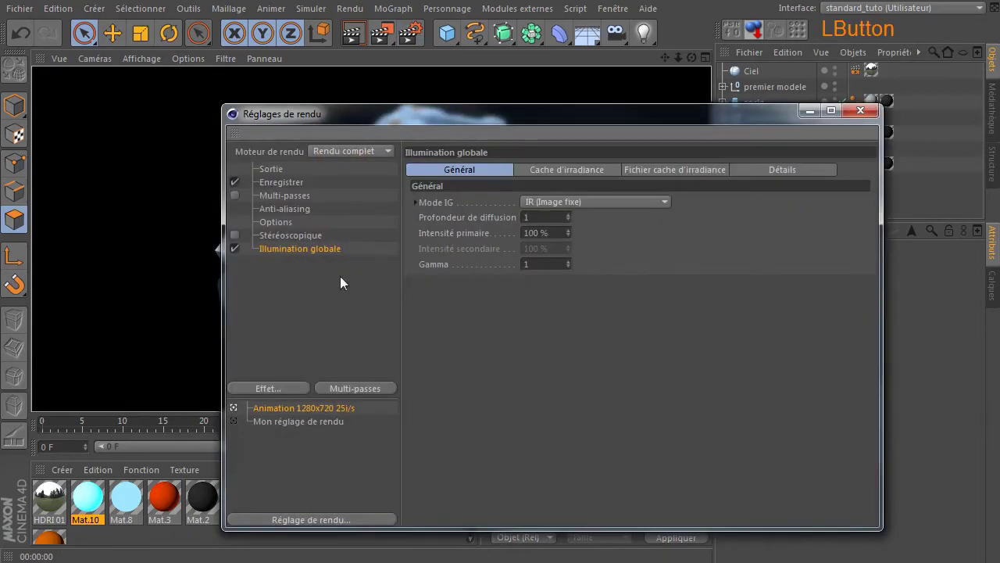
{"action": "left_click_drag", "start_coordinate": [358, 117], "coordinate": [276, 27]}
{"action": "left_click", "coordinate": [173, 298]}
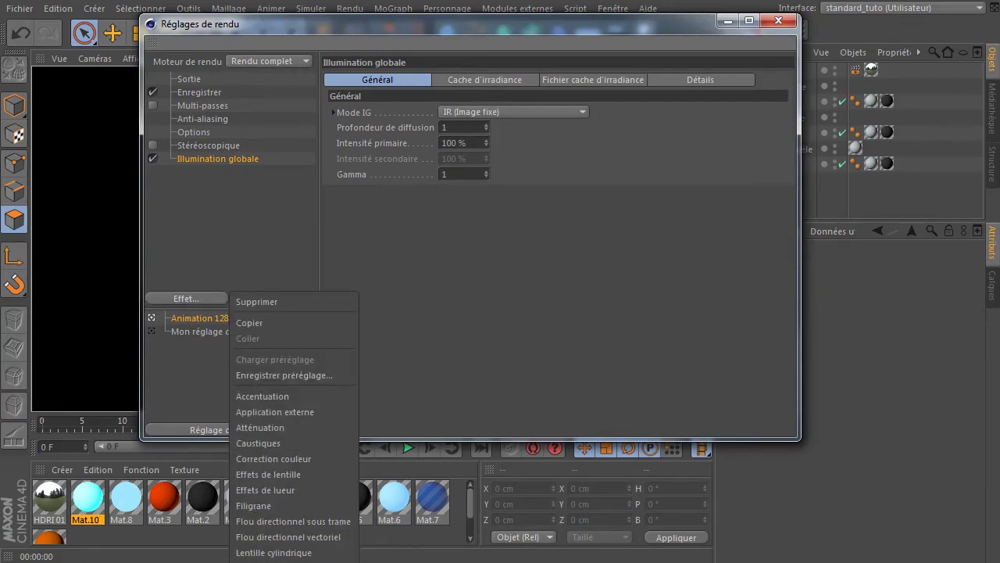
{"action": "left_click", "coordinate": [273, 557]}
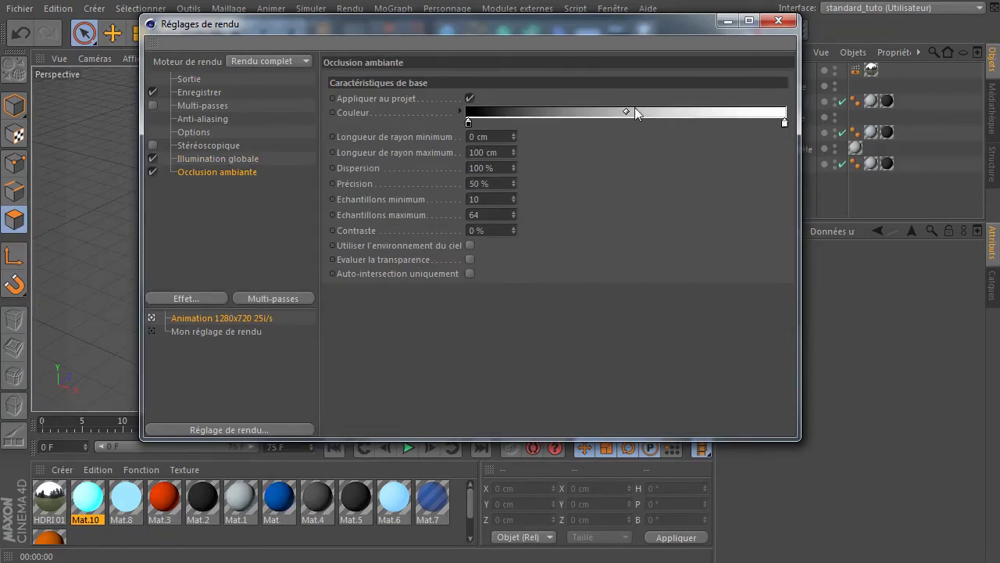
- Shift the ambient occlusion gradient's midpoint toward its dark end and set its dark colour to R 36, V 36, B 36
{"action": "left_click_drag", "start_coordinate": [625, 110], "coordinate": [539, 112]}
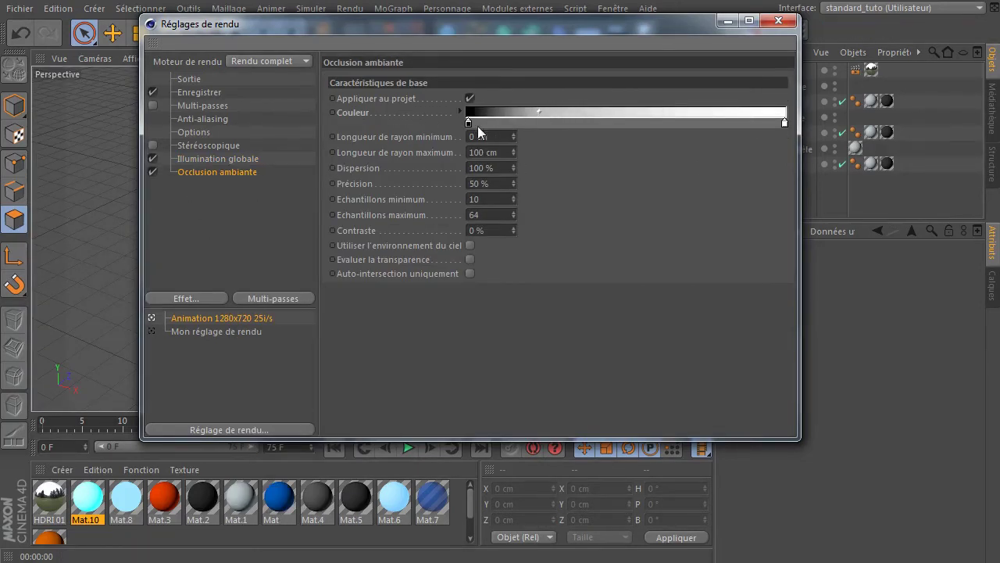
{"action": "double_click", "coordinate": [469, 122]}
{"action": "left_click_drag", "start_coordinate": [371, 129], "coordinate": [347, 138]}
{"action": "left_click", "coordinate": [438, 198]}
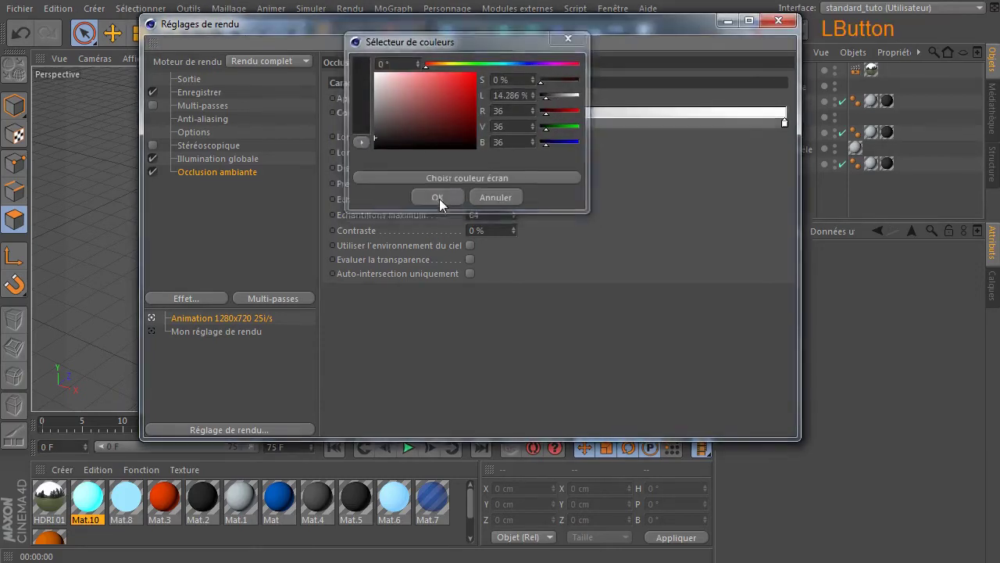
{"action": "left_click", "coordinate": [778, 20]}
- Render the three turrets with ambient occlusion, first from a distance and again from closer up
{"action": "left_click", "coordinate": [357, 41]}
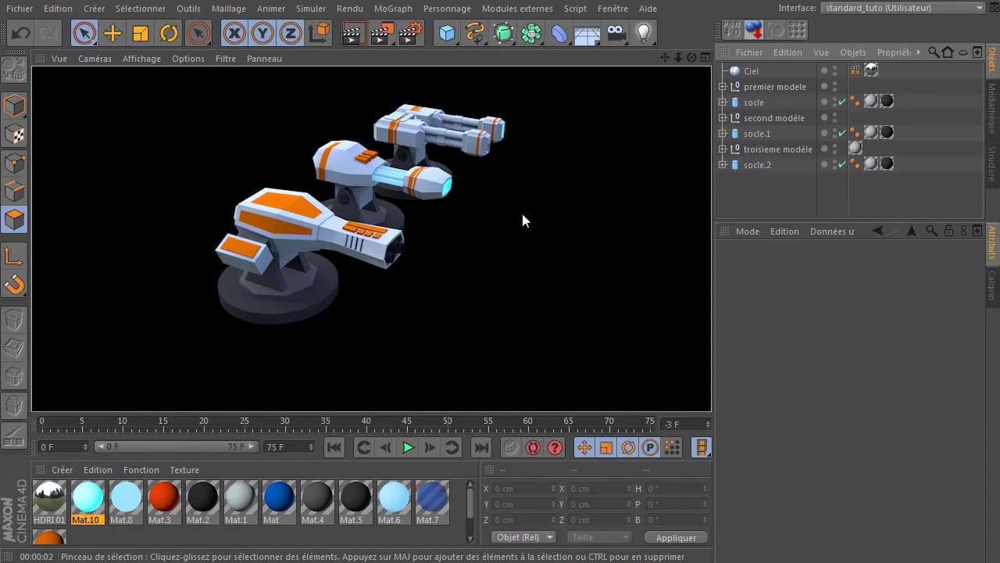
{"action": "scroll", "coordinate": [291, 194], "scroll_direction": "up", "scroll_amount": 5}
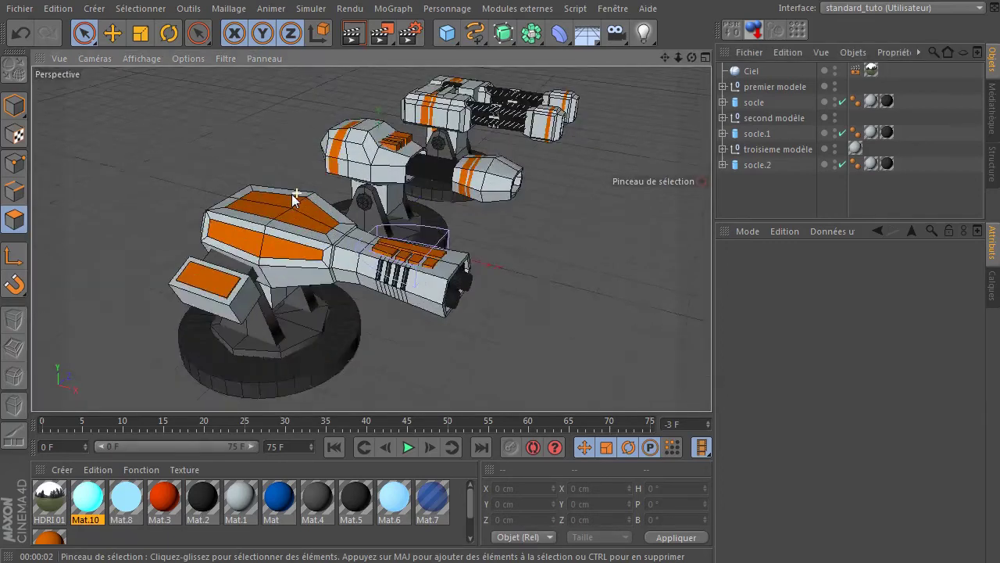
{"action": "left_click", "coordinate": [353, 33]}
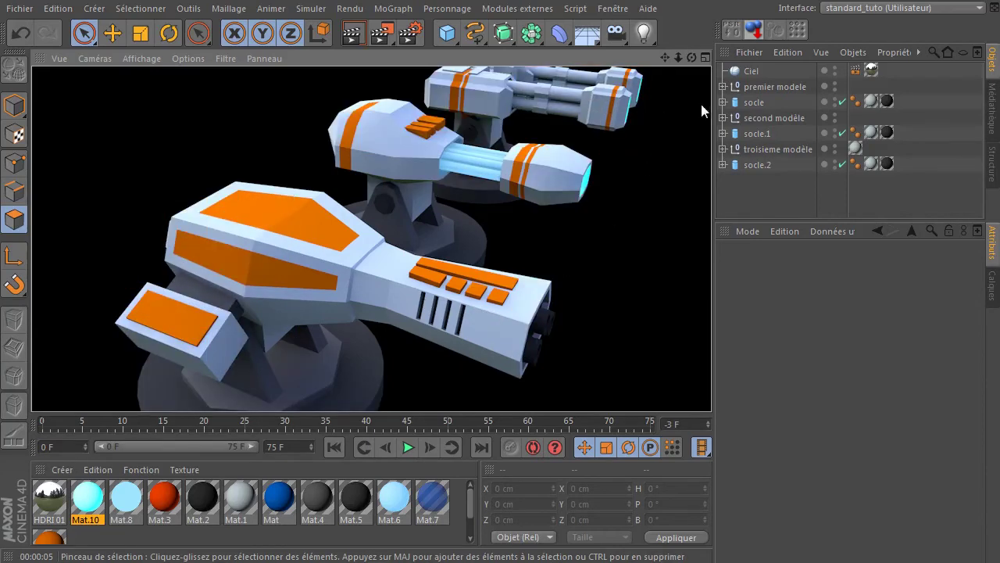
- Render the three turrets from above in the Haut view
{"action": "middle_click", "coordinate": [664, 110]}
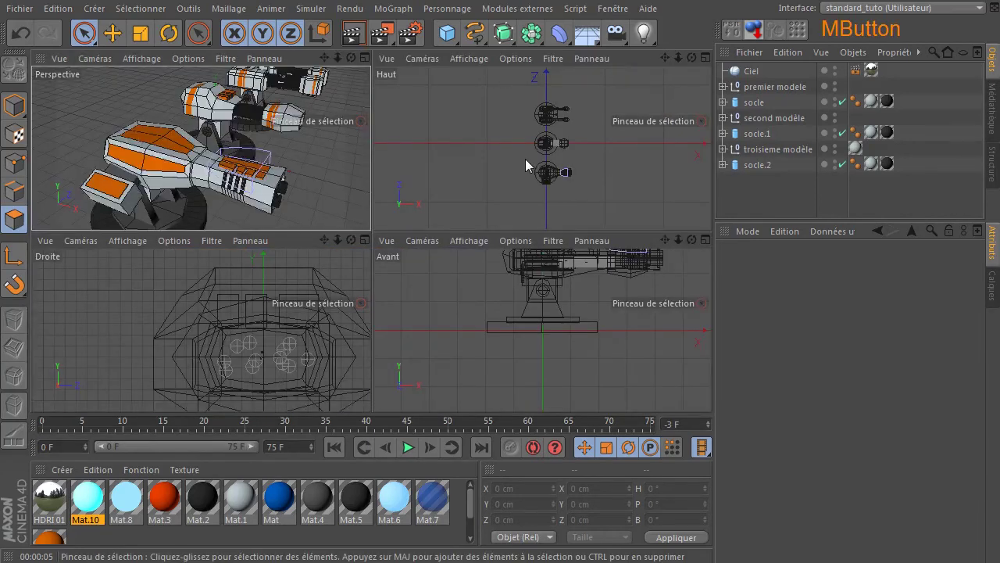
{"action": "middle_click", "coordinate": [525, 158]}
{"action": "left_click", "coordinate": [352, 32]}
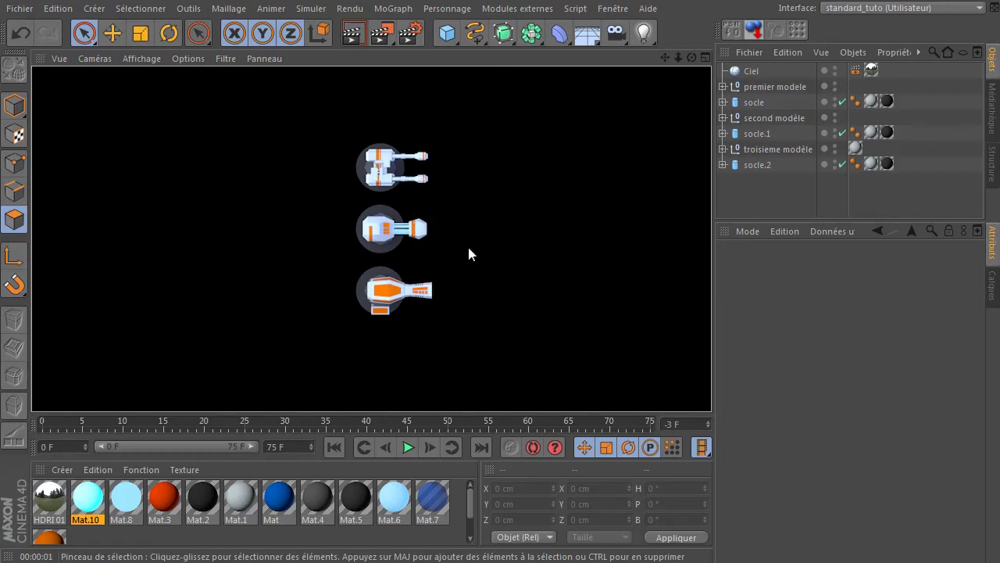
- Move all three turret models and their socles together along negative X, away from the world origin, and deselect them
{"action": "left_click", "coordinate": [736, 188]}
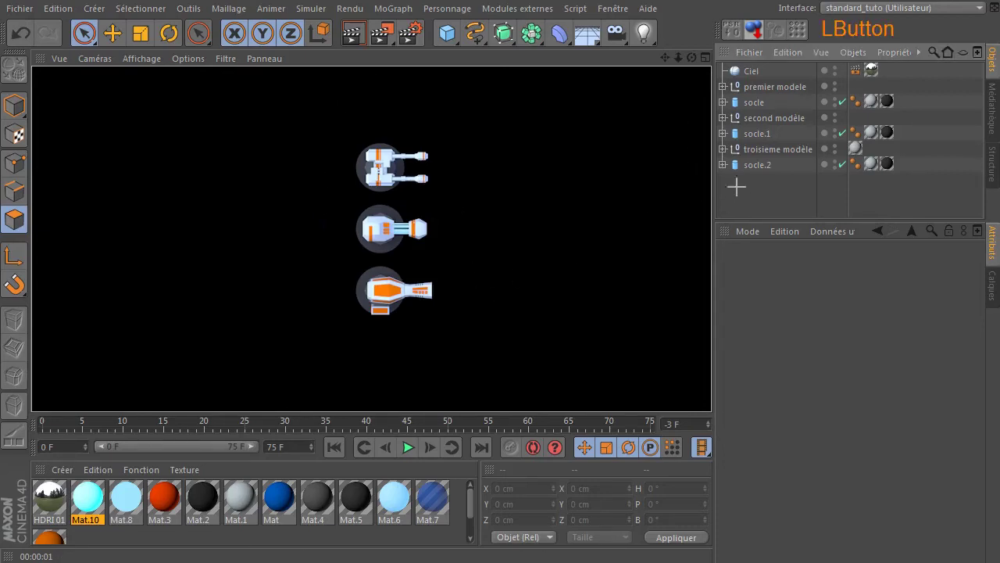
{"action": "left_click_drag", "start_coordinate": [736, 194], "coordinate": [784, 85]}
{"action": "left_click_drag", "start_coordinate": [482, 232], "coordinate": [342, 252]}
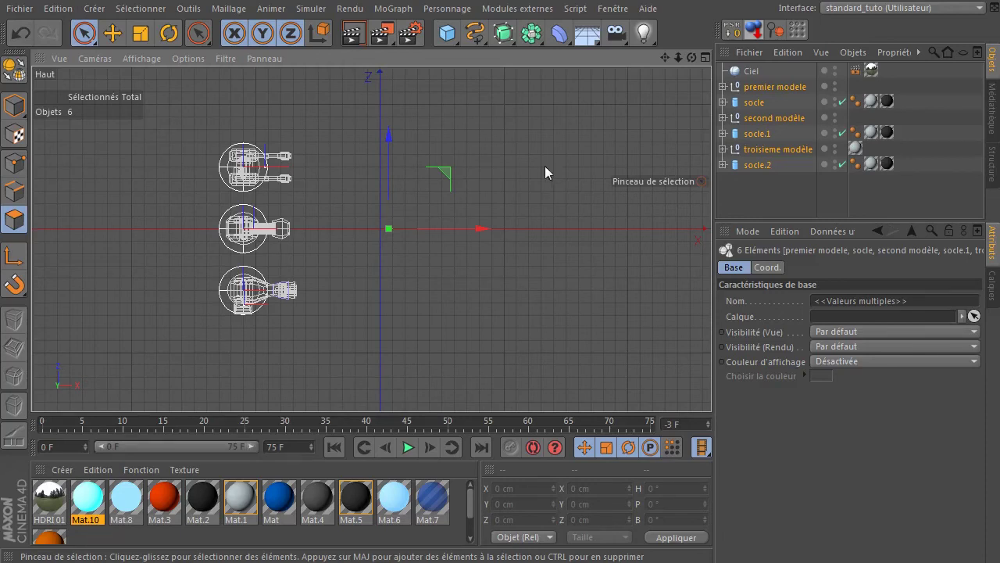
{"action": "left_click", "coordinate": [723, 252]}
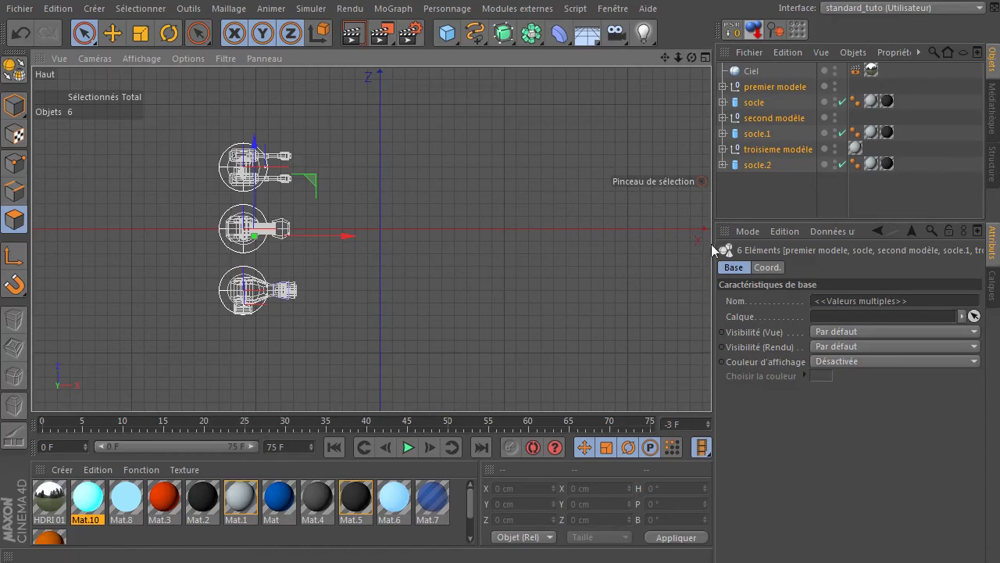
{"action": "left_click", "coordinate": [482, 214]}
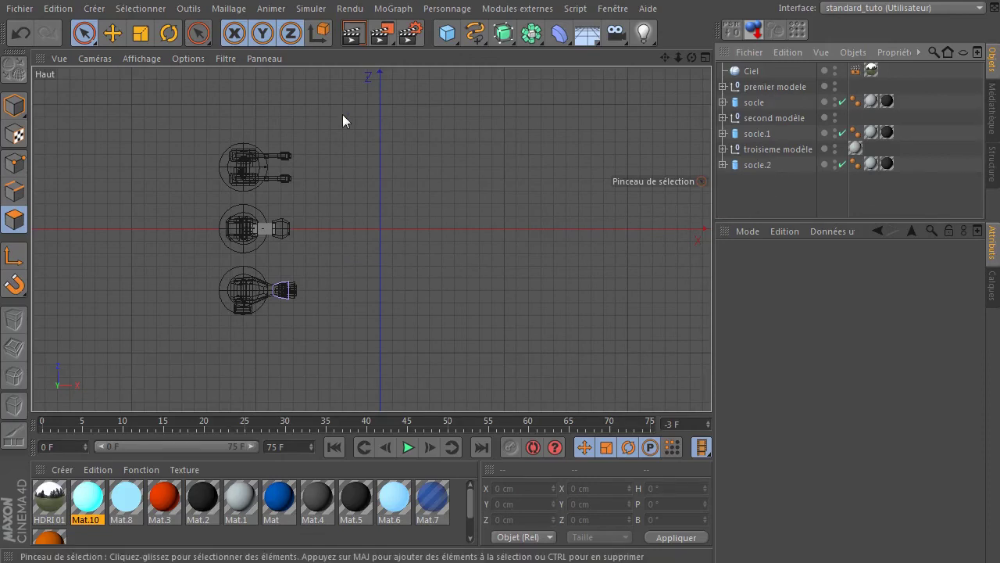
- Render the relocated turrets from above and reframe the Perspective view around all three
{"action": "left_click", "coordinate": [354, 34]}
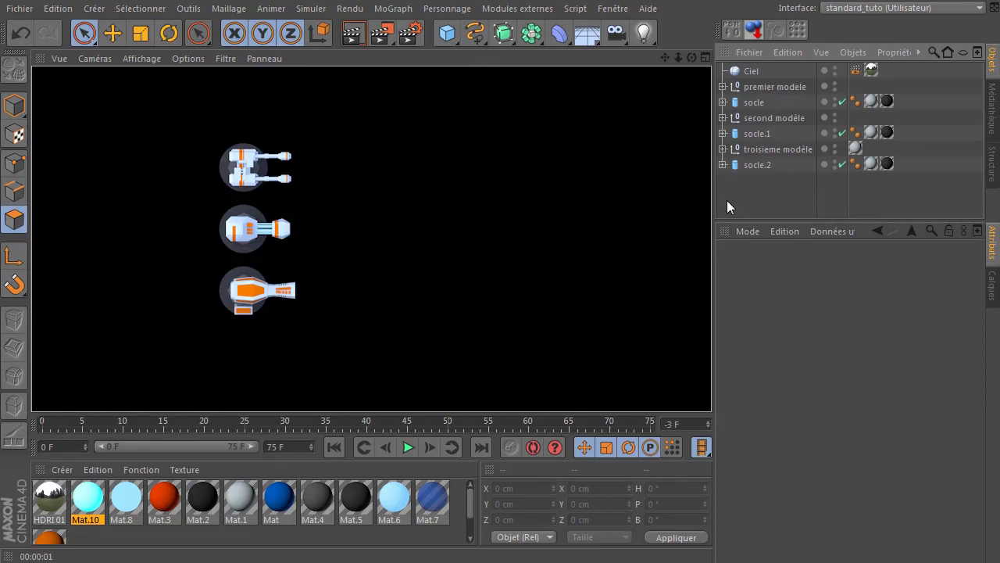
{"action": "middle_click", "coordinate": [540, 268]}
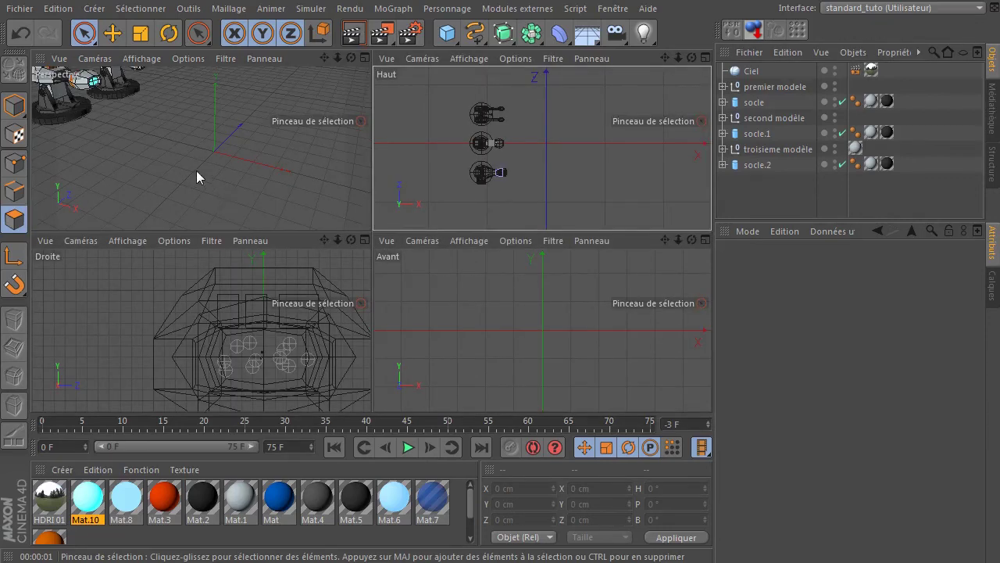
{"action": "scroll", "coordinate": [258, 149], "scroll_direction": "down", "scroll_amount": 3}
{"action": "left_click_drag", "start_coordinate": [323, 58], "coordinate": [432, 67]}
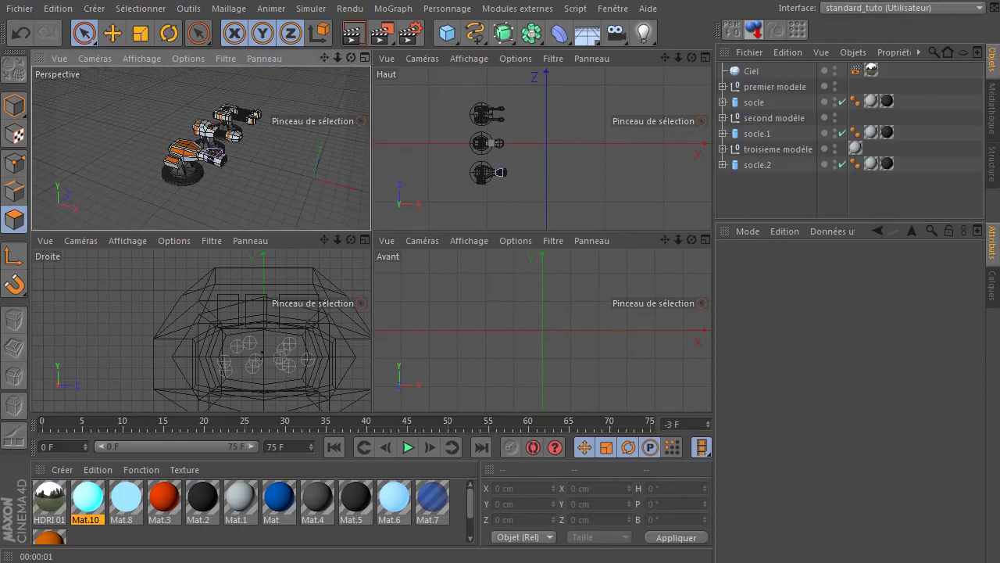